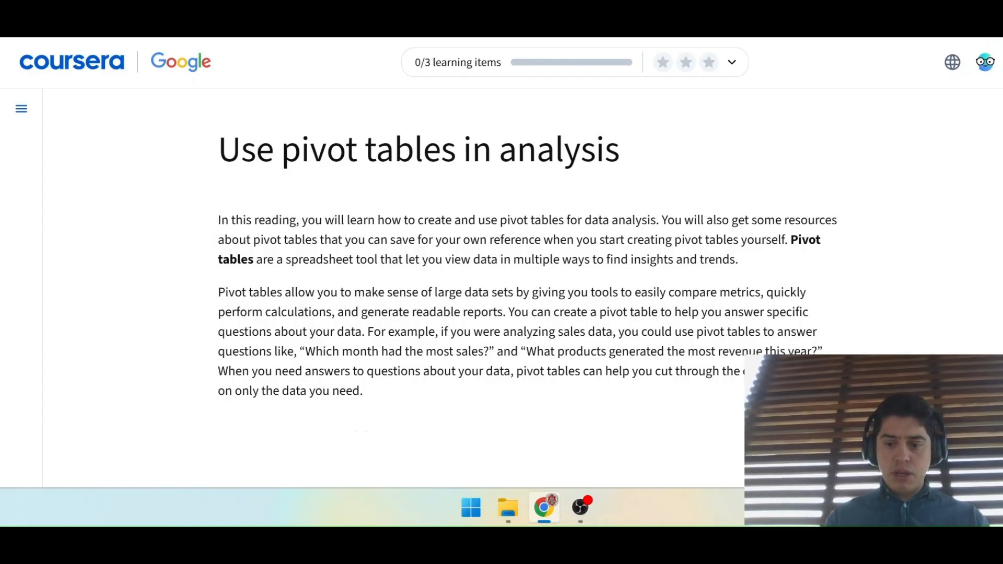
Read the pivot table introduction and the "Create your pivot table" section, including its example images.
scroll(527, 281, down, 1)
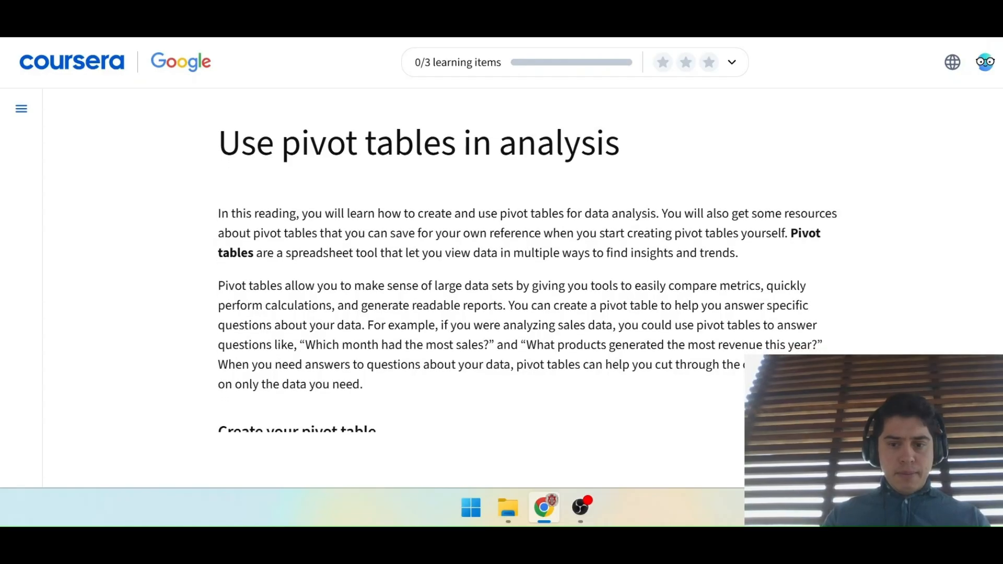
scroll(527, 274, down, 2)
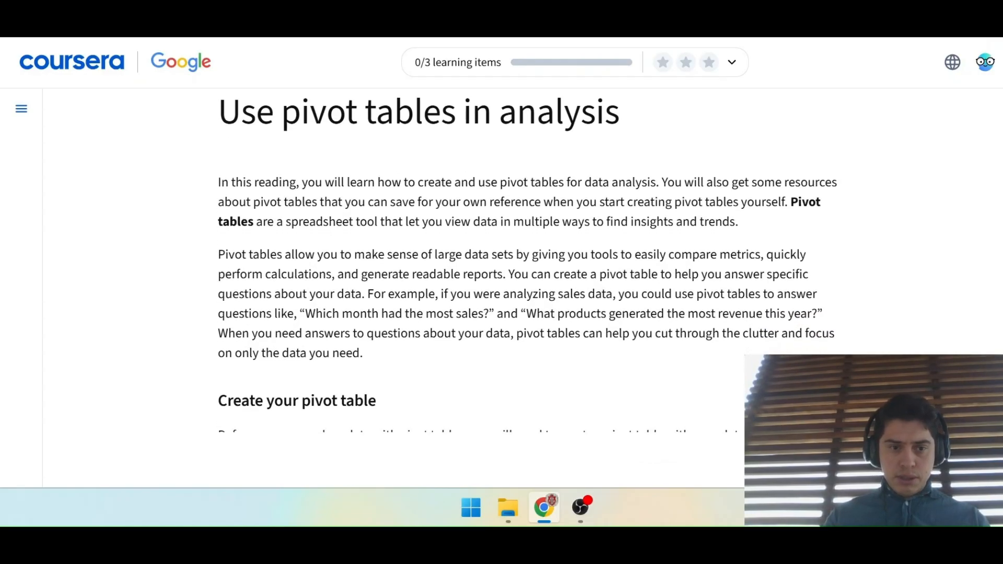
scroll(472, 246, down, 3)
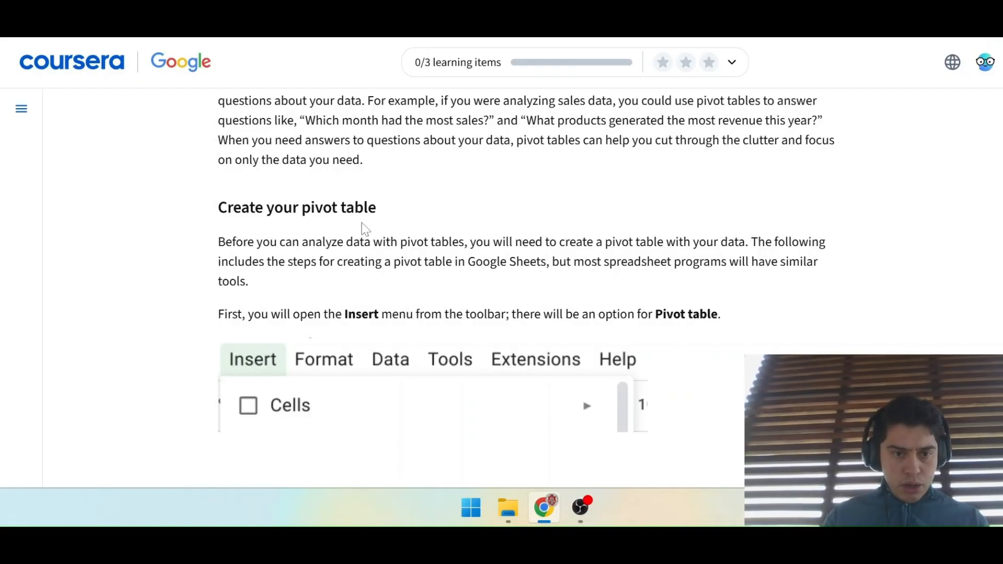
drag(232, 242, 588, 242)
click(588, 242)
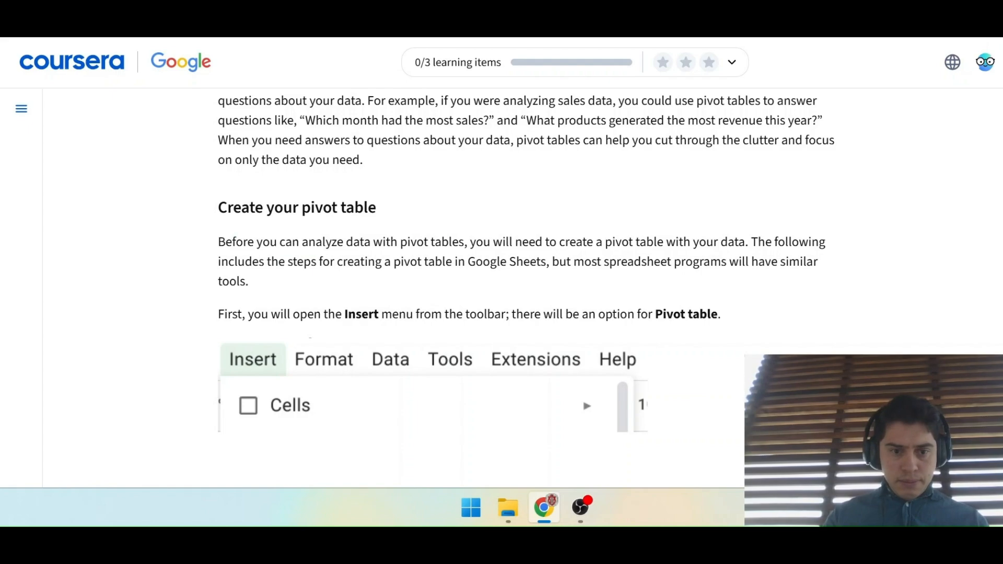
scroll(540, 270, down, 10)
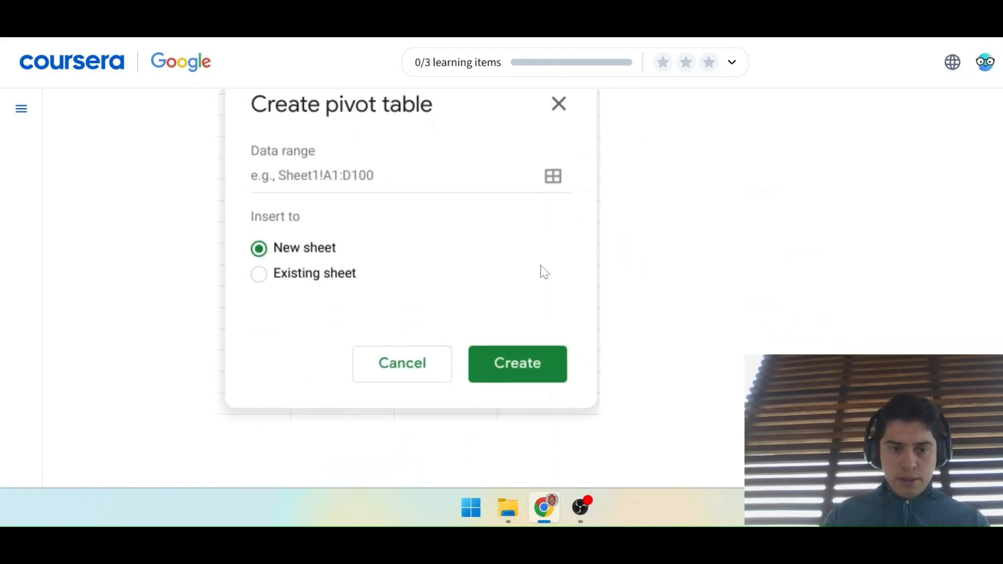
scroll(544, 272, up, 1)
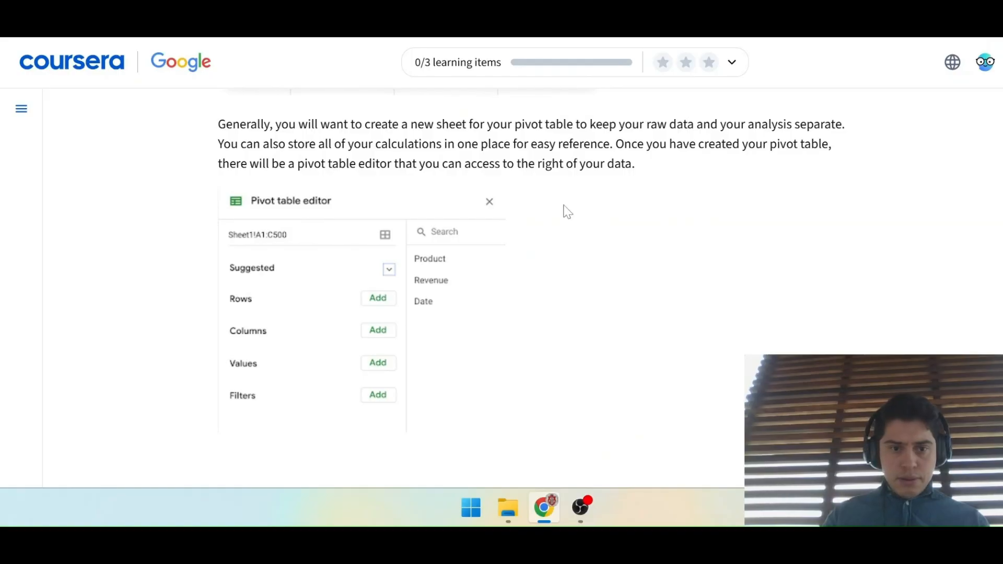
scroll(564, 210, down, 1)
scroll(566, 212, down, 7)
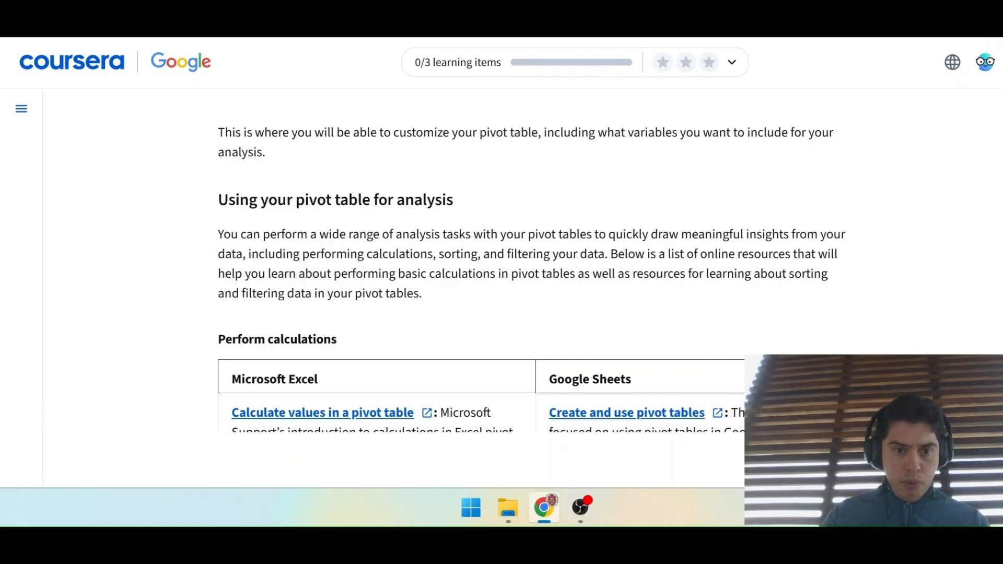
Read the "Using your pivot table for analysis" paragraph on calculations, sorting, filtering and the online resources.
drag(329, 234, 642, 234)
click(643, 234)
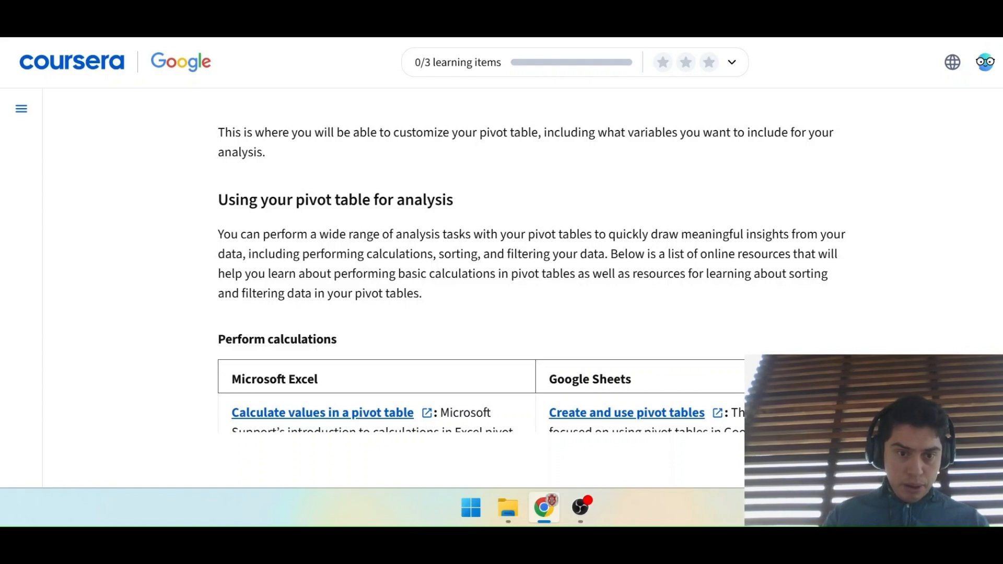
drag(302, 253, 433, 253)
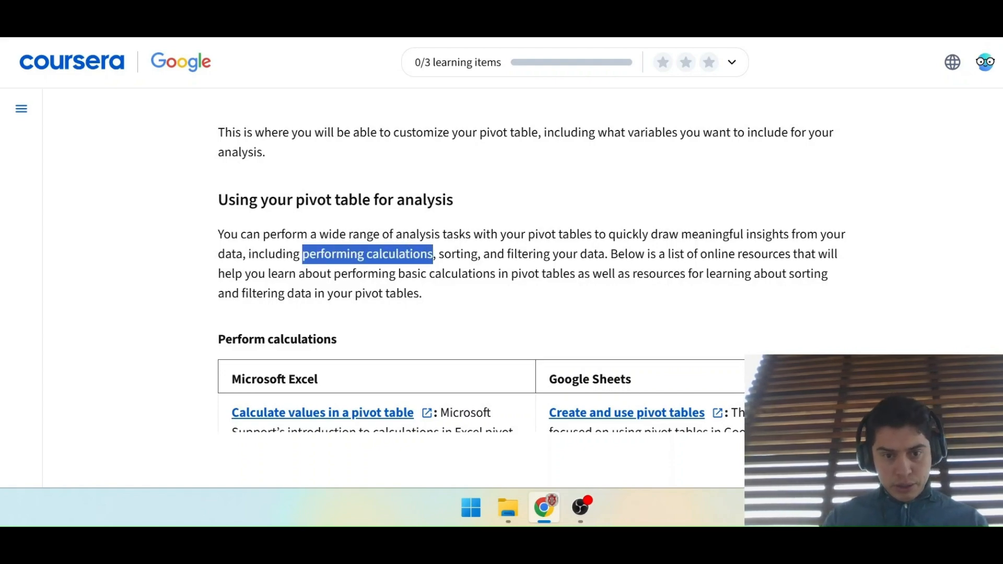
click(433, 254)
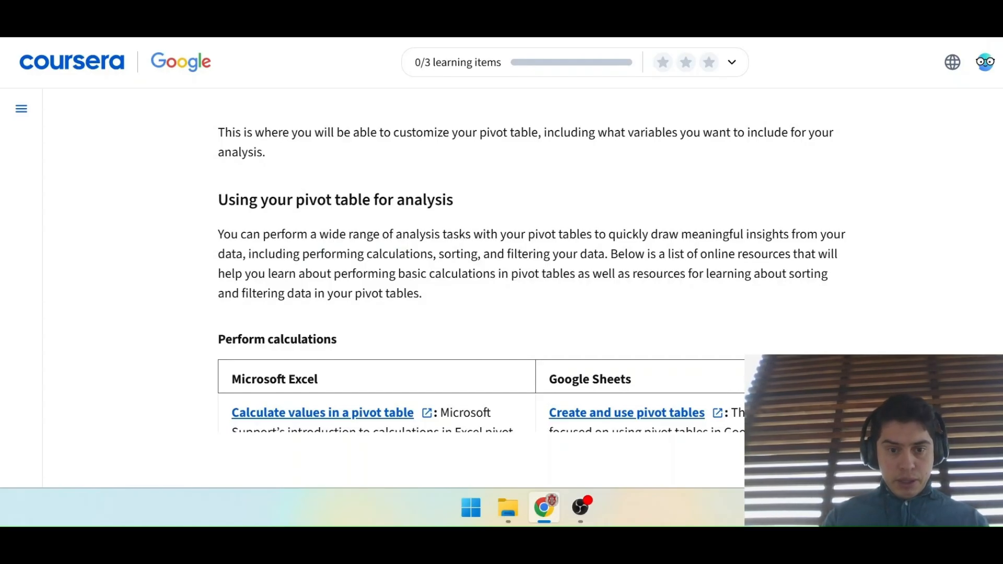
drag(301, 254, 484, 254)
click(484, 254)
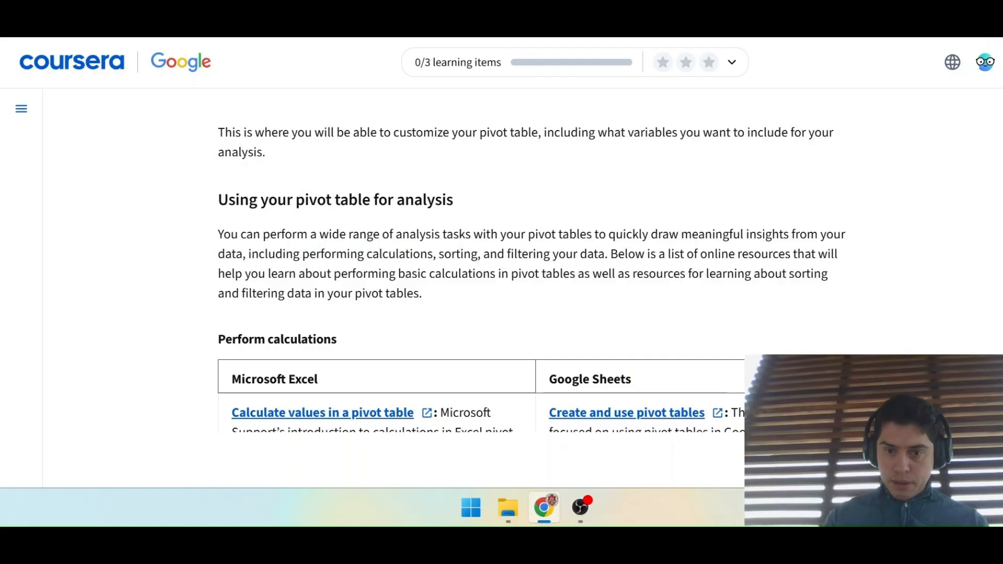
drag(611, 253, 327, 274)
click(327, 274)
scroll(380, 277, down, 1)
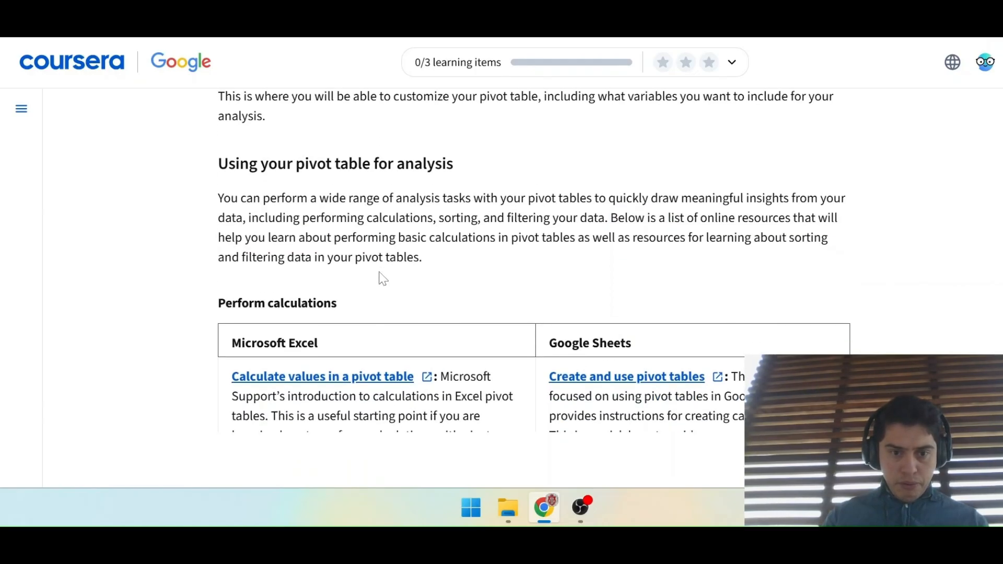
drag(396, 237, 591, 238)
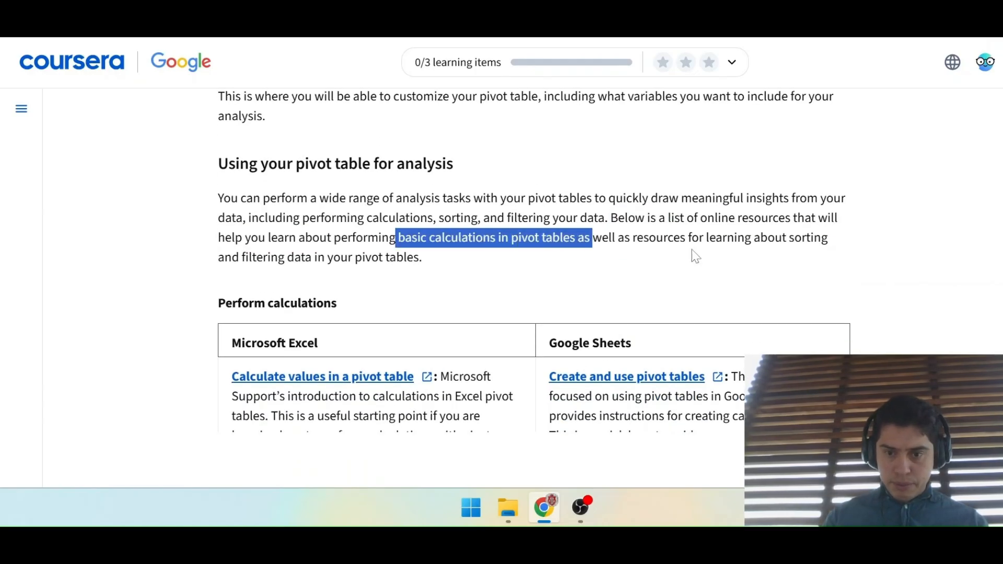
click(694, 253)
scroll(694, 255, down, 1)
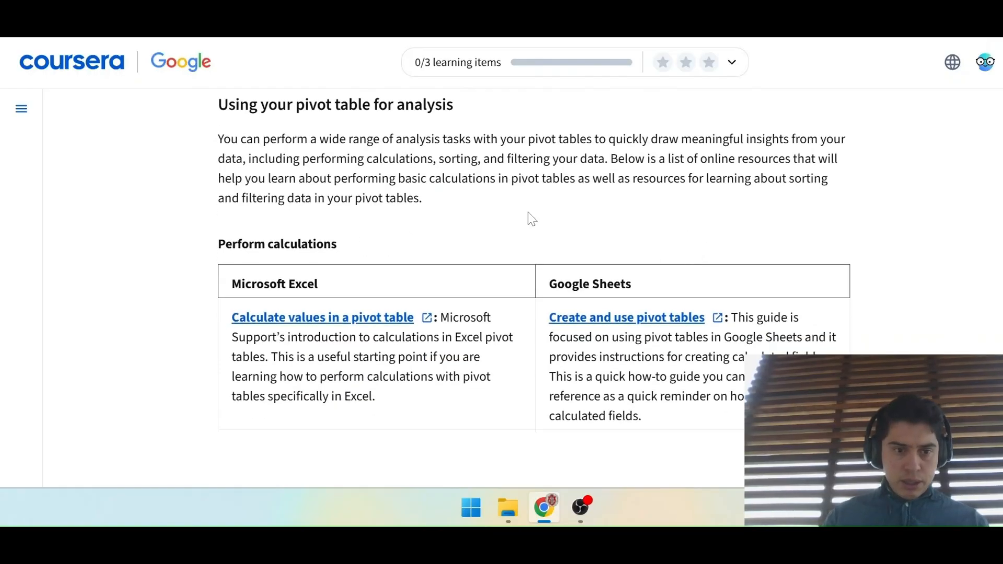
Examine the "Perform calculations" resources, starting with the Google Sheets guide "Create and use pivot tables".
scroll(528, 218, down, 1)
scroll(741, 168, down, 1)
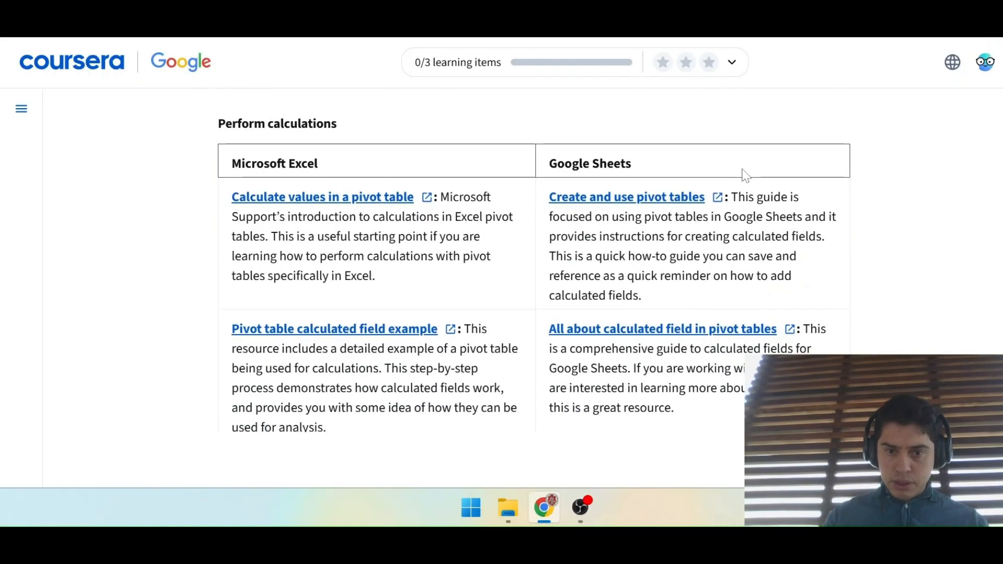
scroll(648, 198, down, 1)
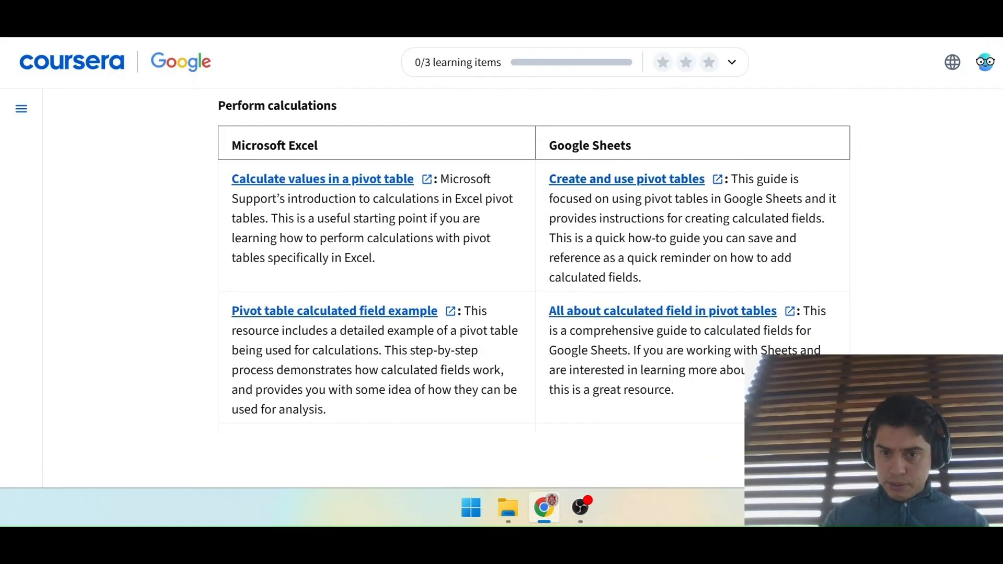
drag(731, 179, 731, 218)
click(731, 218)
scroll(731, 218, down, 1)
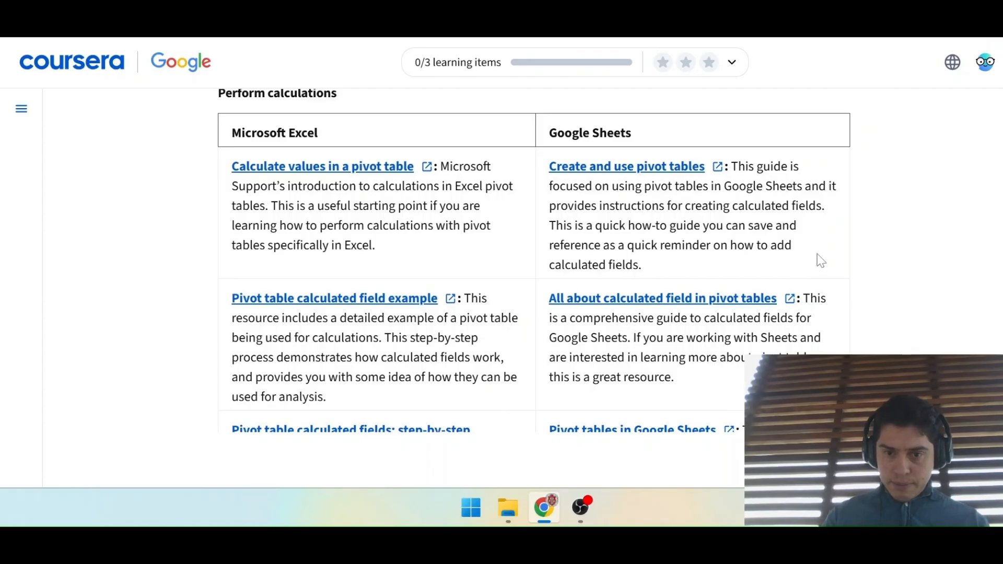
scroll(820, 260, down, 1)
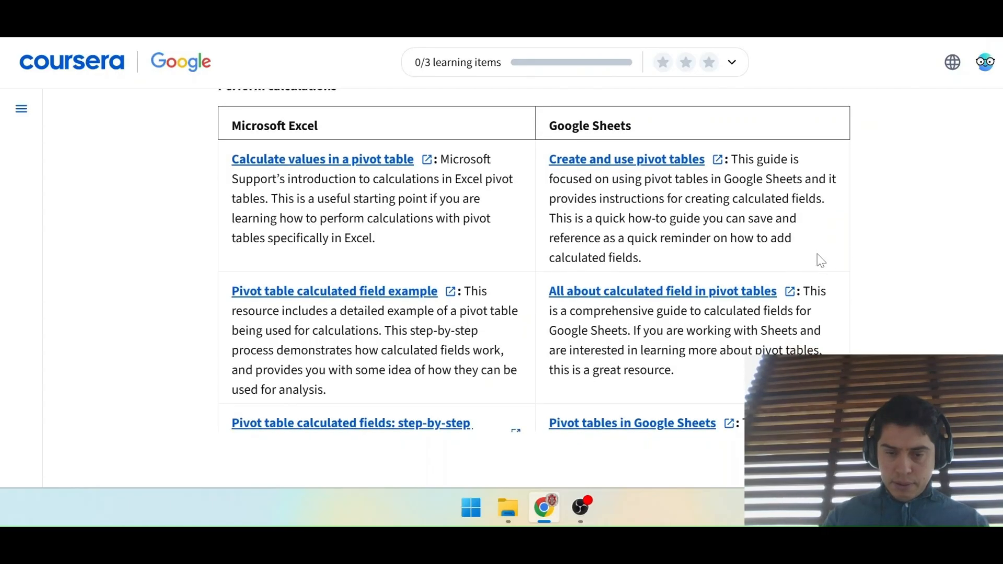
Review the remaining calculation resources, including "All about calculated field in pivot tables" and "Pivot tables in Google Sheets", back up to the section heading.
scroll(799, 261, down, 3)
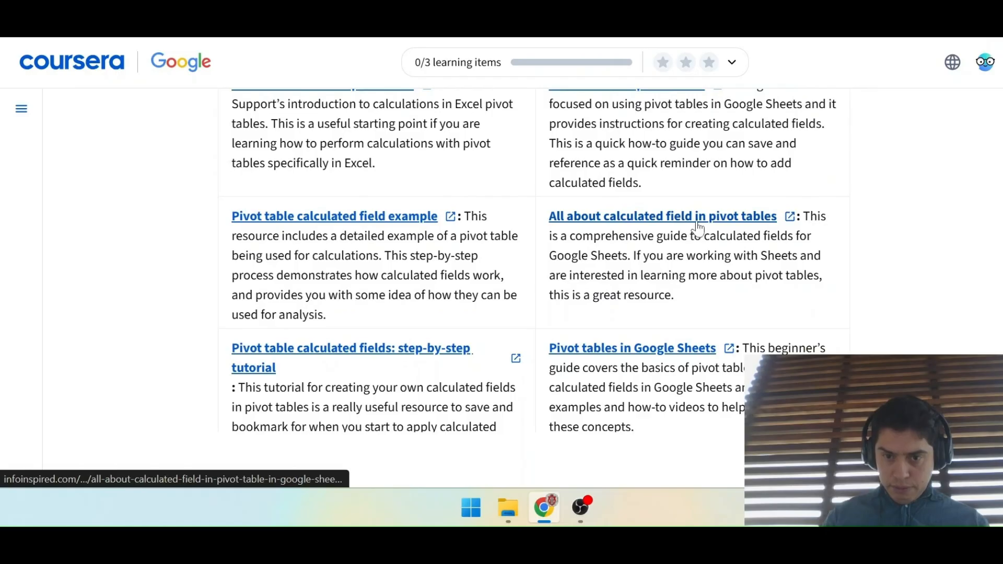
scroll(835, 246, down, 2)
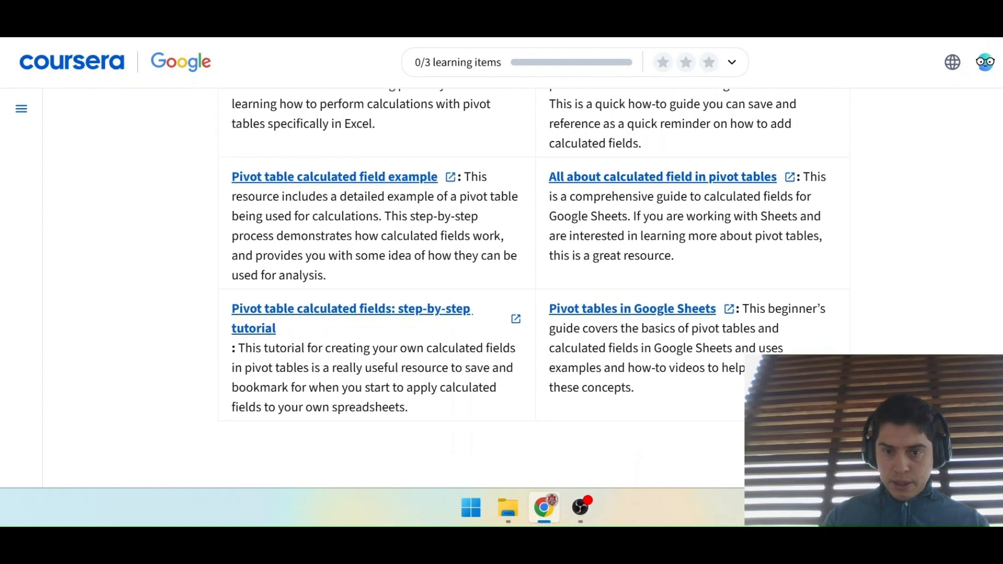
scroll(842, 231, down, 1)
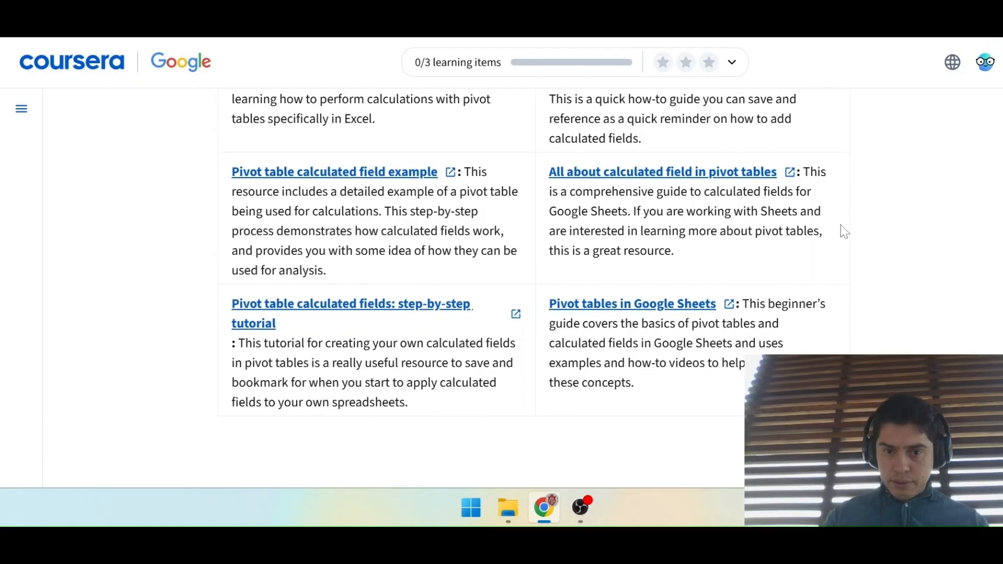
scroll(844, 232, down, 1)
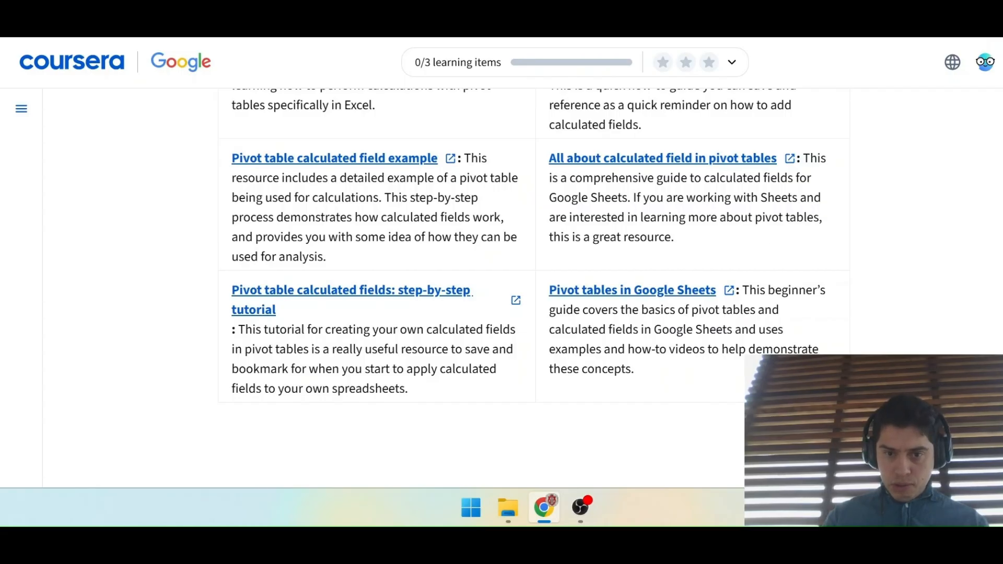
scroll(828, 234, down, 2)
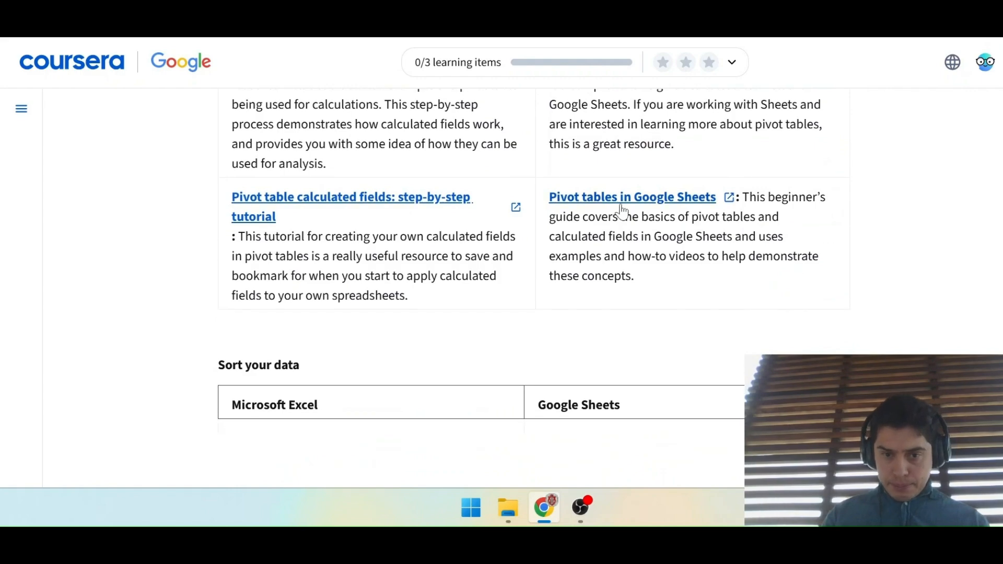
scroll(831, 241, down, 1)
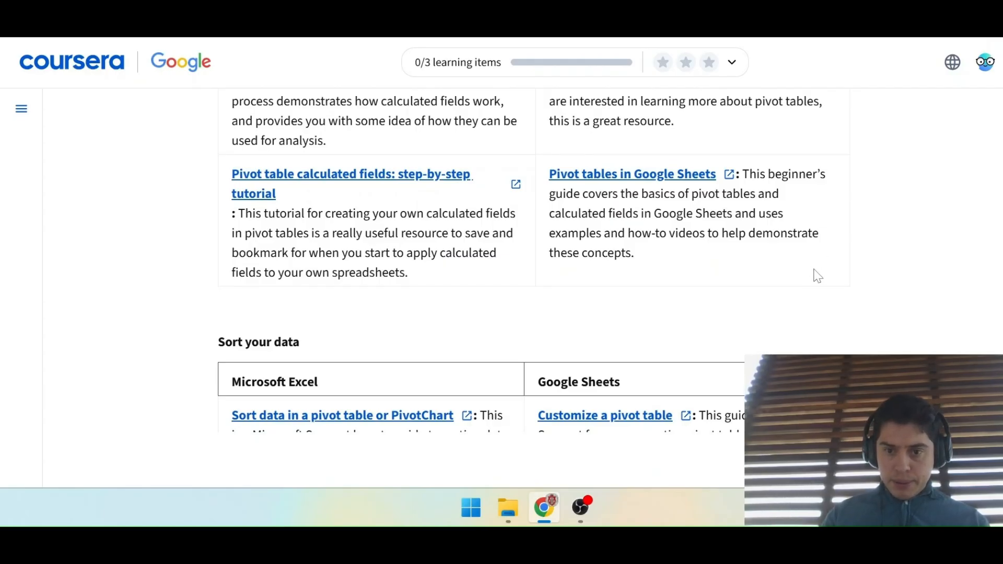
scroll(817, 276, down, 1)
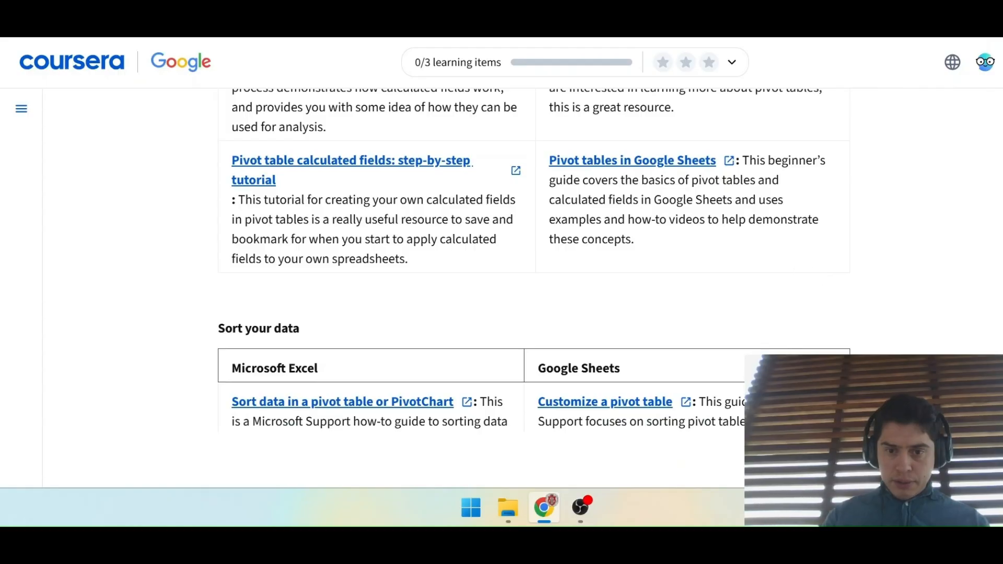
drag(638, 200, 735, 219)
click(736, 220)
scroll(810, 227, up, 5)
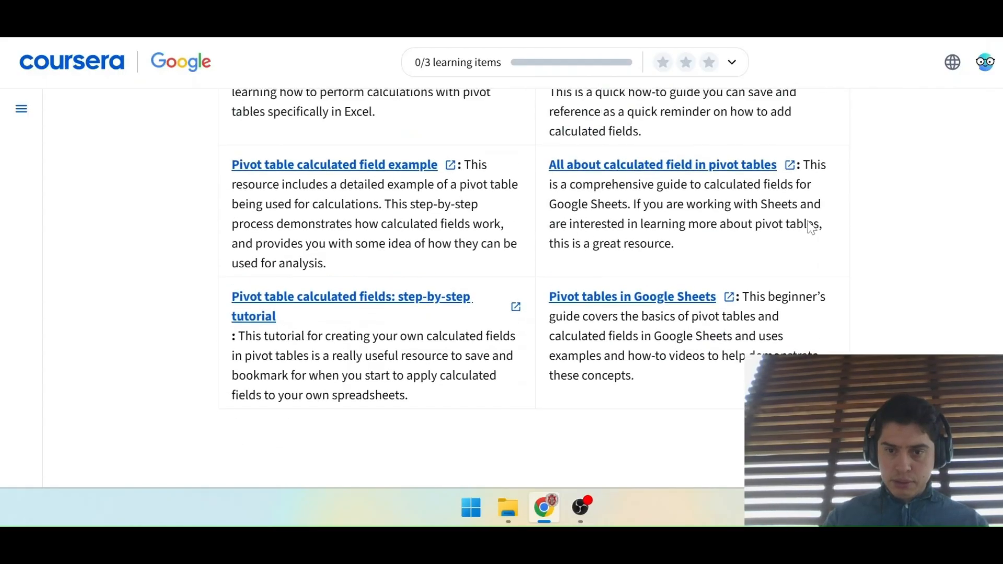
scroll(750, 239, down, 8)
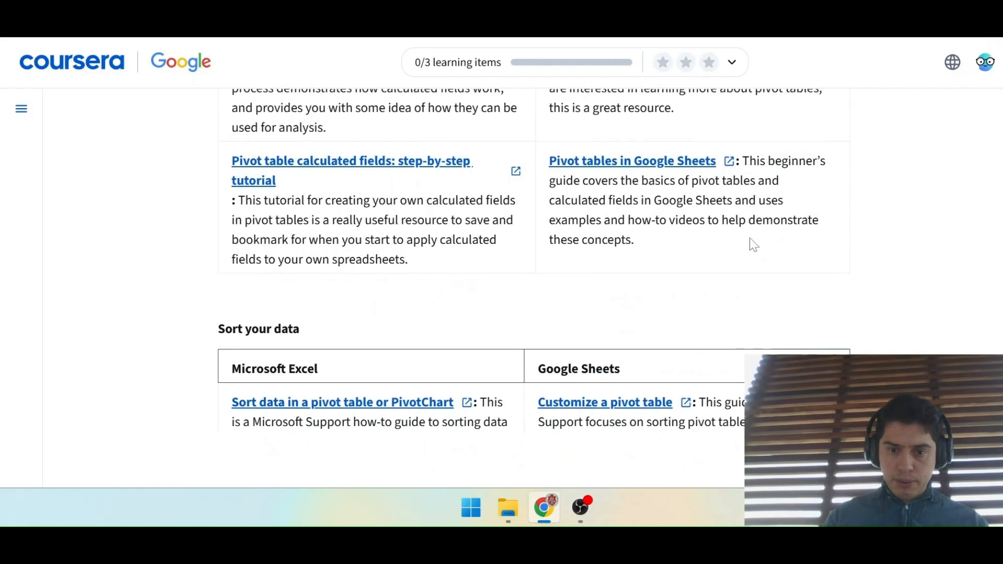
scroll(750, 241, up, 8)
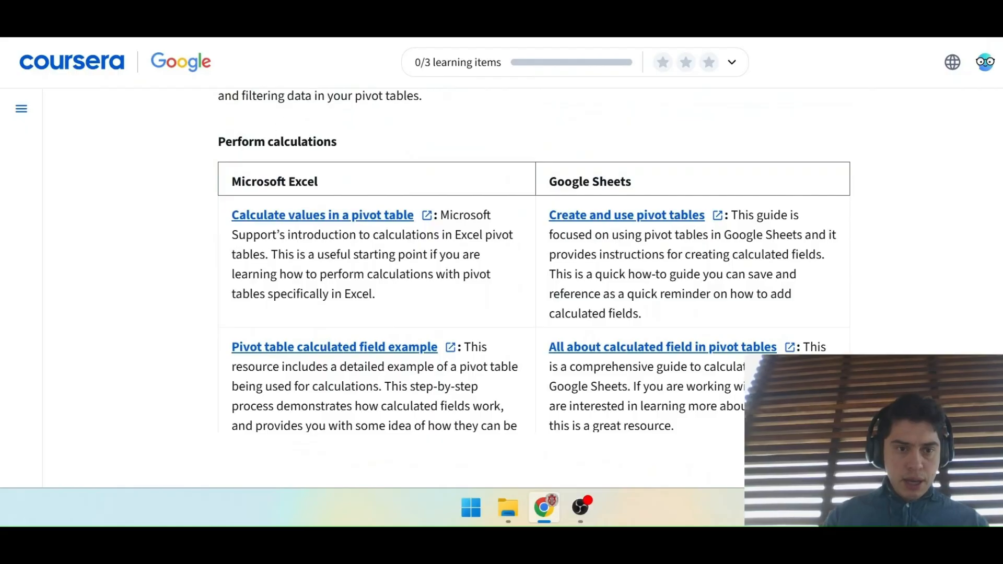
drag(217, 142, 437, 141)
Read the "Sort your data" resources, from "Customize a pivot table" to "Pivot table ascending and descending order".
scroll(438, 142, down, 8)
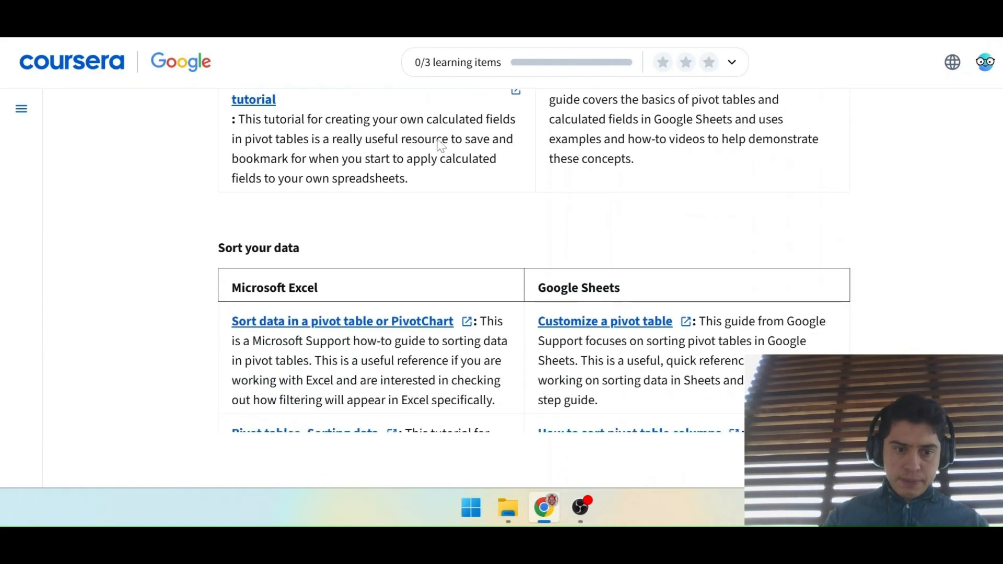
scroll(440, 143, down, 1)
drag(218, 199, 452, 178)
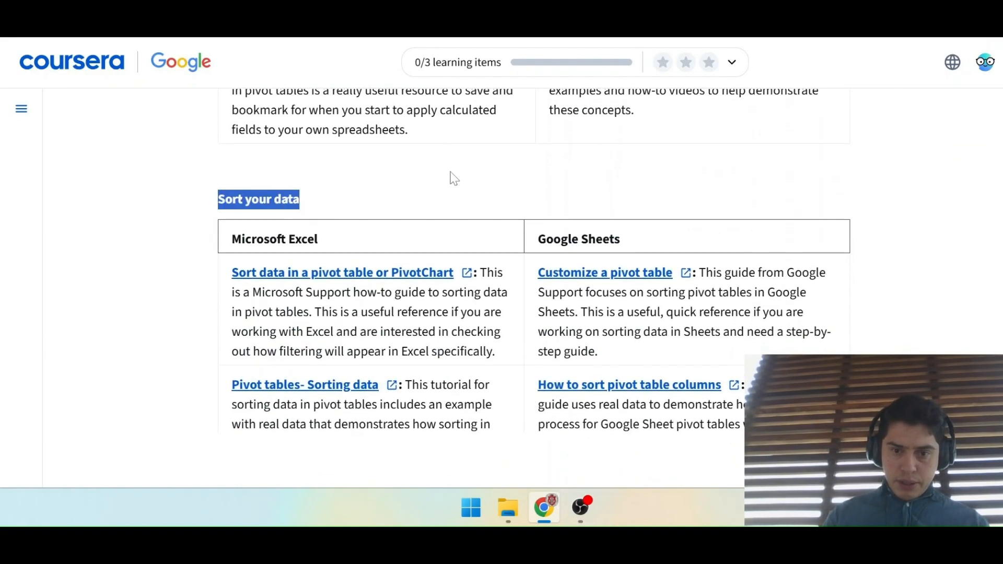
click(453, 178)
scroll(510, 168, down, 2)
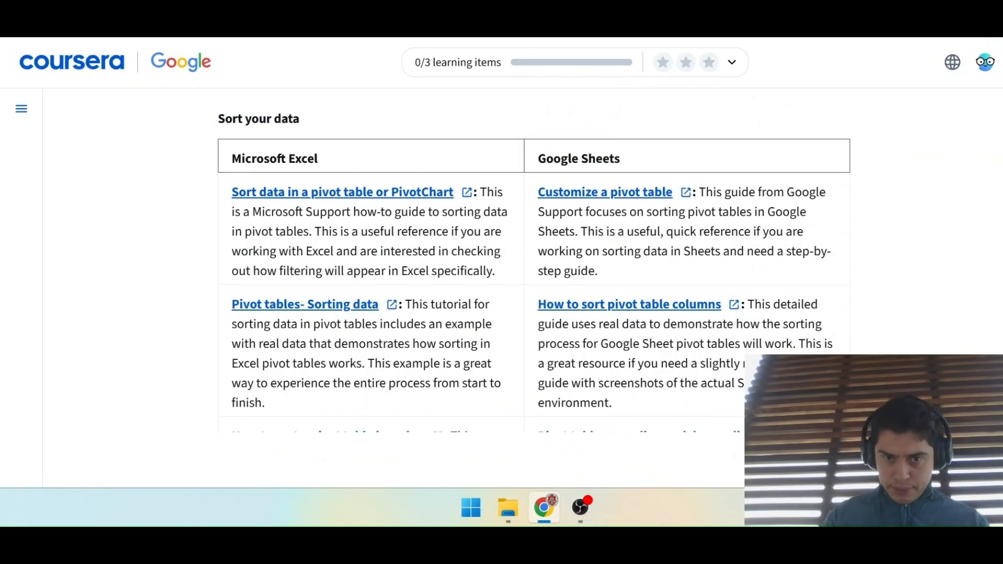
scroll(534, 268, down, 1)
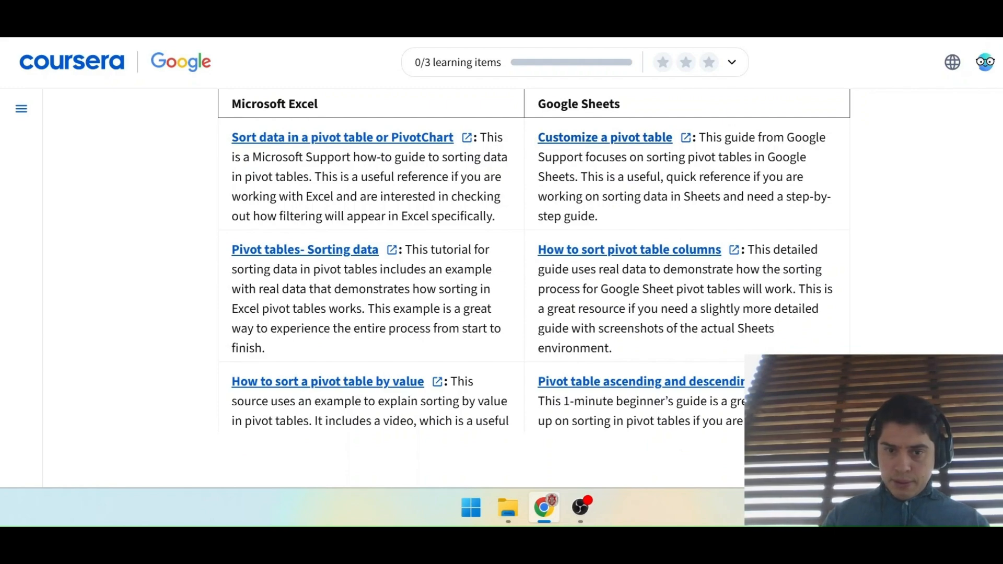
drag(699, 137, 617, 177)
click(617, 177)
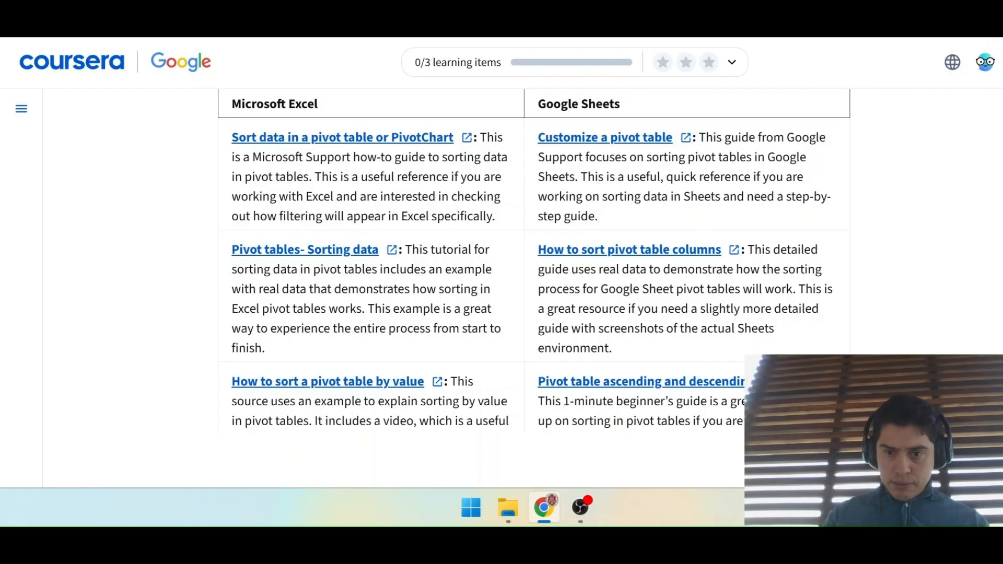
scroll(862, 213, down, 2)
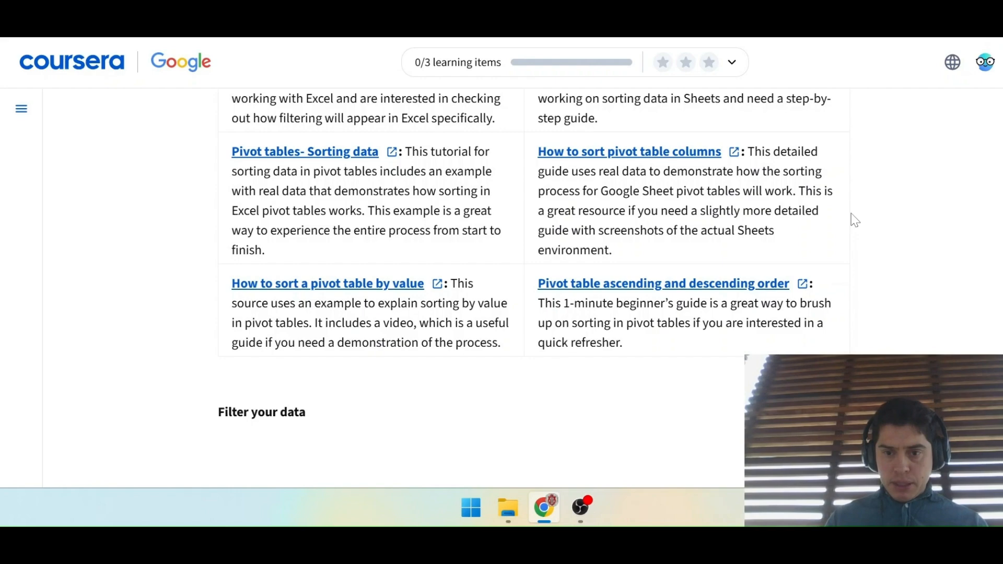
scroll(854, 219, down, 1)
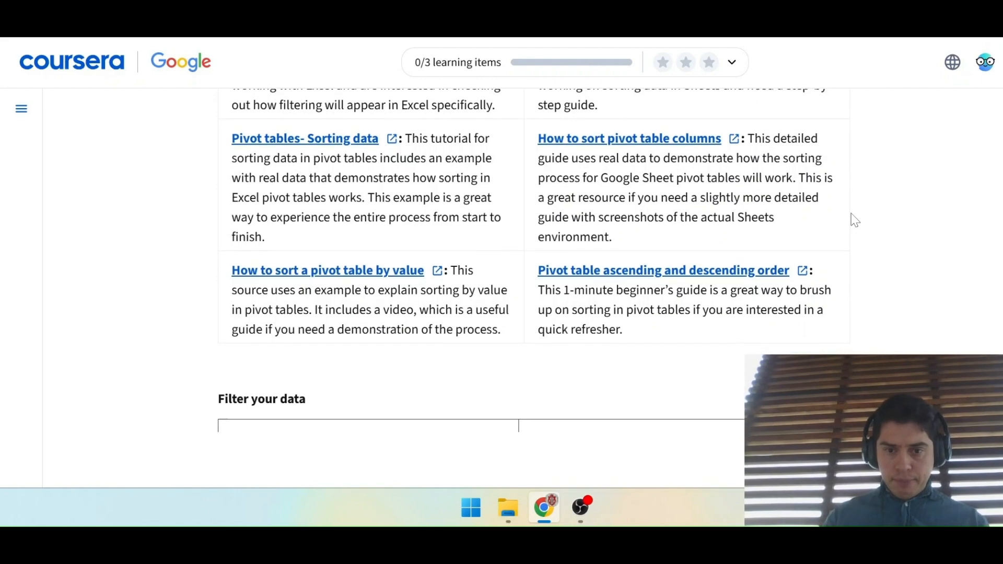
Examine the "Filter your data" section, with its Microsoft Excel and Google Sheets resources on filtering pivot tables.
scroll(855, 220, down, 1)
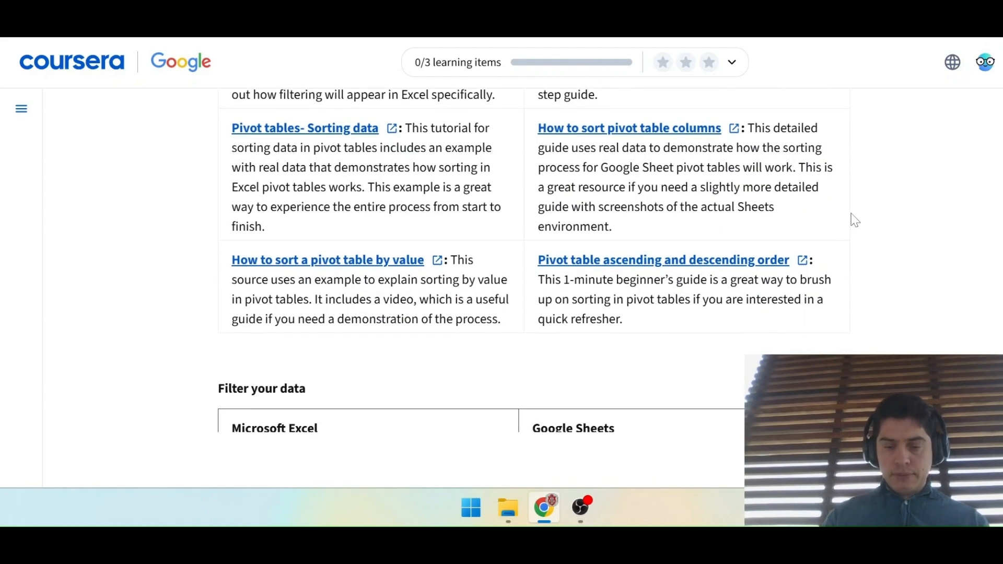
scroll(854, 220, down, 2)
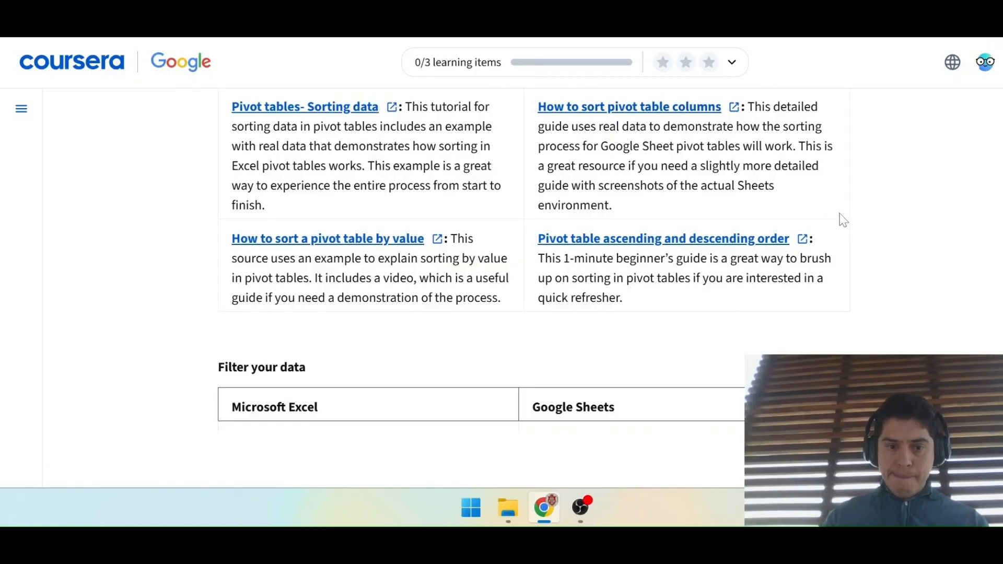
scroll(843, 220, down, 3)
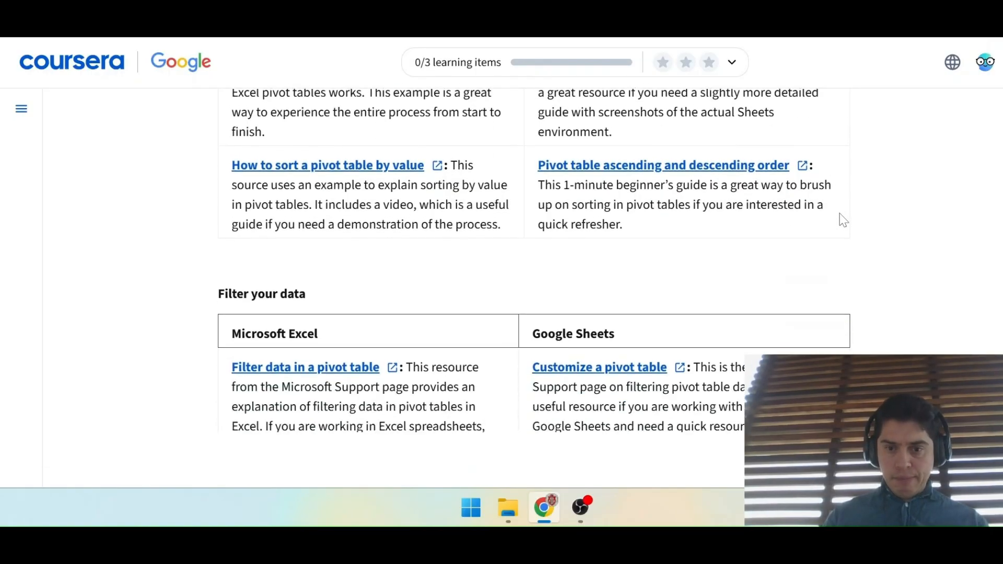
scroll(842, 220, down, 1)
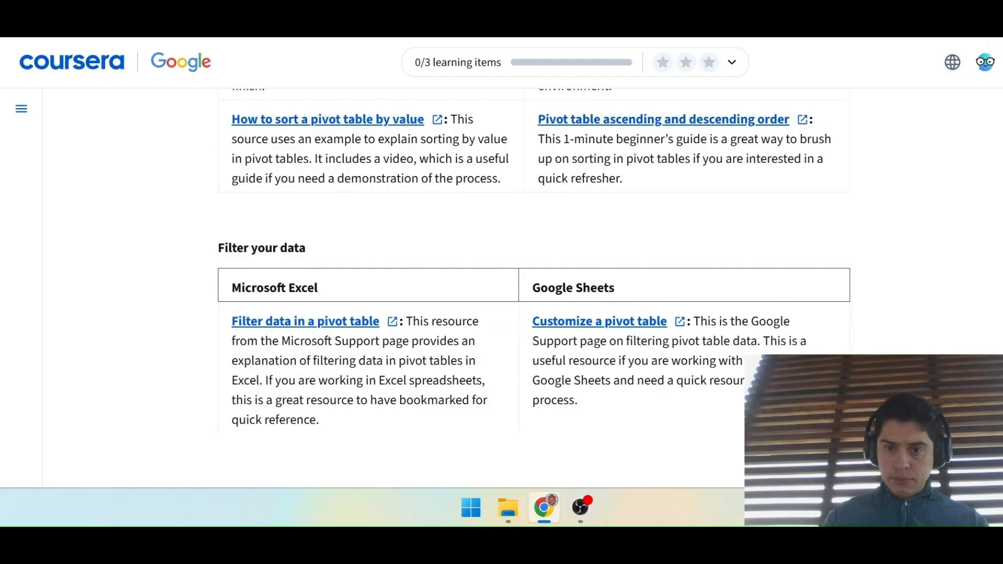
scroll(846, 184, up, 1)
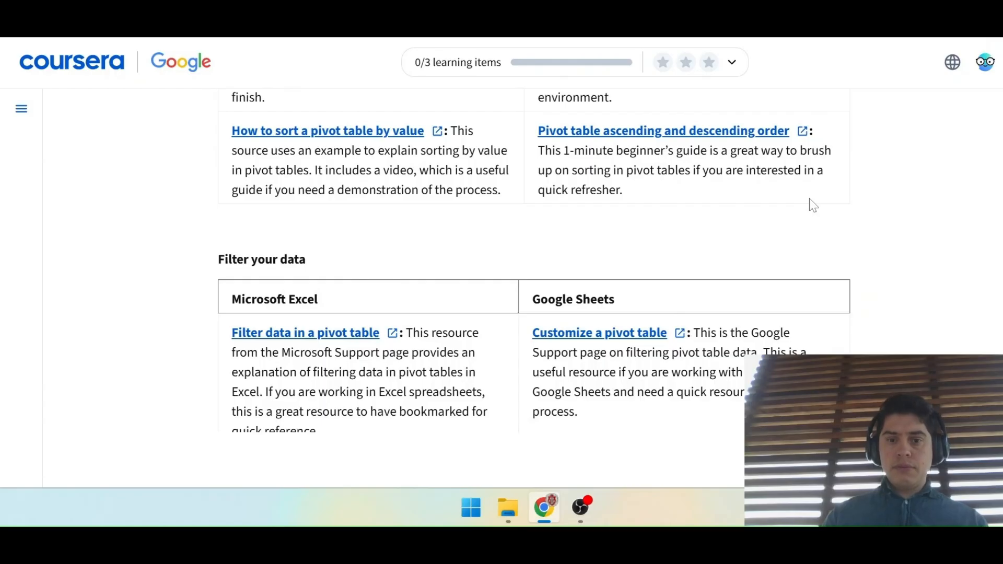
scroll(813, 205, down, 2)
scroll(813, 205, up, 1)
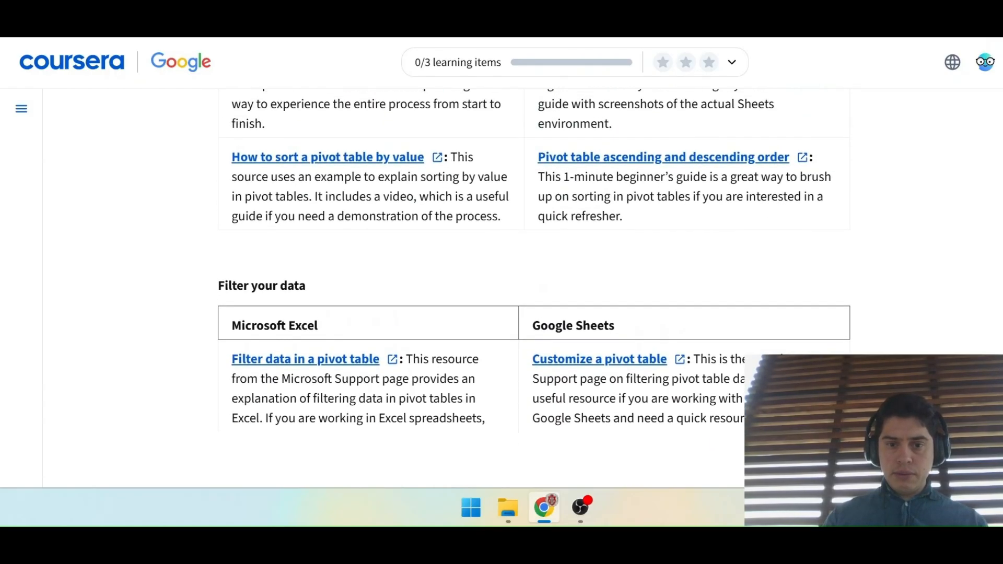
scroll(830, 283, down, 3)
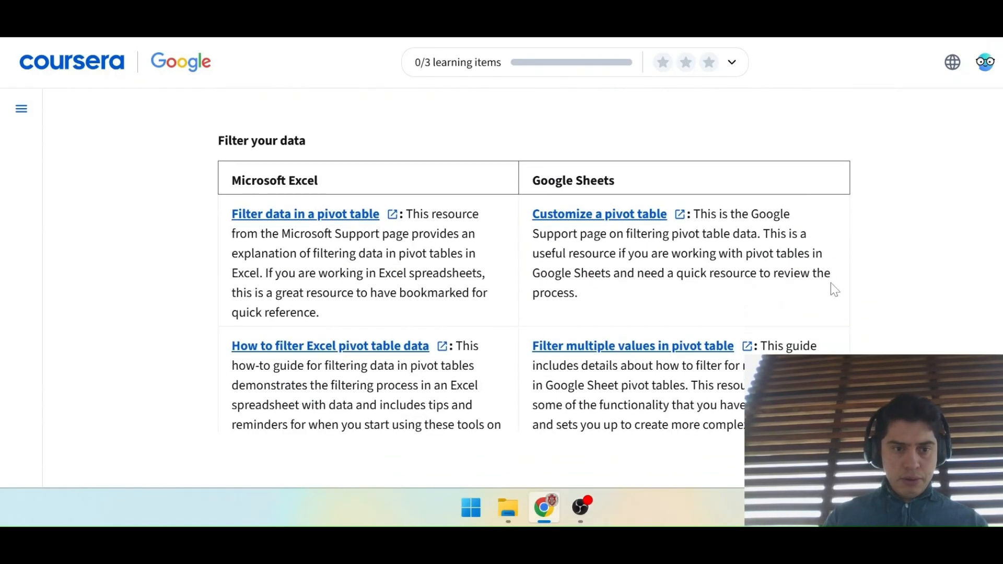
drag(214, 142, 320, 148)
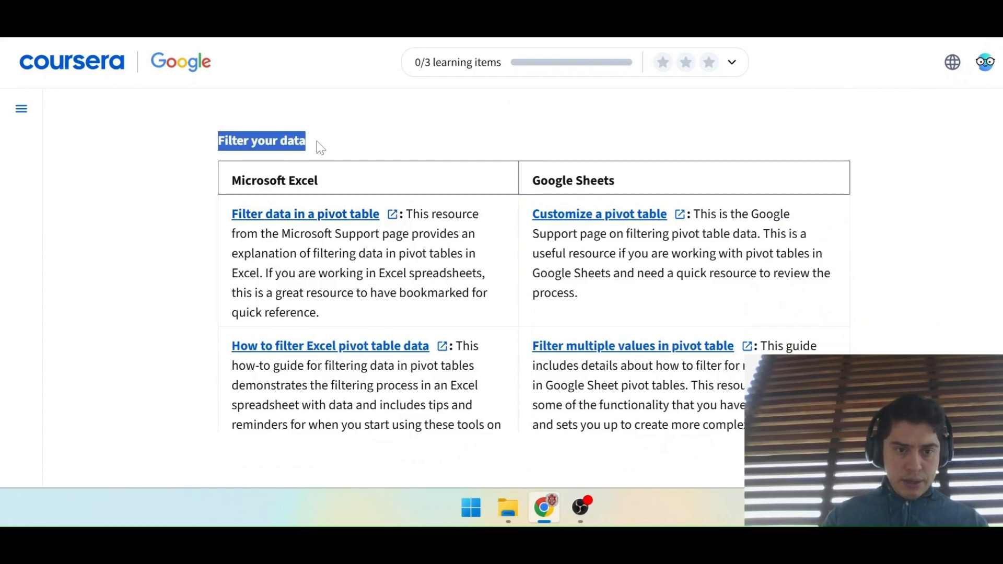
click(825, 180)
scroll(861, 270, down, 1)
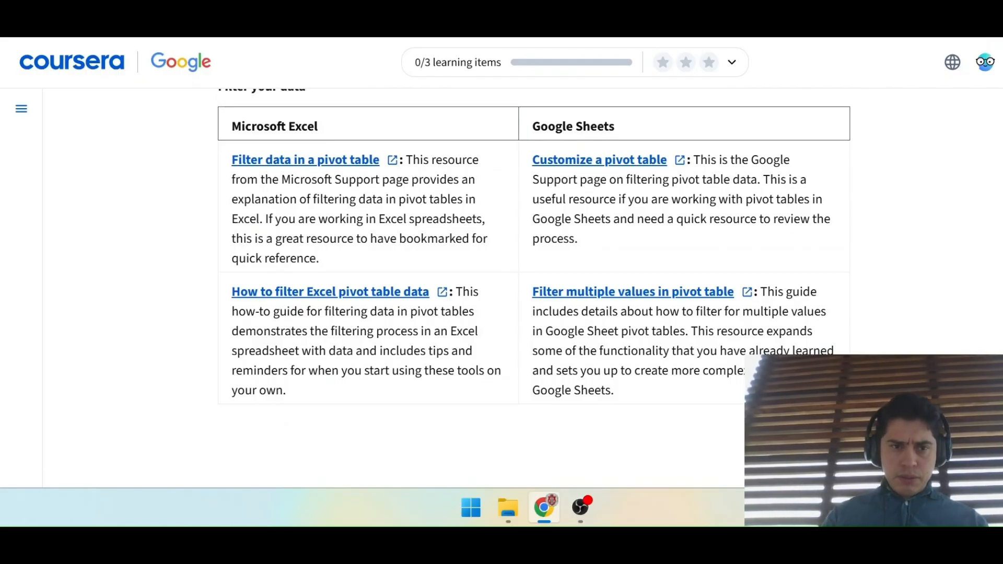
Switch to the Movie Data Starter Project spreadsheet and inspect the box office revenue filter in the <$10M pivot table's editor.
click(574, 21)
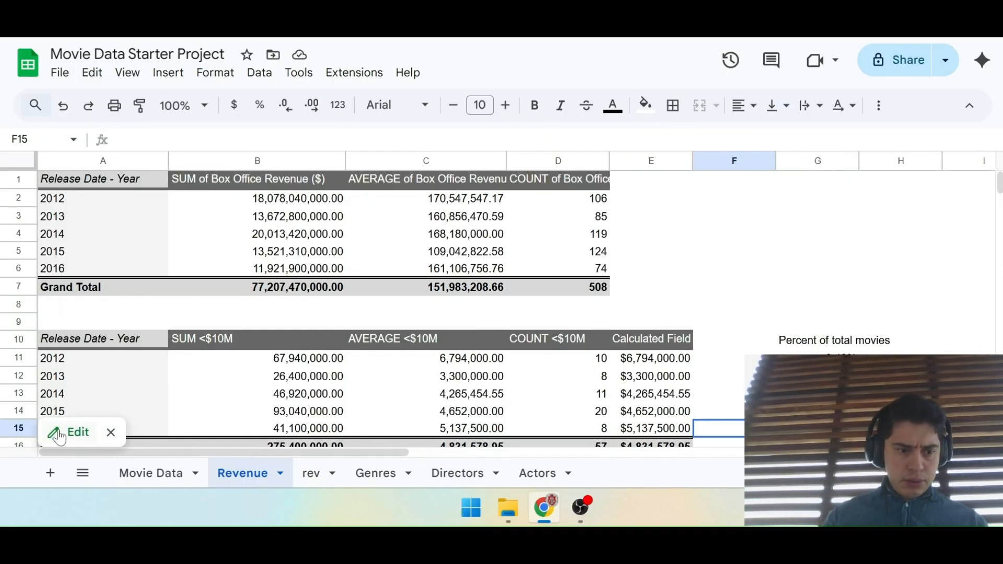
click(62, 432)
scroll(719, 305, down, 7)
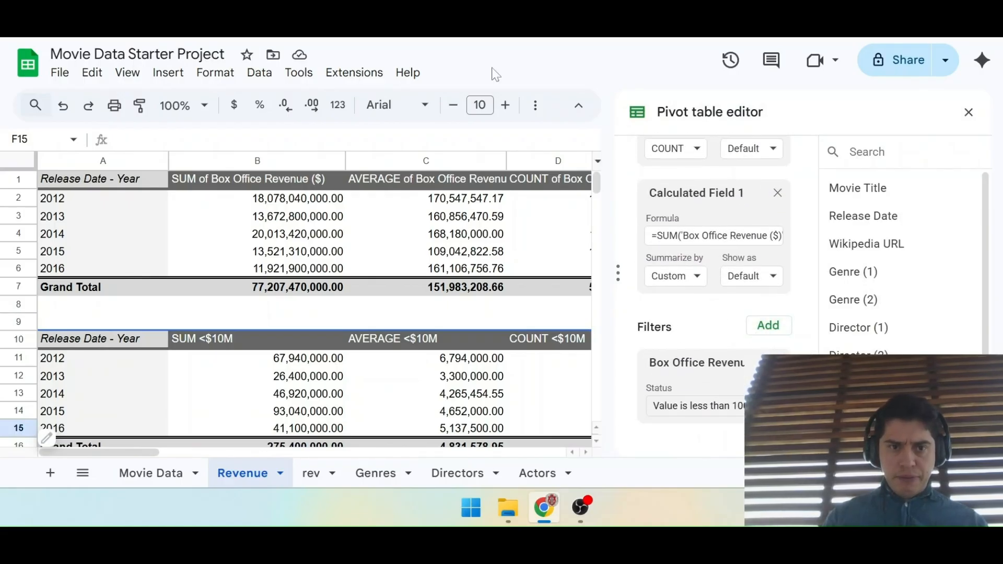
click(272, 22)
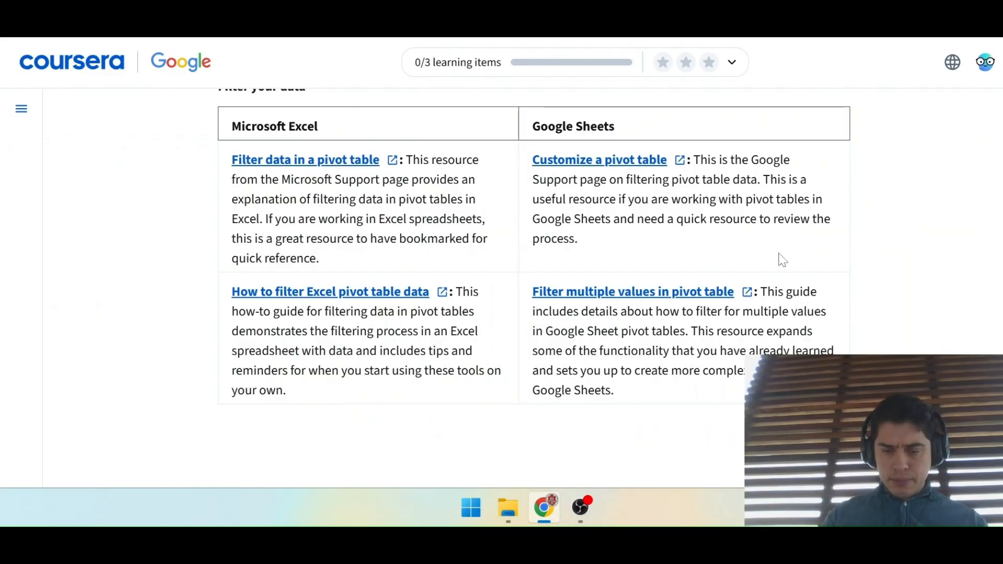
Back in the Coursera lesson, read the Google Sheets filtering resources "Customize a pivot table" and "Filter multiple values in pivot table".
scroll(781, 259, down, 1)
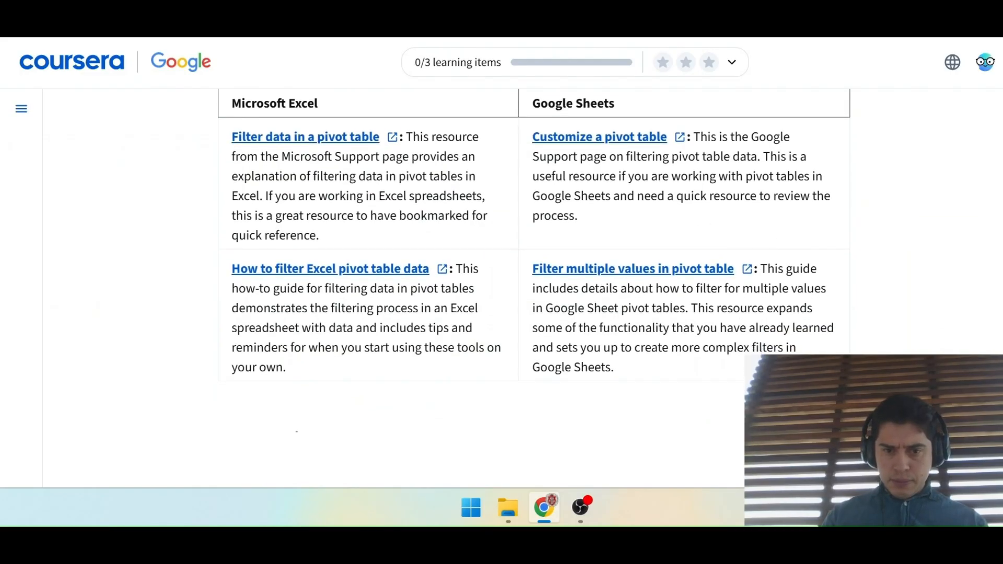
scroll(659, 226, up, 1)
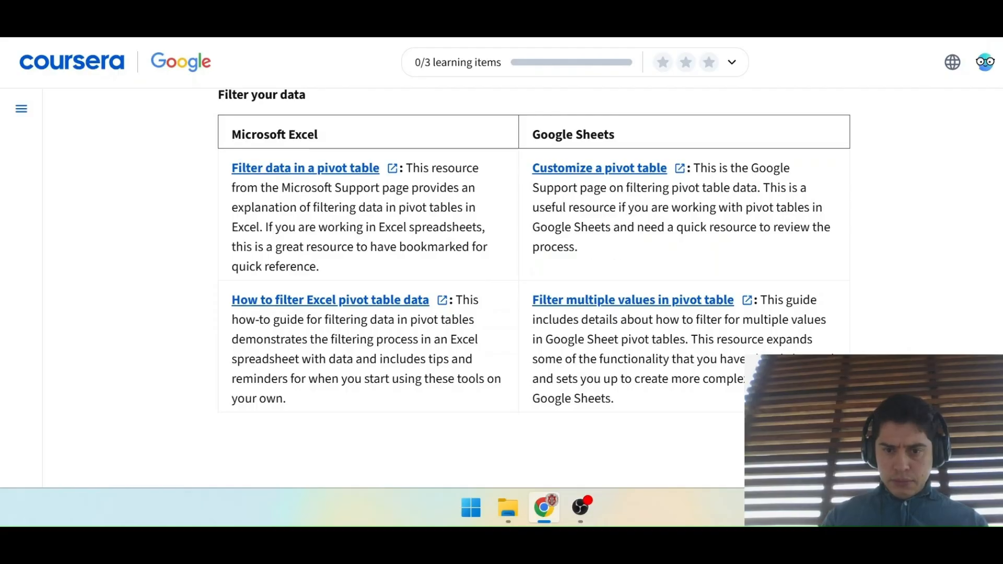
drag(574, 247, 580, 227)
click(581, 227)
scroll(580, 227, down, 2)
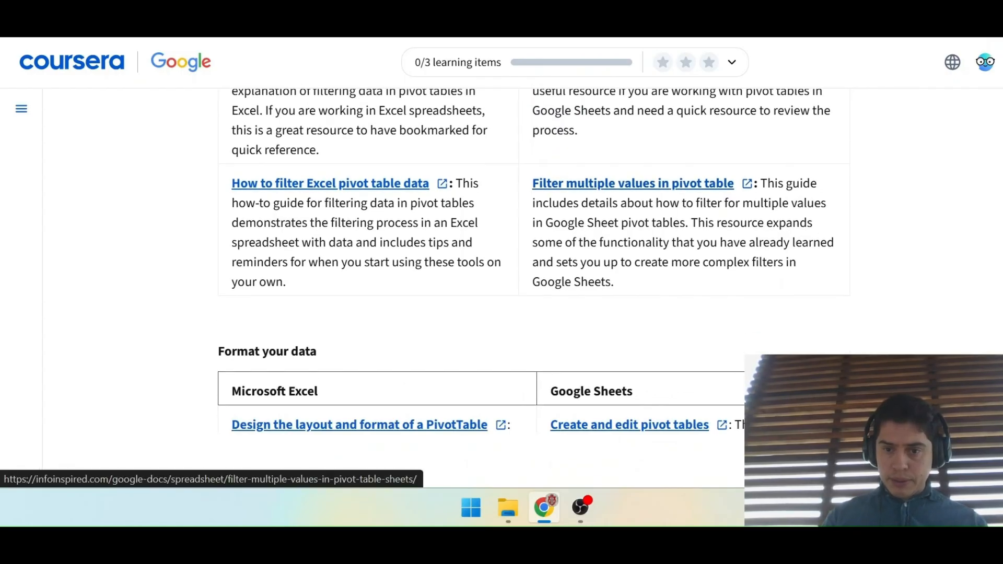
drag(762, 184, 819, 203)
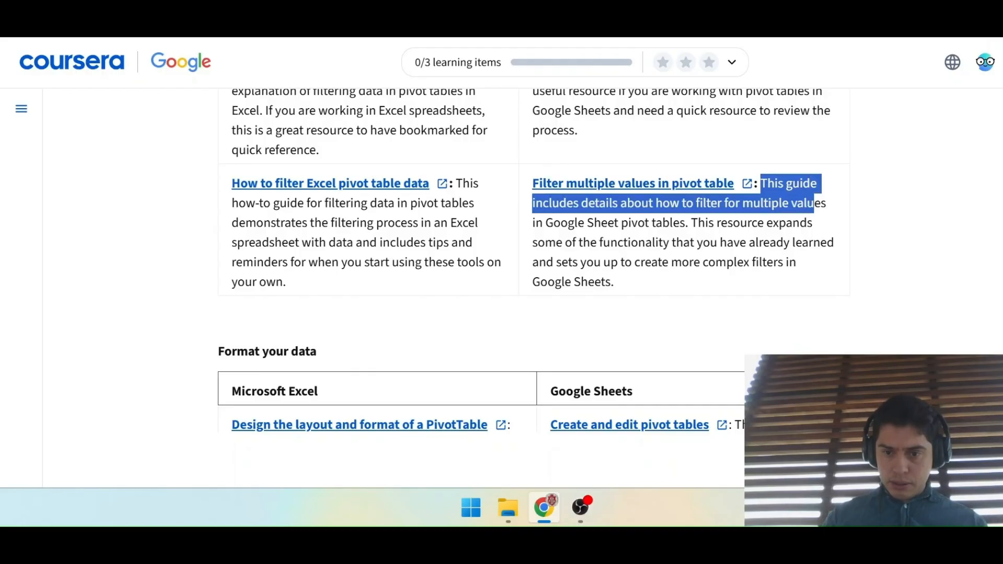
click(819, 204)
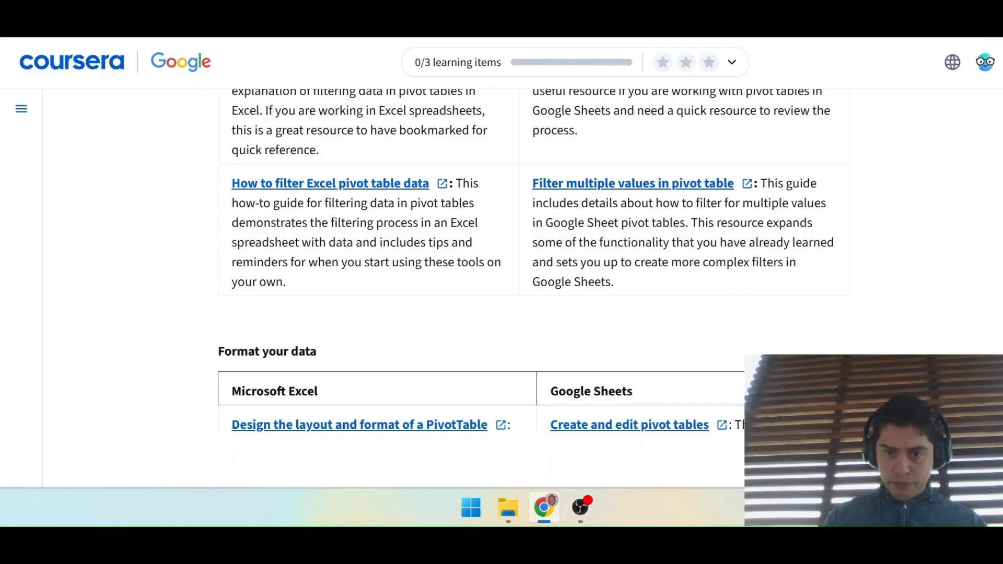
drag(691, 223, 530, 189)
click(682, 274)
click(814, 252)
Read the "Format your data" resources, focusing on the Google Sheets article "Create and edit pivot tables".
scroll(815, 253, down, 5)
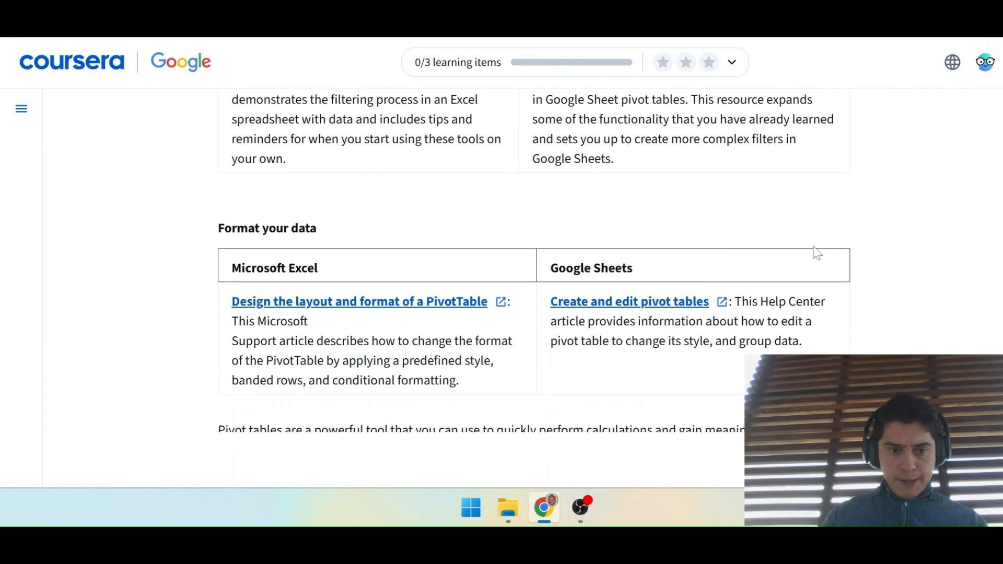
scroll(533, 162, up, 1)
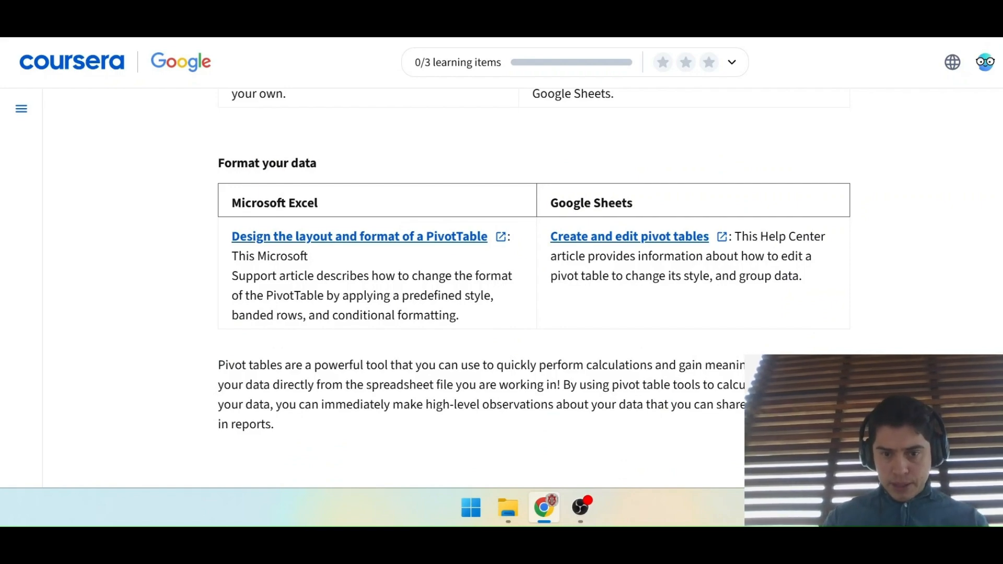
drag(588, 256, 702, 275)
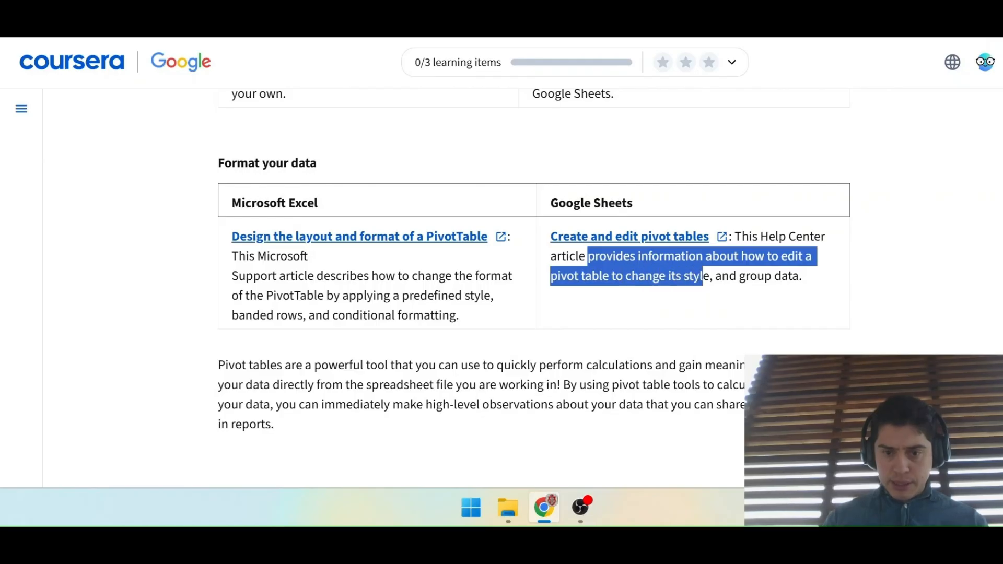
click(816, 284)
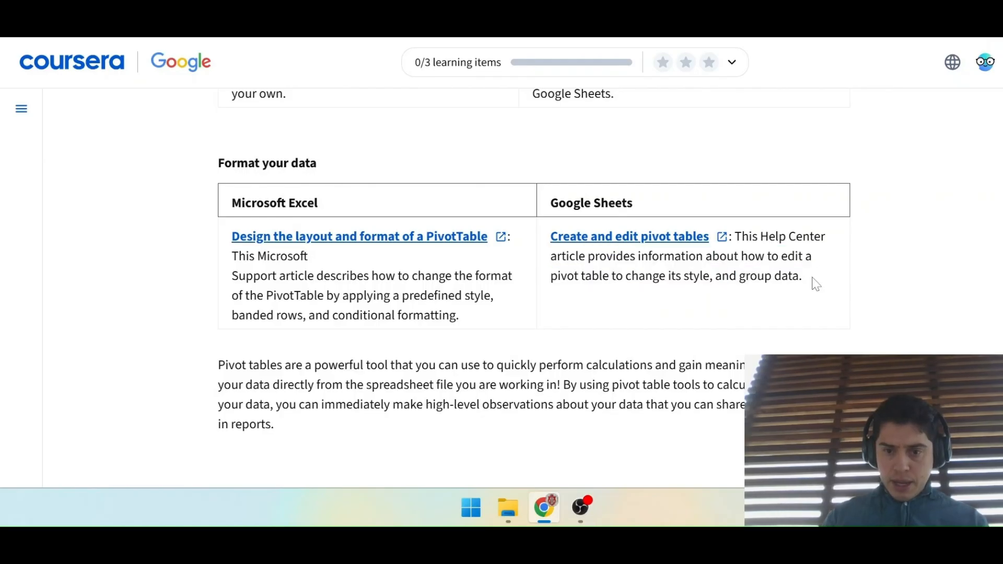
scroll(815, 283, down, 3)
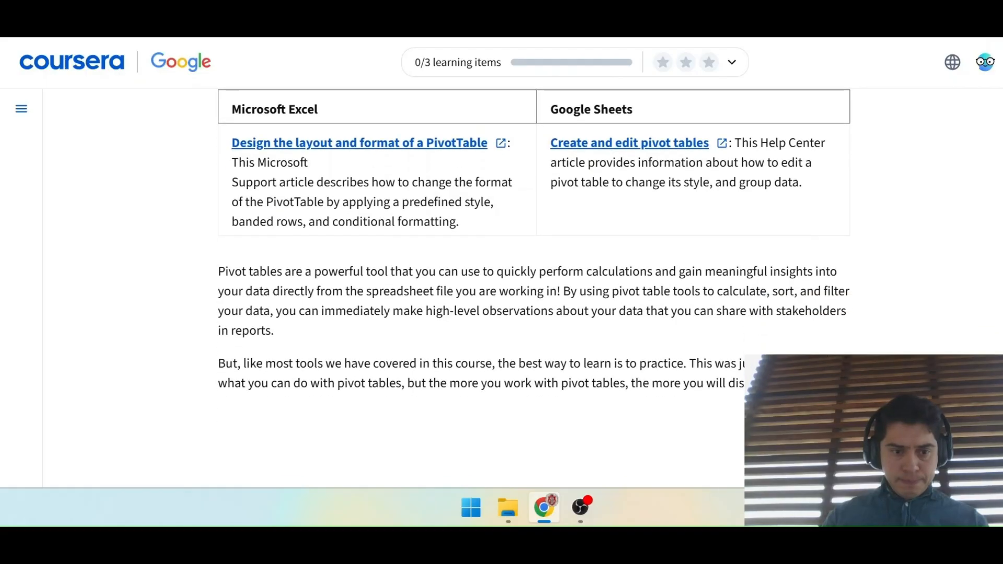
Read the closing paragraph on using pivot tables to perform calculations, gain insights and share high-level observations with stakeholders.
scroll(533, 261, down, 2)
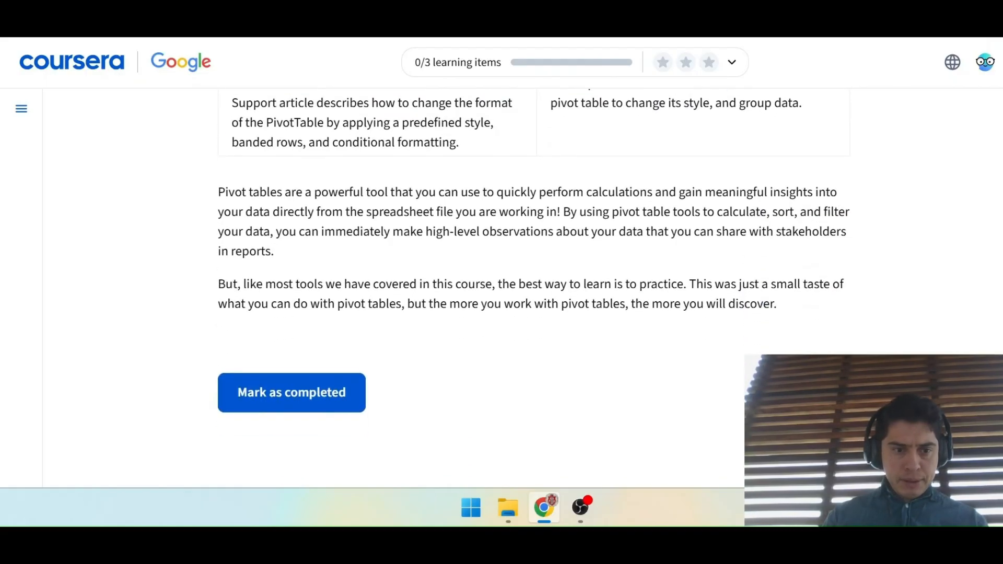
drag(217, 192, 807, 191)
click(517, 250)
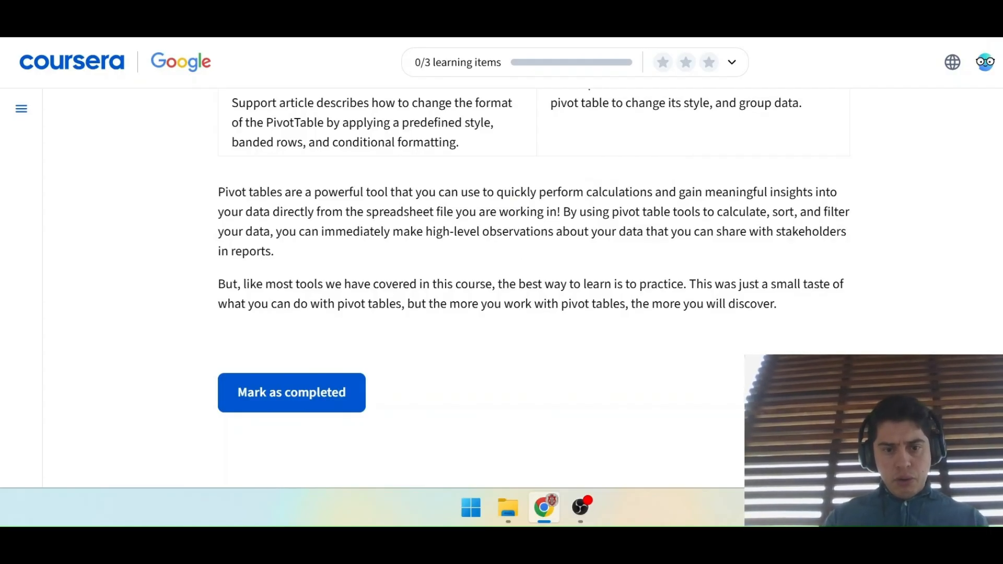
drag(455, 212, 595, 231)
click(595, 231)
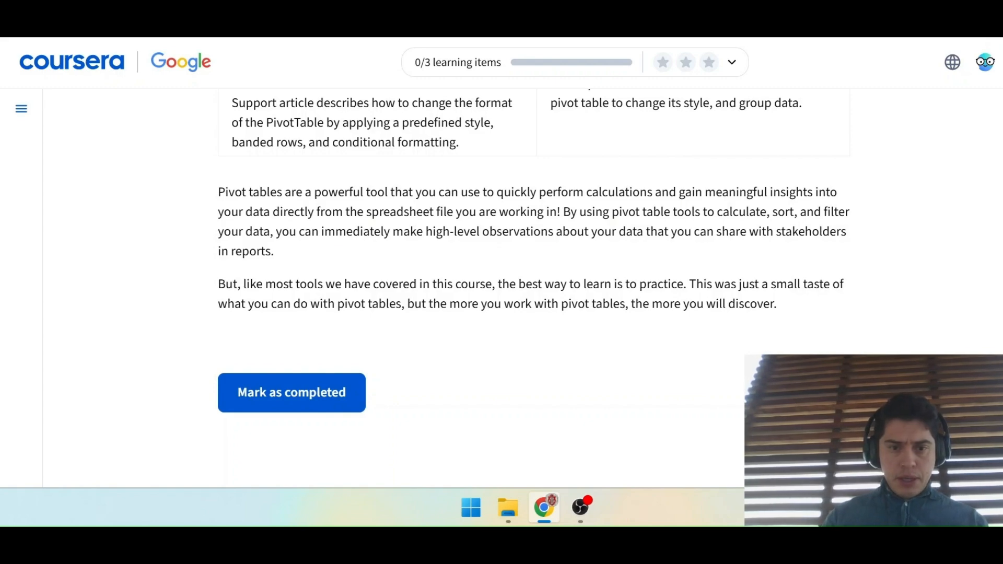
drag(493, 192, 818, 191)
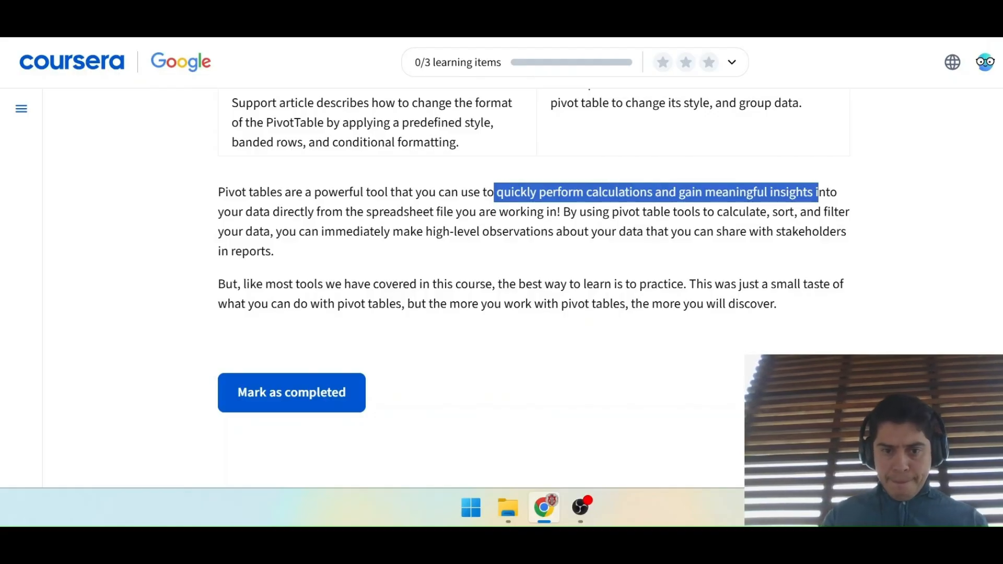
drag(563, 212, 294, 264)
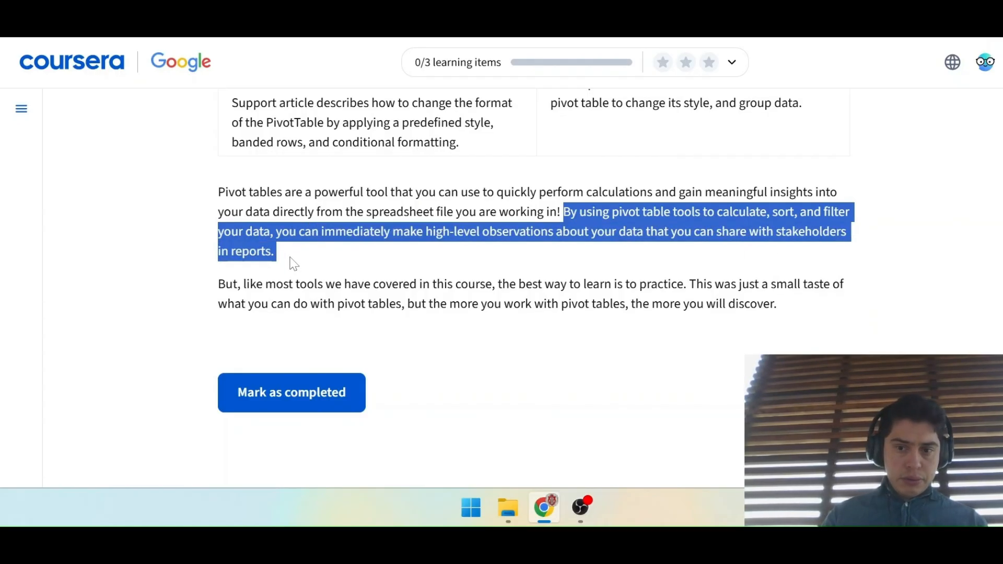
click(292, 264)
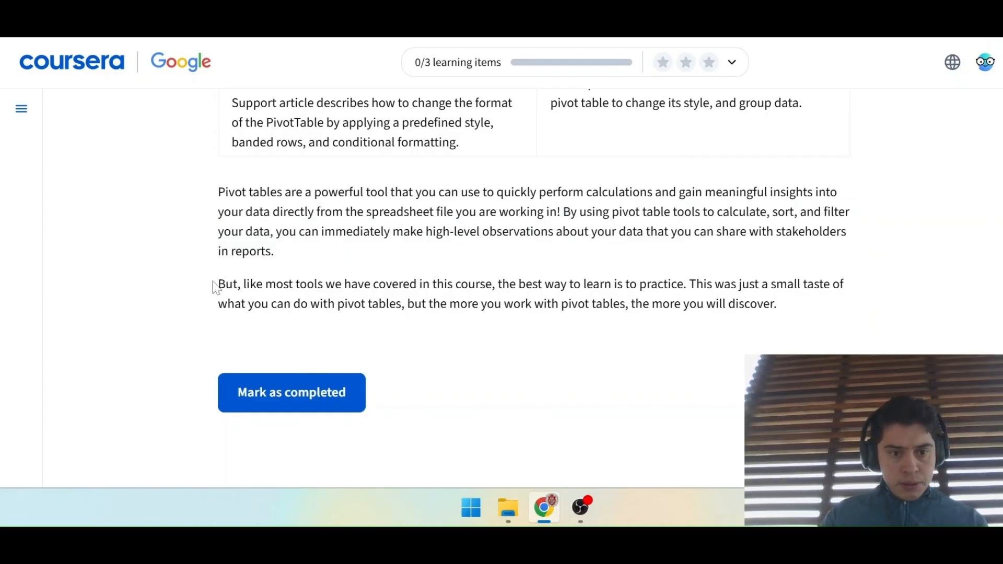
Read the final paragraph about practice being the best way to learn pivot tables.
drag(217, 284, 351, 285)
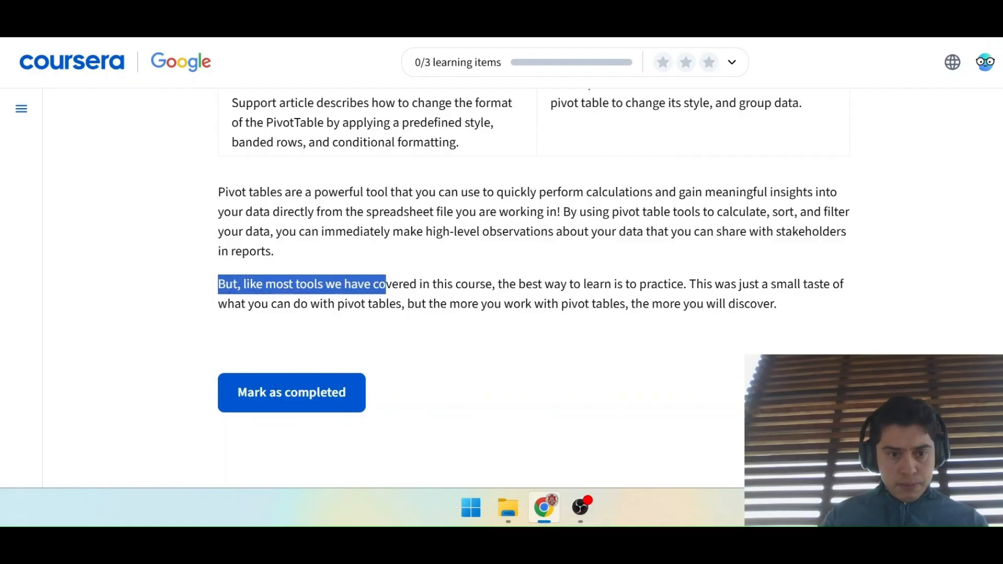
click(385, 285)
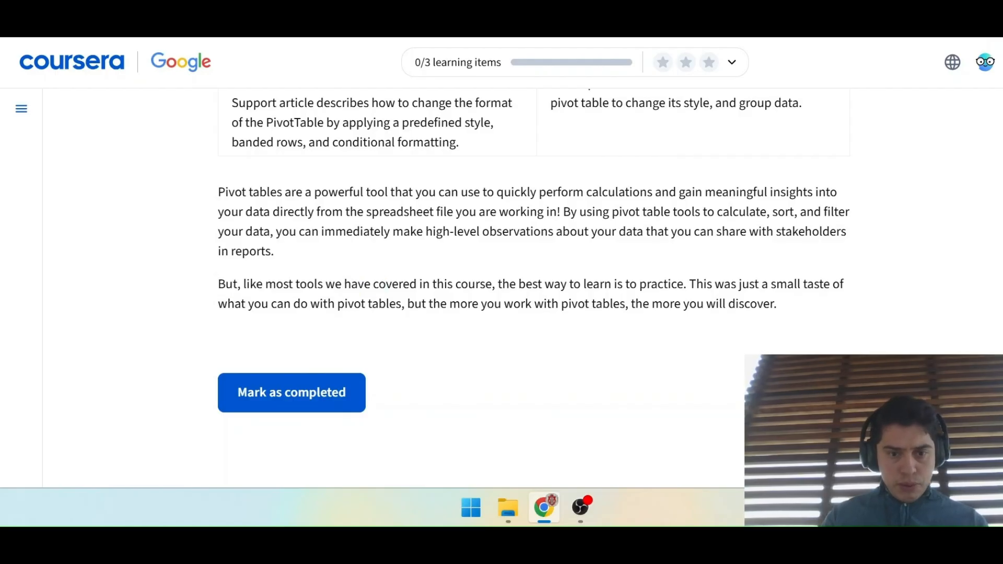
drag(501, 285, 749, 304)
click(686, 286)
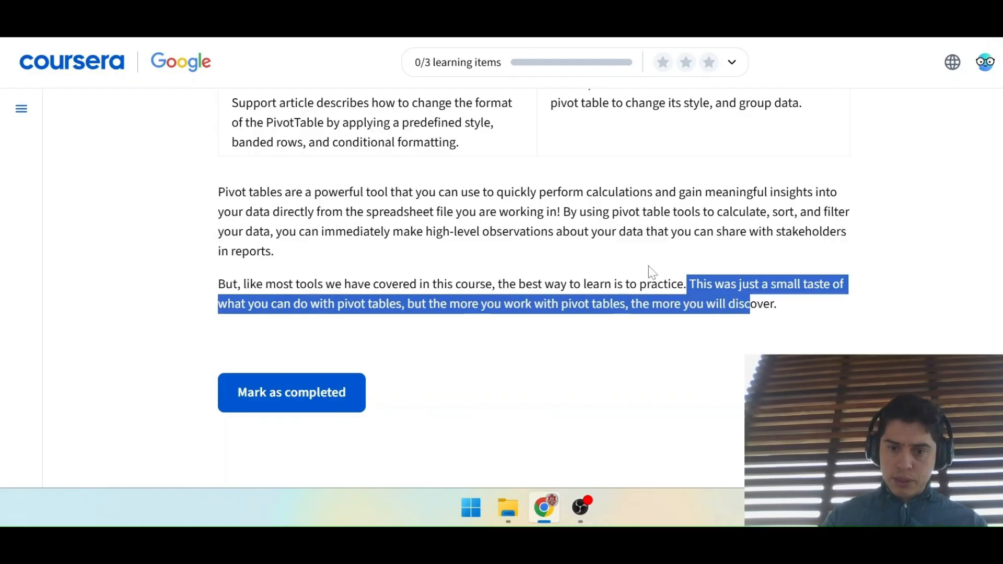
drag(649, 267, 387, 394)
scroll(293, 388, down, 1)
click(391, 296)
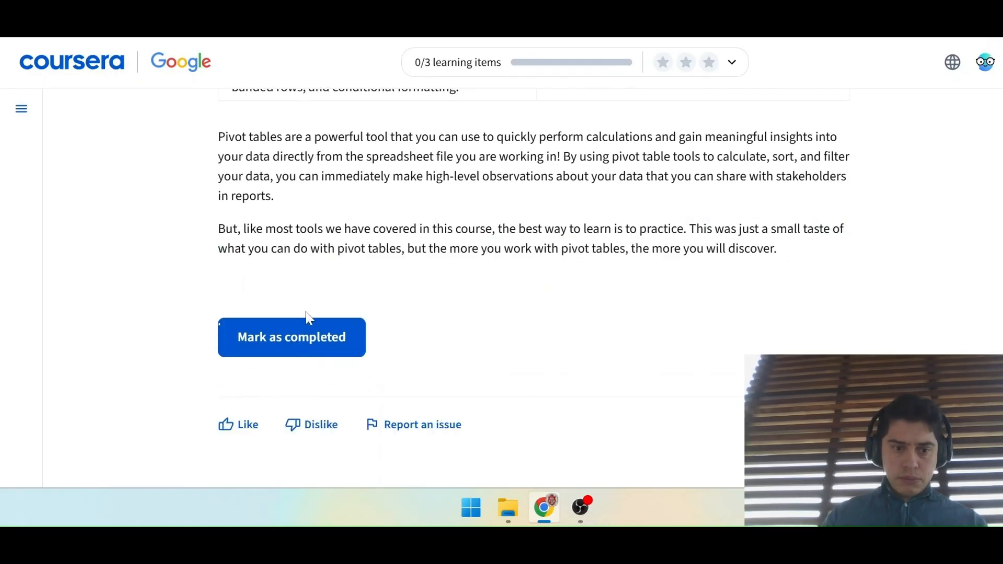
Mark the reading as completed and reset the deadlines to unlock the activity "Explore movie data with pivot tables".
click(311, 337)
click(298, 335)
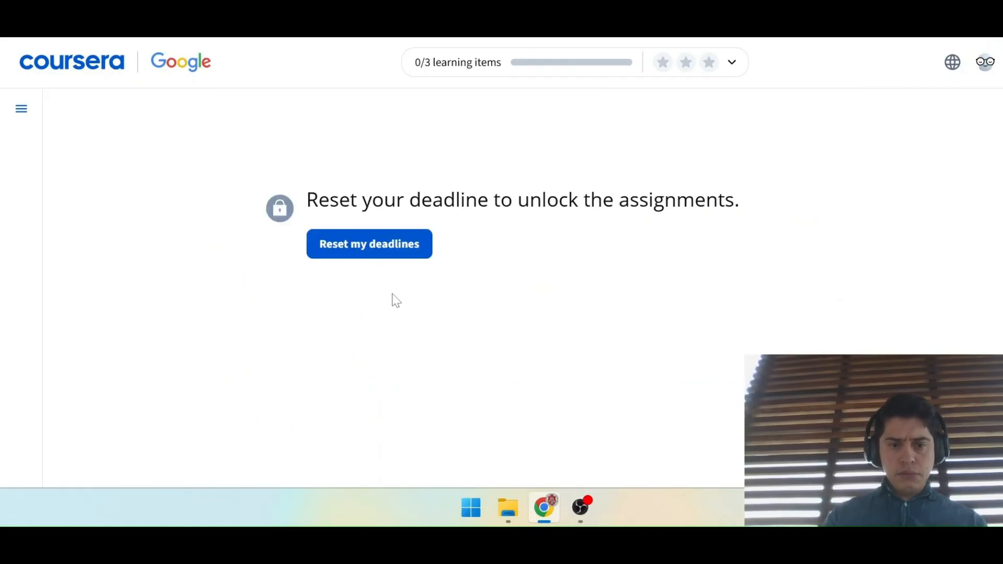
click(386, 246)
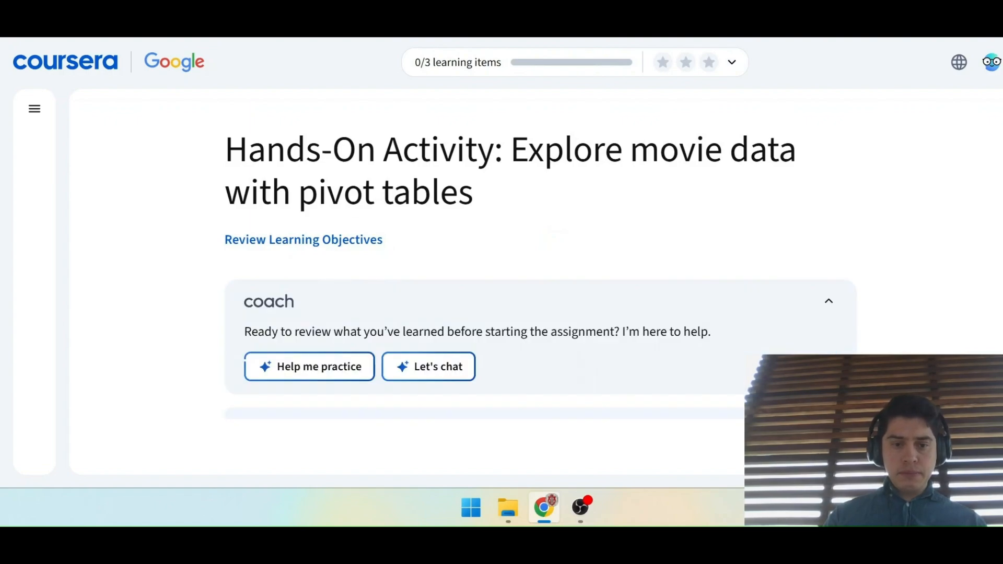
drag(224, 155, 498, 193)
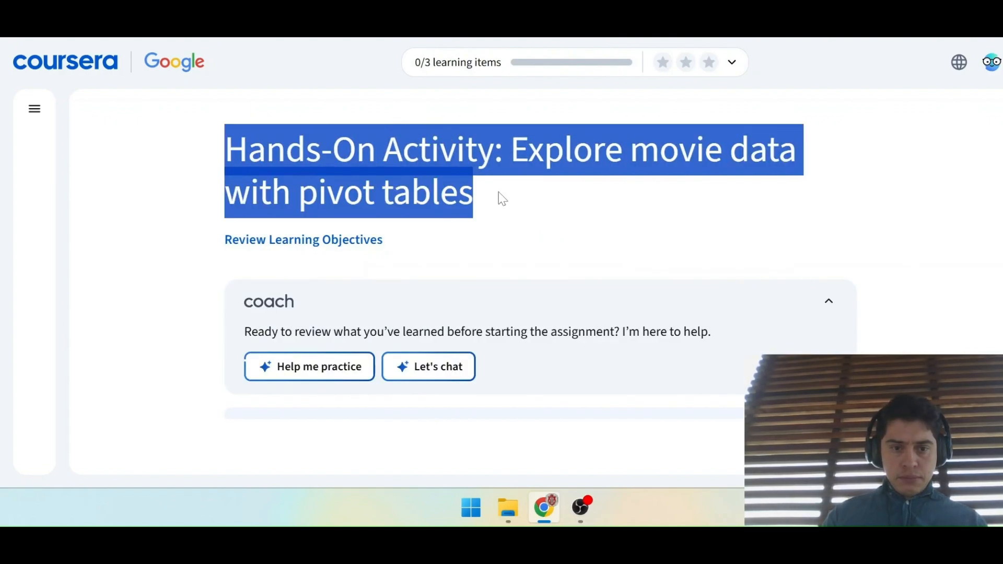
Start the practice assignment "Explore movie data with pivot tables".
click(497, 192)
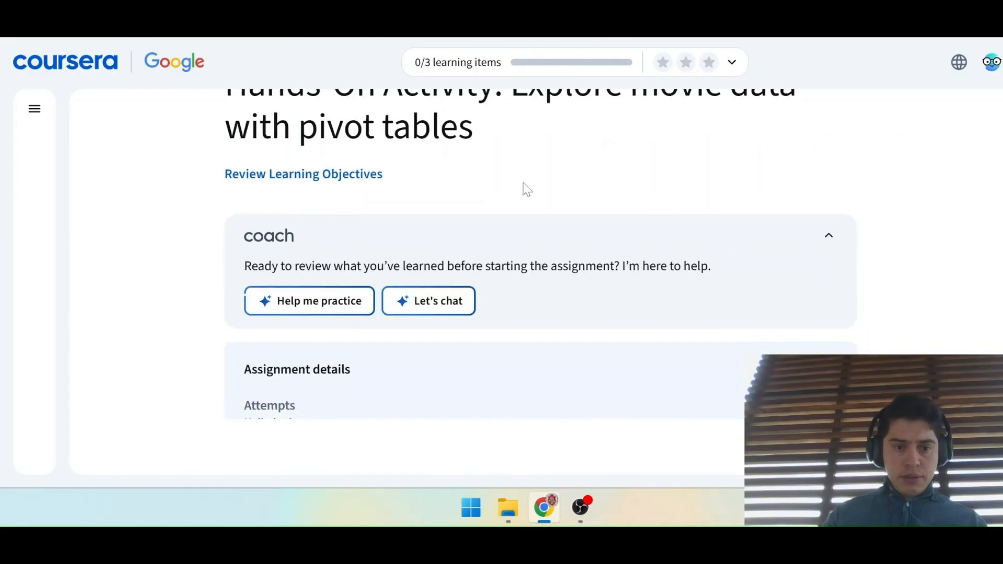
scroll(523, 185, down, 5)
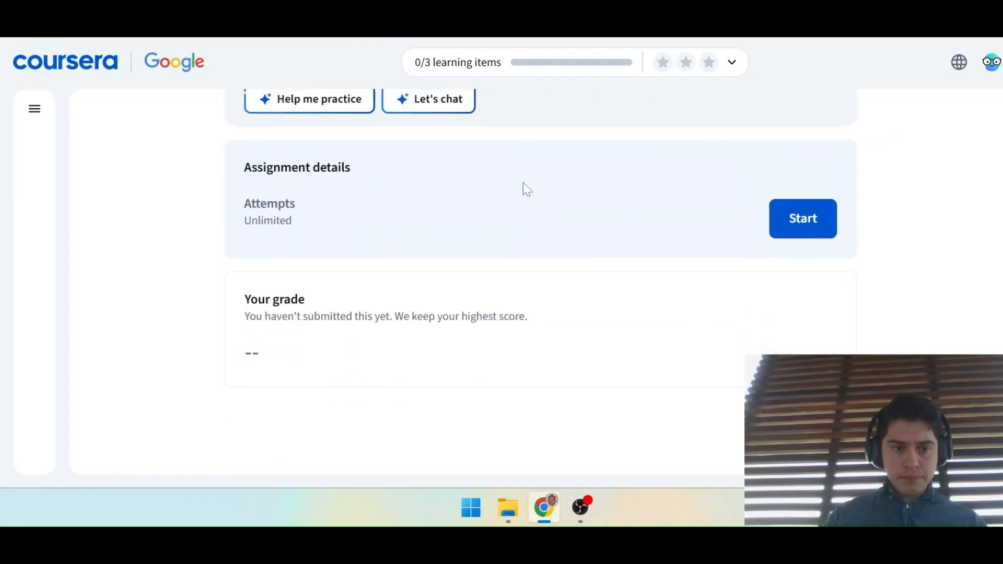
click(810, 221)
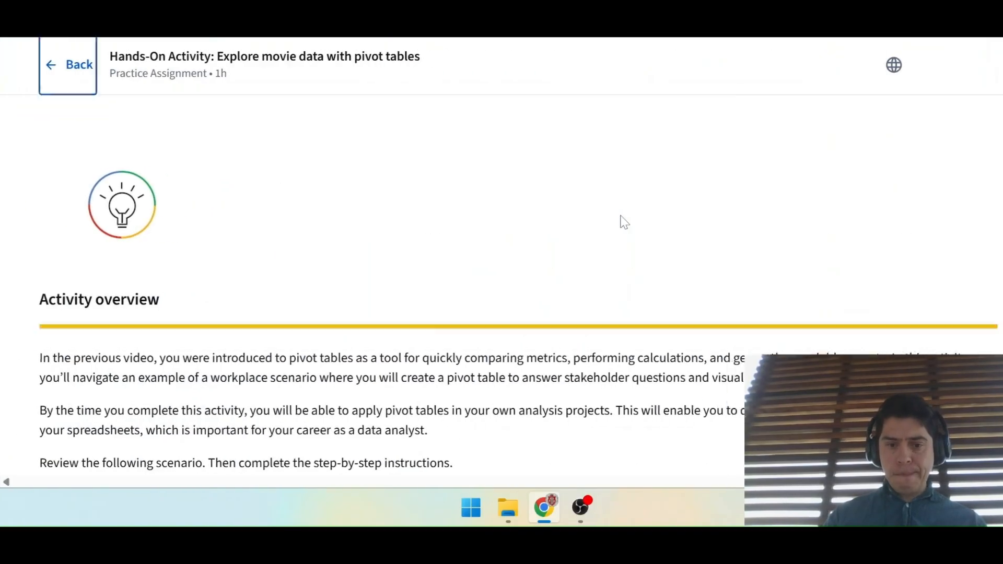
Read the activity overview on creating a pivot table to answer stakeholder questions and the instruction to review the scenario.
scroll(624, 222, down, 3)
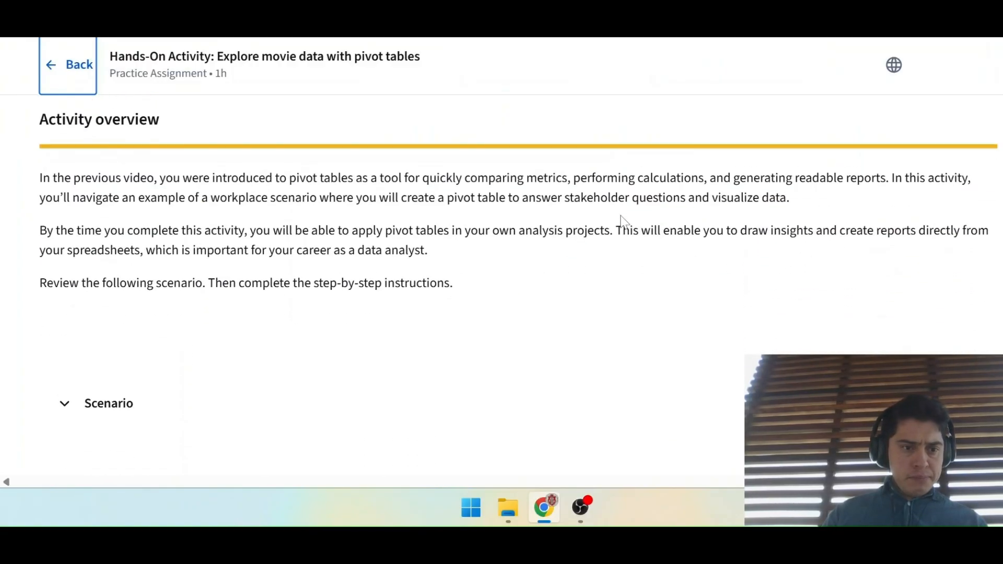
drag(42, 167, 799, 193)
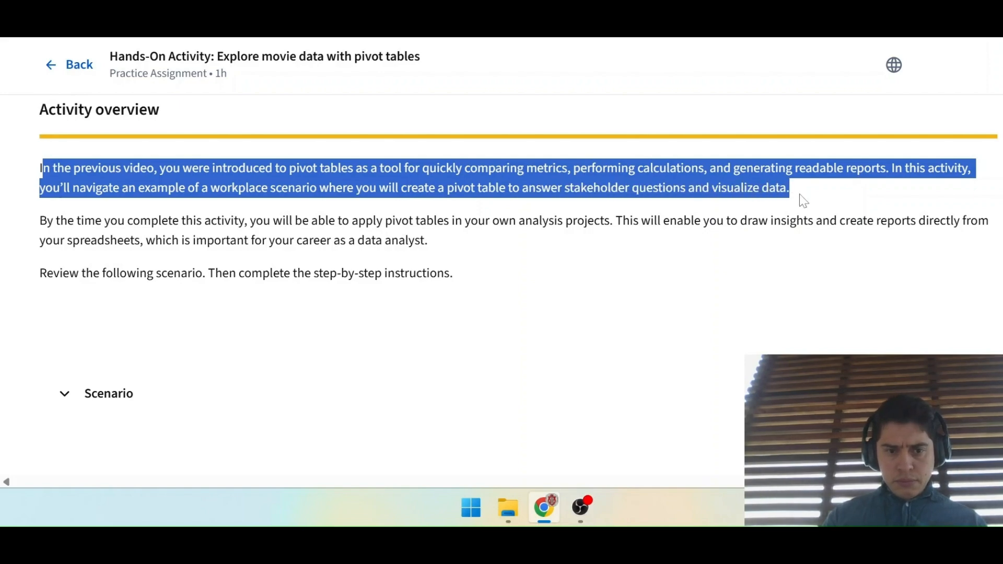
click(799, 194)
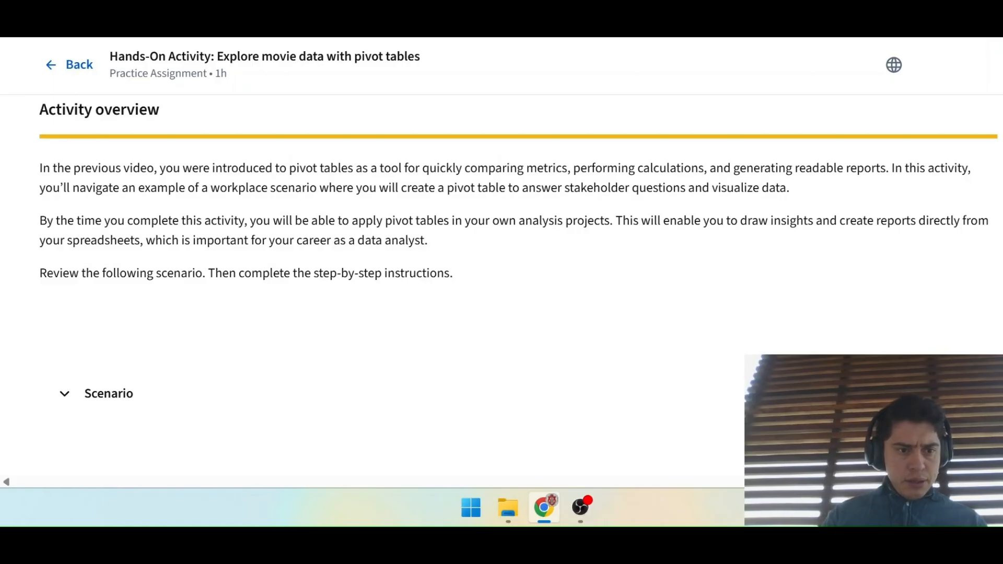
drag(39, 187, 709, 187)
click(740, 188)
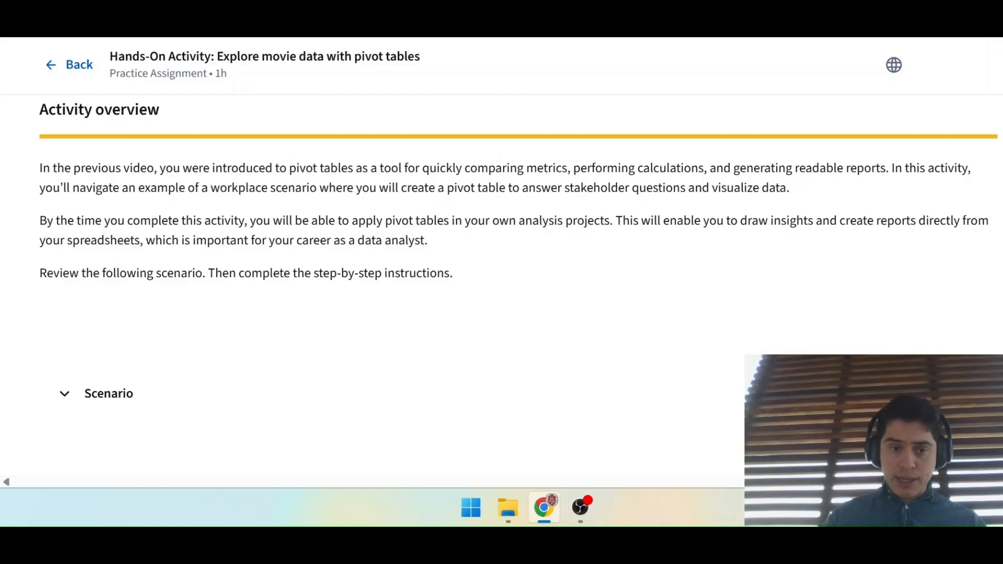
scroll(518, 287, down, 1)
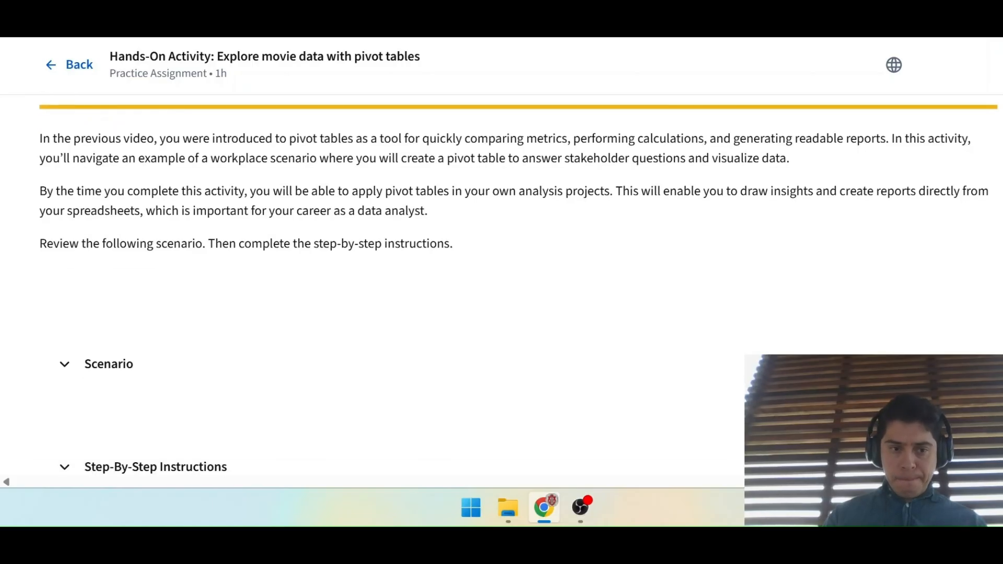
drag(38, 193, 396, 227)
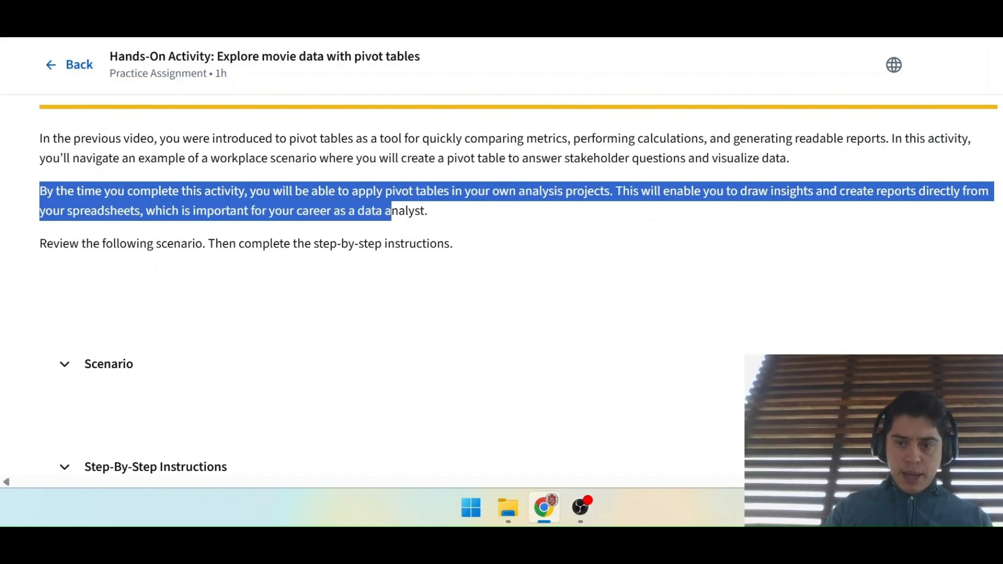
click(470, 205)
scroll(470, 205, down, 1)
drag(85, 197, 338, 196)
click(339, 203)
scroll(339, 204, down, 1)
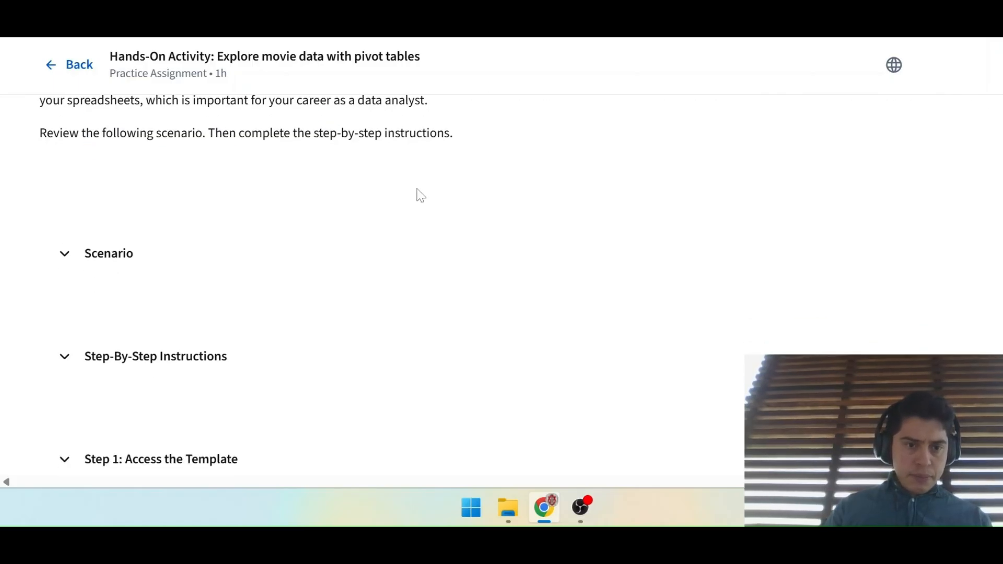
Expand the Scenario section and read the paragraph about the filmmaking company choosing its next film genre.
scroll(416, 193, down, 1)
click(73, 228)
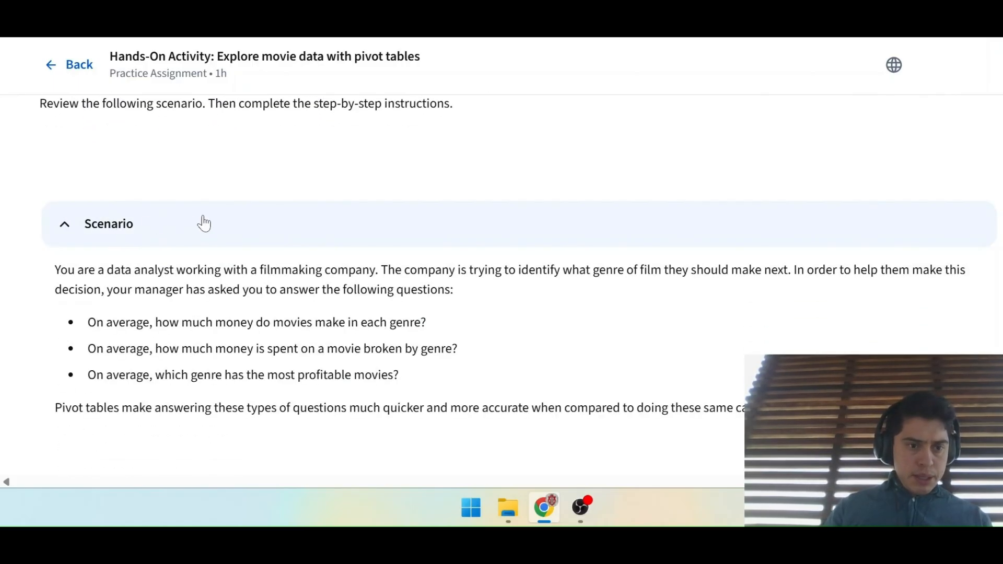
scroll(202, 222, down, 2)
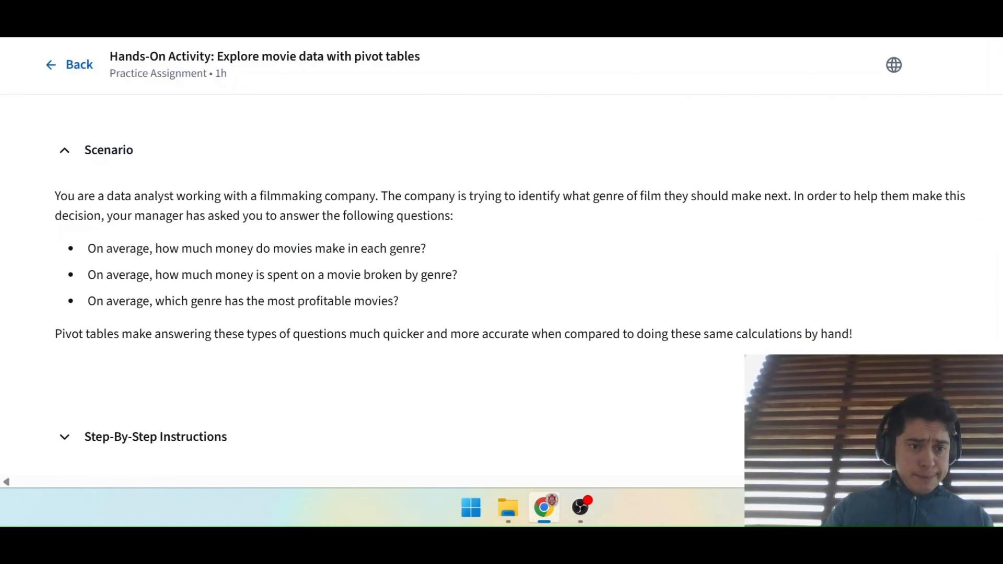
drag(54, 196, 454, 216)
click(457, 215)
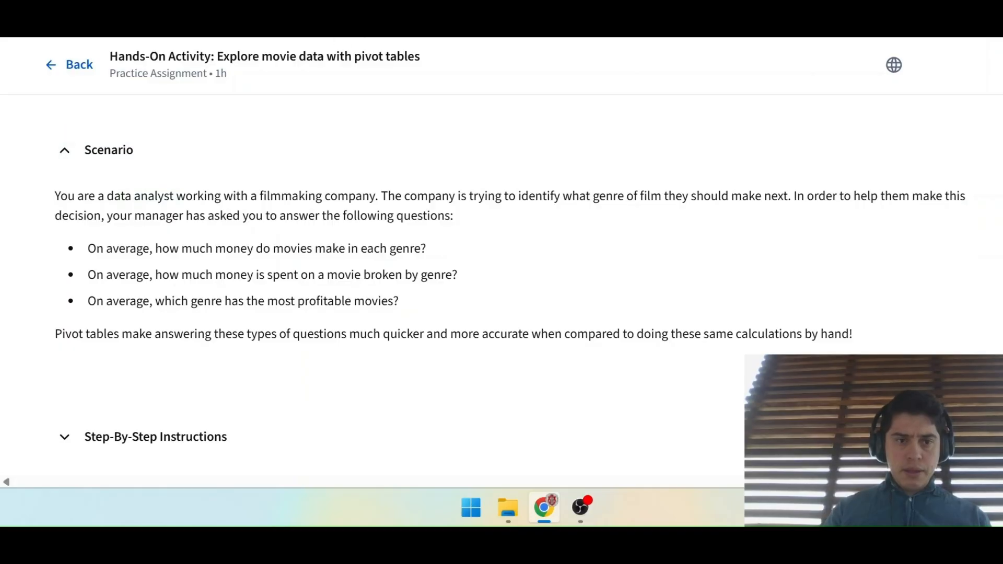
Open Notepad and move its window below the scenario paragraph so the text stays readable.
key(super)
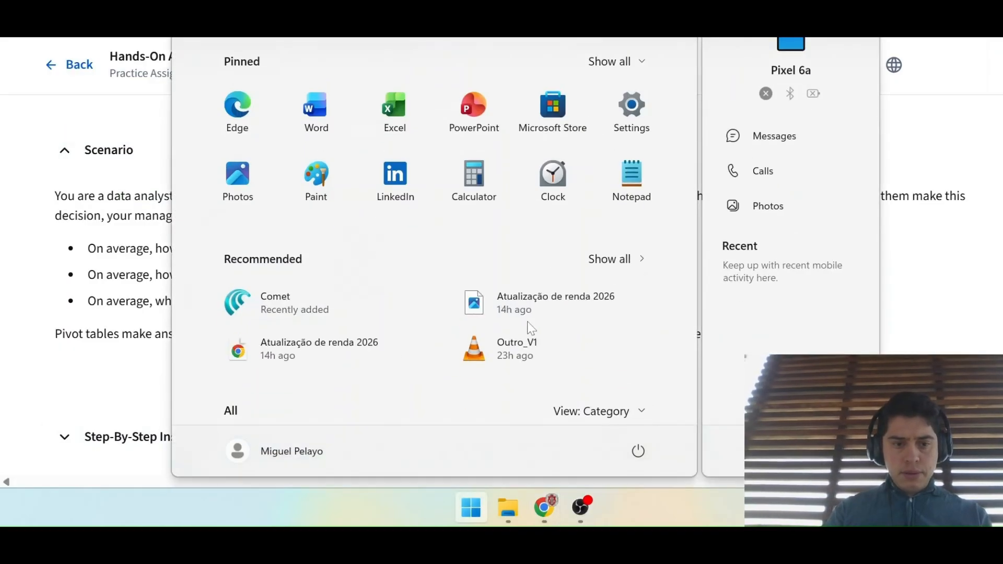
text(note)
key(Return)
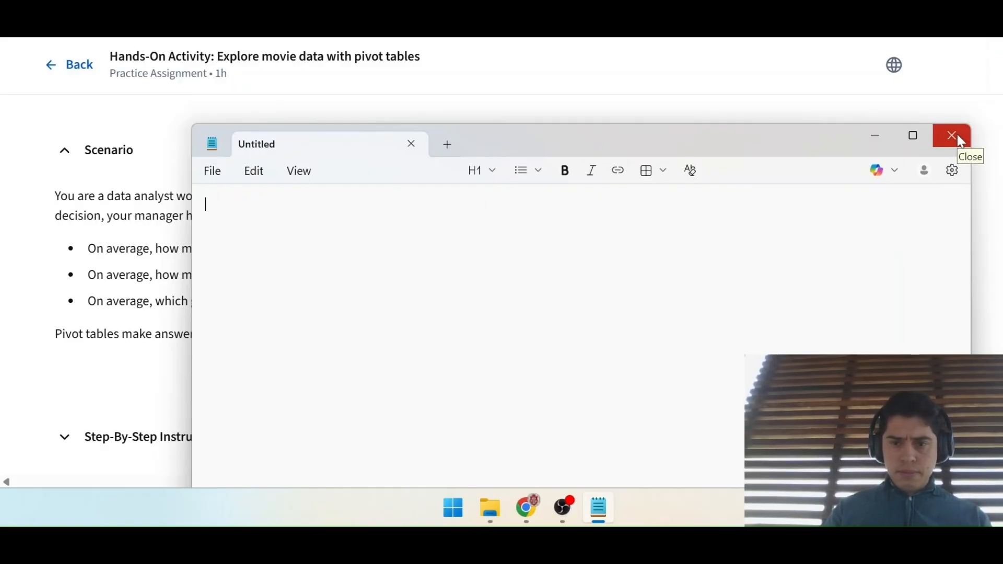
drag(591, 152, 503, 293)
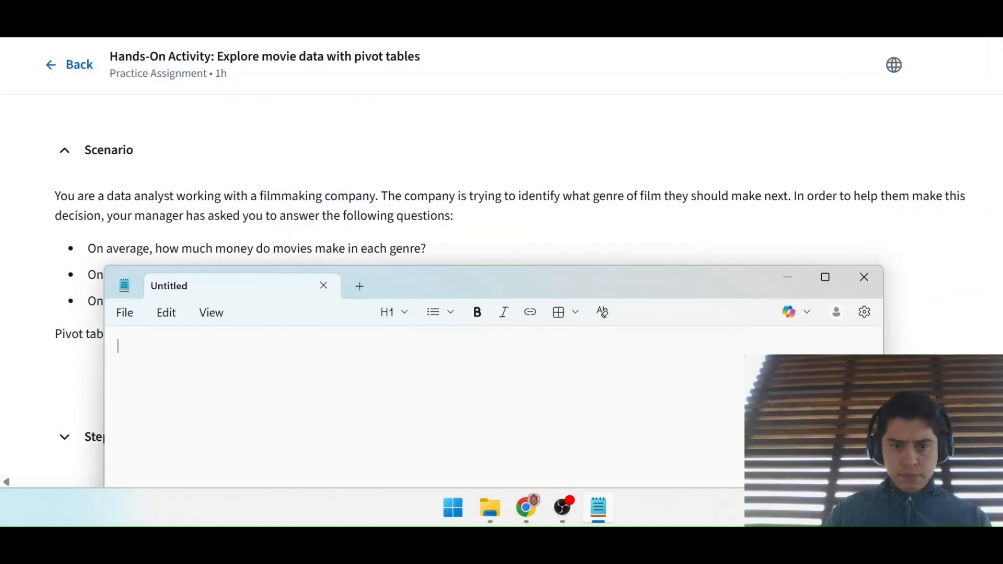
Note "END goal =" in Notepad followed by the scenario's sentence about identifying what genre of film the company should make next.
drag(379, 196, 790, 196)
key(ctrl+c)
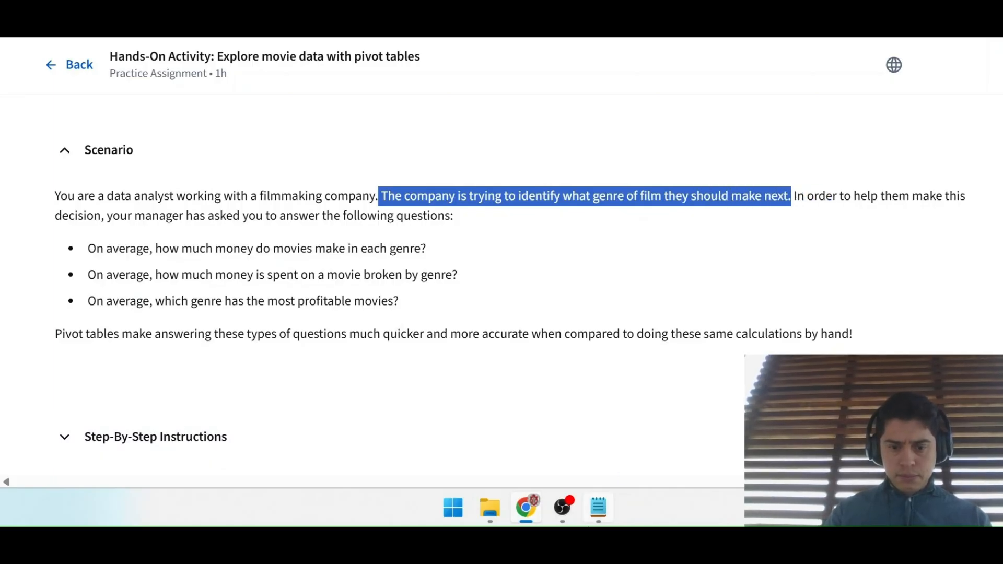
click(598, 507)
text(END)
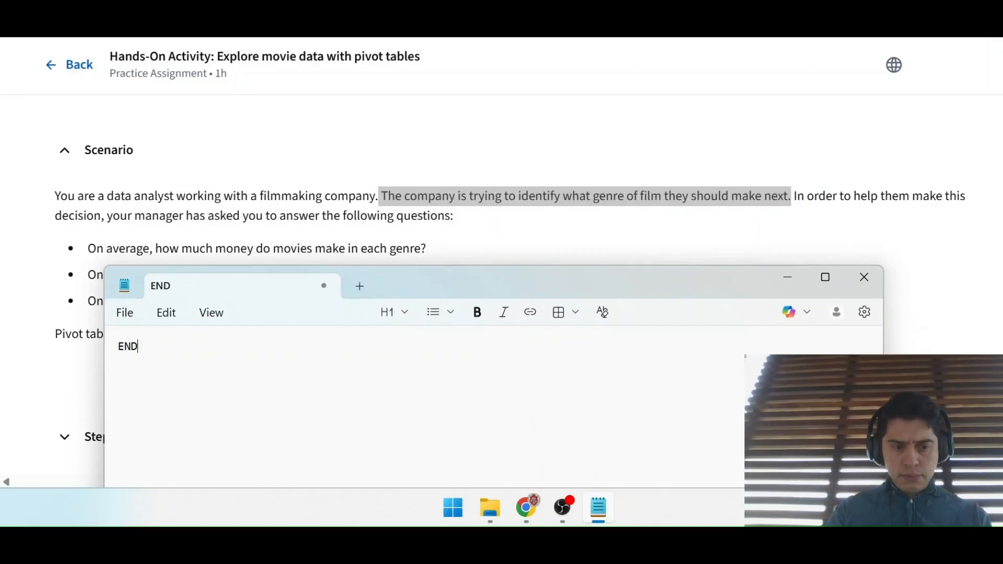
text( goal)
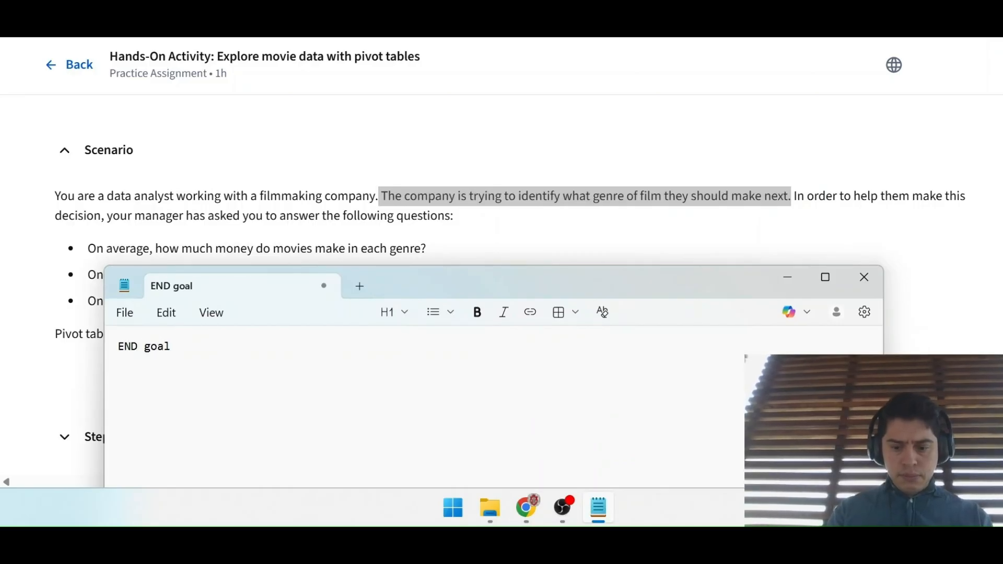
text( =)
key(ctrl+v)
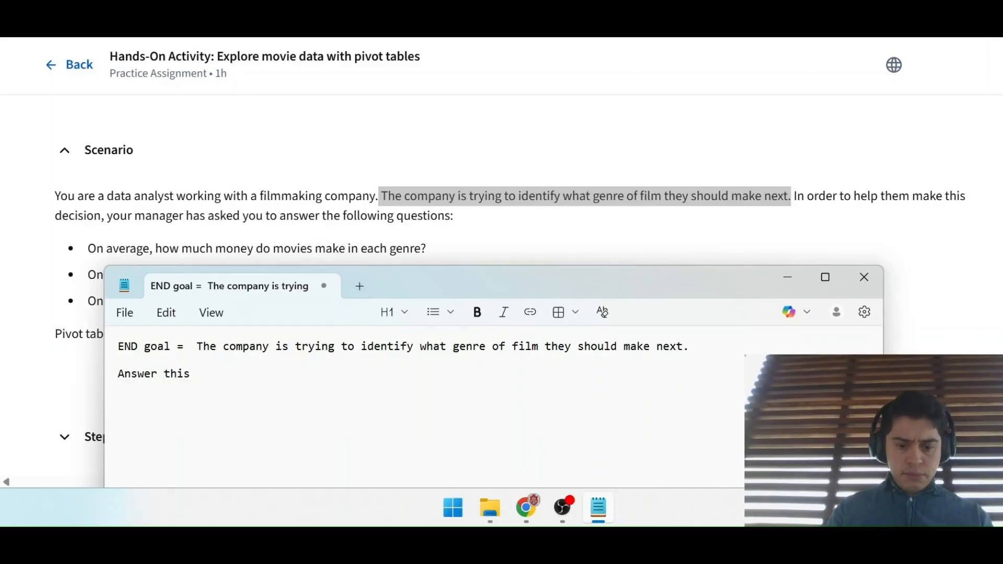
Write the line "Answer this by means of answering the managers" below the end goal.
text(by means of answeri)
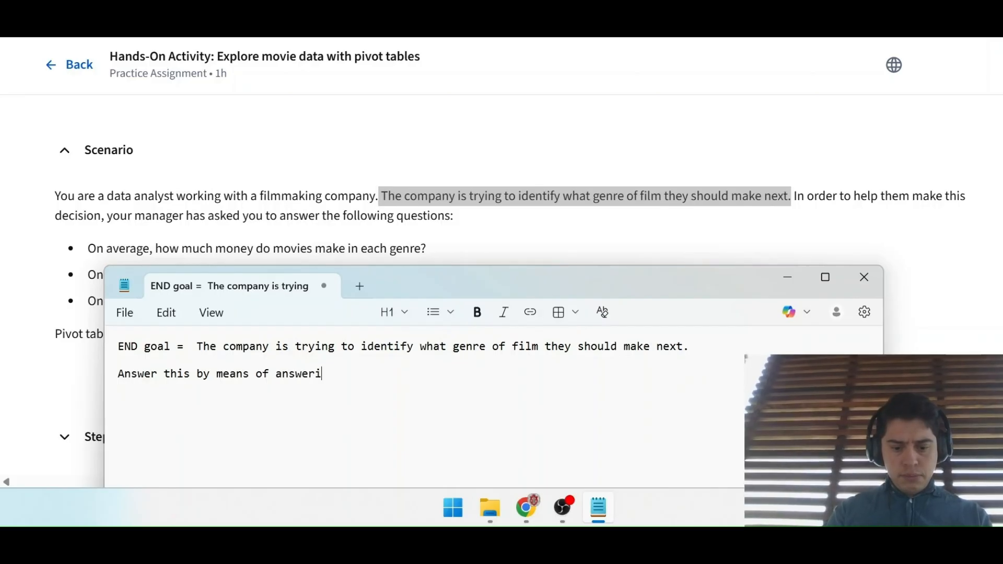
text(gers probelsm)
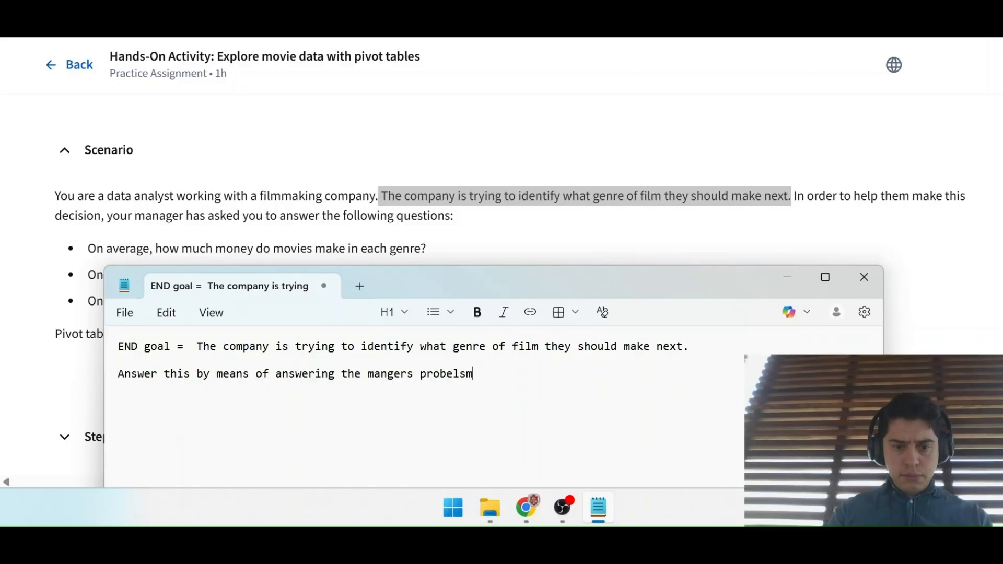
key(BackSpace)
key(BackSpace)
key(BackSpace)
key(BackSpace)
key(BackSpace)
key(BackSpace)
text(other)
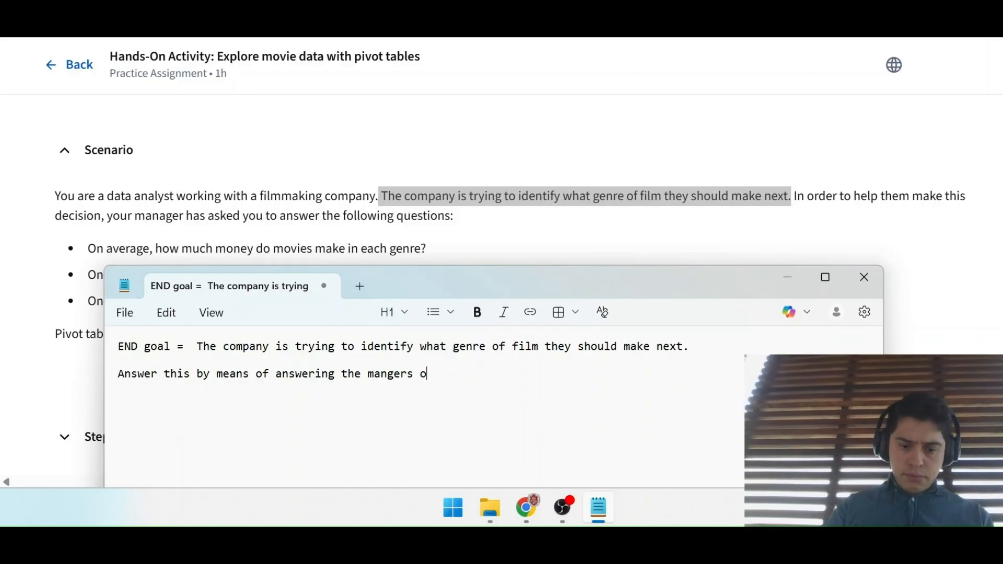
key(BackSpace)
key(BackSpace)
key(BackSpace)
key(BackSpace)
key(BackSpace)
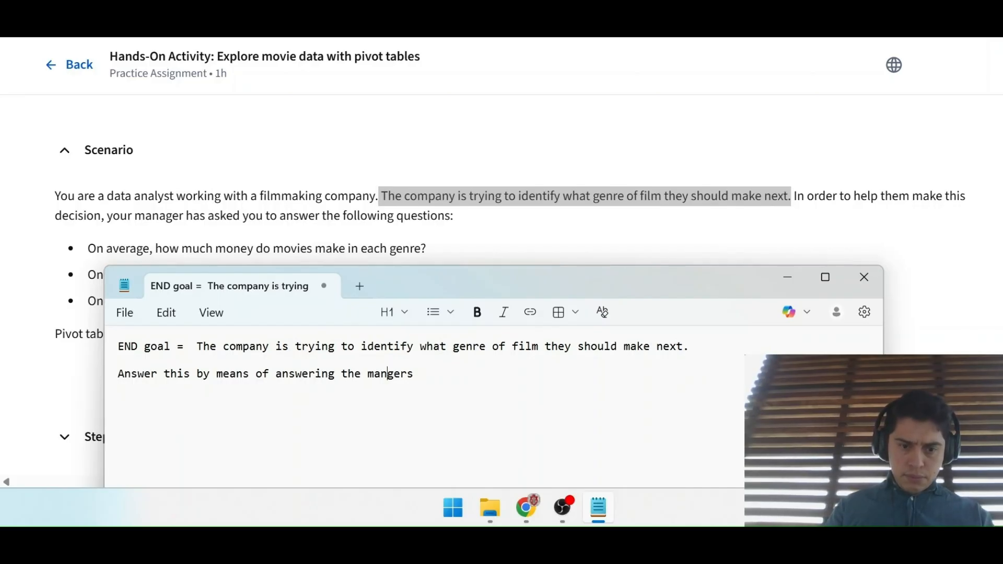
text(a)
key(Right)
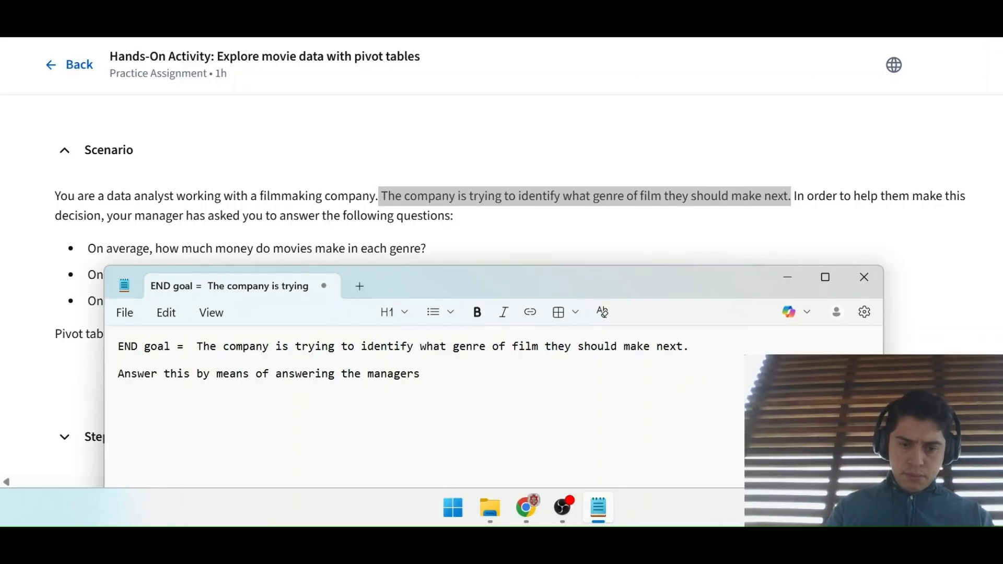
text(other)
key(BackSpace)
key(BackSpace)
key(BackSpace)
key(BackSpace)
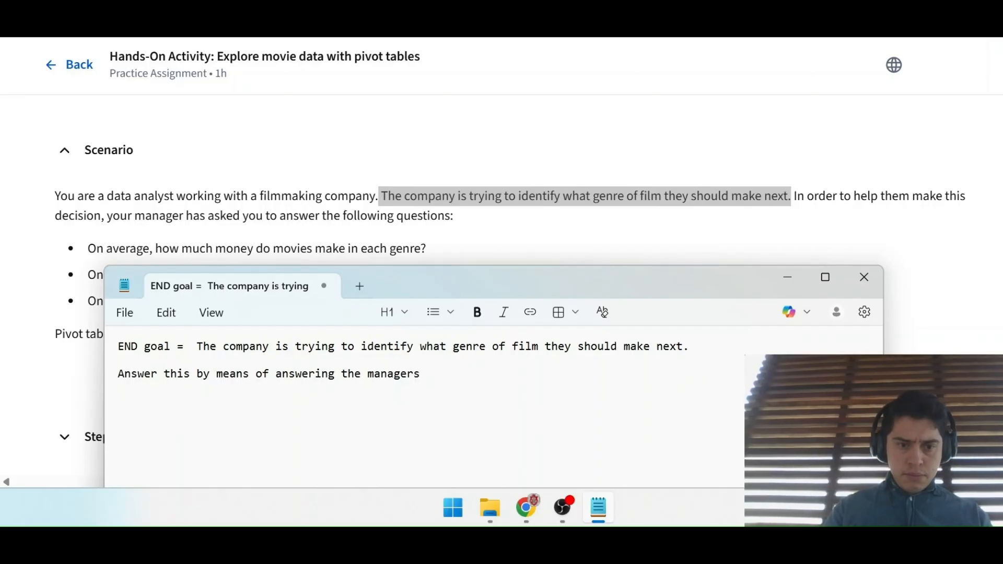
Complete the note's second line with the words "following questions:" copied from the scenario.
drag(342, 217, 457, 222)
key(ctrl+c)
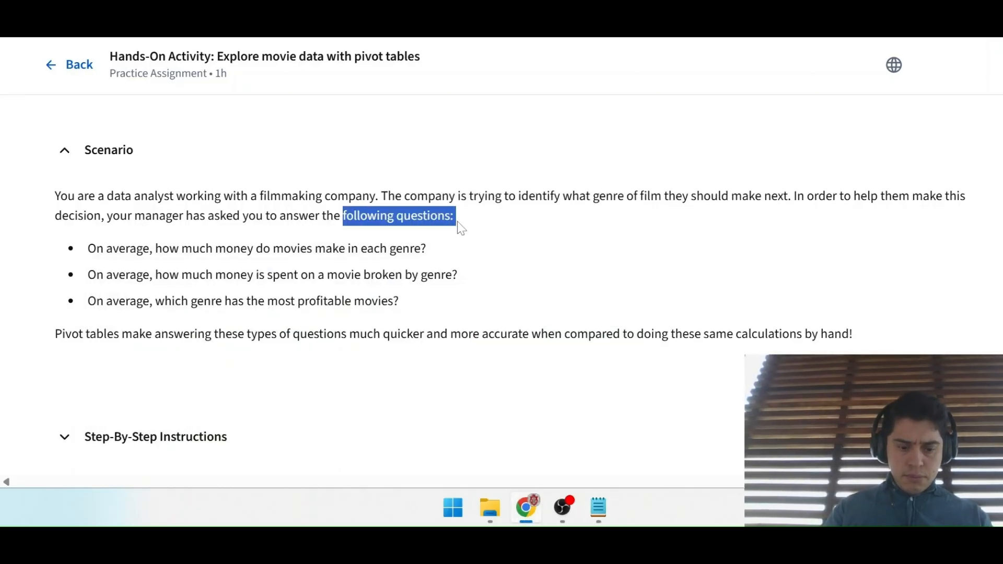
click(596, 520)
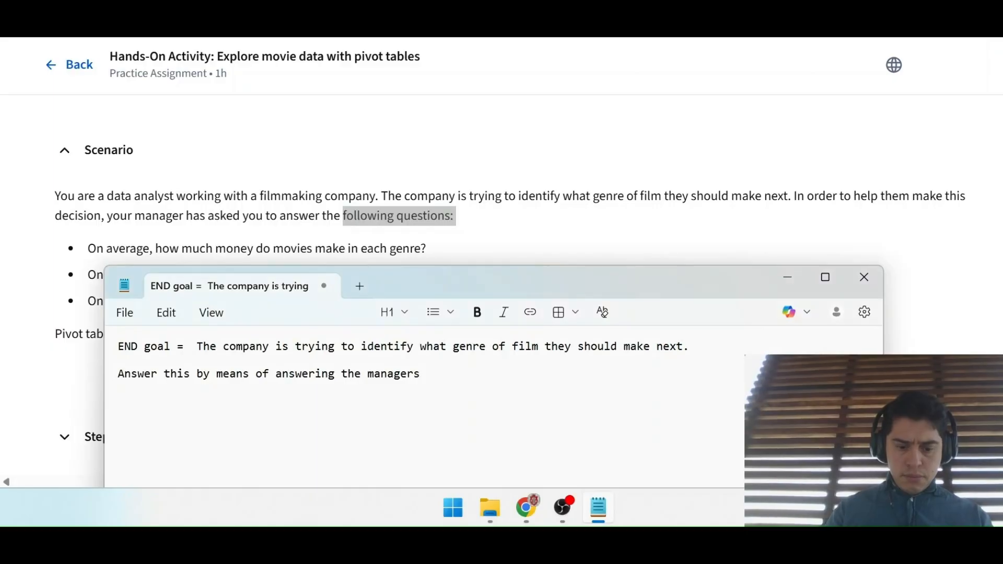
key(ctrl+v)
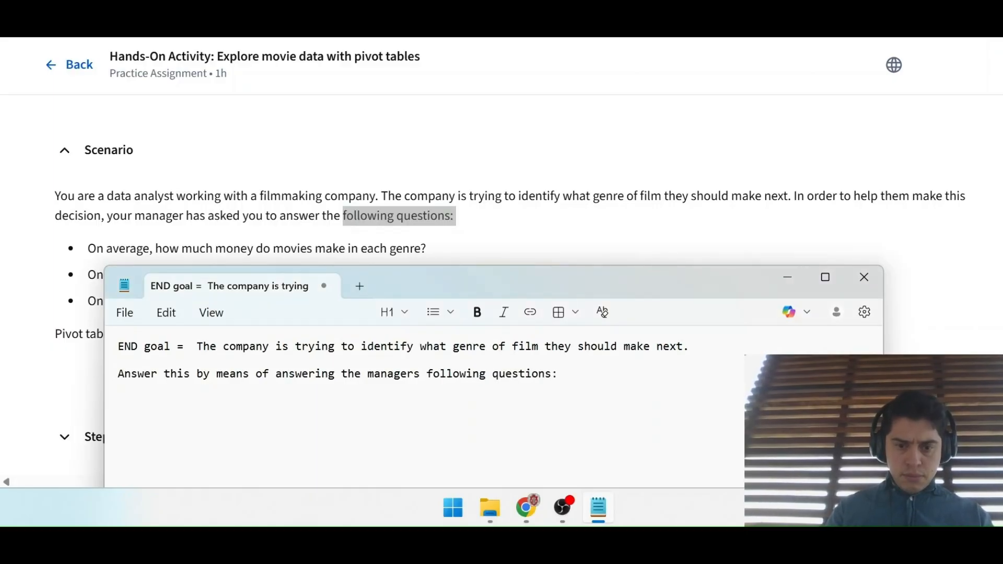
Copy the scenario's three bulleted questions about average movie earnings, spending and profitability by genre onto a new line in Notepad.
key(Return)
click(88, 249)
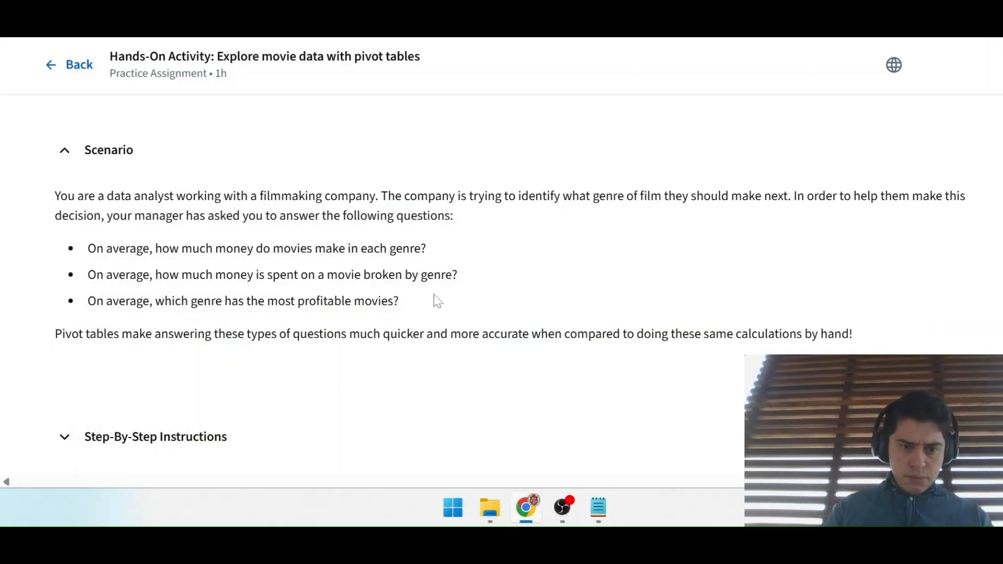
drag(409, 308, 86, 246)
key(ctrl+c)
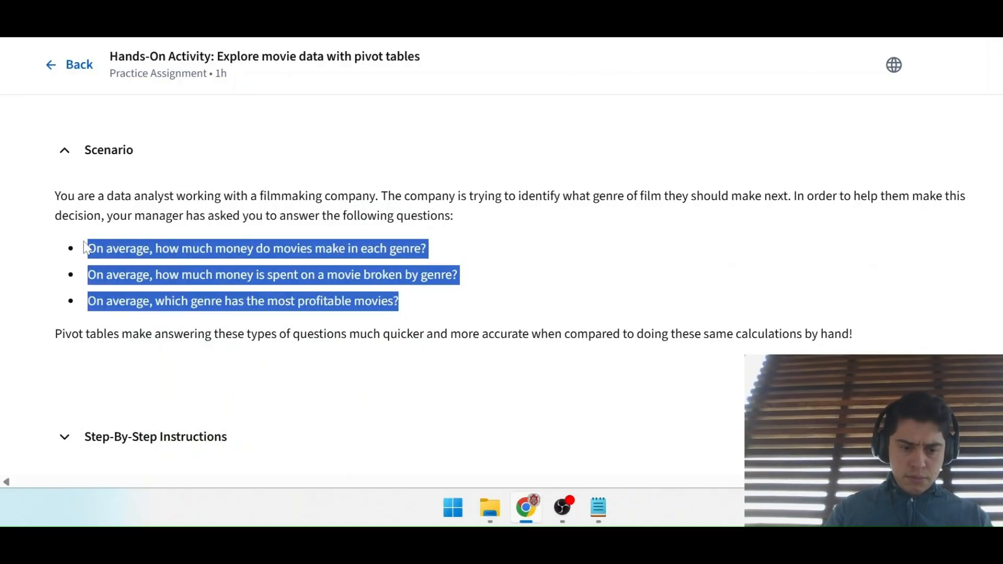
click(598, 508)
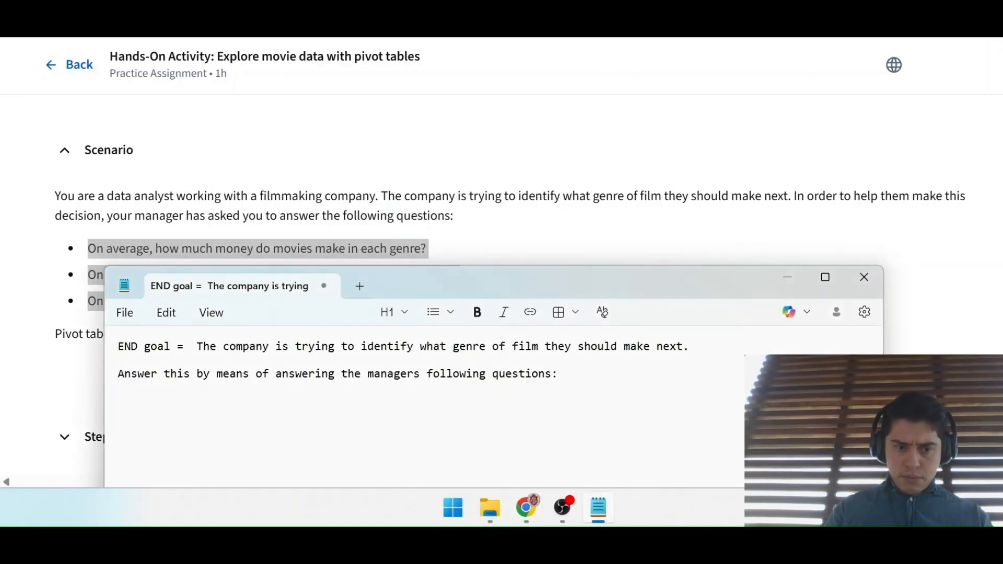
key(Return)
key(Return)
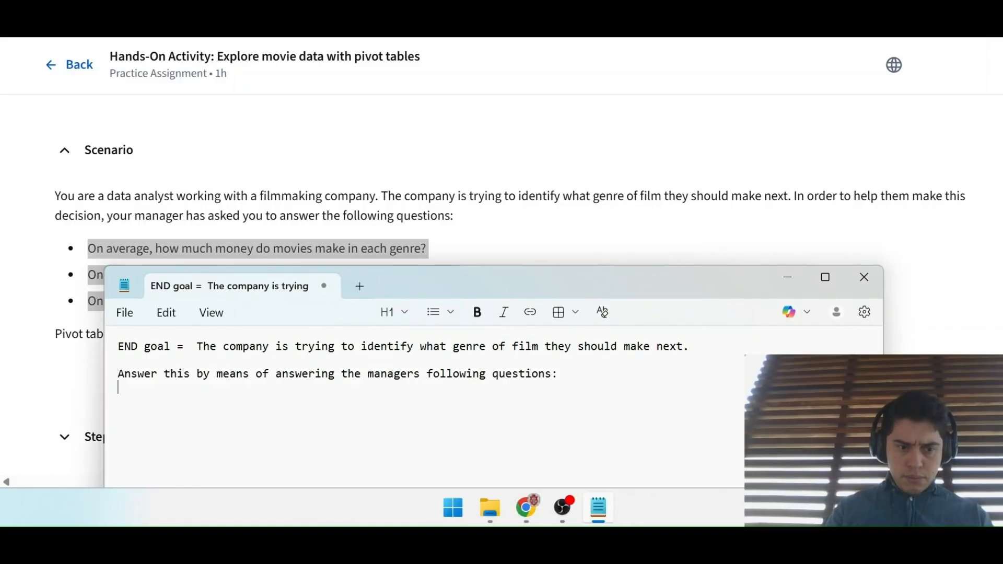
key(ctrl+v)
Return to the Coursera activity in the browser and read through the scenario's three questions on movie earnings, spending and profitability by genre.
key(alt+Tab)
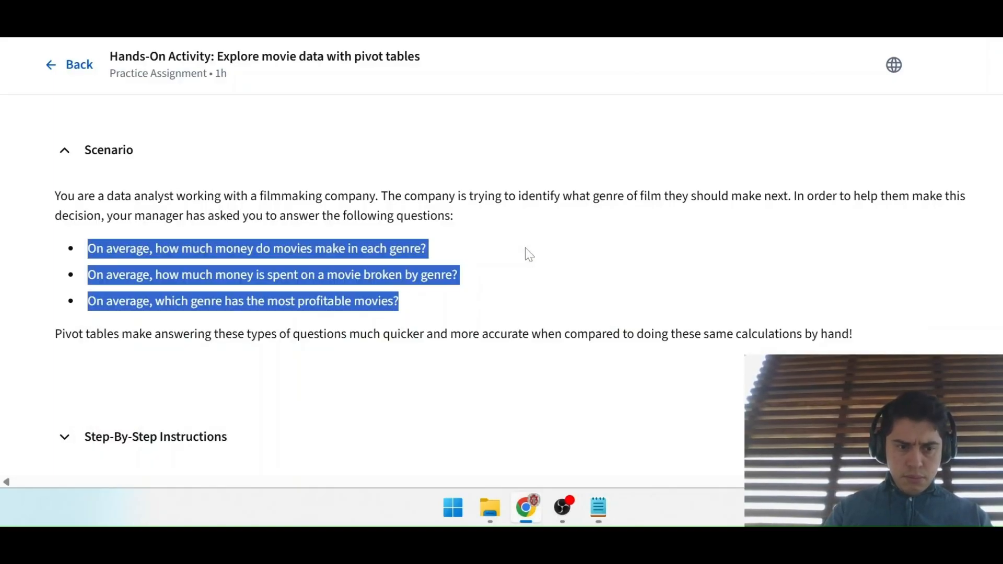
click(525, 247)
scroll(107, 154, down, 3)
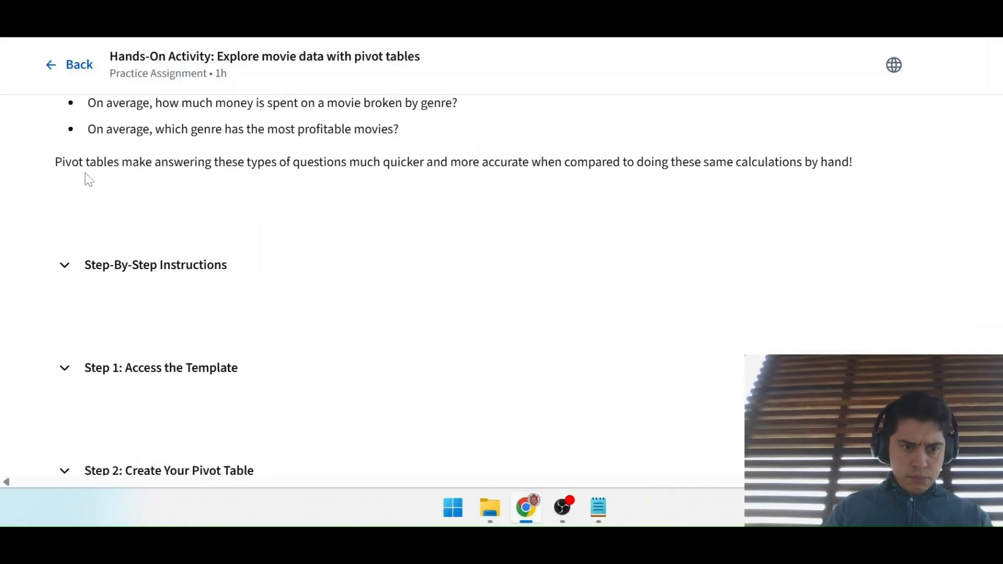
scroll(126, 170, up, 2)
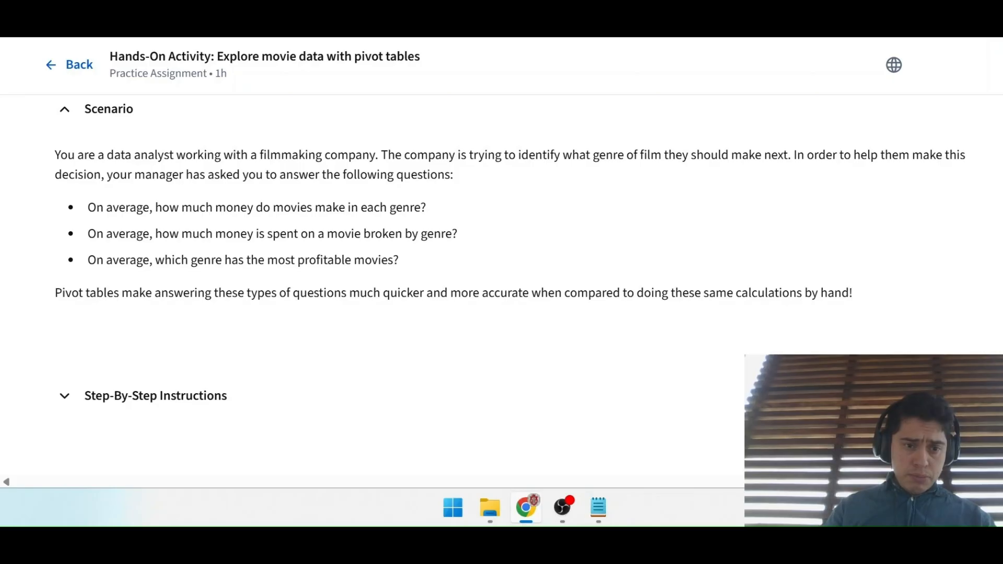
drag(150, 207, 422, 208)
click(165, 230)
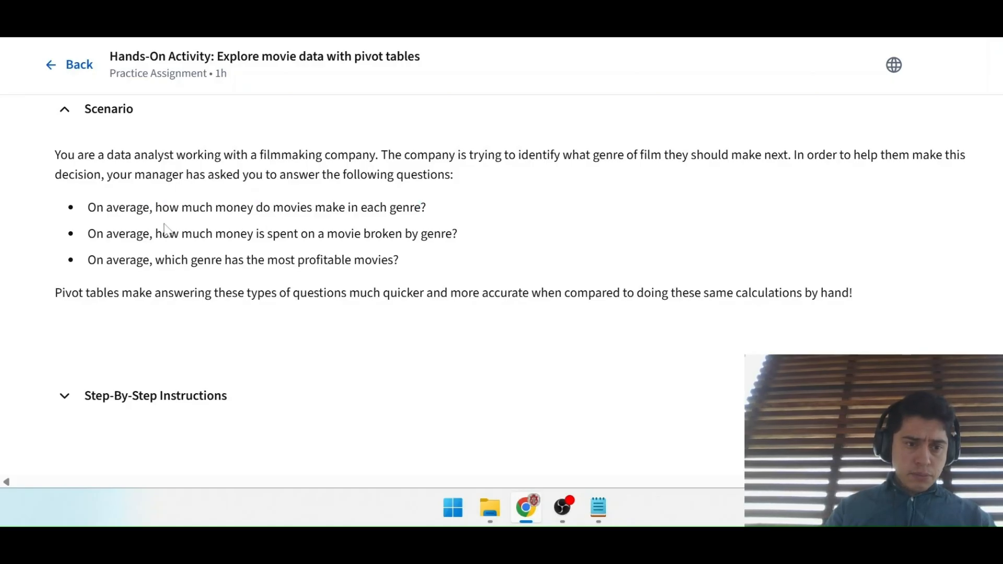
drag(87, 234, 389, 234)
click(389, 234)
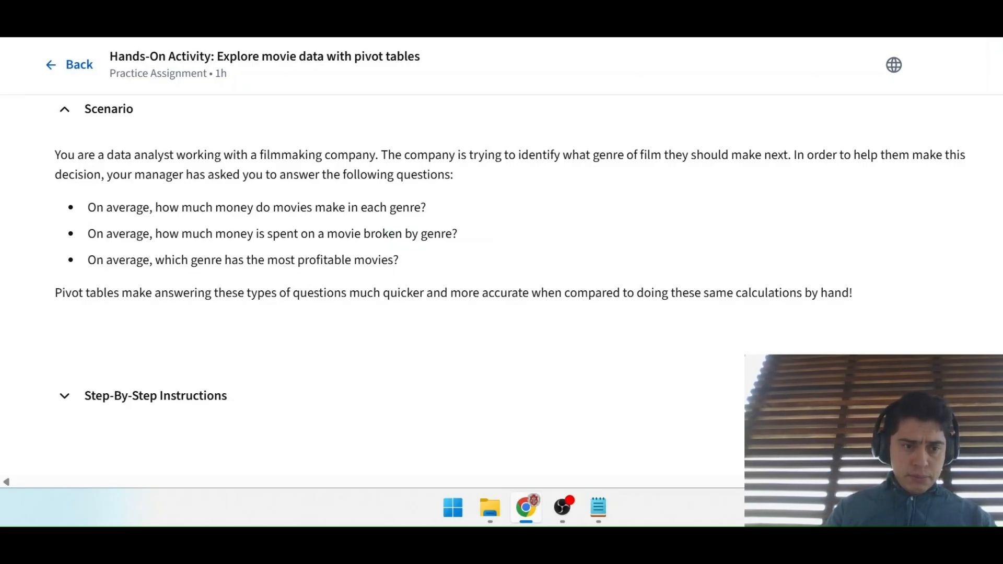
drag(88, 260, 422, 270)
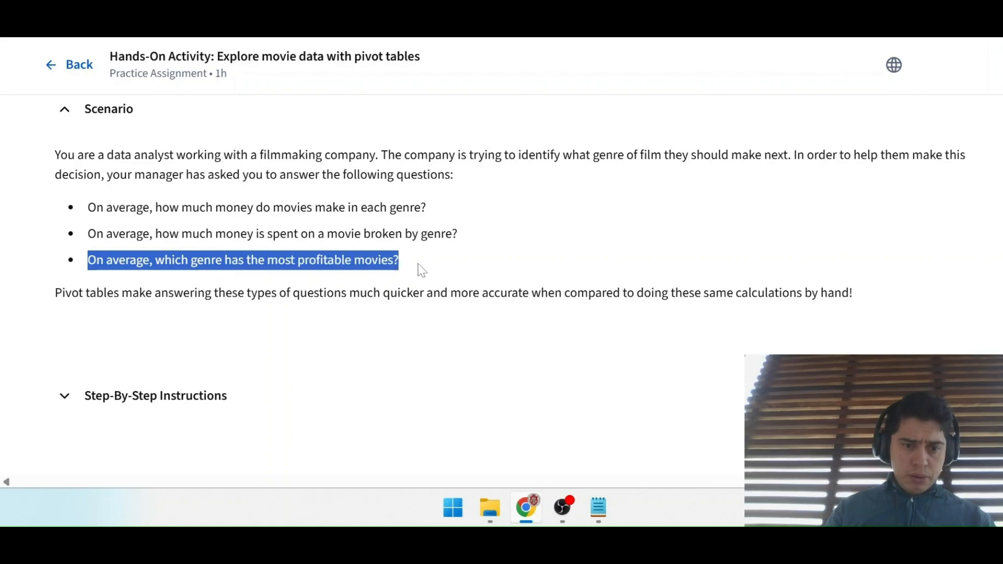
click(422, 270)
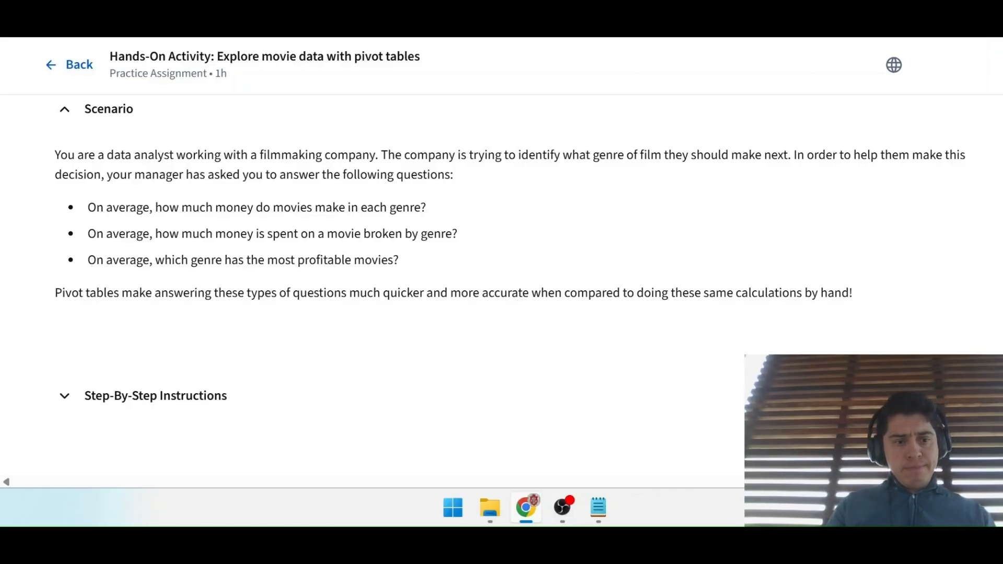
Examine what each scenario question asks to be averaged, and read the closing remark about pivot tables versus calculations by hand.
drag(155, 207, 429, 205)
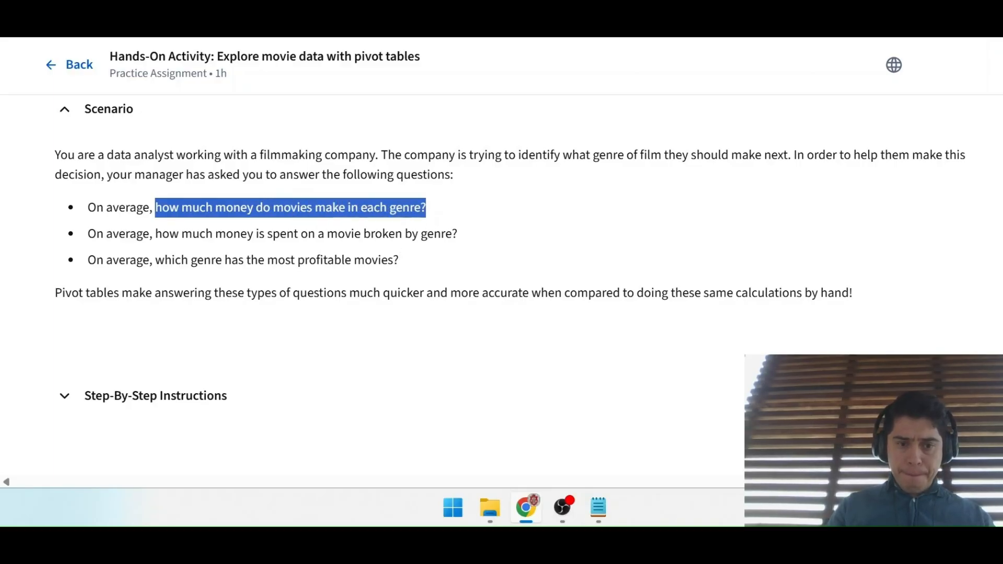
drag(155, 233, 433, 233)
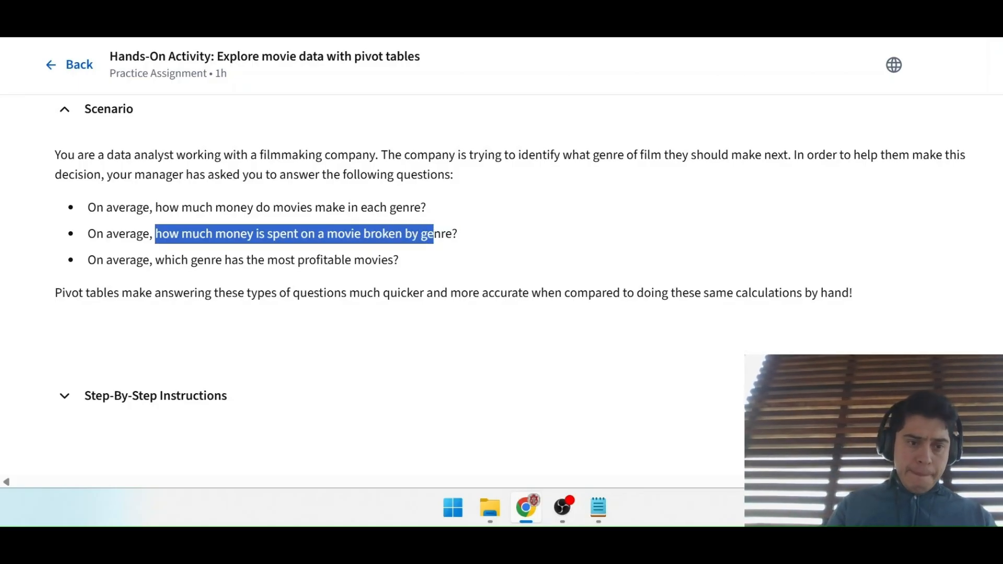
drag(155, 259, 406, 269)
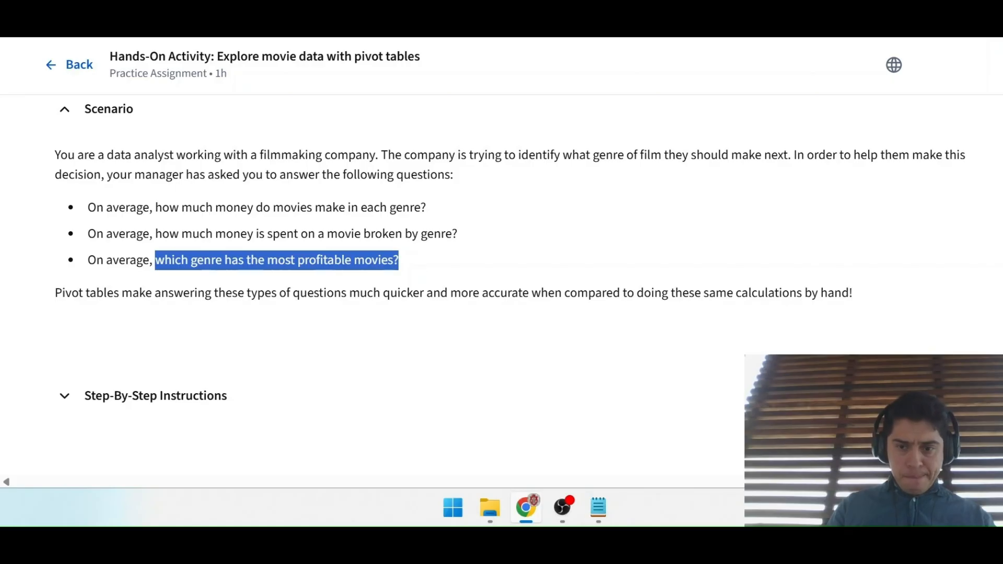
scroll(510, 300, down, 1)
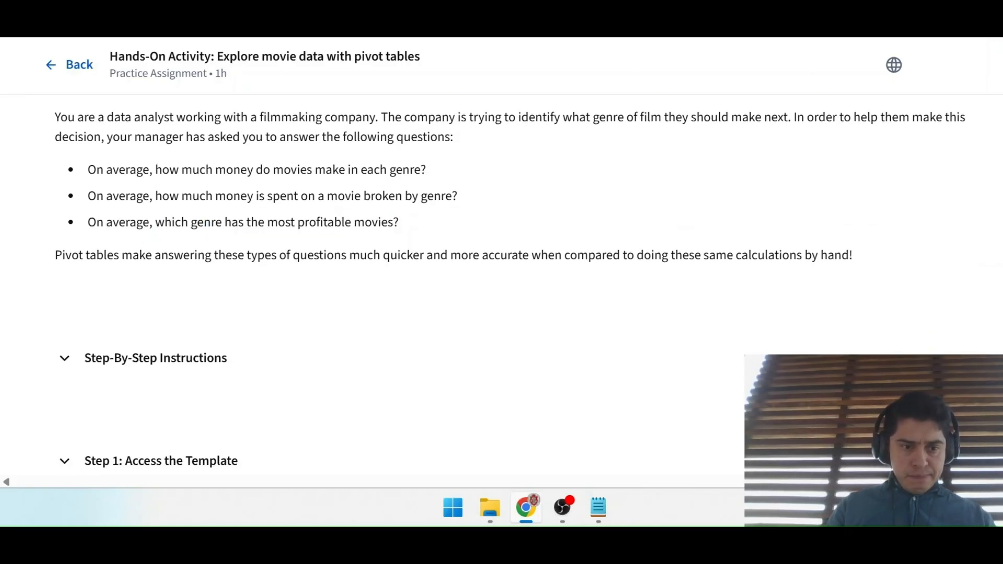
drag(121, 255, 448, 255)
click(582, 240)
scroll(585, 241, down, 2)
scroll(582, 241, down, 1)
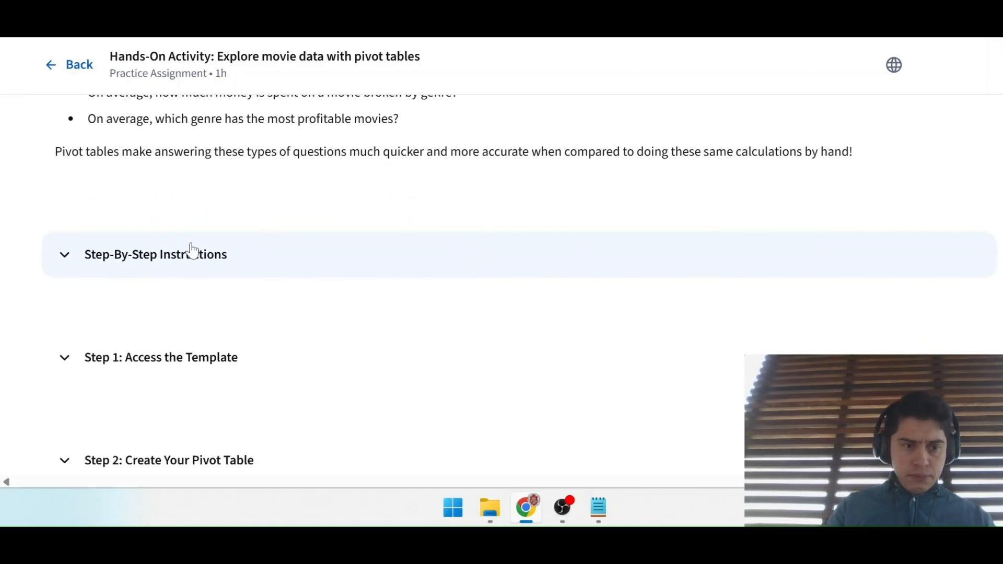
Expand the Step-By-Step Instructions section and read how to complete the activity and its final questions.
click(70, 255)
scroll(328, 230, down, 1)
scroll(329, 230, down, 1)
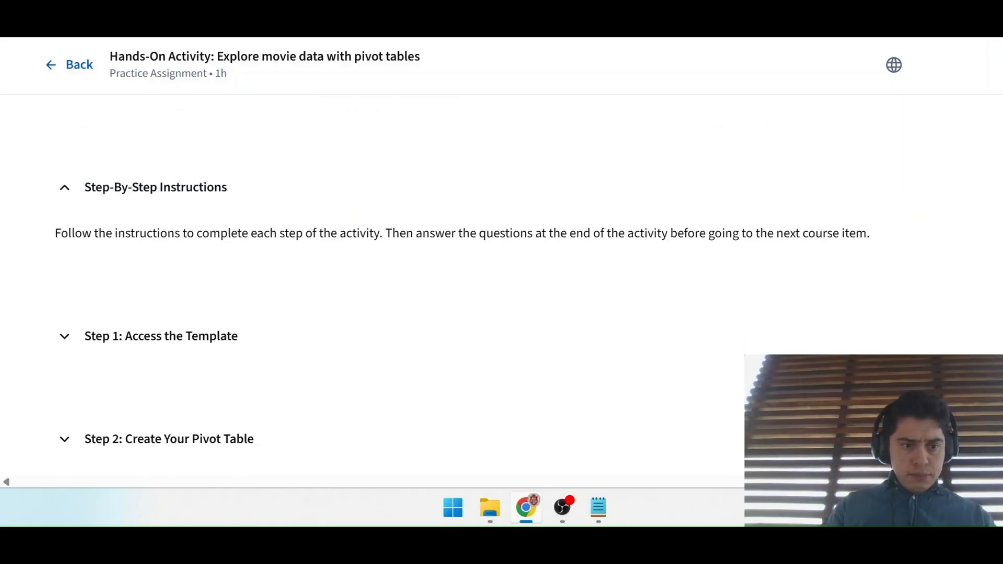
drag(133, 233, 517, 234)
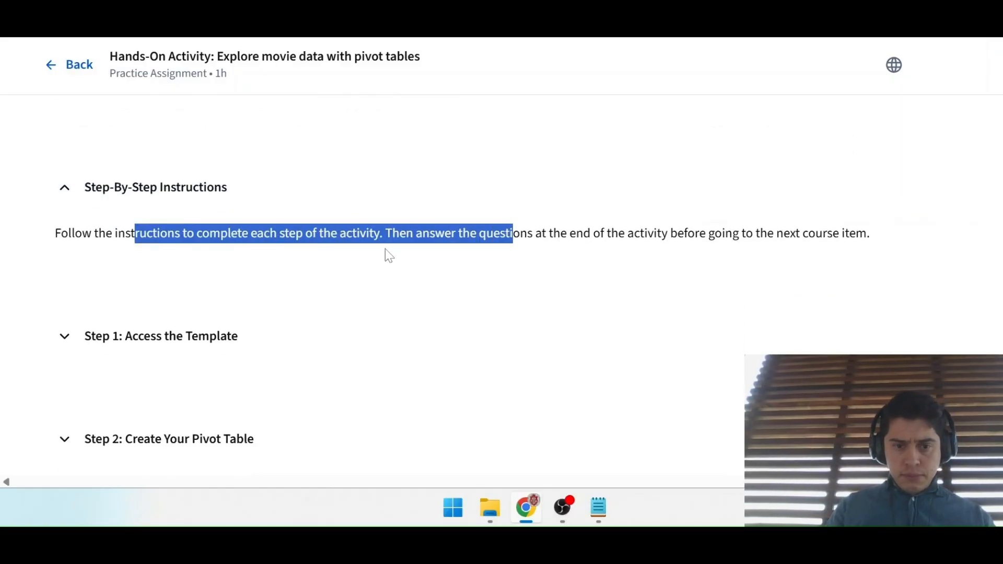
click(384, 250)
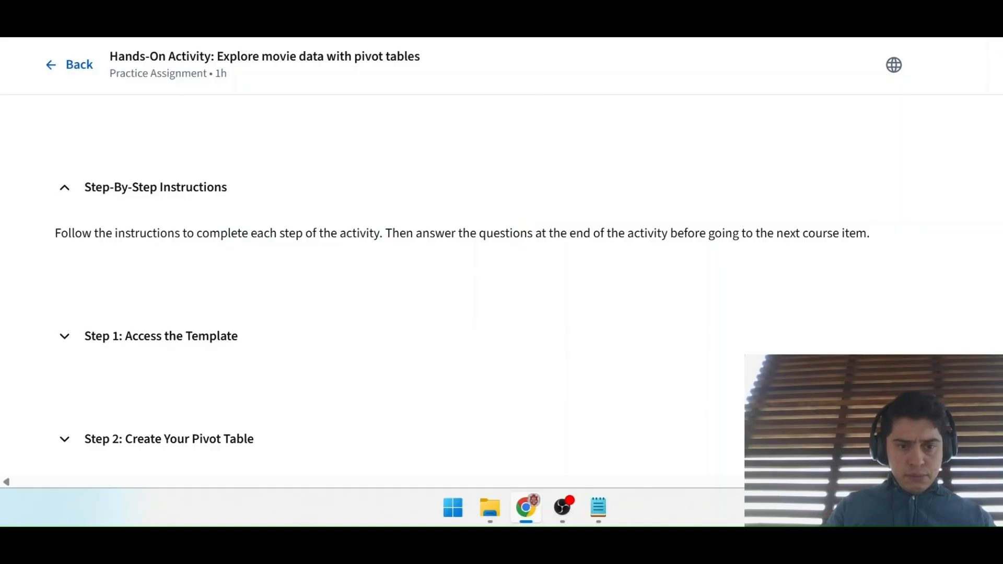
drag(386, 234, 705, 233)
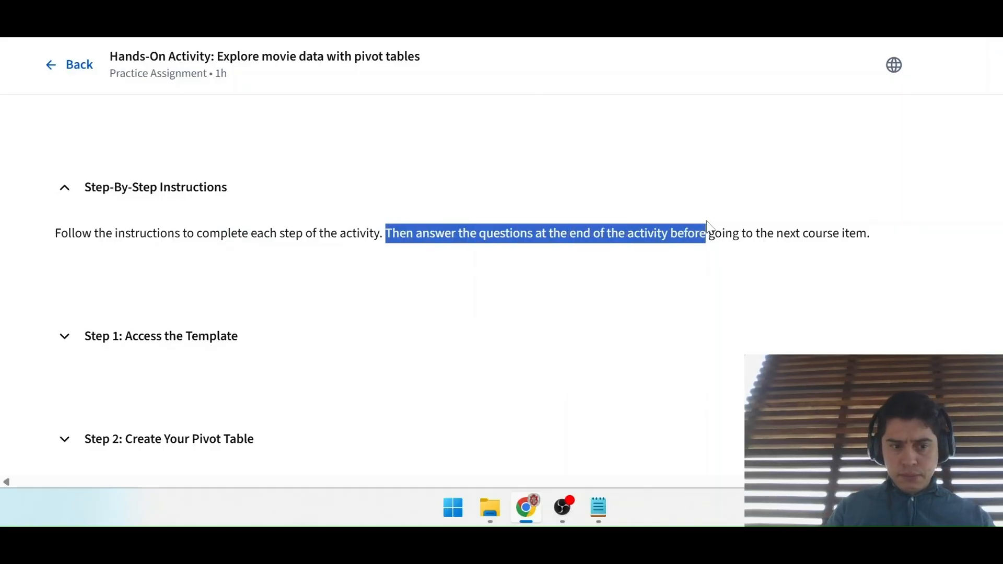
Expand "Step 1: Access the Template" and review the link and file options for the Movie Data Starter Project.
click(63, 341)
scroll(298, 235, down, 5)
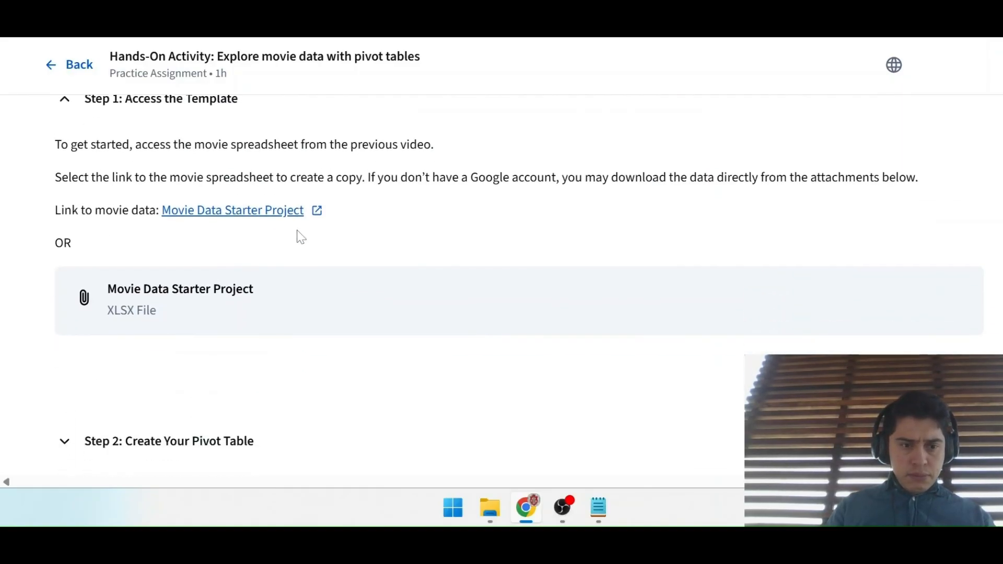
scroll(270, 315, down, 2)
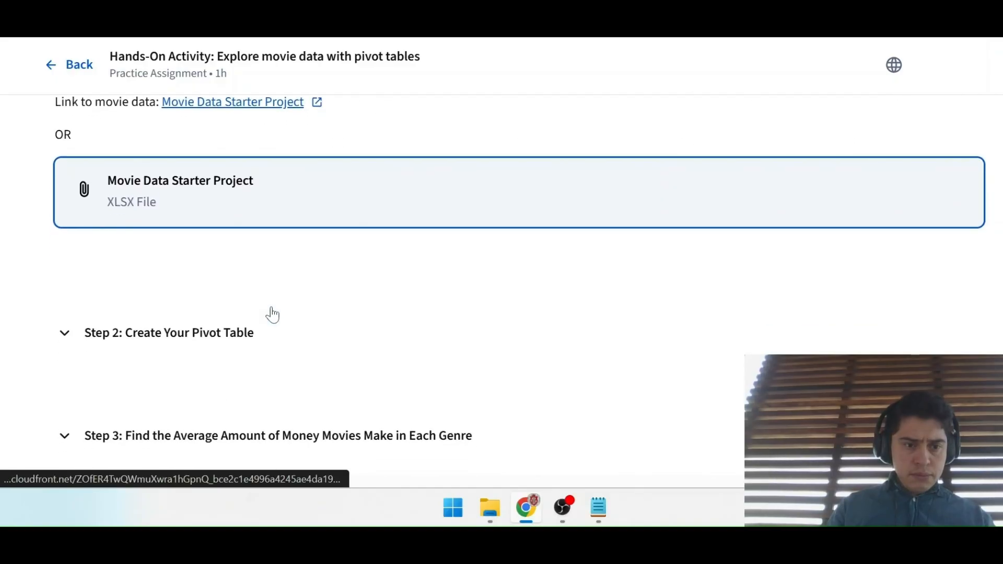
scroll(271, 315, up, 2)
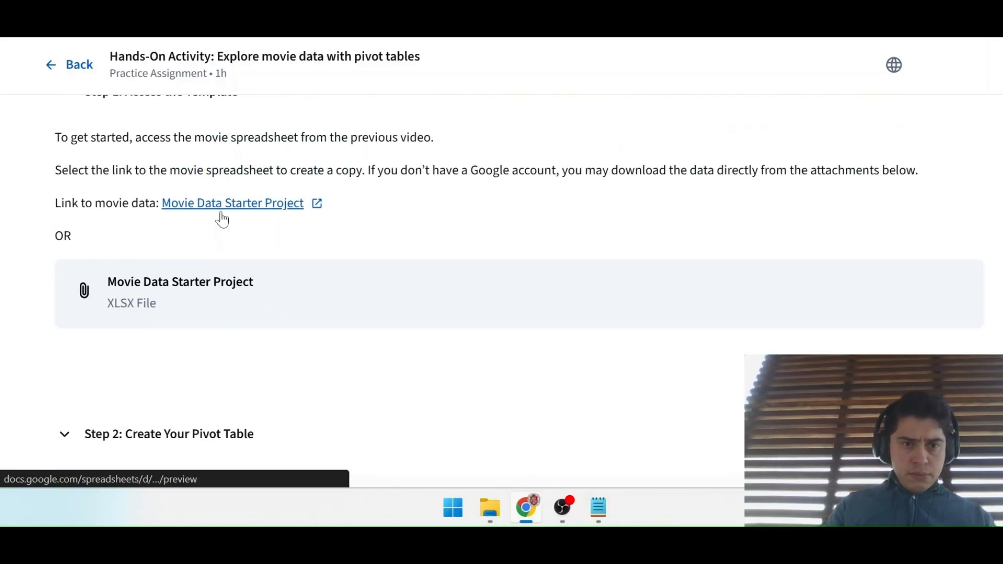
scroll(280, 212, down, 4)
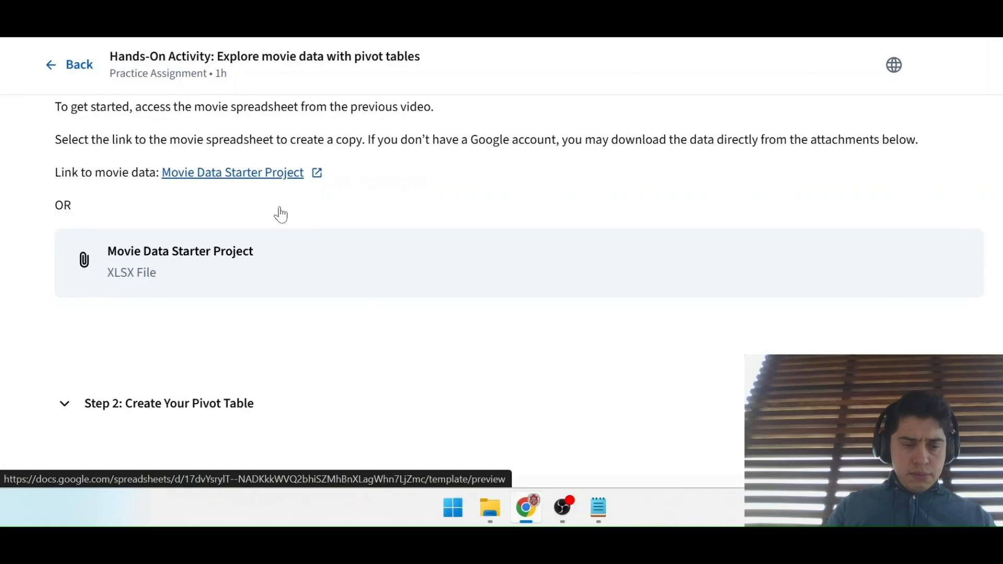
scroll(170, 249, up, 4)
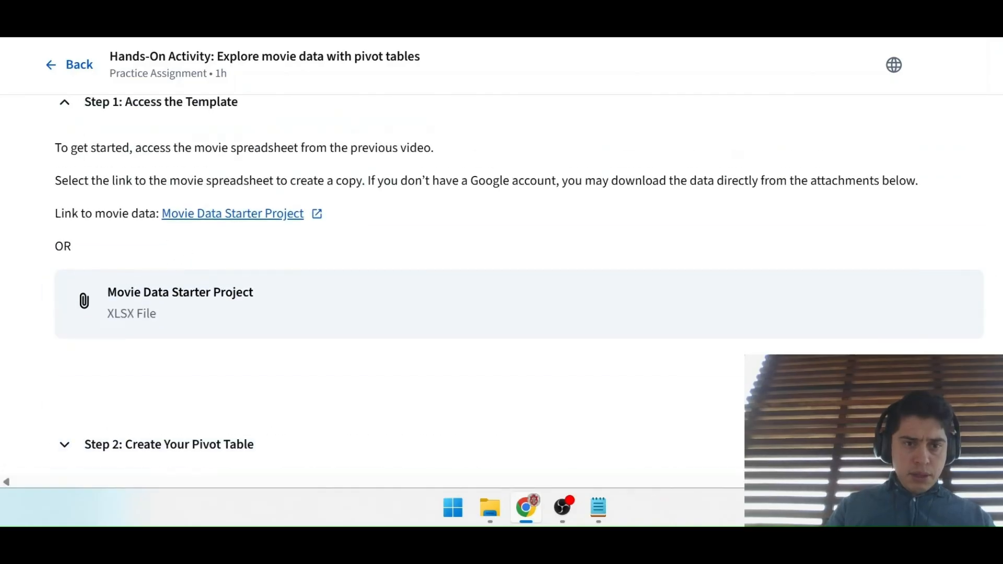
Switch to the Movie Data Starter Project in Google Sheets, close the pivot table editor and open the Movie Data sheet.
click(431, 32)
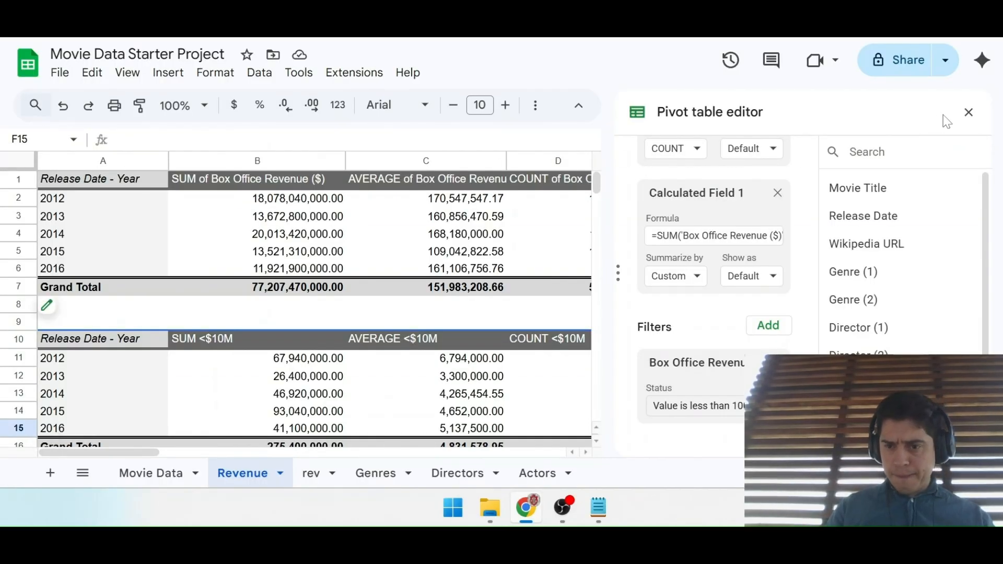
click(969, 112)
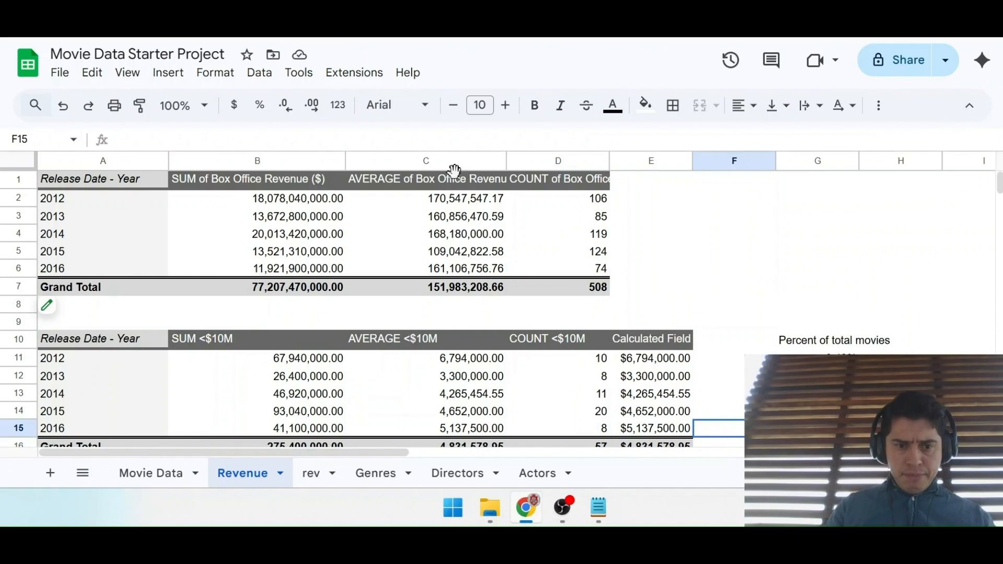
click(155, 476)
scroll(355, 253, up, 1)
scroll(355, 253, left, 2)
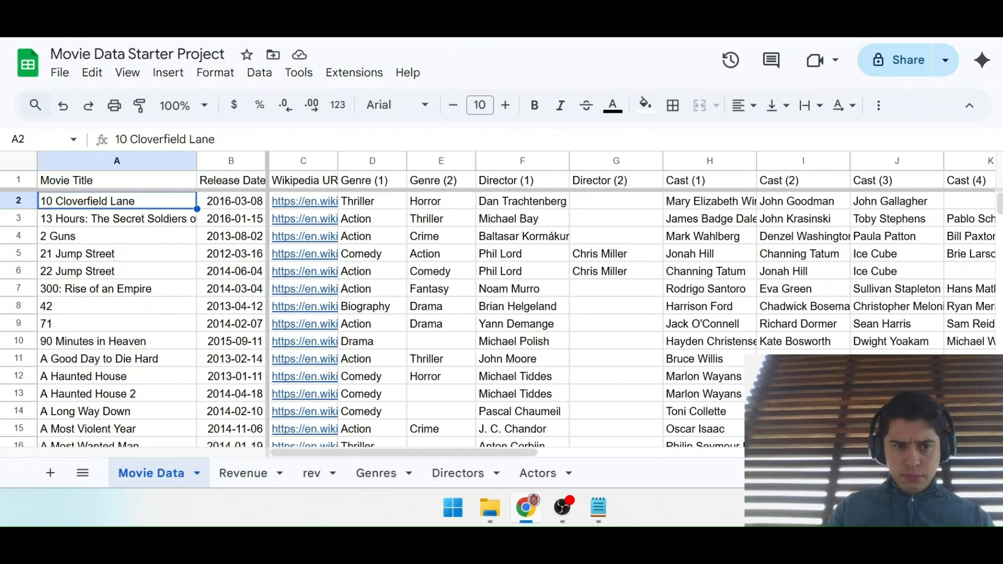
Make a copy of the spreadsheet in My Drive under the name "Copy of Movie Data Starter Project".
click(60, 73)
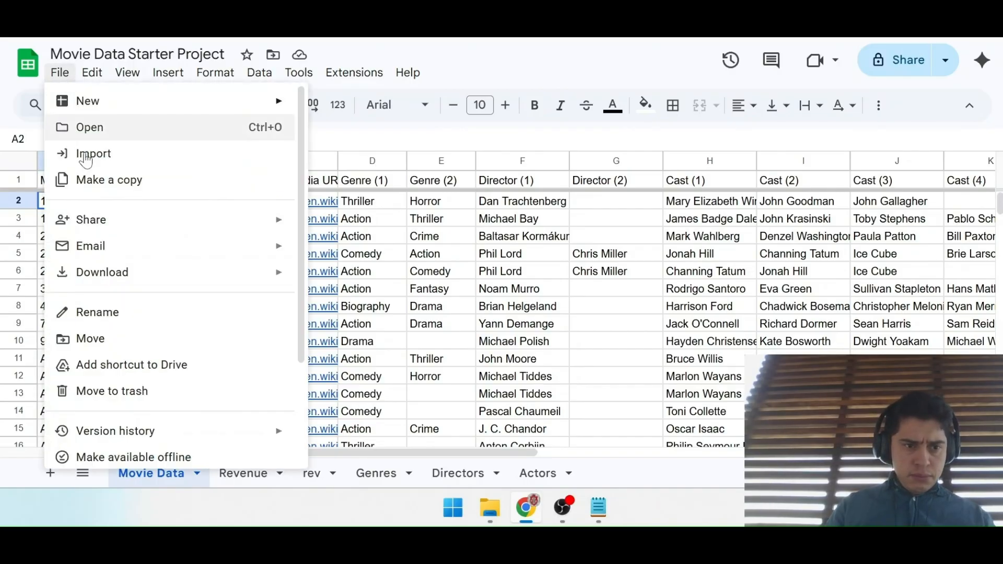
click(129, 179)
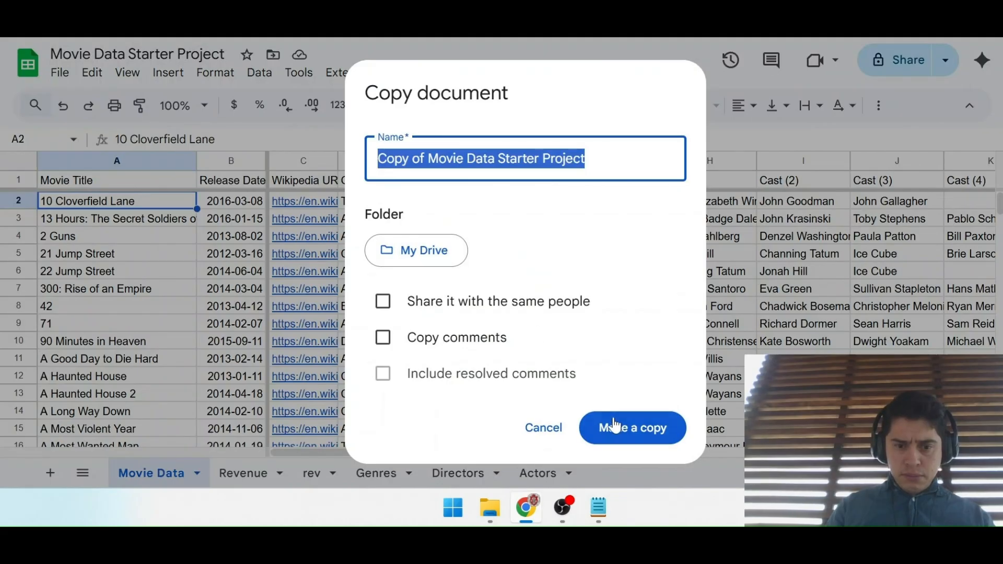
click(634, 426)
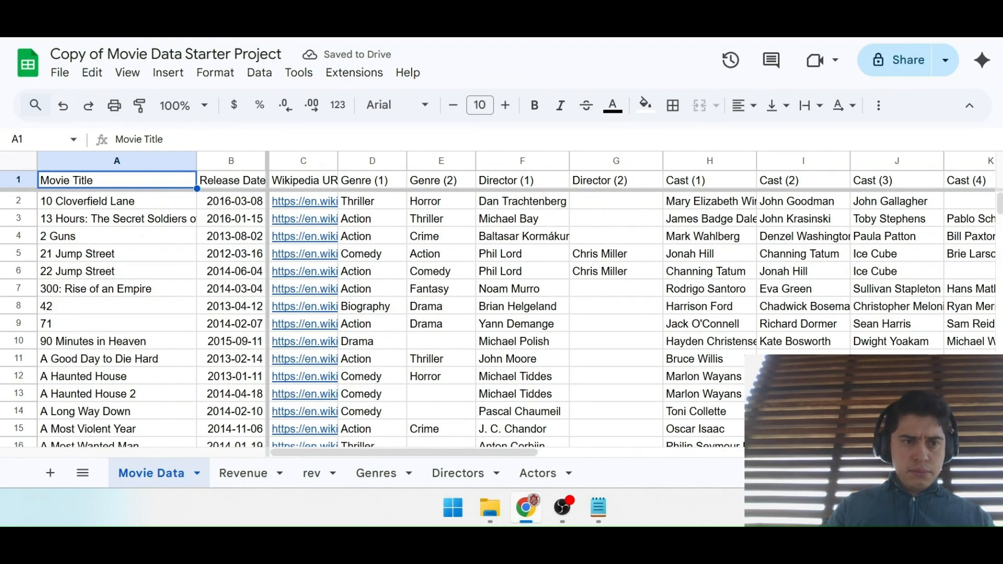
Return to the Coursera activity, expand "Step 2: Create Your Pivot Table" and read its introduction on generating the pivot table.
key(ctrl+shift+Tab)
scroll(176, 338, down, 3)
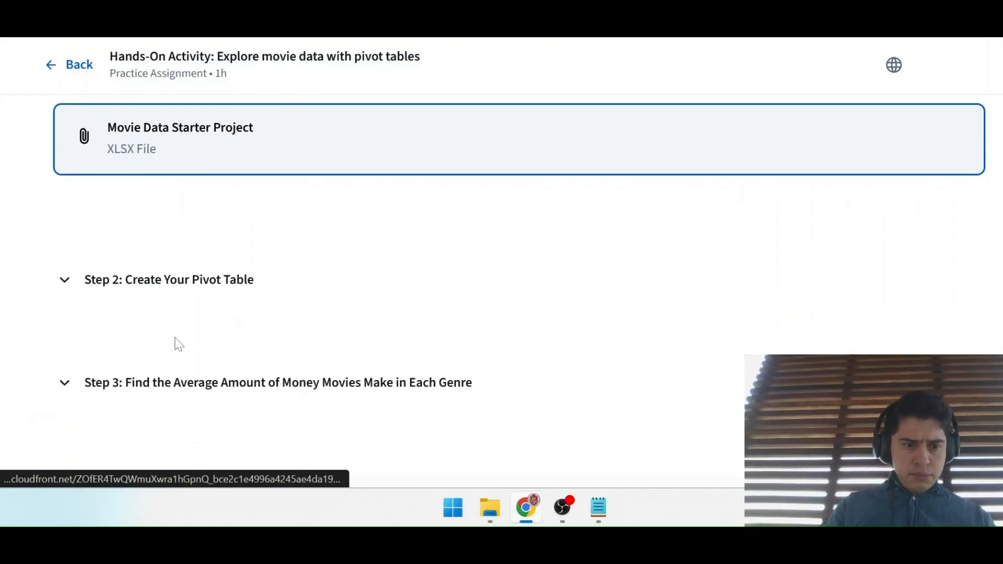
click(64, 280)
scroll(156, 245, down, 3)
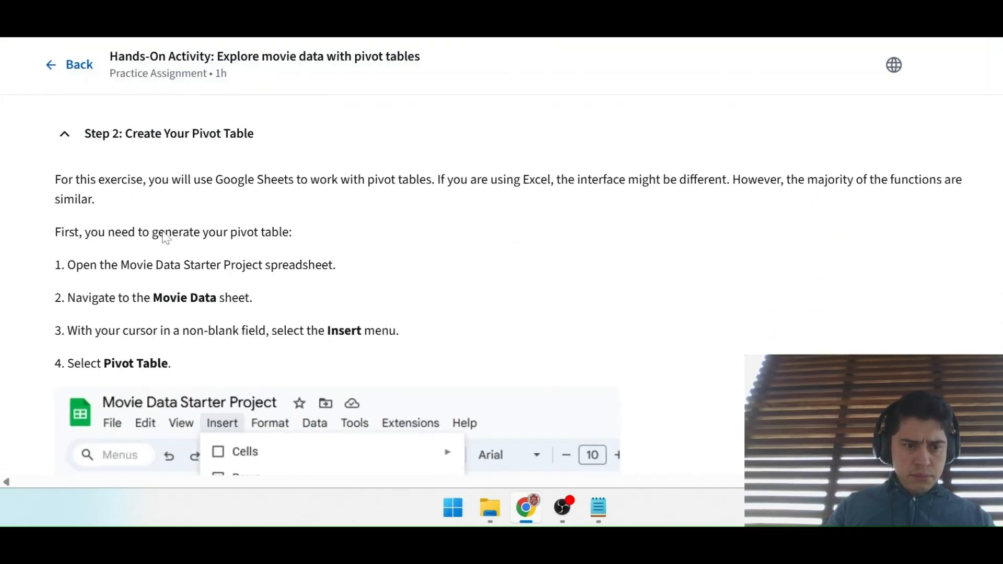
drag(61, 179, 507, 180)
click(266, 189)
scroll(266, 189, down, 1)
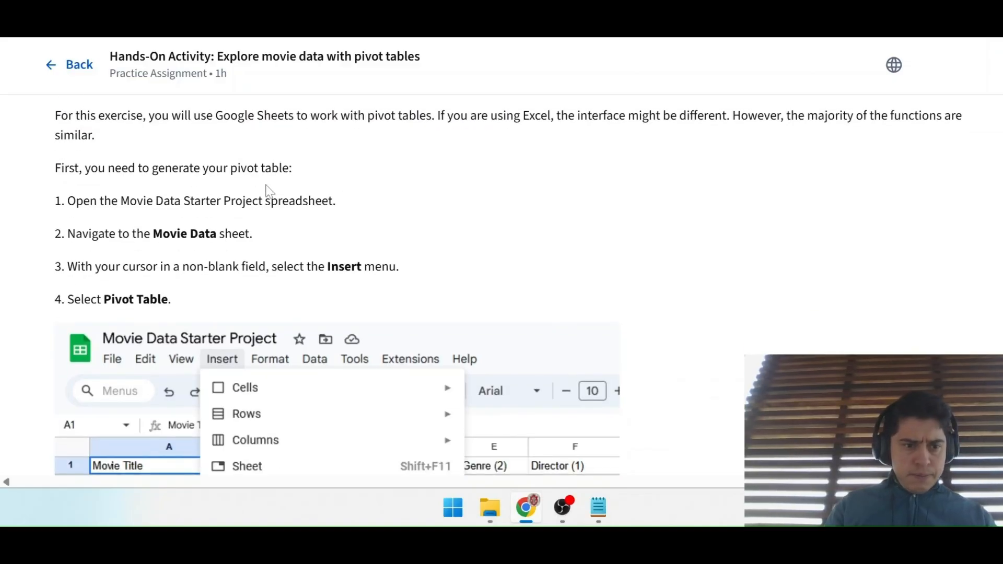
drag(91, 168, 298, 165)
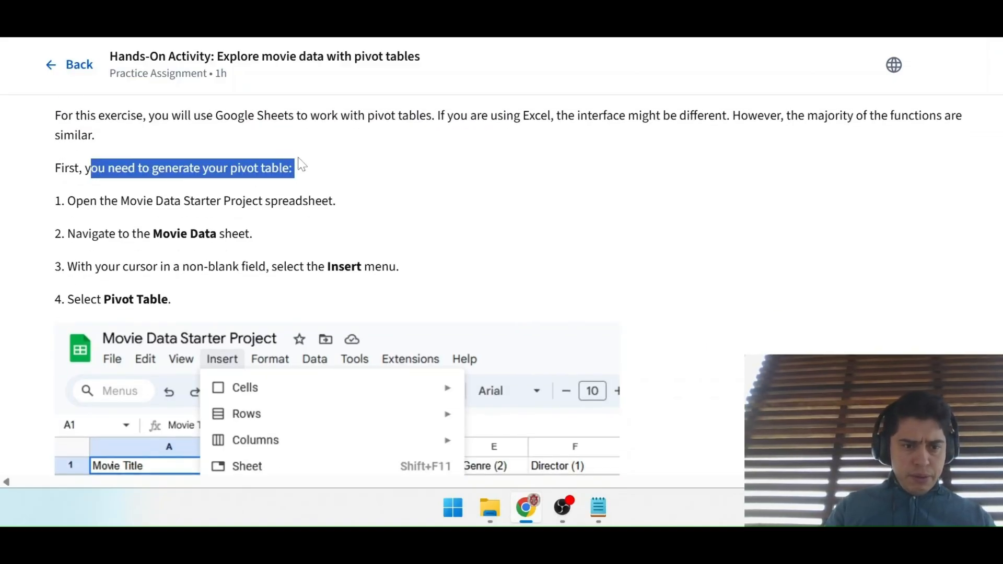
click(392, 176)
Check Step 2's instructions for inserting a pivot table and its creation settings, then return to the copied spreadsheet in Google Sheets.
scroll(392, 177, down, 5)
scroll(393, 177, down, 1)
scroll(392, 177, up, 1)
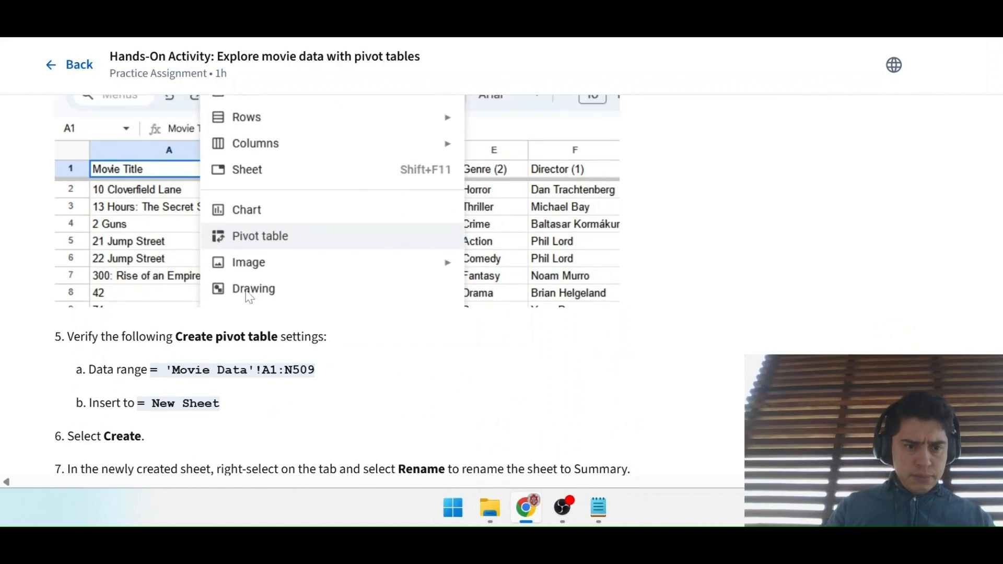
scroll(225, 403, down, 1)
scroll(224, 403, up, 3)
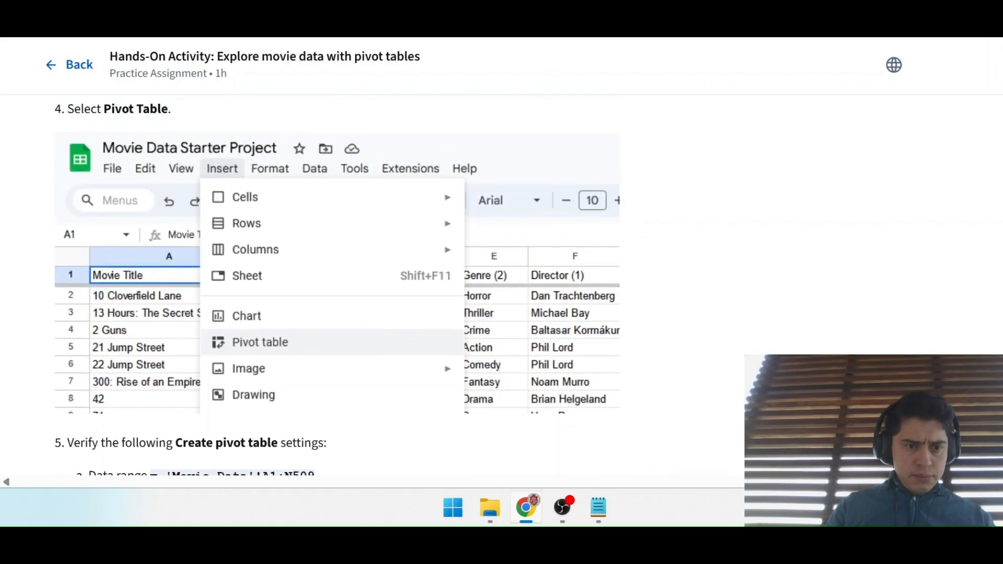
scroll(224, 403, down, 1)
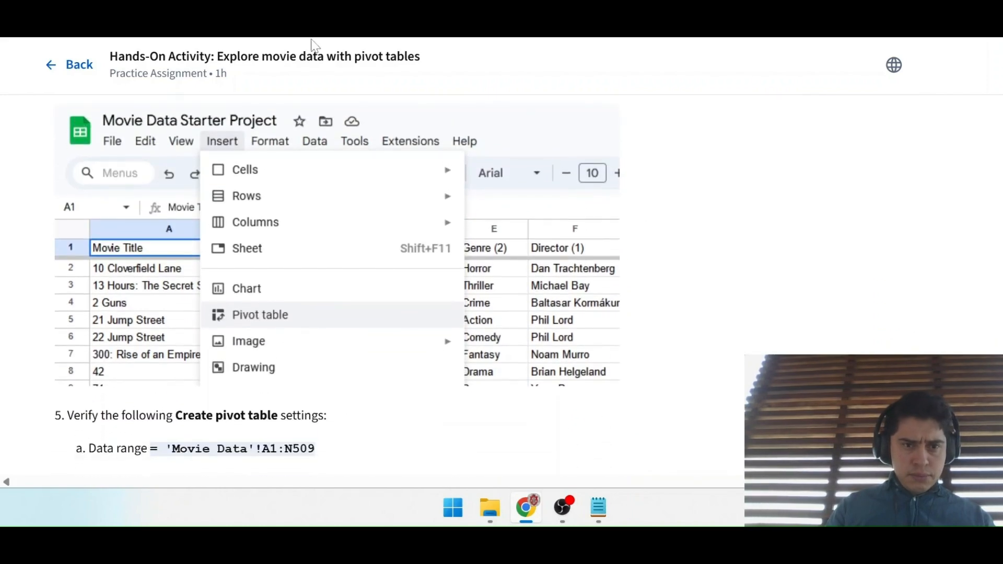
key(ctrl+Tab)
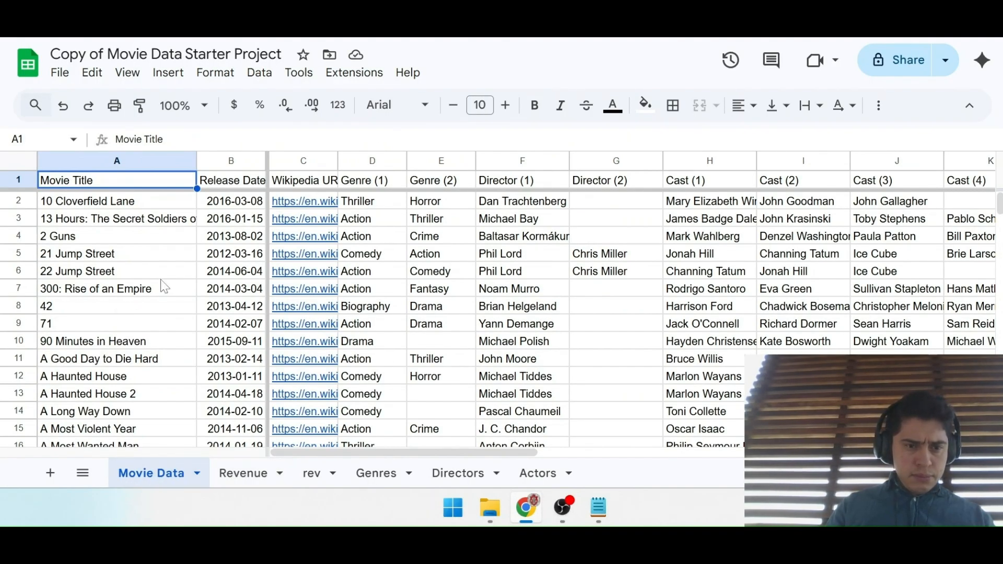
Start inserting a pivot table from the data on the Movie Data sheet.
double_click(113, 207)
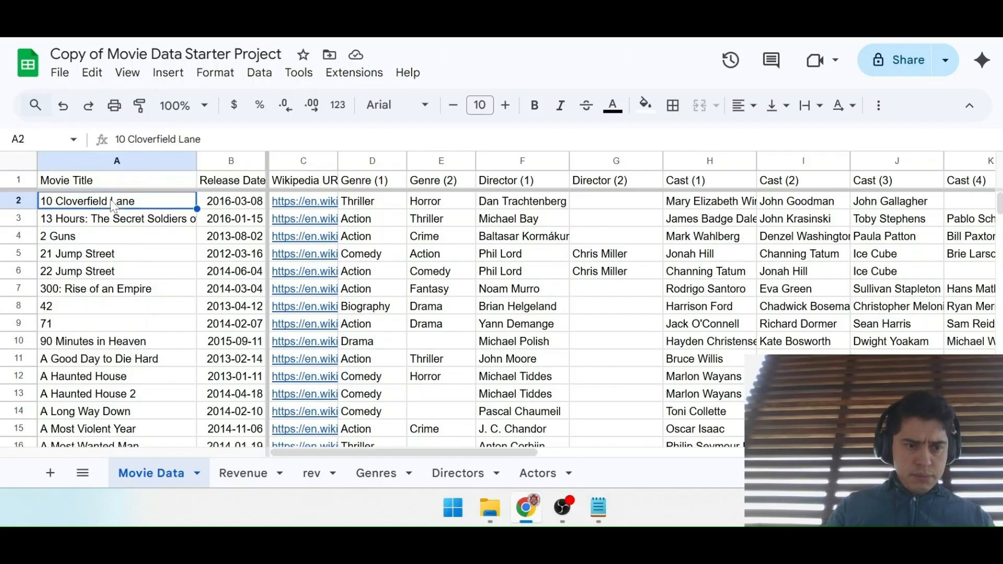
click(196, 221)
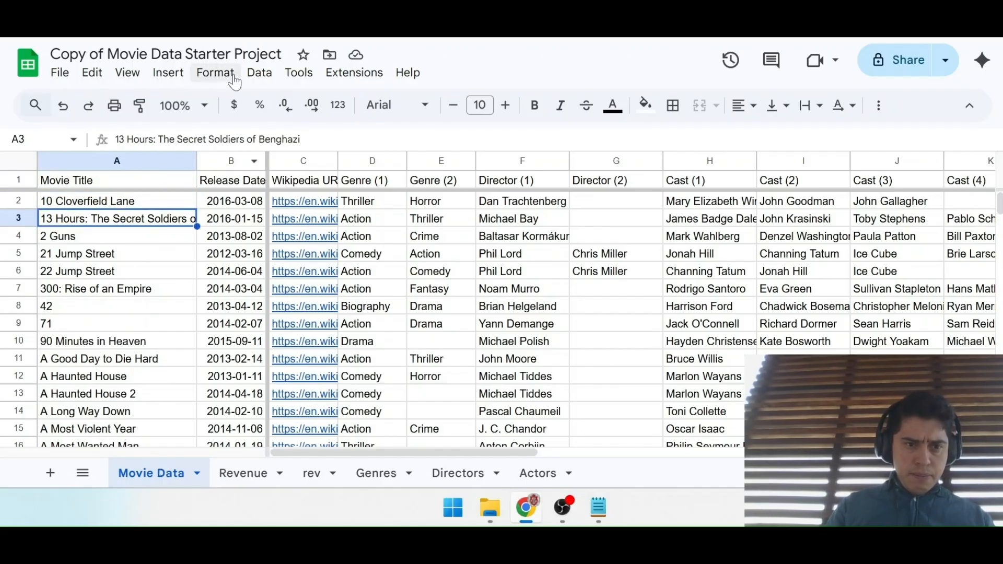
click(168, 75)
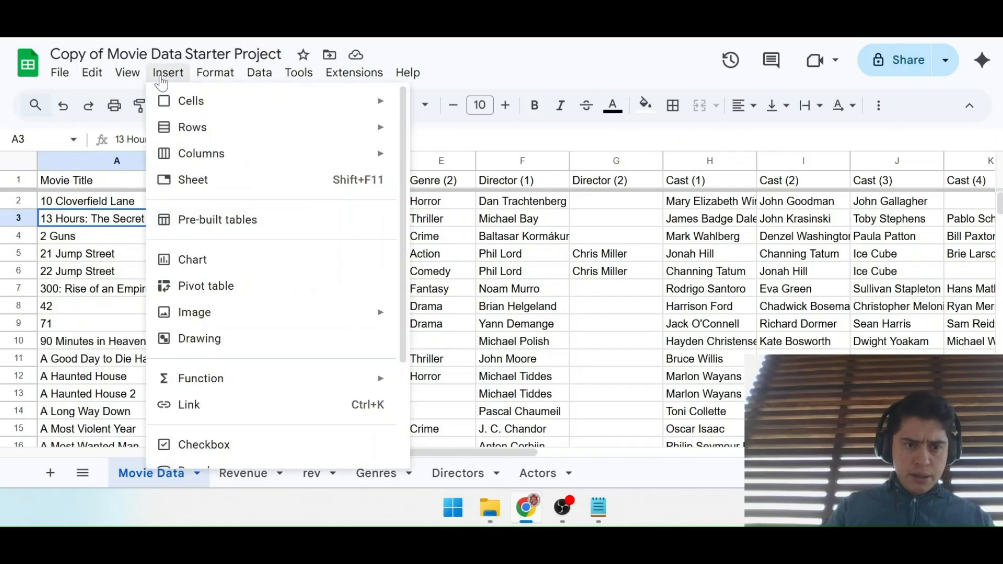
click(243, 296)
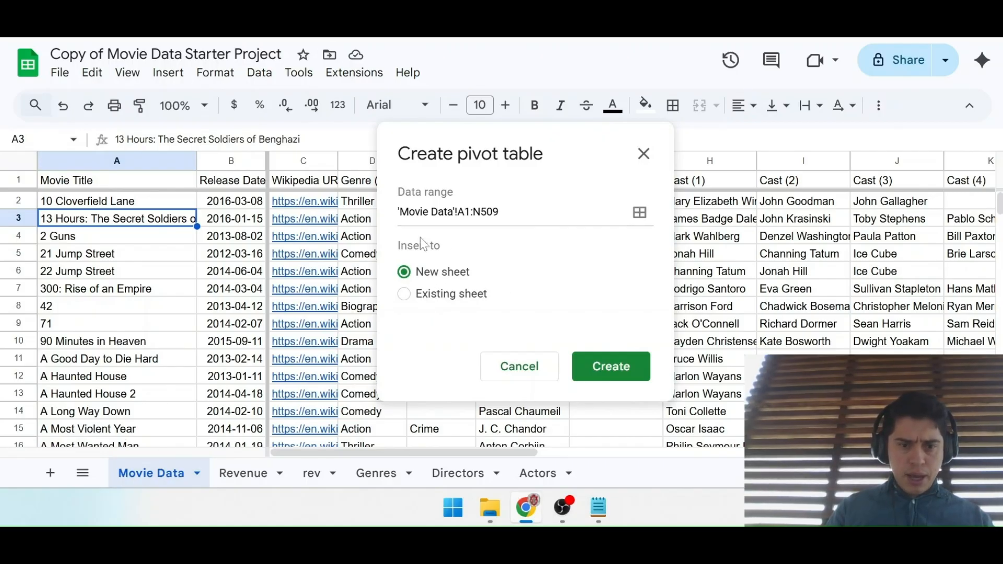
Check the creation settings in the Coursera activity, then create the pivot table from 'Movie Data'!A1:N509 in a new sheet.
key(ctrl+shift+Tab)
scroll(280, 334, down, 3)
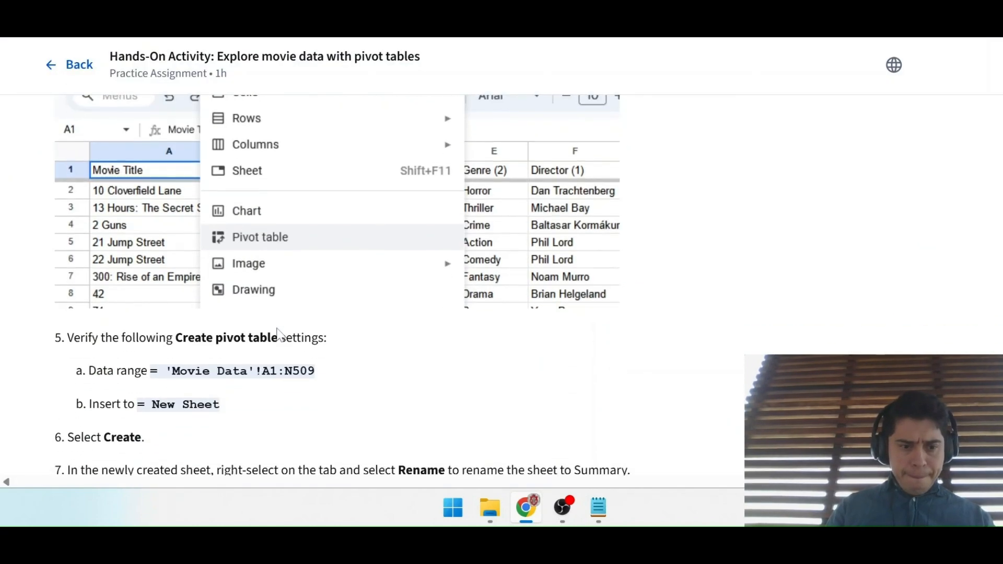
scroll(277, 331, down, 1)
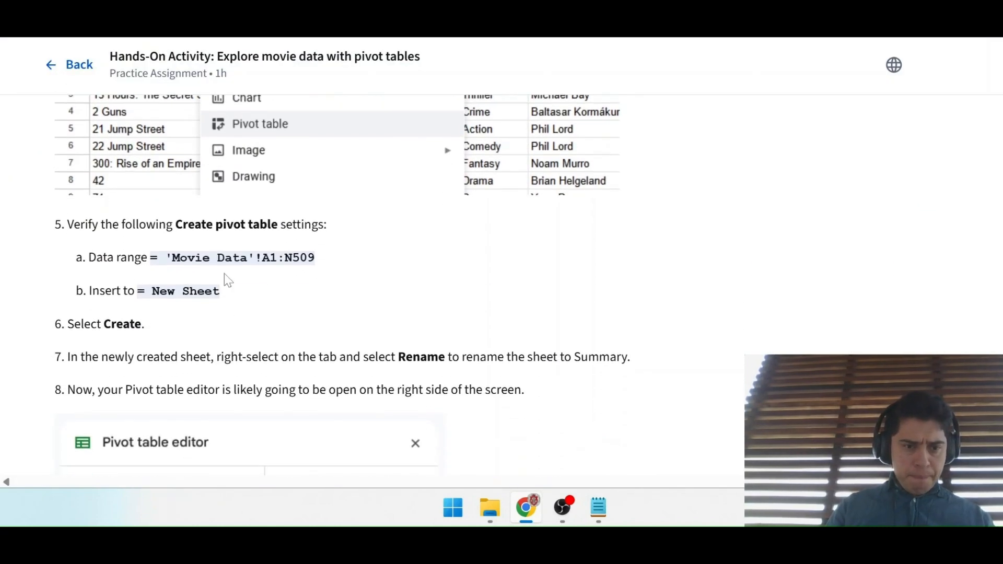
scroll(229, 280, down, 5)
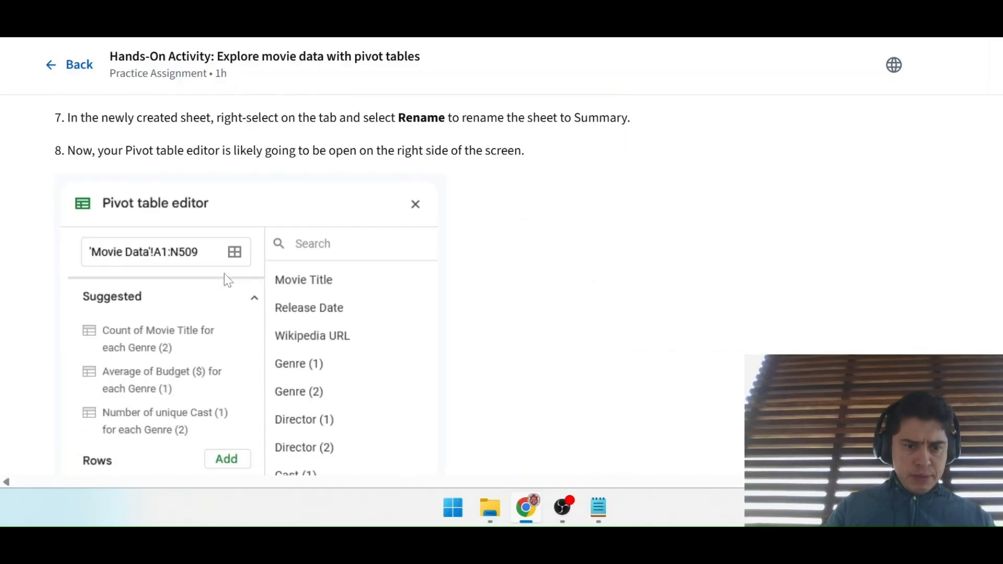
scroll(224, 274, up, 1)
drag(574, 3, 609, 264)
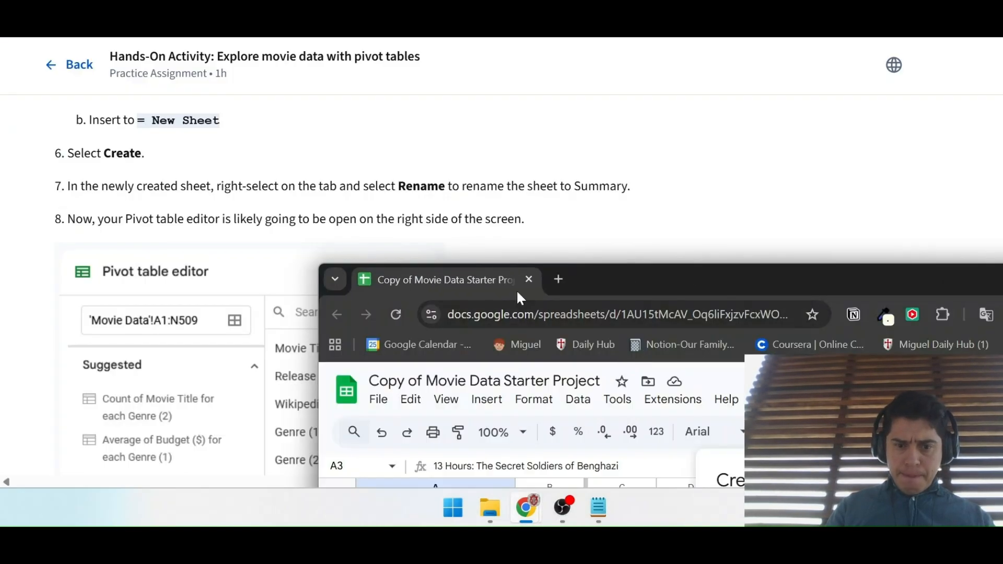
drag(456, 280, 176, 2)
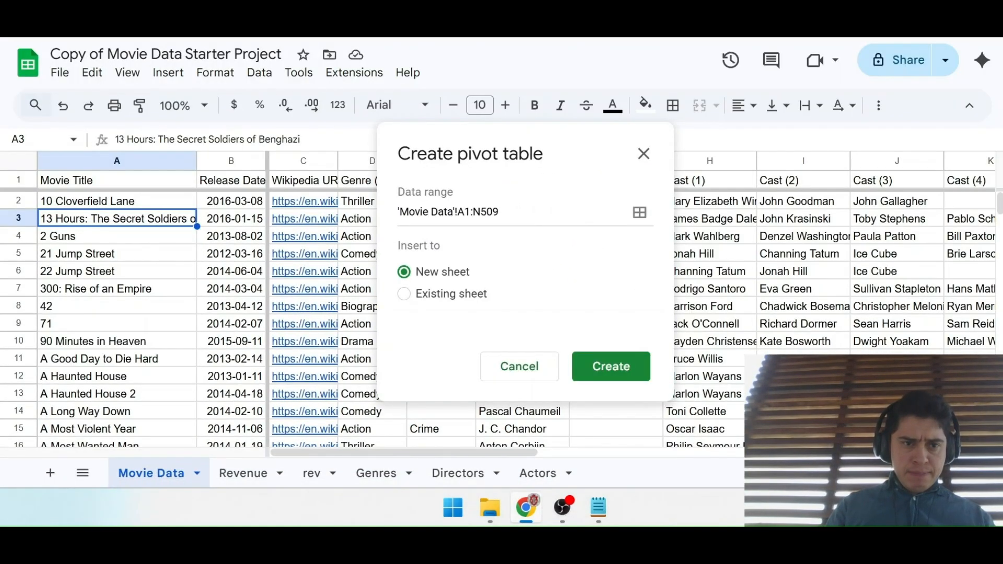
click(605, 375)
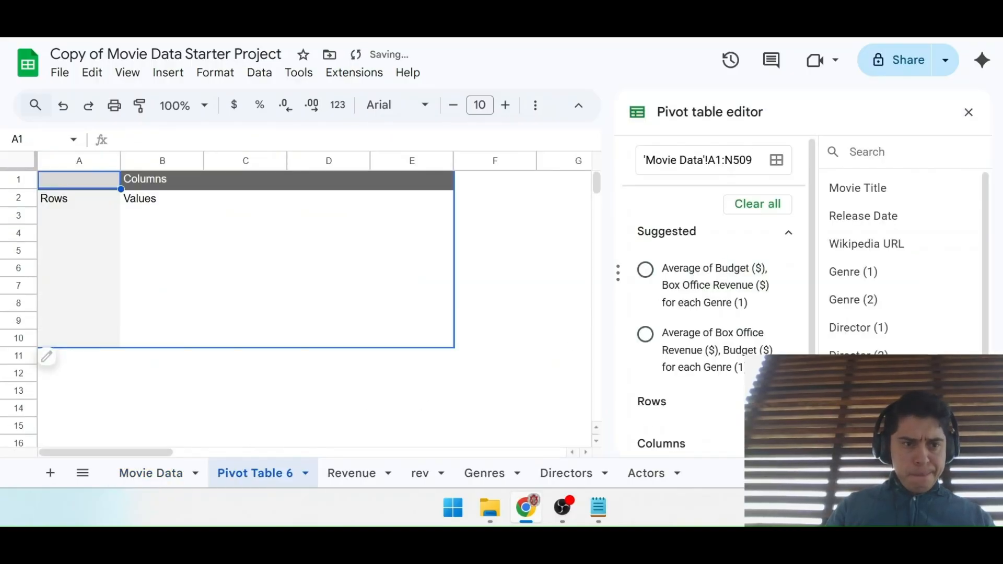
Look up the required sheet name in the Coursera activity and rename the new pivot table sheet as Summary.
key(ctrl+Tab)
scroll(240, 344, down, 1)
scroll(239, 333, up, 1)
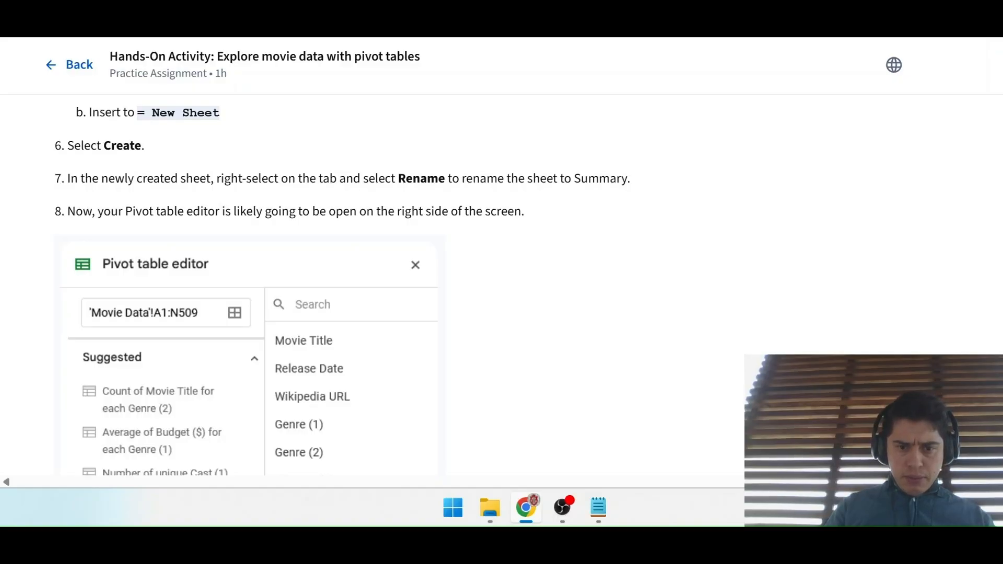
drag(445, 178, 599, 178)
key(ctrl+Tab)
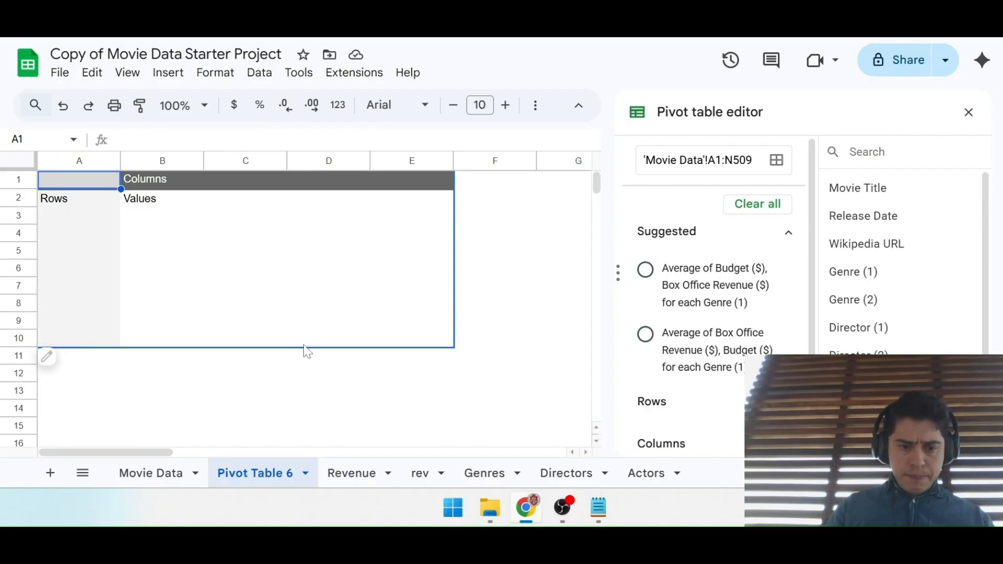
right_click(251, 472)
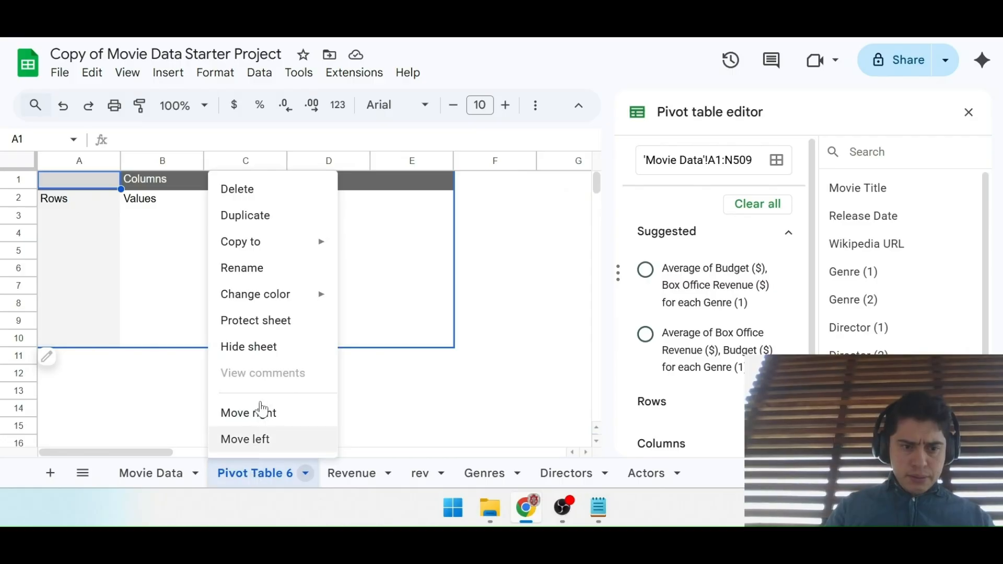
click(248, 266)
text(Summary)
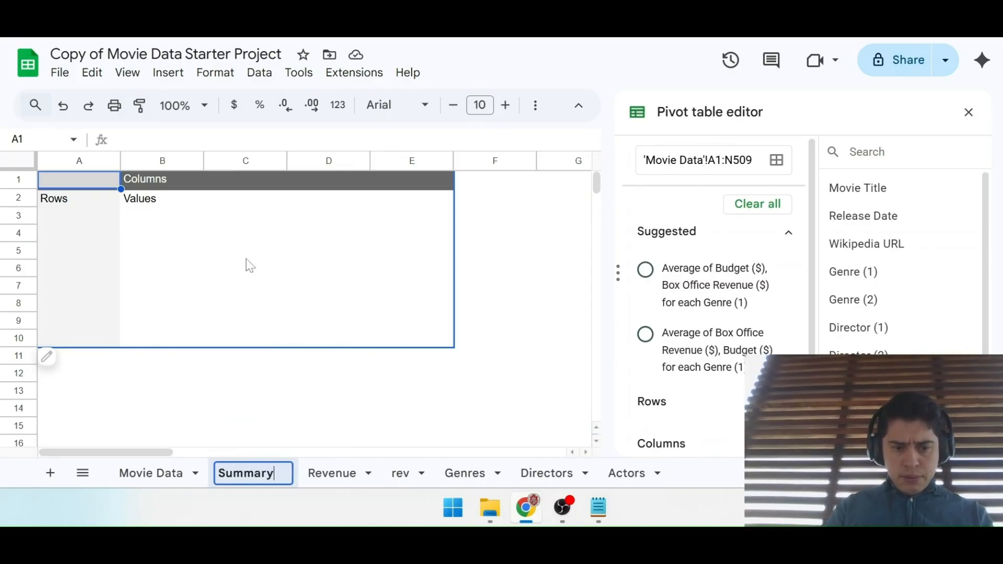
key(Return)
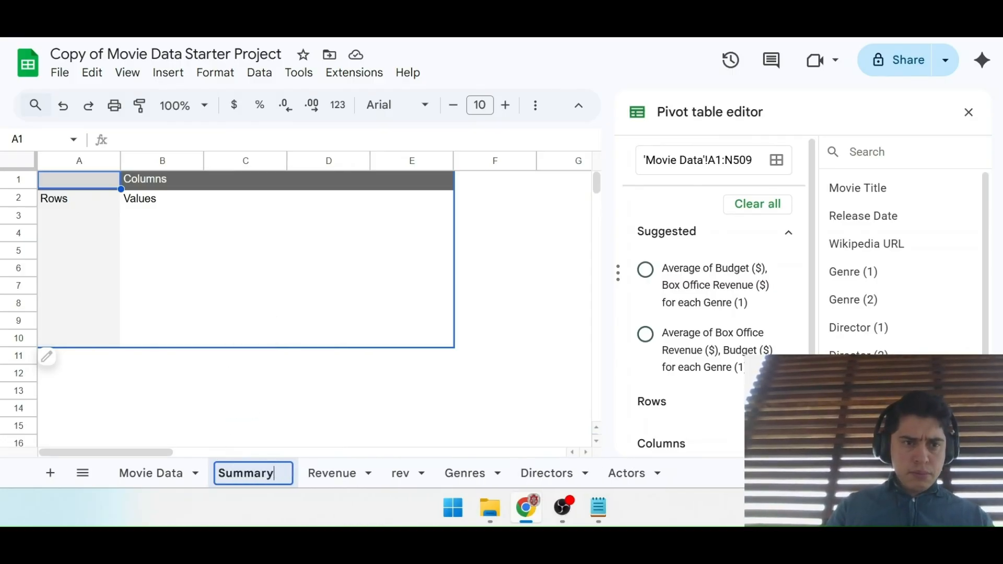
Return to the Coursera activity and read the rest of Step 2 on opening the Pivot table editor.
key(ctrl+shift+Tab)
drag(76, 211, 525, 211)
click(376, 157)
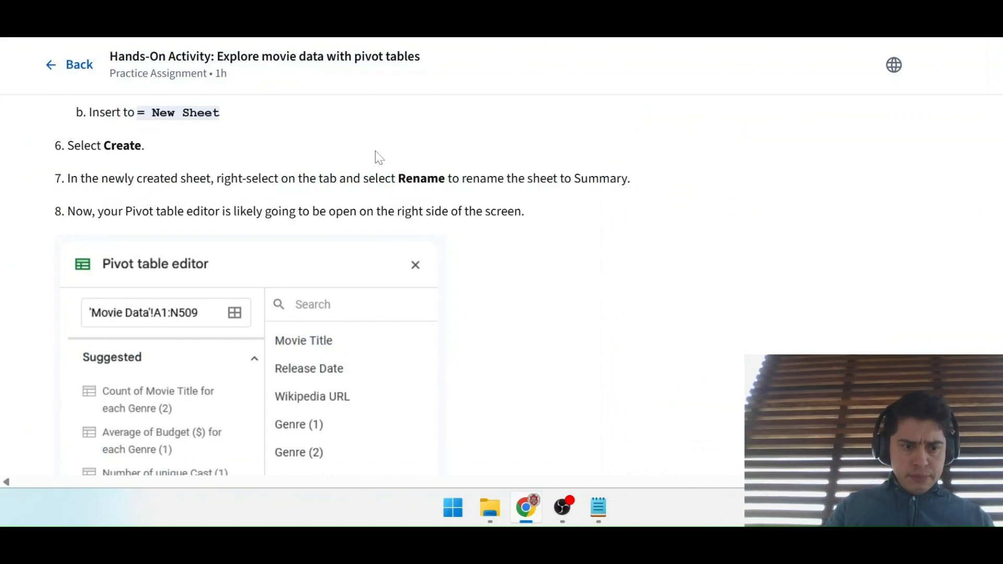
scroll(376, 157, down, 10)
scroll(376, 153, down, 1)
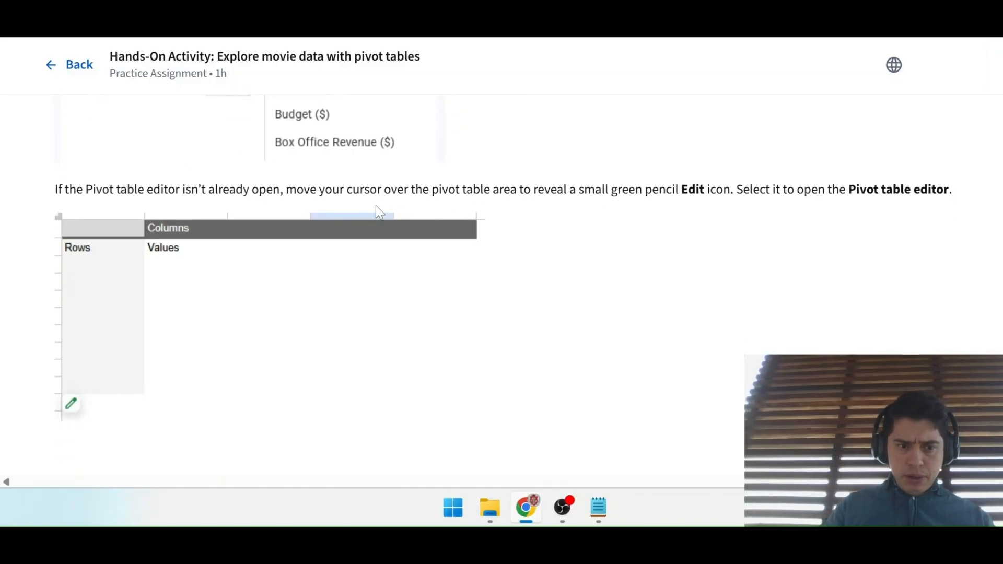
scroll(378, 212, down, 1)
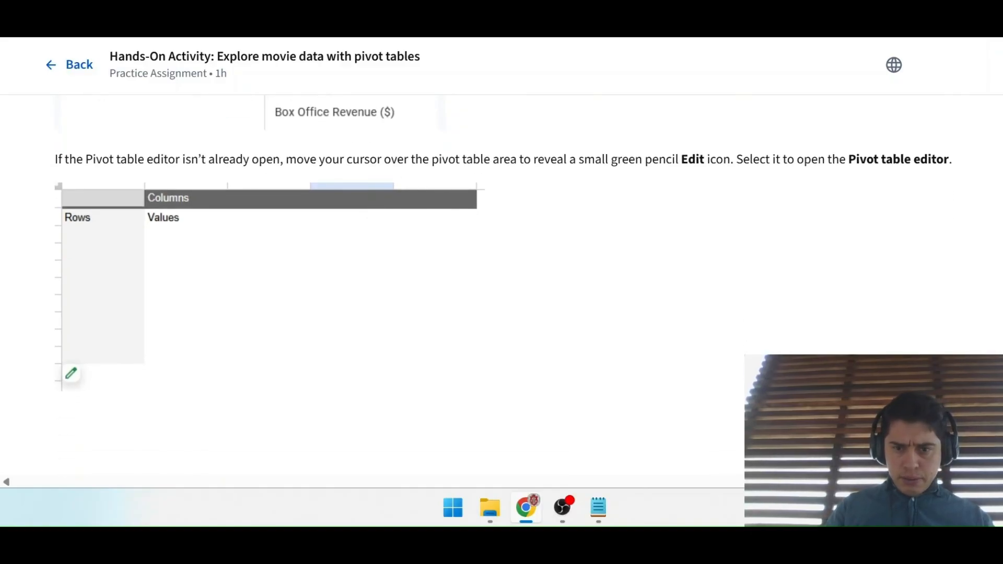
drag(608, 160, 724, 160)
click(724, 161)
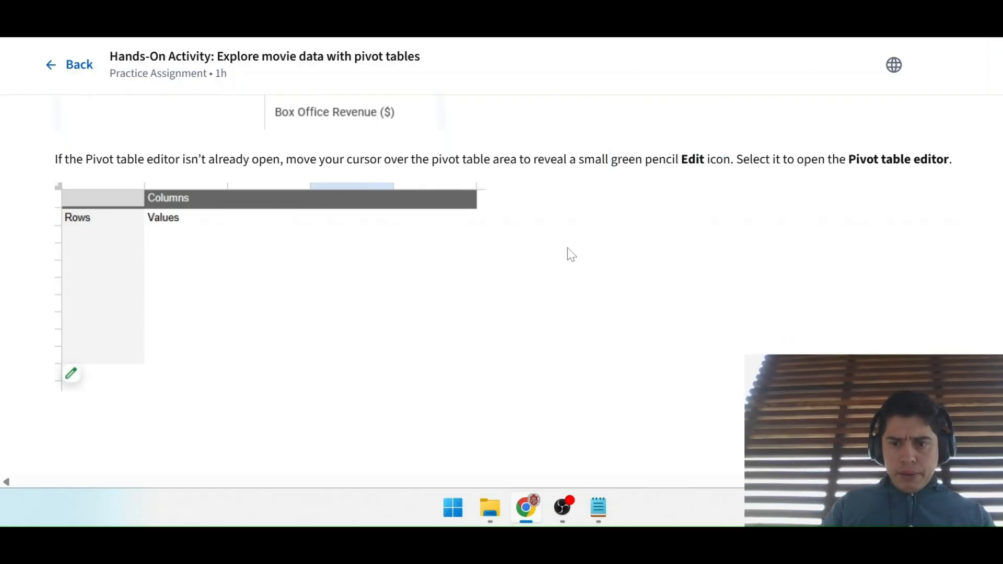
scroll(567, 247, down, 8)
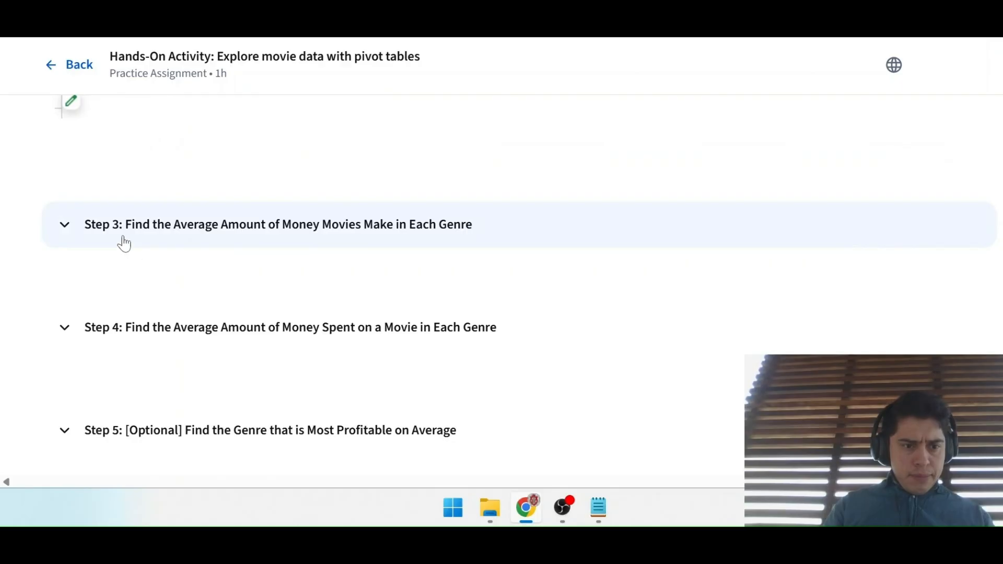
scroll(109, 239, up, 2)
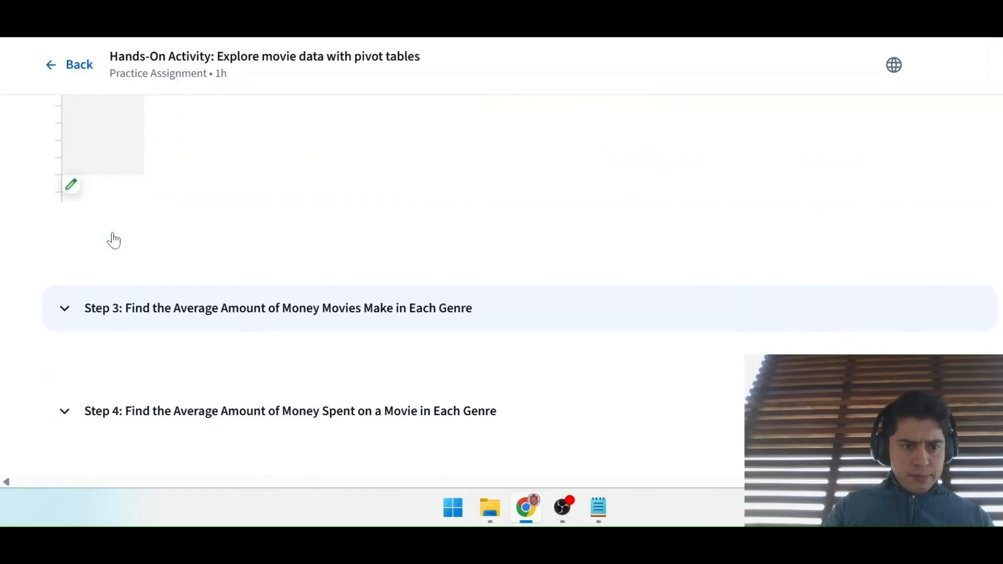
Expand "Step 3: Find the Average Amount of Money Movies Make in Each Genre" and read how to add the pivot table rows.
click(65, 309)
scroll(253, 316, down, 2)
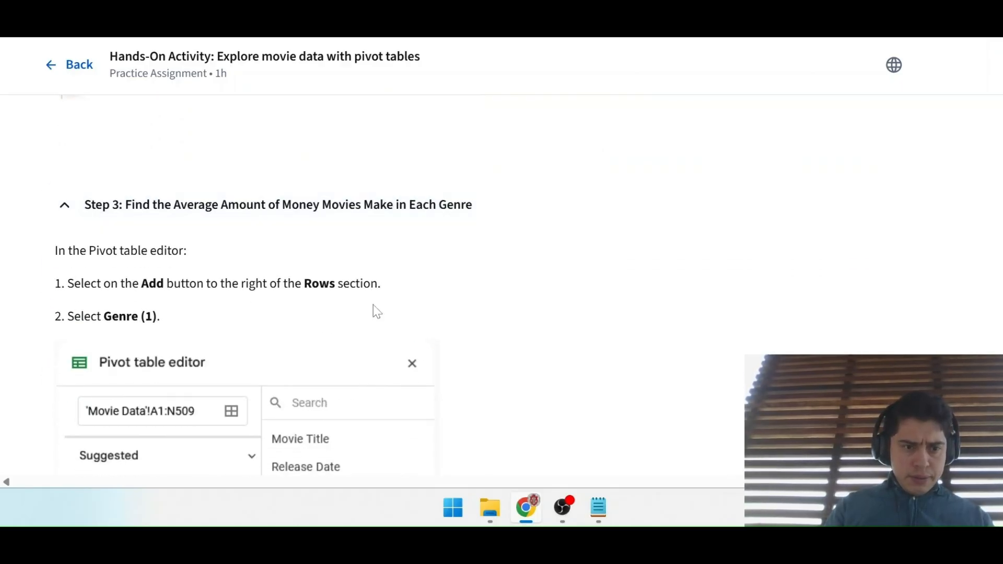
click(67, 215)
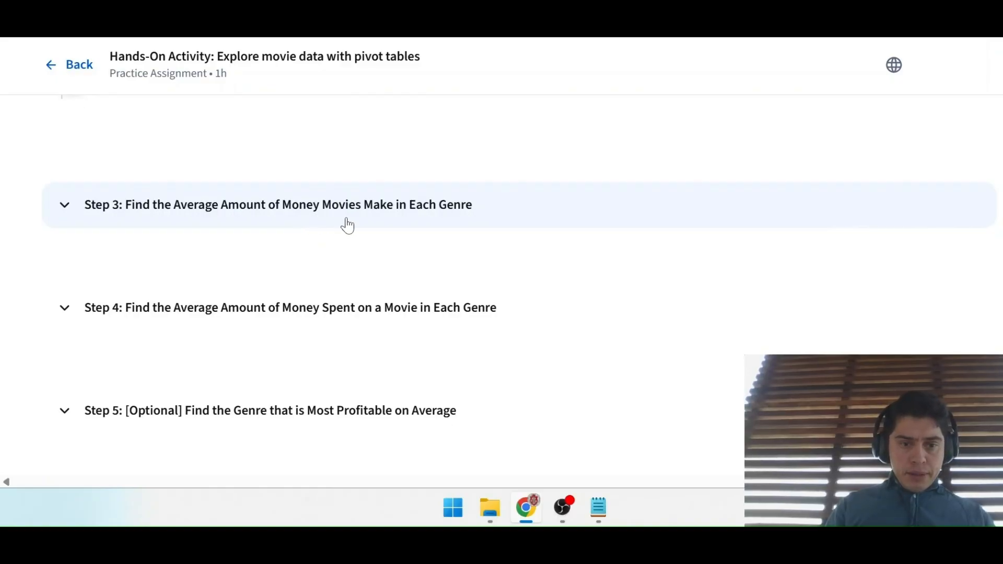
click(63, 219)
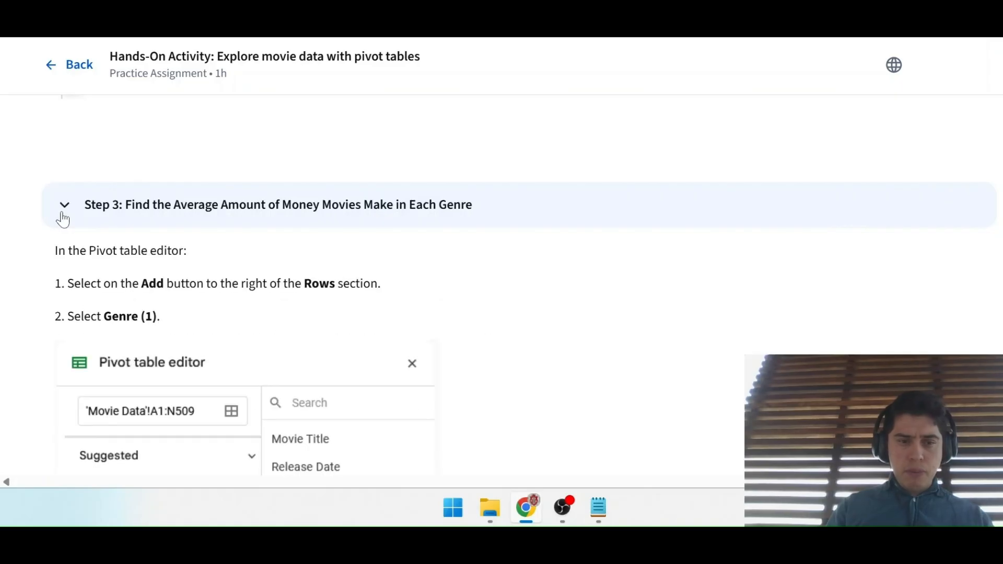
click(62, 219)
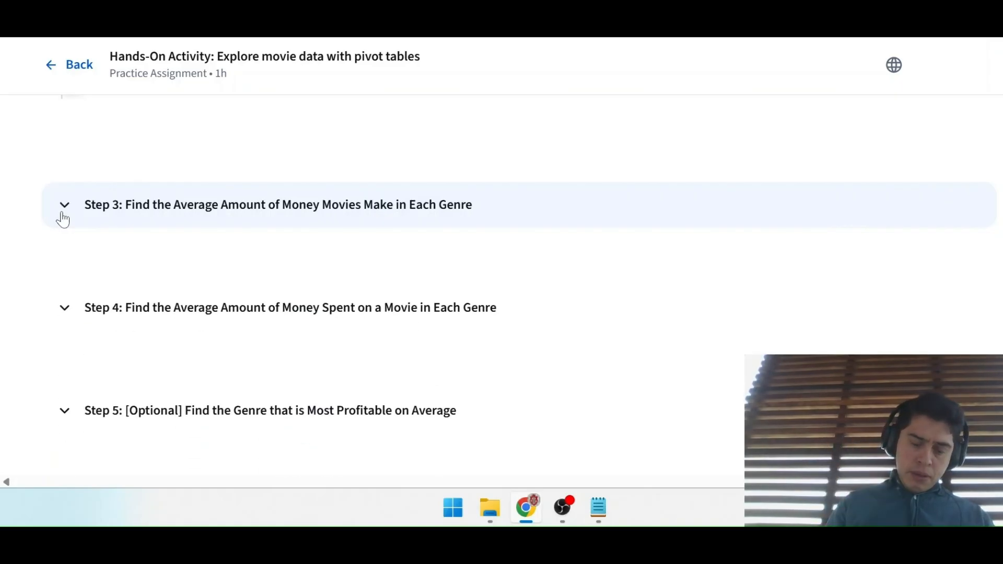
click(63, 220)
scroll(283, 239, down, 3)
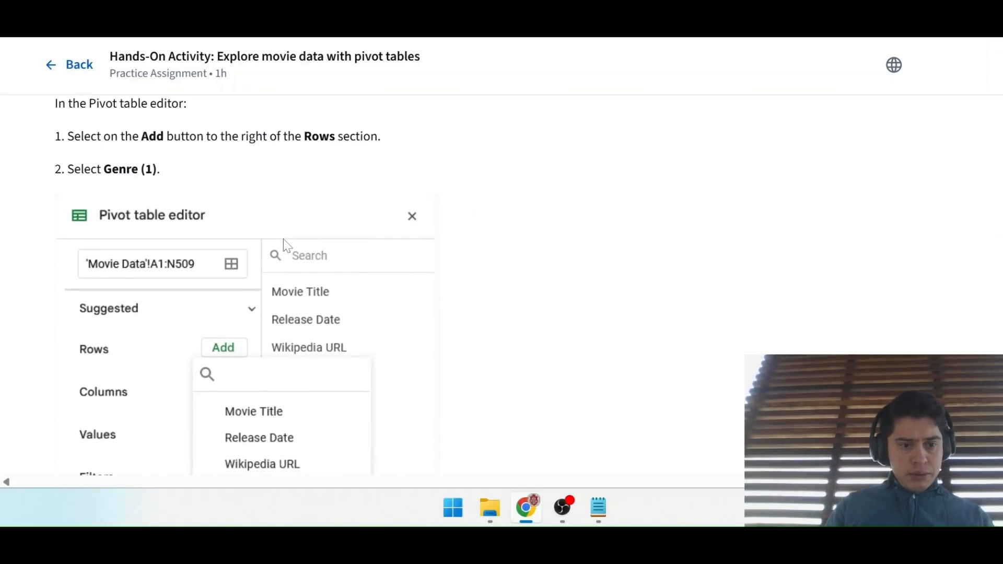
scroll(283, 239, down, 3)
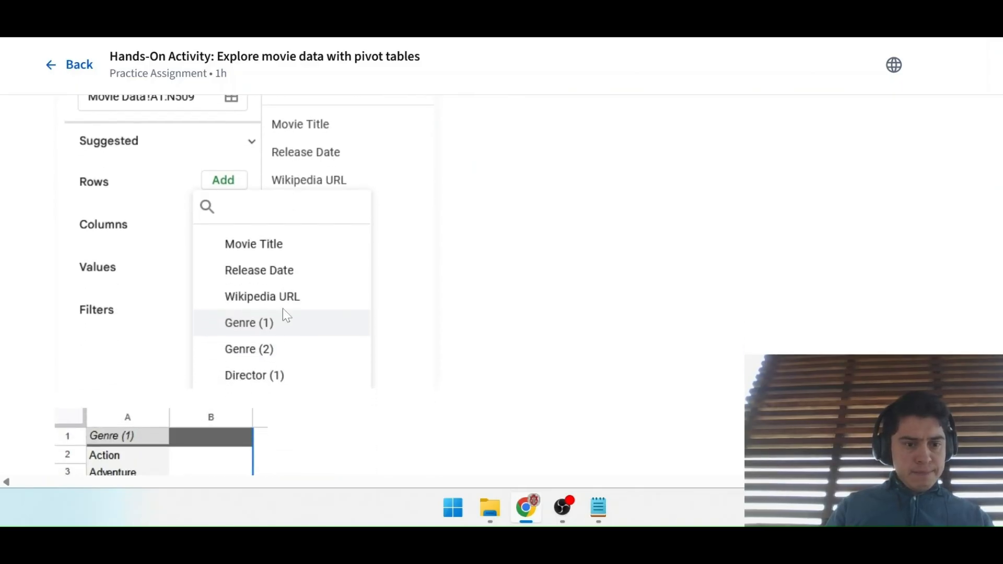
scroll(261, 324, down, 3)
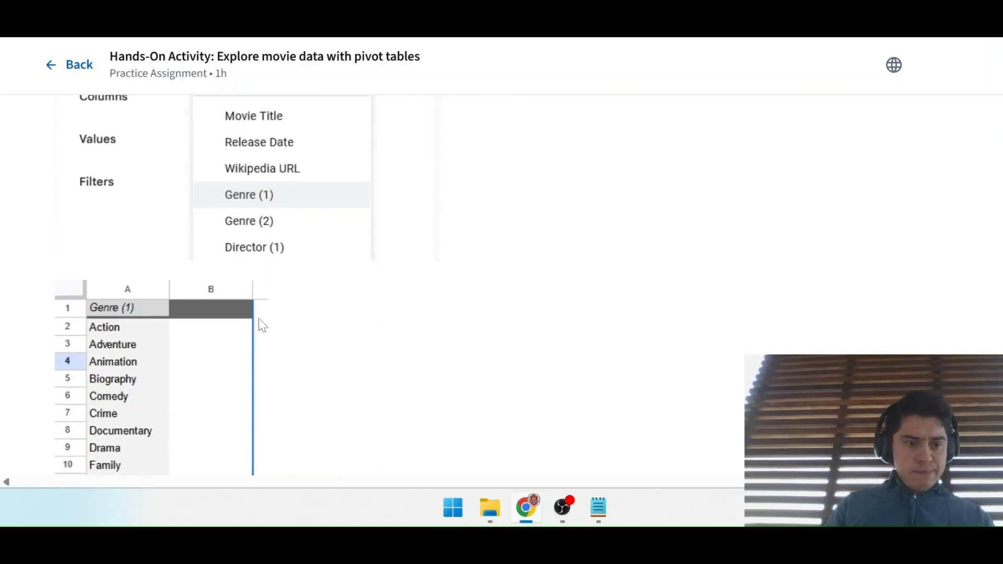
scroll(258, 318, down, 2)
scroll(258, 318, up, 4)
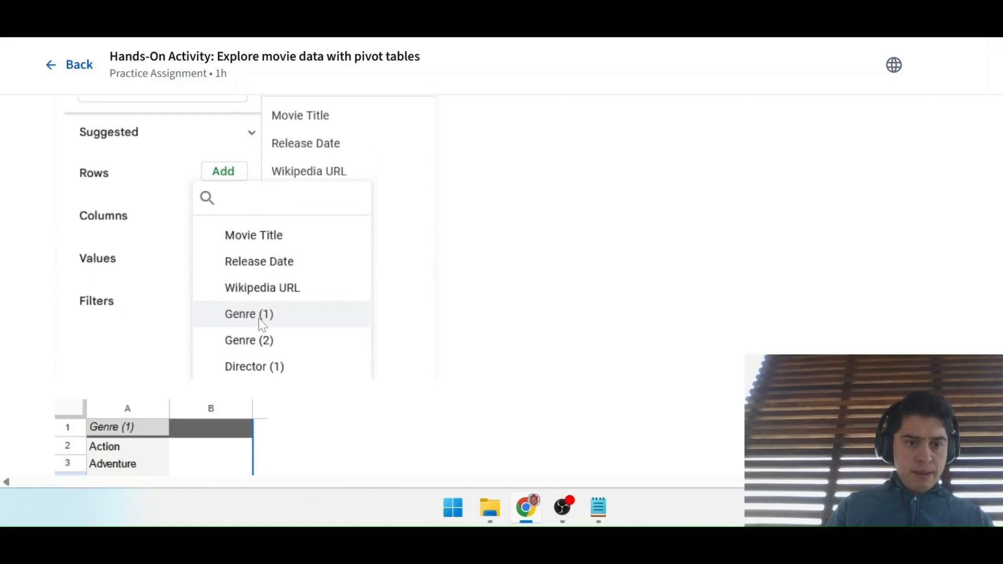
scroll(254, 313, up, 1)
Add Genre (1) to the rows of the Summary pivot table, then return to Step 3 of the Coursera activity.
click(297, 21)
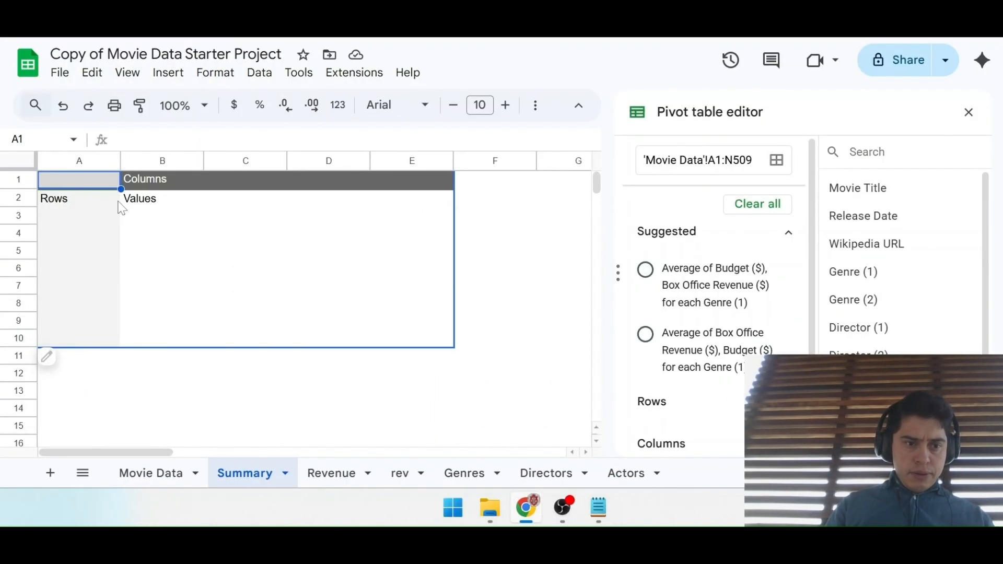
click(76, 211)
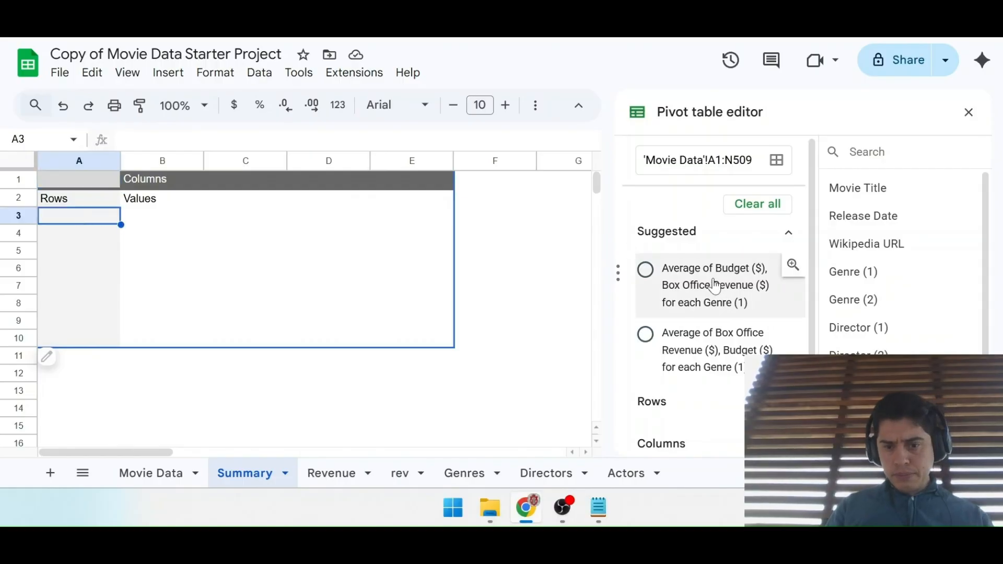
scroll(732, 292, down, 1)
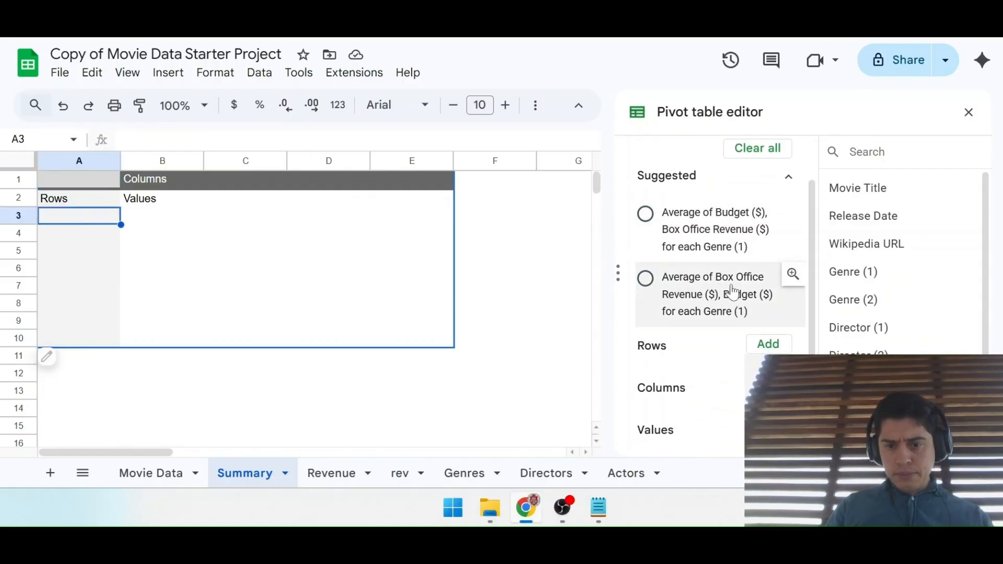
click(768, 344)
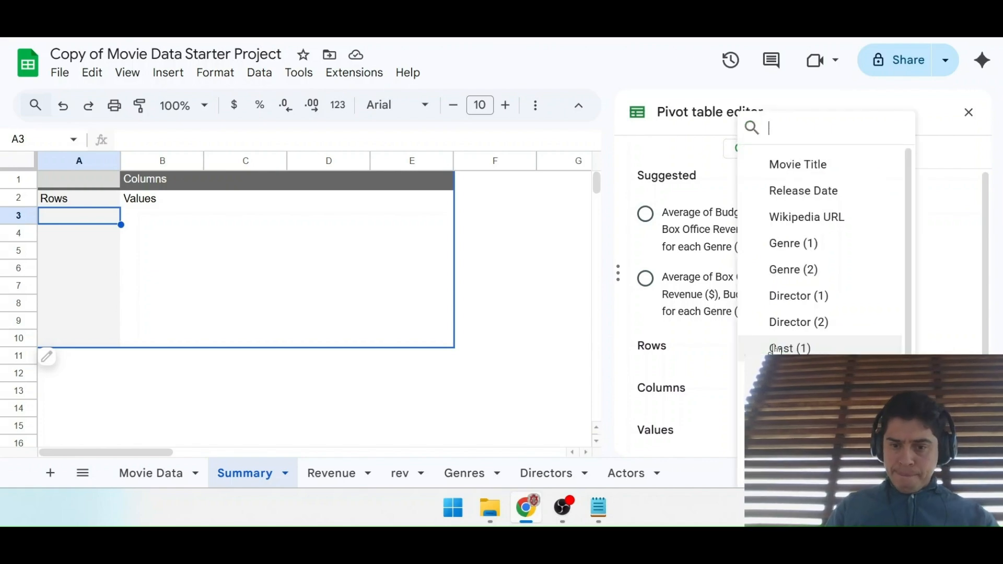
click(799, 245)
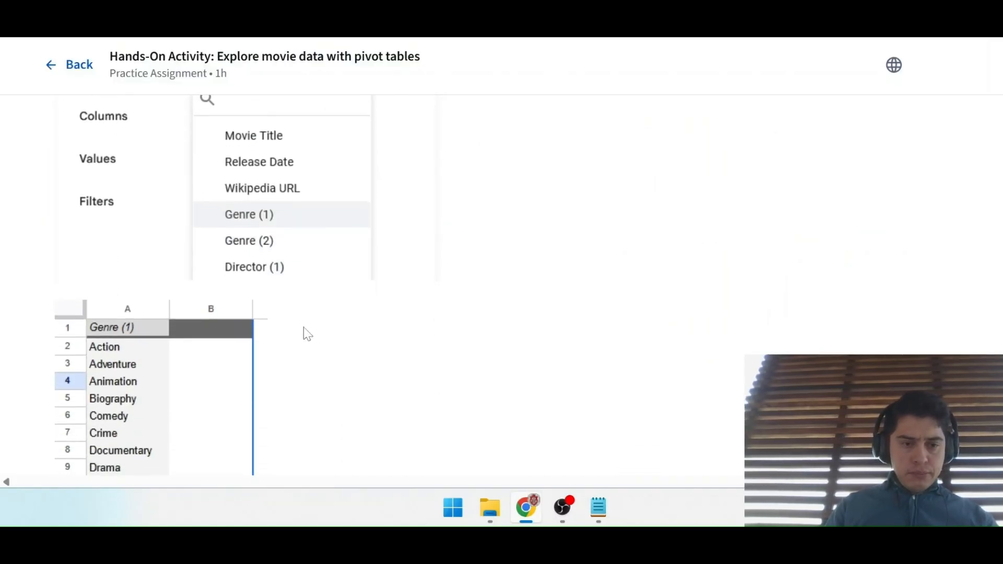
scroll(307, 333, up, 5)
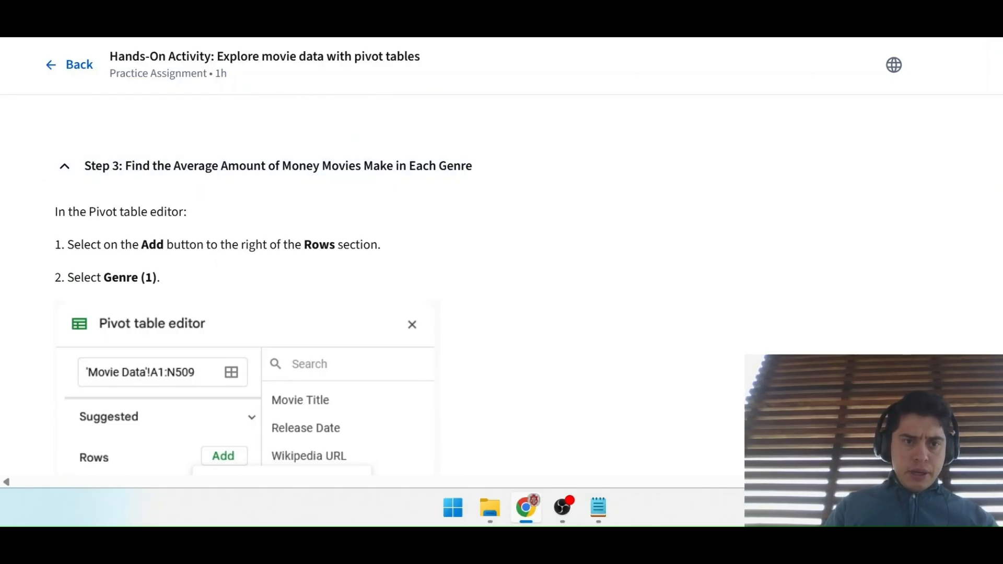
Check items 3 to 5 of Step 3 in the activity and try adding Box Office Revenue ($) to the pivot table columns.
click(357, 16)
scroll(148, 313, down, 3)
scroll(147, 313, up, 3)
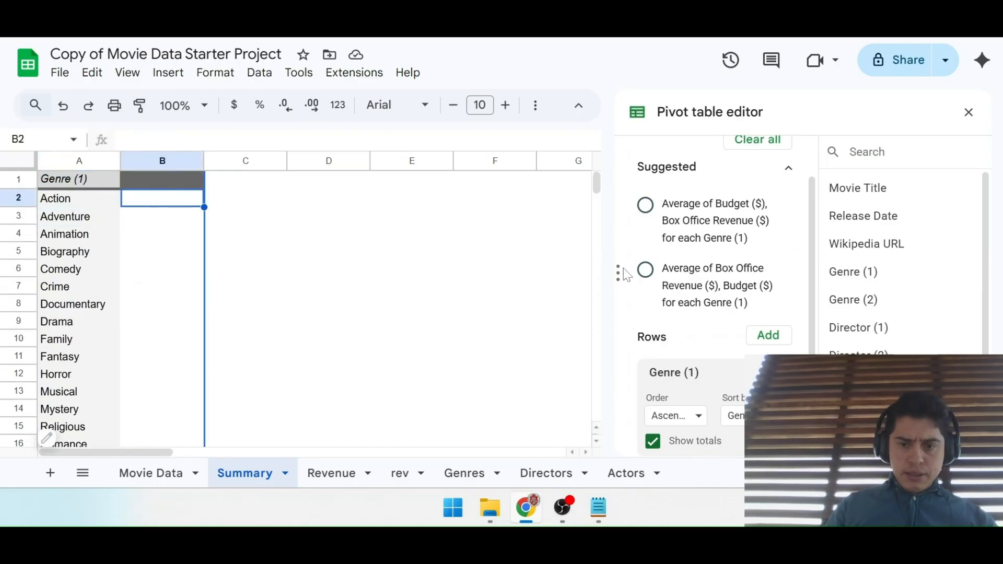
scroll(662, 264, down, 3)
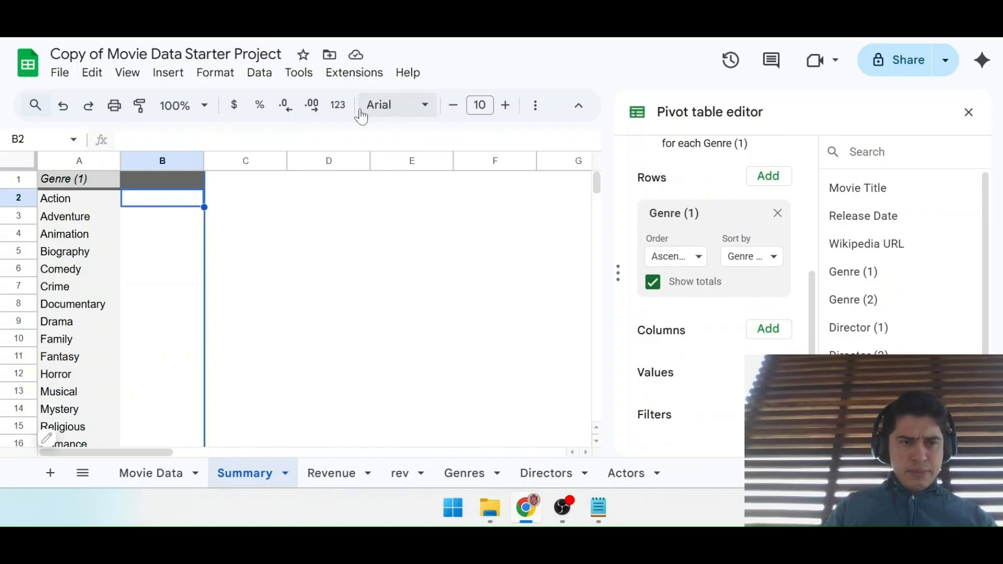
click(768, 333)
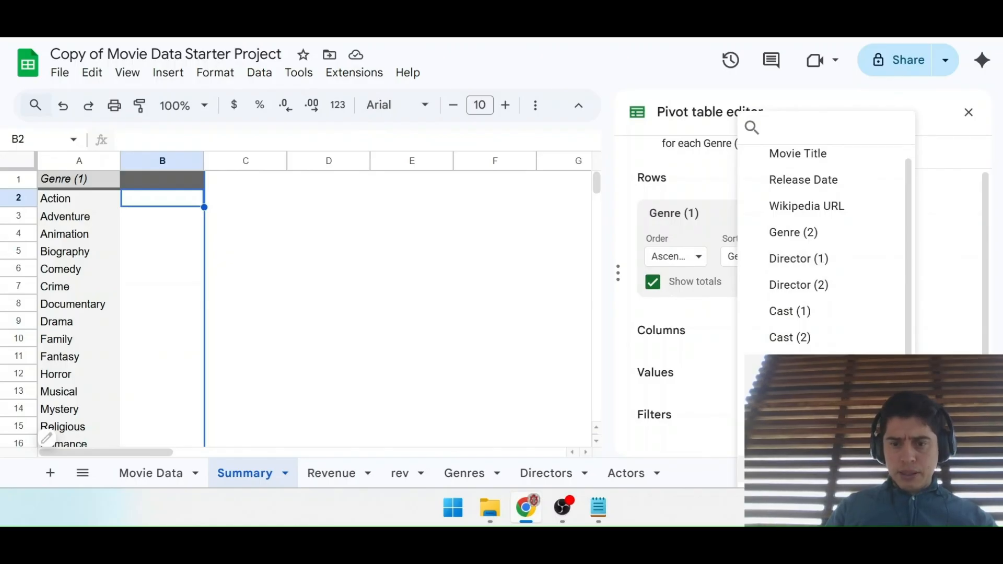
key(ctrl+Tab)
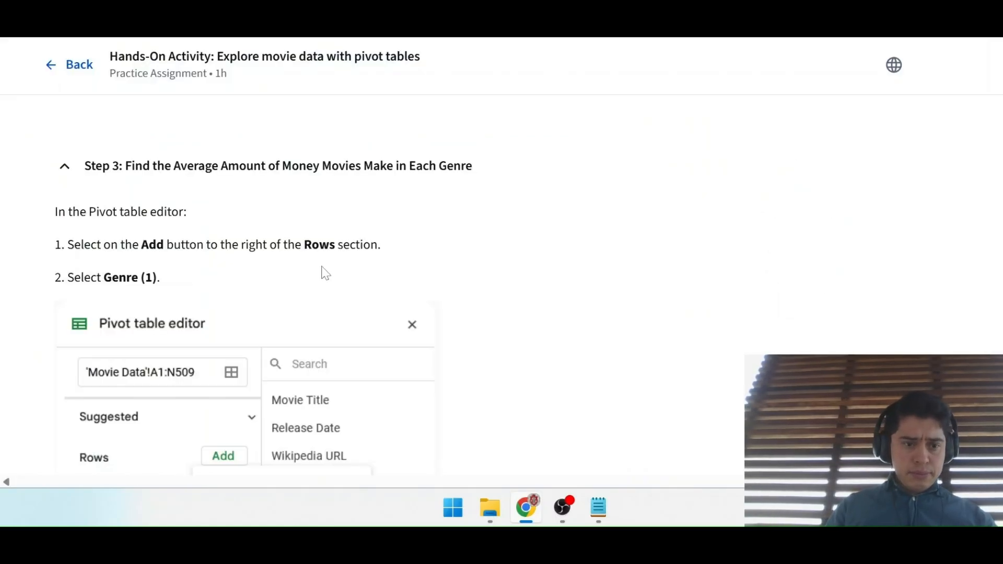
scroll(326, 273, down, 12)
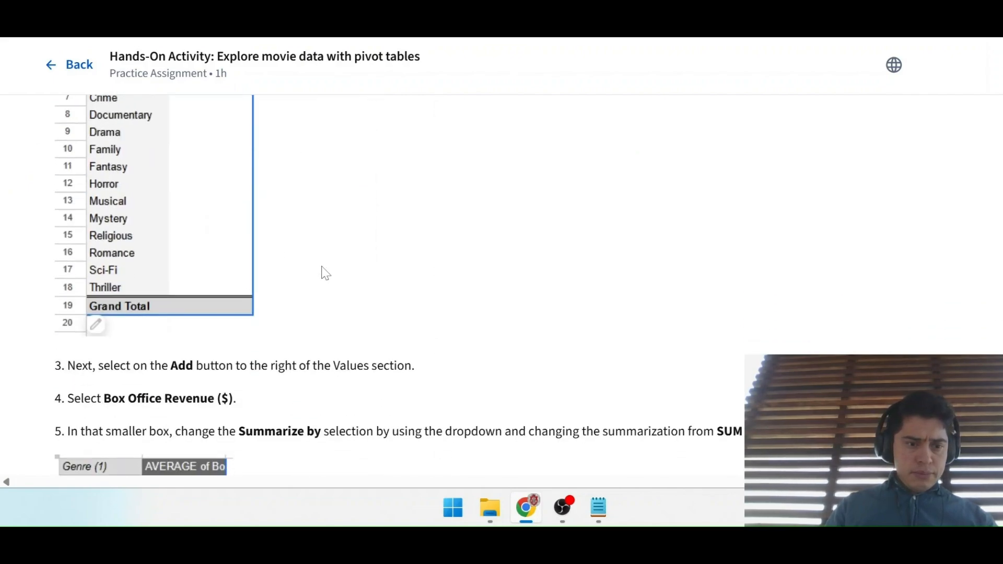
scroll(325, 272, down, 3)
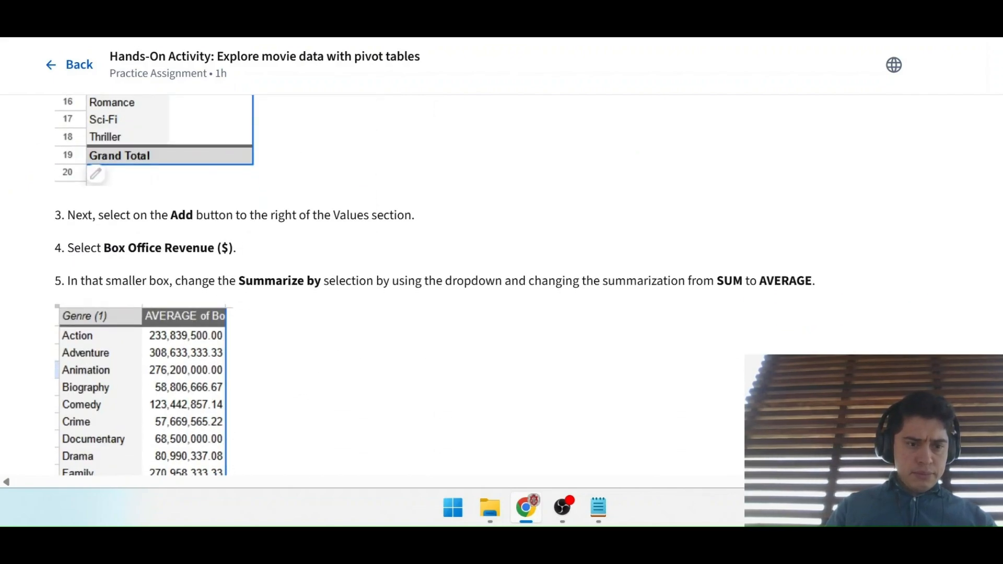
scroll(397, 285, down, 1)
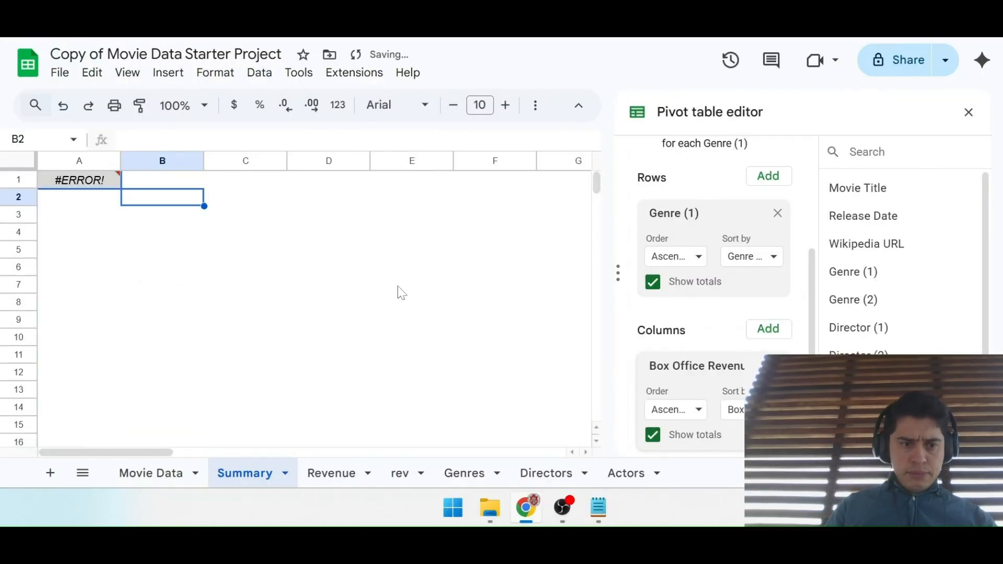
Compare the pivot table's field setup with items 3 to 5 of Step 3 in the Coursera activity.
scroll(667, 331, up, 1)
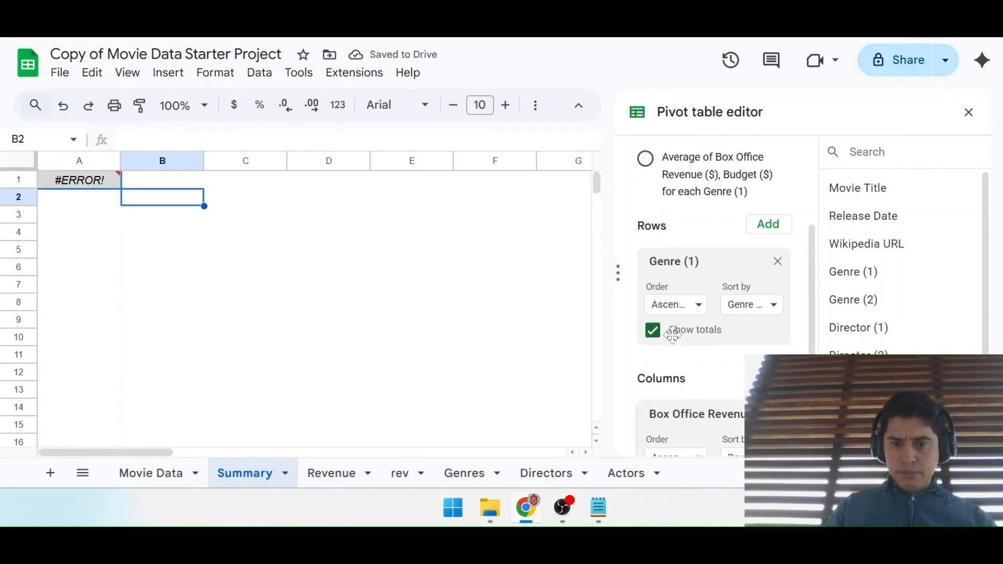
scroll(666, 331, down, 2)
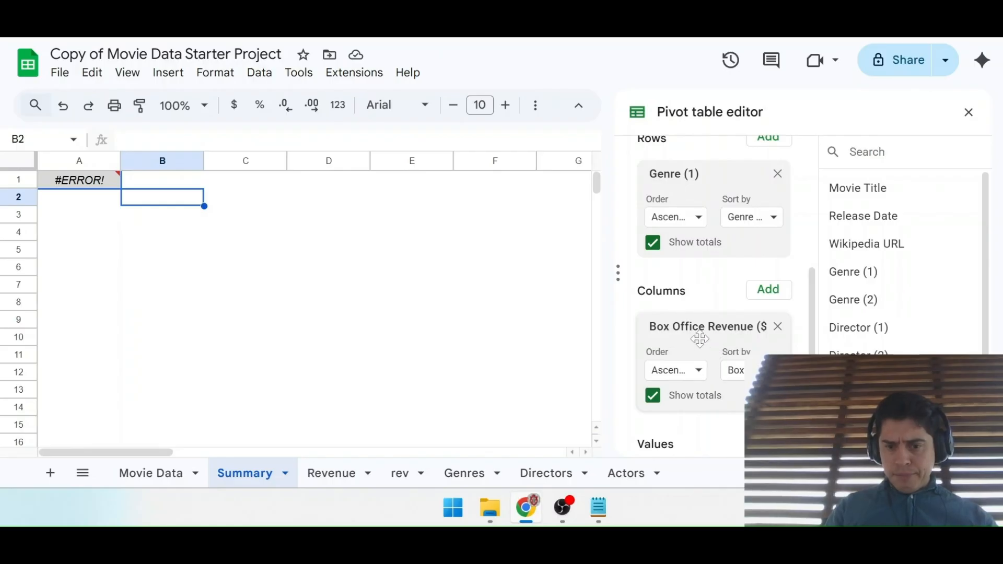
scroll(706, 307, up, 1)
scroll(707, 307, down, 1)
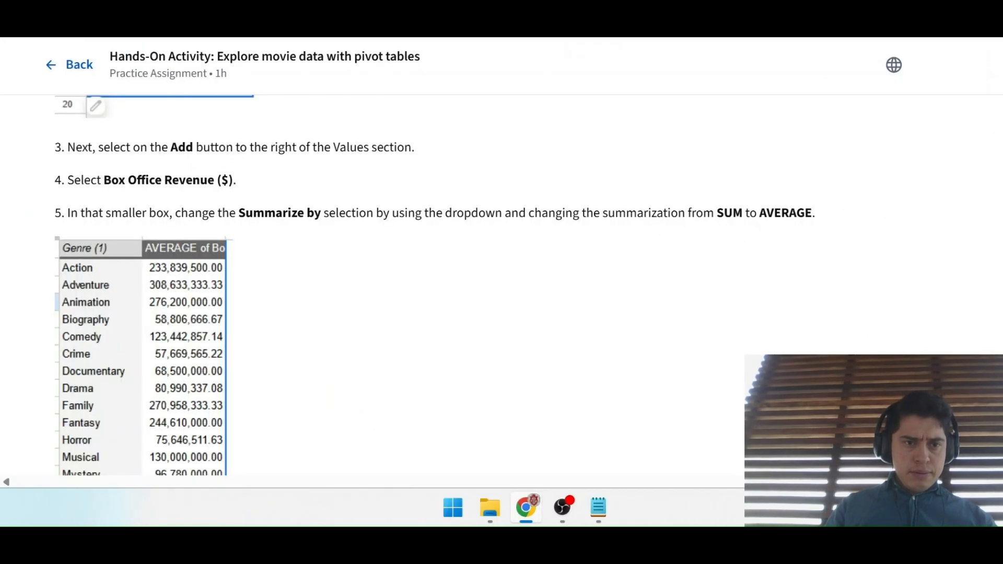
scroll(289, 294, up, 10)
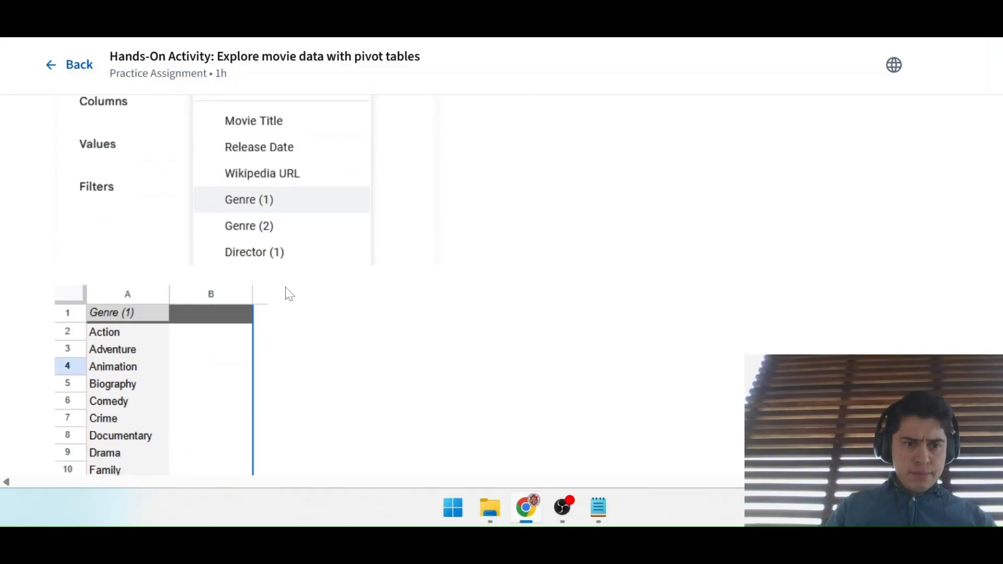
scroll(289, 294, down, 3)
scroll(290, 294, down, 4)
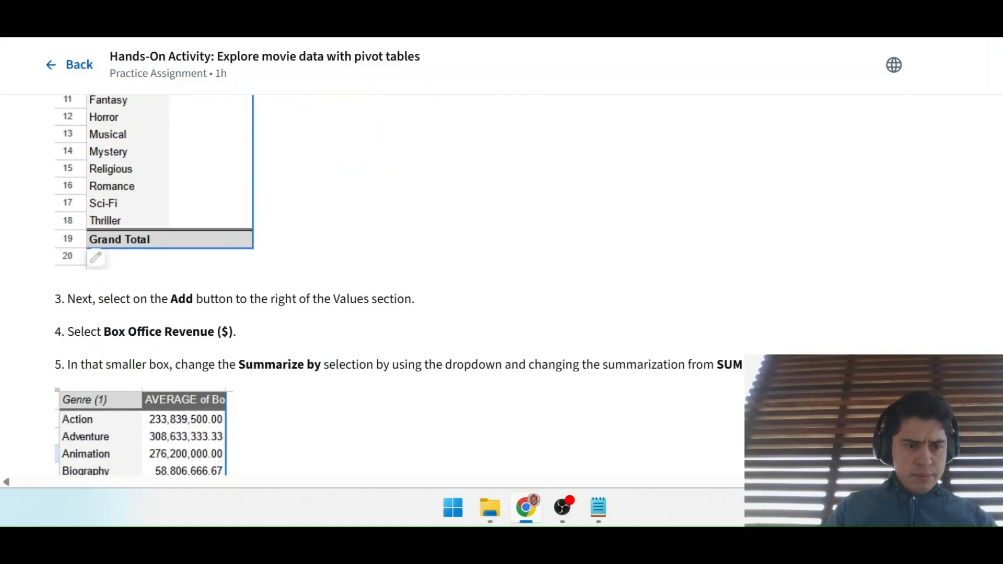
scroll(322, 287, down, 2)
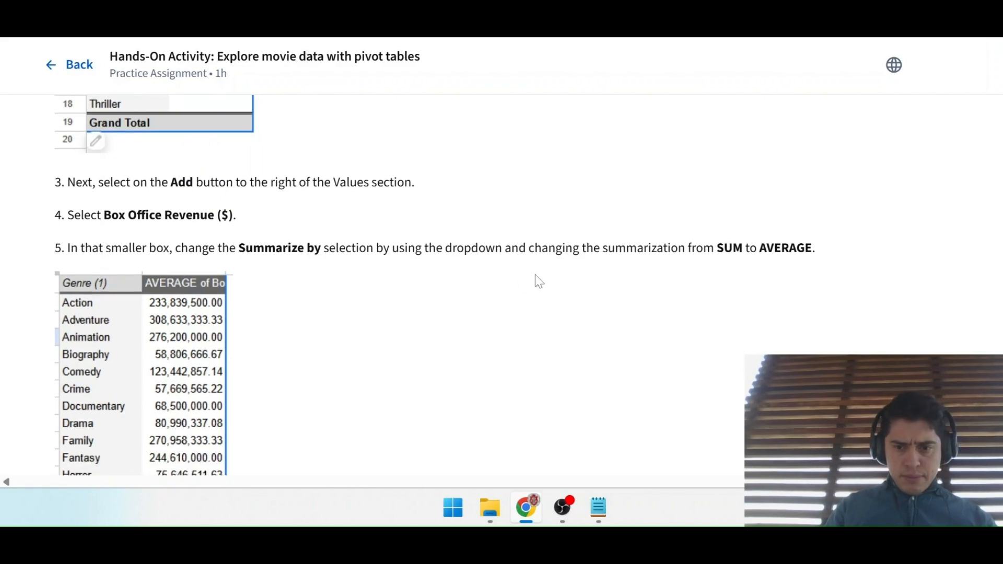
Return to the Summary sheet and remove Box Office Revenue ($) from the pivot table columns.
key(alt+Tab)
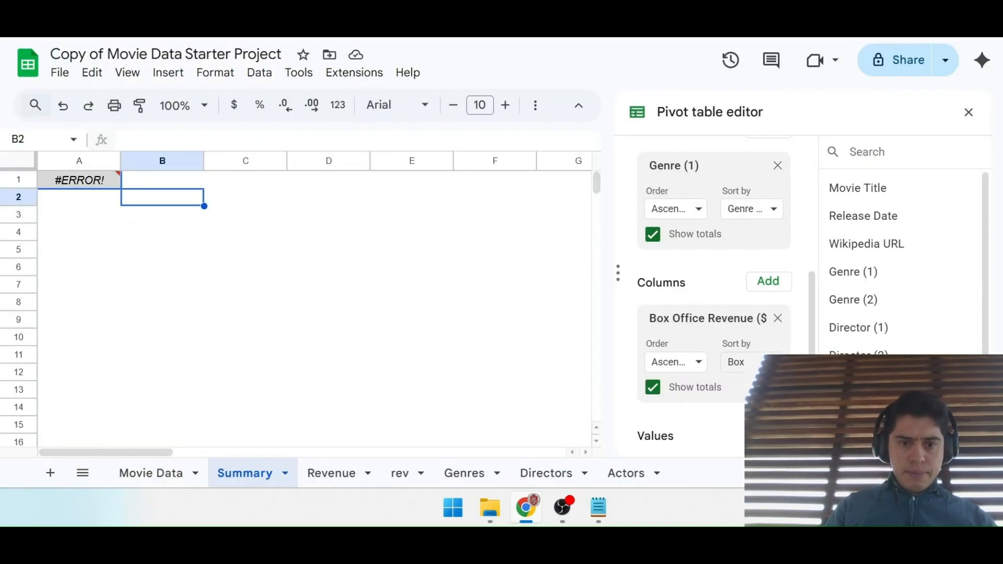
click(698, 362)
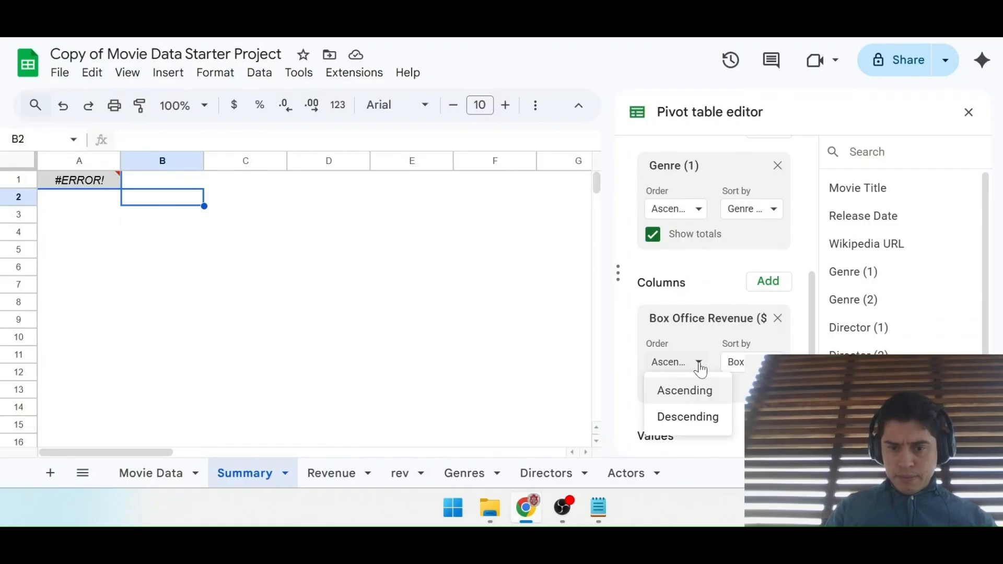
click(699, 364)
scroll(695, 303, down, 2)
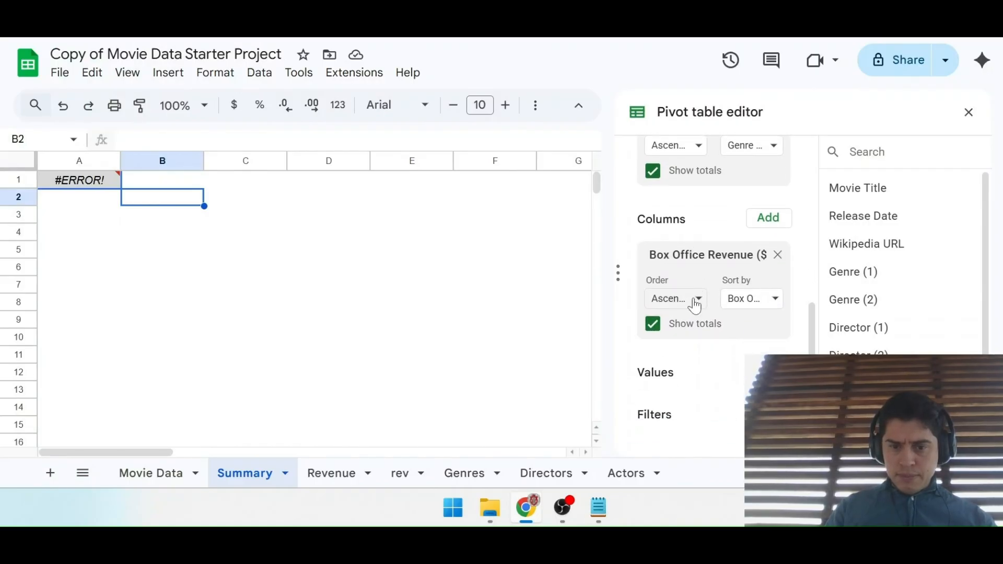
click(778, 257)
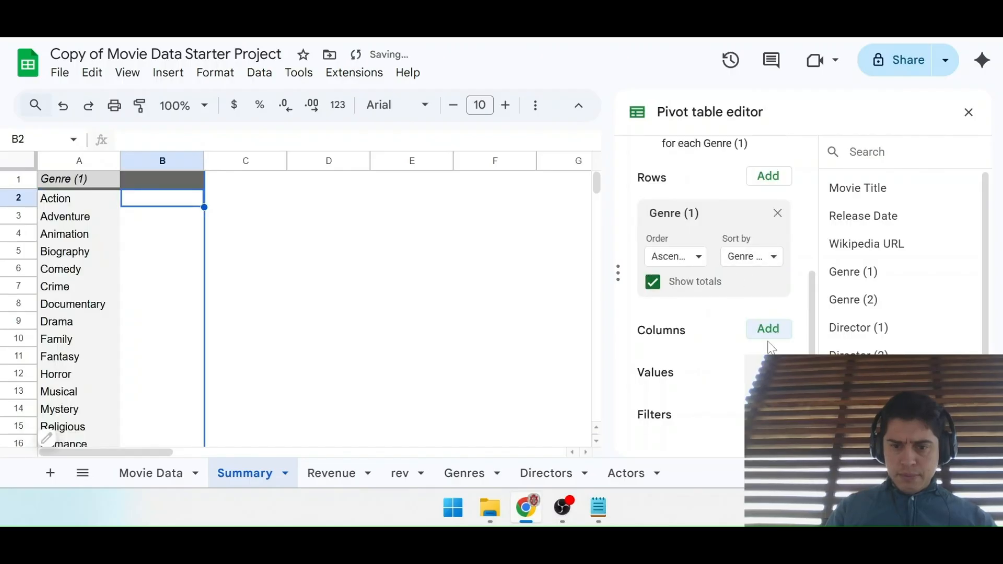
Add Box Office Revenue ($) to the values of the Summary pivot table.
click(767, 329)
scroll(809, 322, down, 2)
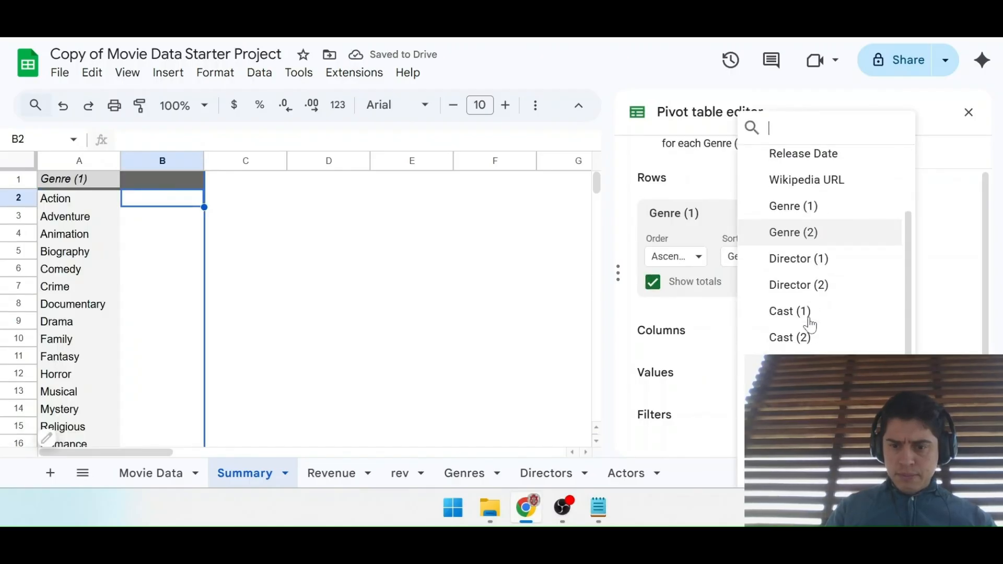
click(784, 469)
Summarize the Box Office Revenue ($) values by AVERAGE.
scroll(723, 322, down, 2)
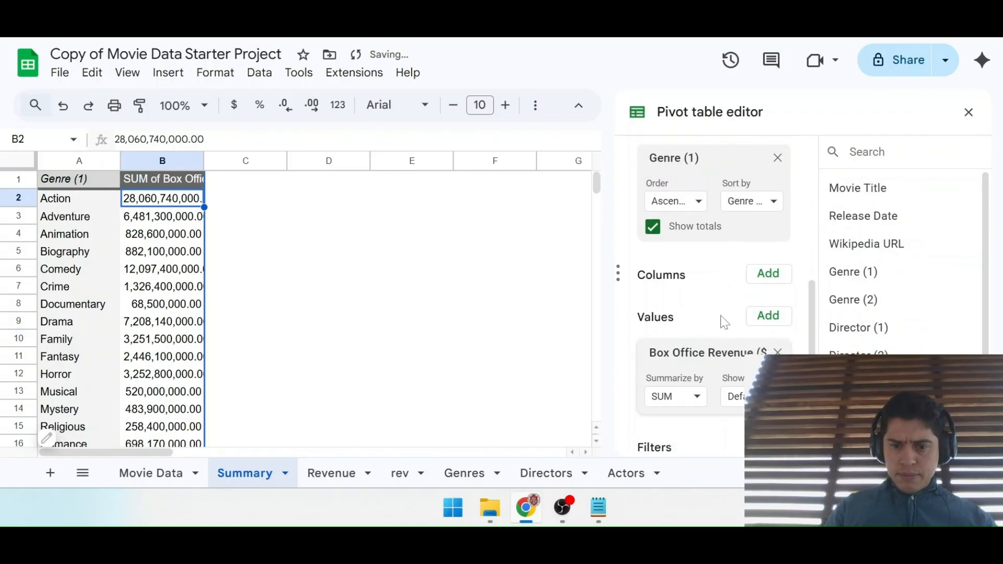
click(698, 367)
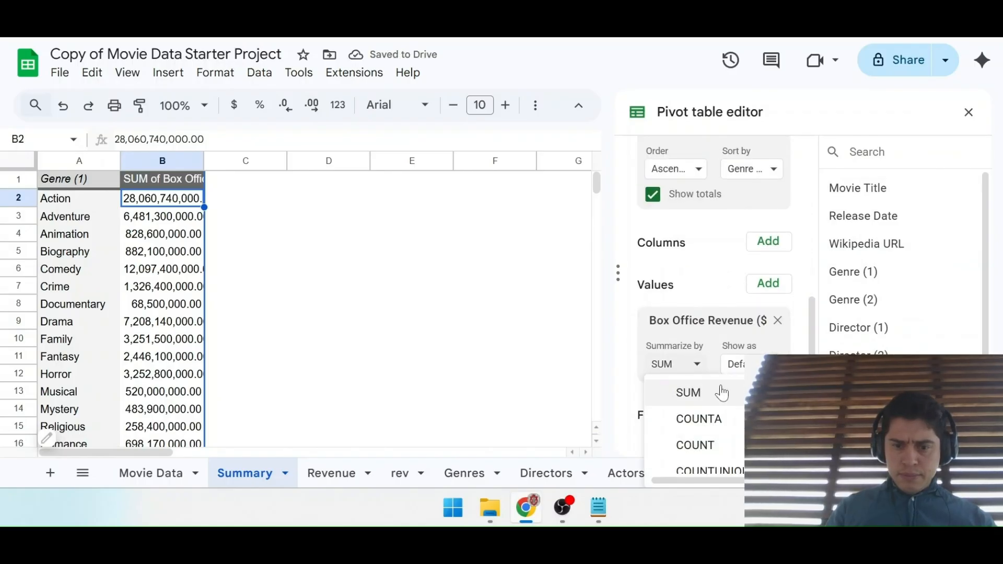
scroll(721, 391, down, 2)
scroll(721, 392, down, 2)
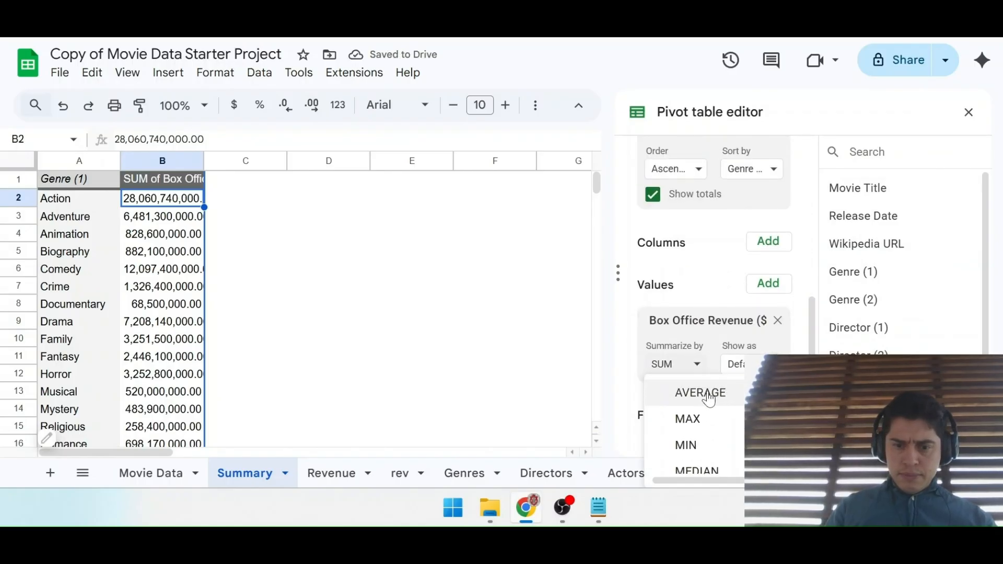
click(711, 398)
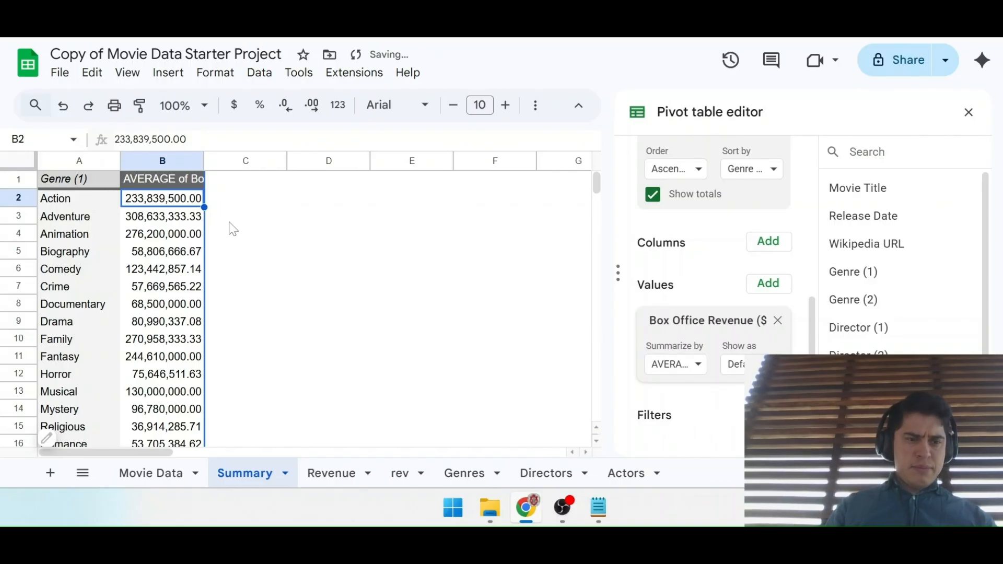
Widen column B of the Summary sheet slightly and format the entire column as currency.
drag(203, 160, 230, 160)
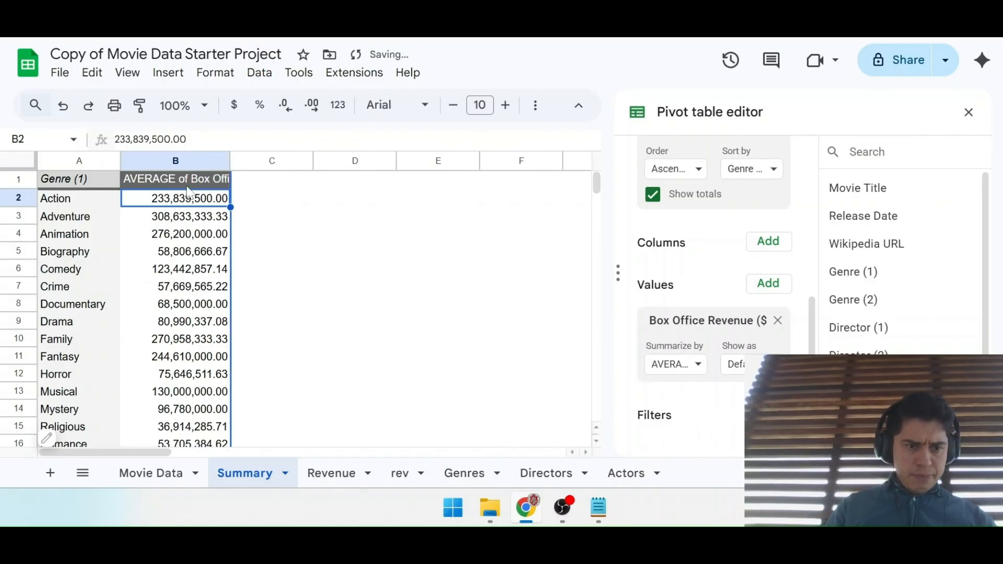
click(230, 110)
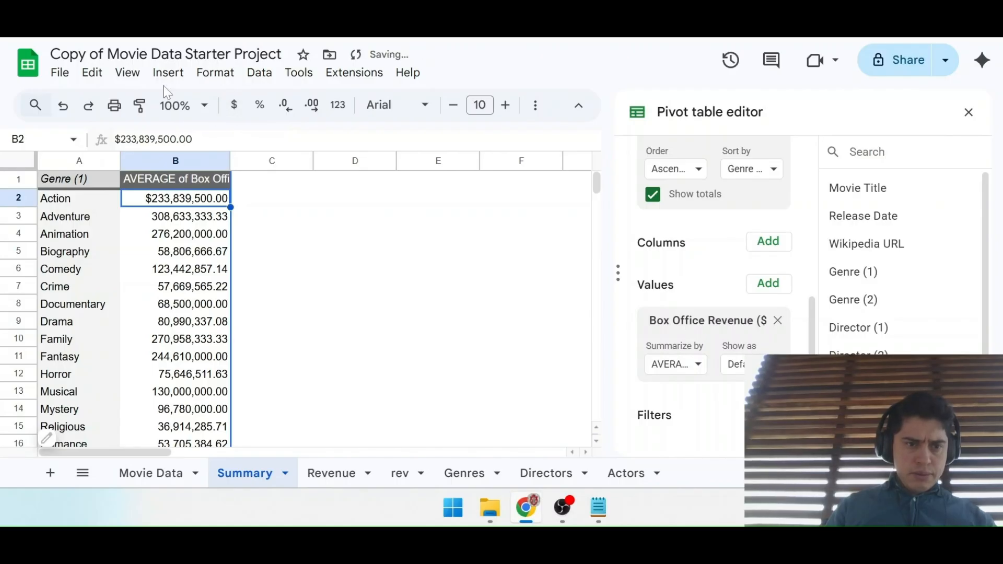
click(65, 107)
click(168, 162)
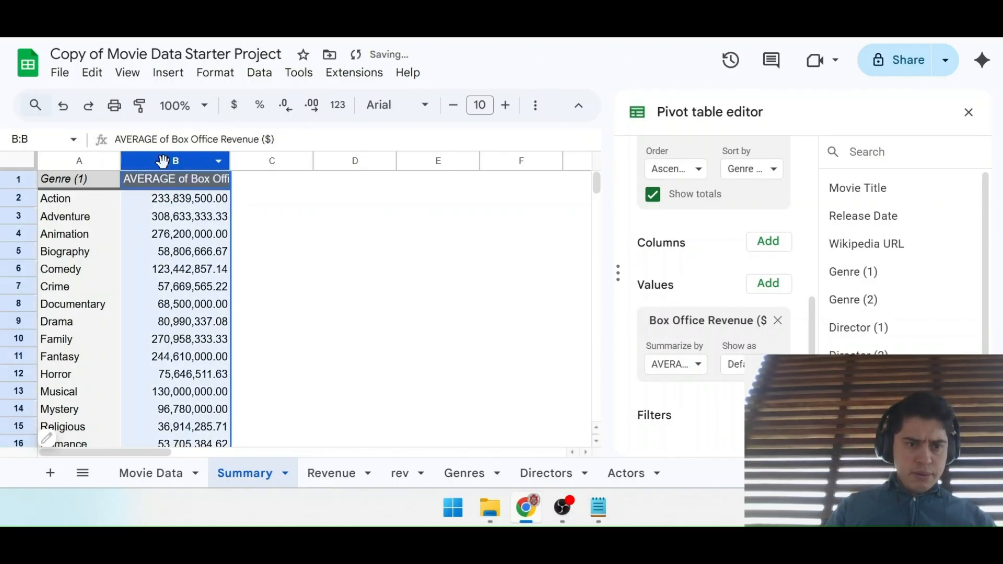
click(233, 110)
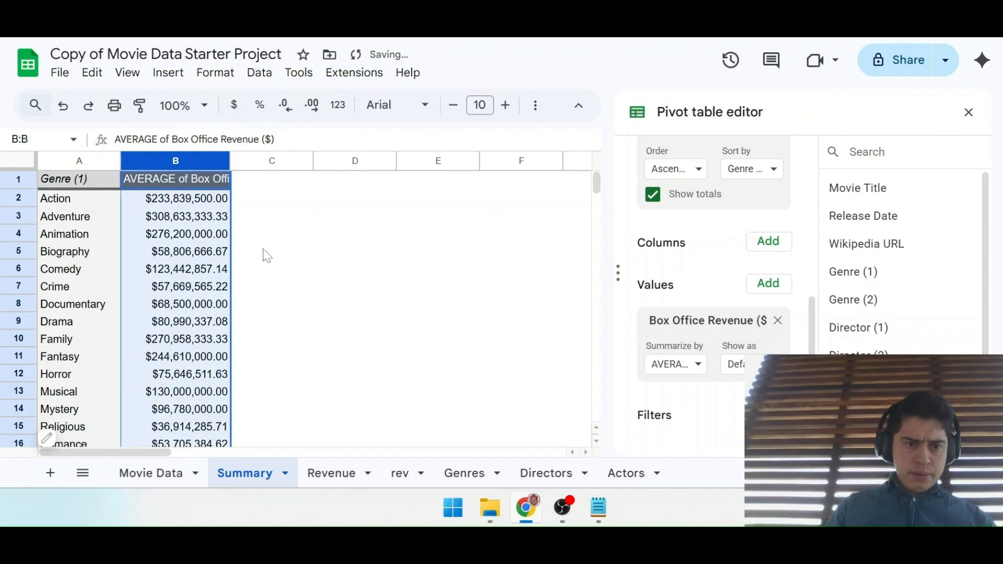
Compare the Summary pivot table's genre averages and Grand Total with the reference table in Step 3 of the Coursera activity.
key(ctrl+Tab)
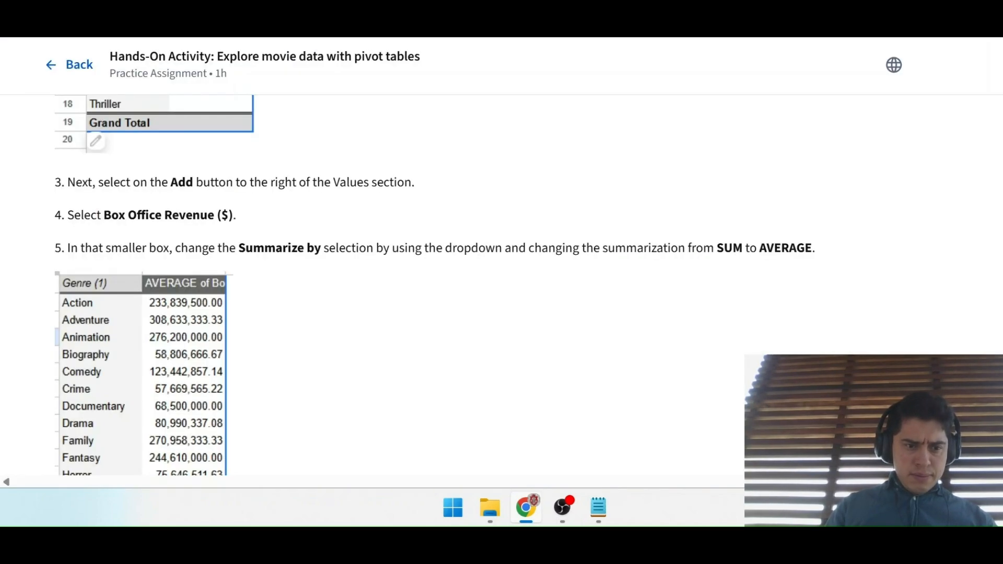
key(ctrl+Tab)
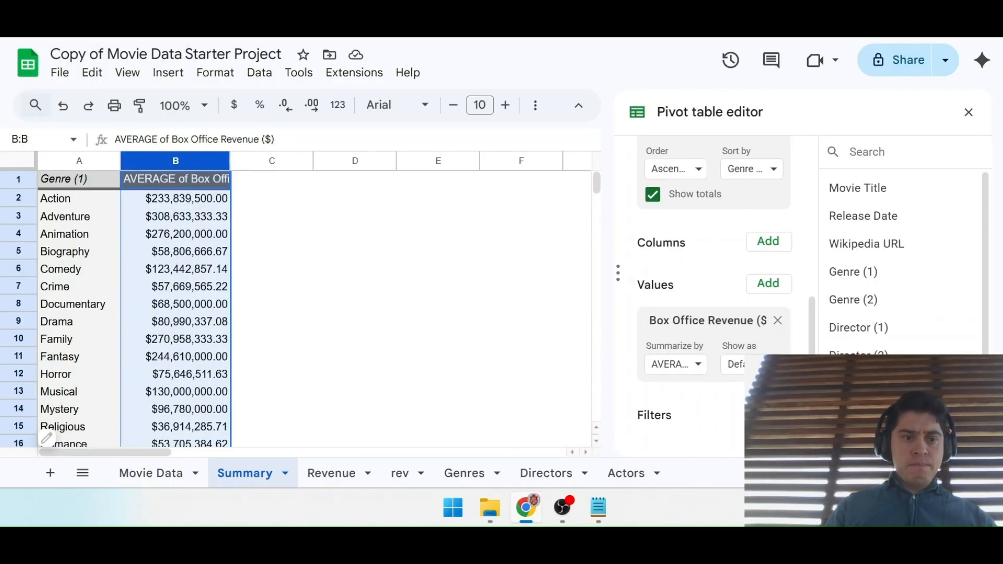
scroll(193, 281, down, 2)
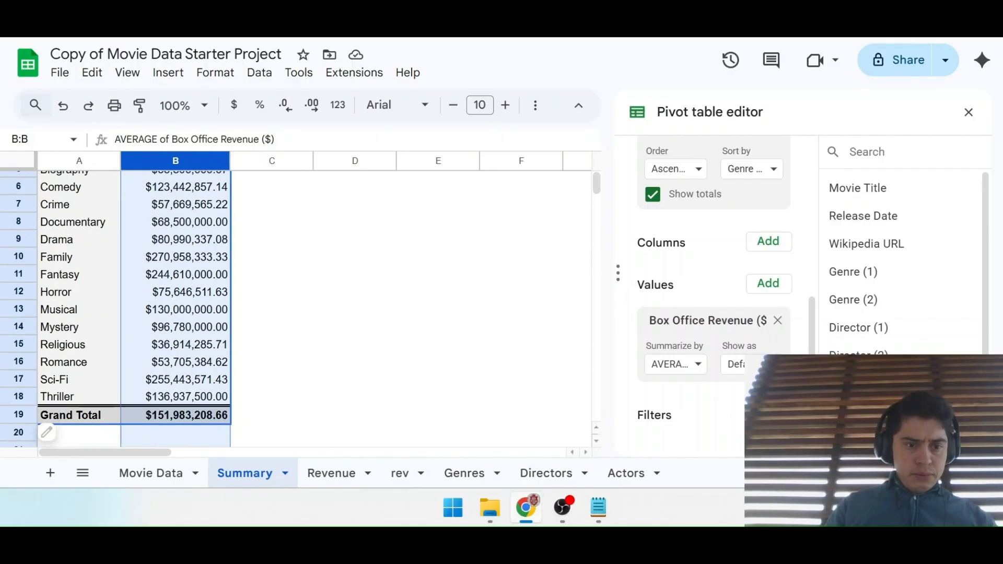
key(ctrl+shift+Tab)
scroll(206, 448, down, 2)
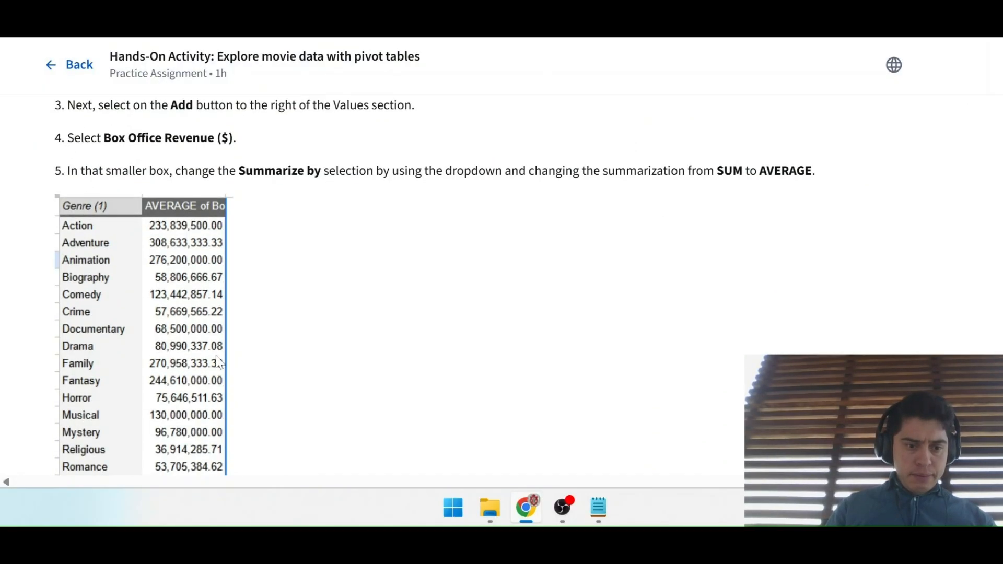
scroll(217, 362, down, 1)
key(ctrl+Tab)
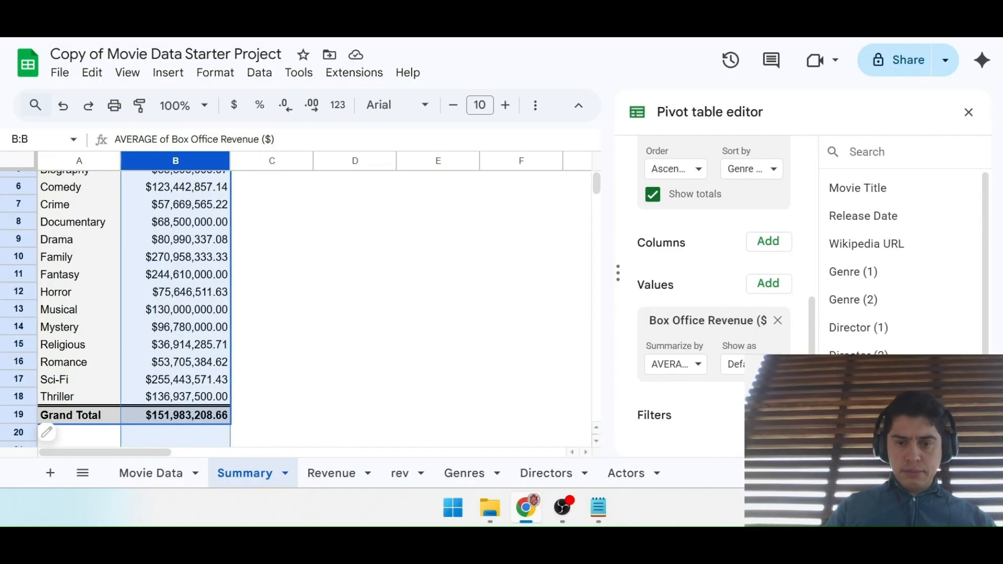
scroll(723, 271, up, 1)
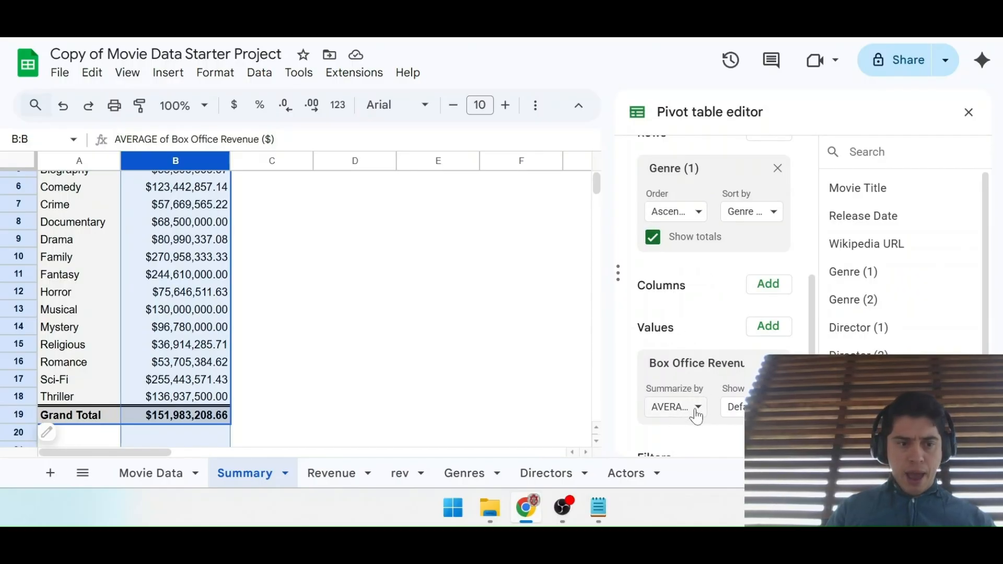
scroll(205, 300, up, 2)
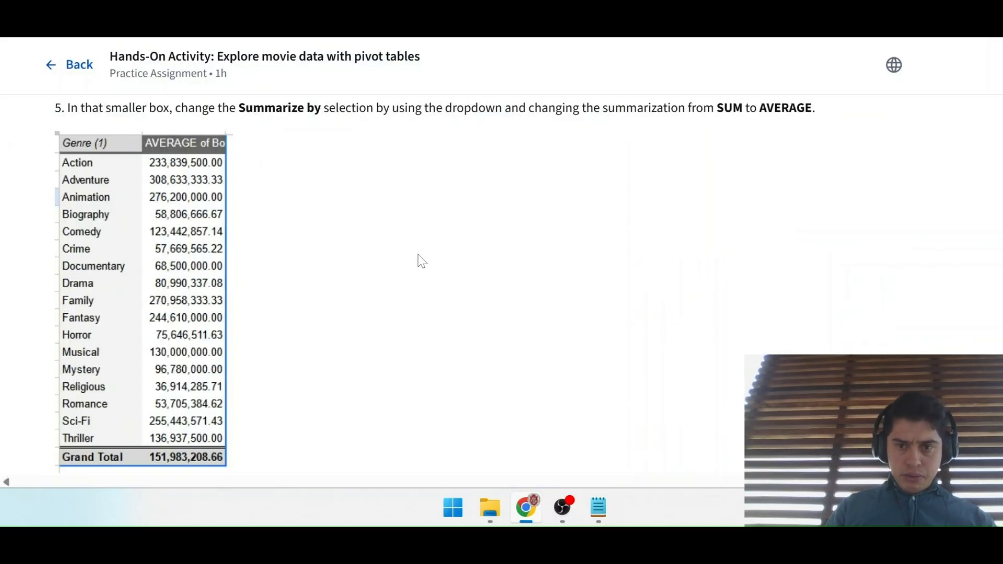
scroll(422, 261, up, 8)
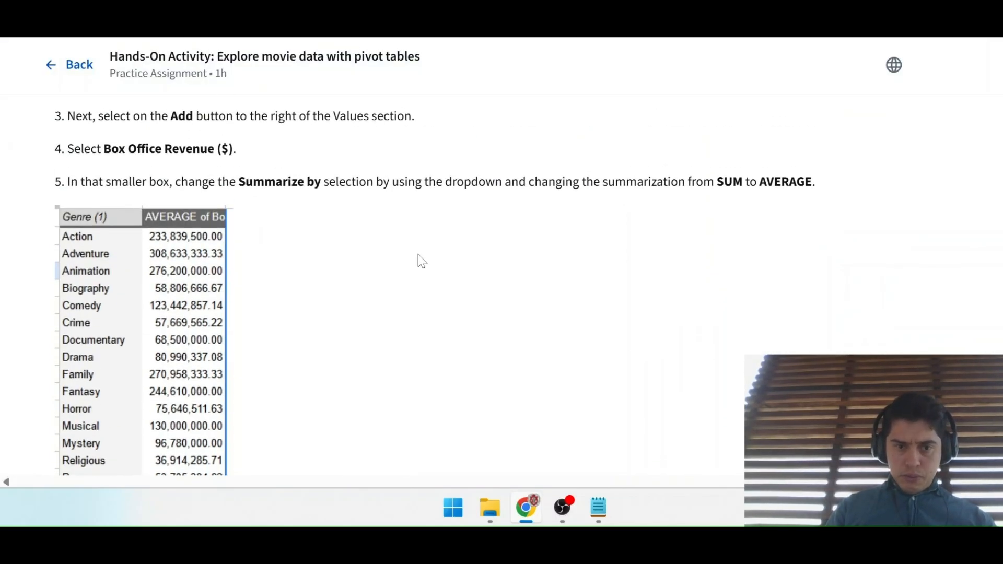
scroll(422, 261, down, 7)
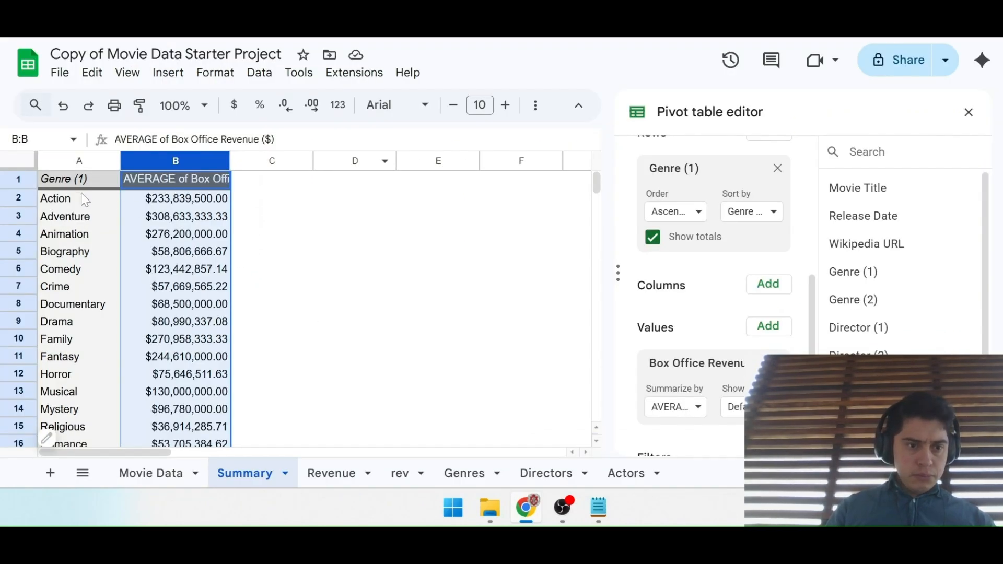
Check the average revenue figures in the Summary sheet against the remainder of Step 3 in the Coursera activity.
click(84, 198)
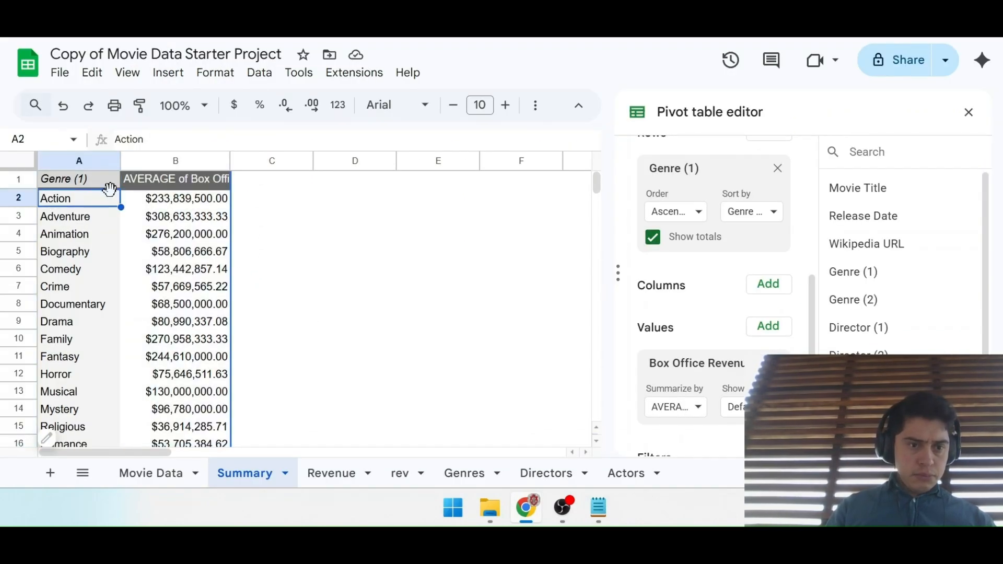
click(172, 204)
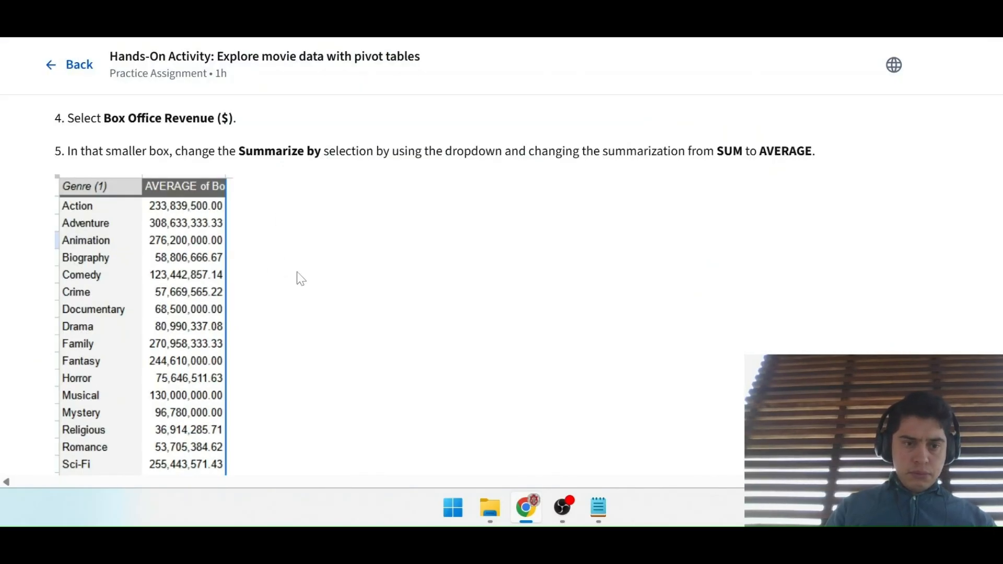
scroll(297, 276, down, 5)
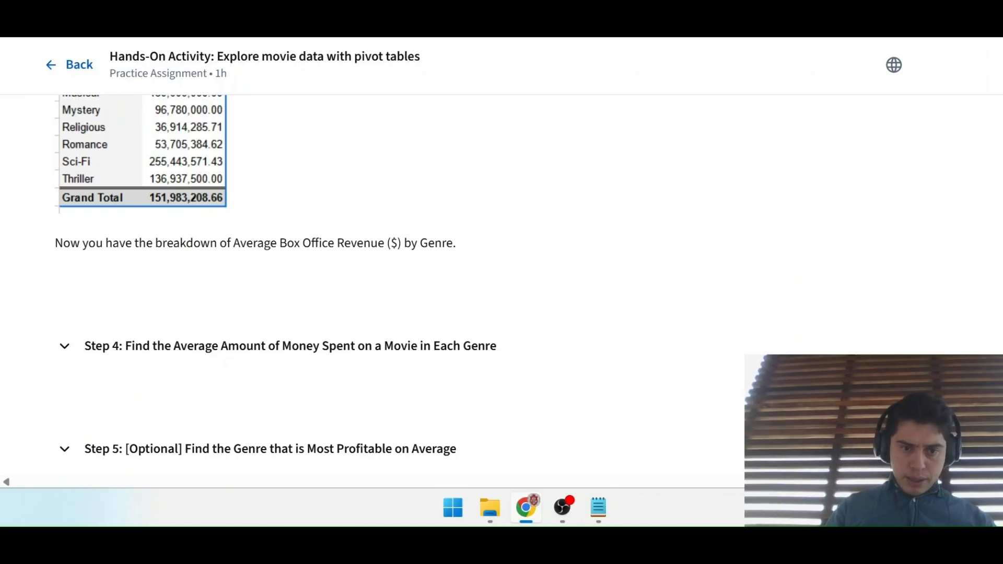
scroll(252, 248, down, 2)
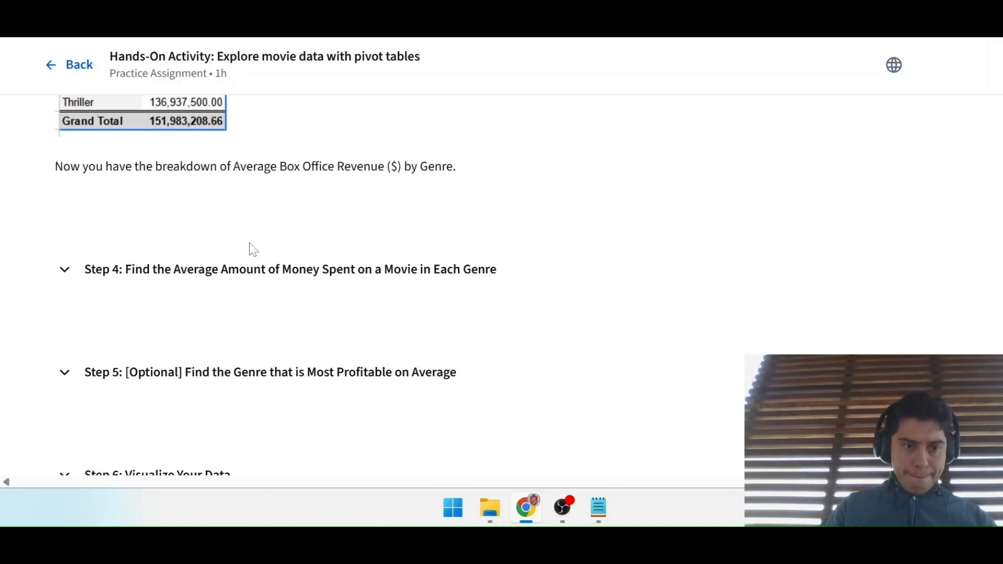
scroll(253, 248, down, 1)
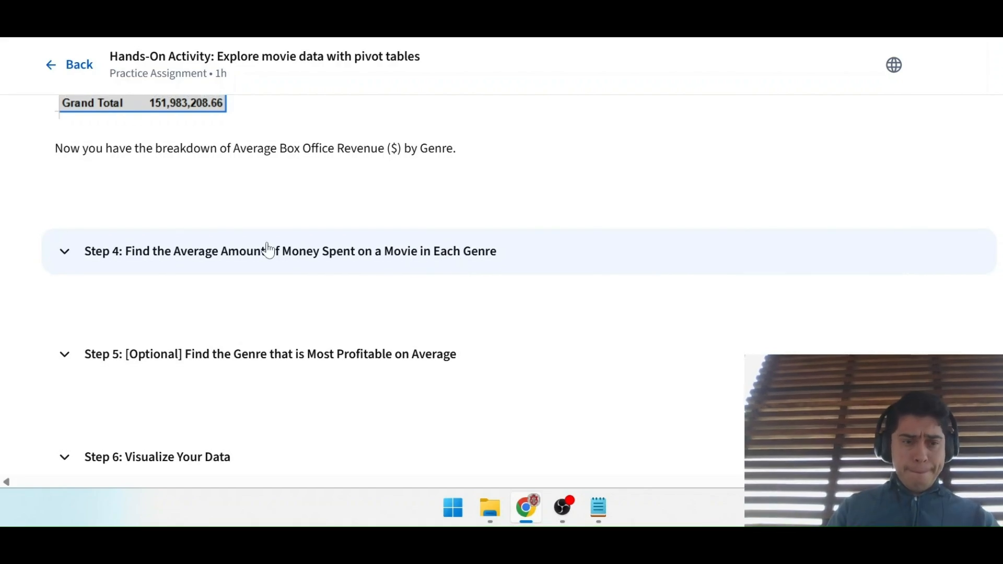
scroll(249, 238, up, 1)
scroll(251, 239, down, 1)
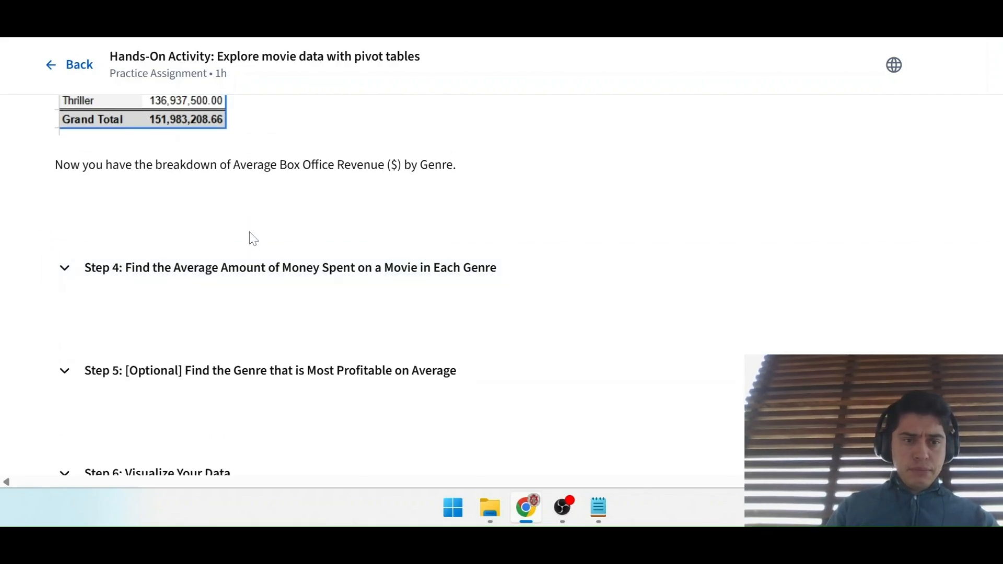
click(257, 21)
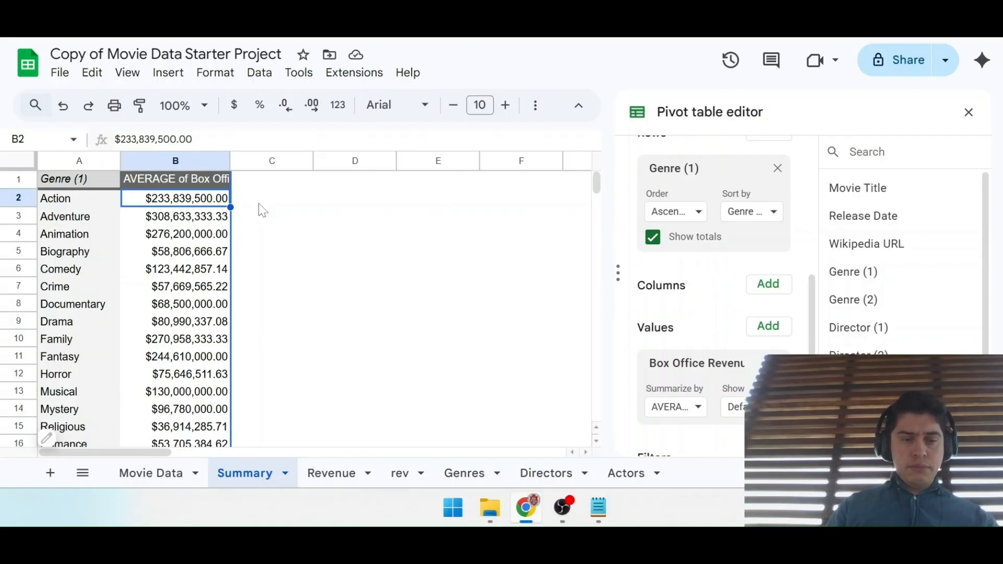
click(246, 21)
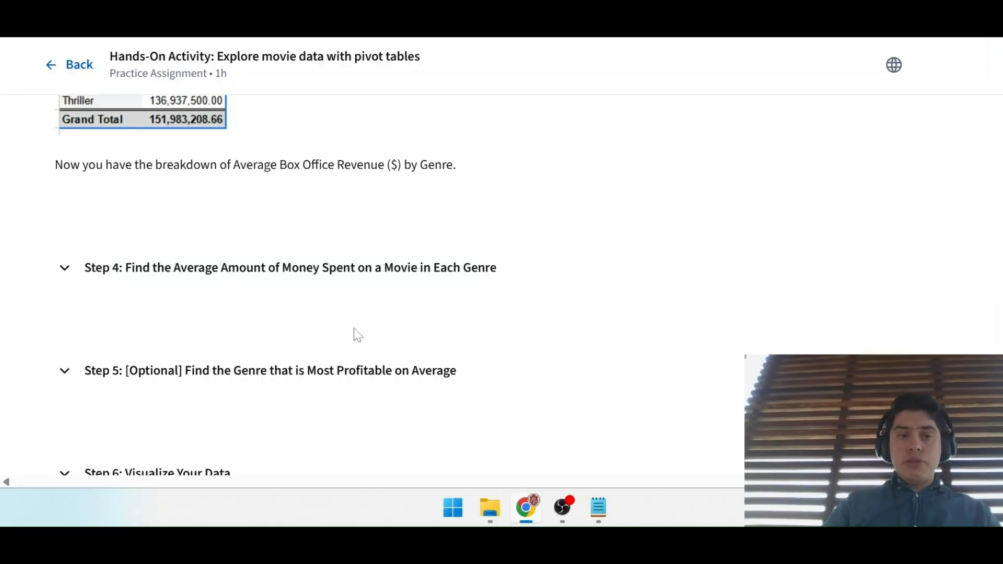
click(183, 32)
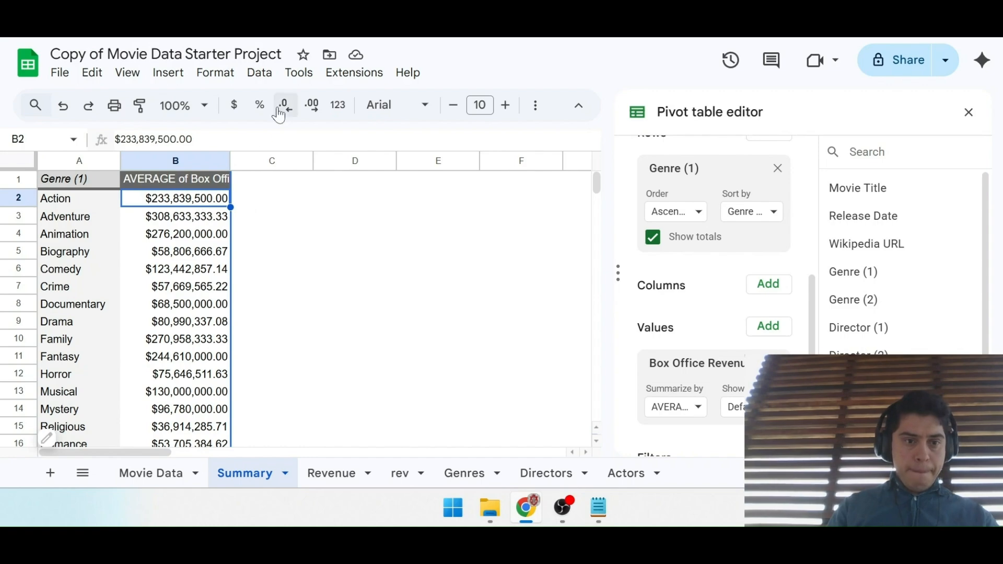
Expand Step 4 of the Coursera activity and read its instructions and reference table for the average budget per genre.
click(105, 31)
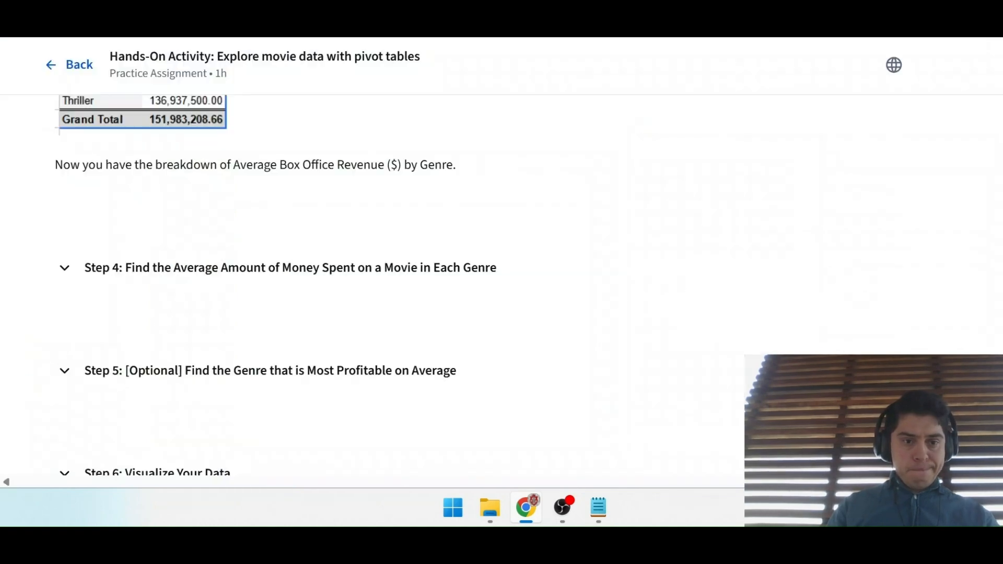
click(201, 267)
scroll(317, 296, down, 2)
scroll(317, 296, down, 3)
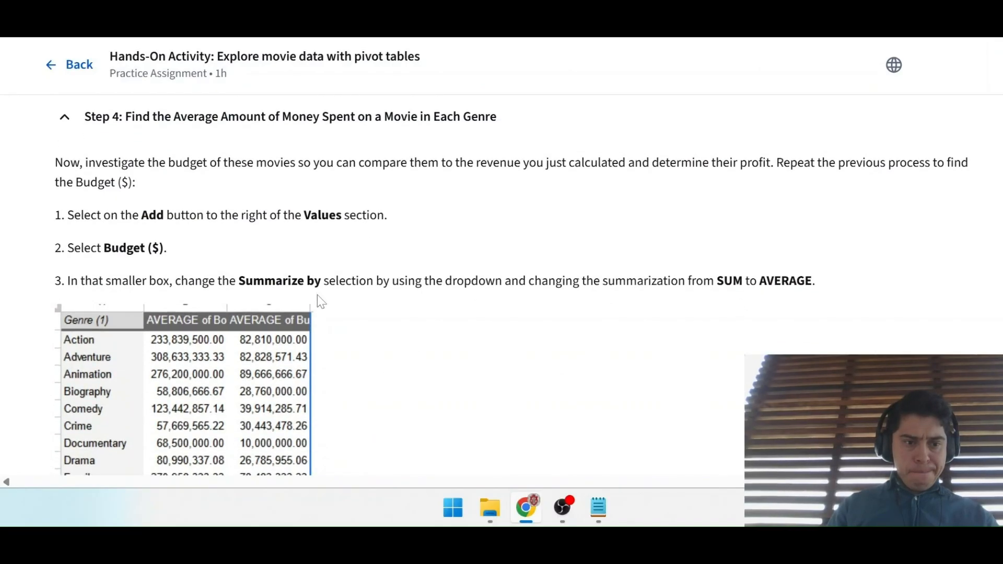
scroll(317, 295, up, 1)
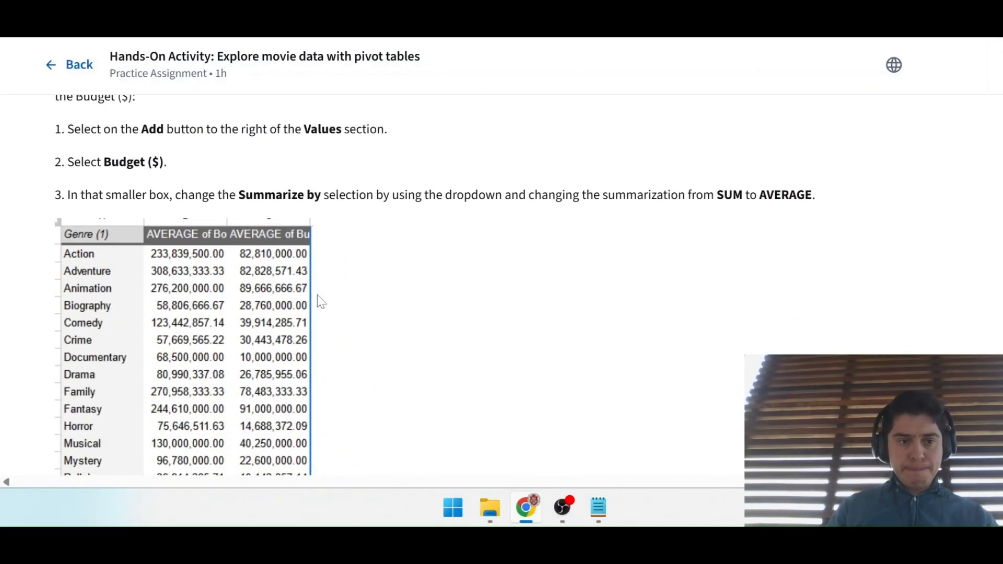
scroll(324, 252, up, 2)
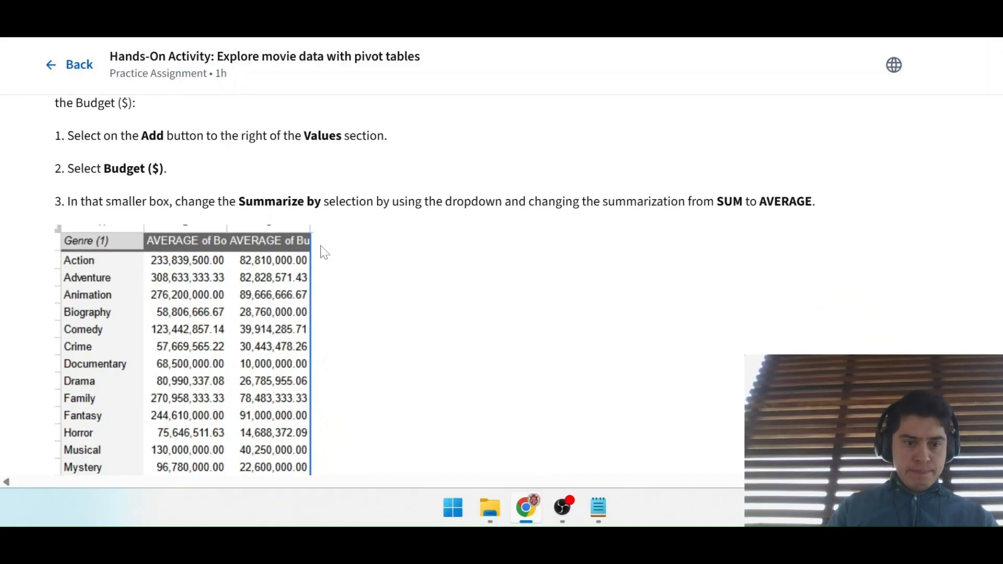
scroll(325, 252, up, 2)
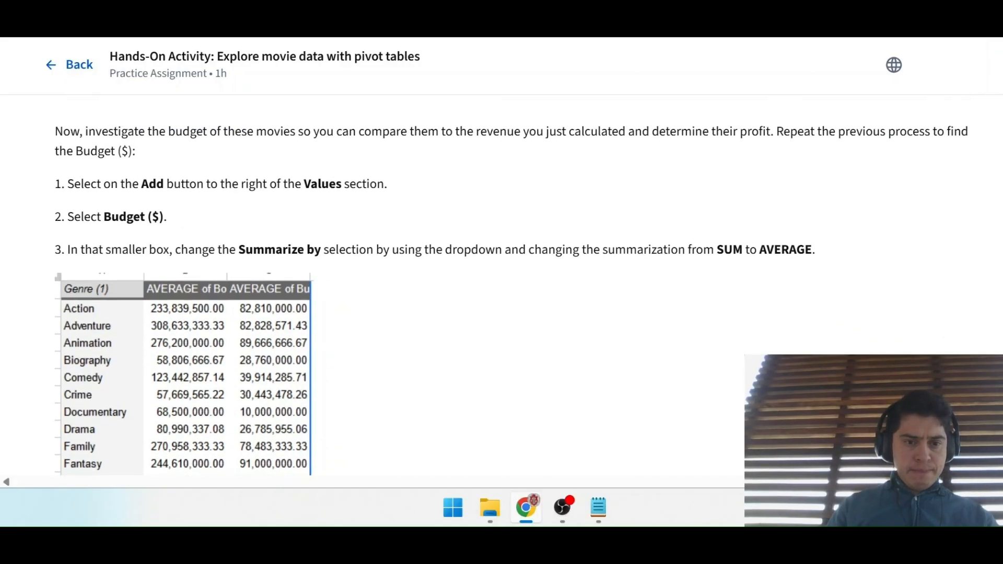
scroll(320, 251, up, 1)
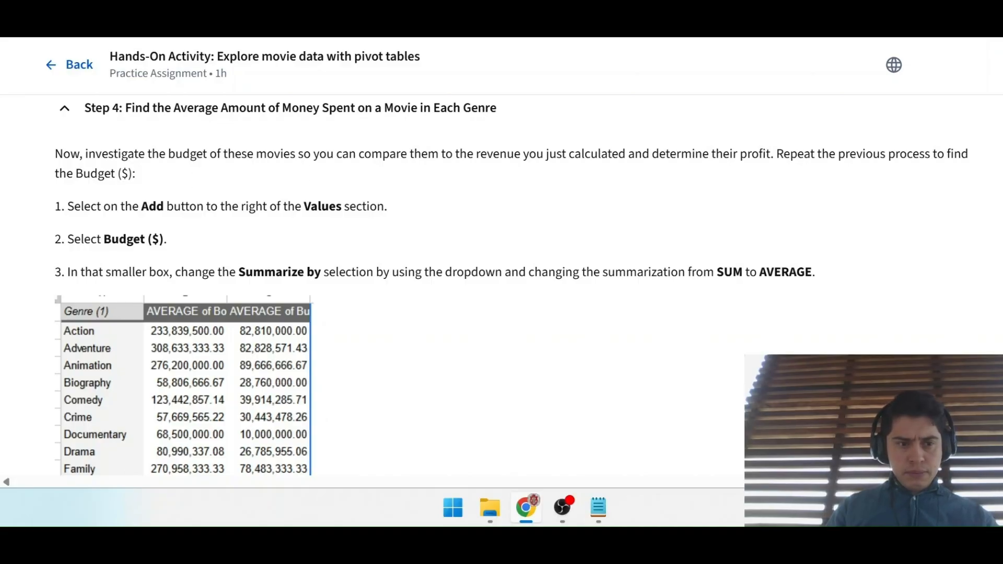
scroll(201, 202, down, 2)
scroll(202, 203, down, 3)
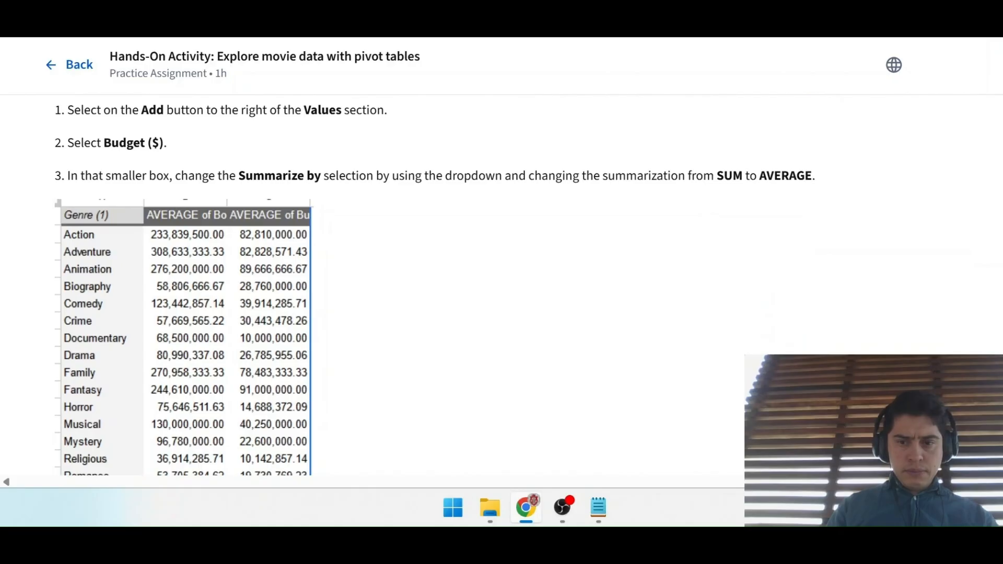
scroll(284, 223, down, 1)
scroll(285, 223, up, 1)
scroll(285, 222, down, 1)
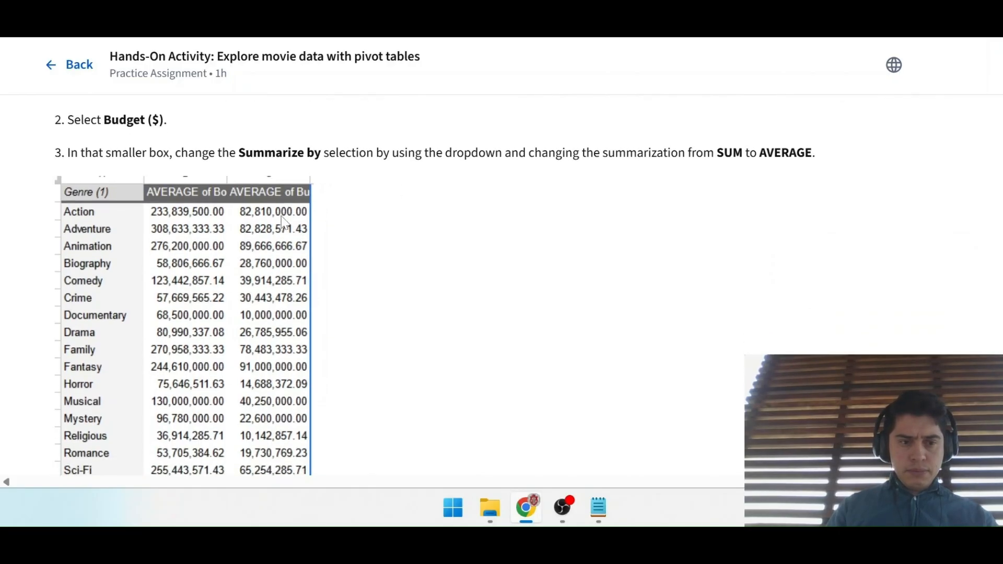
scroll(283, 223, up, 1)
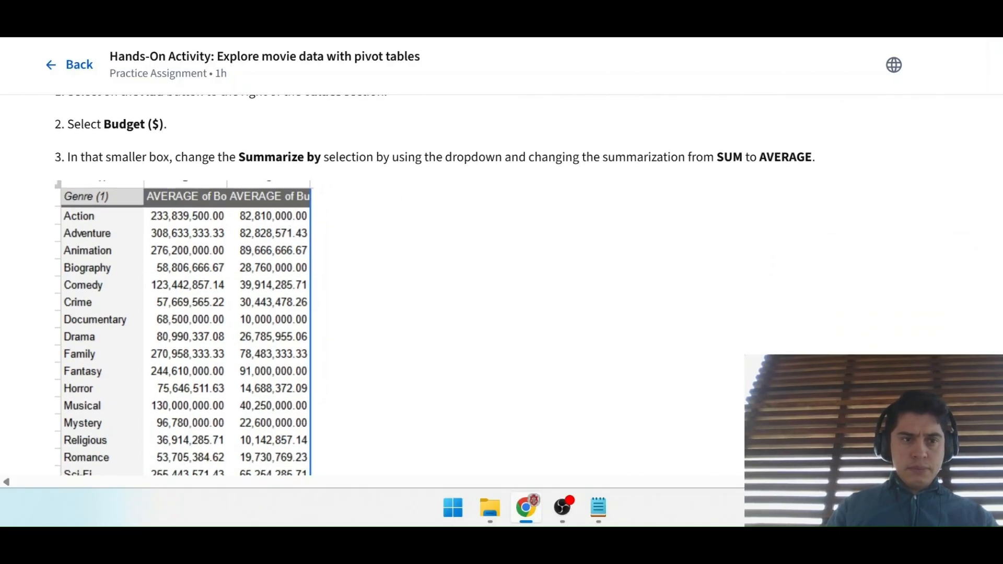
Add Budget ($) to the values of the Summary pivot table and summarize it by AVERAGE.
key(ctrl+Tab)
scroll(680, 277, down, 1)
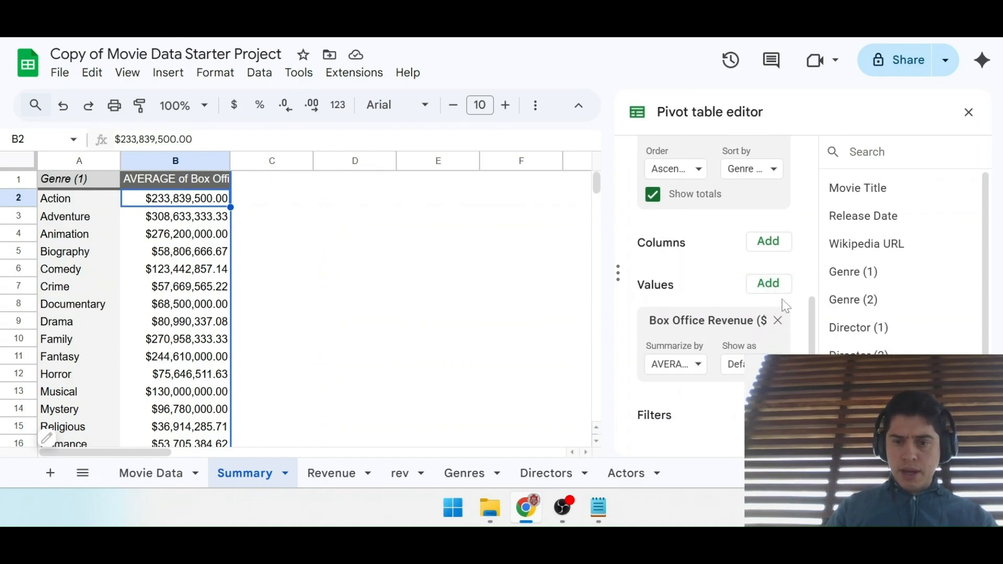
click(769, 283)
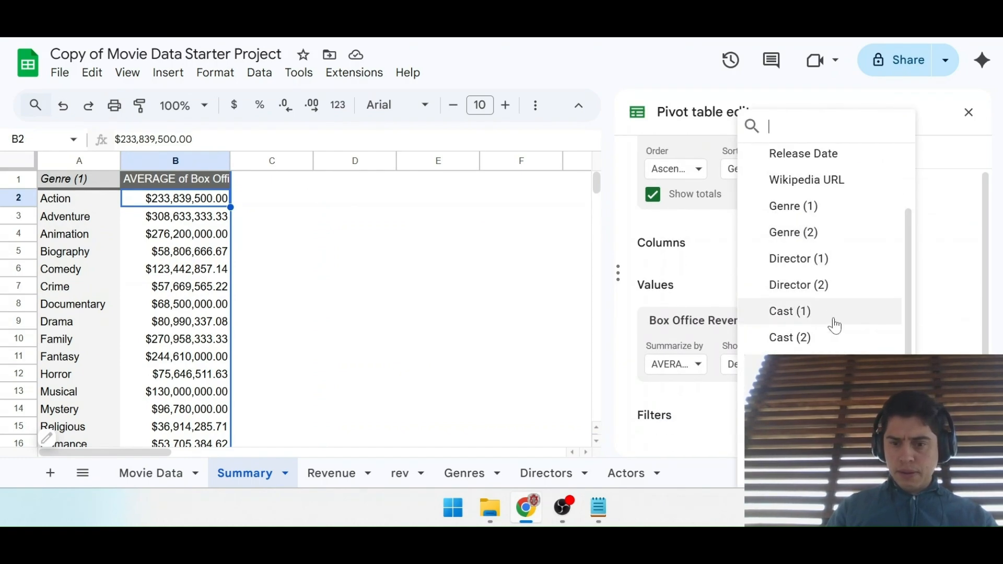
click(805, 442)
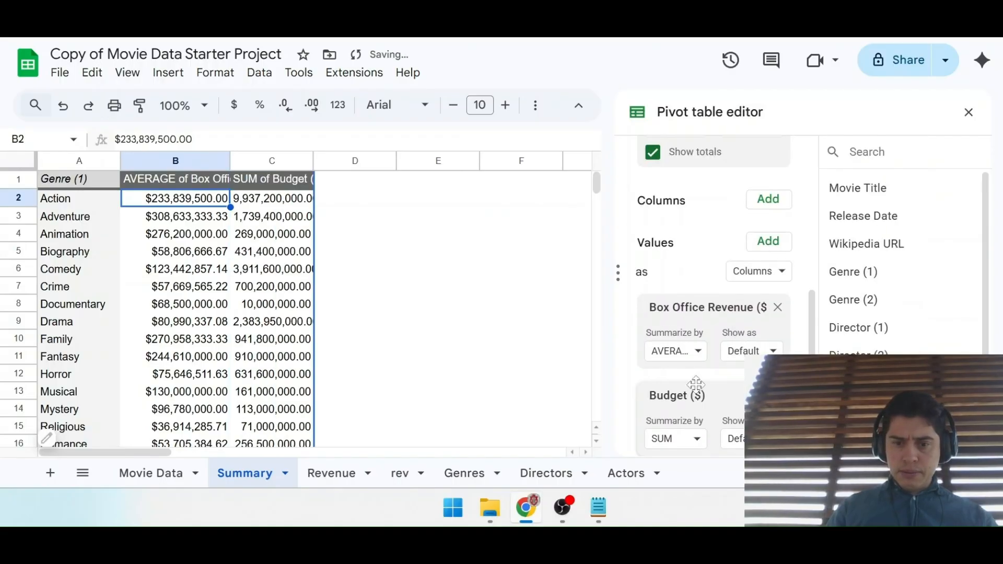
click(692, 440)
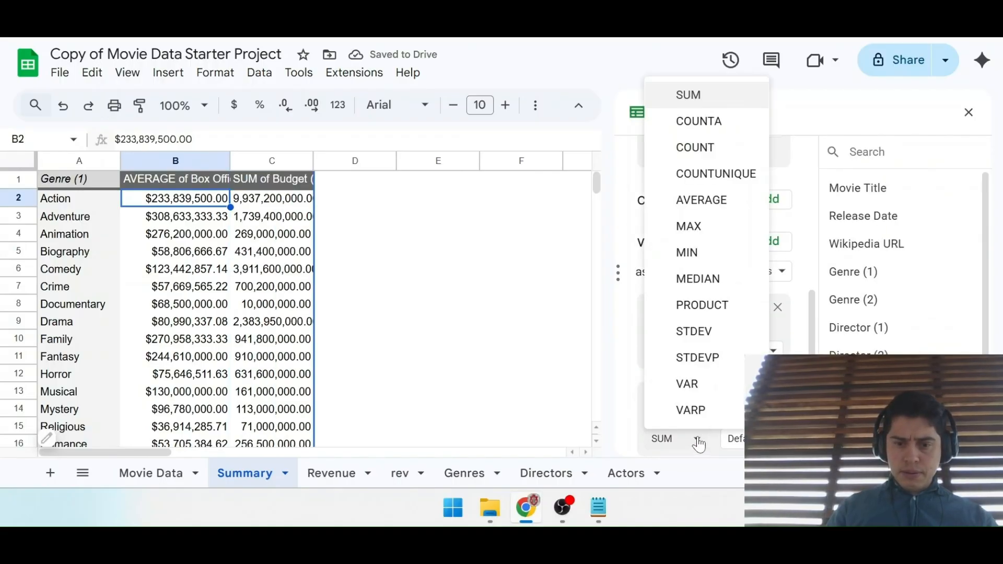
click(713, 202)
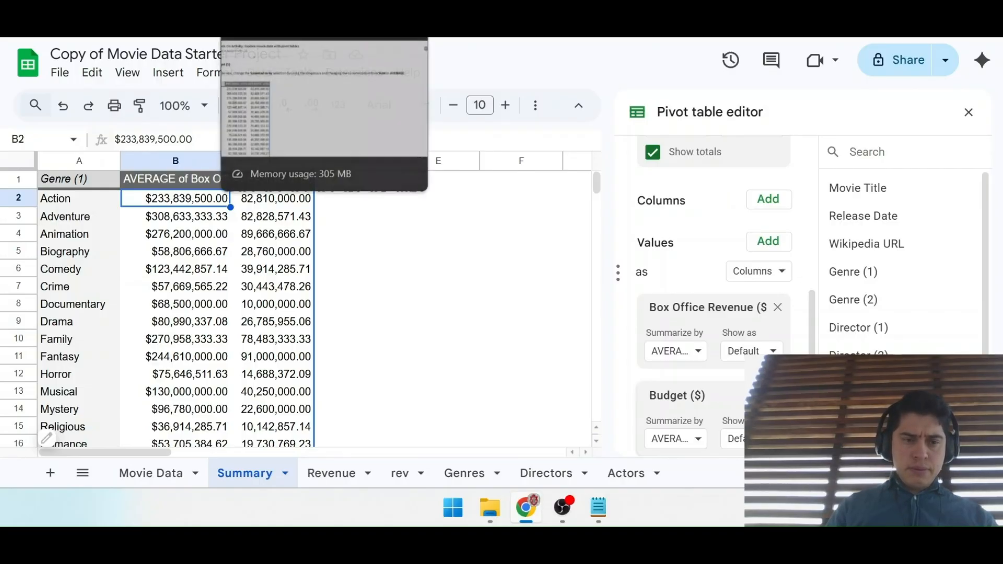
Compare the Summary pivot table's average budgets and Grand Total with the reference table in Step 4 of the Coursera activity.
click(271, 21)
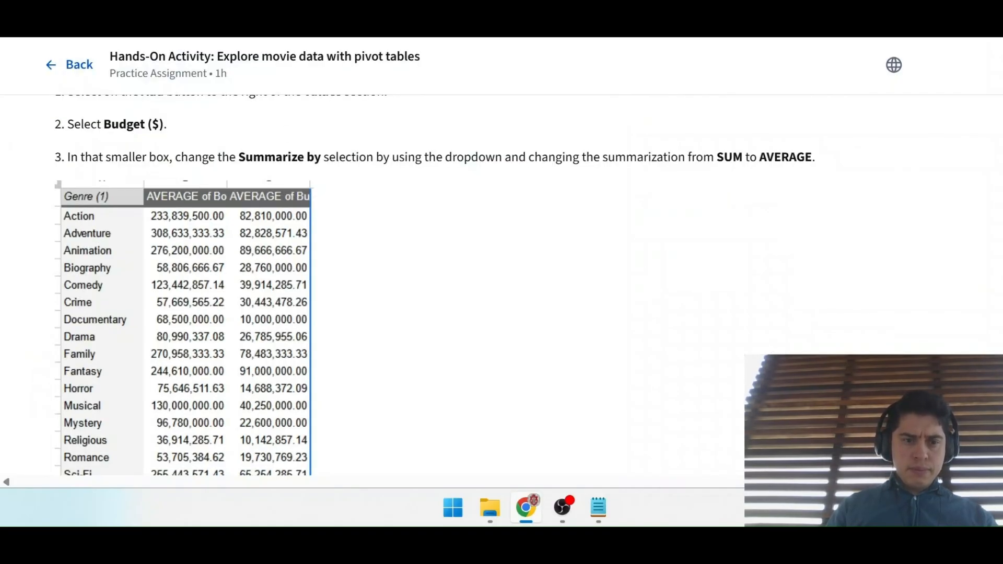
scroll(286, 243, down, 3)
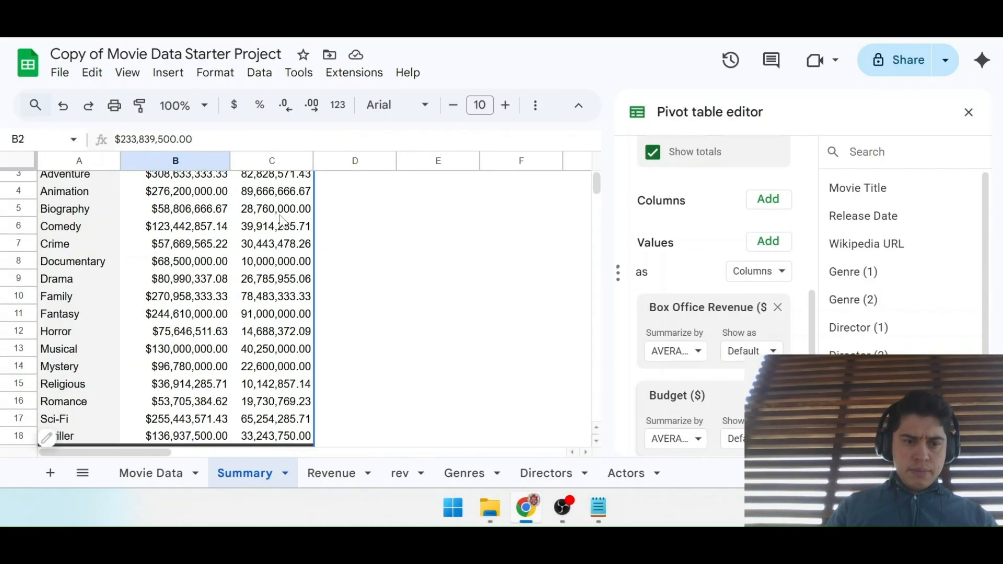
scroll(276, 218, down, 3)
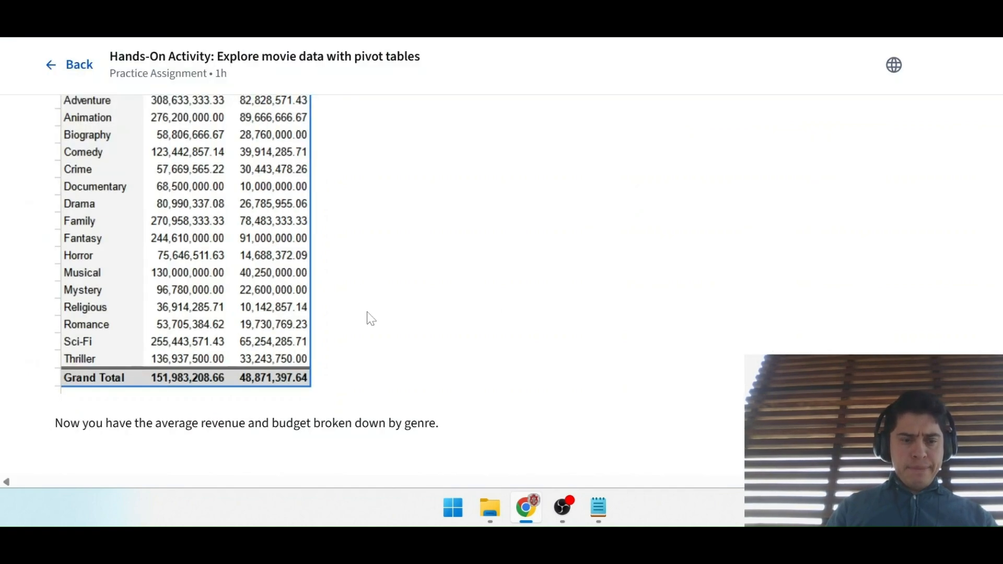
scroll(439, 358, down, 3)
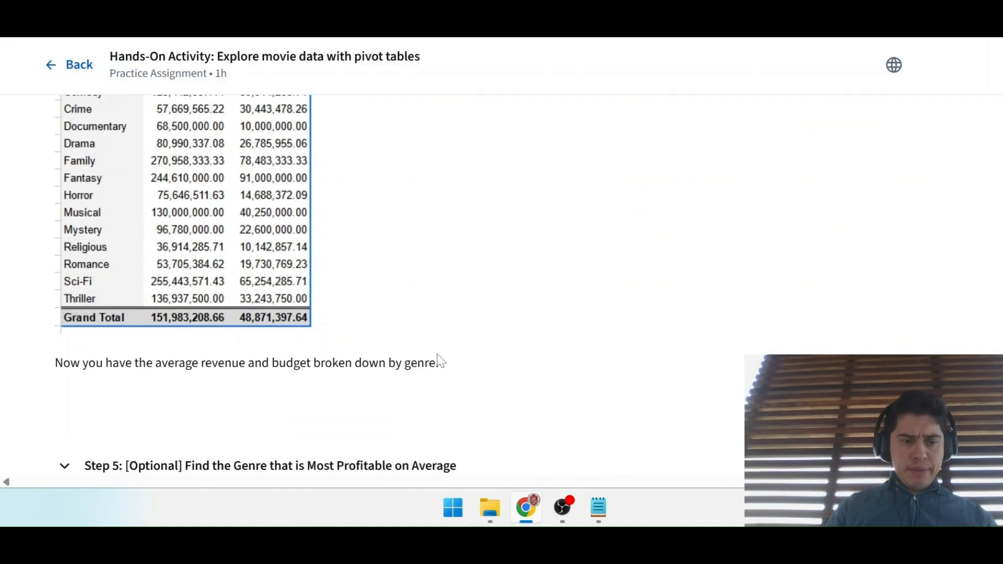
scroll(440, 360, up, 3)
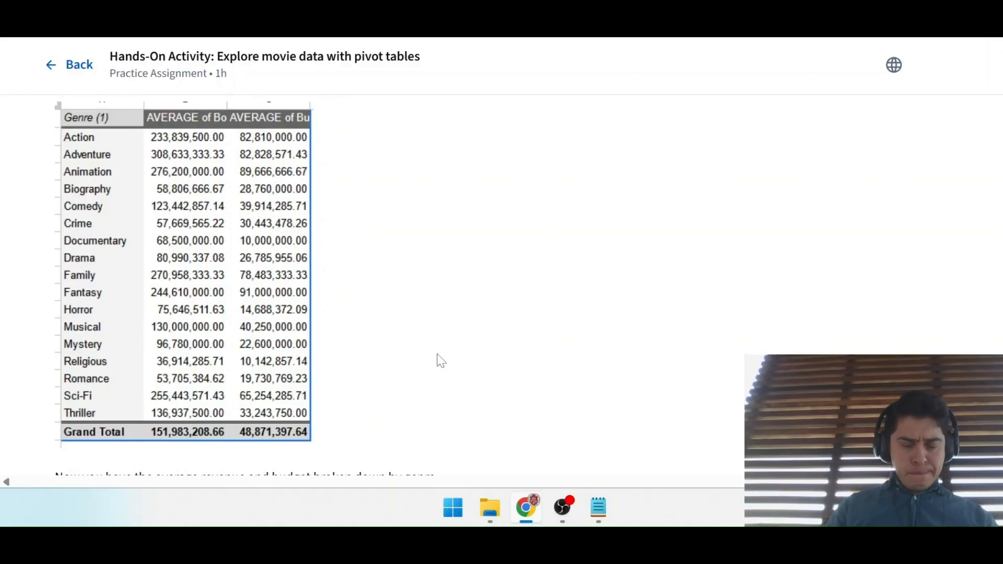
scroll(440, 360, down, 3)
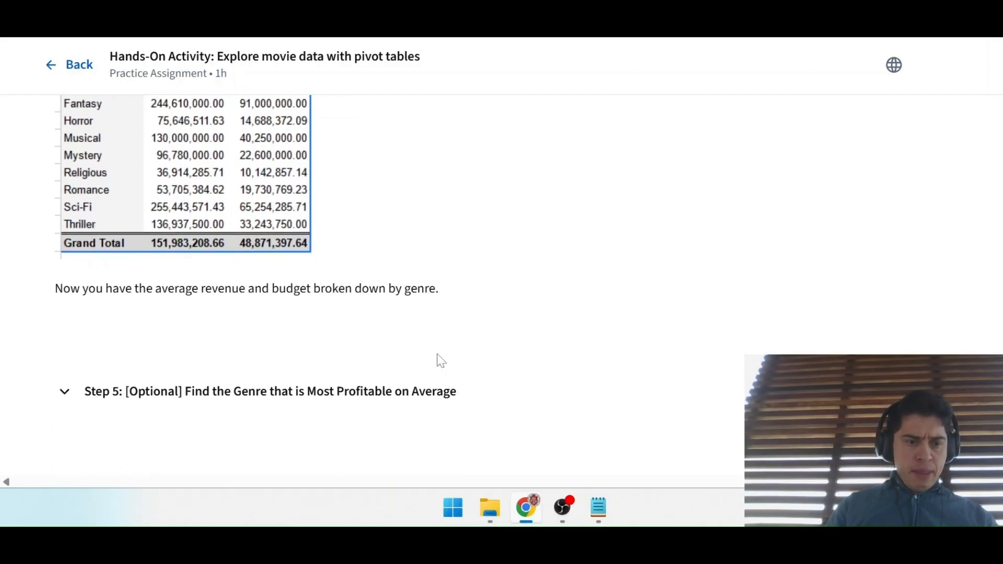
scroll(140, 308, down, 1)
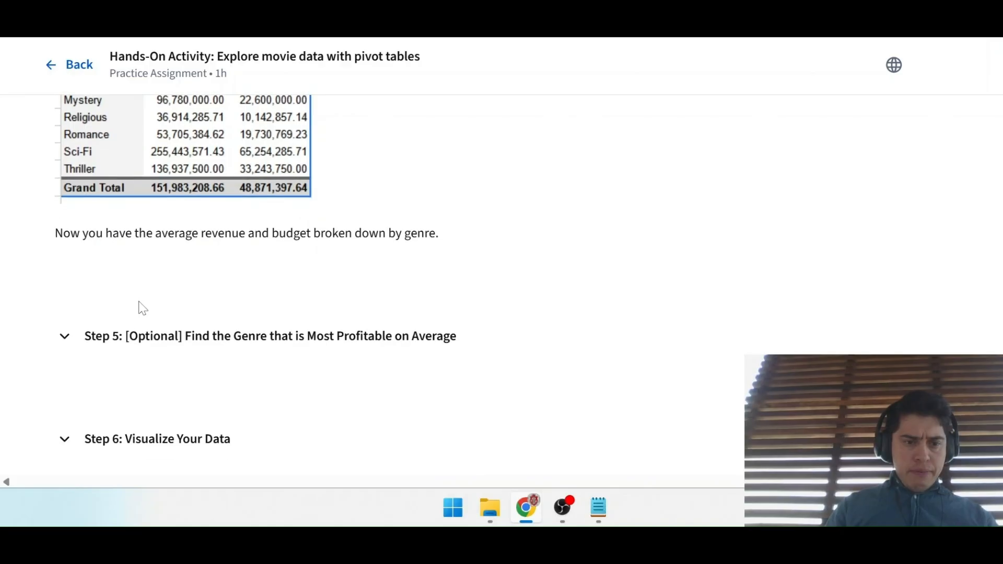
scroll(339, 282, down, 1)
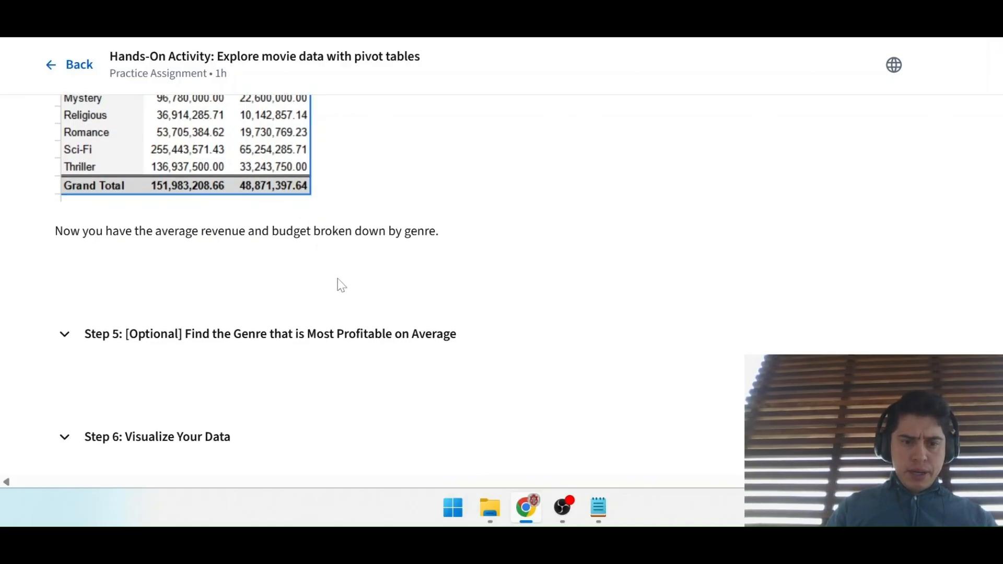
scroll(163, 265, down, 1)
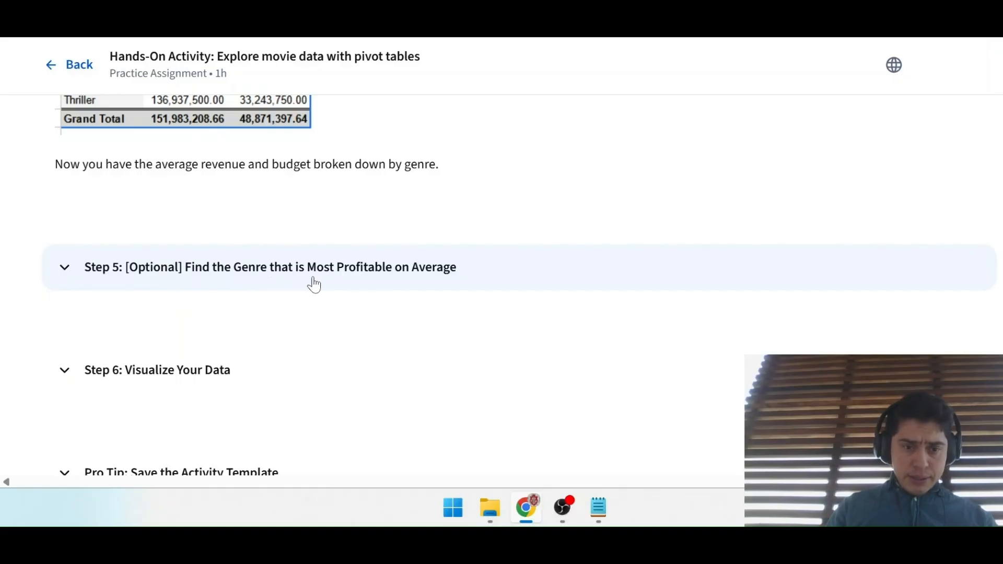
scroll(417, 284, up, 1)
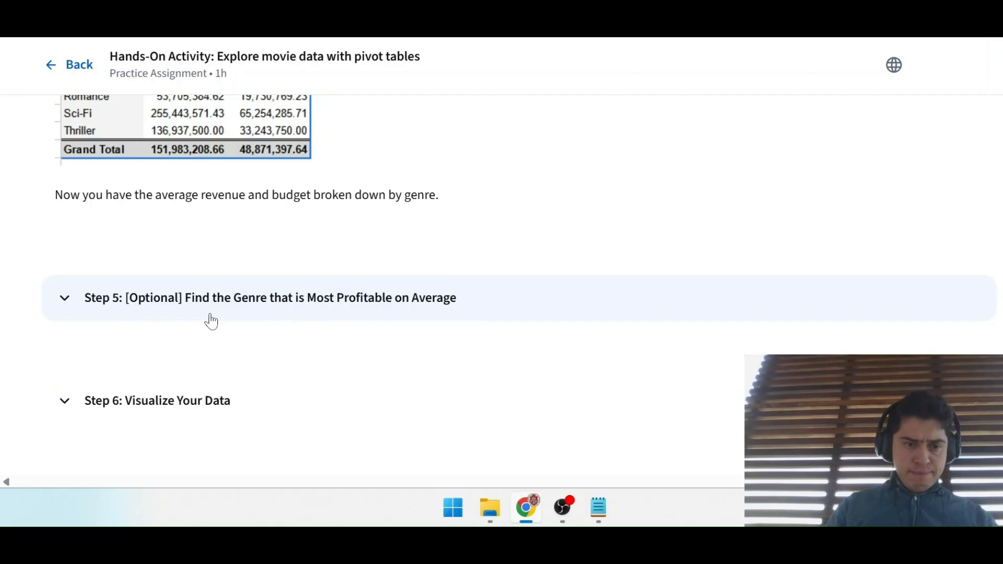
click(314, 16)
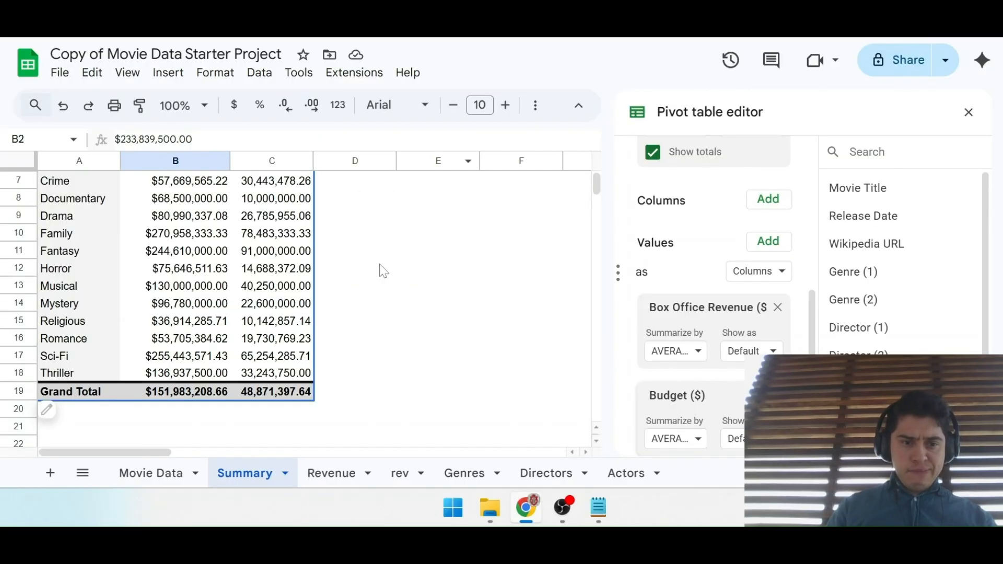
scroll(383, 271, up, 3)
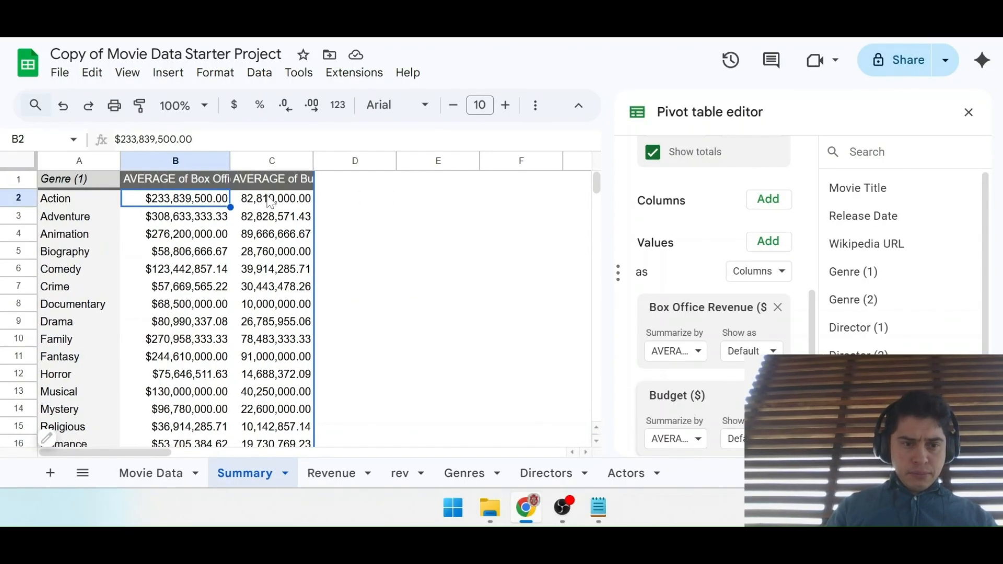
Review the Summary pivot table's data range, suggestions, row and value settings, including the sort options for Genre (1).
click(270, 201)
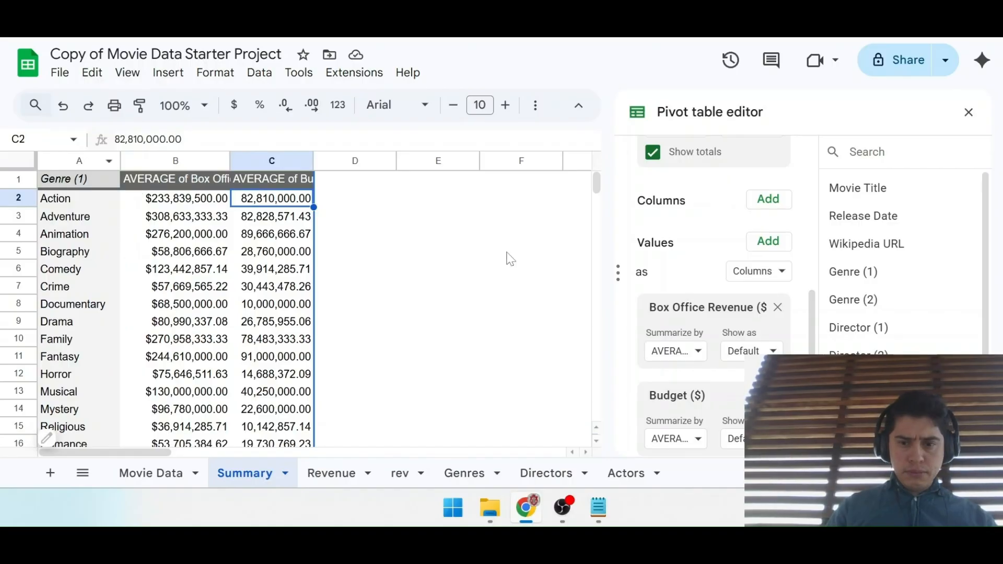
scroll(699, 308, down, 1)
scroll(699, 312, down, 1)
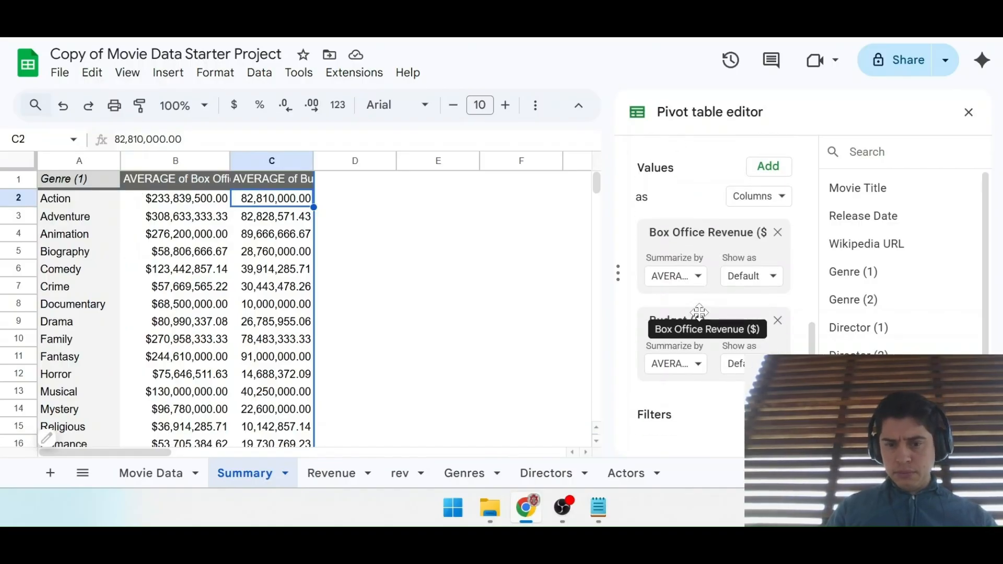
scroll(699, 312, up, 5)
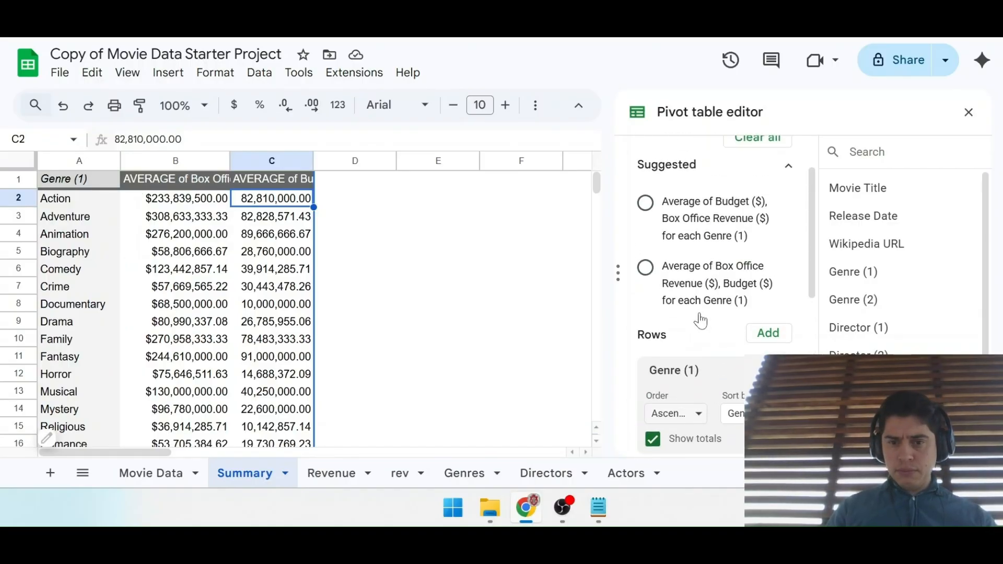
scroll(700, 319, up, 2)
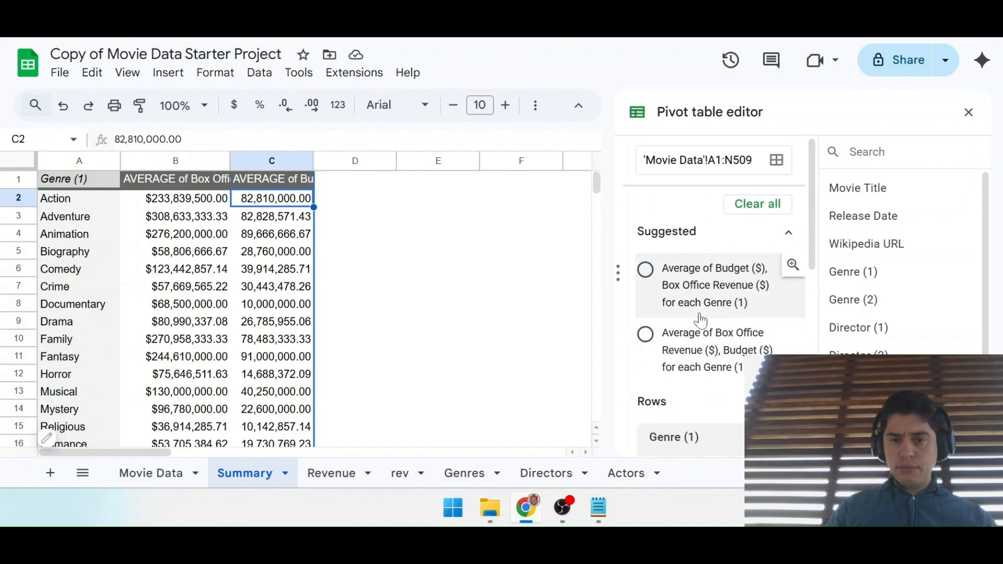
scroll(700, 316, down, 10)
scroll(699, 312, down, 4)
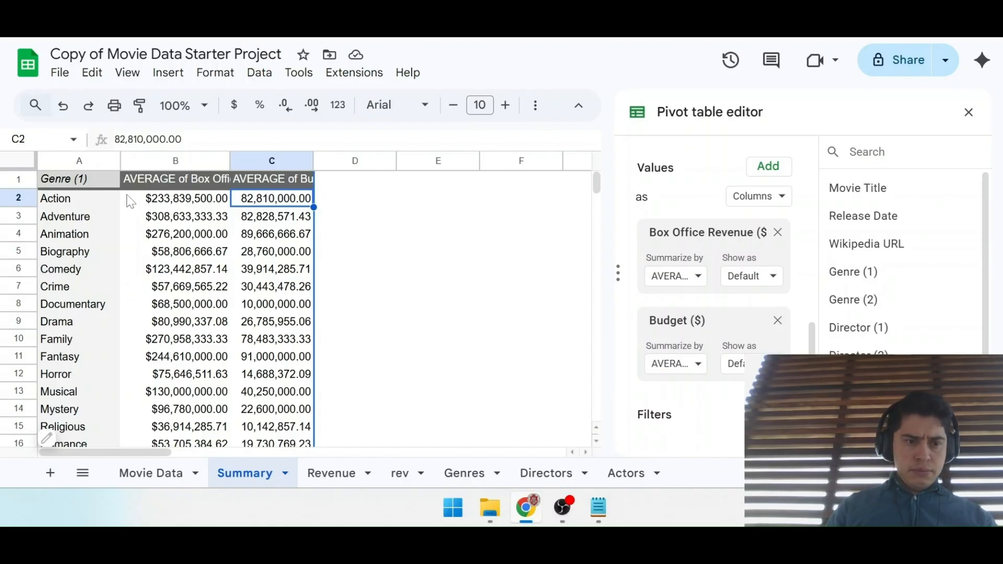
scroll(721, 269, up, 12)
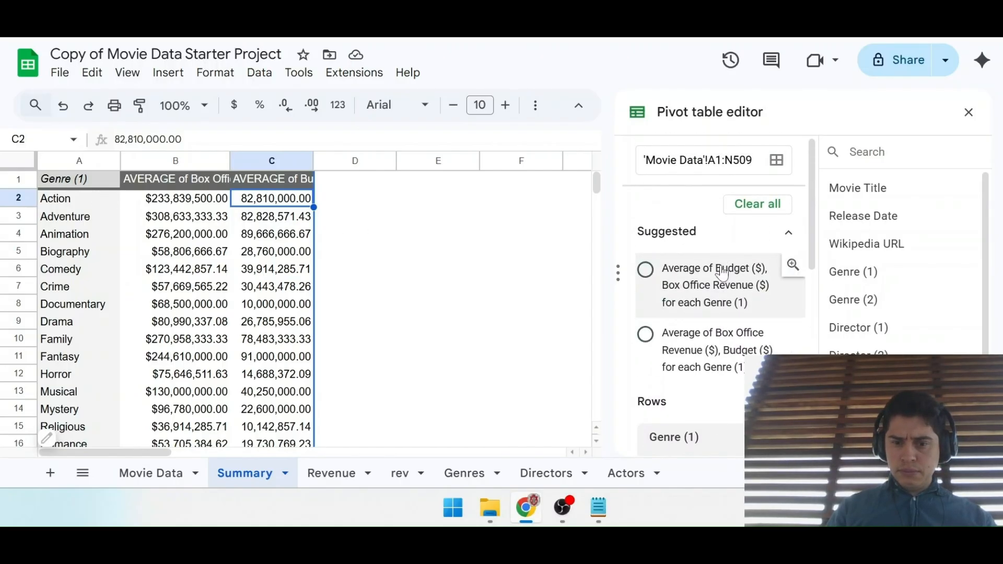
scroll(722, 272, down, 5)
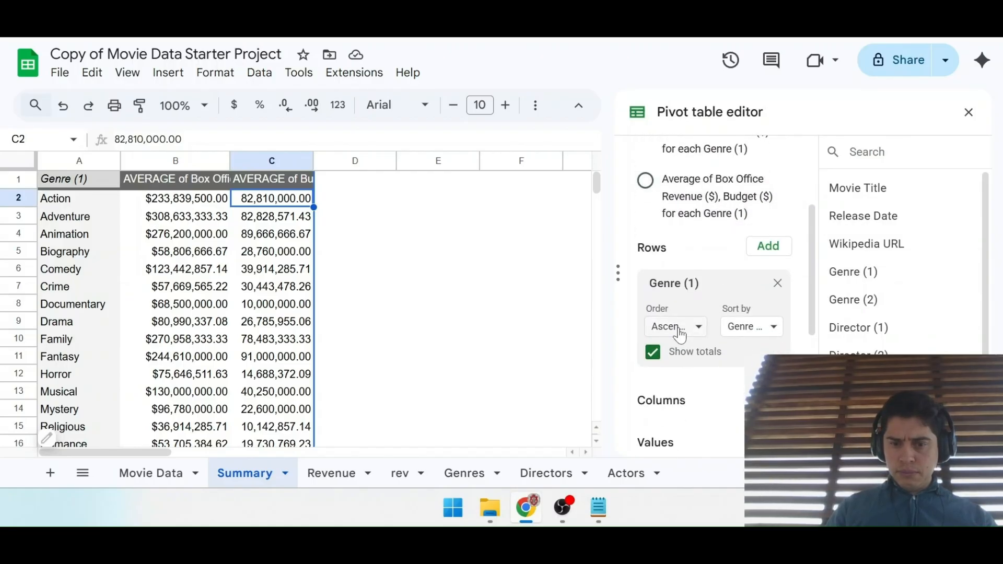
click(772, 329)
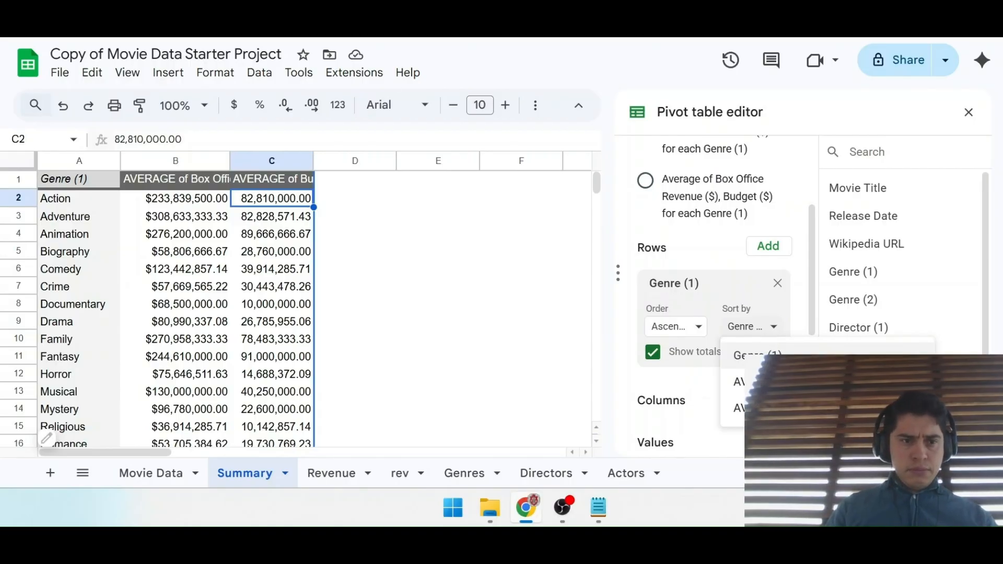
Widen columns B and C of the Summary sheet to make room for the average revenue and budget headers.
drag(228, 158, 260, 158)
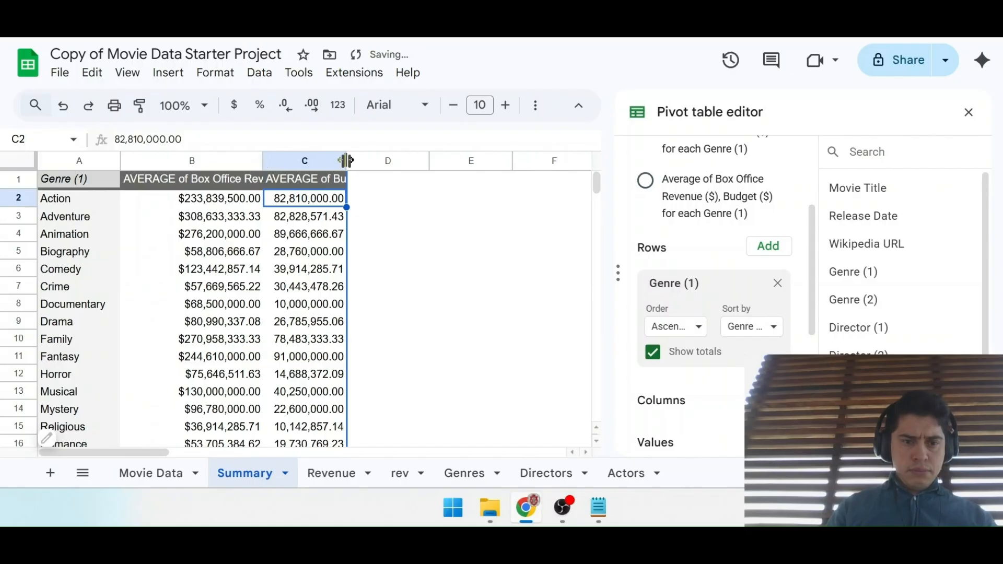
drag(346, 160, 401, 159)
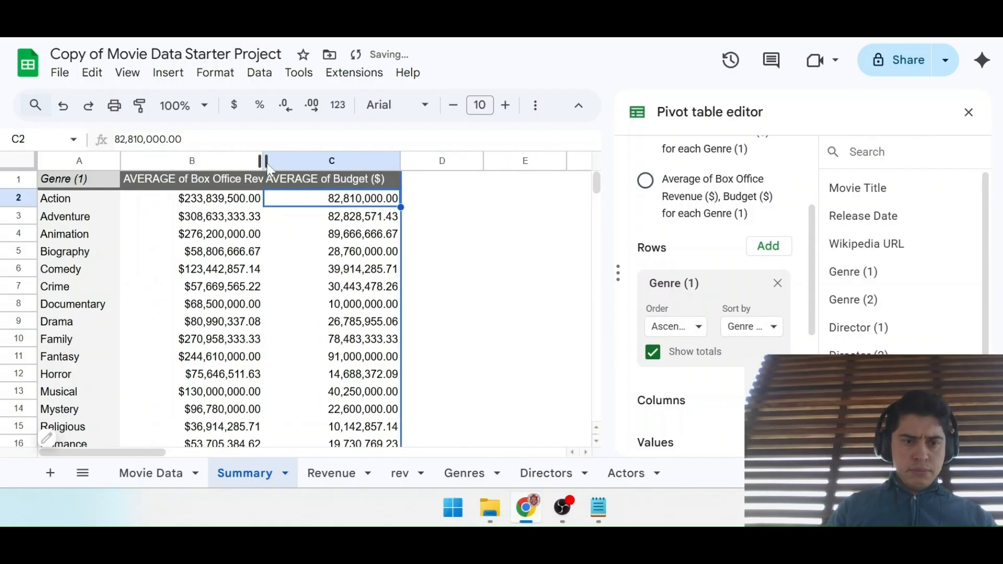
drag(264, 160, 293, 160)
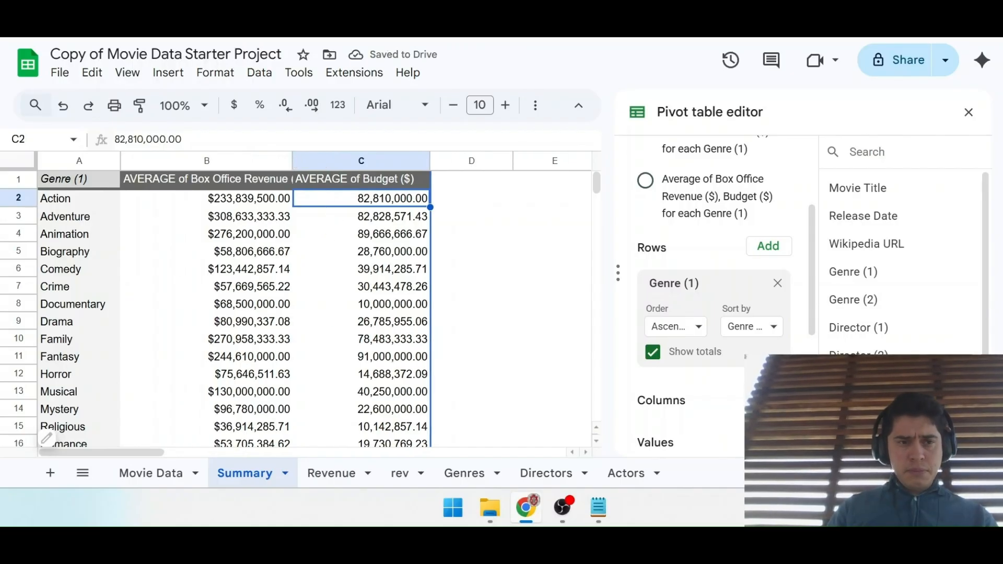
Switch to the Coursera activity and review the Step 4 reference table of average revenue and budget per genre.
key(ctrl+Tab)
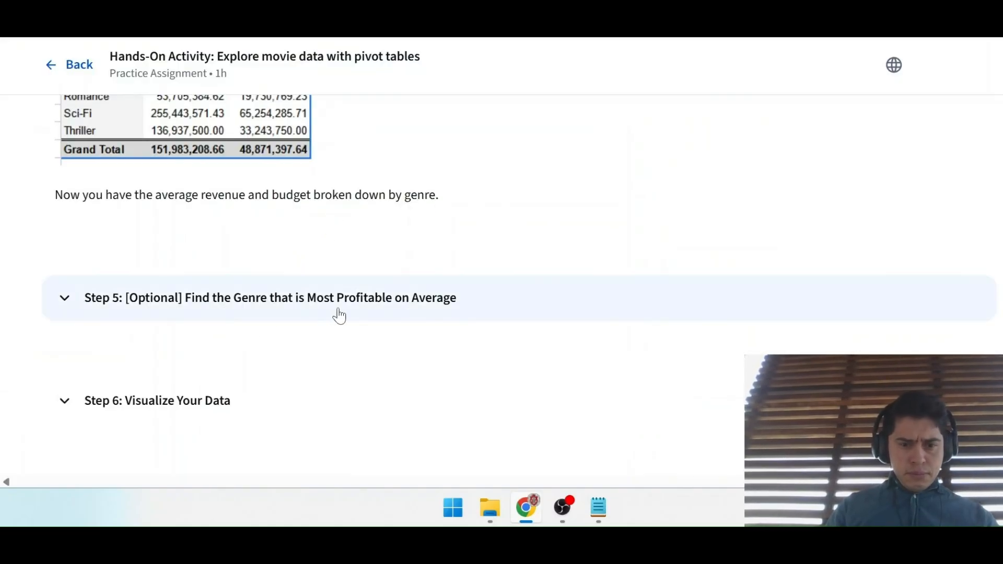
scroll(380, 318, up, 6)
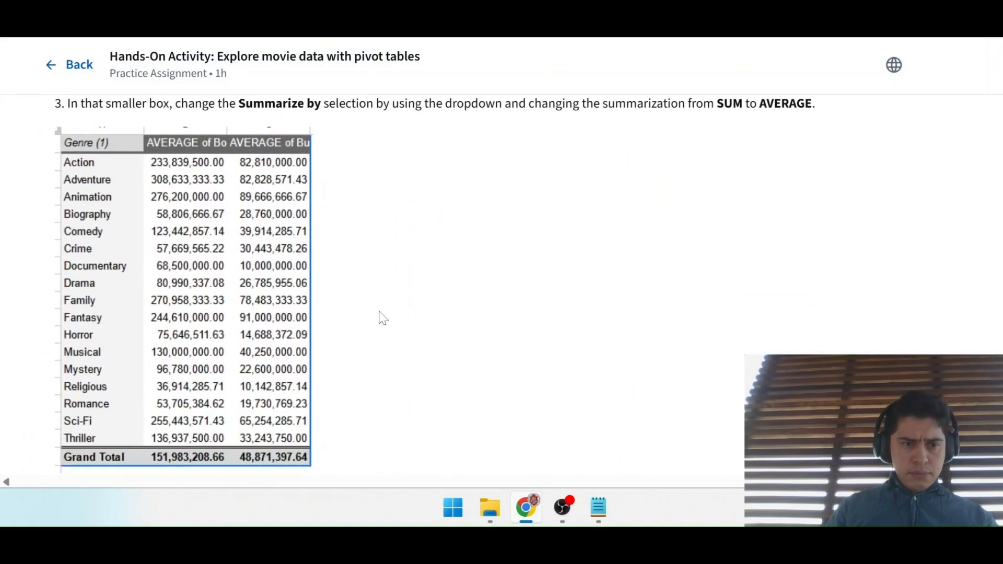
scroll(383, 318, down, 5)
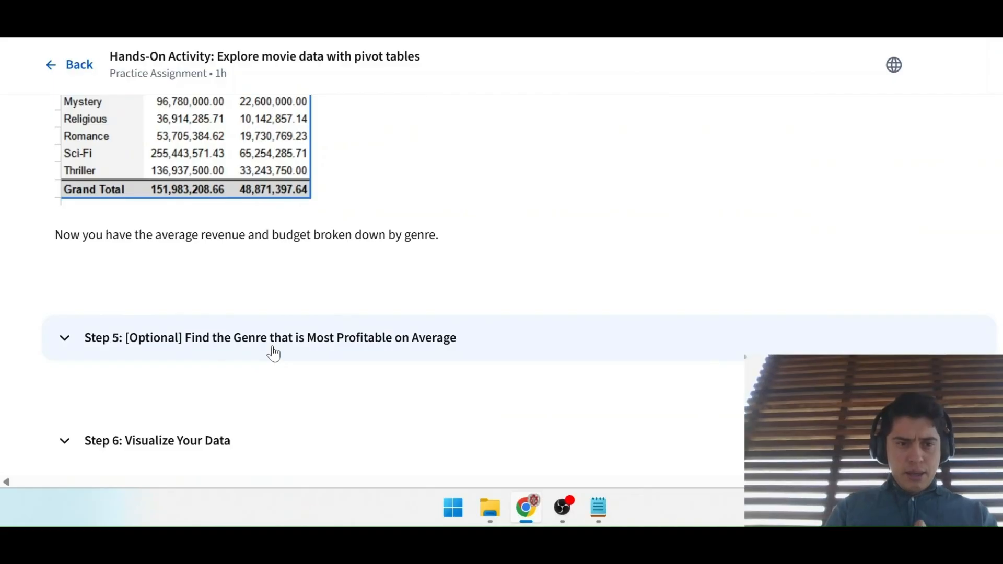
scroll(394, 271, up, 1)
scroll(394, 275, down, 1)
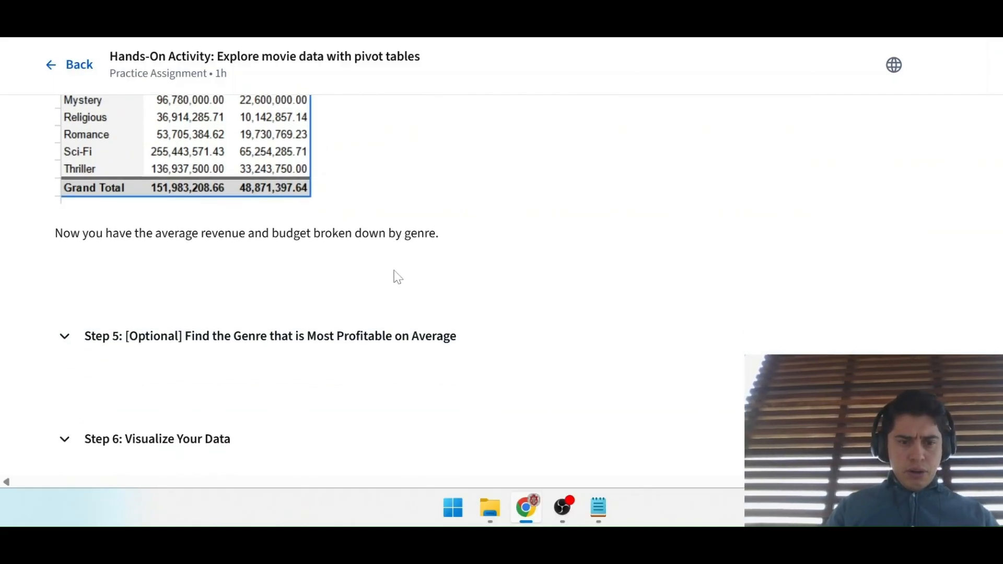
scroll(381, 358, up, 1)
scroll(382, 357, down, 1)
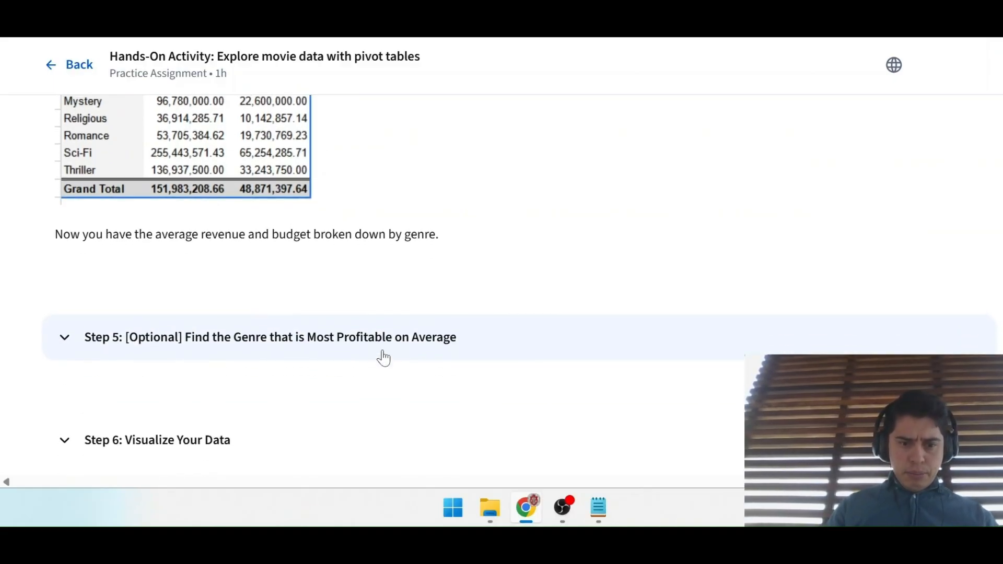
scroll(383, 358, up, 1)
scroll(384, 357, up, 5)
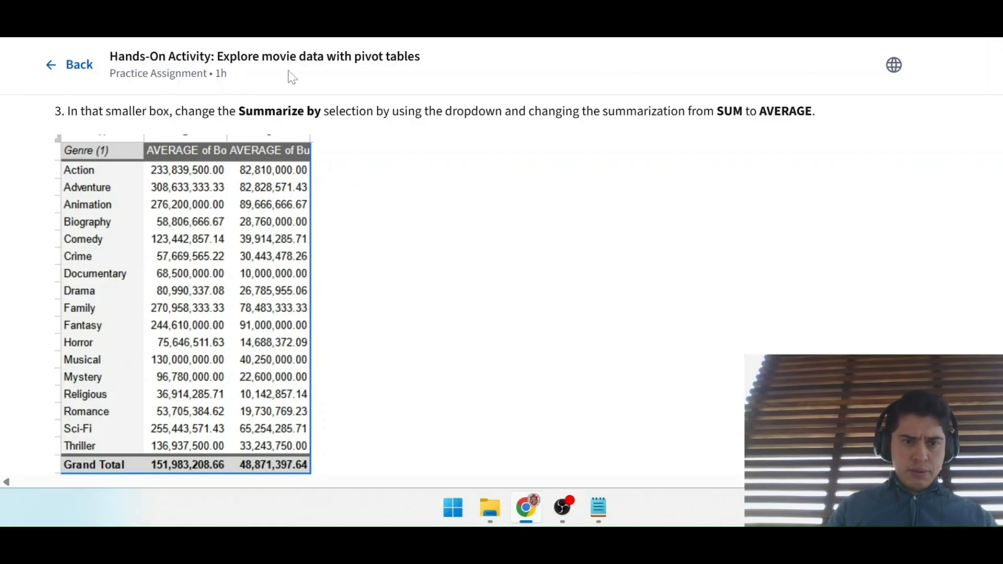
scroll(313, 167, down, 6)
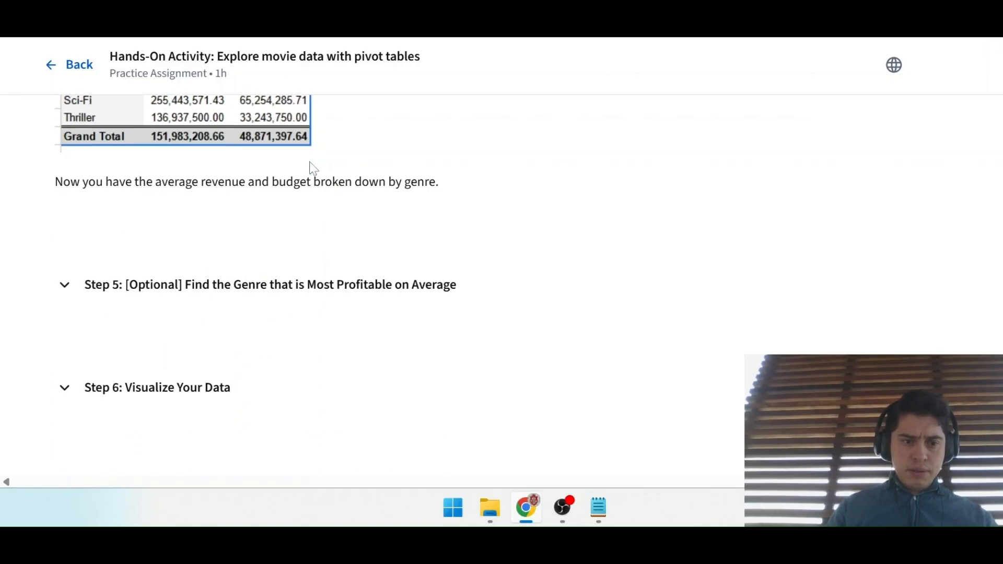
Expand Step 5 of the Coursera activity and read its instructions for calculating profitability in the pivot table.
click(70, 291)
scroll(219, 280, down, 4)
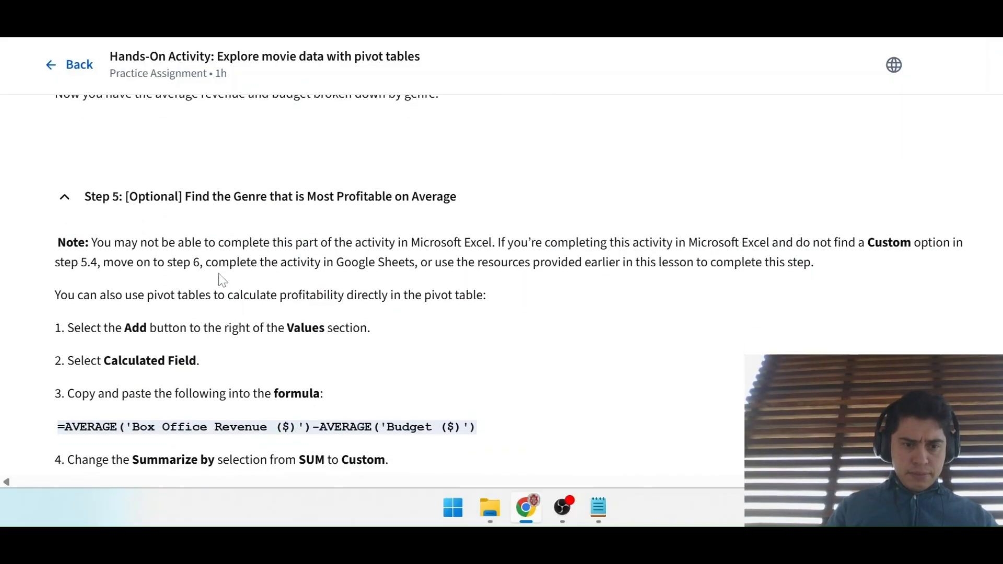
scroll(221, 280, down, 1)
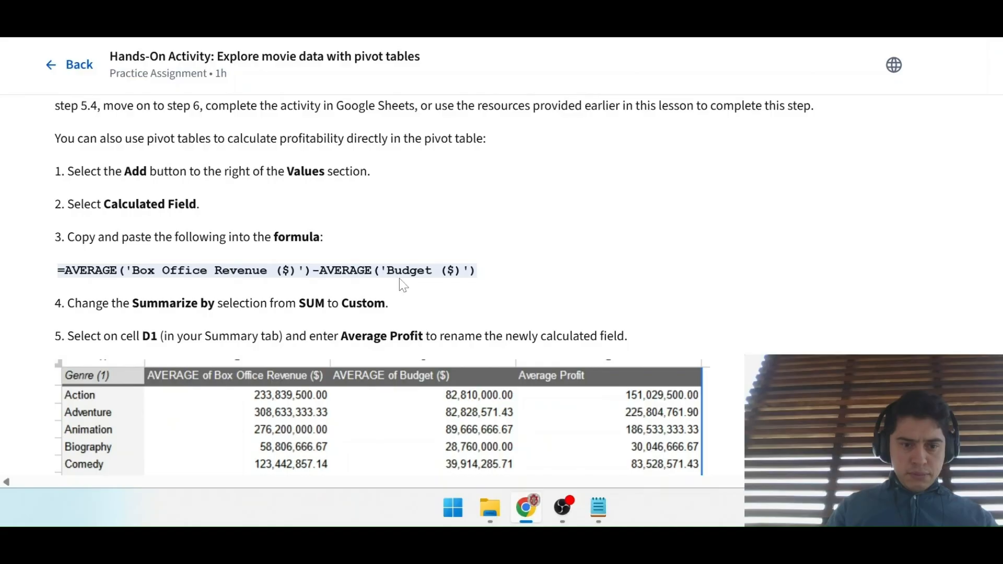
scroll(402, 286, up, 1)
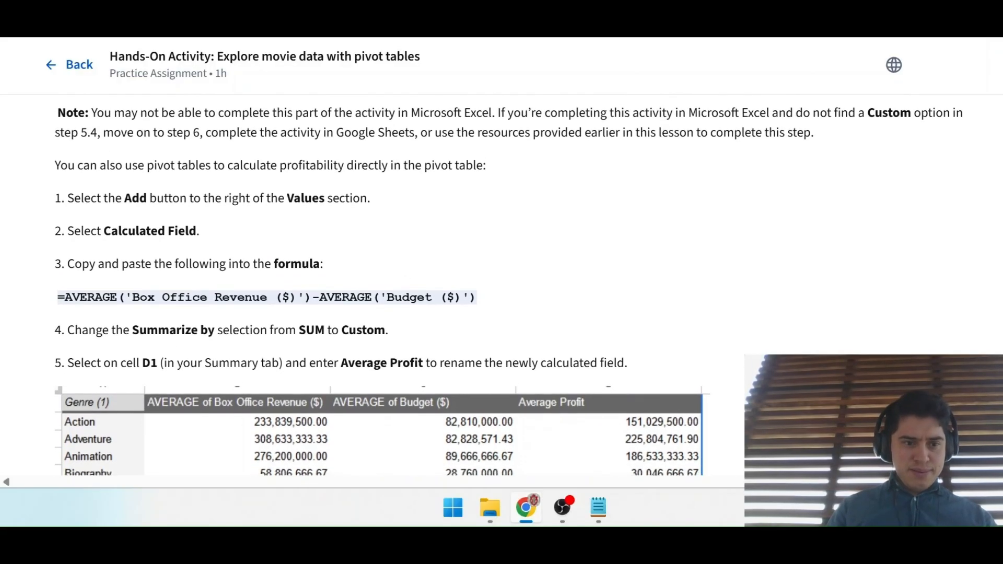
scroll(168, 291, down, 2)
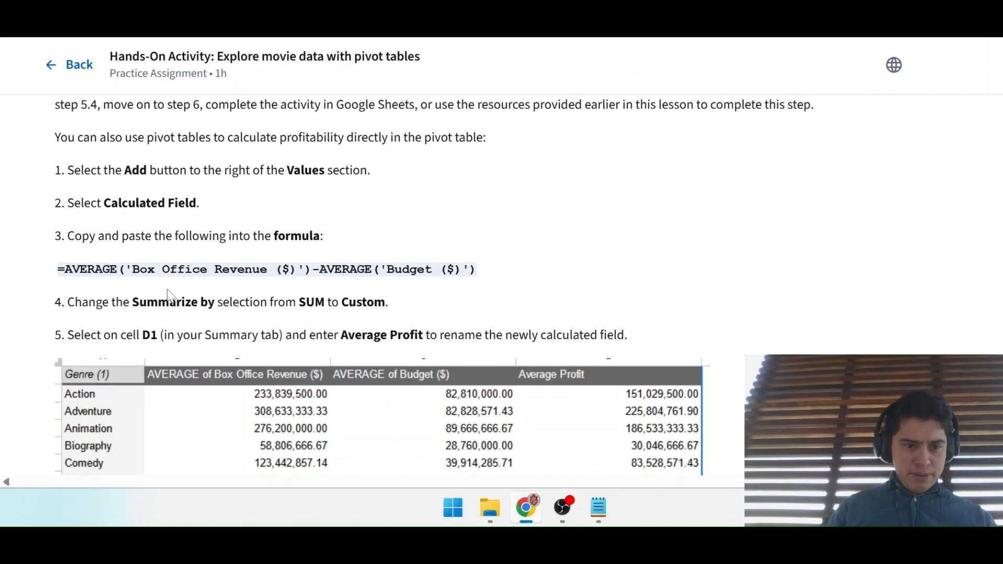
Highlight the formula =AVERAGE('Box Office Revenue ($)')-AVERAGE('Budget ($)') in Step 5 and read the instructions that follow it.
drag(65, 253, 478, 253)
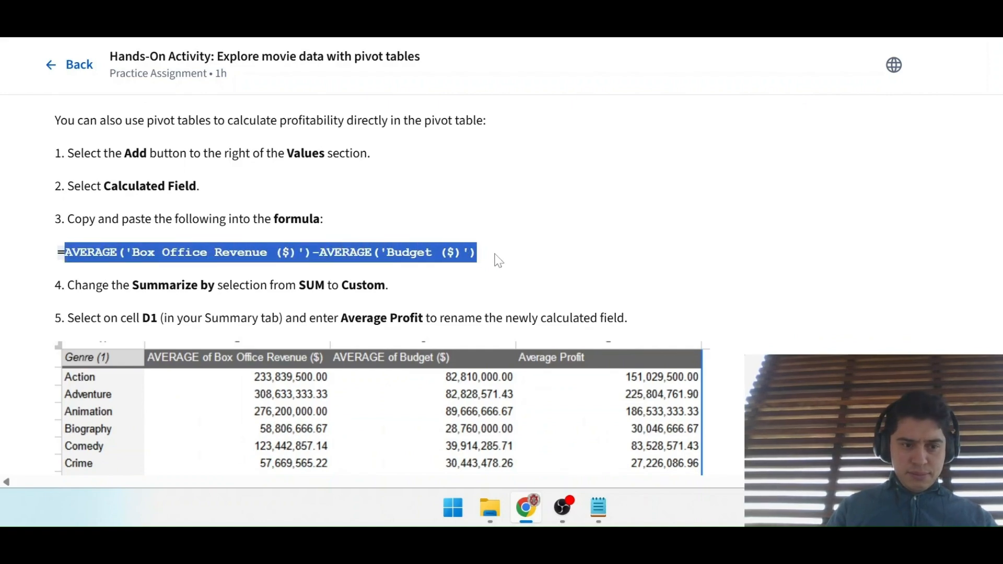
click(495, 255)
drag(56, 252, 489, 251)
click(316, 214)
scroll(316, 214, down, 1)
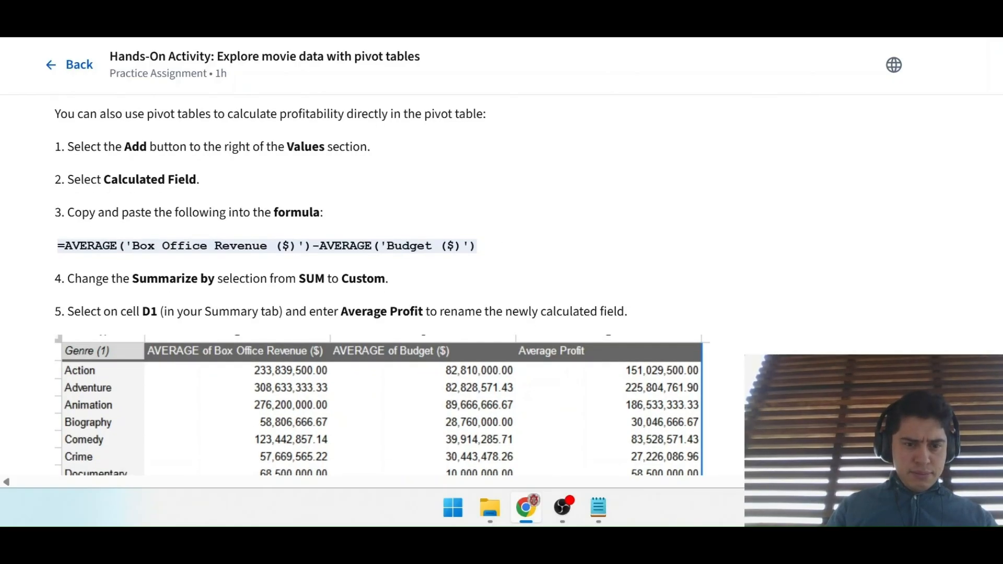
scroll(382, 292, down, 1)
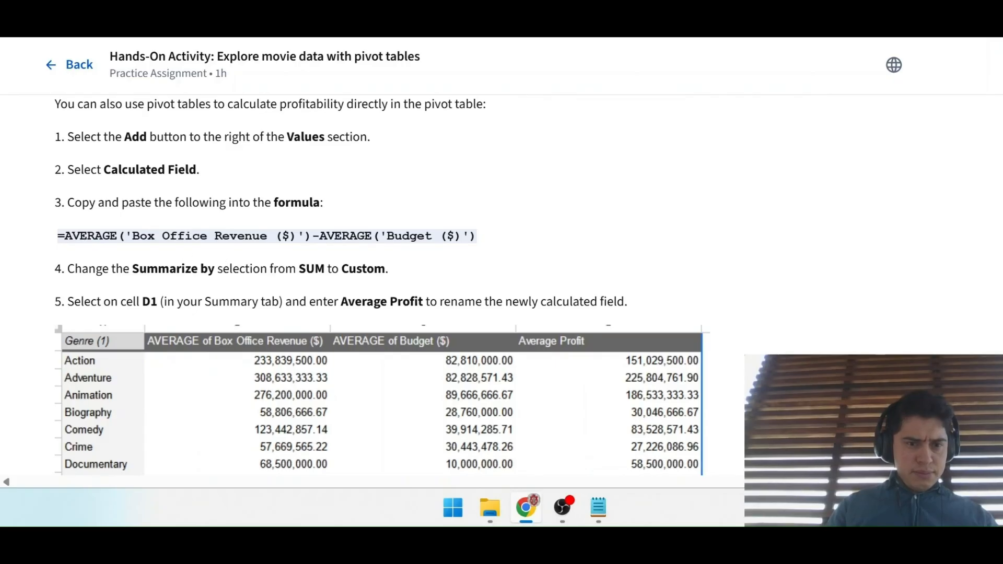
scroll(509, 285, up, 1)
Return to the Summary sheet and add a Calculated Field to the pivot table's values.
key(ctrl+Tab)
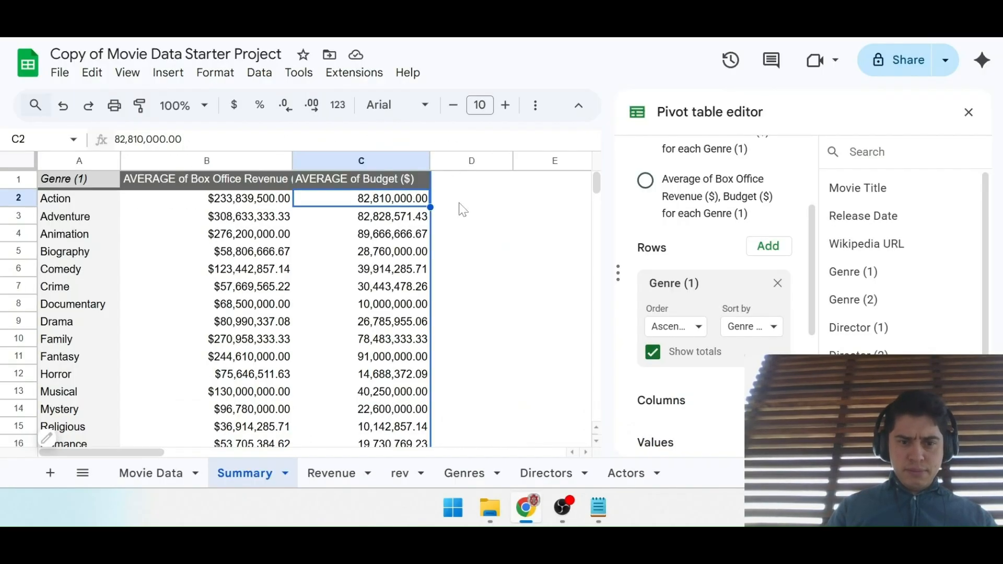
click(458, 201)
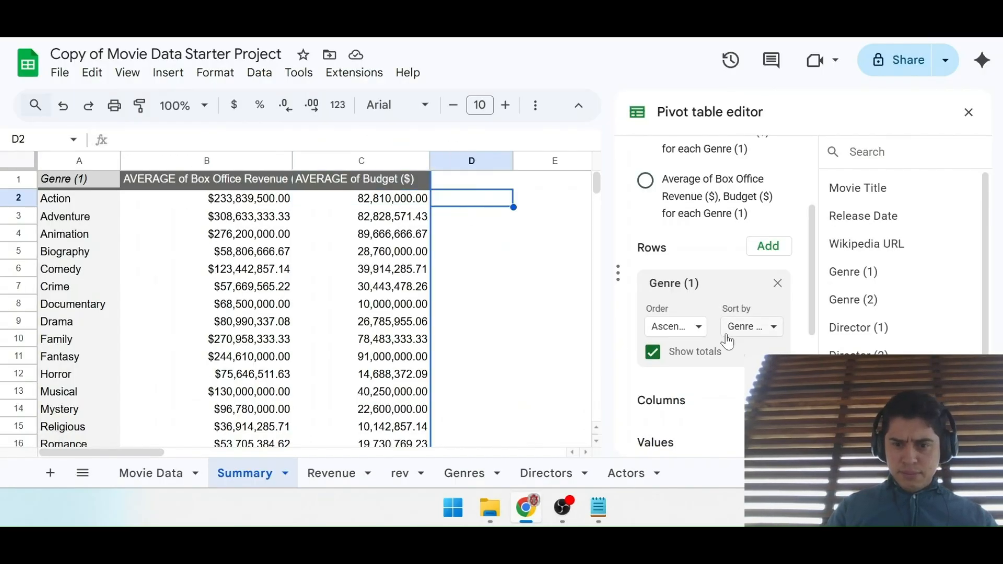
scroll(721, 313, down, 5)
scroll(721, 315, up, 1)
scroll(721, 314, up, 1)
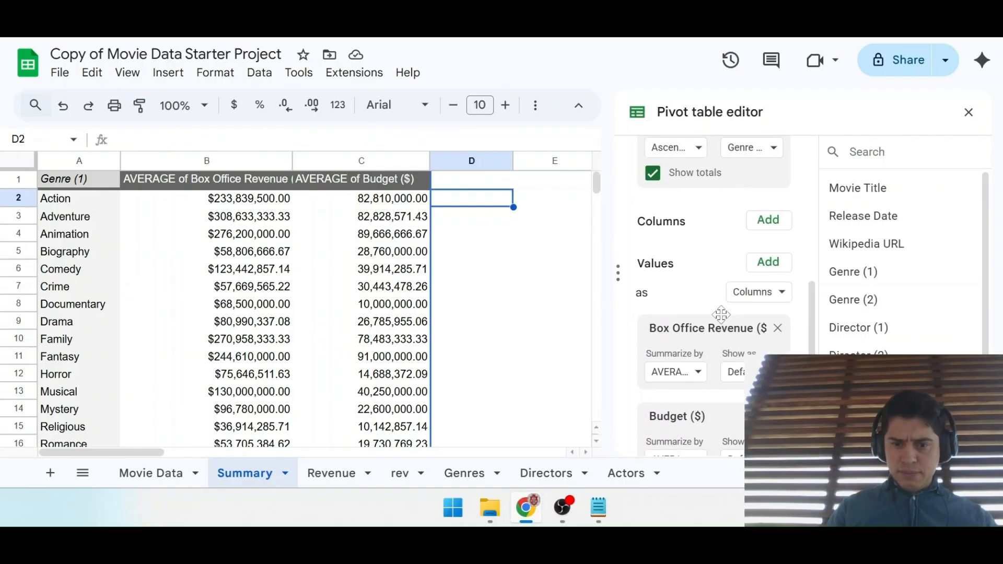
scroll(721, 315, down, 2)
scroll(721, 315, up, 5)
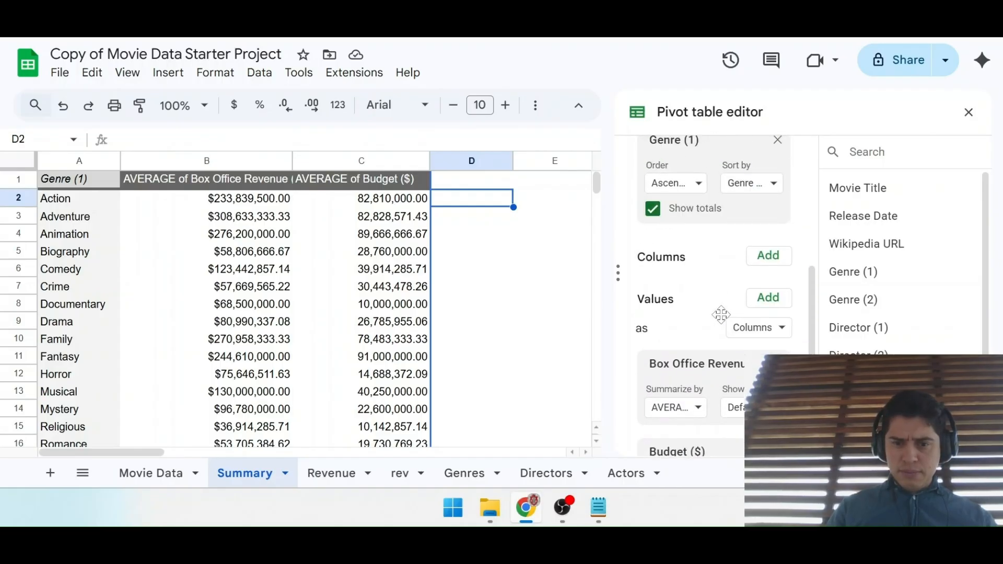
scroll(724, 318, down, 1)
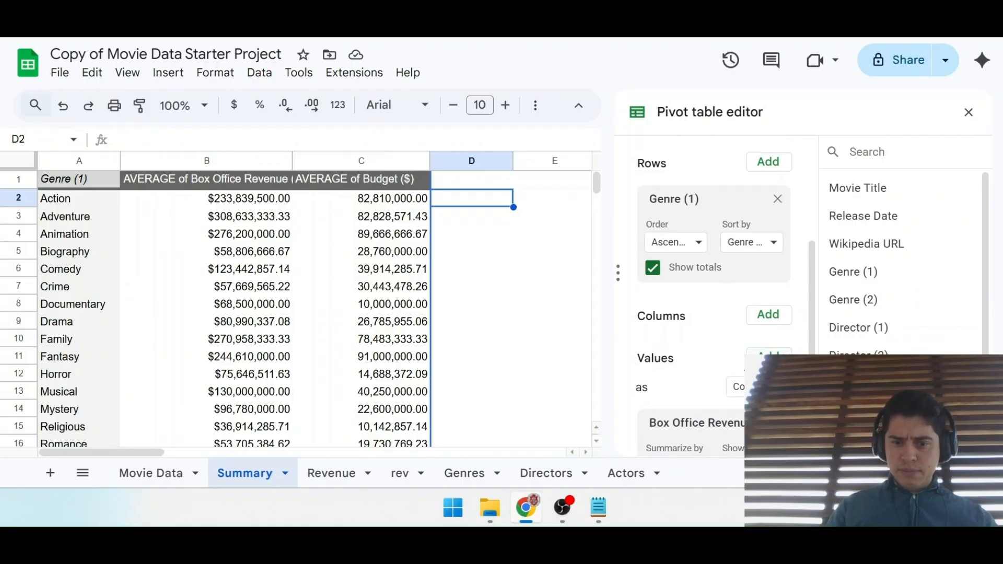
click(769, 359)
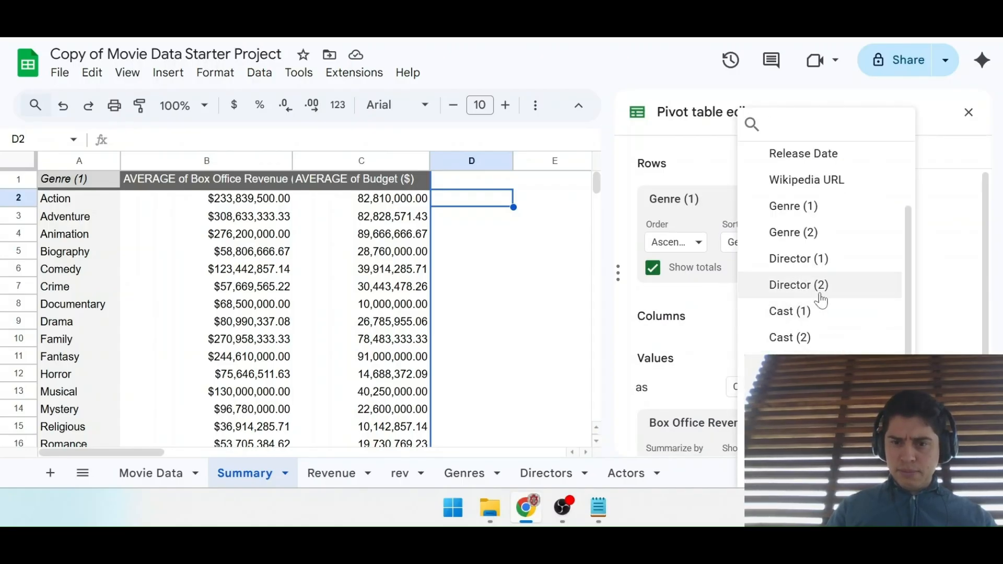
scroll(816, 291, up, 3)
click(809, 166)
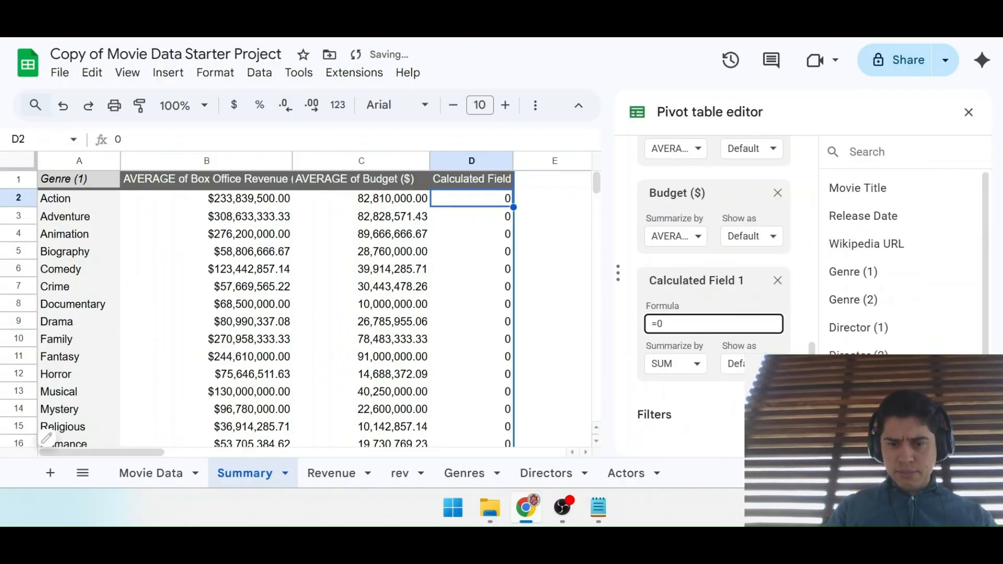
Remove the default 0 from the calculated field's formula and reread the Step 5 instructions in the Coursera activity.
key(BackSpace)
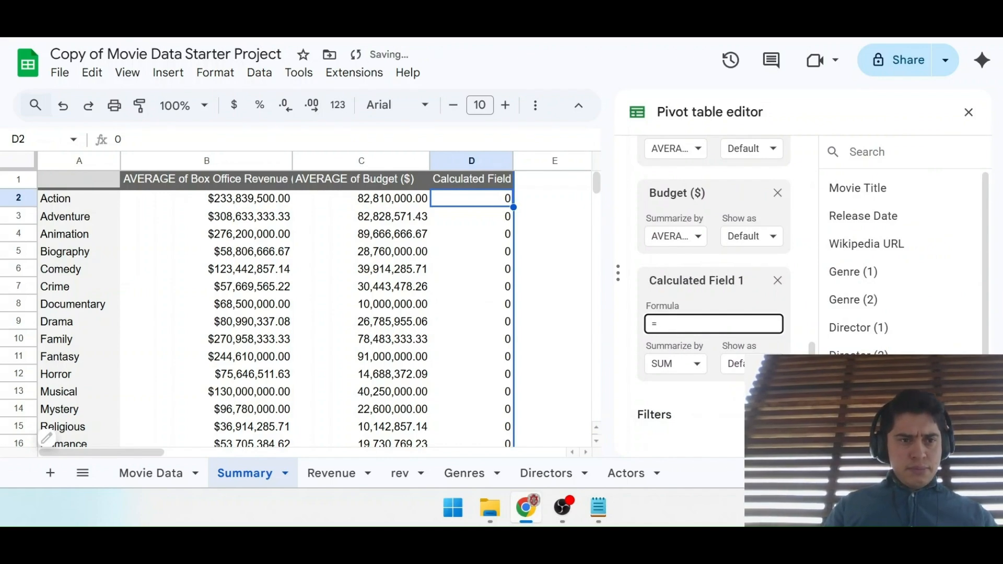
click(248, 21)
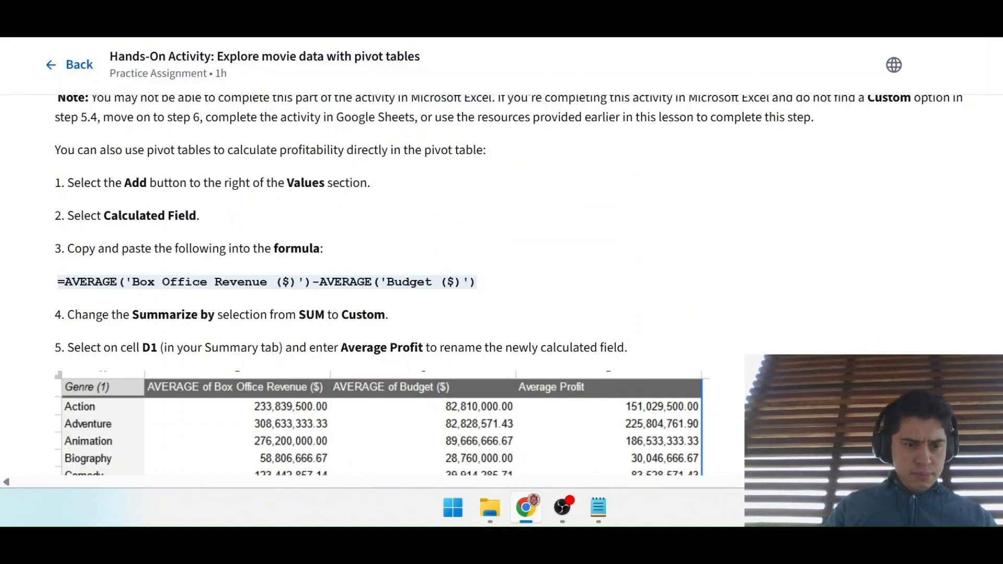
scroll(508, 285, down, 1)
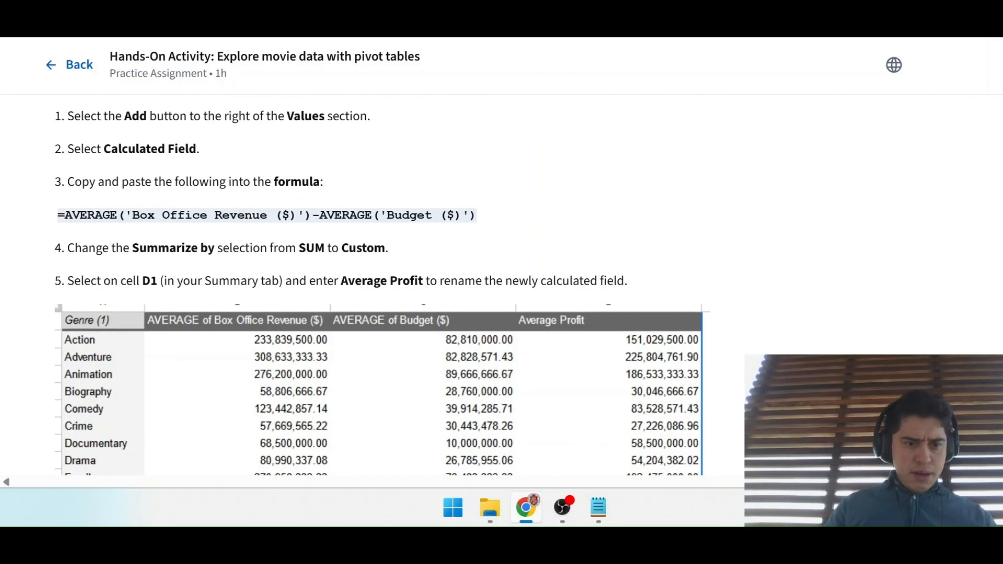
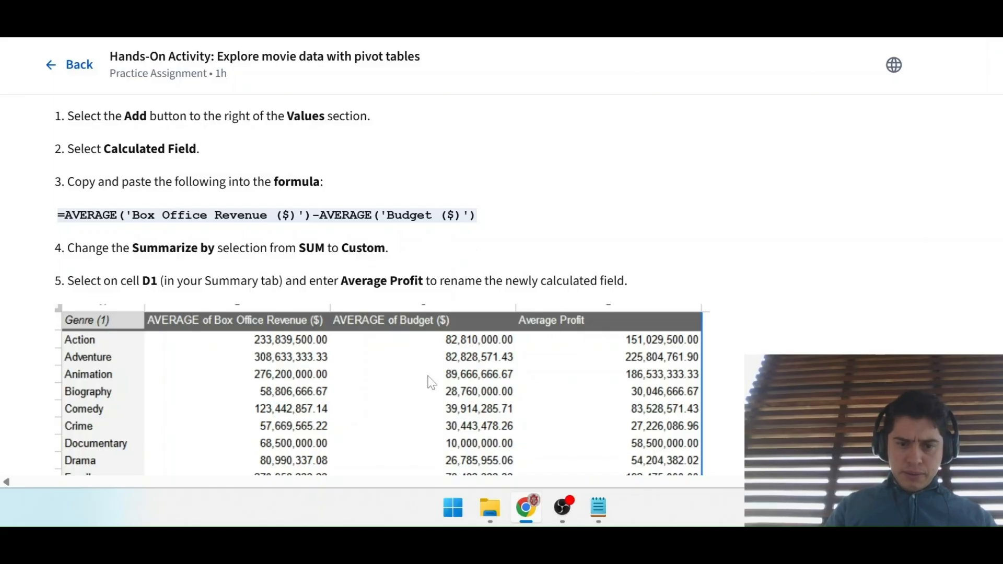
scroll(429, 381, down, 1)
scroll(649, 309, up, 1)
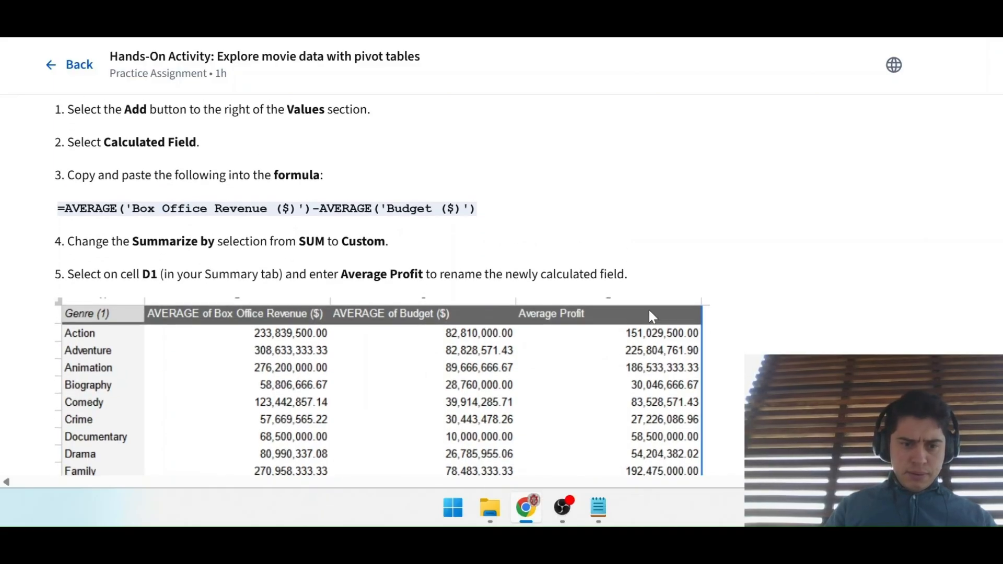
scroll(246, 224, up, 1)
key(ctrl+Tab)
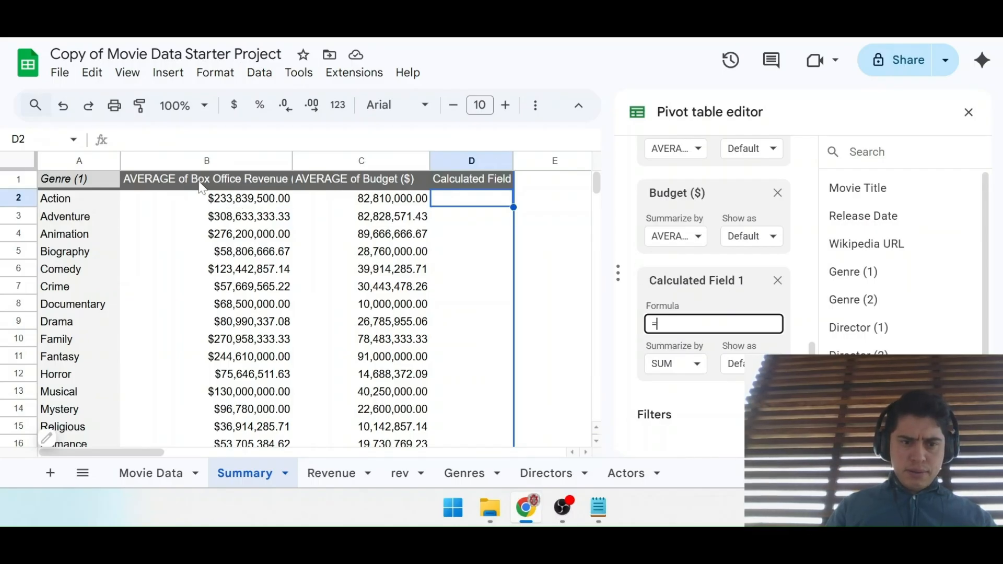
Try to reference the average box office revenue column in the calculated field's formula by selecting its cells in the pivot table.
click(223, 205)
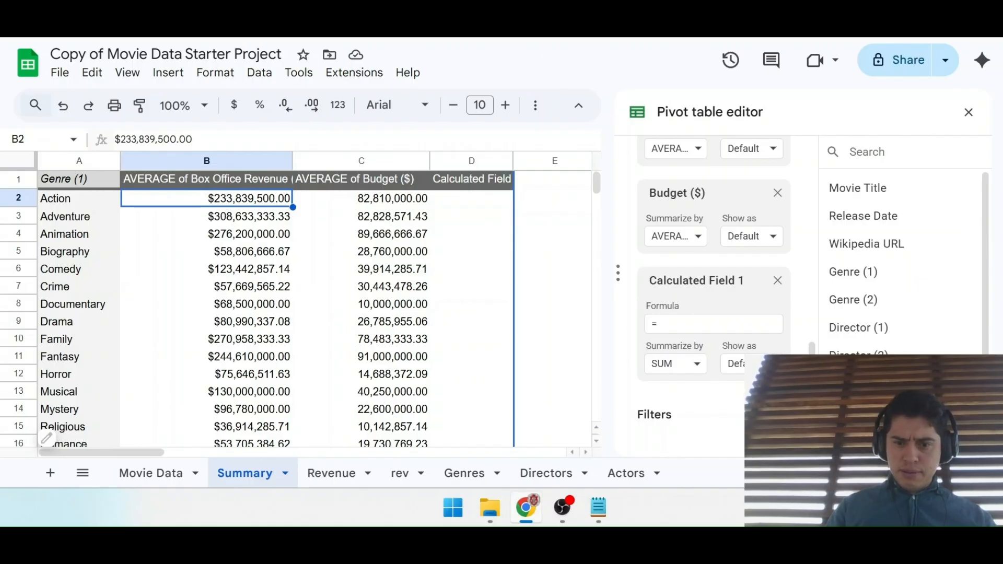
click(702, 324)
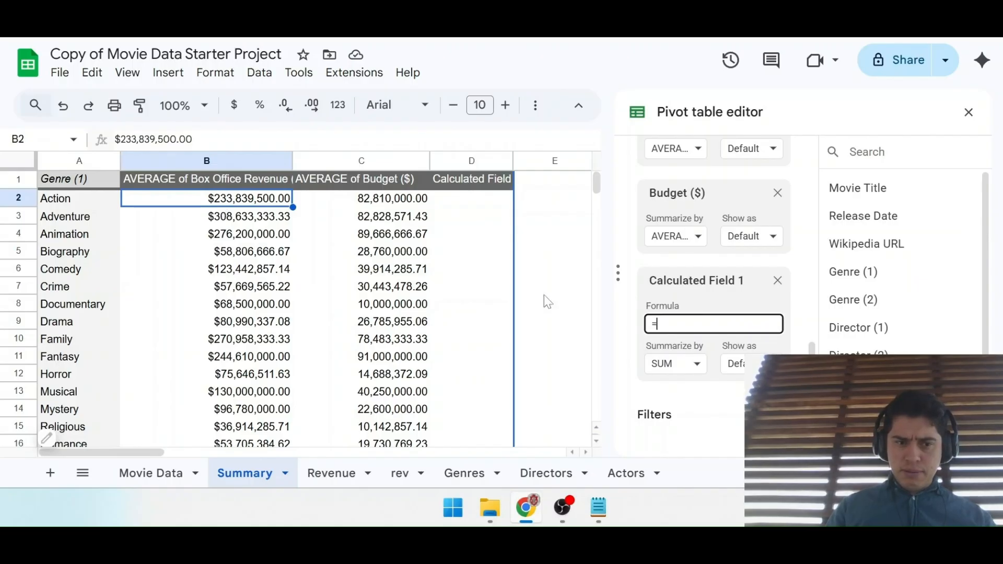
click(232, 184)
drag(234, 198, 258, 408)
scroll(282, 344, up, 3)
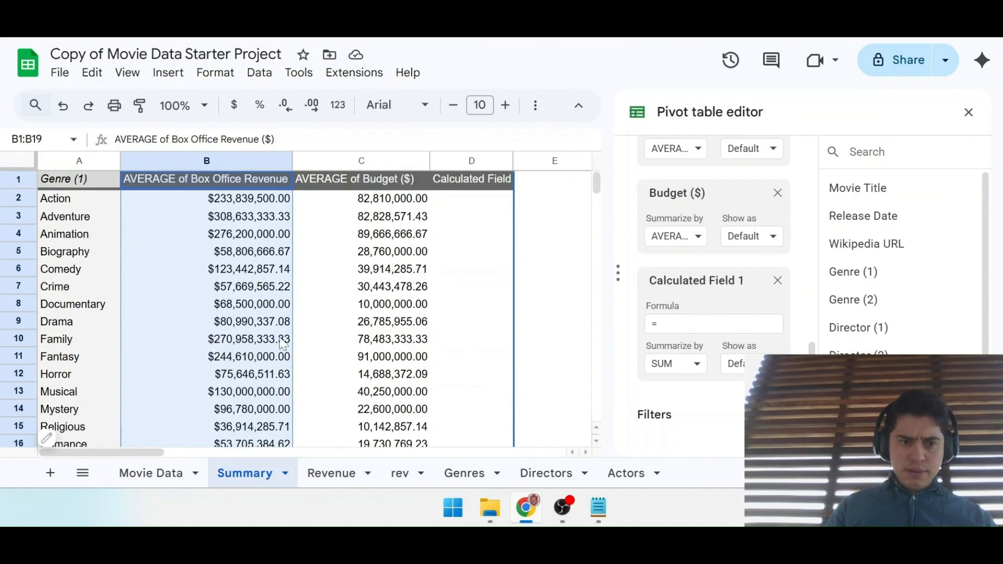
Copy the header text AVERAGE of Box Office Revenue ($) into the calculated field's formula and add a minus sign after it.
click(275, 140)
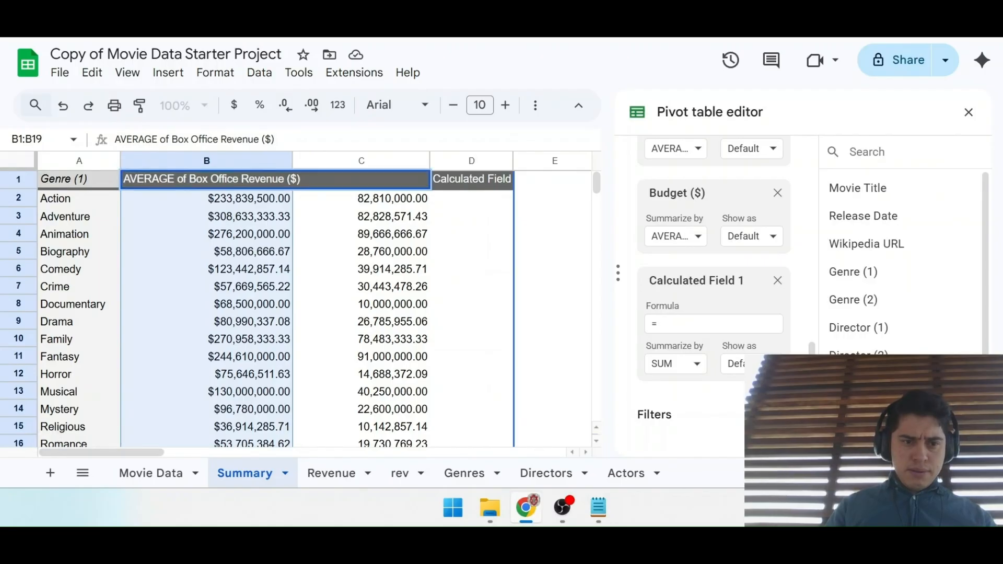
key(ctrl+a)
key(ctrl+c)
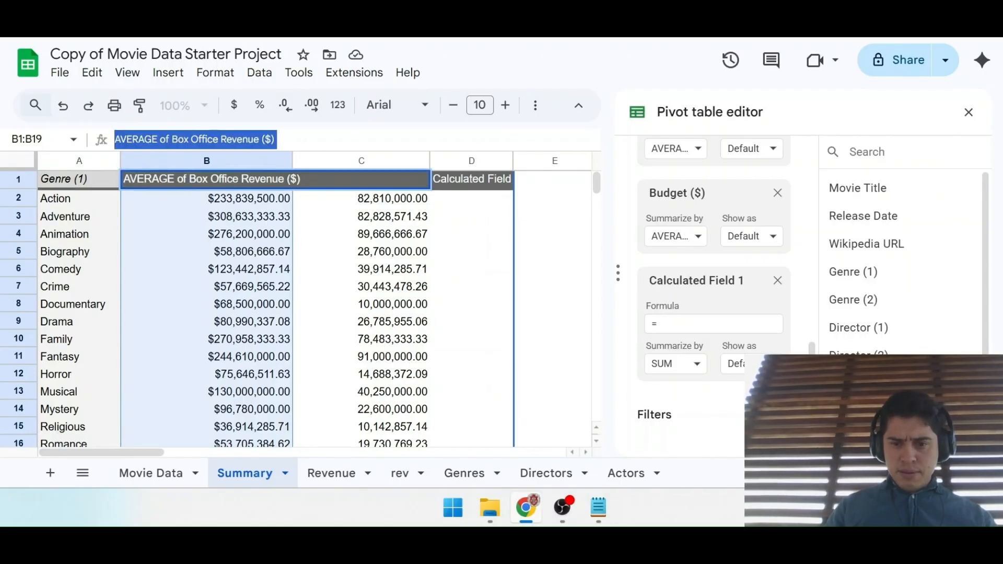
click(714, 324)
key(ctrl+v)
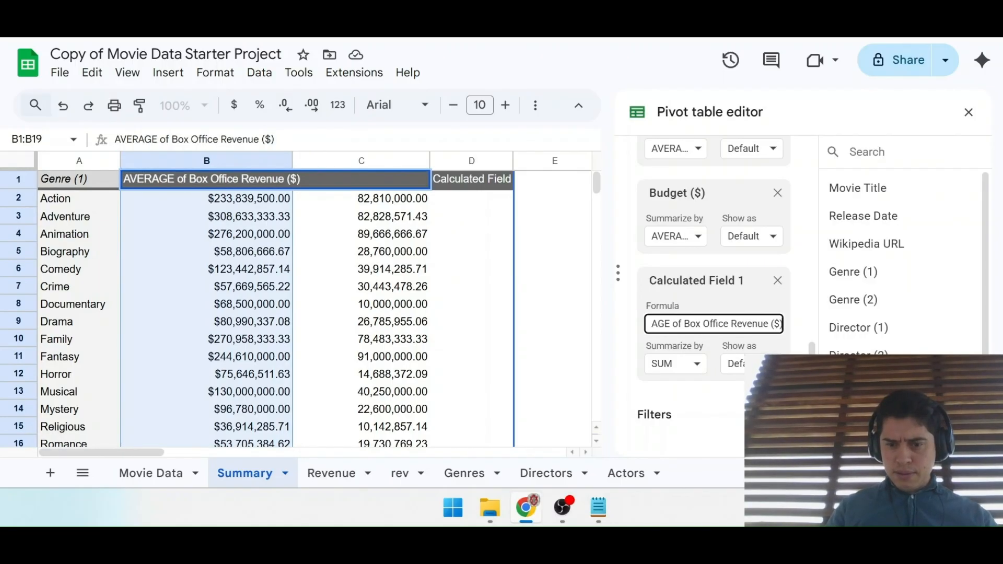
text(-)
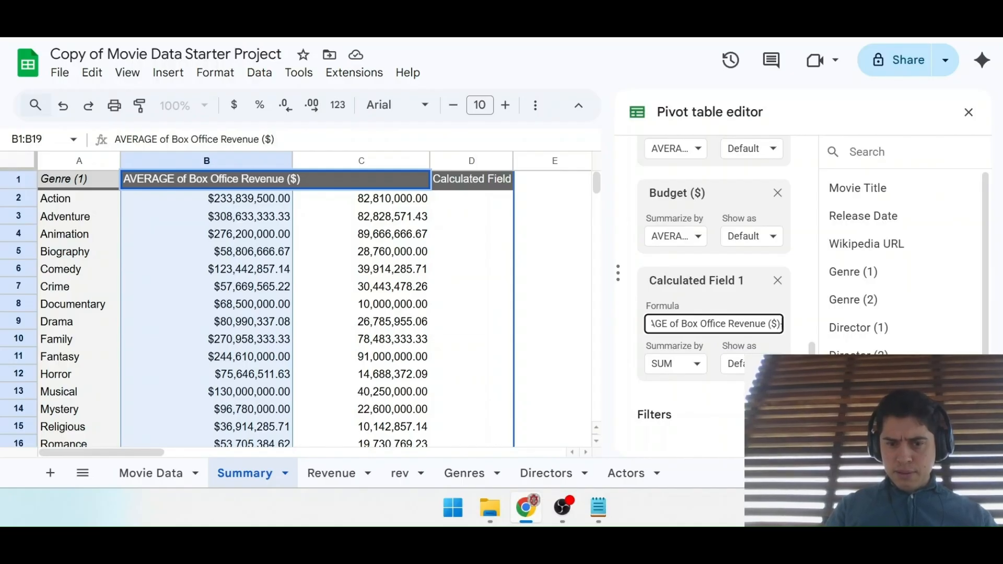
Append the header text AVERAGE of Budget ($) after the minus sign in the calculated field's formula.
click(464, 187)
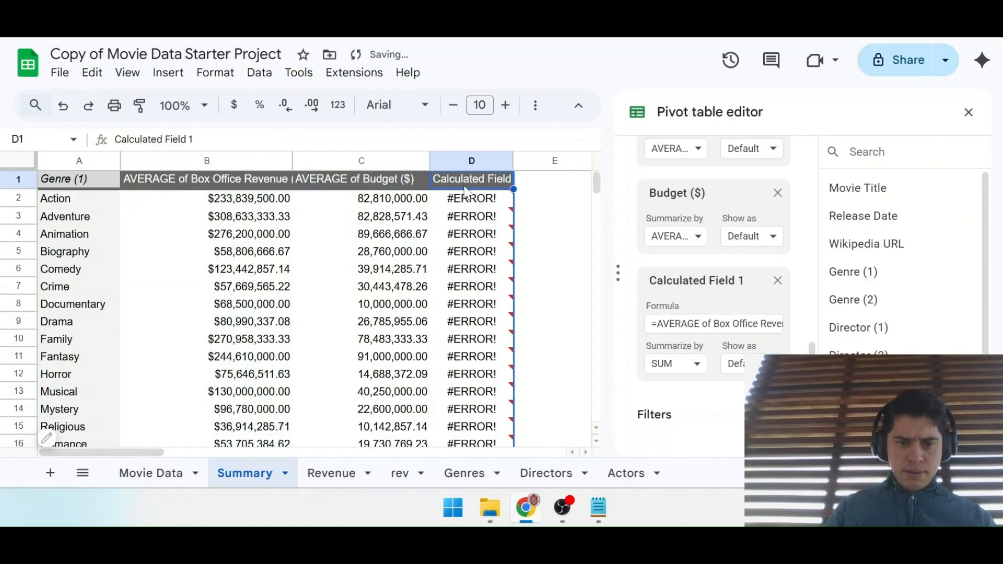
click(370, 183)
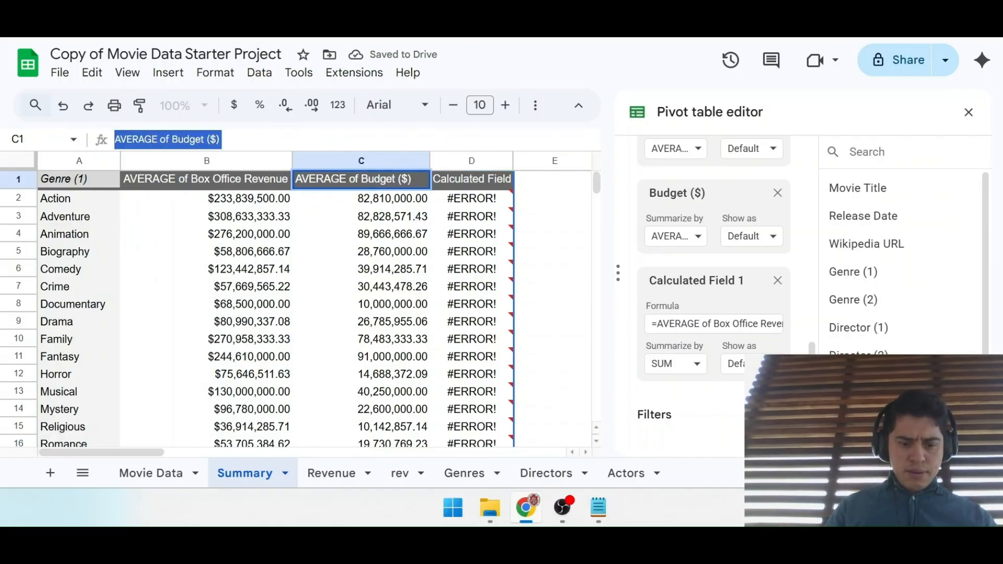
scroll(740, 311, up, 1)
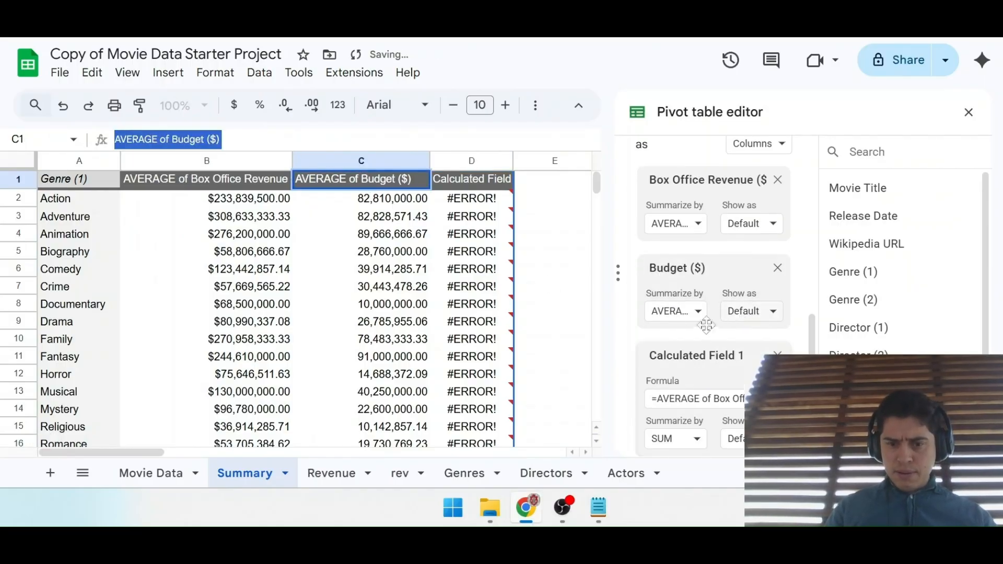
Read through the calculated field's formula from the revenue part to the budget part.
click(740, 366)
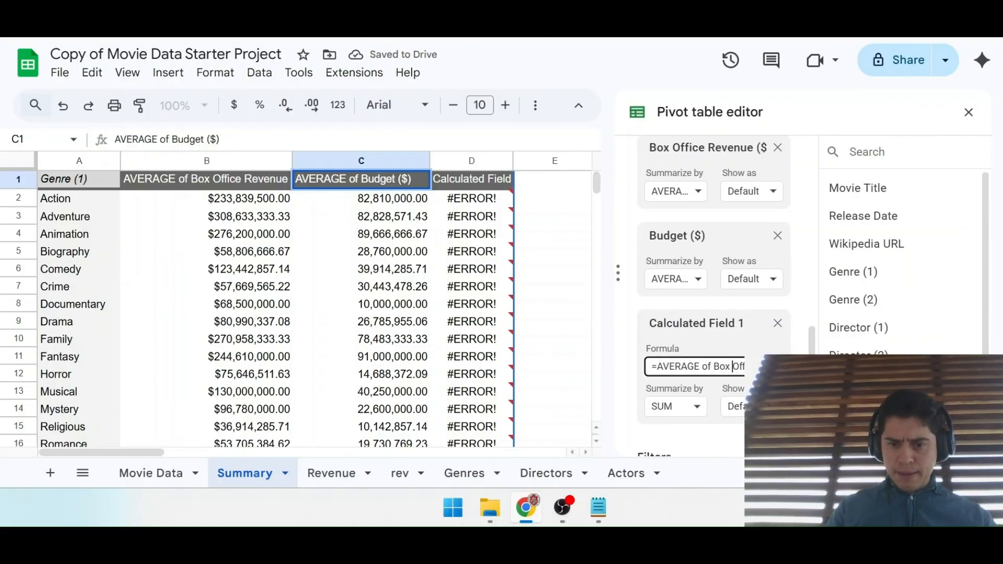
key(Right)
key(Right)
key(Right)
key(Right)
key(Right)
key(Right)
key(Right)
key(Right)
key(Right)
key(Right)
key(Right)
key(Right)
key(Right)
key(Right)
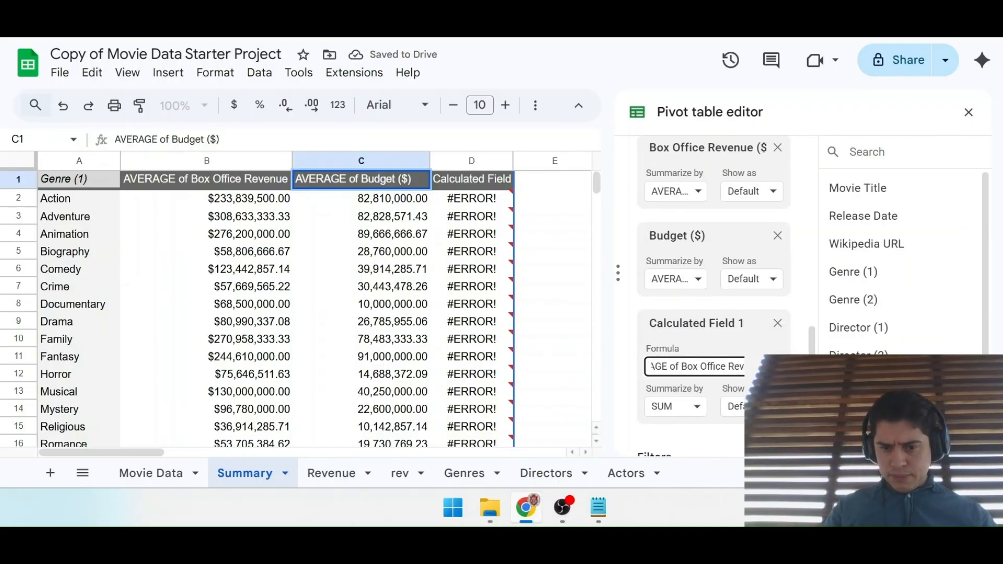
key(Right)
key(Right)
key(Right)
key(Right)
key(Right)
key(Right)
key(Right)
key(Right)
key(Right)
key(Right)
key(Right)
key(Right)
key(Right)
key(Right)
key(Right)
key(Right)
key(Right)
key(Right)
key(Right)
key(Right)
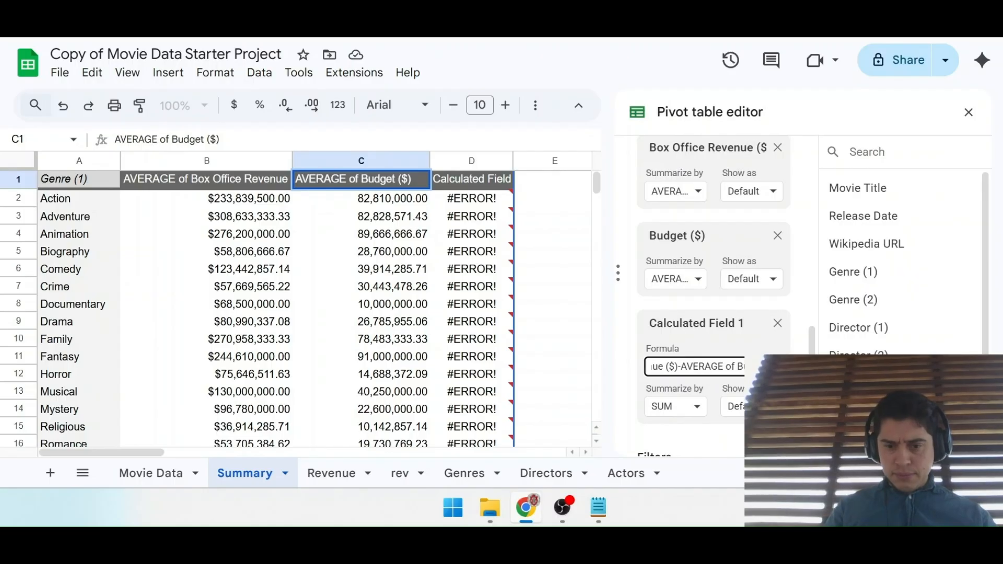
Compare the beginning of the calculated field's formula with the formula given in Step 5 of the Coursera activity.
key(ctrl+Tab)
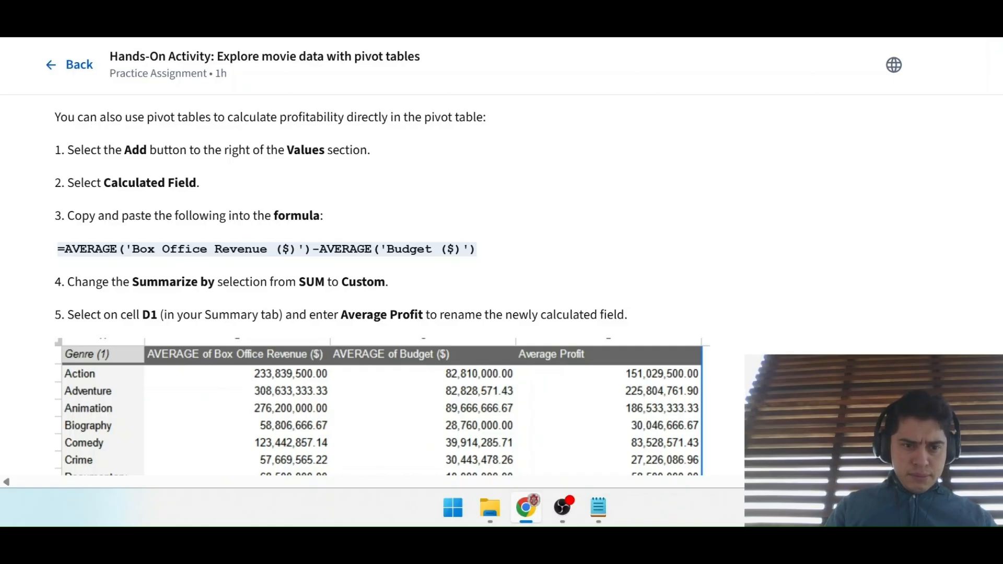
key(ctrl+Tab)
click(720, 367)
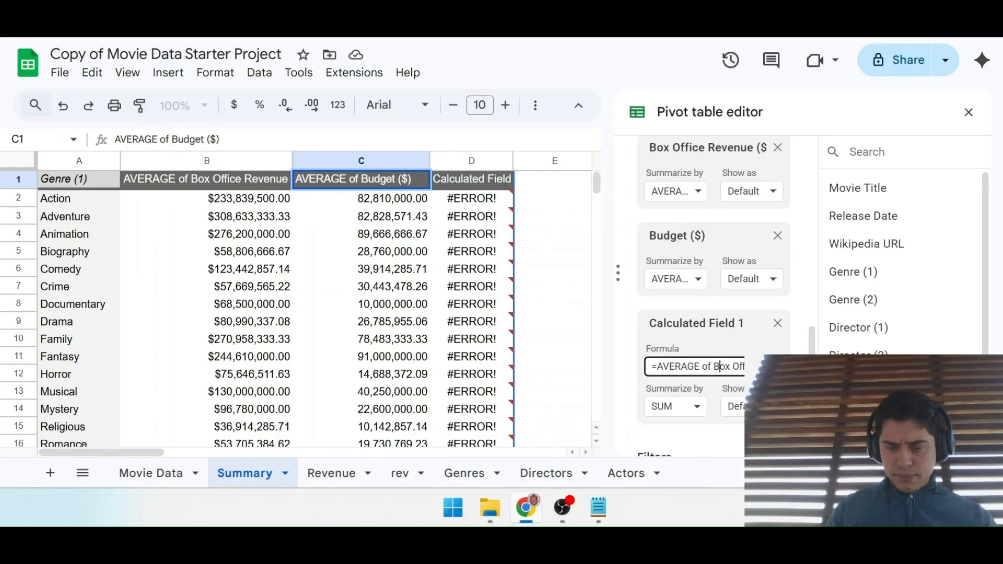
key(Left)
key(Left)
key(Left)
key(Left)
key(Left)
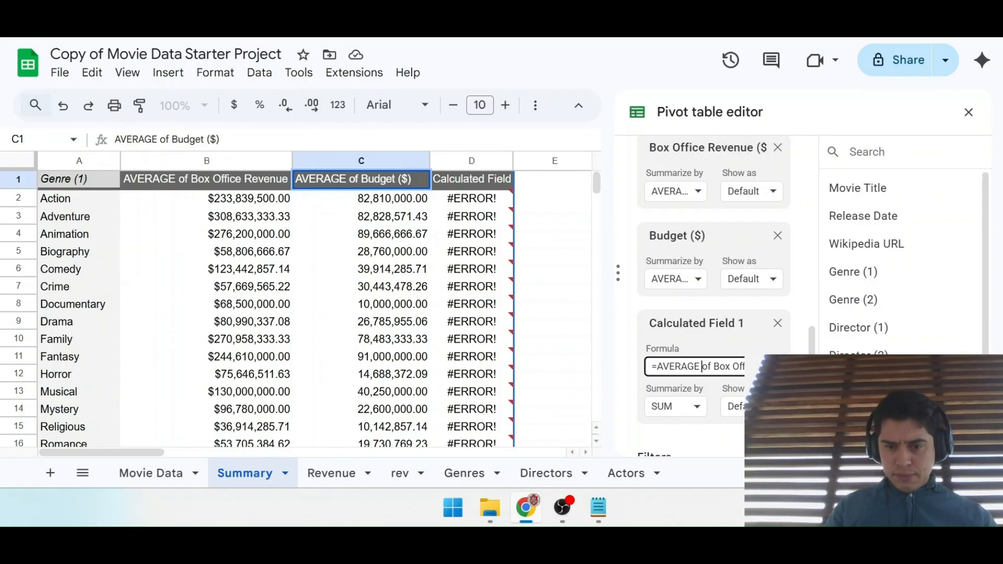
key(Right)
key(Right)
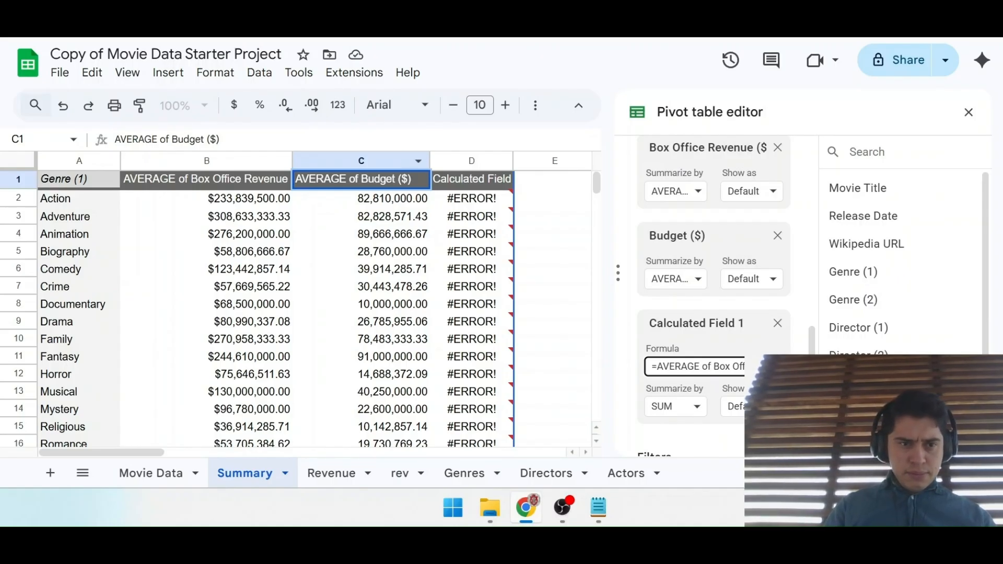
Return to the Coursera activity and review the Step 5 formula, its reference table and the sorting instructions below it.
key(ctrl+Tab)
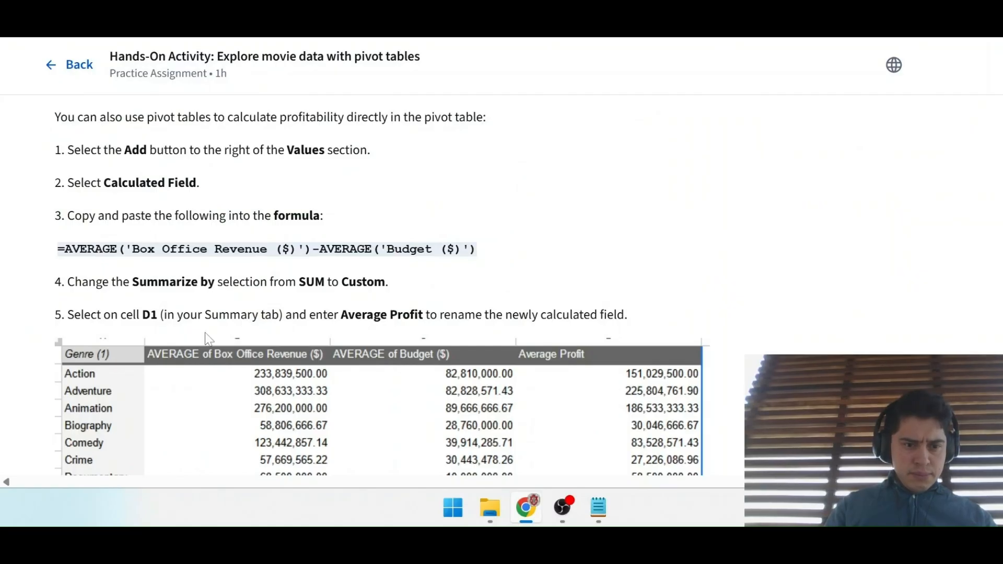
scroll(170, 274, down, 2)
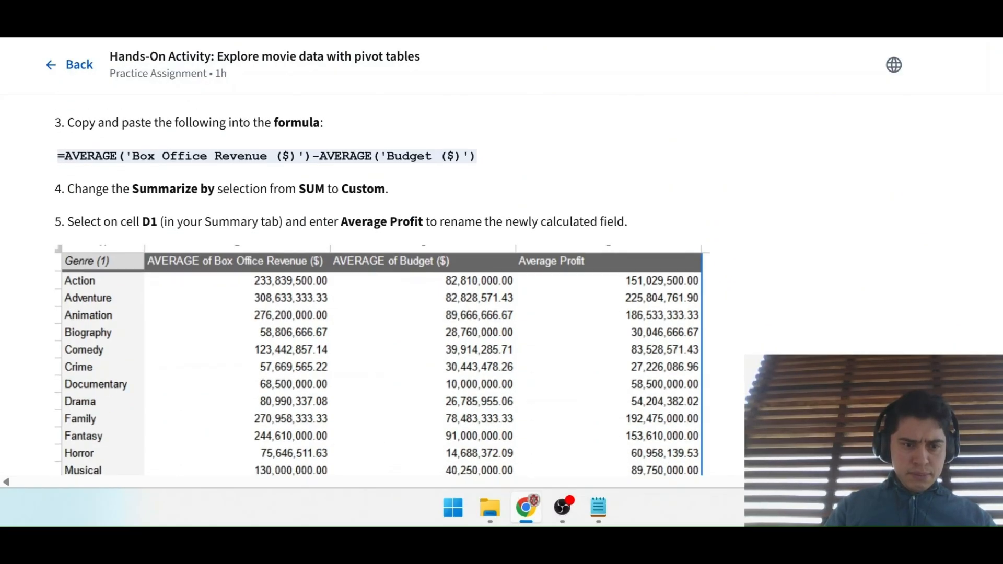
scroll(170, 274, up, 1)
scroll(308, 320, down, 6)
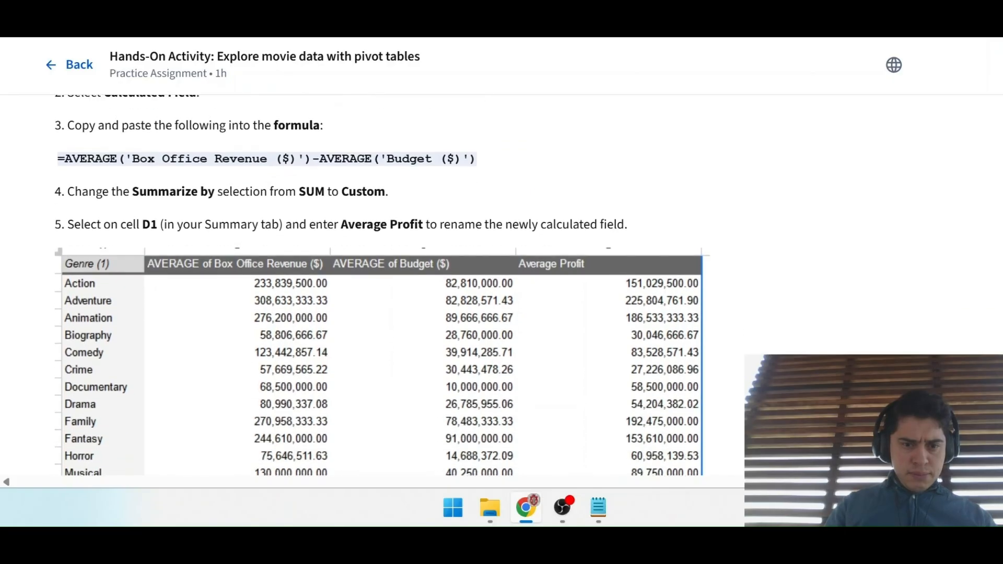
scroll(308, 320, down, 3)
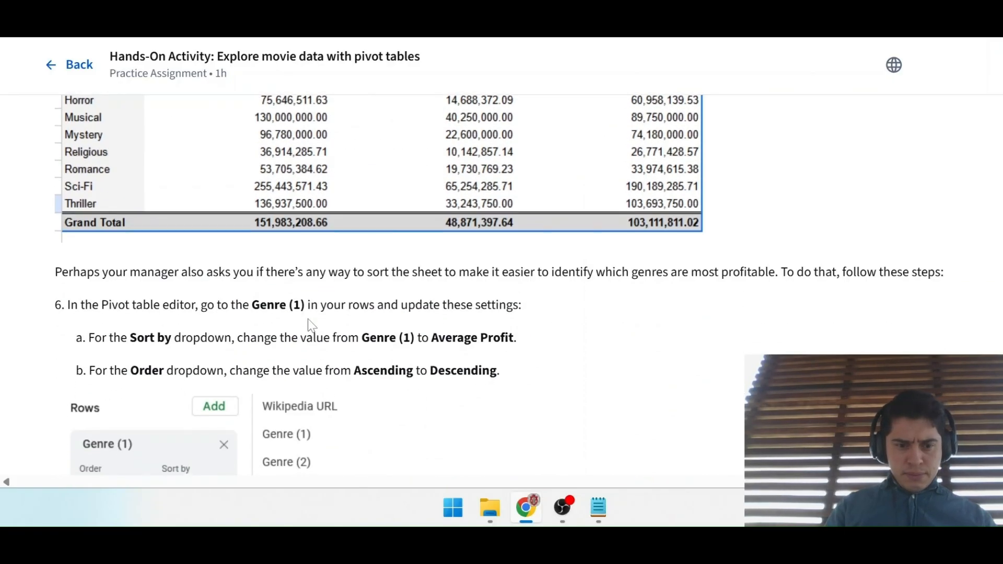
scroll(308, 319, up, 7)
scroll(308, 324, up, 1)
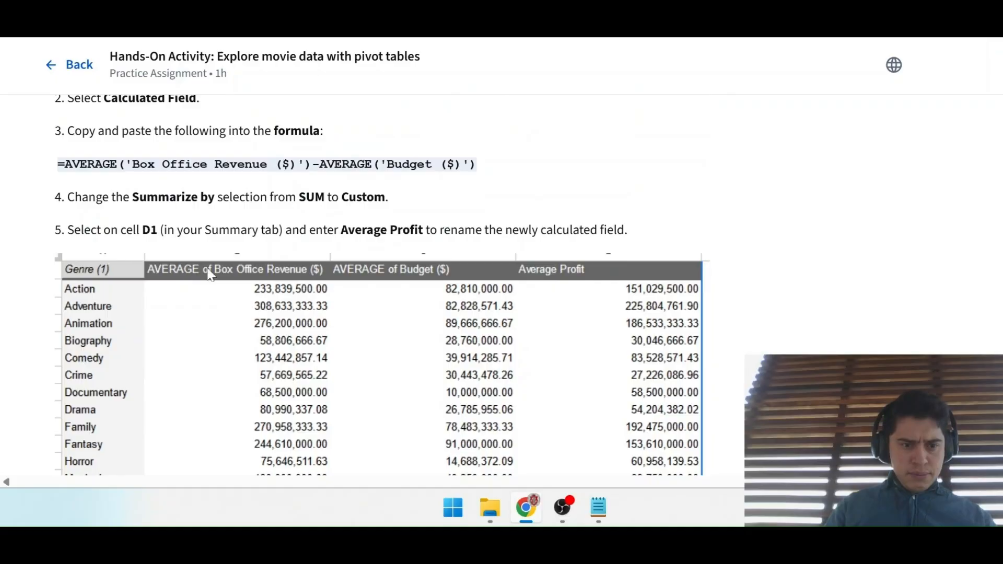
Check the Budget ($) and Box Office Revenue ($) column headers in the Movie Data sheet and return to the Summary pivot table's values.
key(ctrl+Tab)
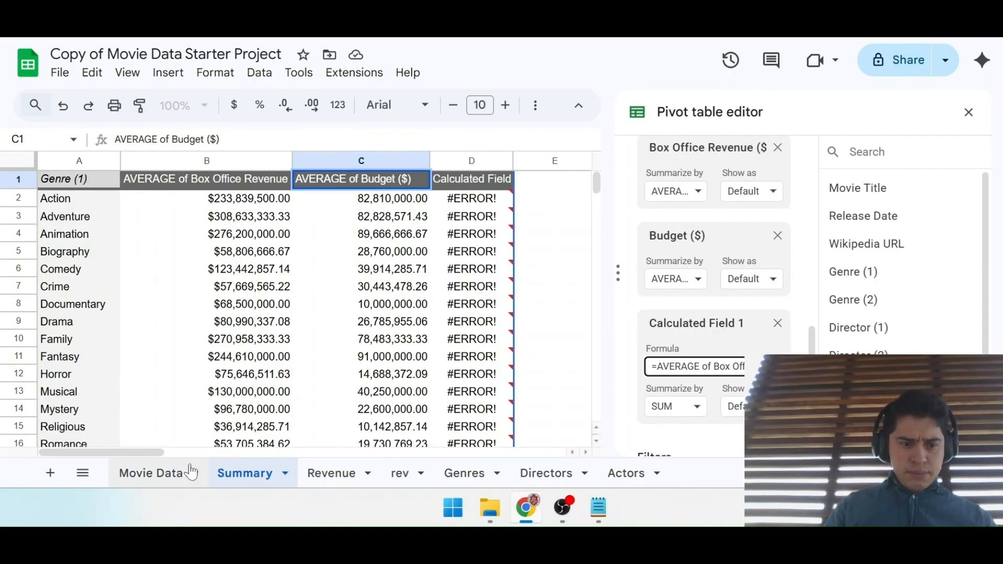
click(152, 474)
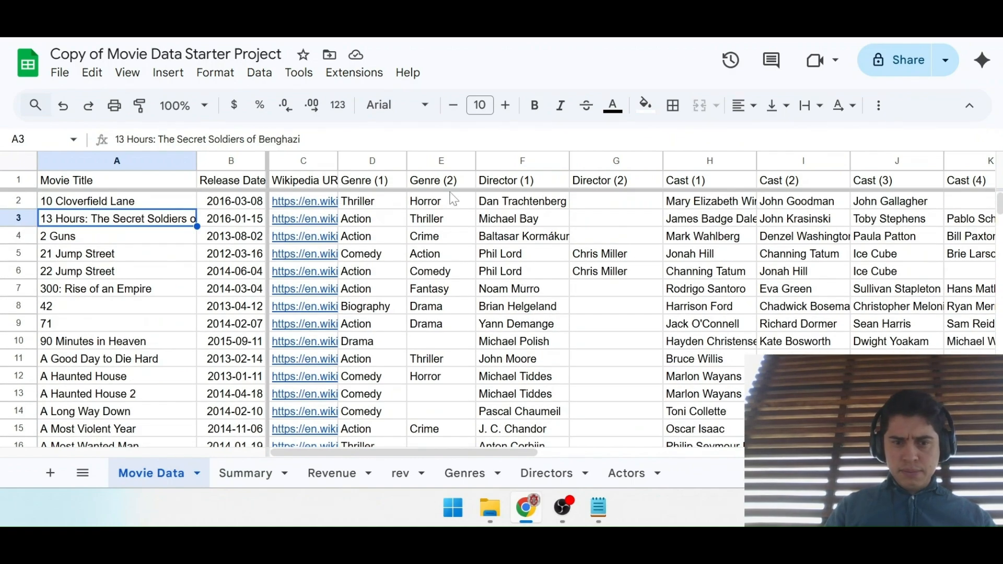
scroll(441, 192, right, 4)
scroll(441, 189, right, 4)
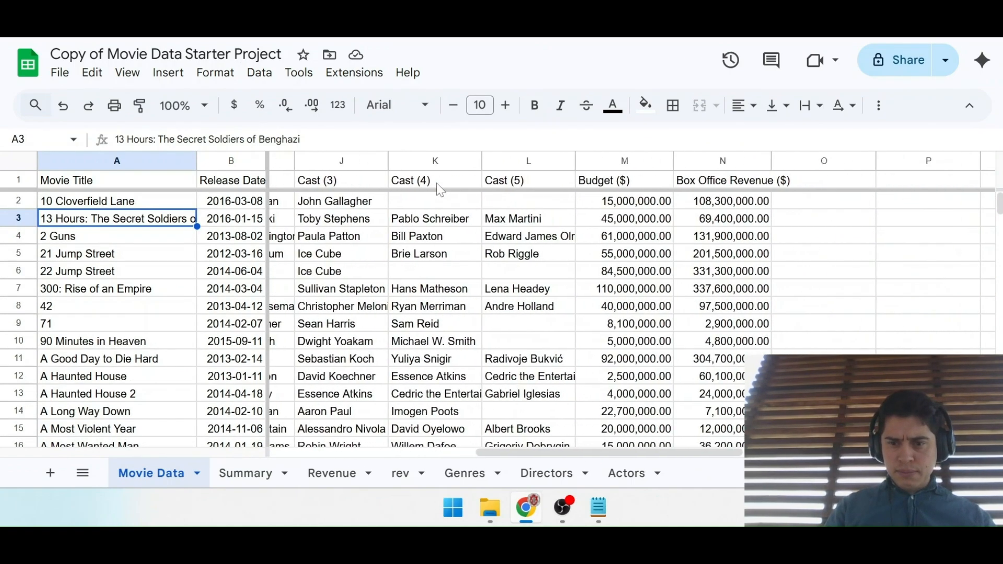
click(585, 183)
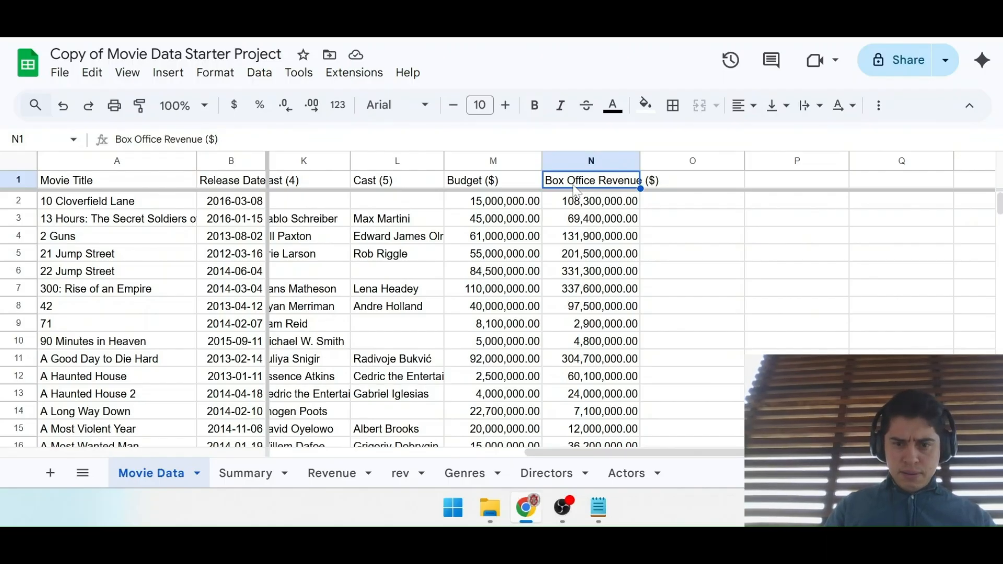
click(469, 184)
click(589, 183)
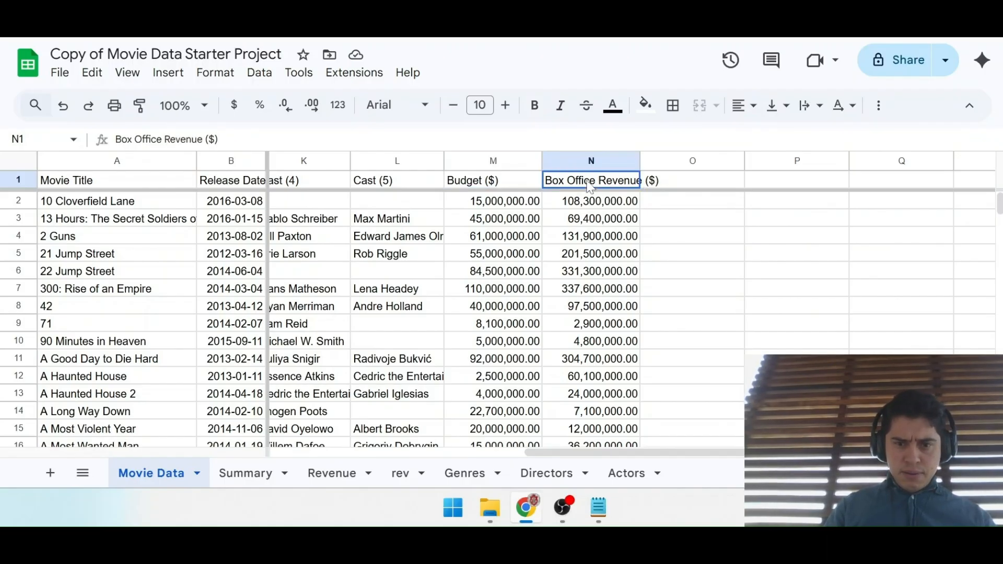
click(246, 474)
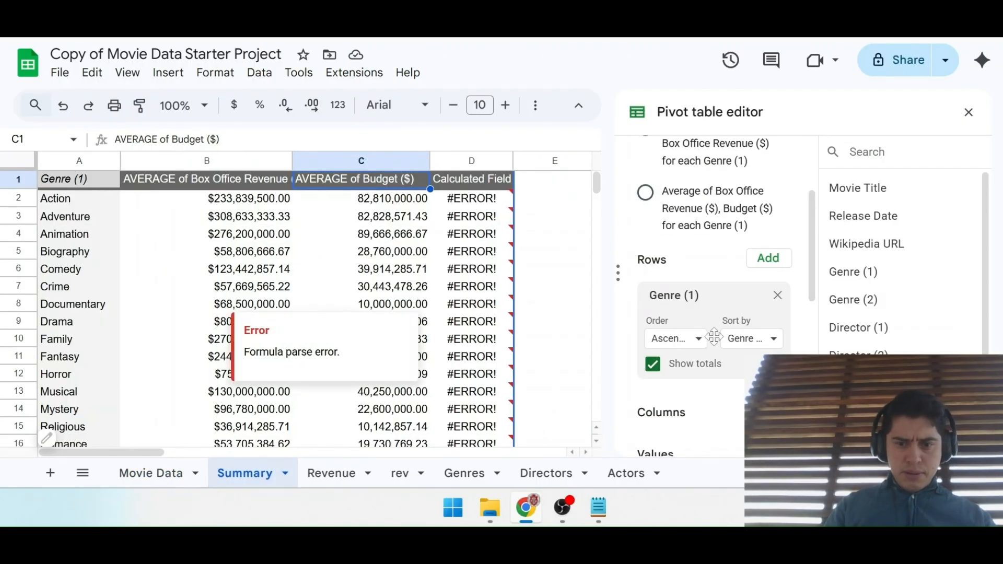
scroll(719, 247, down, 6)
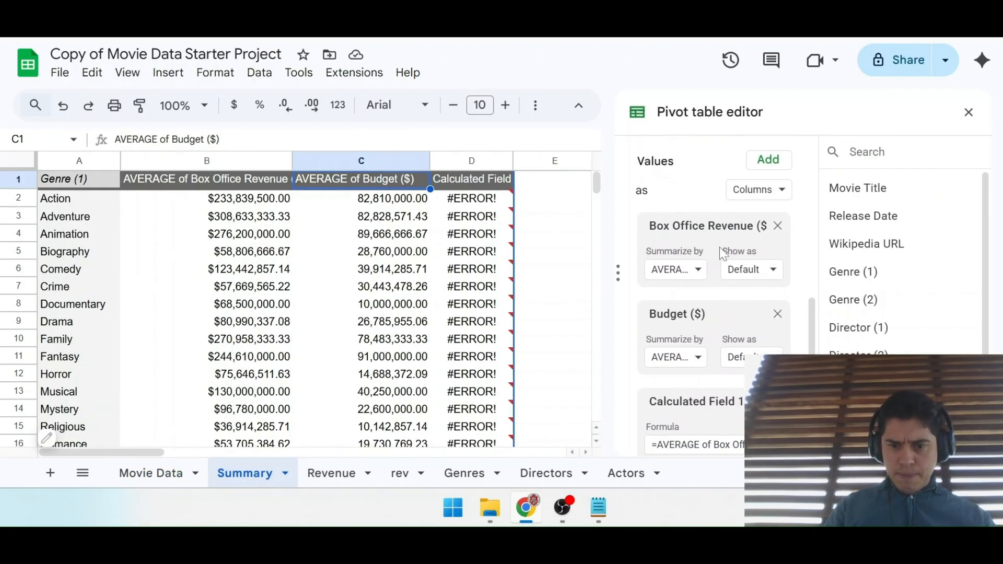
Change the start of the calculated field's formula from "AVERAGE of Box Office Revenue" to "AVERAGE('Box Office Revenue".
scroll(682, 330, down, 1)
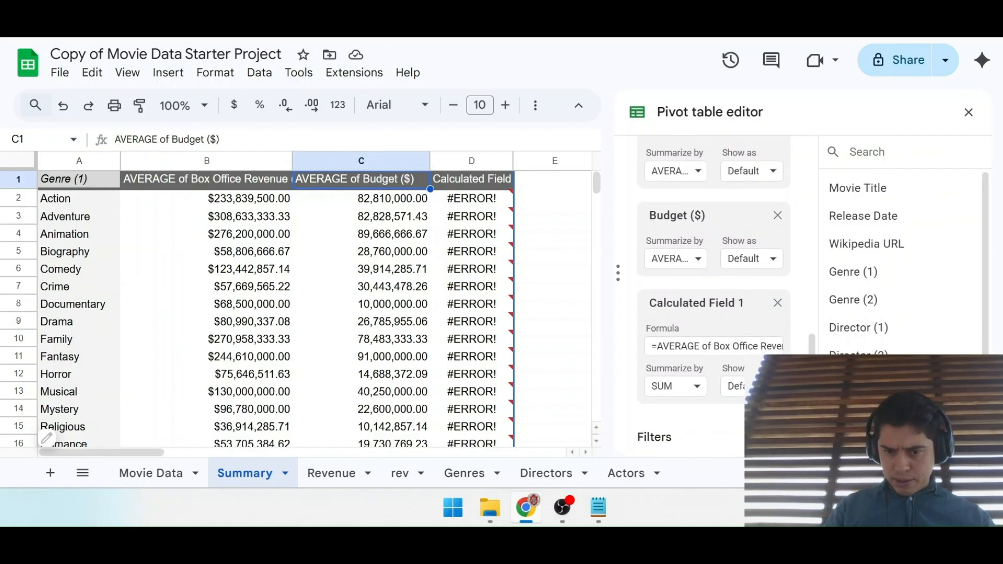
click(700, 346)
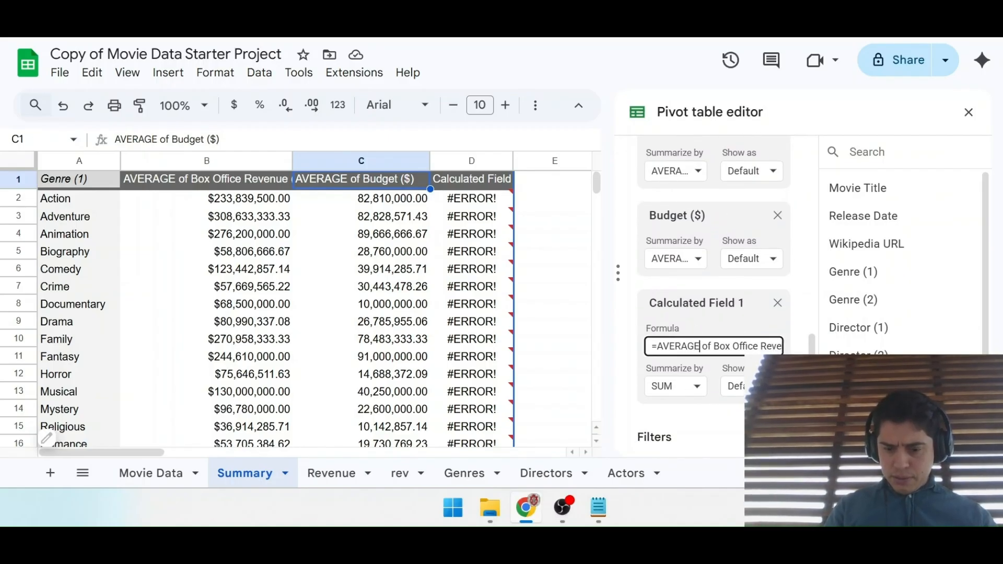
text(()
key(Right)
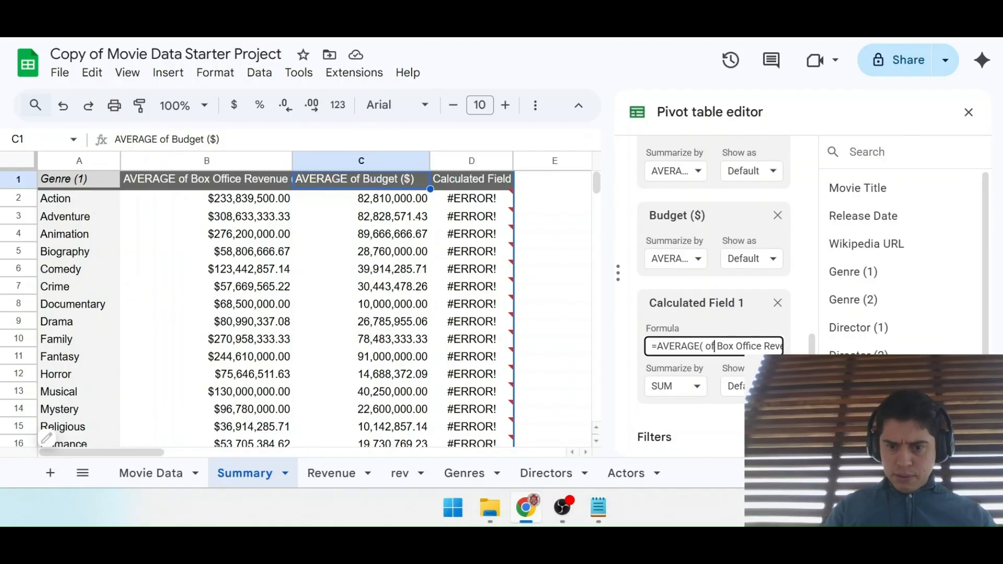
key(BackSpace)
key(BackSpace)
key(BackSpace)
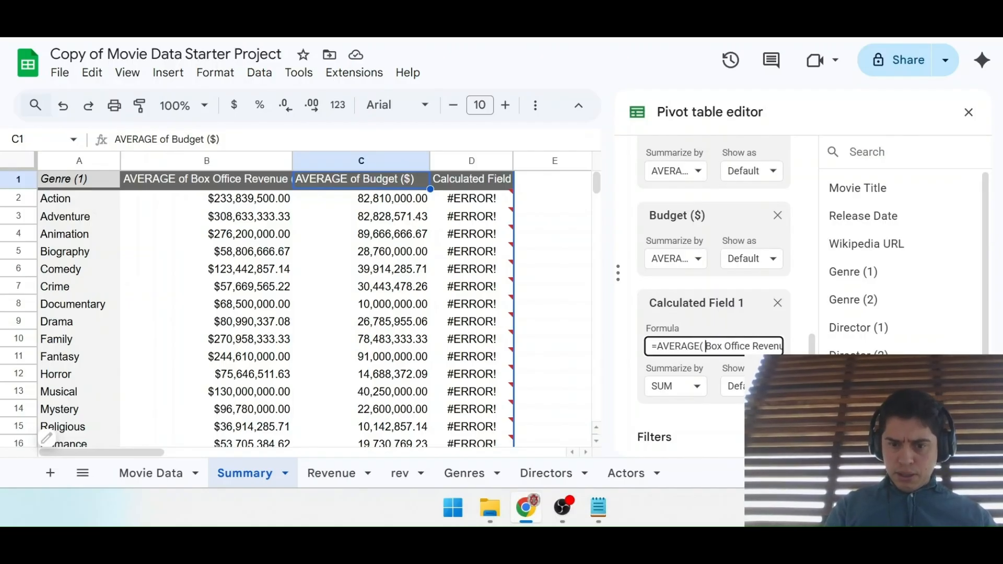
key(BackSpace)
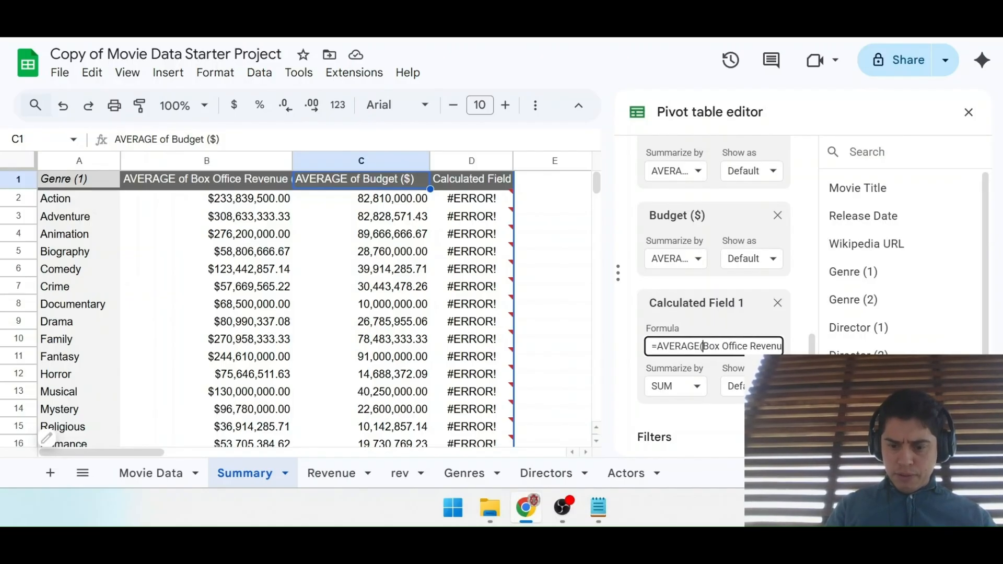
Copy the Box Office Revenue ($) header text from the Movie Data sheet and return to the Summary pivot table.
click(151, 473)
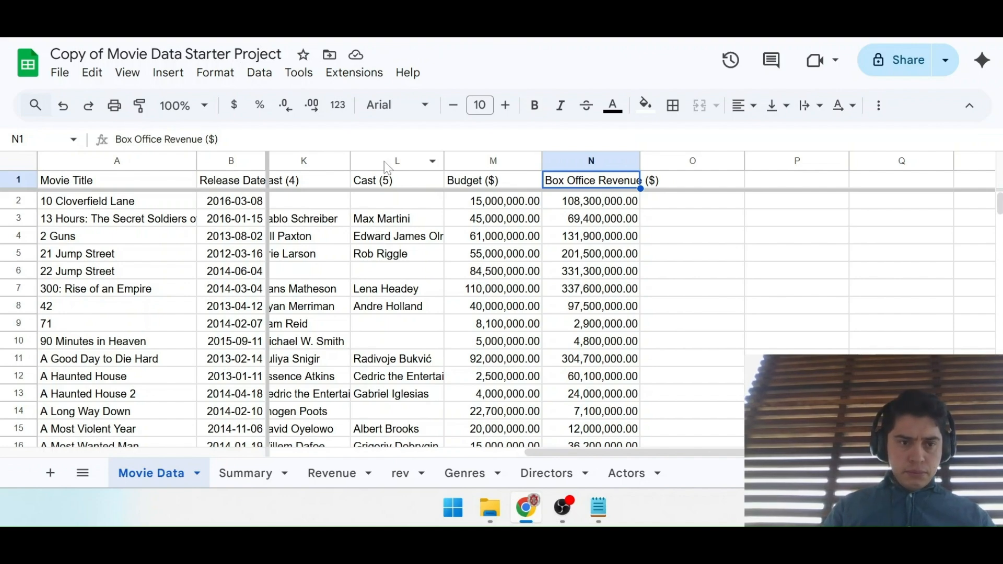
click(243, 140)
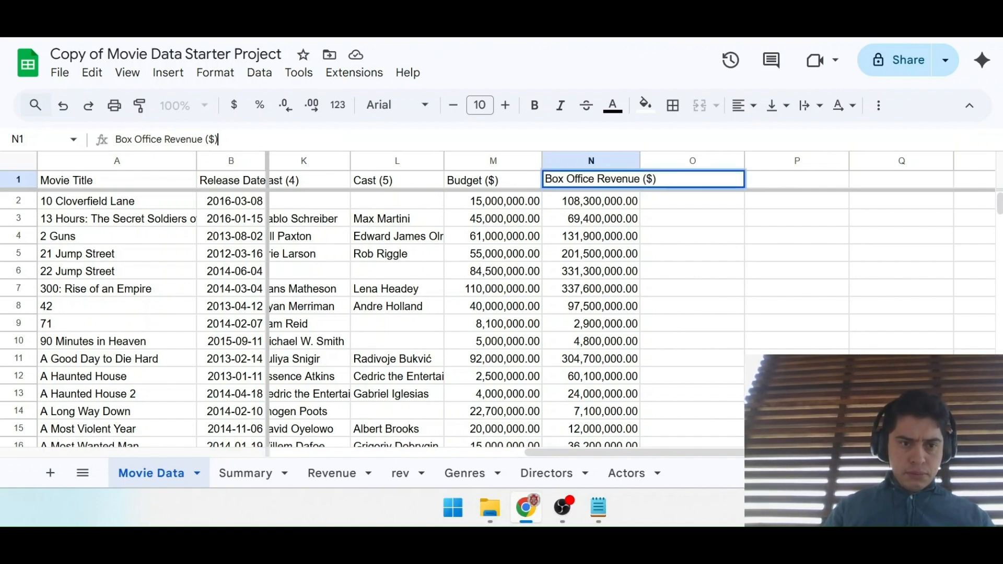
key(ctrl+a)
key(ctrl+c)
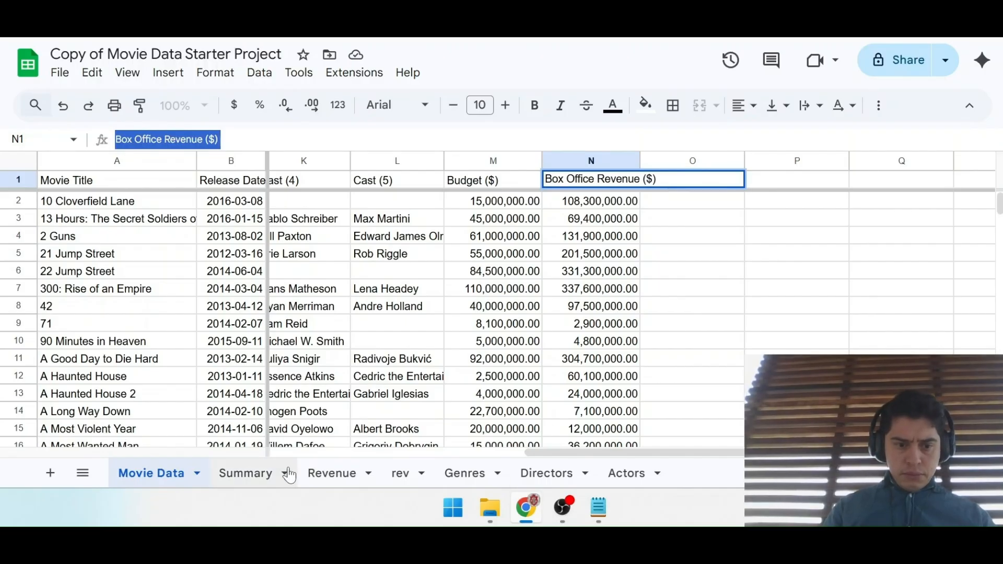
click(261, 473)
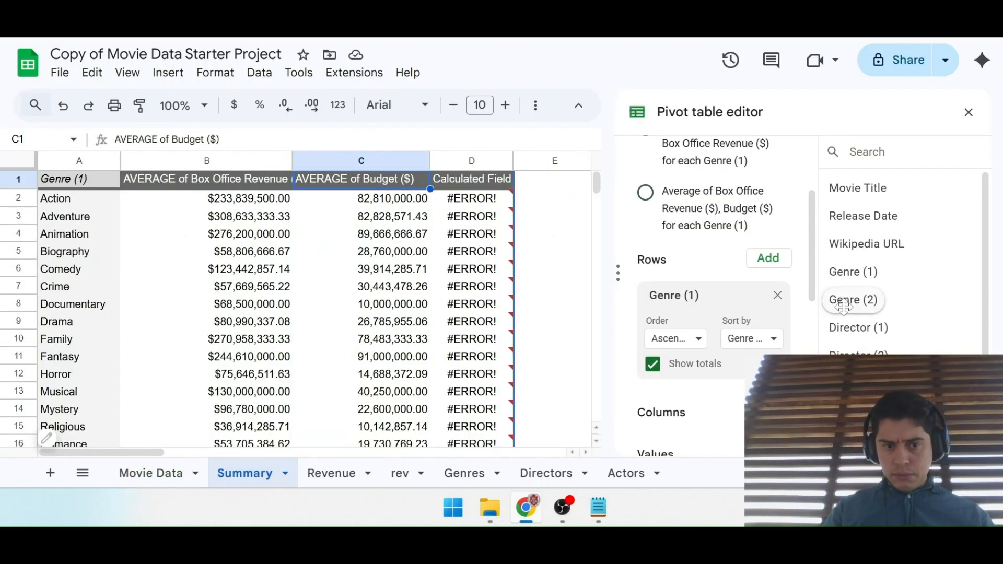
click(155, 474)
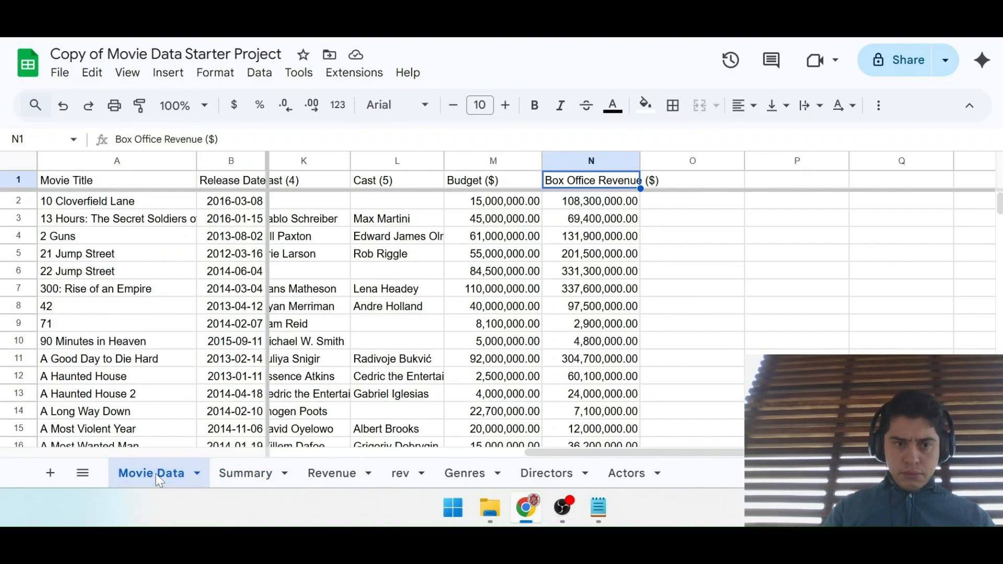
click(244, 475)
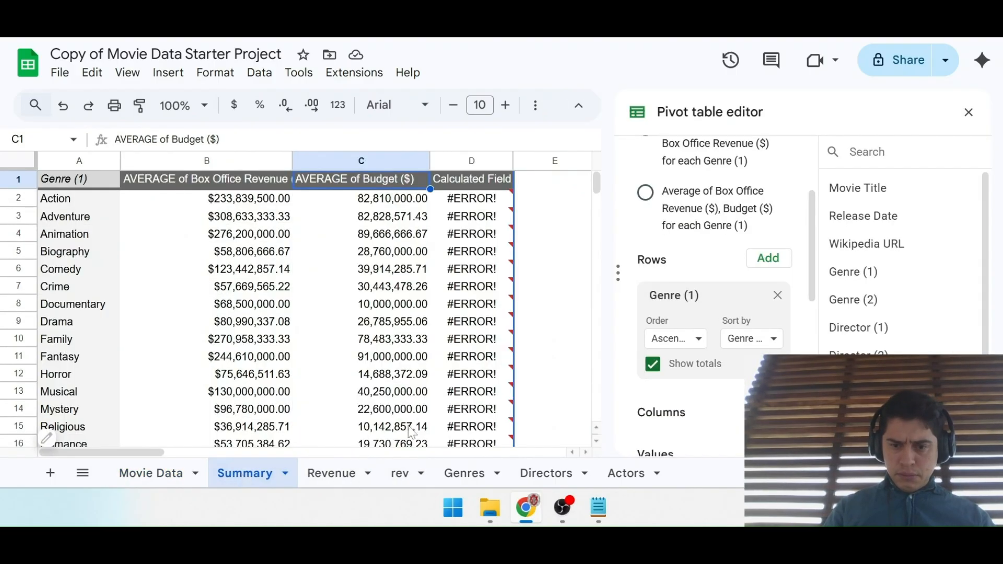
Check the revenue part of the calculated field's formula up to the end of Box Office Revenue ($).
scroll(732, 284, down, 7)
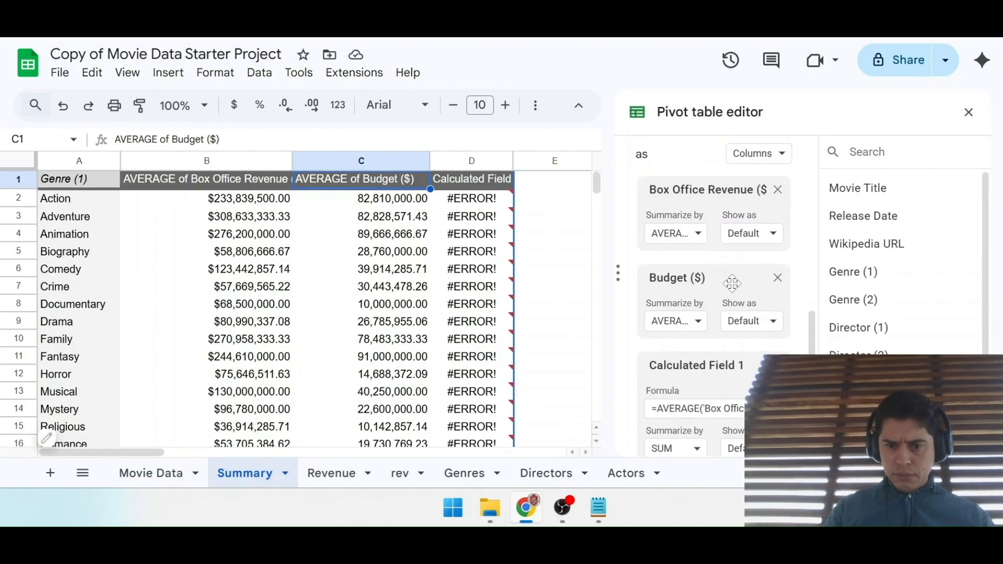
click(733, 323)
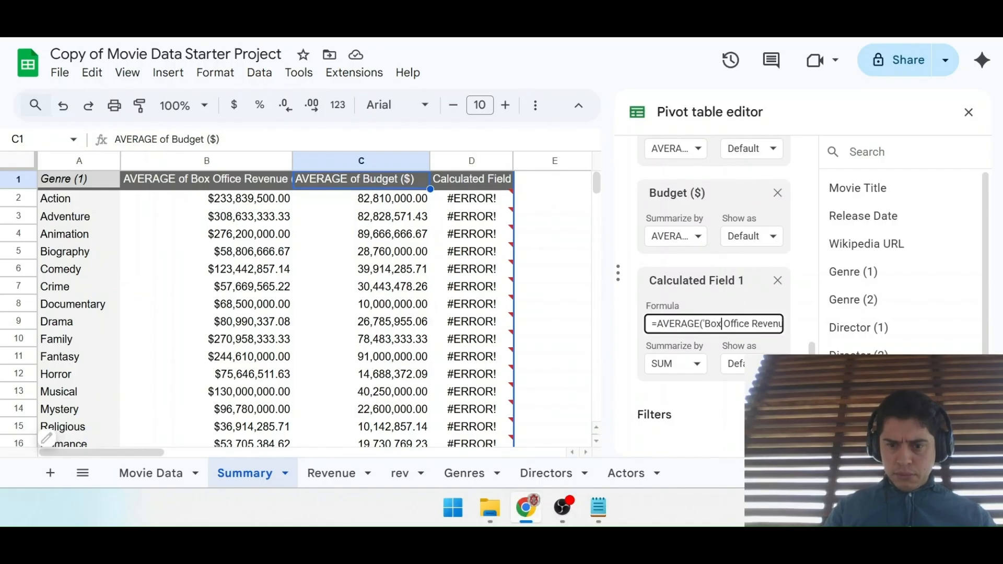
key(Right)
key(Right)
key(Right)
key(Right)
key(Right)
key(Right)
key(Right)
key(Right)
key(Right)
key(Right)
key(Right)
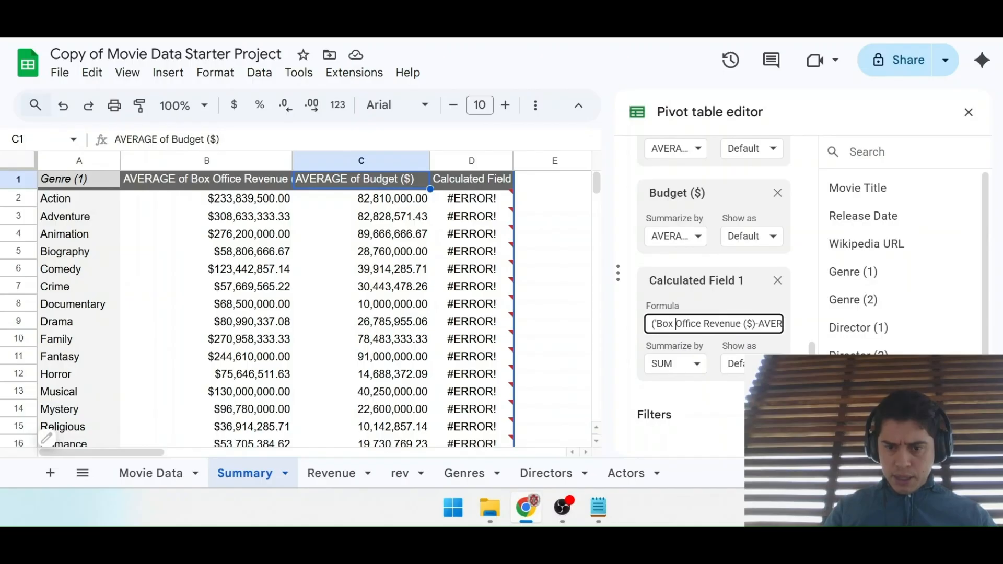
key(Right)
key(Right)
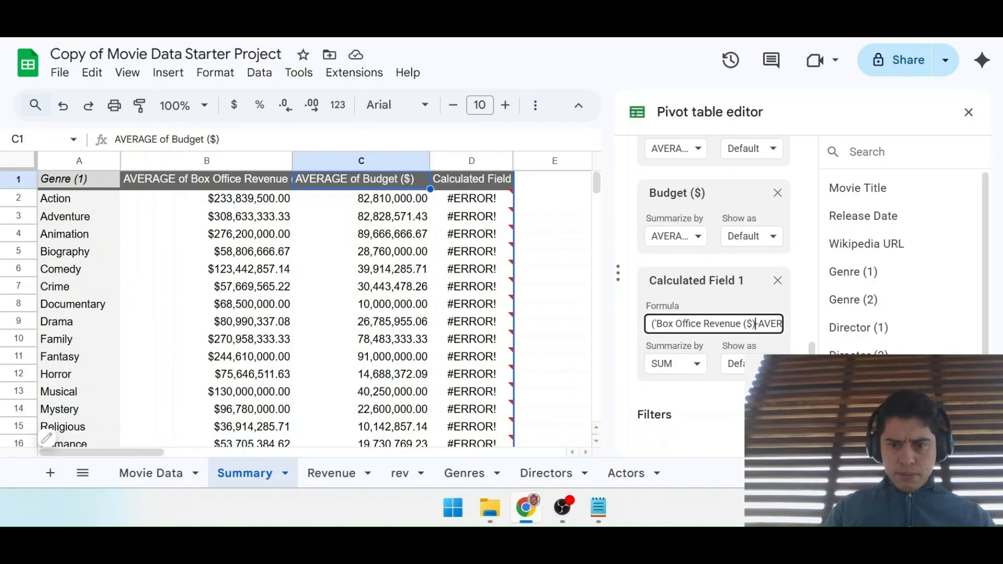
Switch to the Notepad notes with the end goal and the manager's questions.
click(598, 509)
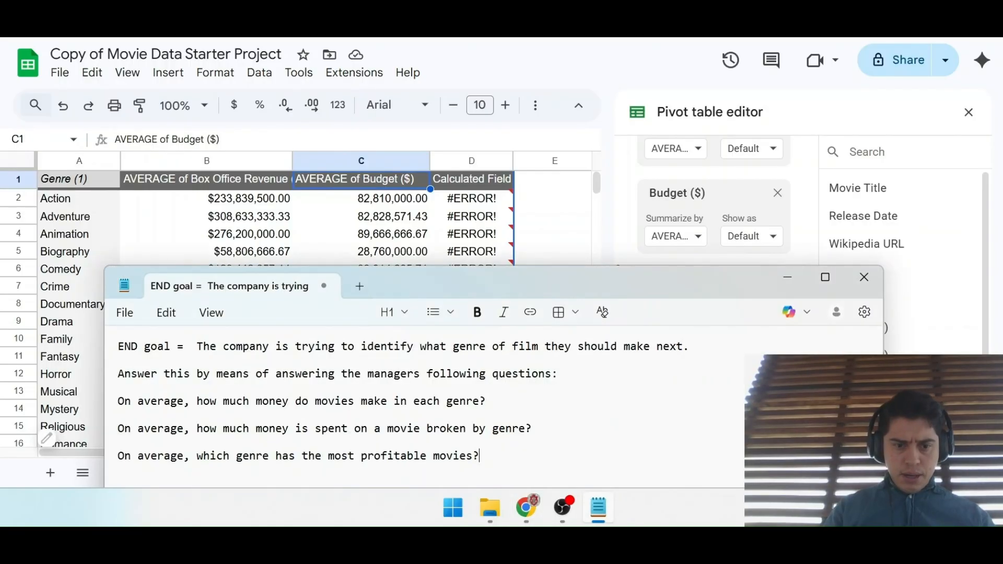
In a new Notepad tab, paste the field name Box Office Revenue ($) and enclose it in single quotes.
click(363, 286)
key(ctrl+v)
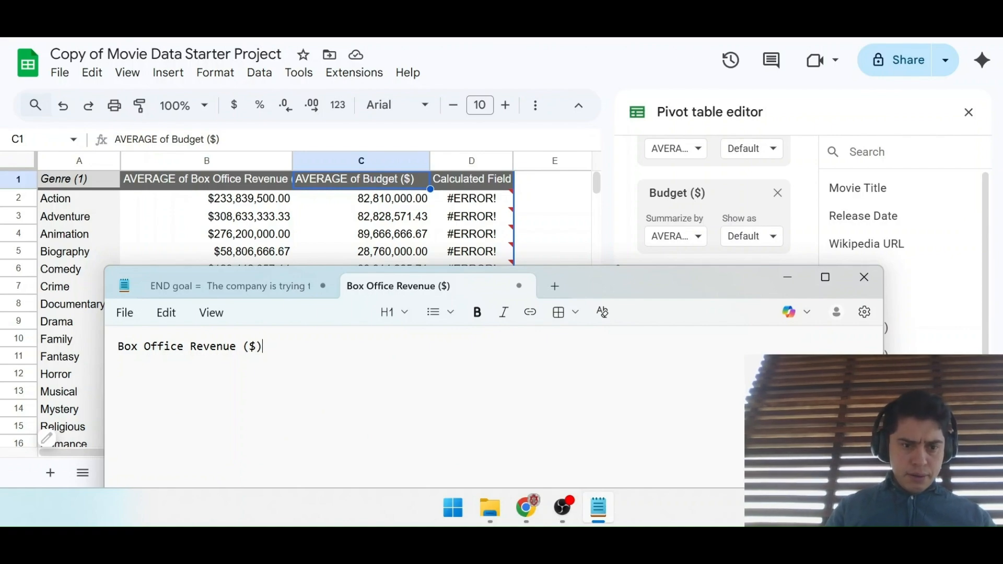
key(Left)
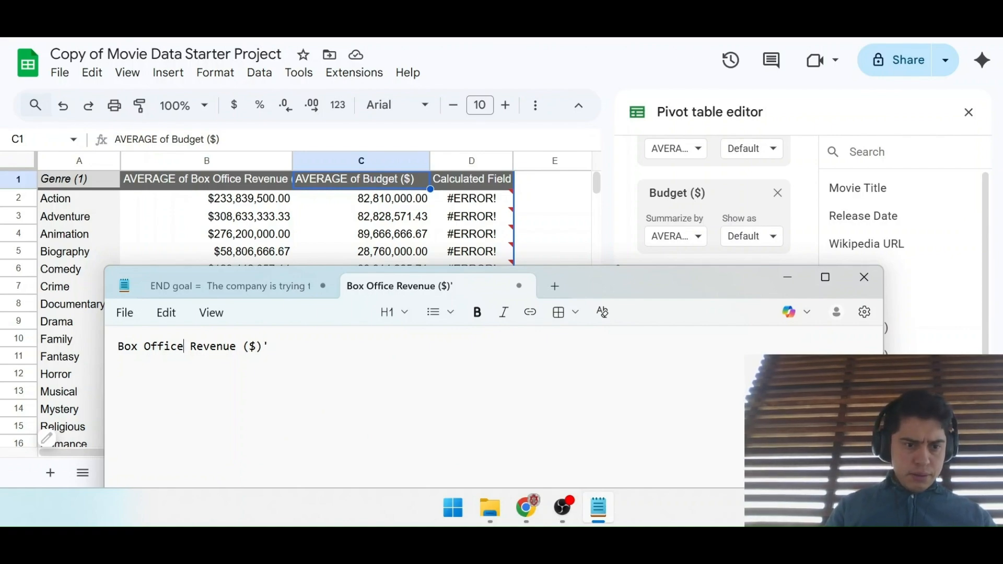
text(')
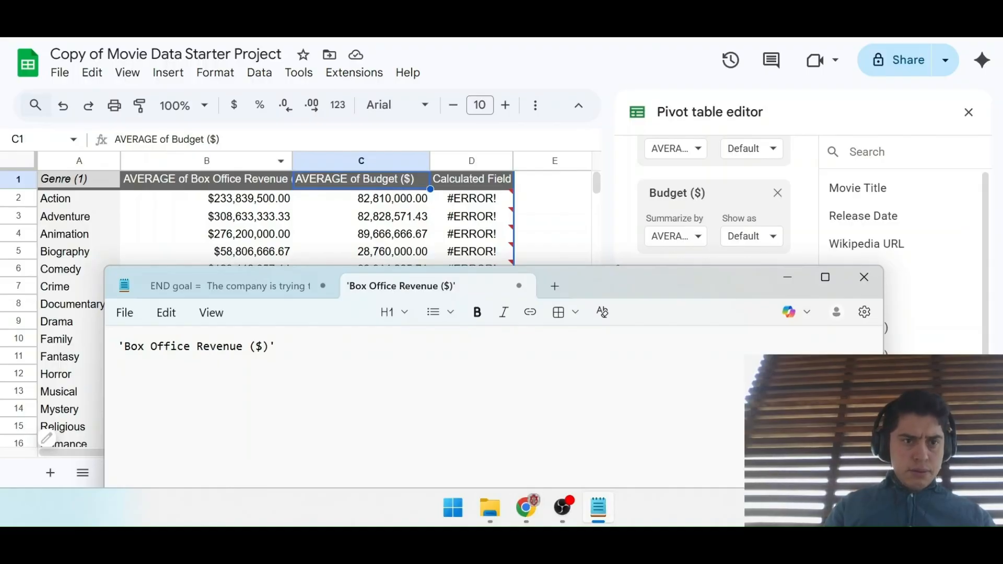
Check the formula in the assignment instructions, and wrap the quoted Notepad text as AVERAGE('Box Office Revenue ($)').
key(alt+Tab)
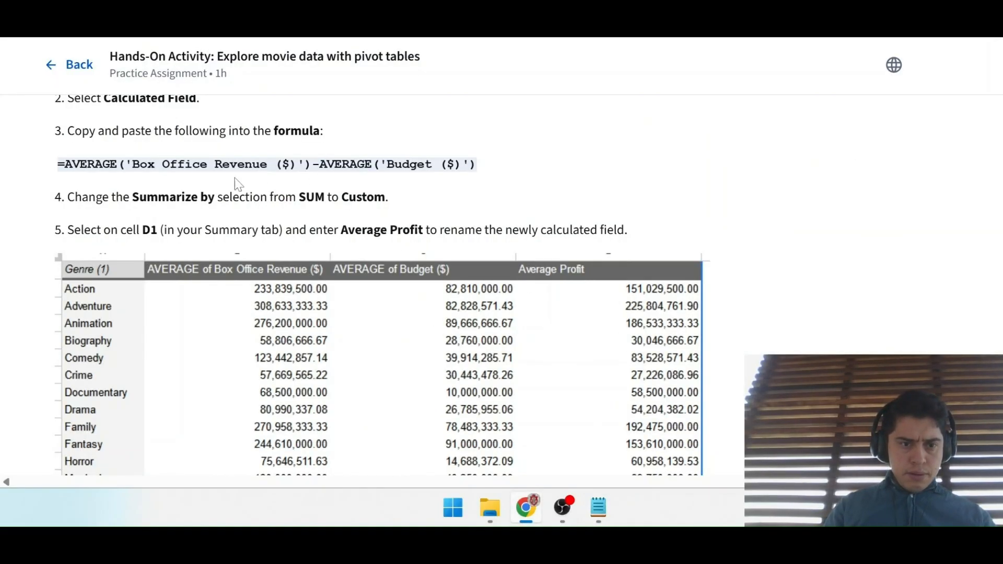
key(alt+Tab)
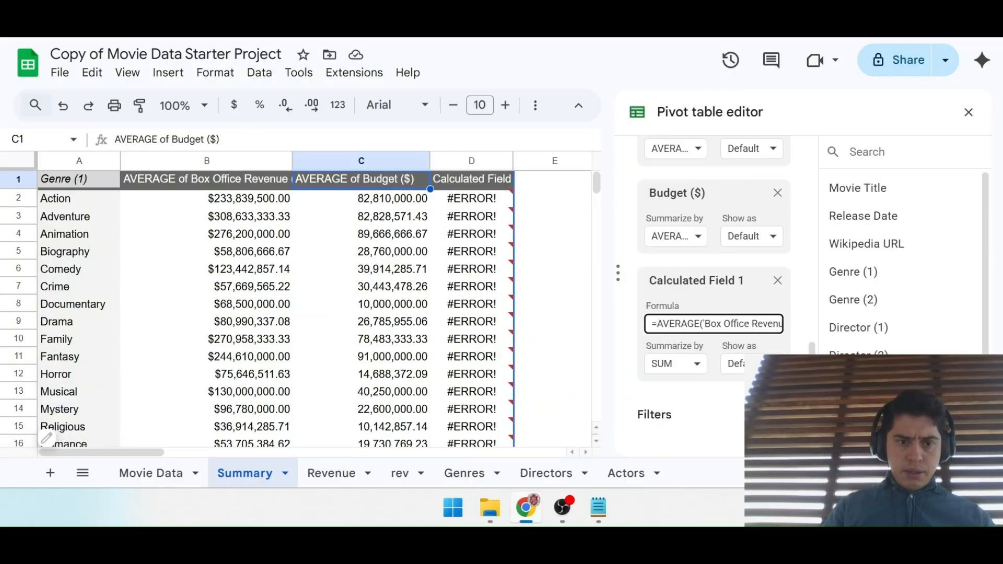
click(598, 506)
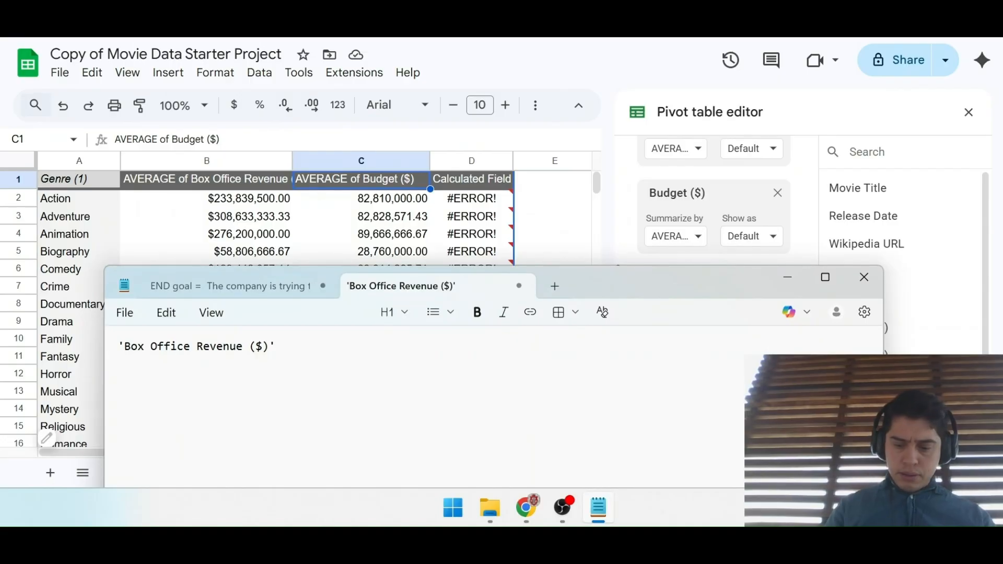
text())
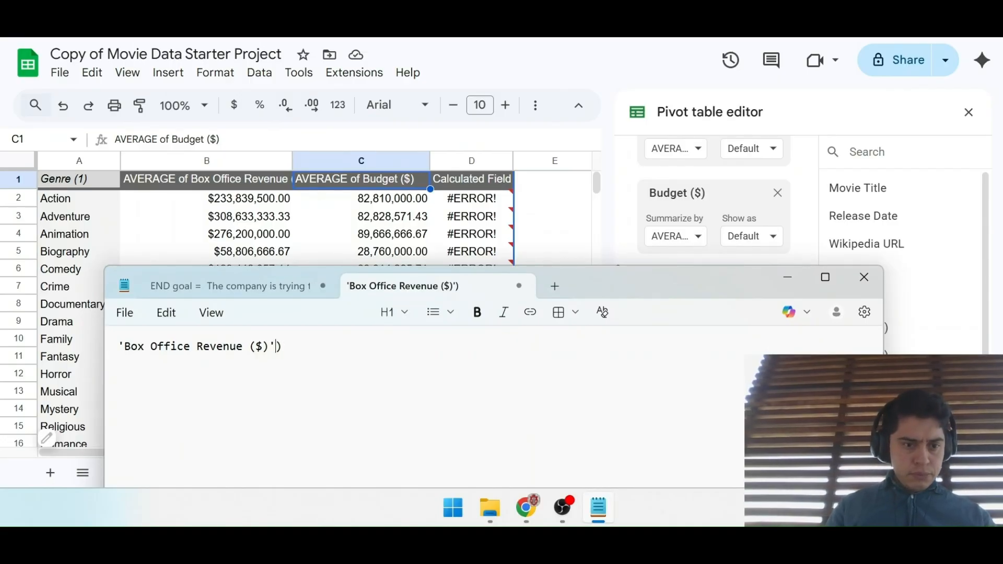
text(()
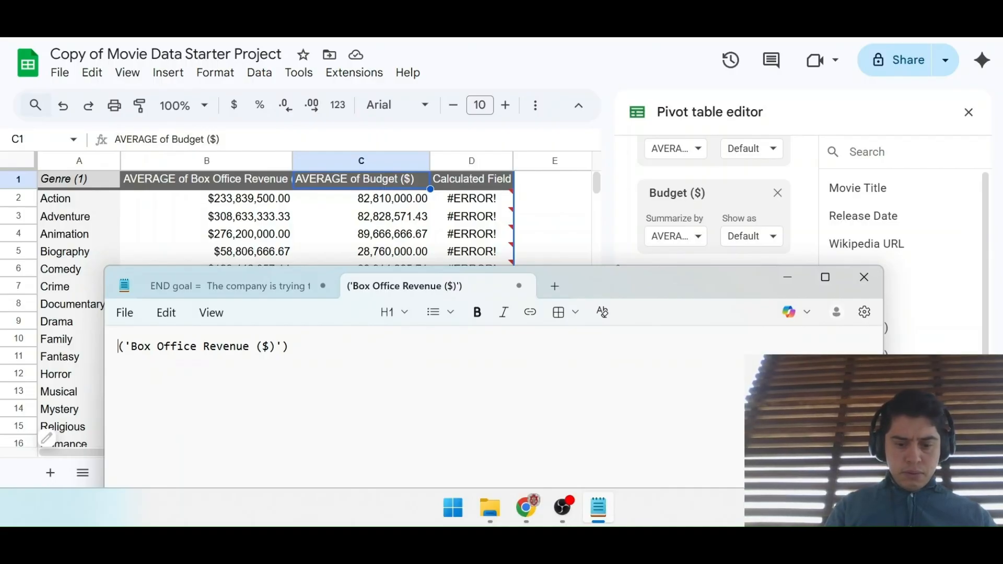
text(Av)
key(BackSpace)
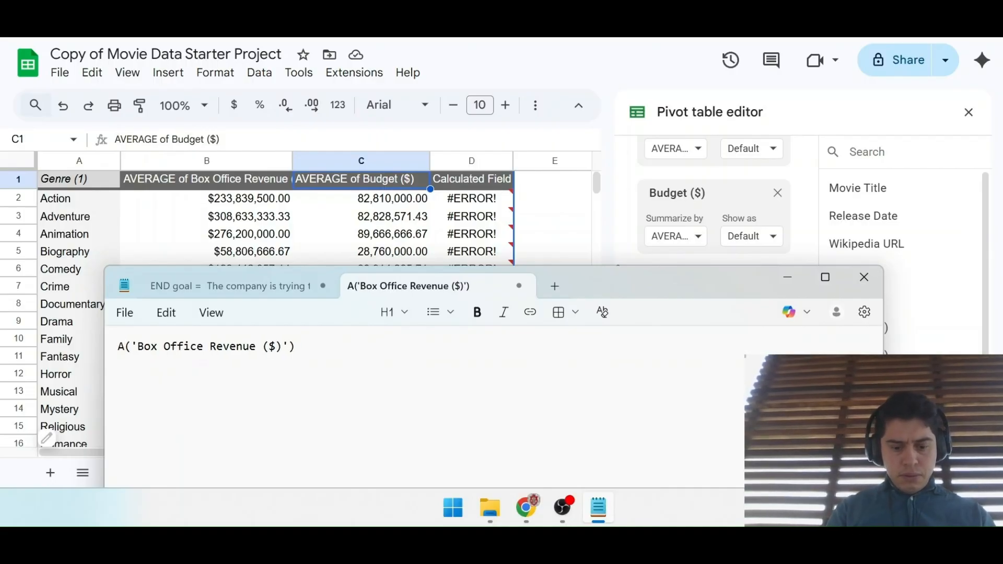
text(VERAGE)
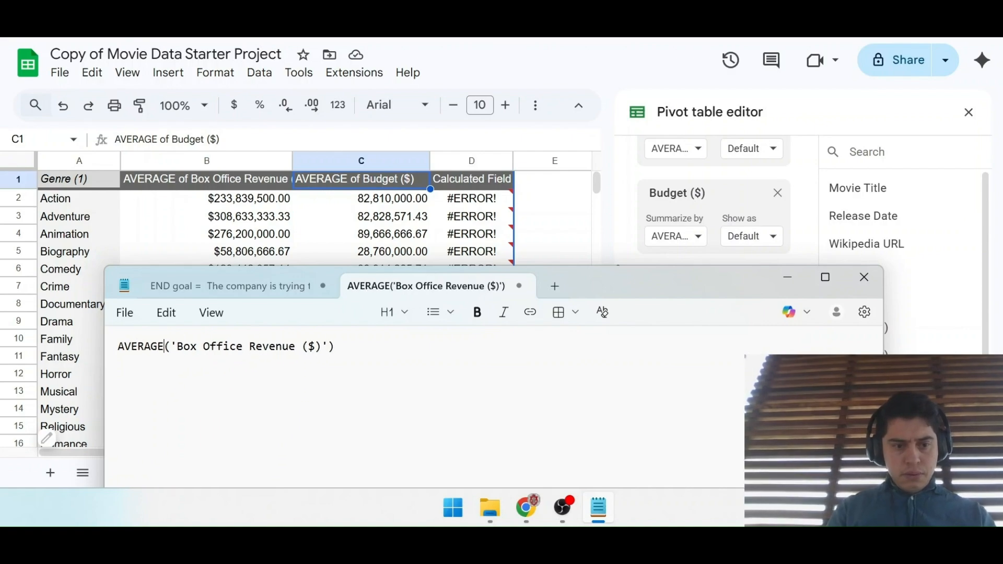
Append a minus sign after the AVERAGE('Box Office Revenue ($)') expression.
key(Right)
key(Right)
key(Right)
key(Right)
key(Right)
key(Right)
key(Right)
key(Right)
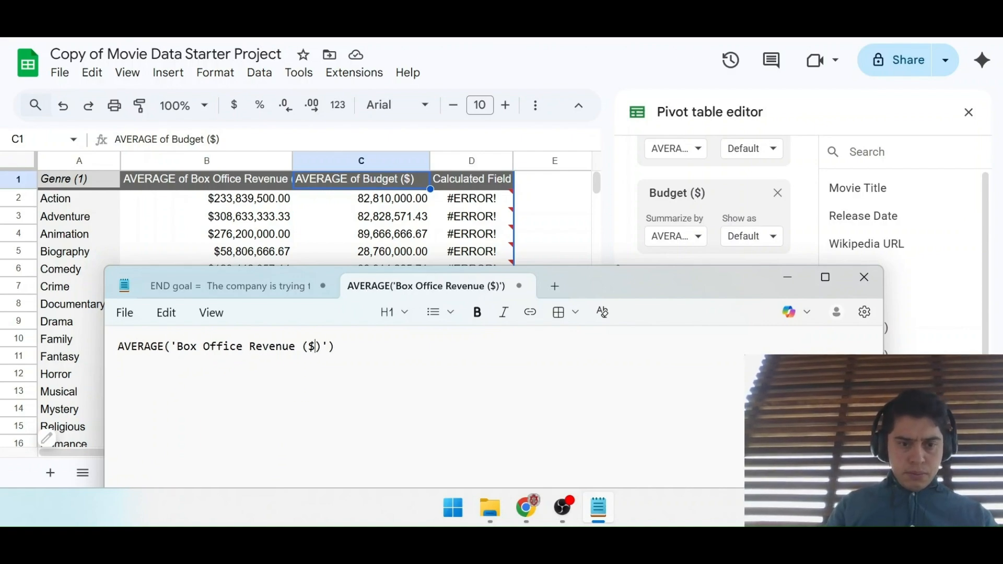
text(-)
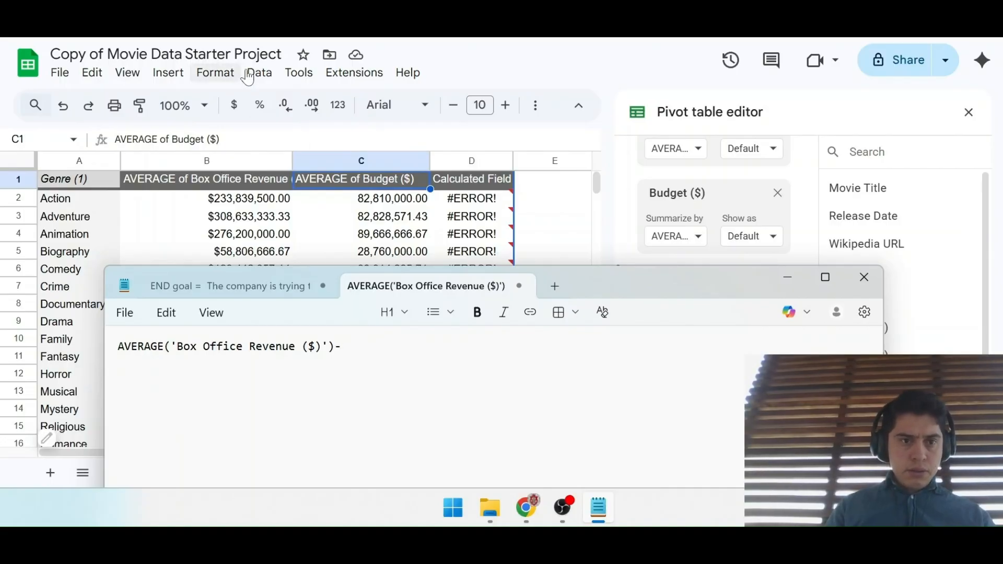
Copy the Budget ($) header text from cell M1 of the Movie Data sheet and append it to the Notepad formula.
key(alt+Tab)
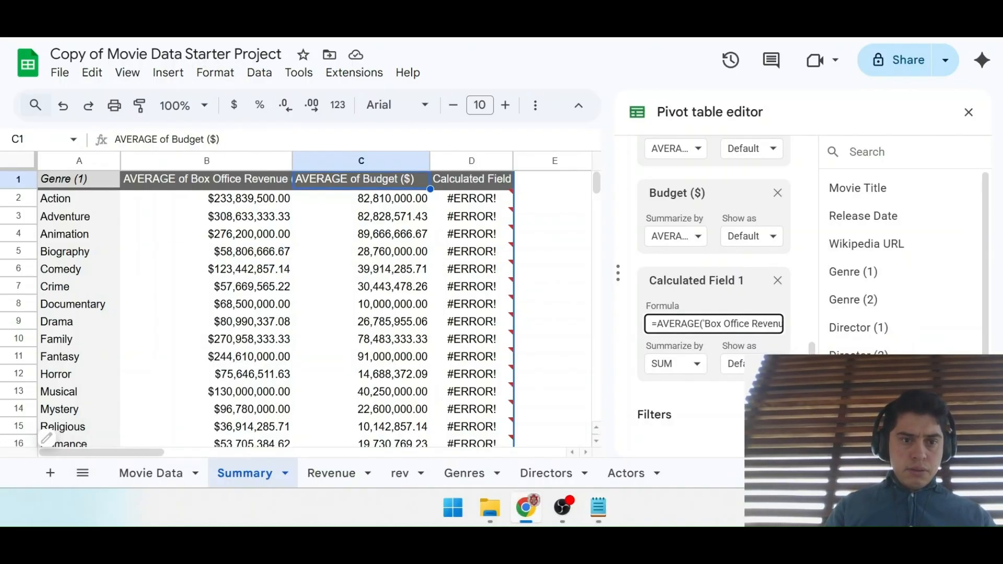
click(150, 477)
click(486, 182)
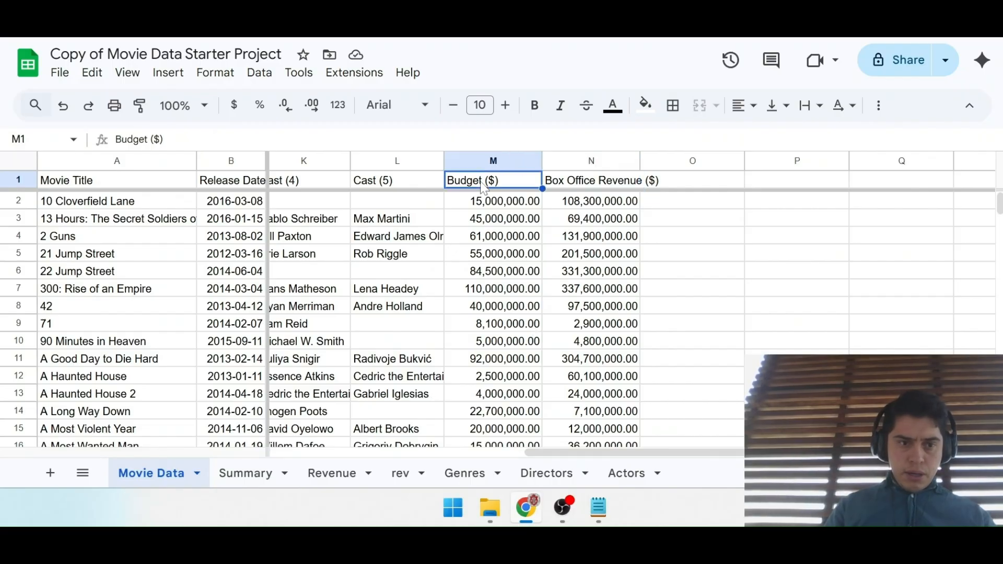
key(Return)
key(ctrl+a)
key(ctrl+c)
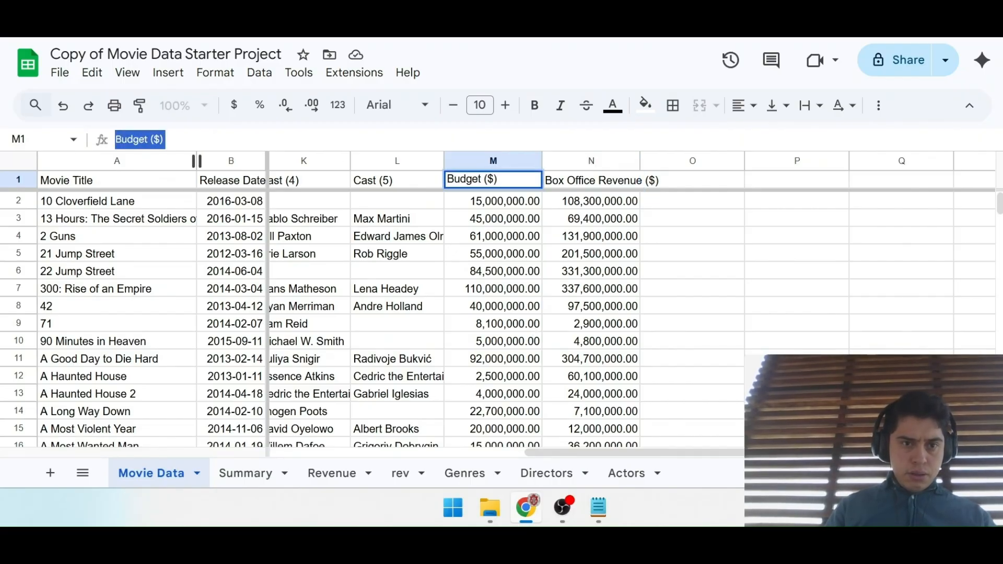
click(596, 505)
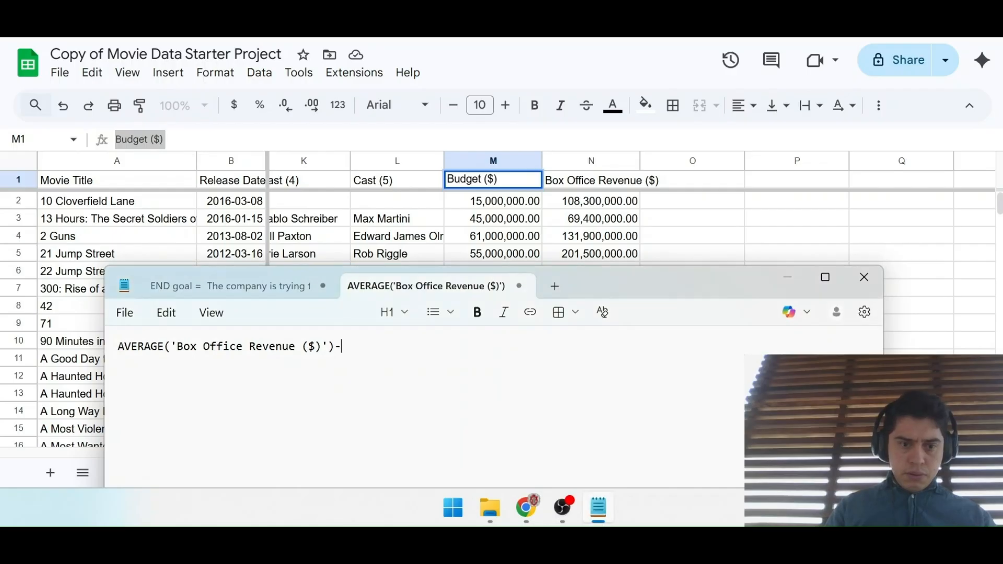
key(ctrl+v)
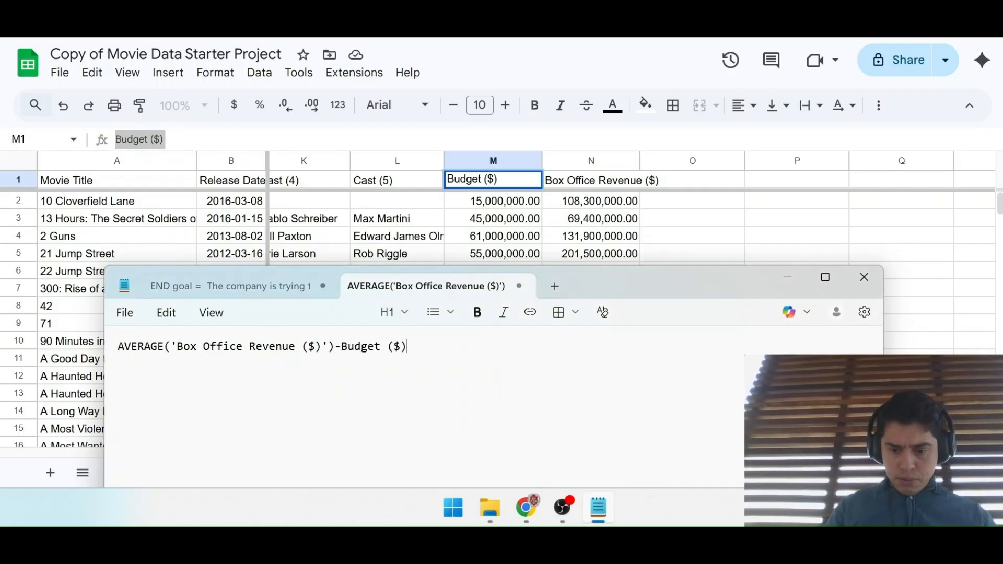
Enclose the budget field in single quotes and parentheses with the function name, making the second term AVERAGE('Budget ($)').
text(")
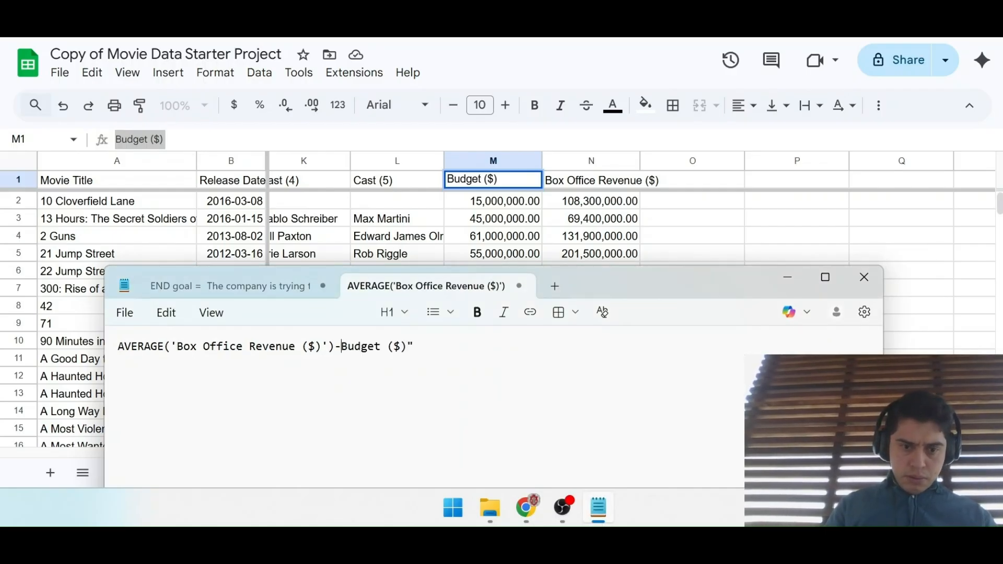
text(")
key(BackSpace)
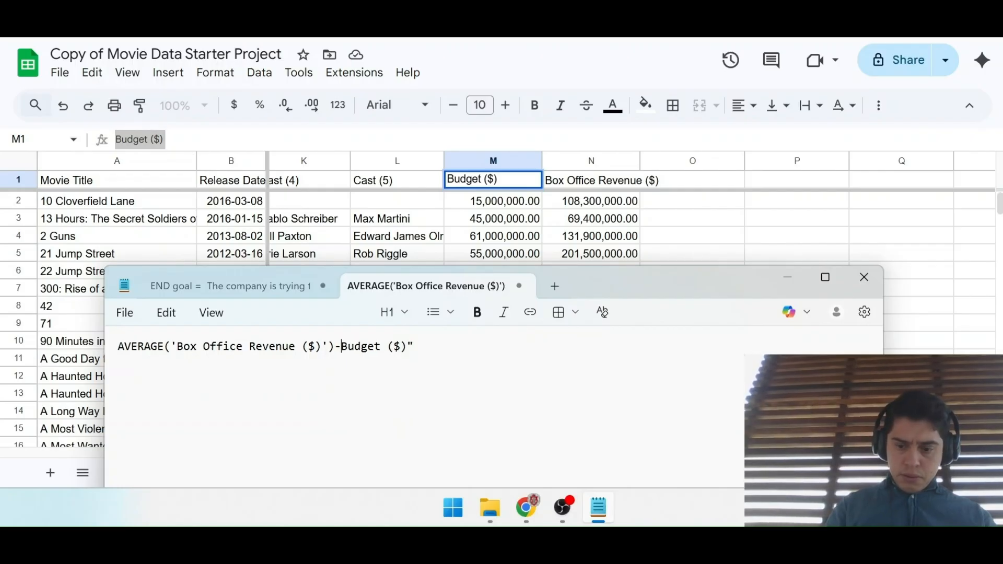
text(')
key(Left)
text(AVERAGE)
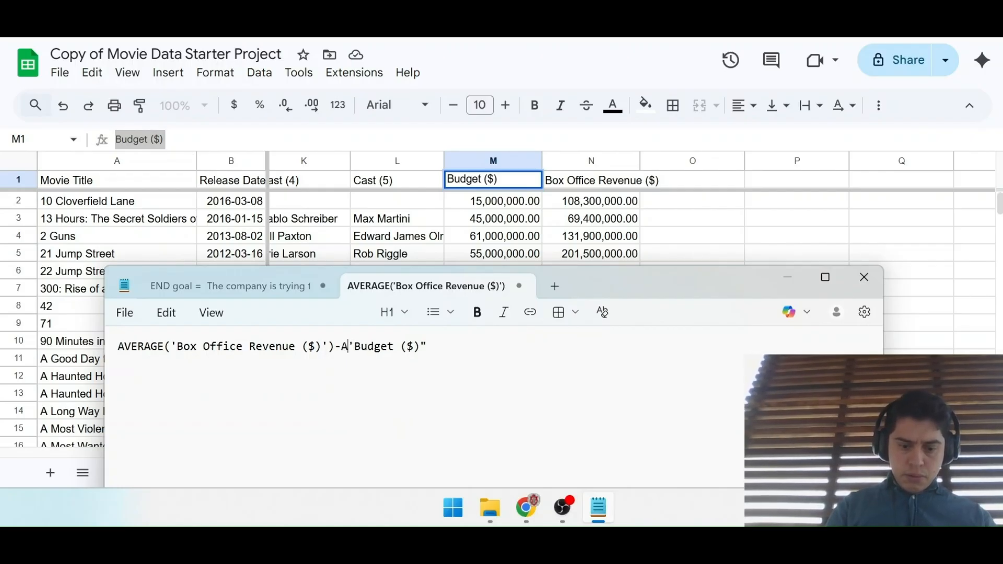
text(()
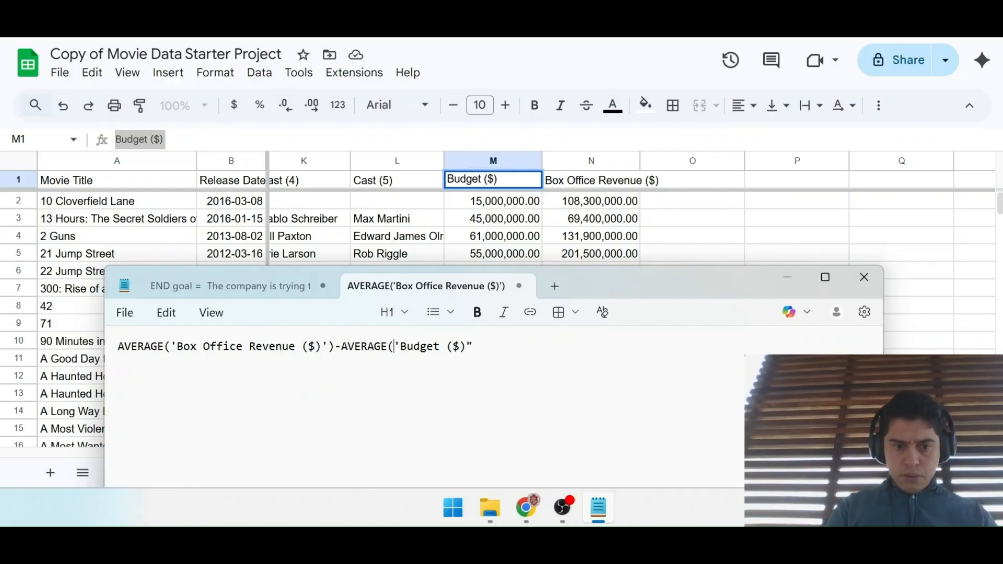
key(Right)
key(Right)
key(Right)
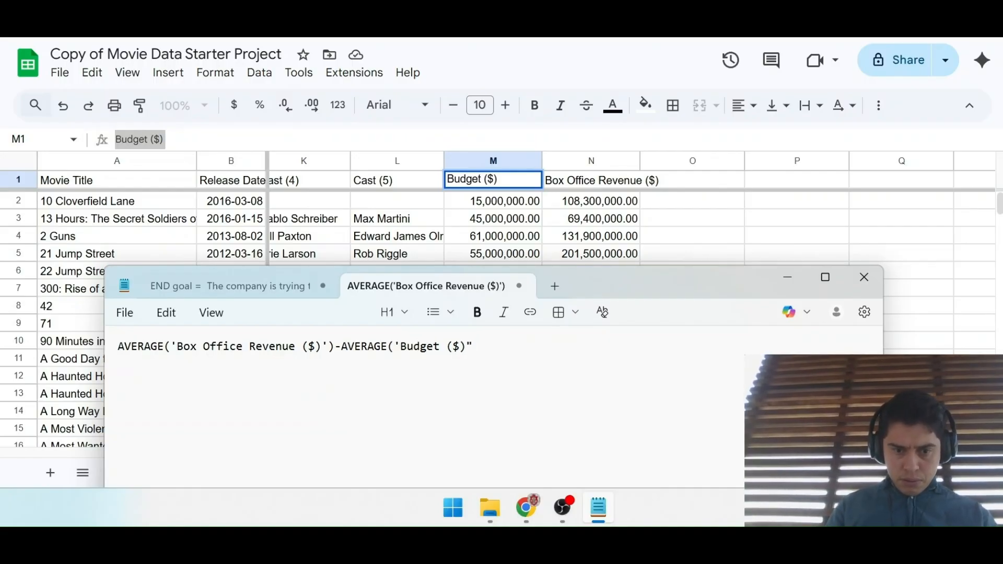
key(End)
key(BackSpace)
text(')
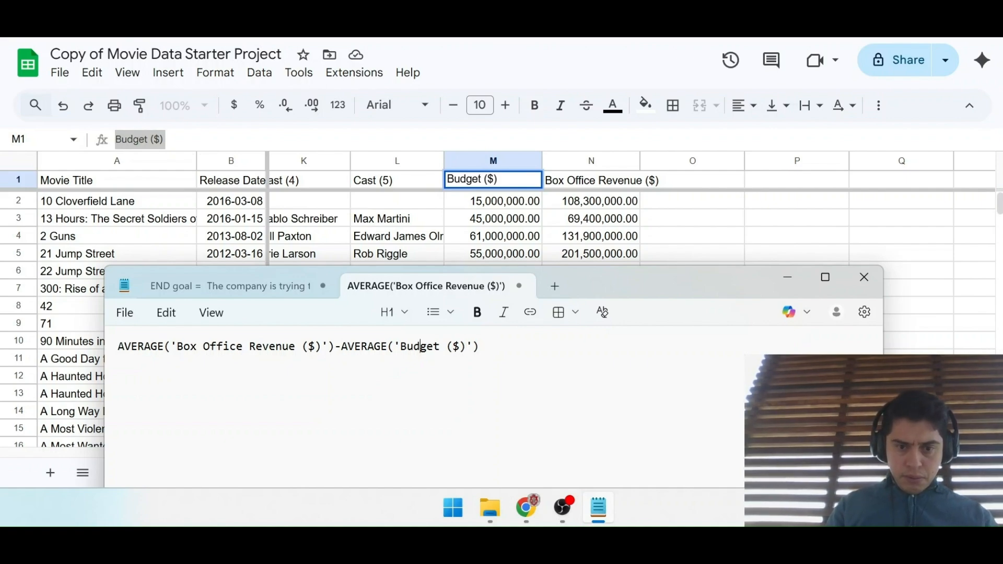
Copy the Notepad formula and set Calculated Field 1 in the Summary pivot table to =AVERAGE('Box Office Revenue ($)')-AVERAGE('Budget ($)').
key(Left)
key(Left)
key(Left)
key(ctrl+a)
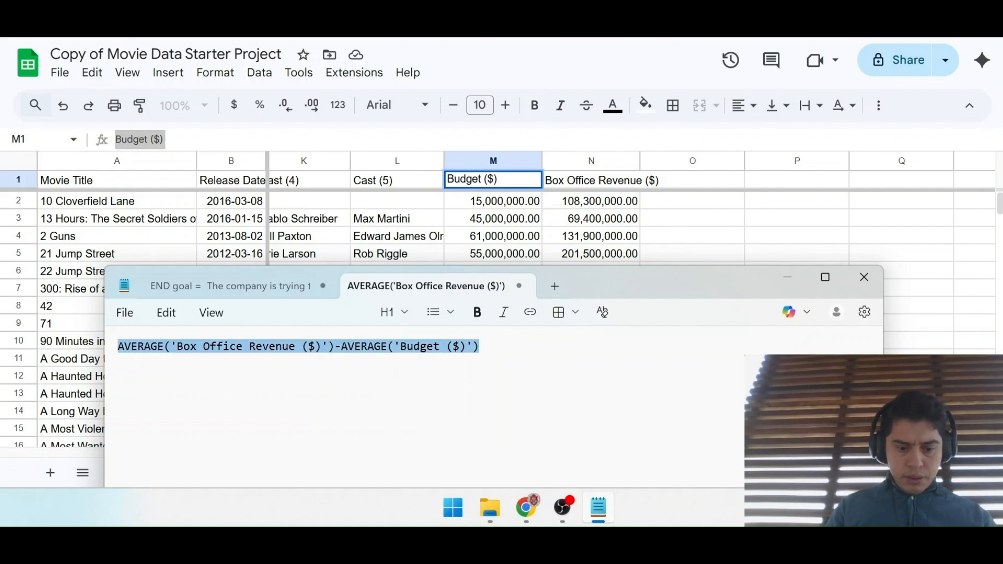
key(alt+Tab)
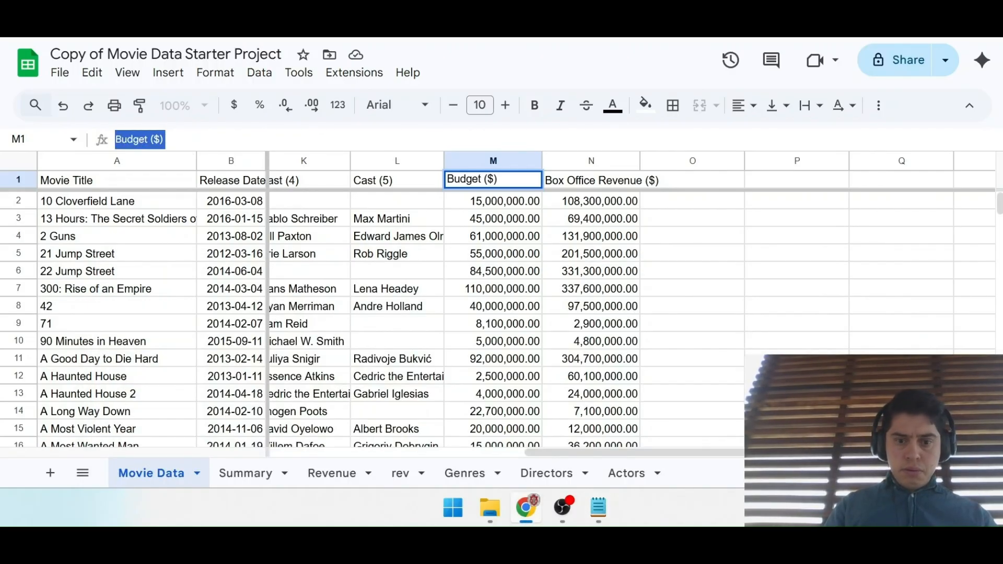
click(238, 473)
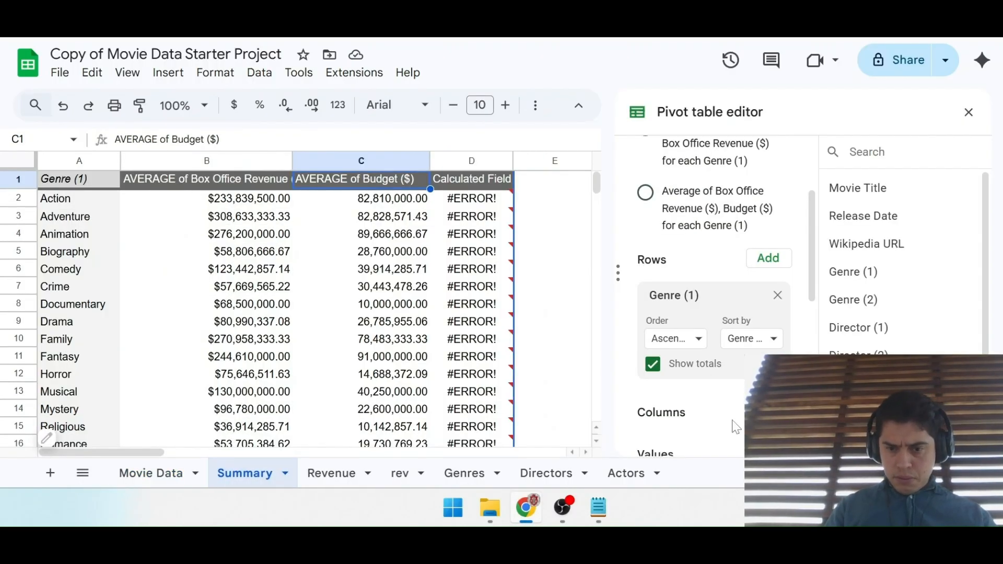
scroll(716, 355, down, 5)
scroll(716, 355, down, 3)
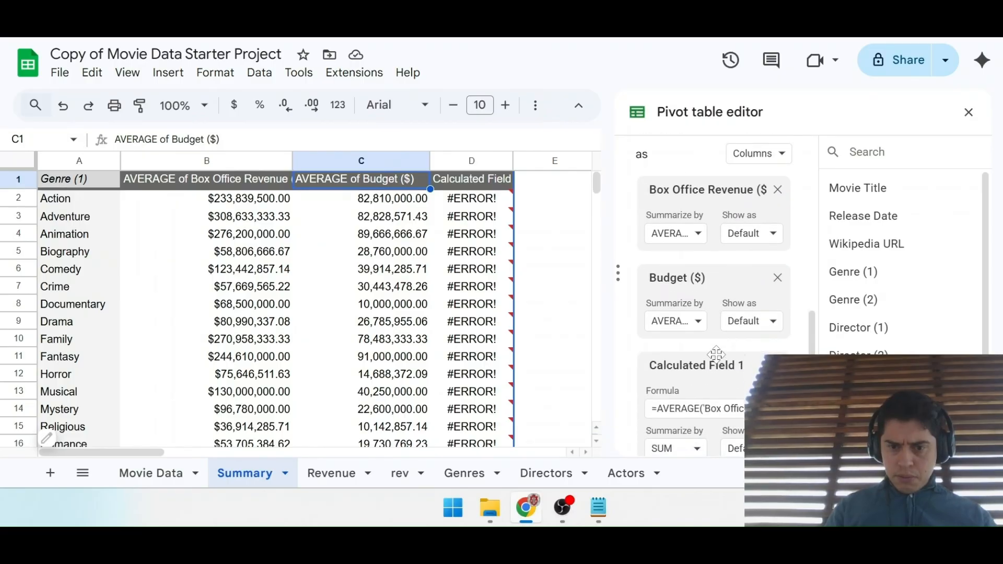
click(713, 323)
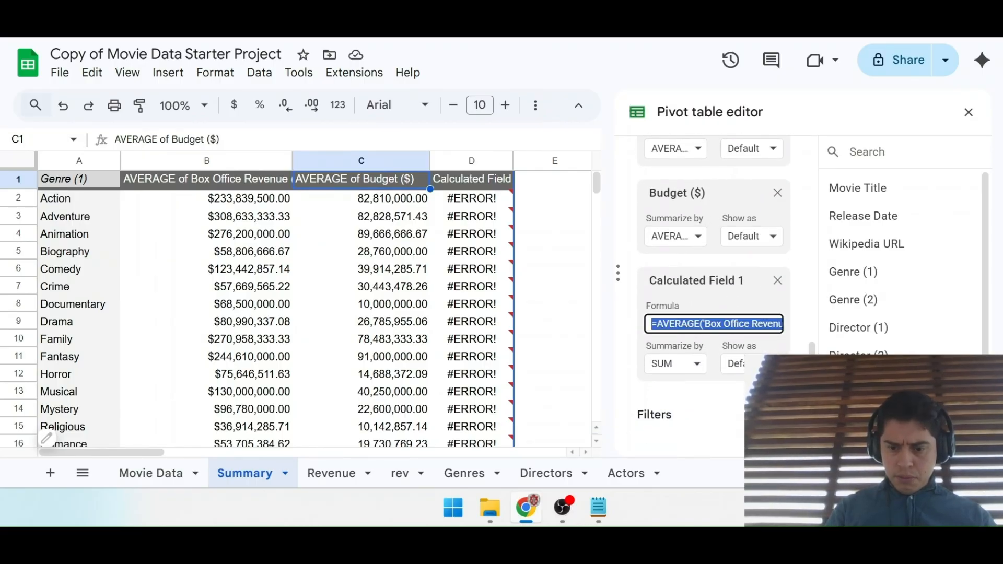
text(=)
key(ctrl+v)
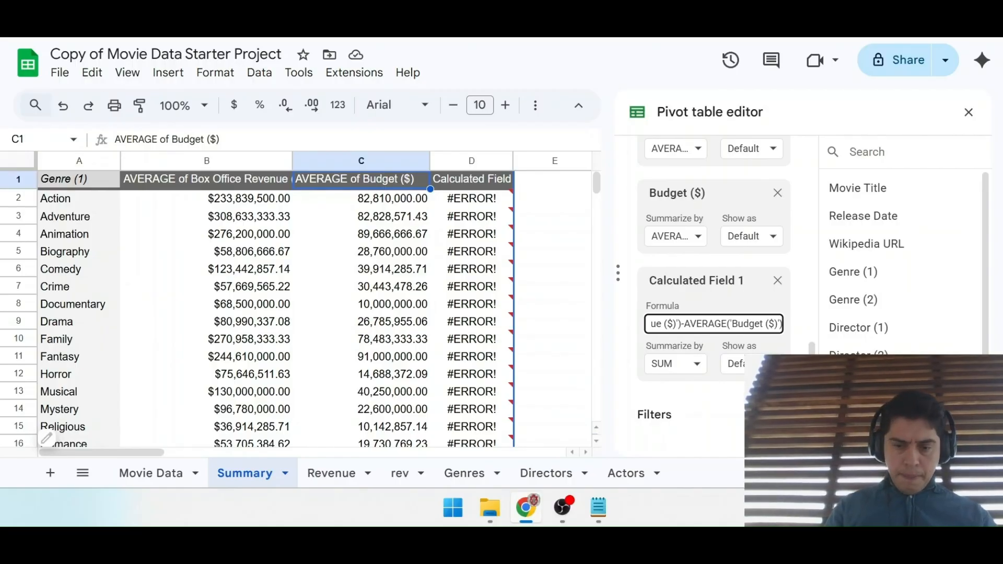
key(Return)
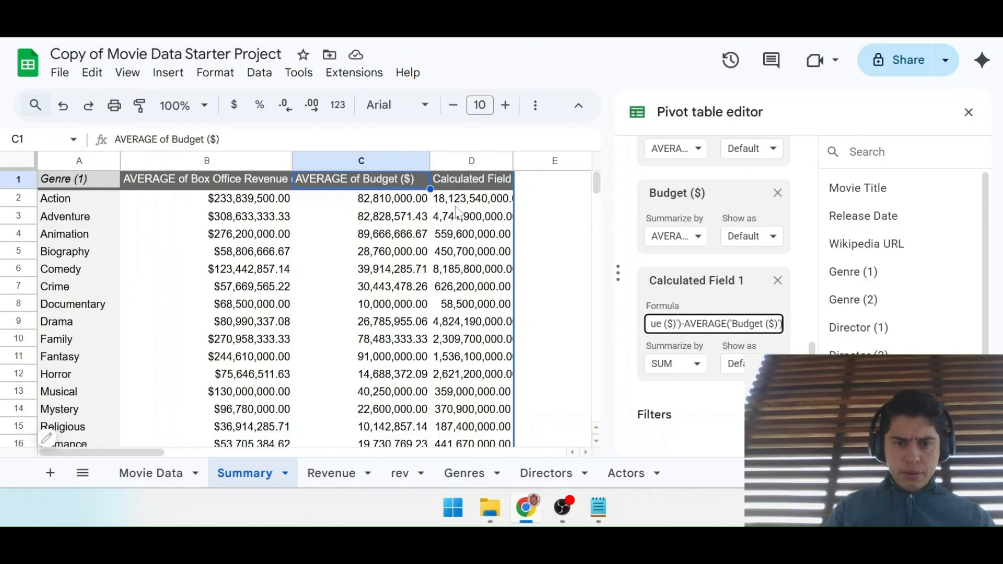
Compare the calculated field column with the assignment's Average Profit example table and reread the calculated field instructions.
key(ctrl+Tab)
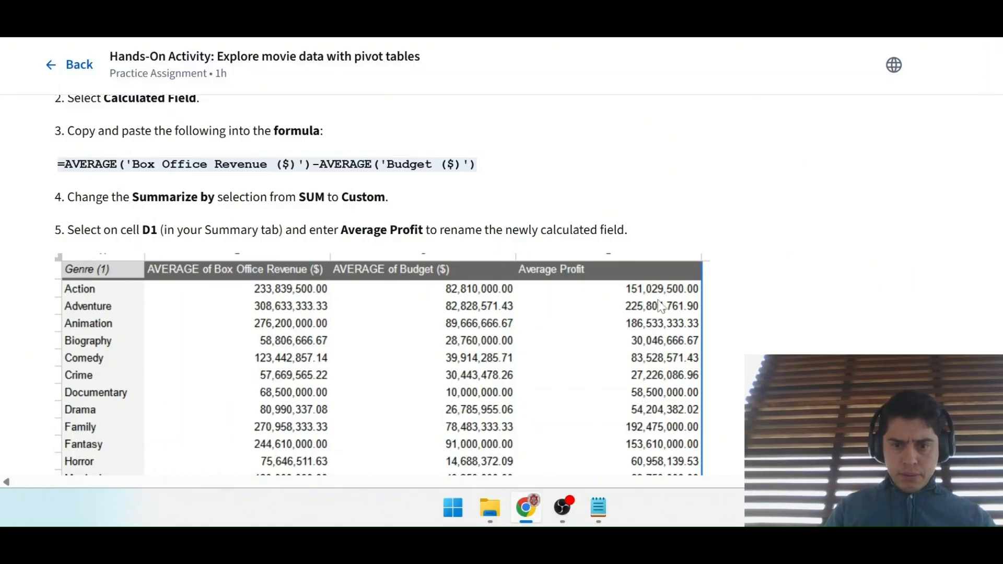
scroll(615, 338, down, 2)
scroll(615, 338, down, 1)
scroll(615, 338, up, 1)
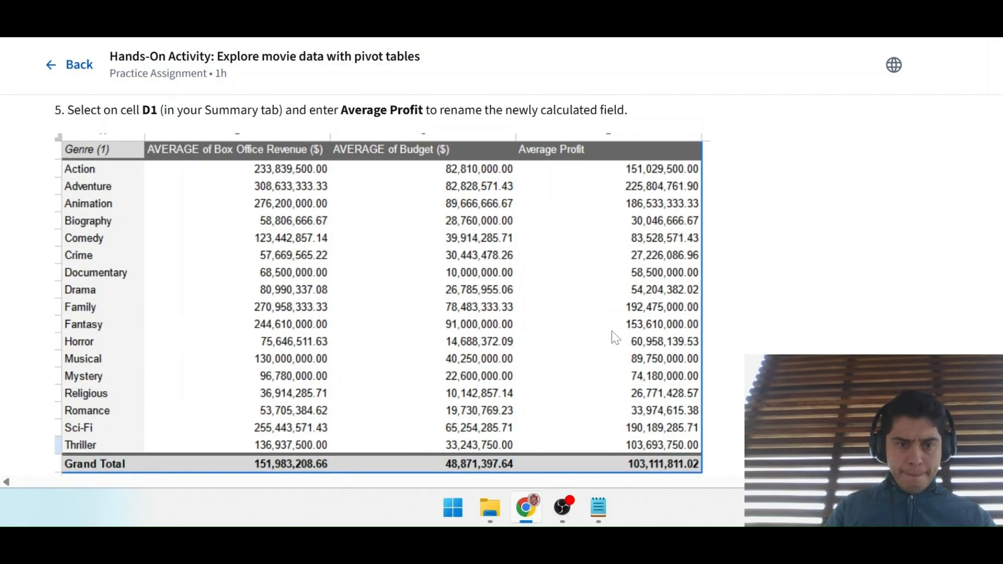
scroll(612, 337, up, 1)
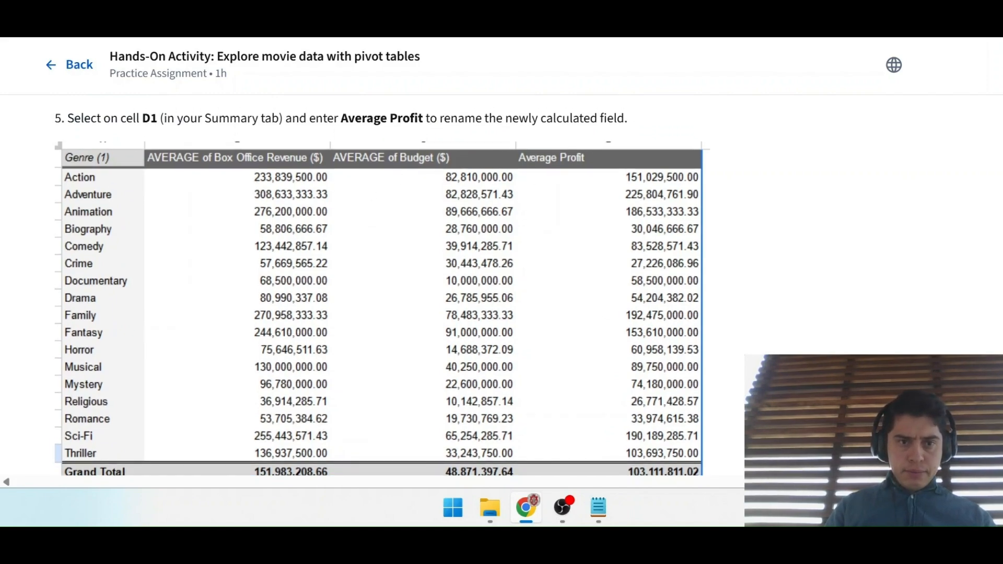
key(ctrl+Tab)
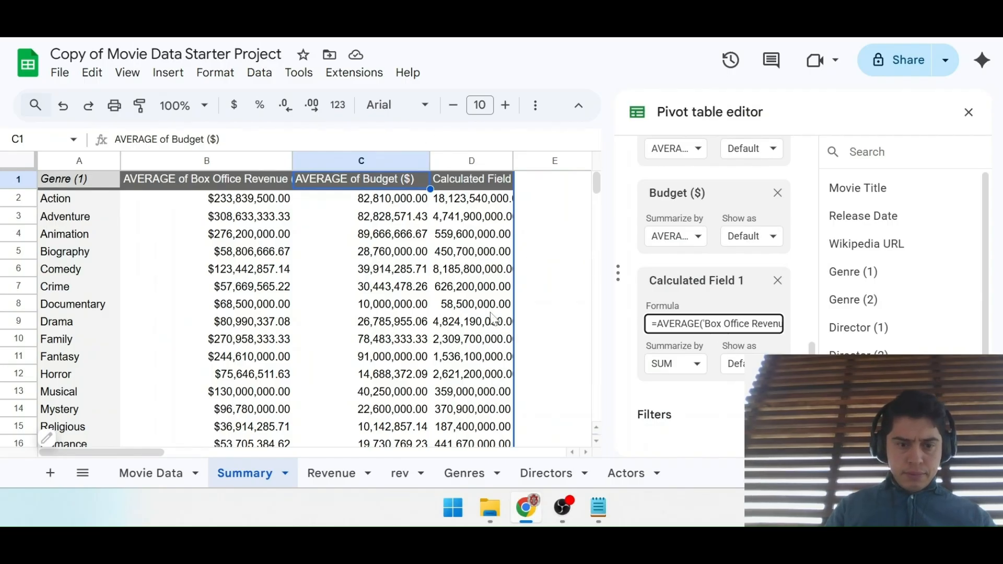
key(ctrl+shift+Tab)
scroll(305, 246, up, 3)
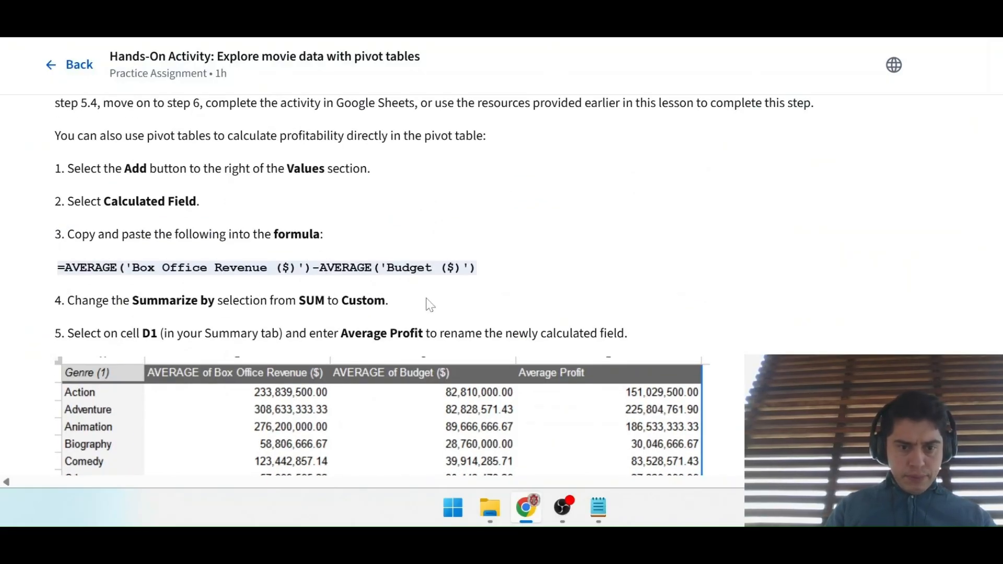
Retype the second AVERAGE function name in the formula of Calculated Field 1 on the Summary pivot table.
scroll(590, 293, down, 1)
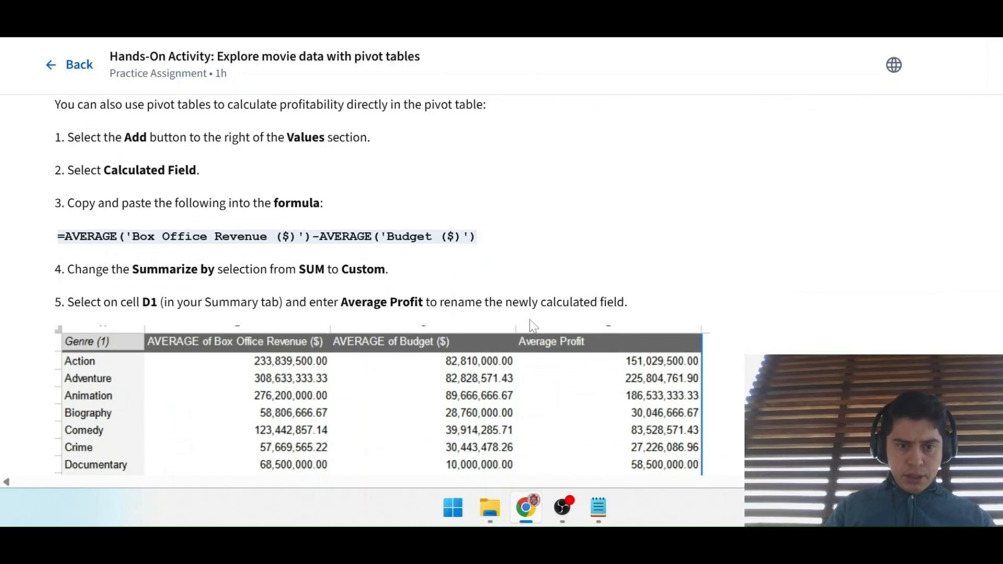
key(ctrl+Tab)
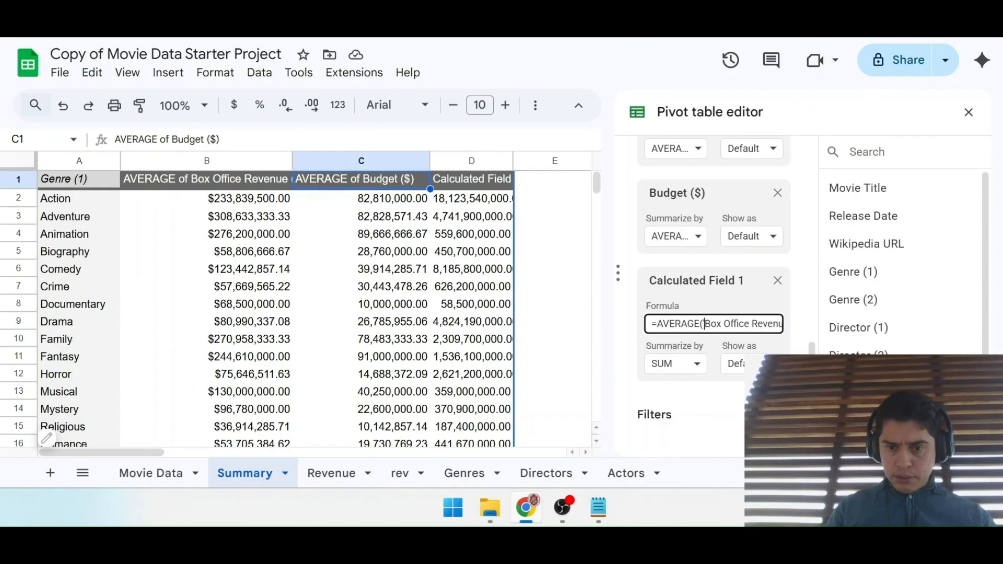
key(Right)
key(Right)
key(Right)
key(Right)
key(Right)
key(Right)
key(Right)
key(Right)
key(Right)
key(Right)
key(Right)
key(Right)
key(Right)
key(Right)
key(Right)
key(Right)
key(Right)
key(Right)
key(Right)
key(Right)
key(Right)
key(Right)
key(Right)
key(Right)
key(Right)
key(Right)
key(Right)
key(Right)
key(Right)
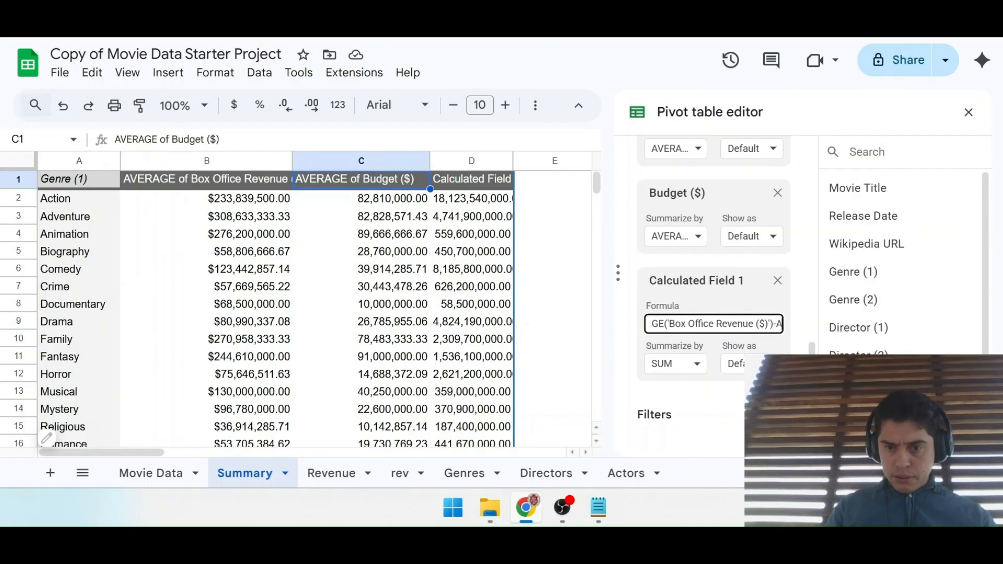
key(BackSpace)
key(BackSpace)
key(BackSpace)
key(BackSpace)
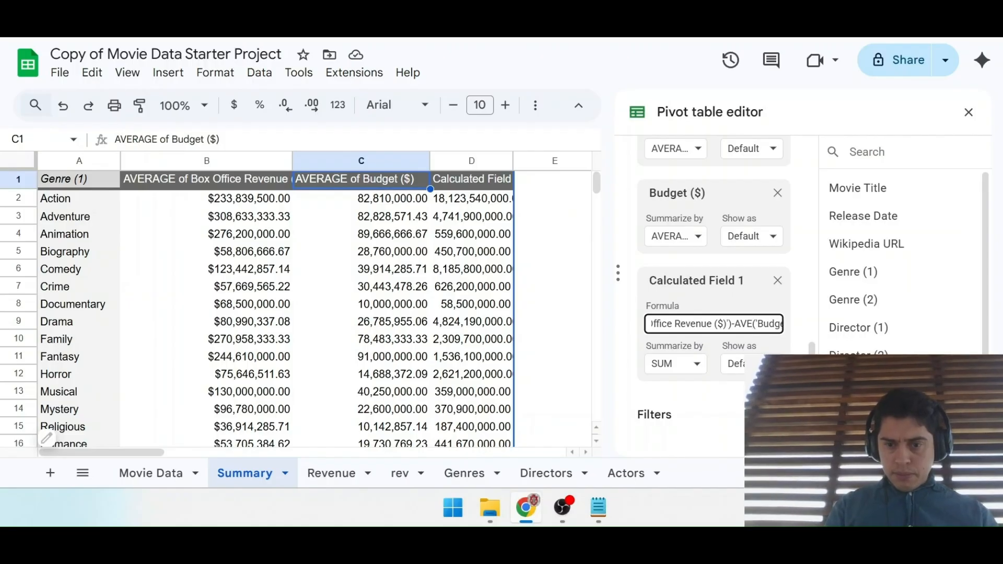
text(RAGE)
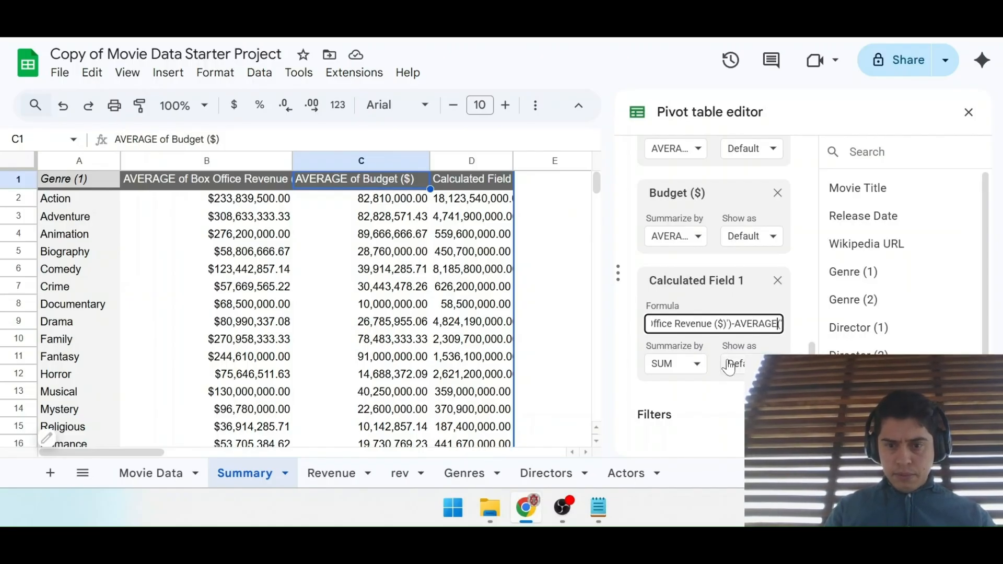
key(Right)
key(Right)
key(Right)
key(Right)
key(Right)
key(Right)
key(Right)
key(Right)
key(Right)
key(Right)
key(Right)
key(Right)
key(Right)
key(Right)
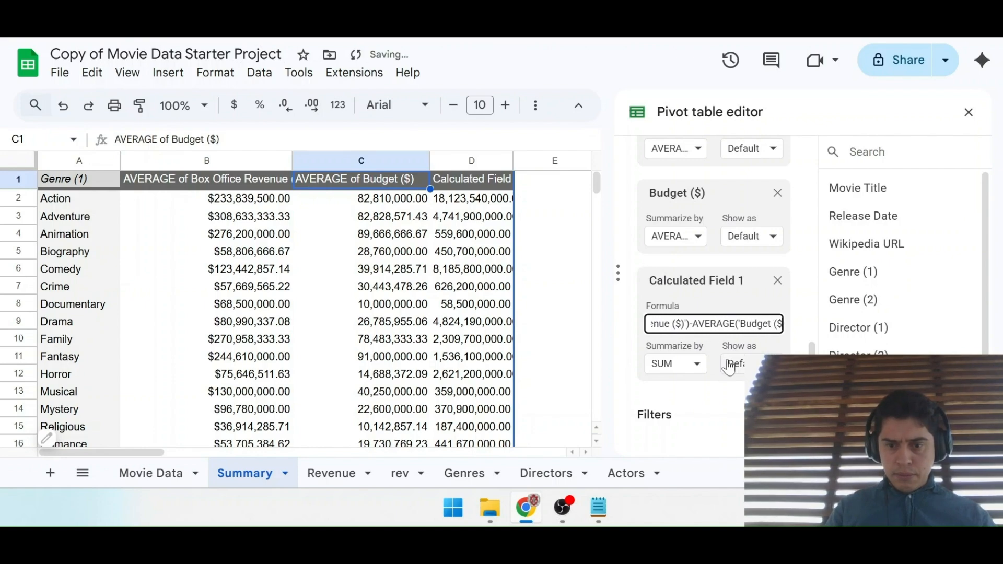
Replace Calculated Field 1's formula with the assignment's copied =AVERAGE('Box Office Revenue ($)')-AVERAGE('Budget ($)').
click(209, 20)
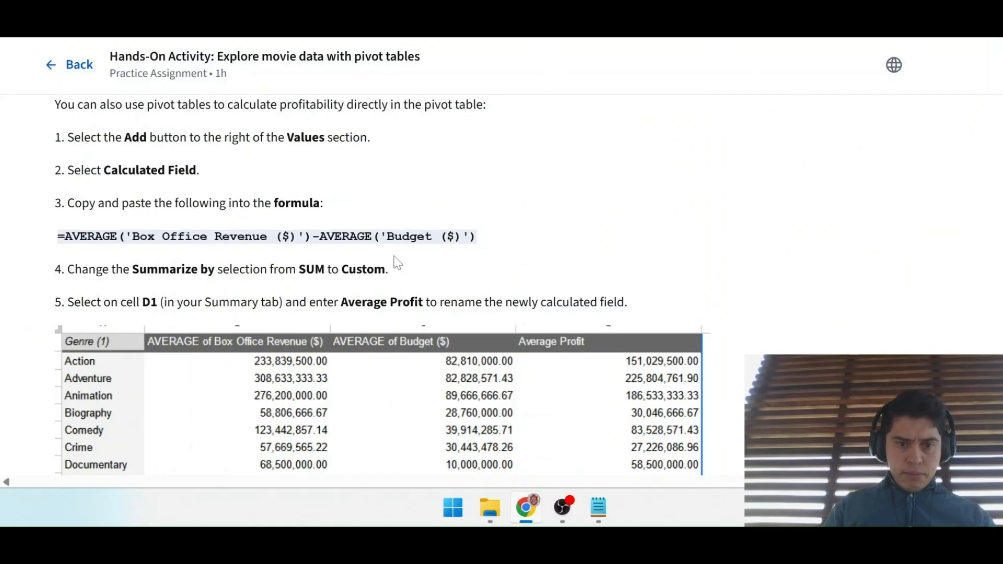
drag(477, 238, 57, 238)
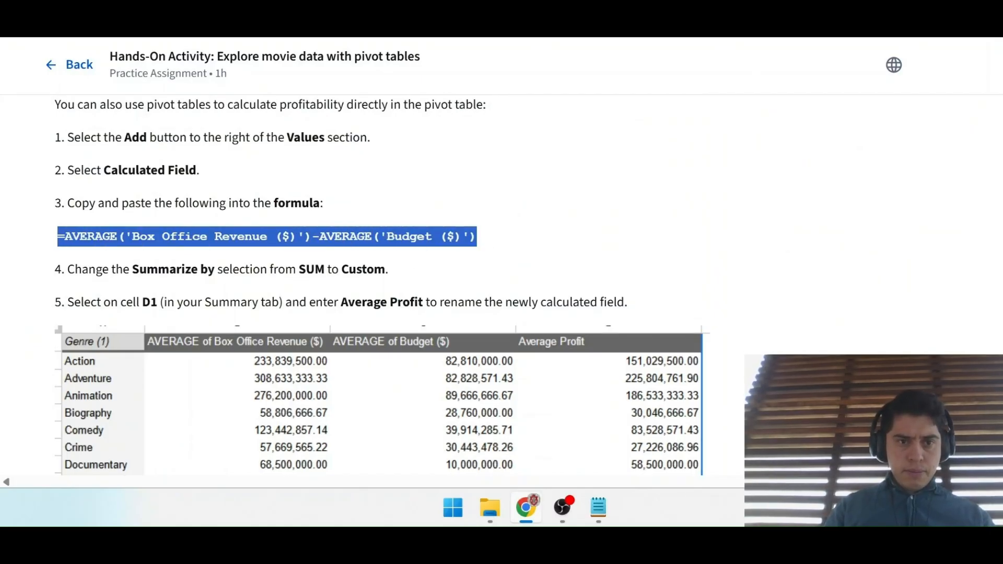
click(366, 21)
key(ctrl+a)
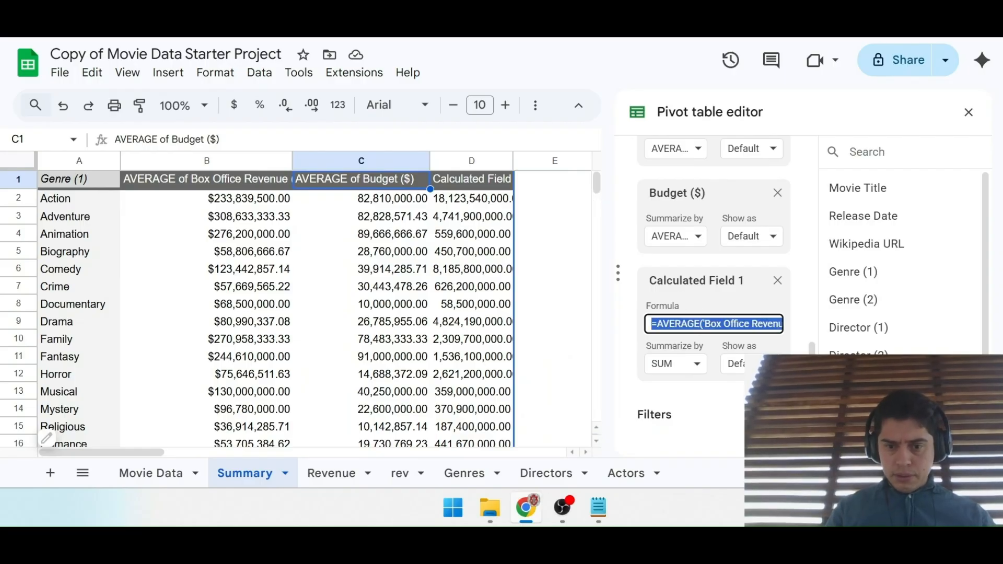
key(ctrl+v)
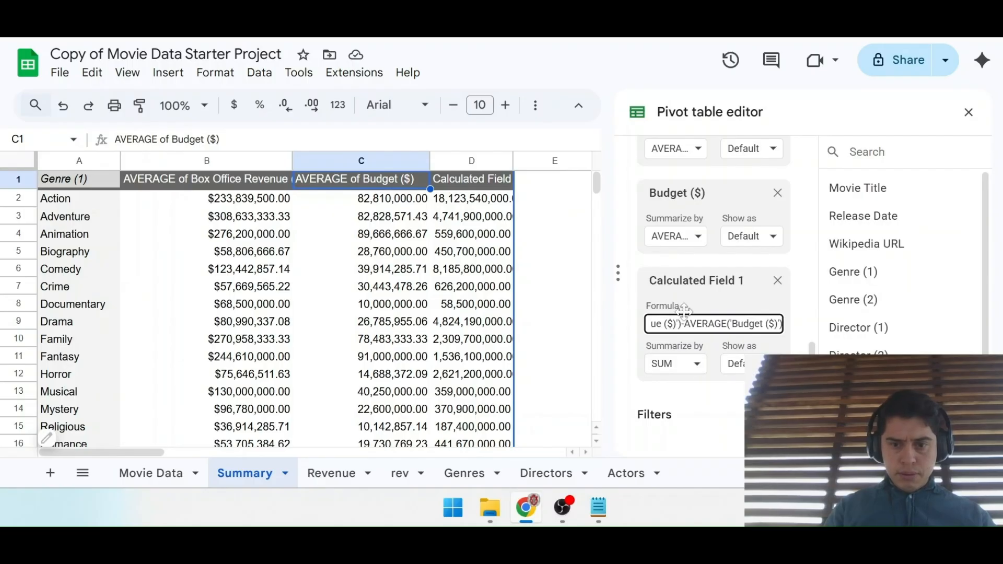
key(Return)
click(630, 211)
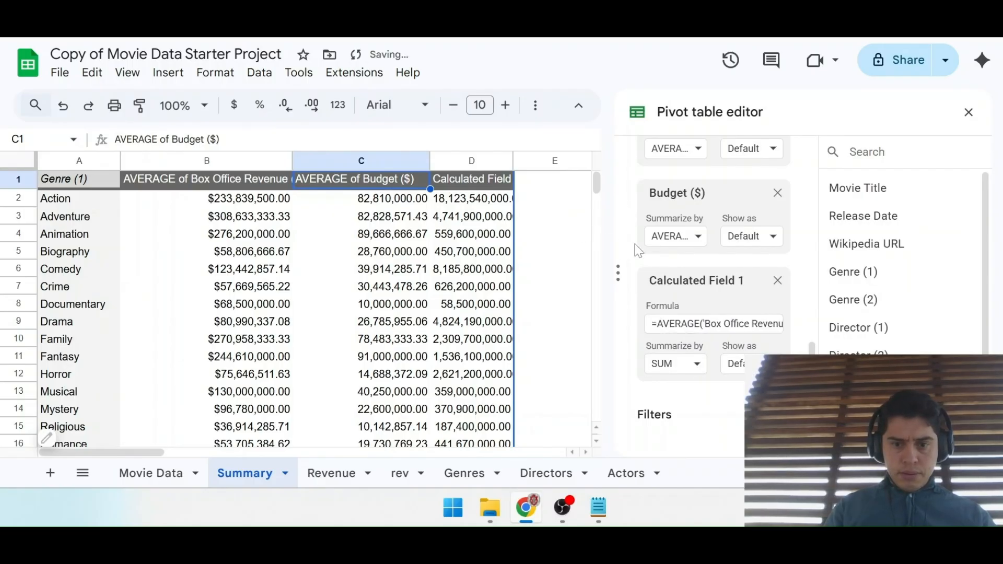
Widen column D of the Summary sheet and compare its calculated values with the assignment's Average Profit example.
drag(512, 162, 559, 161)
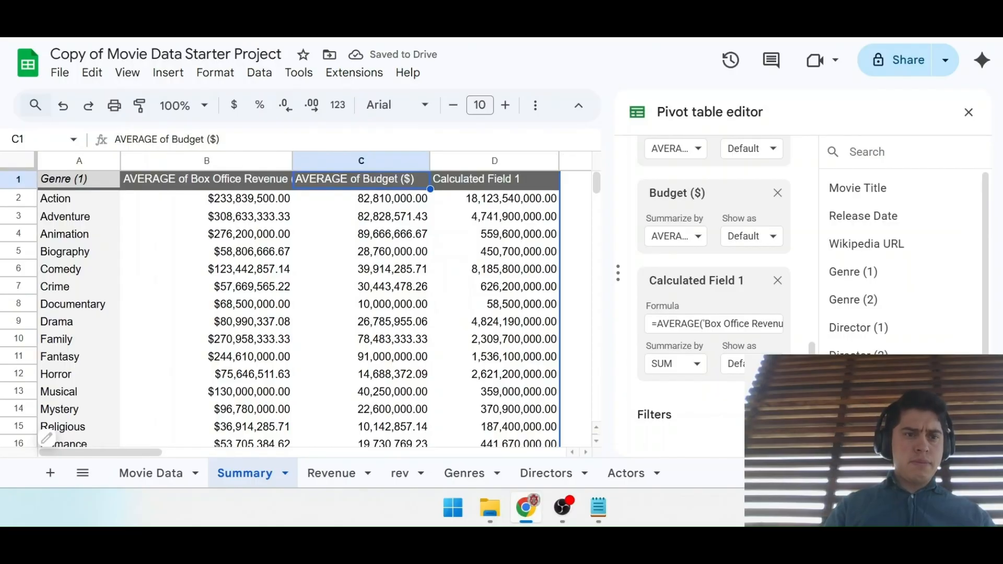
key(ctrl+Tab)
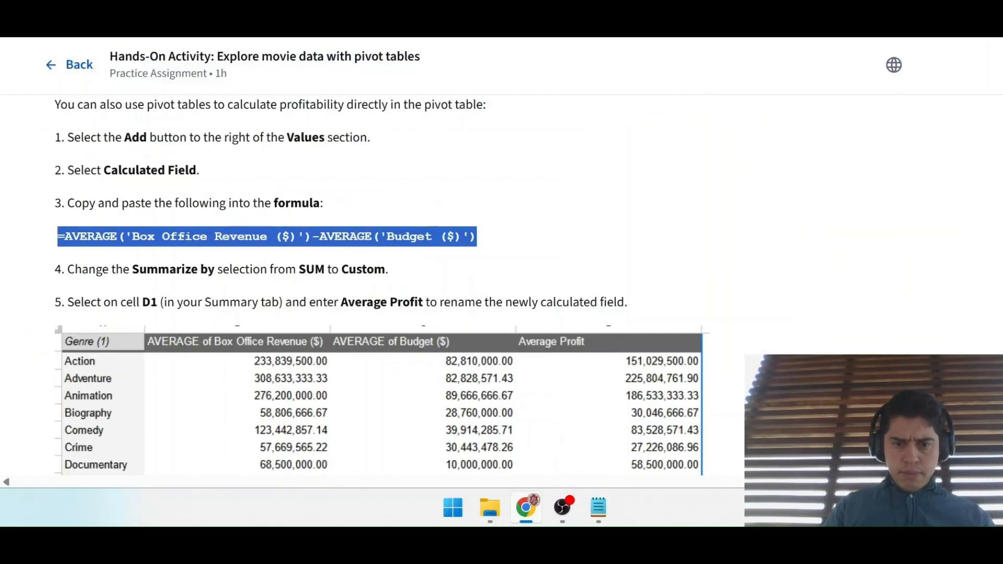
key(ctrl+shift+Tab)
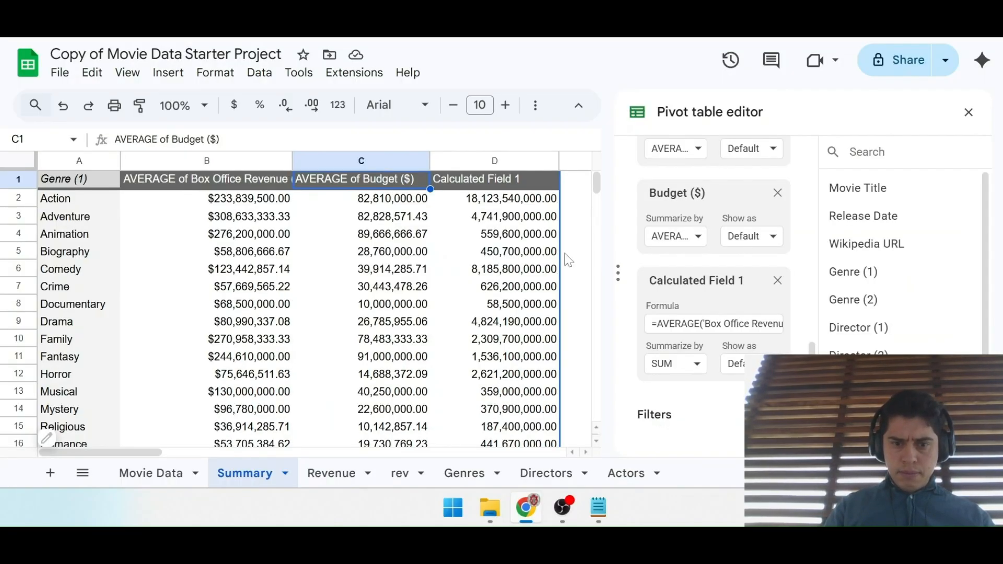
click(494, 202)
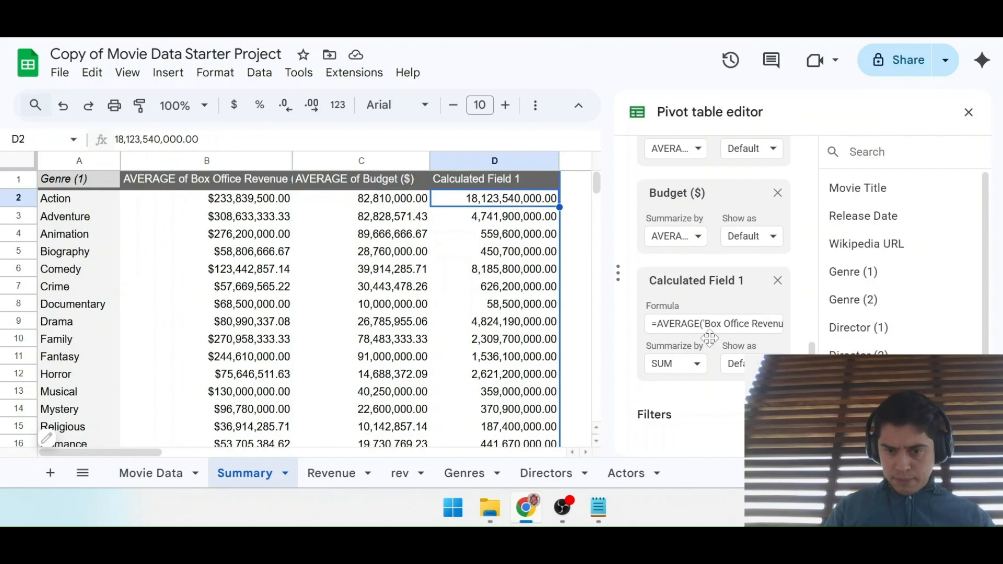
key(ctrl+Tab)
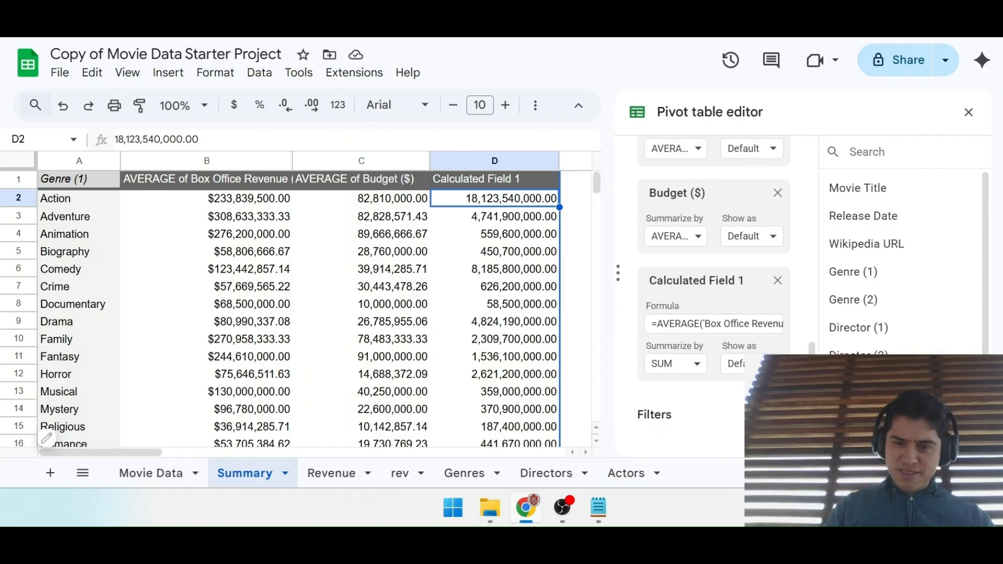
key(ctrl+shift+Tab)
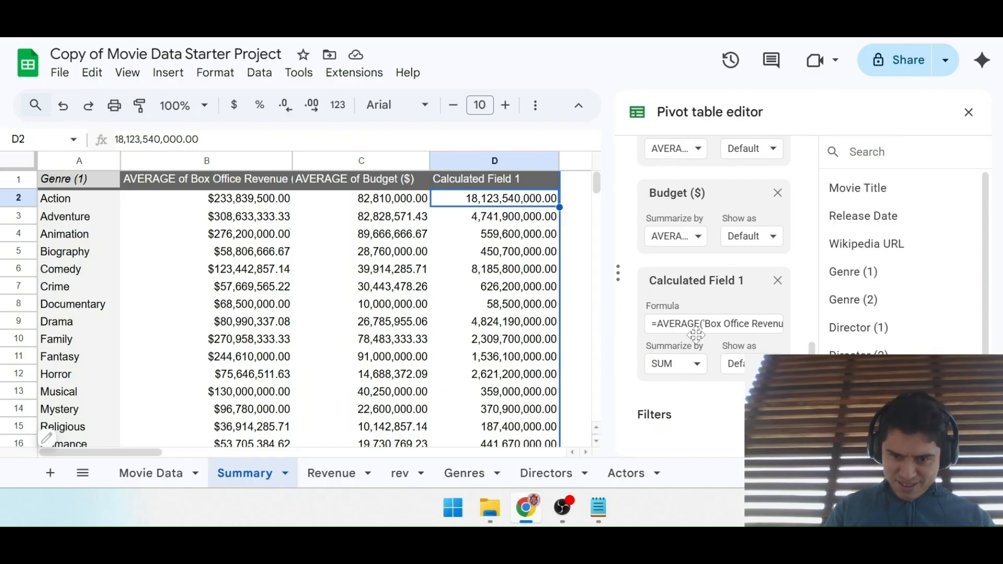
Summarize Calculated Field 1 by Custom and re-enter its formula from Notepad as =AVERAGE('Box Office Revenue ($)')-AVERAGE('Budget ($)').
click(598, 507)
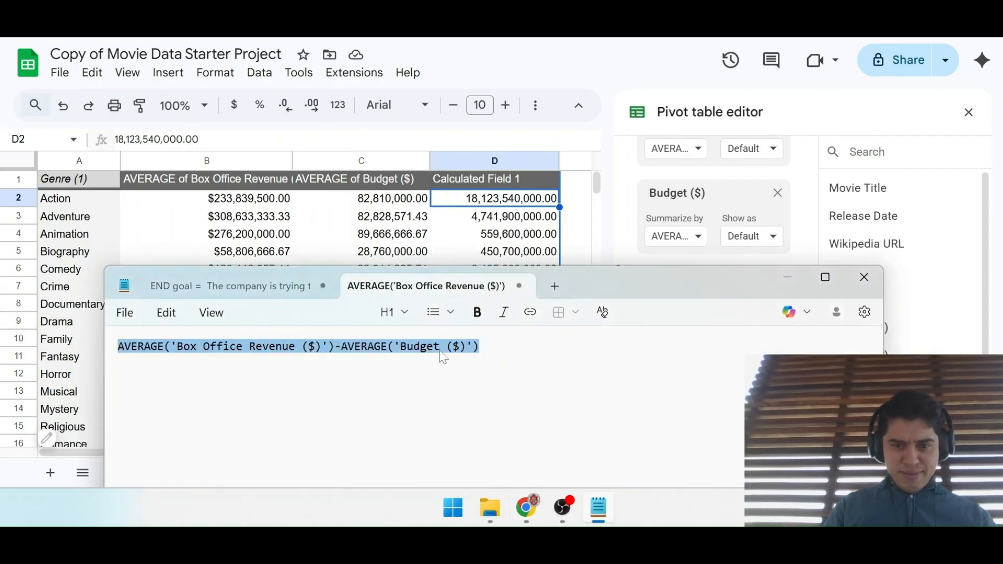
click(633, 187)
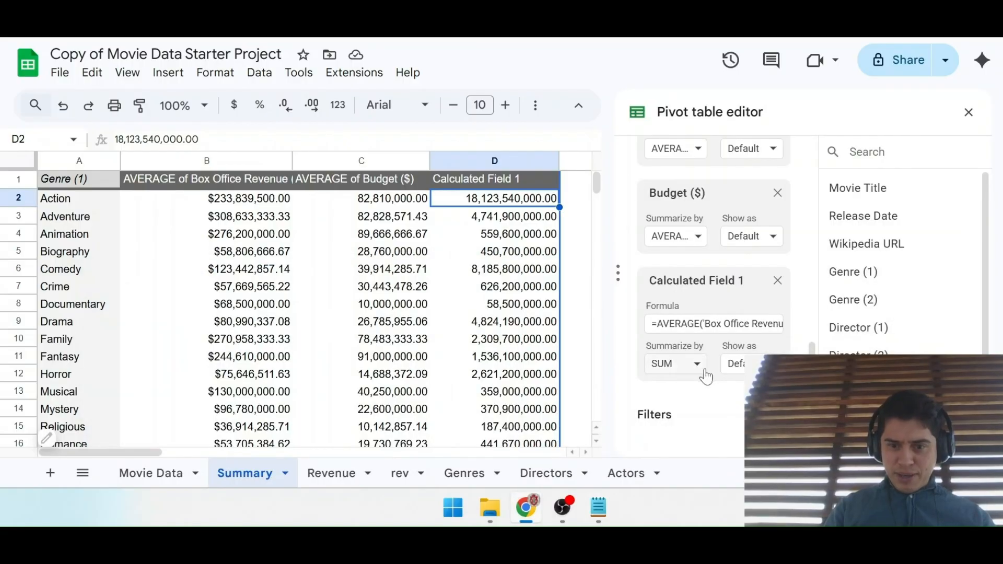
click(696, 364)
click(671, 418)
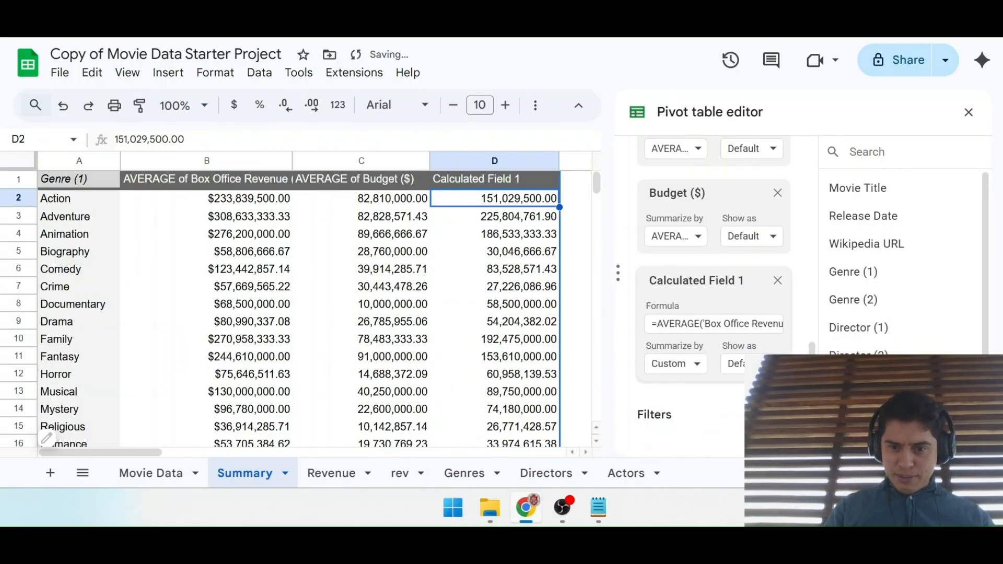
click(715, 323)
key(ctrl+a)
text(=)
key(ctrl+v)
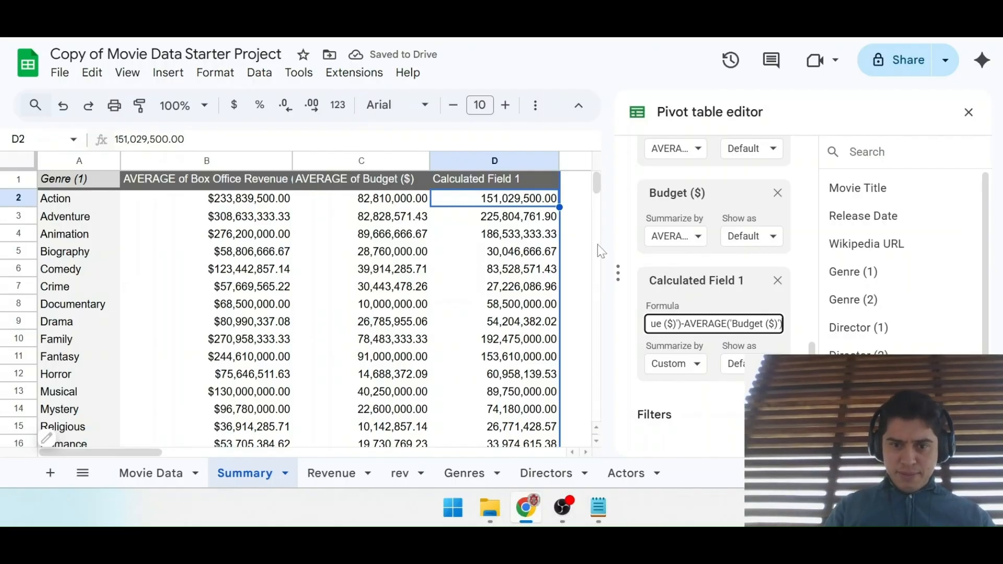
click(644, 260)
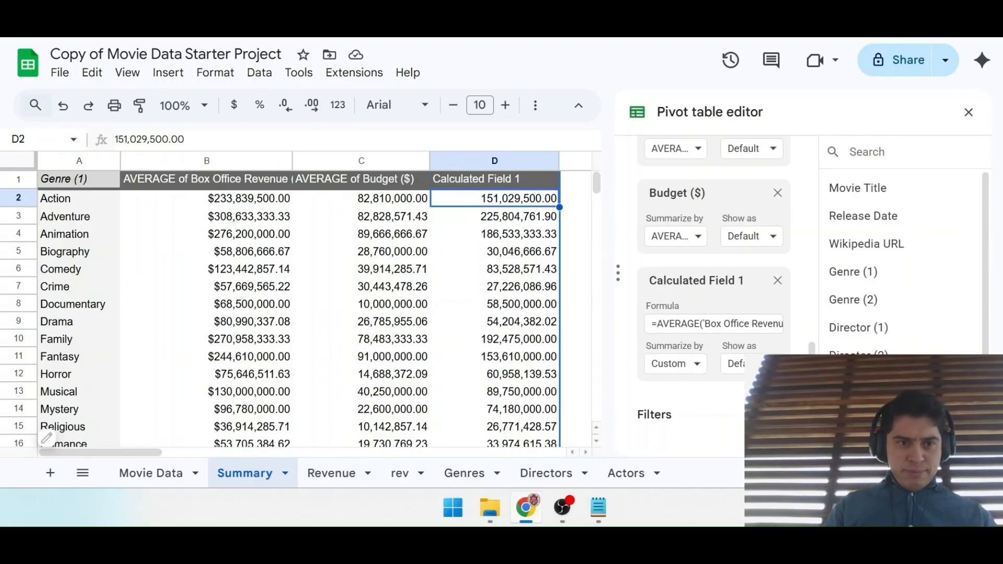
Compare the Summary pivot table with the assignment's example table and read the instructions for renaming the field and sorting genres.
key(ctrl+shift+Tab)
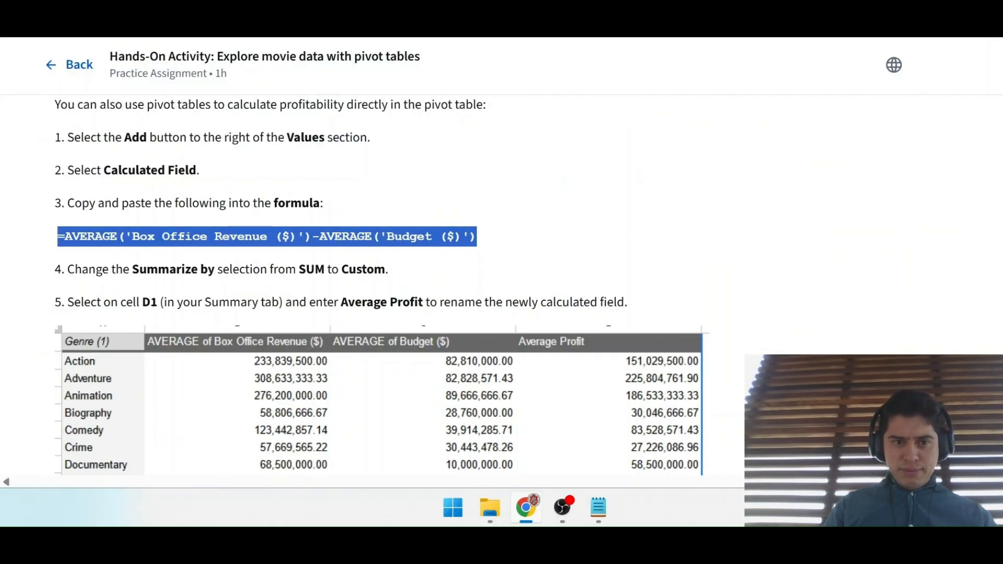
scroll(400, 284, down, 5)
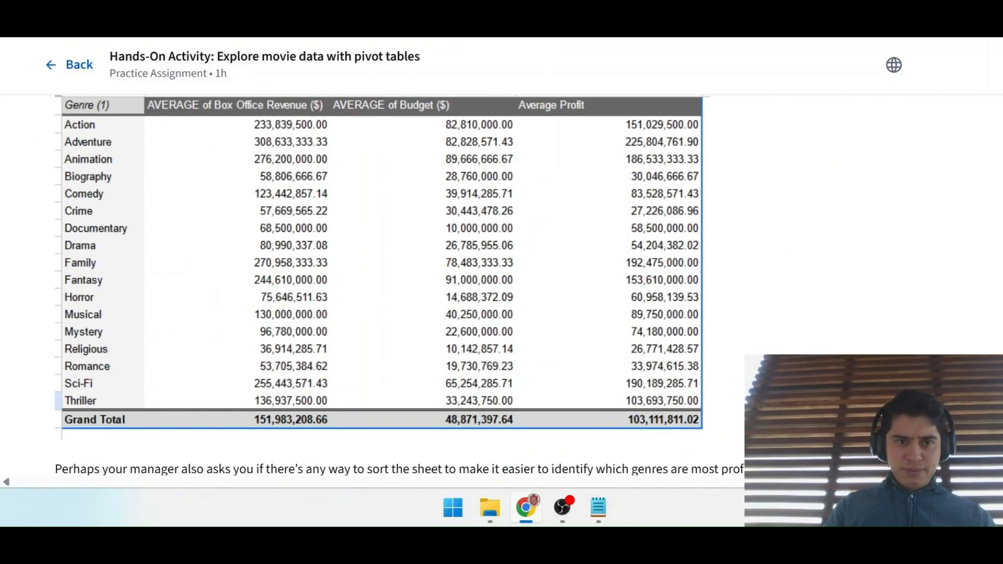
key(ctrl+Tab)
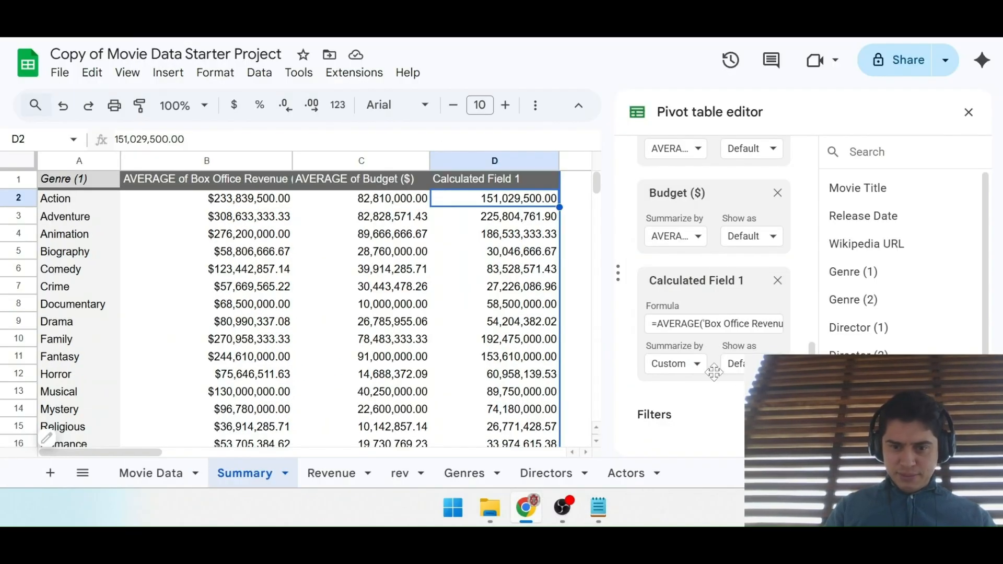
scroll(536, 293, down, 2)
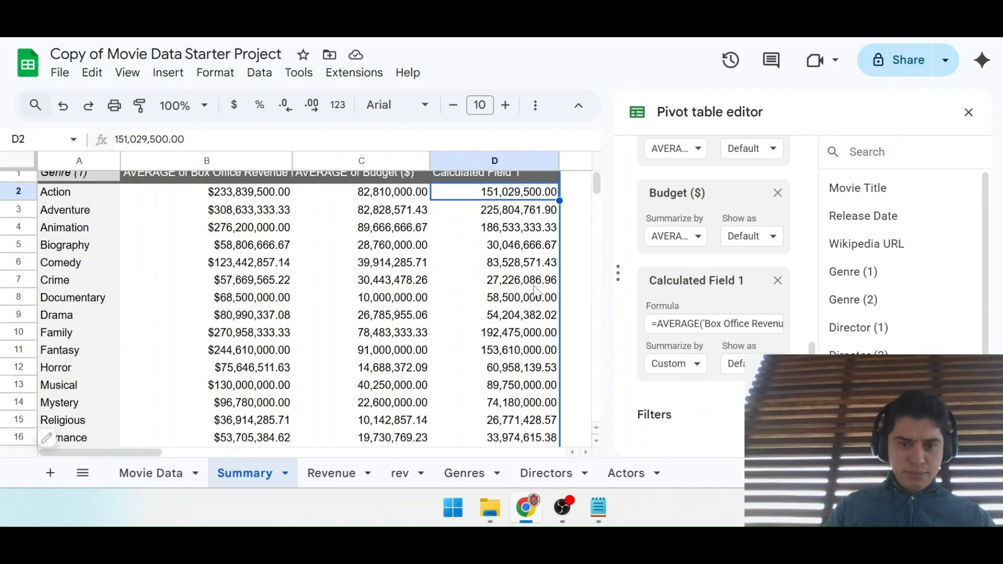
click(235, 21)
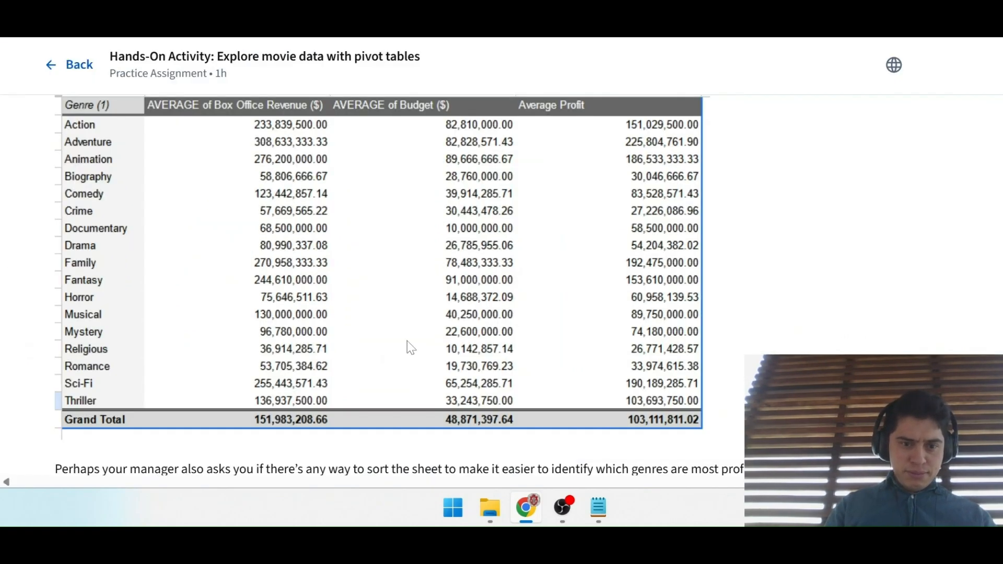
scroll(406, 340, down, 3)
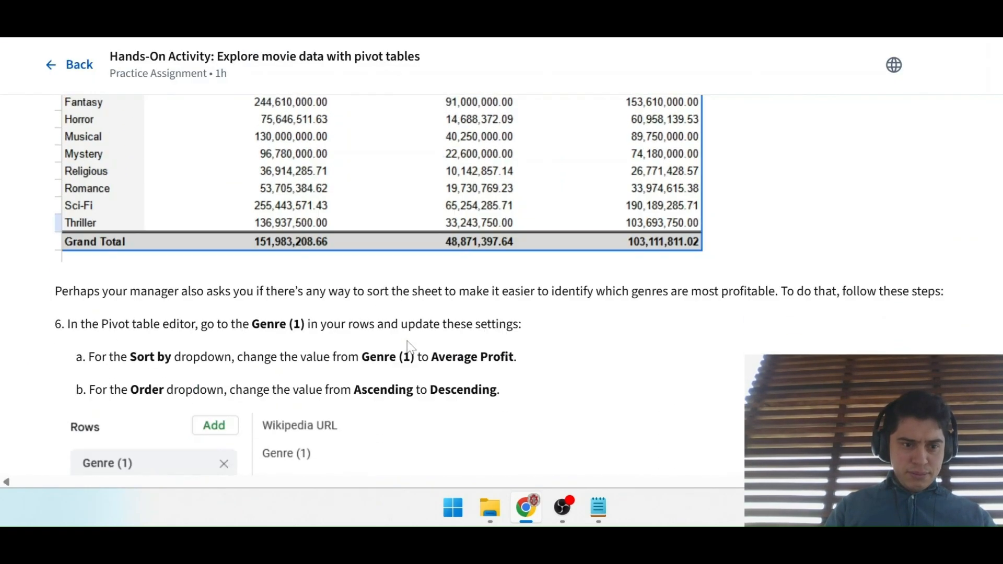
scroll(406, 340, up, 8)
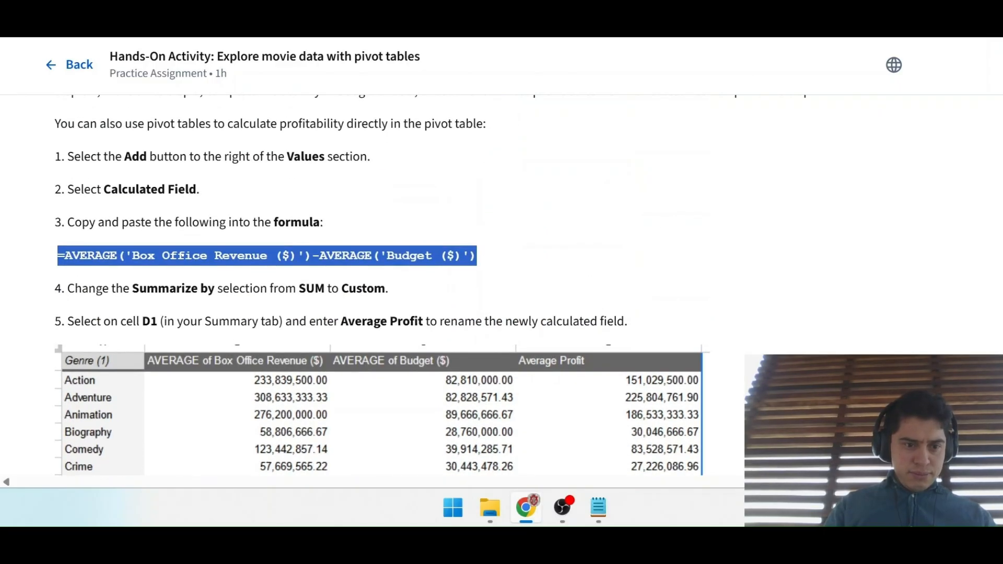
drag(65, 321, 218, 321)
click(218, 321)
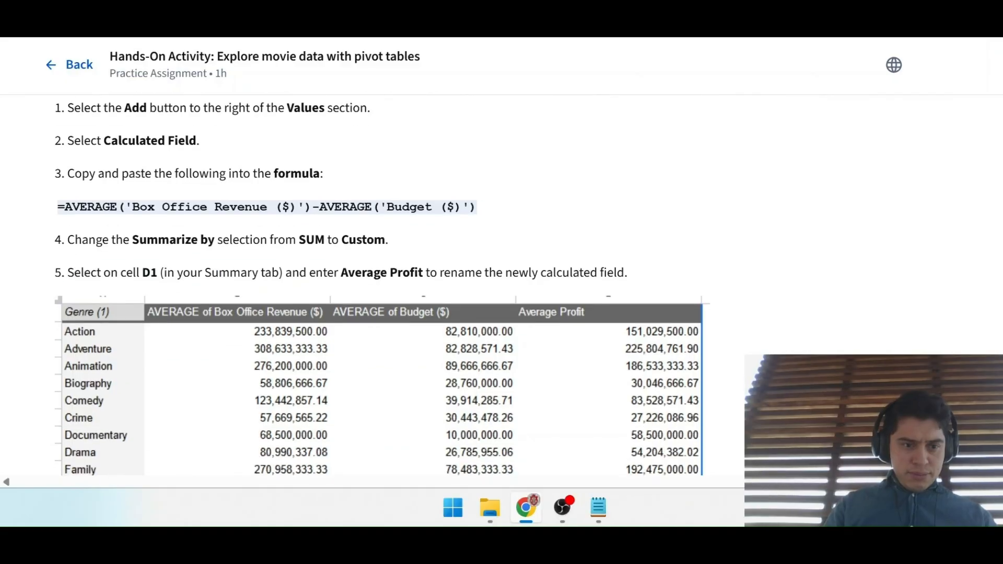
scroll(293, 321, down, 2)
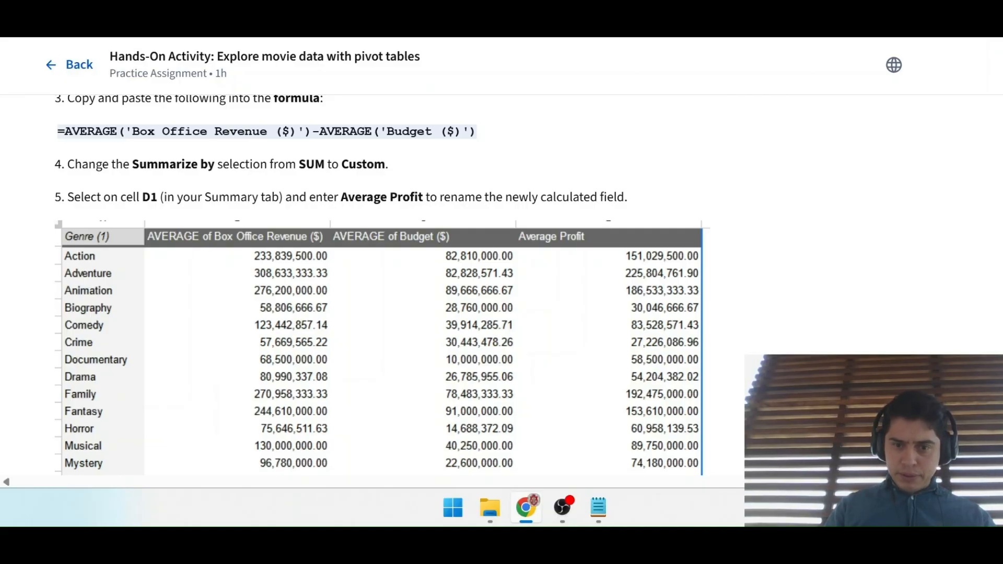
Switch to the Summary sheet and rename the calculated field's header in cell D1 as Average Profit.
key(ctrl+Tab)
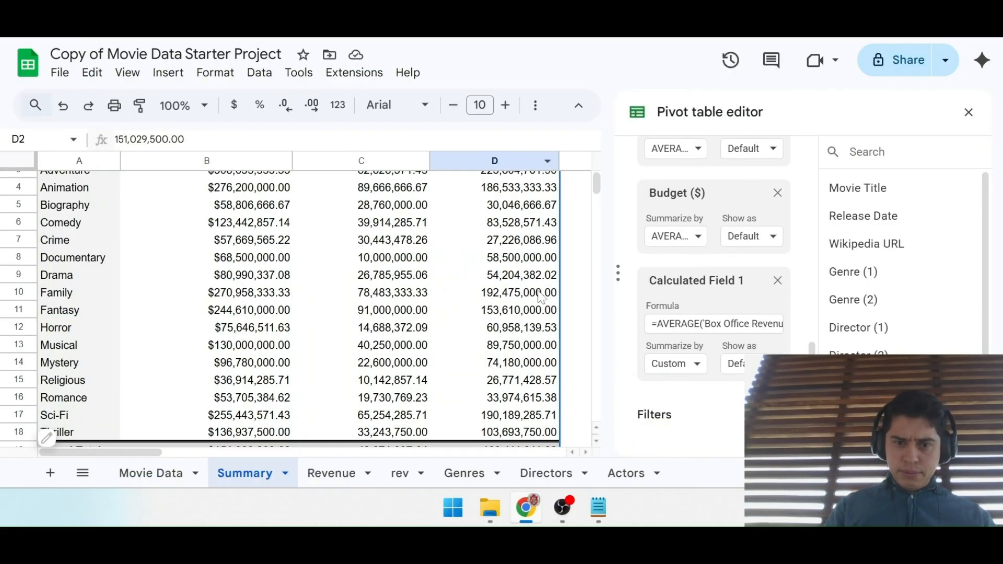
scroll(533, 321, up, 1)
click(488, 185)
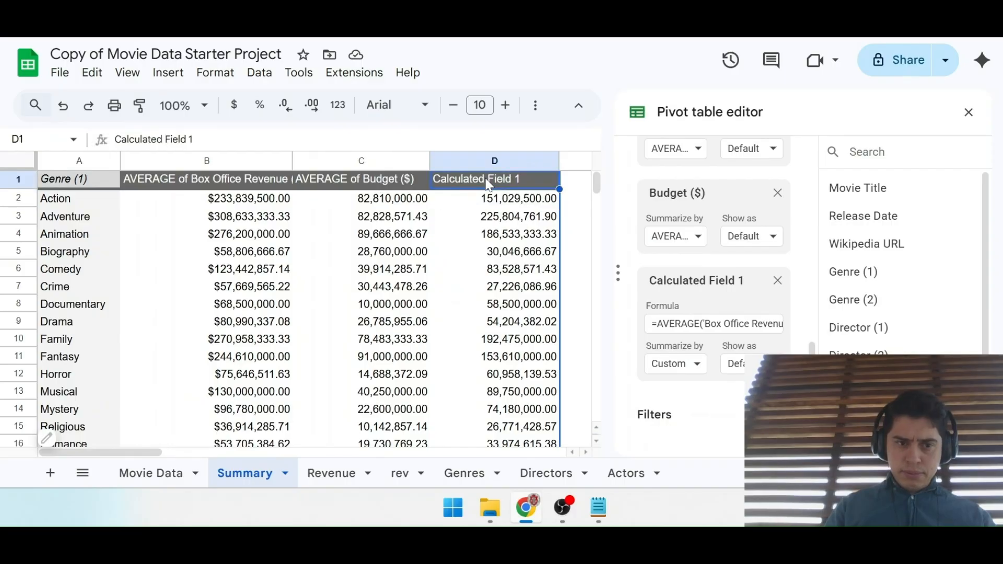
key(Return)
key(ctrl+a)
text(Av)
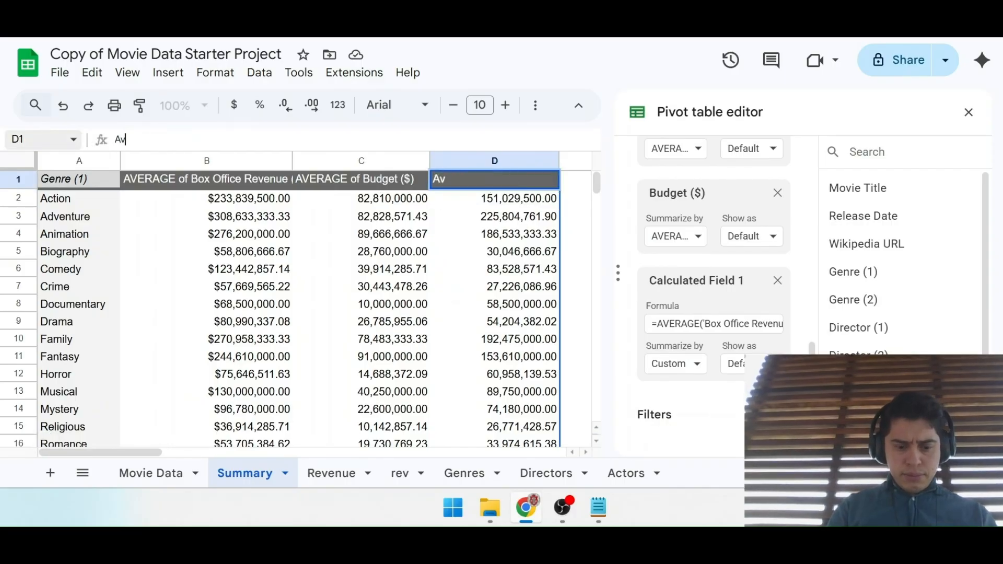
text(erage Profit)
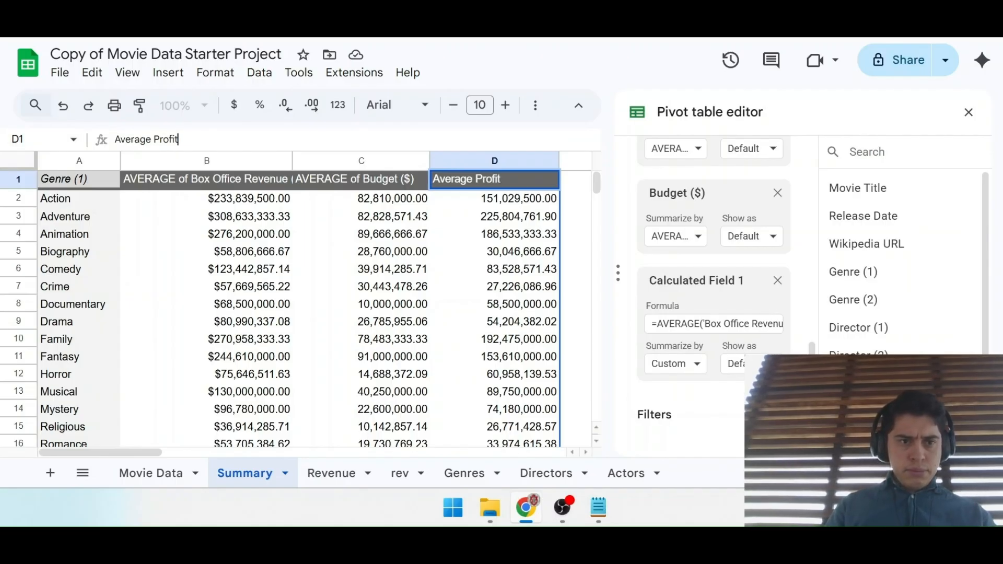
Collapse the assignment's Step 5 section and check the Summary pivot table down to its Grand Total row.
key(ctrl+Tab)
scroll(204, 235, up, 5)
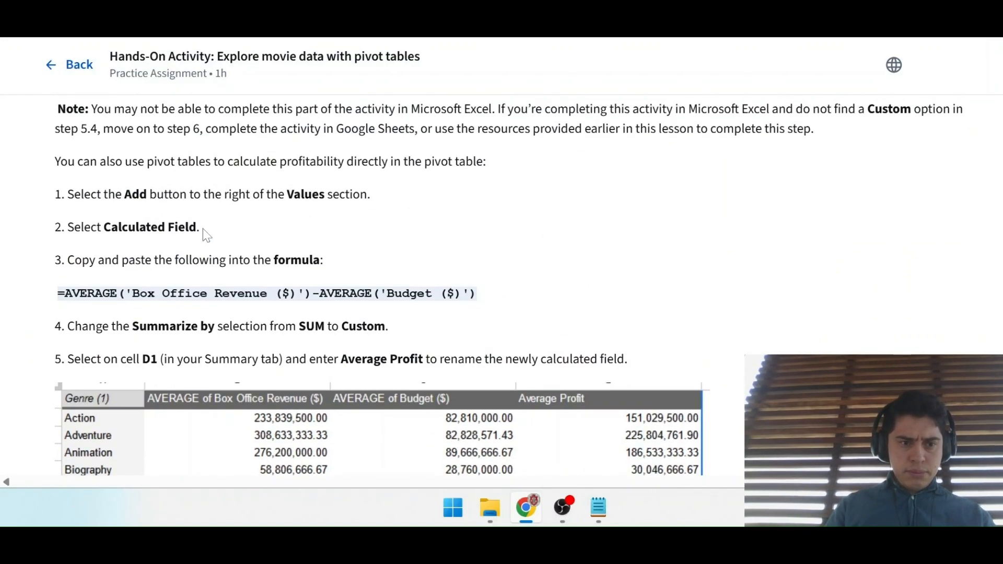
click(87, 195)
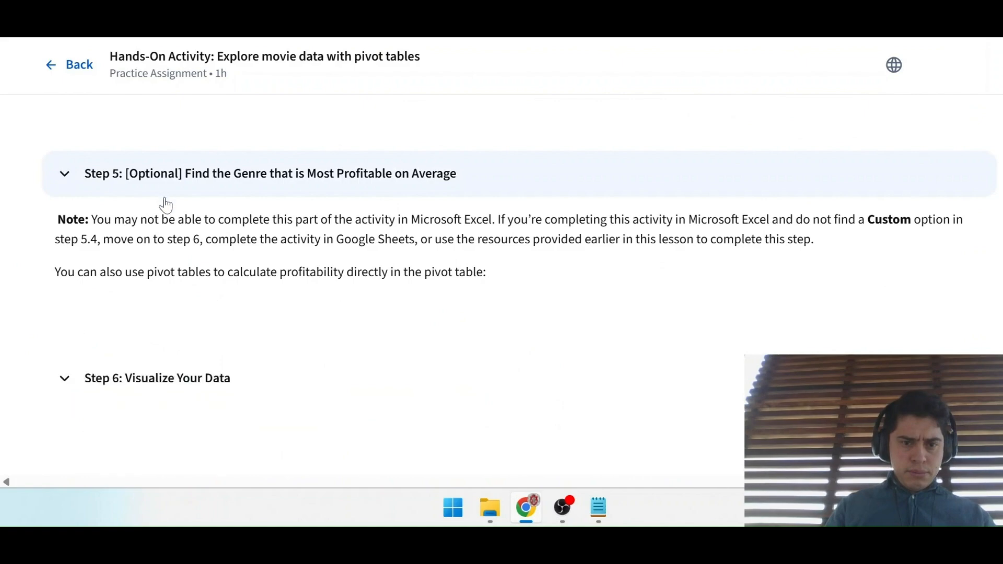
scroll(166, 224, down, 2)
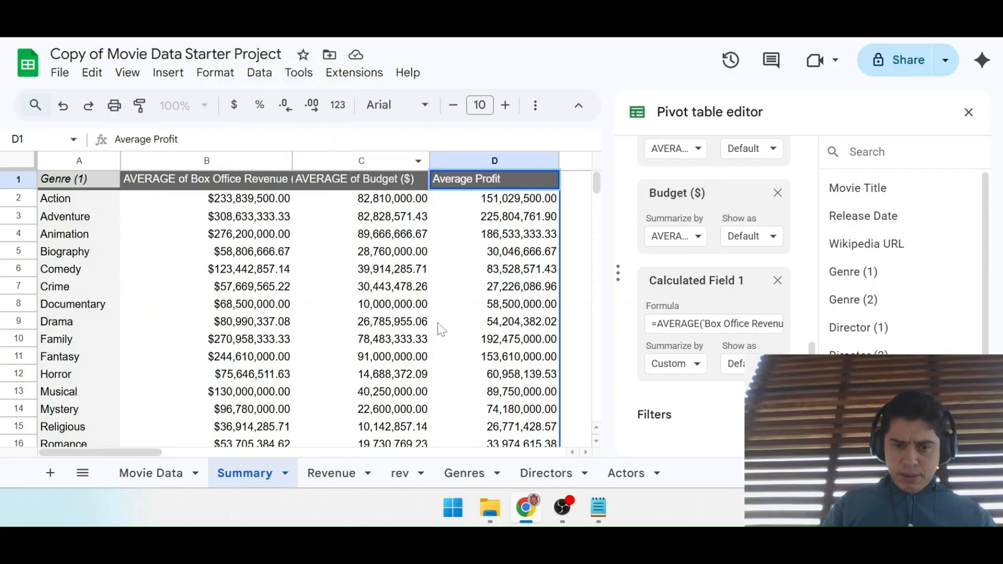
scroll(441, 329, down, 5)
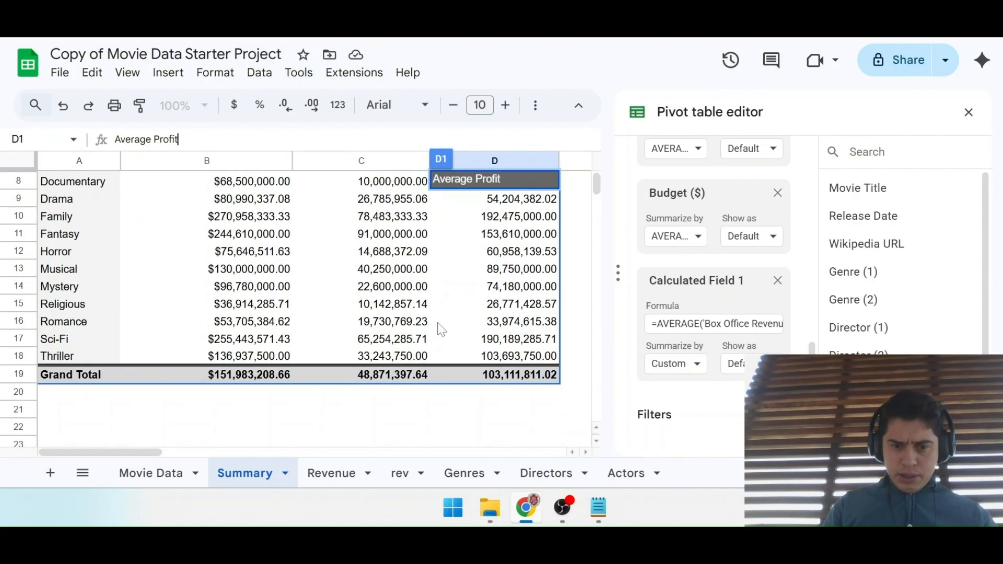
scroll(407, 413, down, 2)
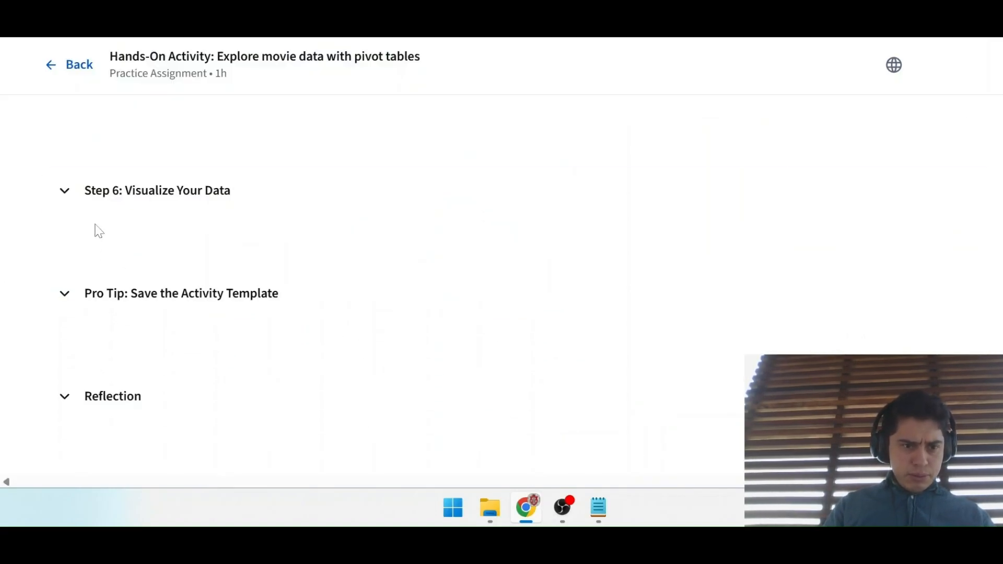
Expand Step 6: Visualize Your Data in the assignment and read how to insert a chart from the pivot table.
click(67, 190)
scroll(262, 250, down, 2)
scroll(262, 251, down, 2)
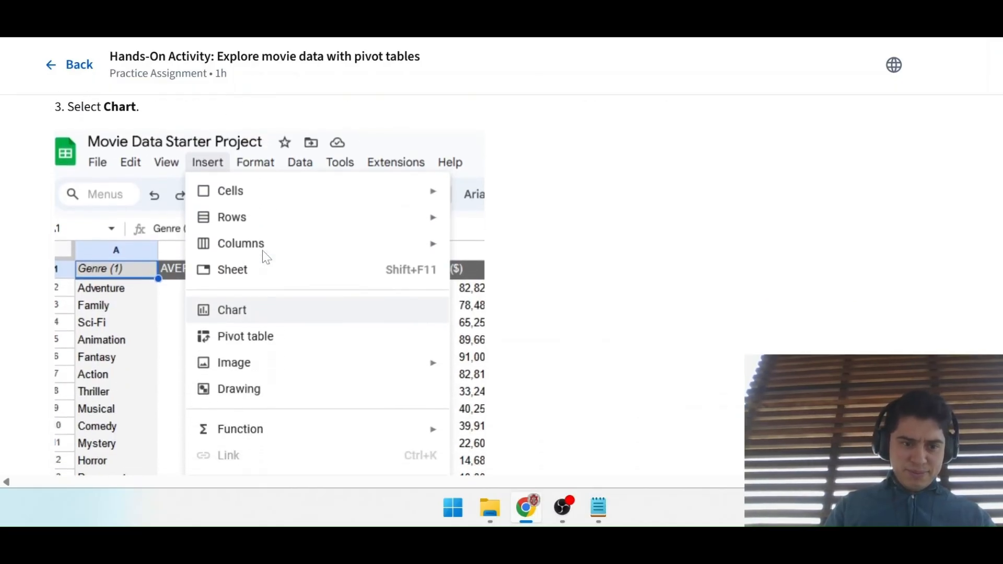
scroll(271, 350, up, 3)
scroll(271, 350, up, 1)
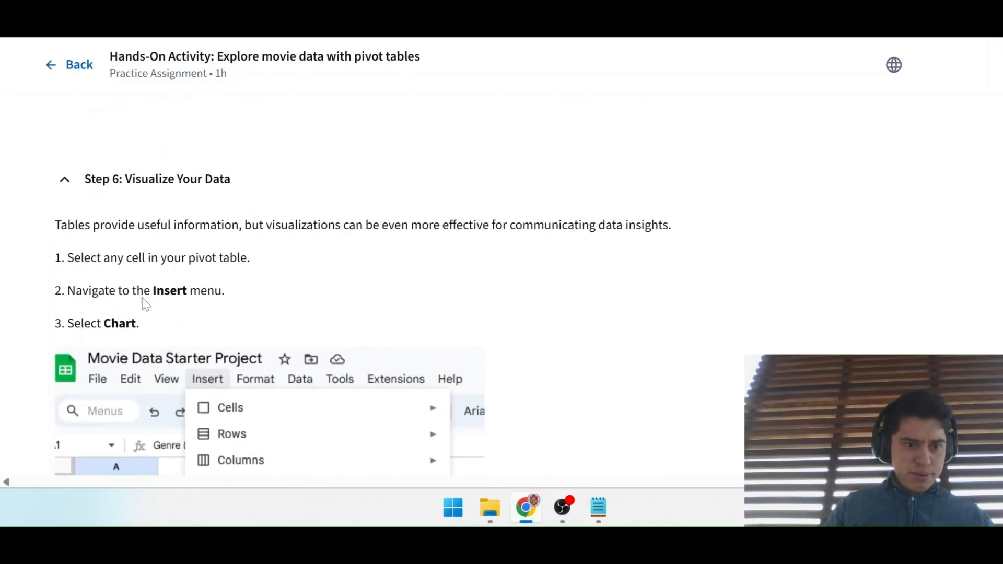
drag(61, 225, 157, 225)
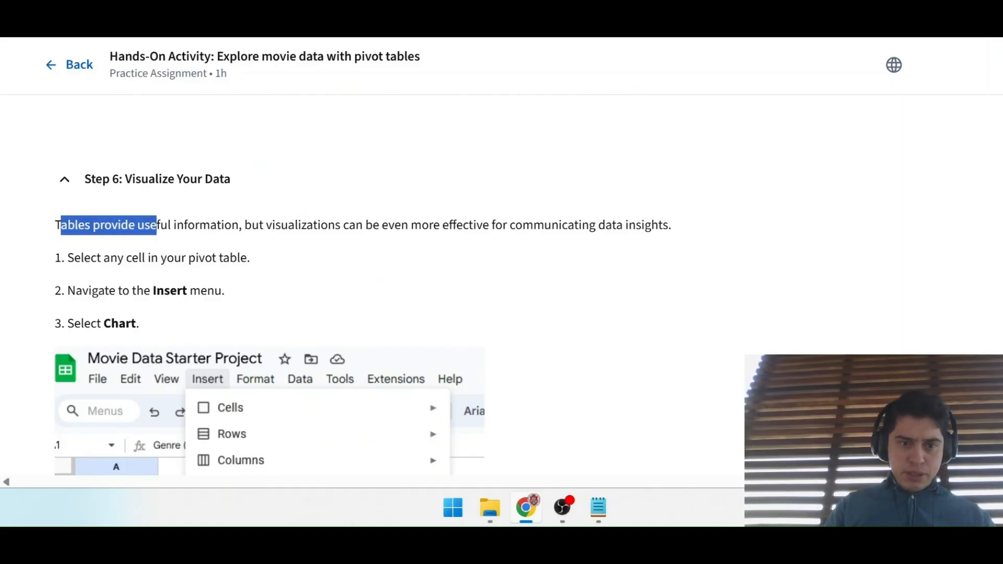
drag(245, 225, 646, 225)
click(136, 216)
scroll(136, 216, down, 1)
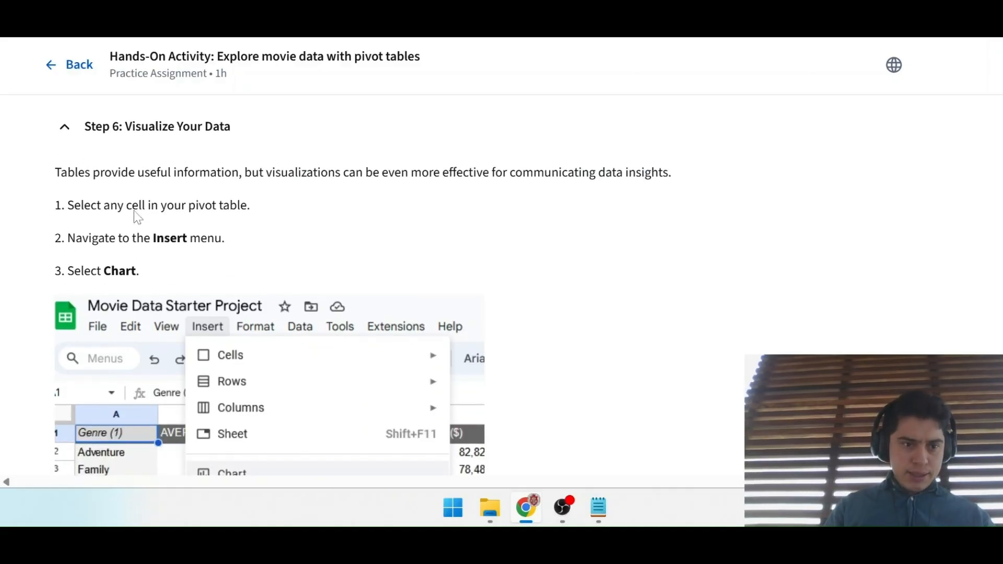
scroll(137, 217, down, 1)
scroll(193, 180, down, 3)
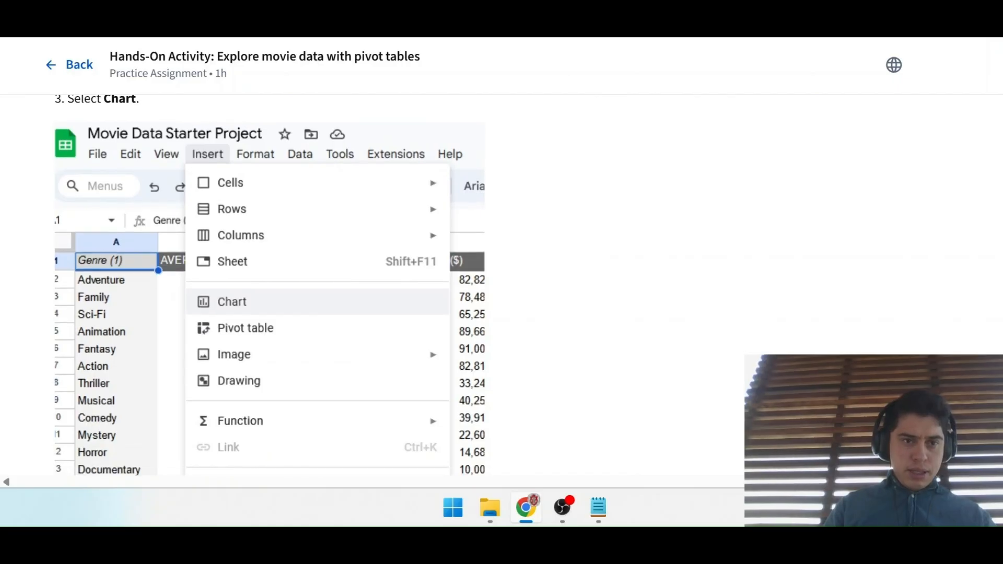
key(ctrl+Tab)
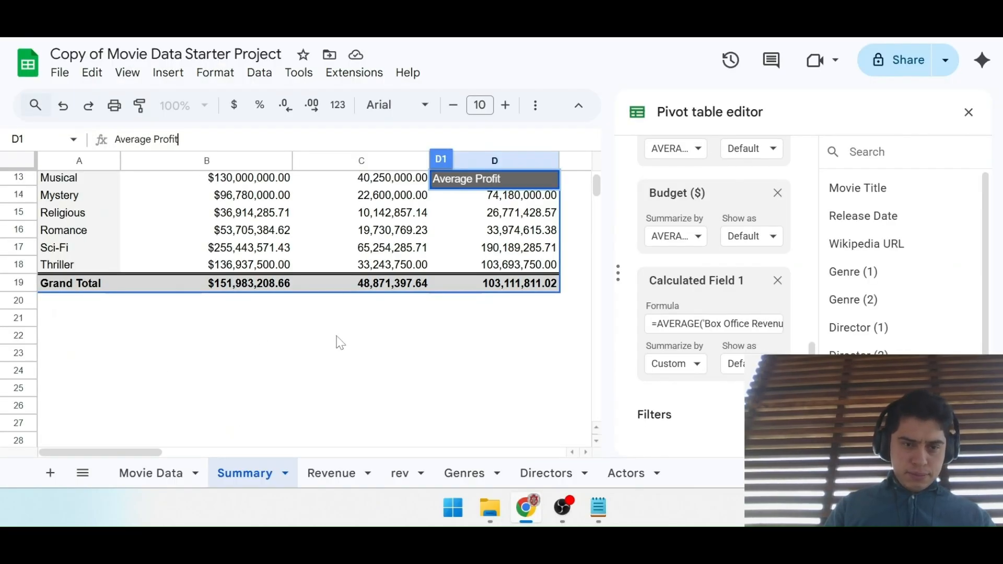
key(ctrl+shift+Tab)
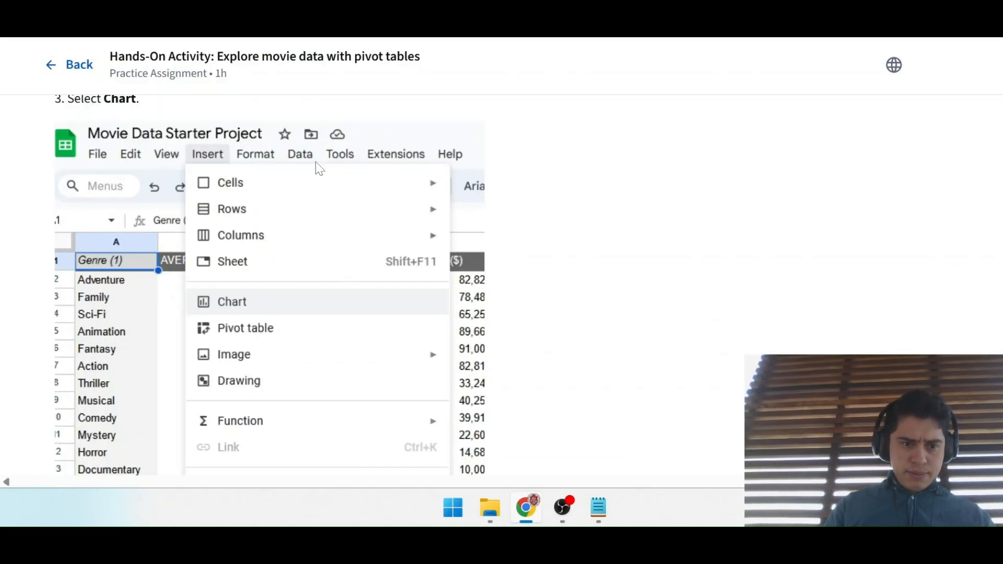
mouse_move(240, 10)
mouse_down()
mouse_move(81, 341)
mouse_move(240, 12)
mouse_up()
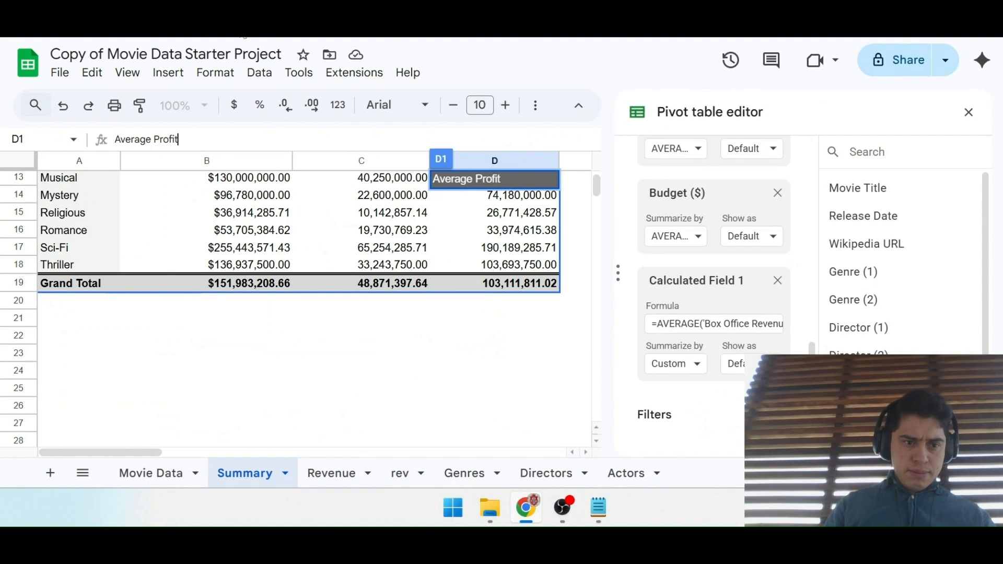
Commit the Average Profit header and insert a chart from the Summary pivot table with cell A2 selected.
click(78, 320)
scroll(151, 268, up, 4)
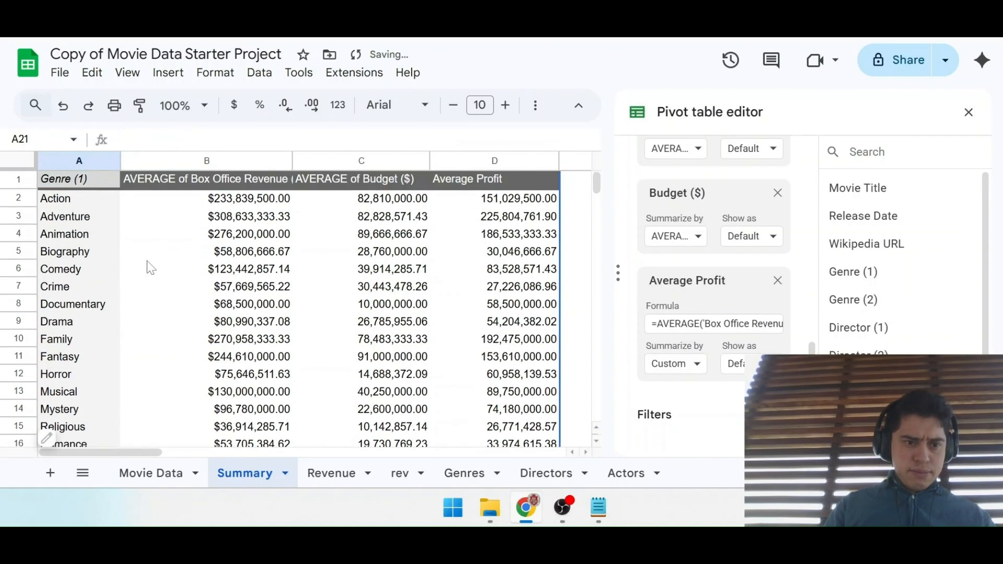
click(77, 203)
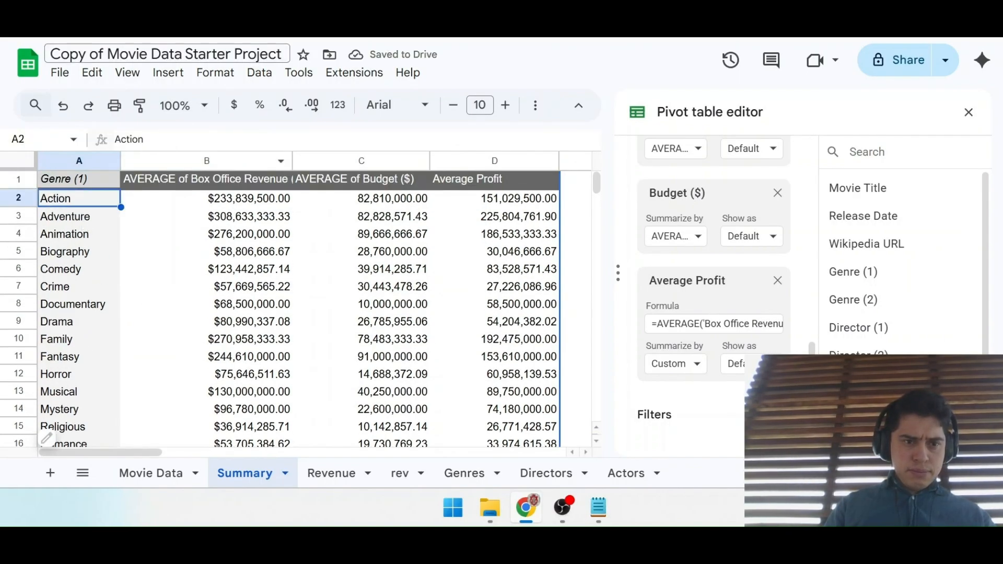
click(159, 73)
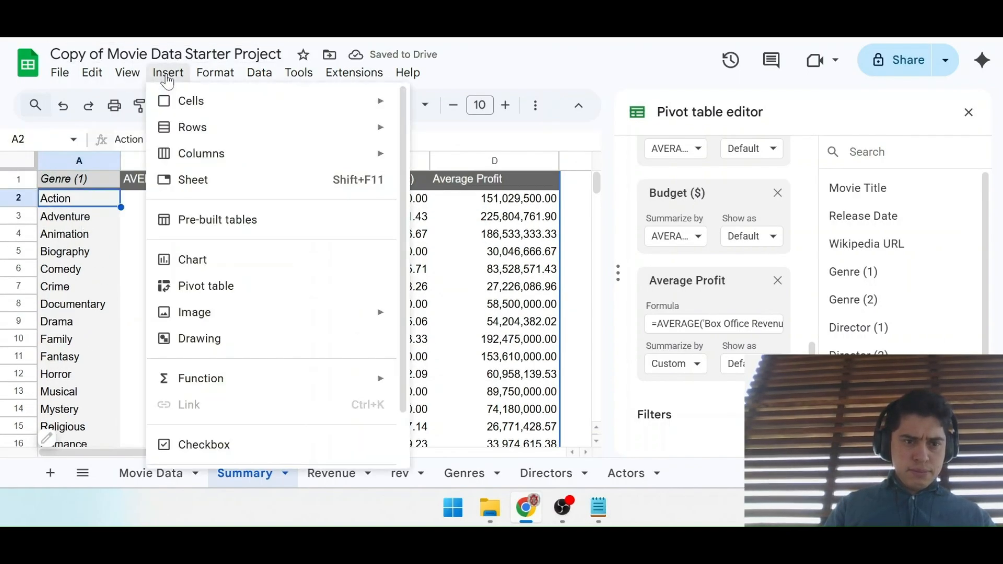
click(228, 259)
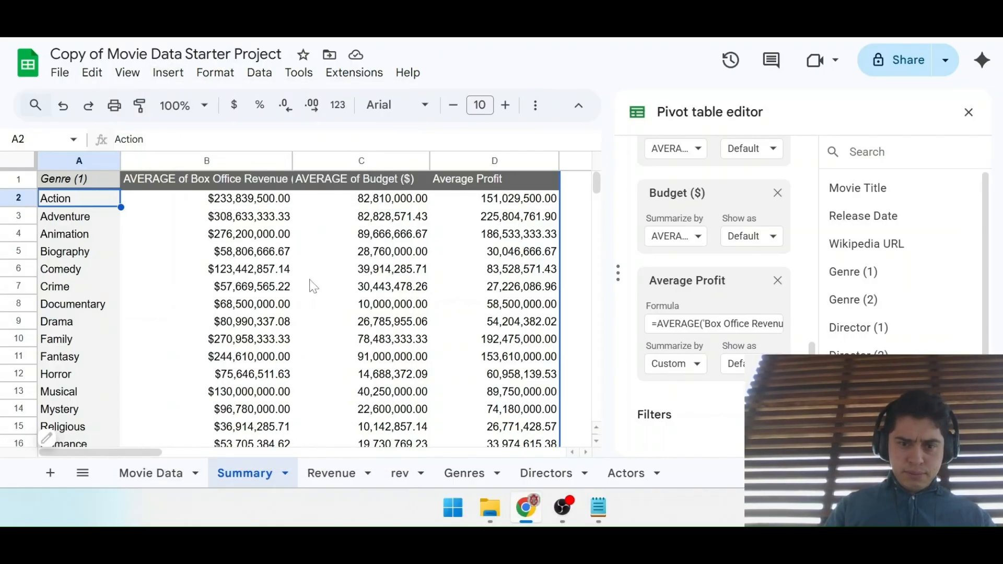
scroll(312, 287, down, 5)
scroll(313, 286, up, 4)
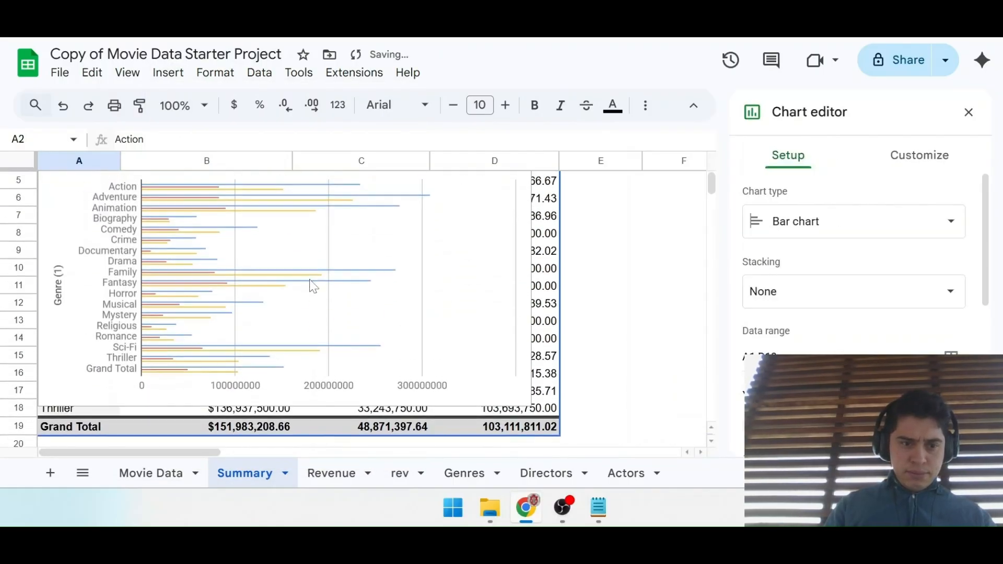
Read the assignment's instructions for moving the chart beside the table and setting up its type and series.
key(ctrl+Tab)
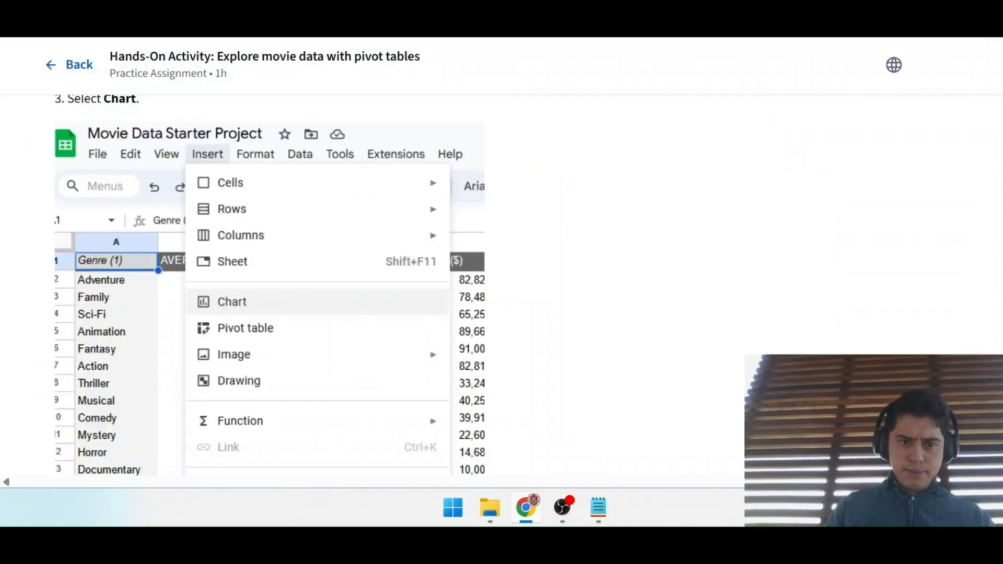
scroll(306, 319, down, 8)
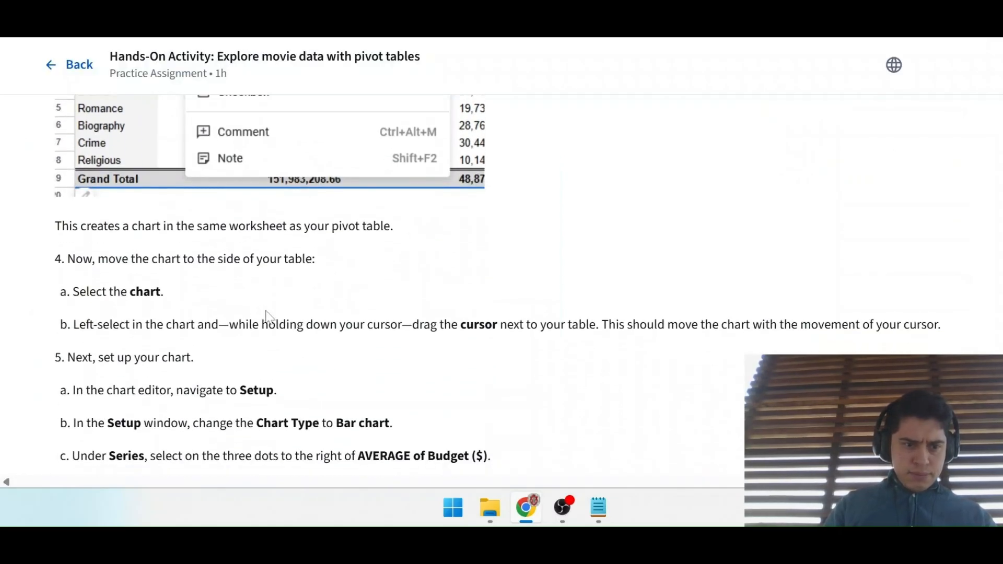
drag(129, 226, 390, 225)
click(389, 226)
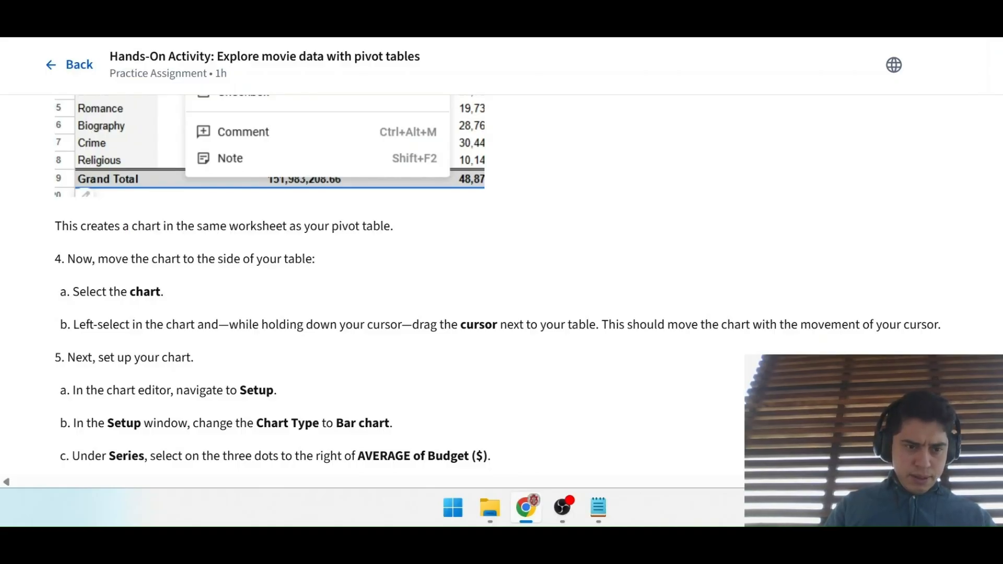
drag(67, 259, 243, 258)
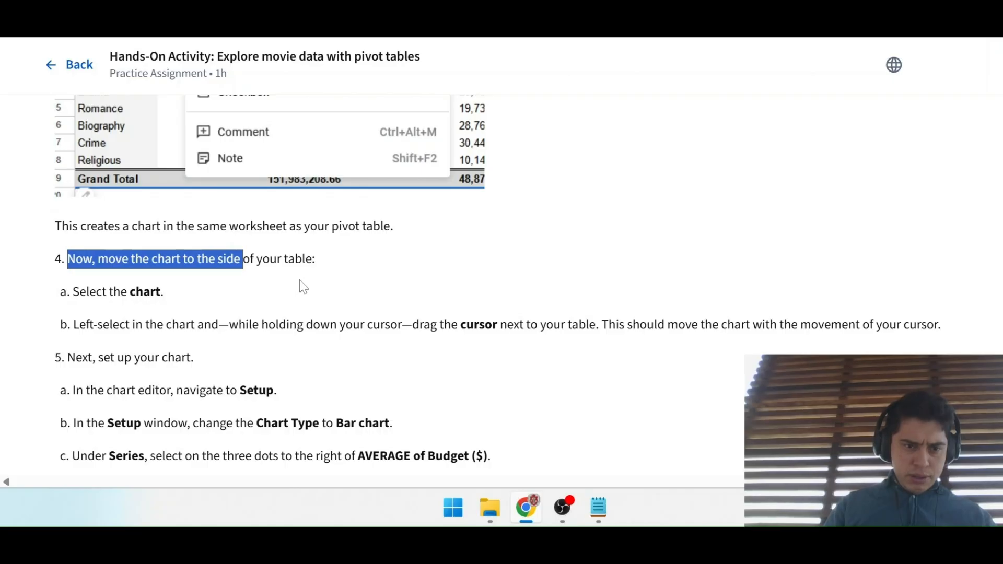
scroll(298, 285, down, 1)
scroll(302, 286, down, 2)
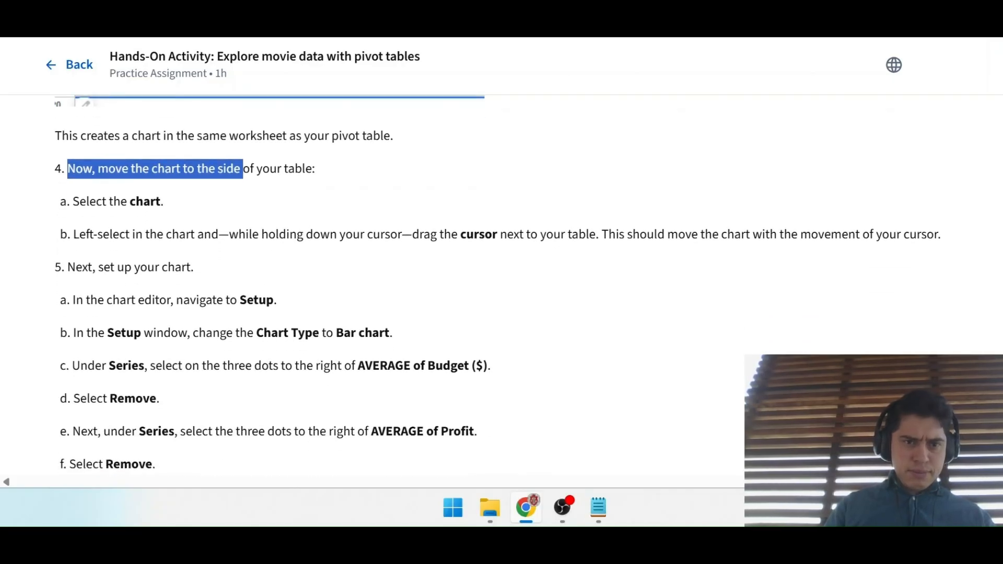
Move the bar chart beside the Summary pivot table, starting at column E and level with row 1.
key(alt+Tab)
scroll(325, 280, down, 1)
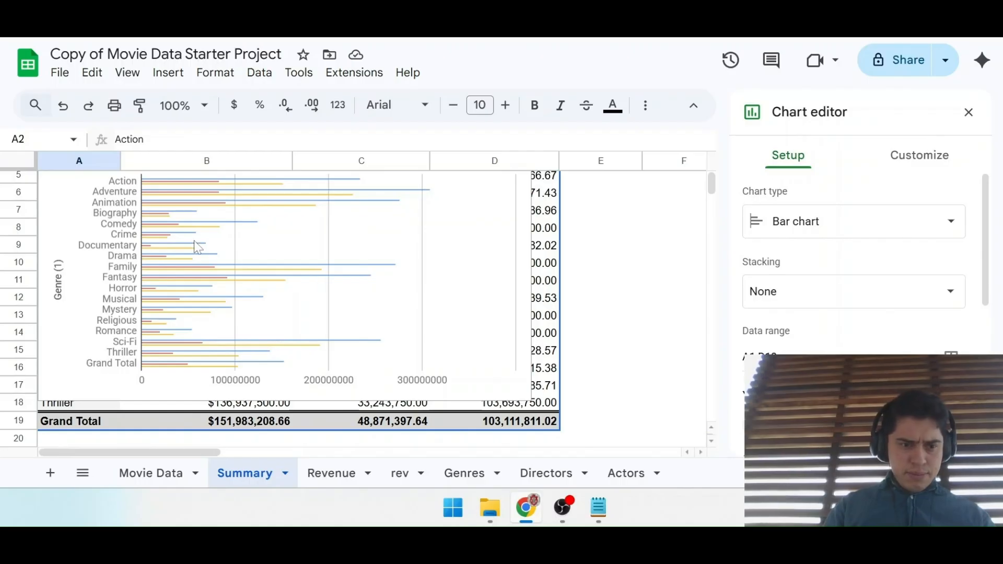
drag(210, 280, 736, 330)
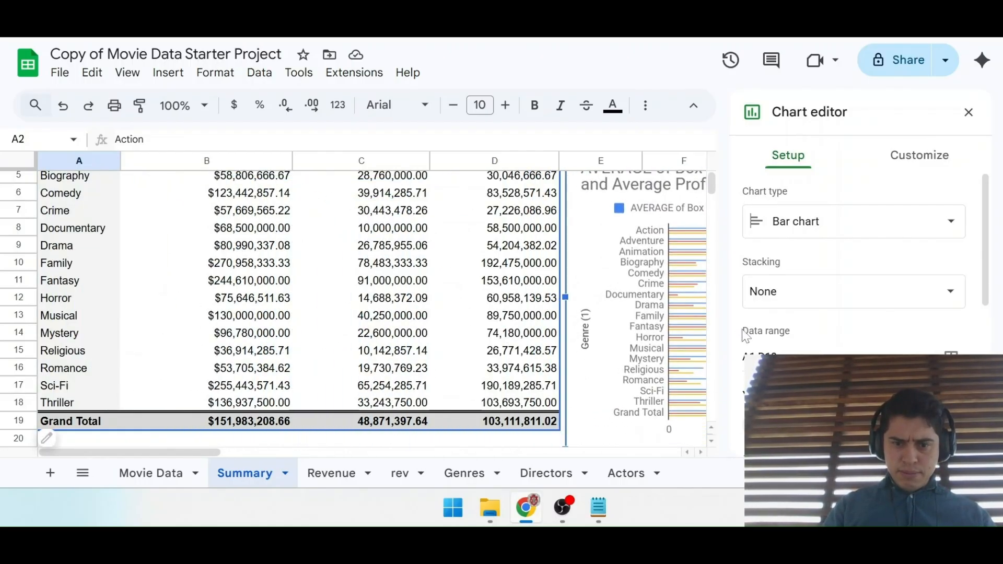
scroll(604, 320, up, 2)
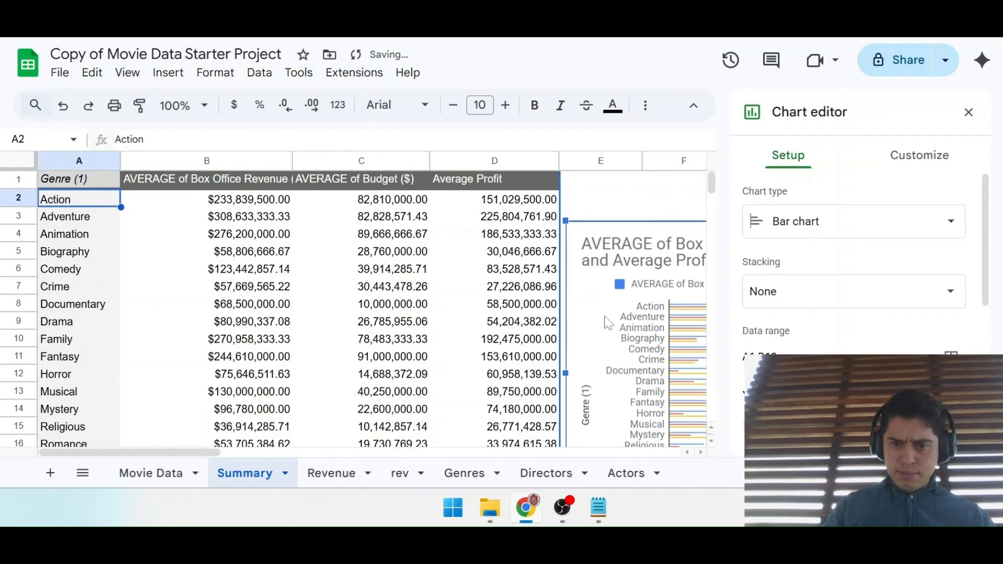
drag(573, 290, 575, 247)
scroll(452, 375, right, 5)
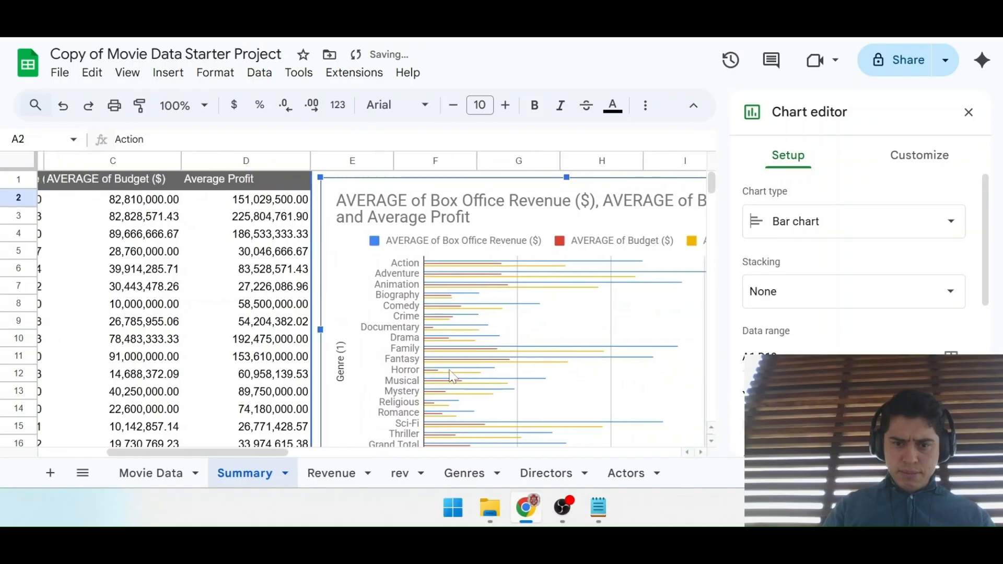
scroll(452, 376, right, 4)
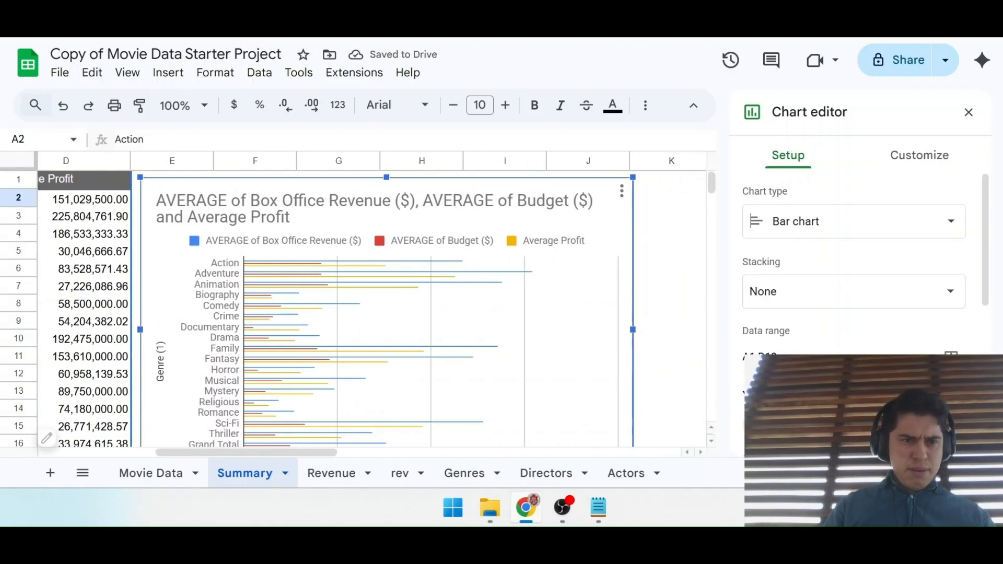
Read the assignment's chart type instruction and check the chart's type setting against the required Bar chart.
click(252, 21)
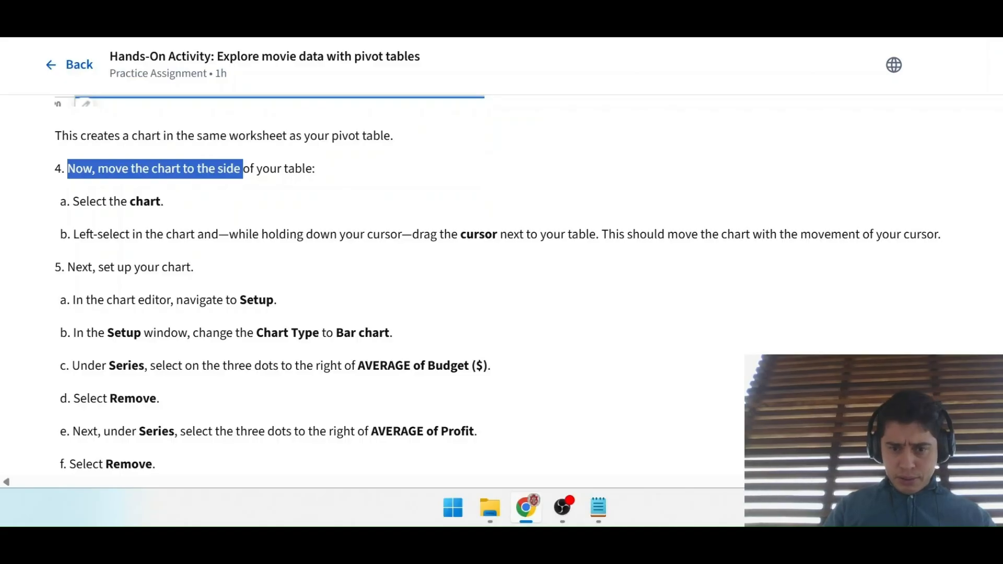
scroll(384, 261, down, 2)
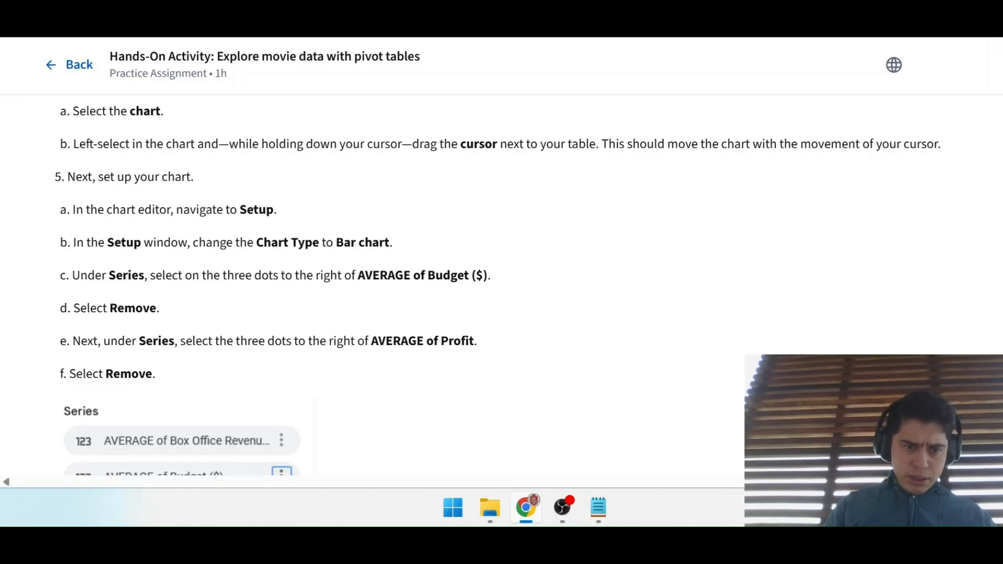
drag(191, 242, 396, 239)
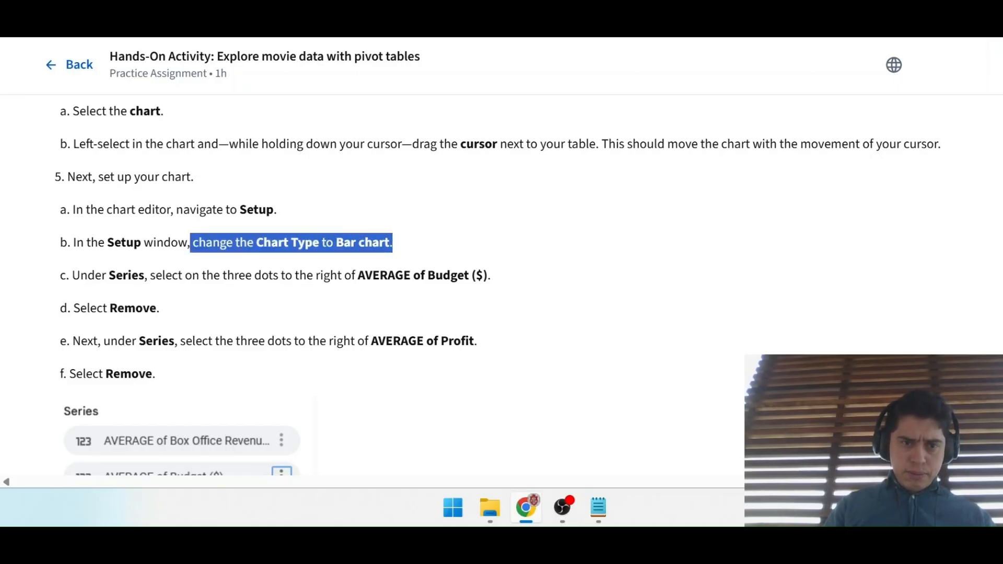
key(alt+Tab)
click(882, 230)
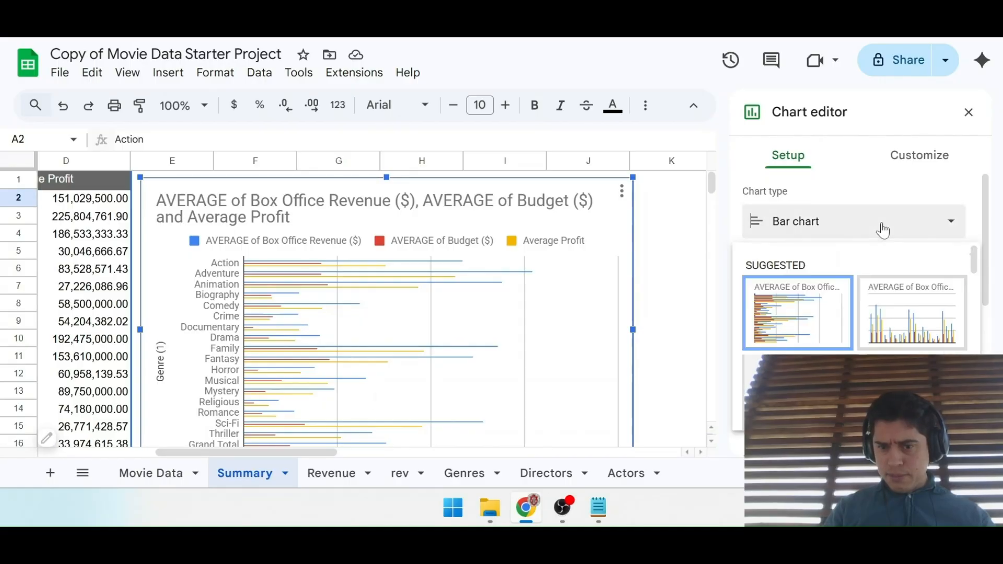
click(882, 229)
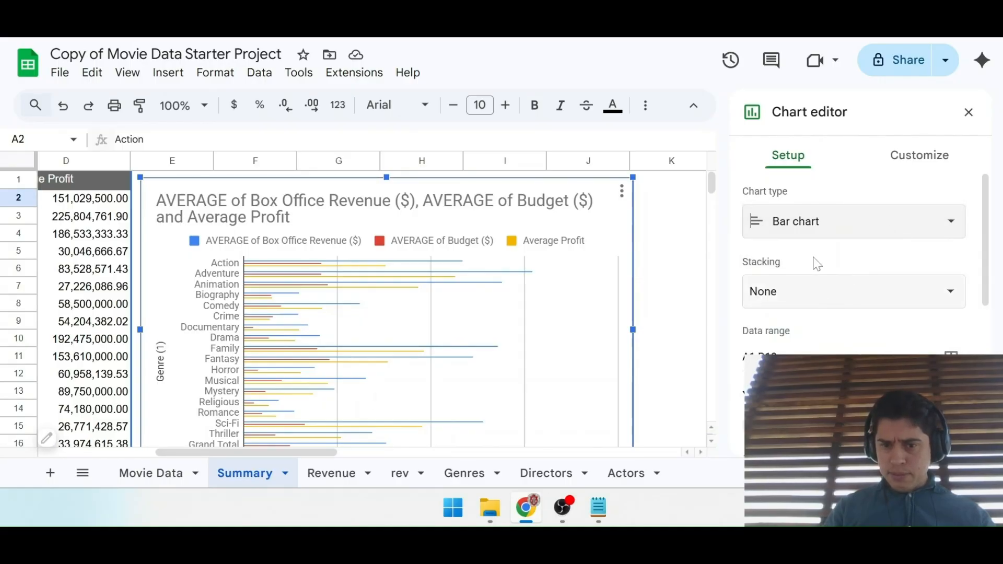
Read the assignment's instruction on the AVERAGE of Budget ($) series and locate the series list in the chart's setup.
key(alt+Tab)
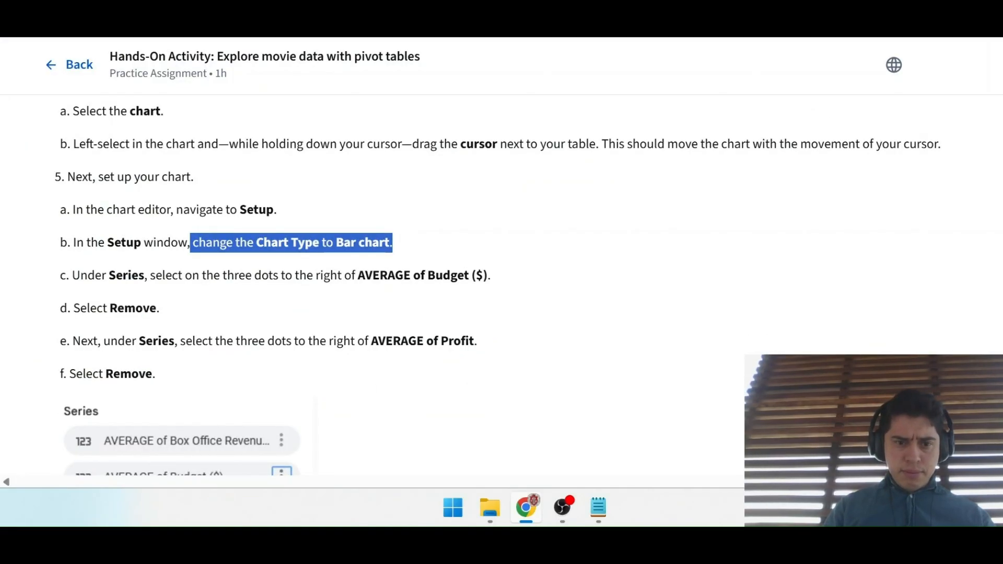
click(269, 257)
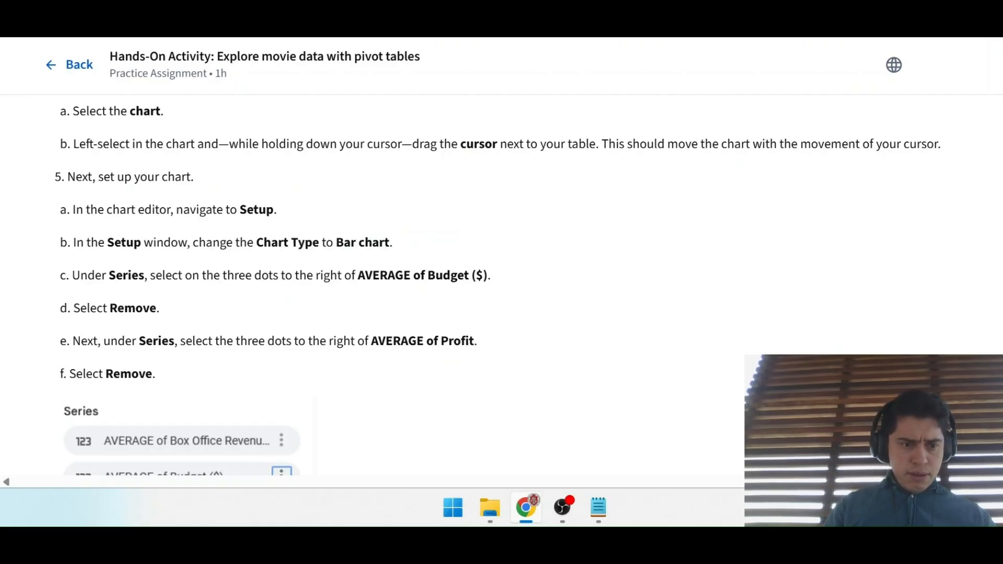
drag(88, 276, 163, 276)
click(163, 277)
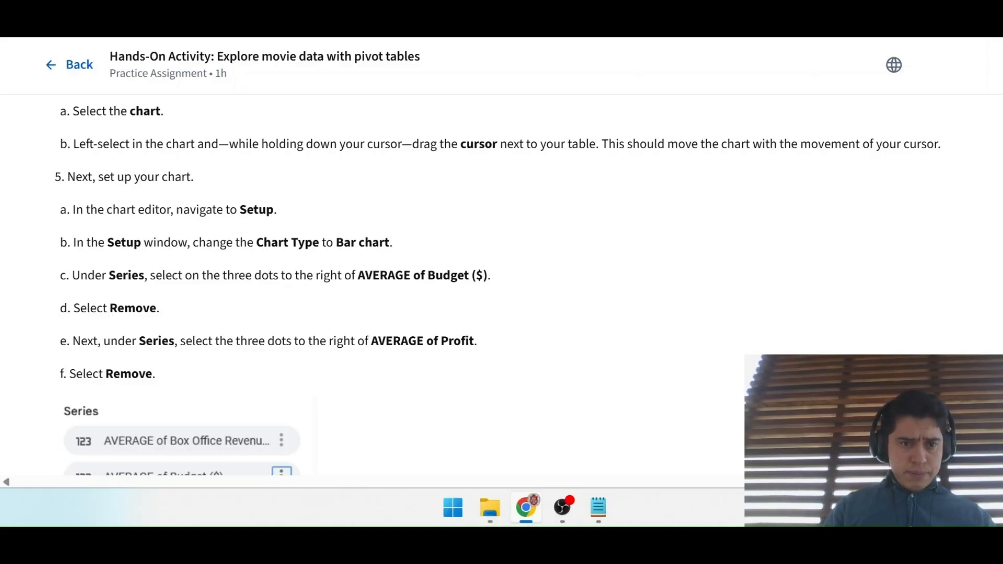
key(ctrl+Tab)
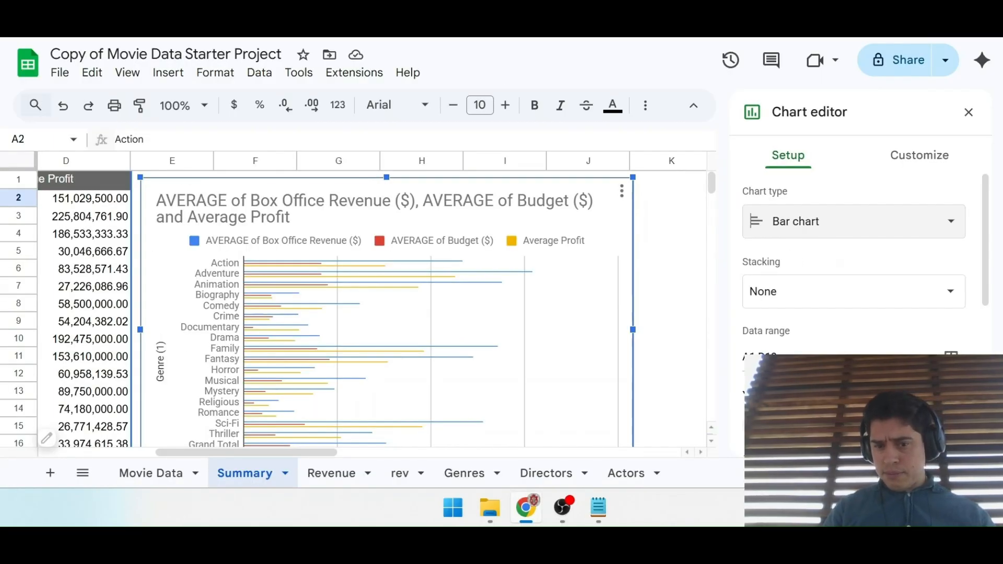
scroll(853, 261, down, 5)
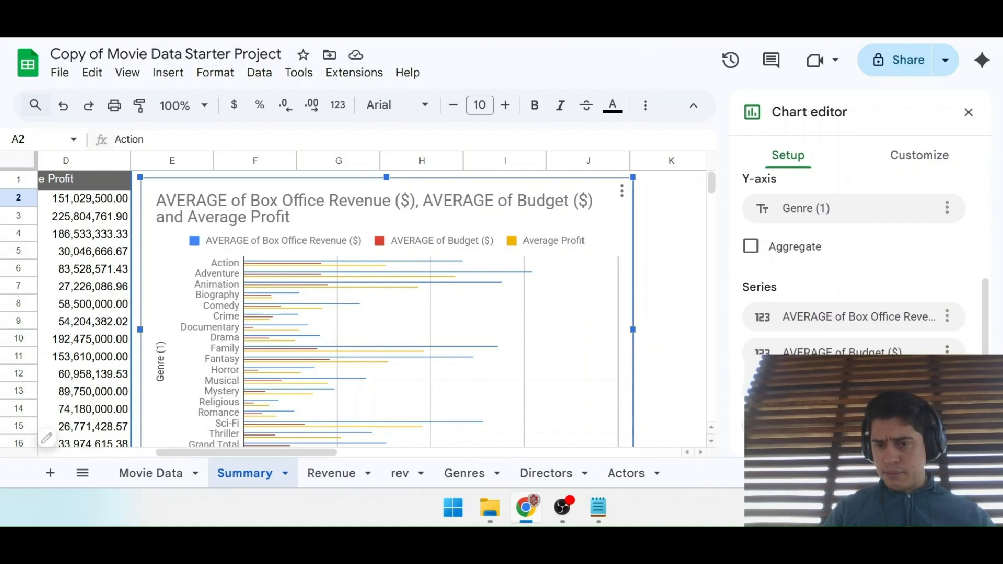
scroll(873, 329, down, 1)
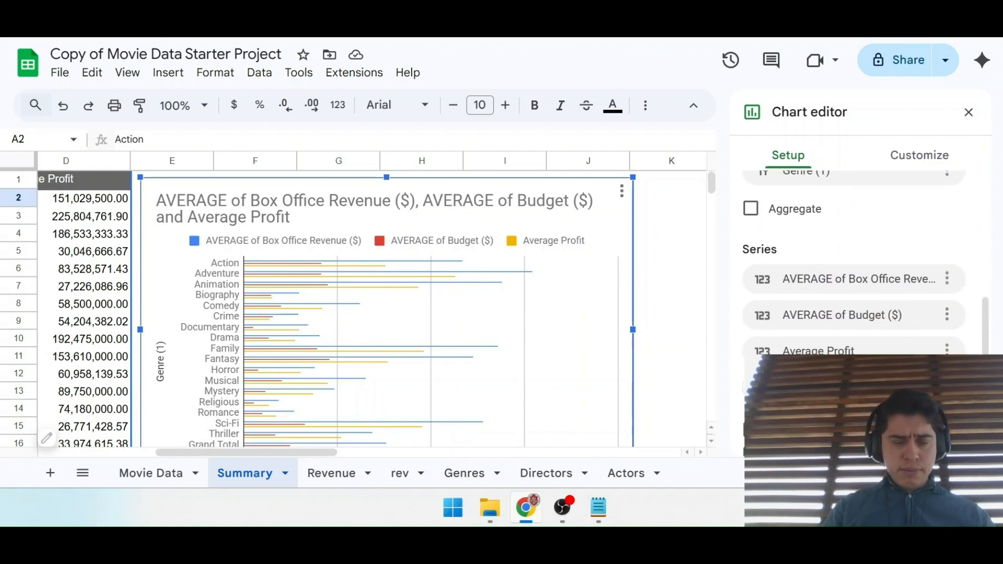
click(377, 21)
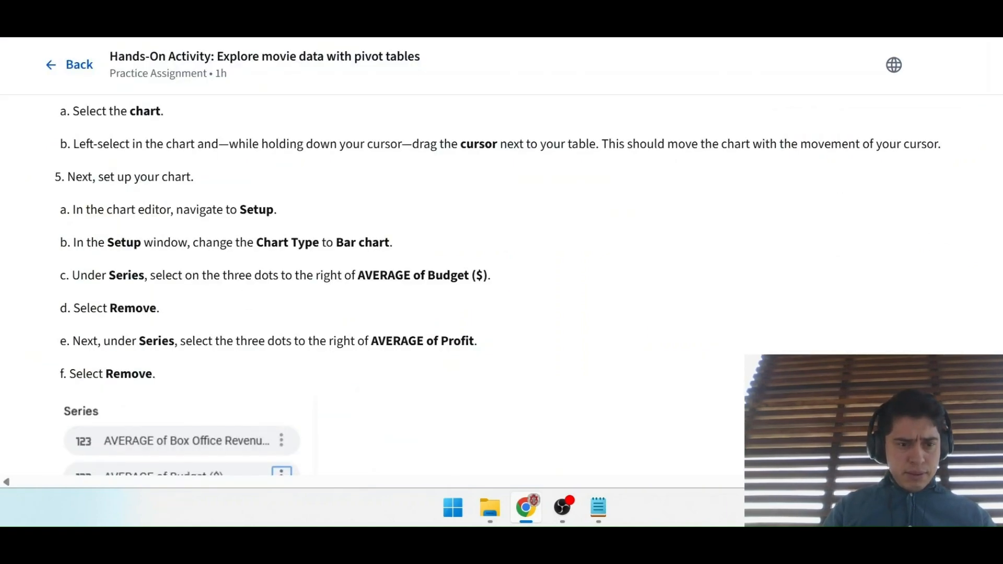
drag(150, 275, 365, 275)
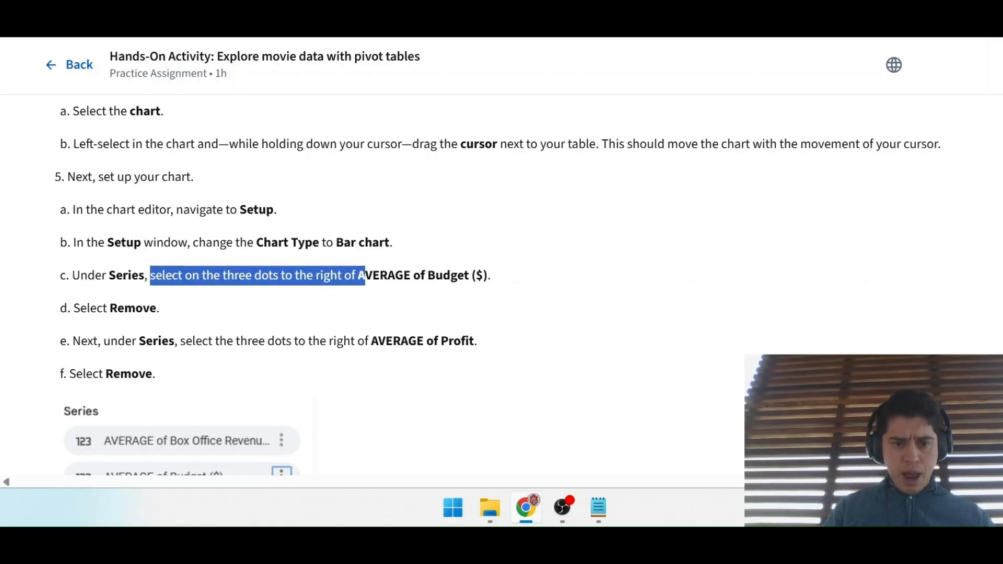
key(ctrl+Tab)
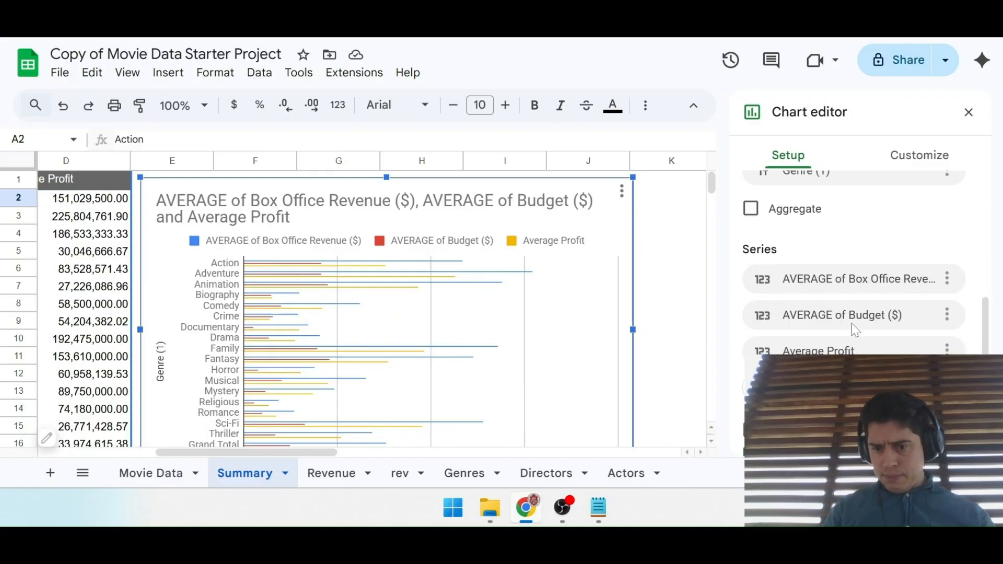
Open the options for the AVERAGE of Budget ($) series in the chart's setup.
click(949, 315)
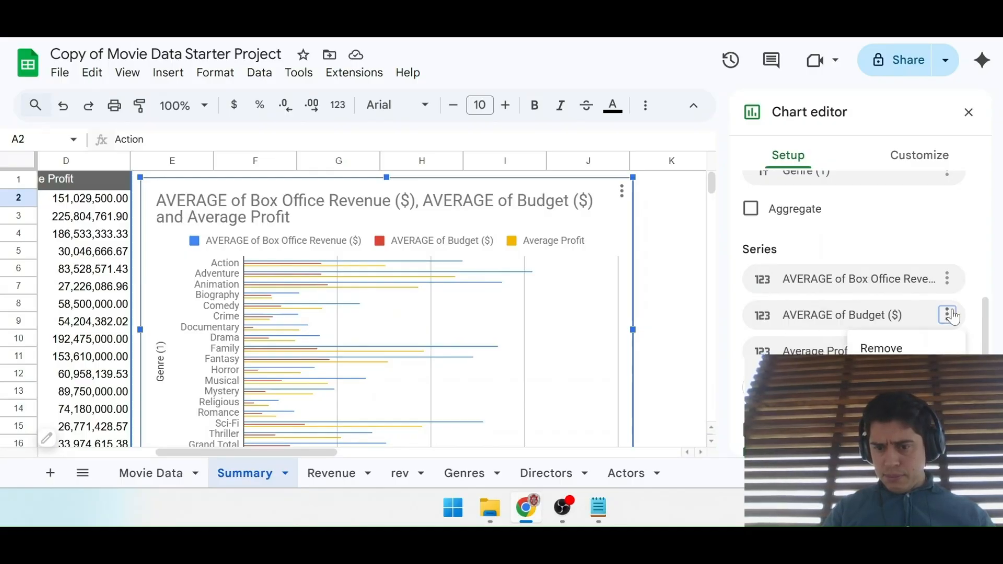
key(alt+Tab)
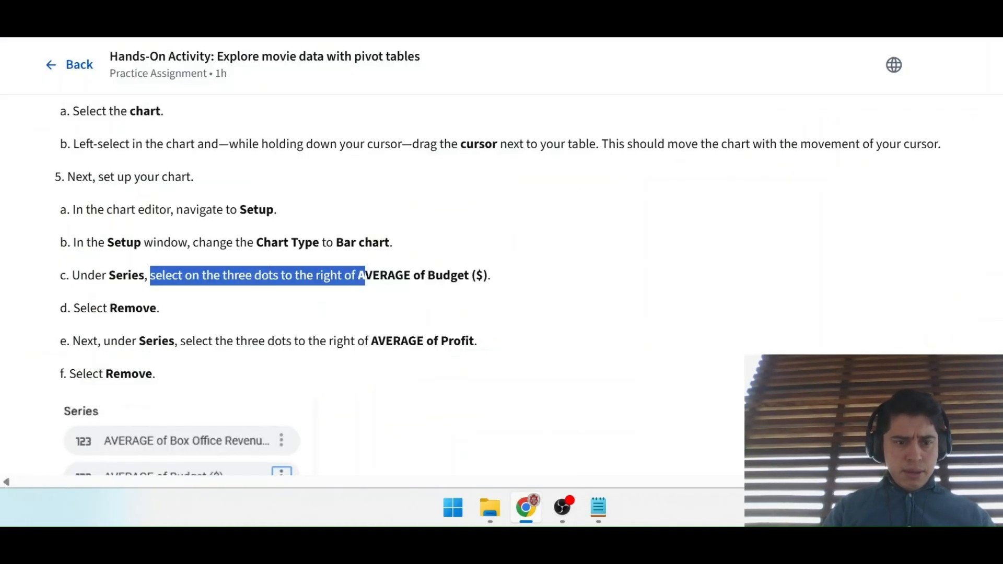
key(alt+Tab)
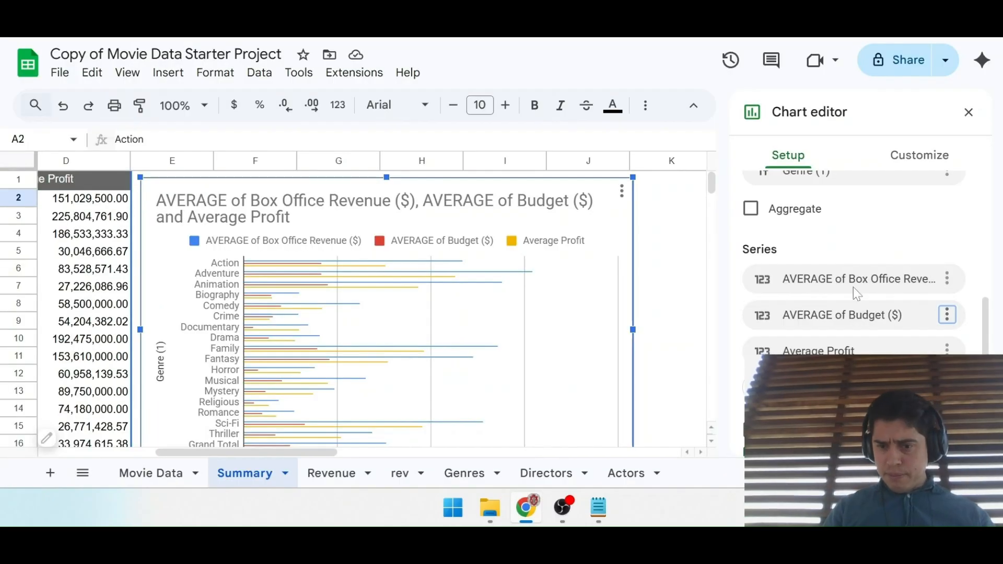
click(947, 315)
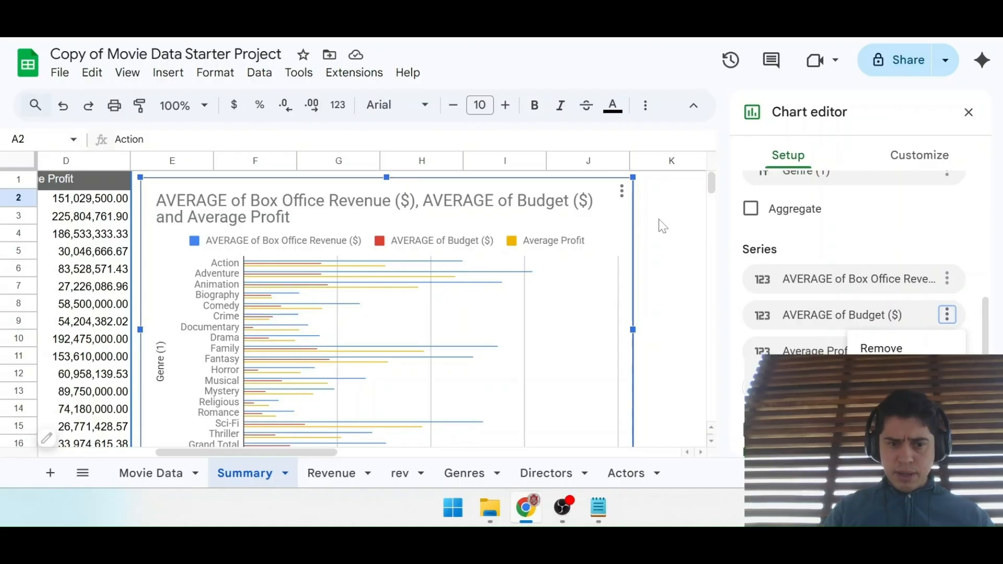
Compare the chart's revenue, budget and profit bars for each genre with the matching columns of the Summary pivot table.
scroll(659, 224, down, 2)
scroll(662, 226, up, 1)
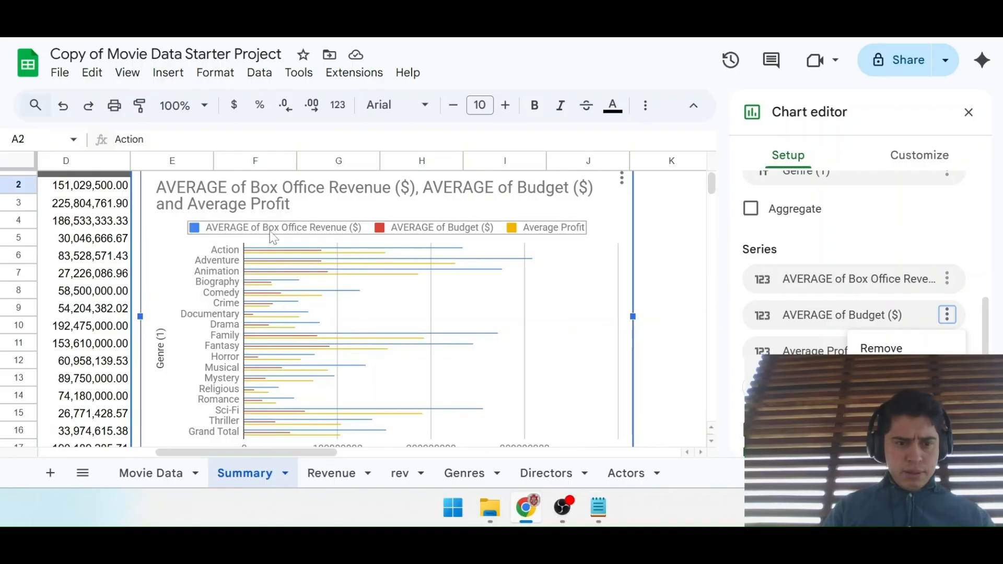
scroll(407, 313, down, 2)
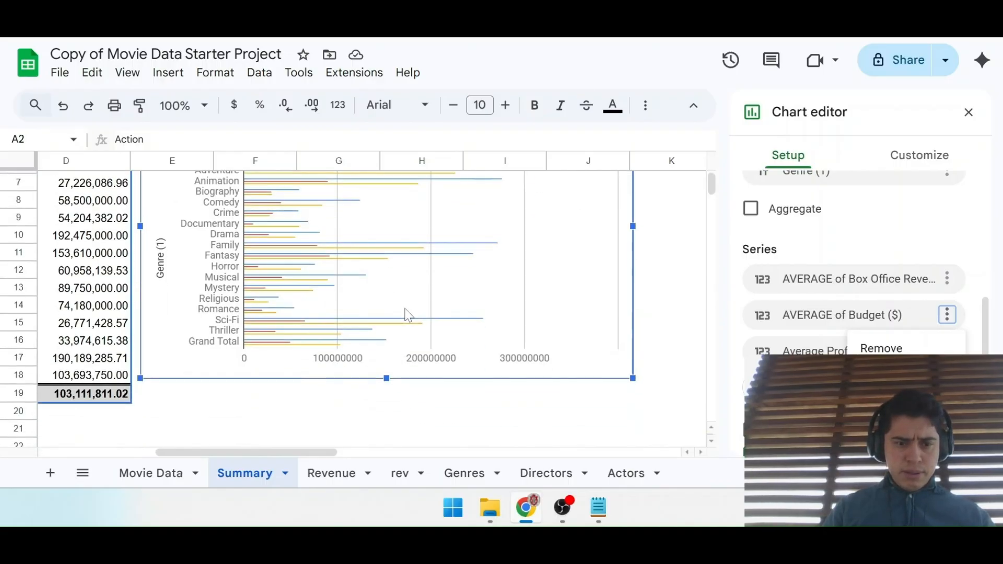
scroll(408, 313, up, 2)
scroll(408, 314, up, 1)
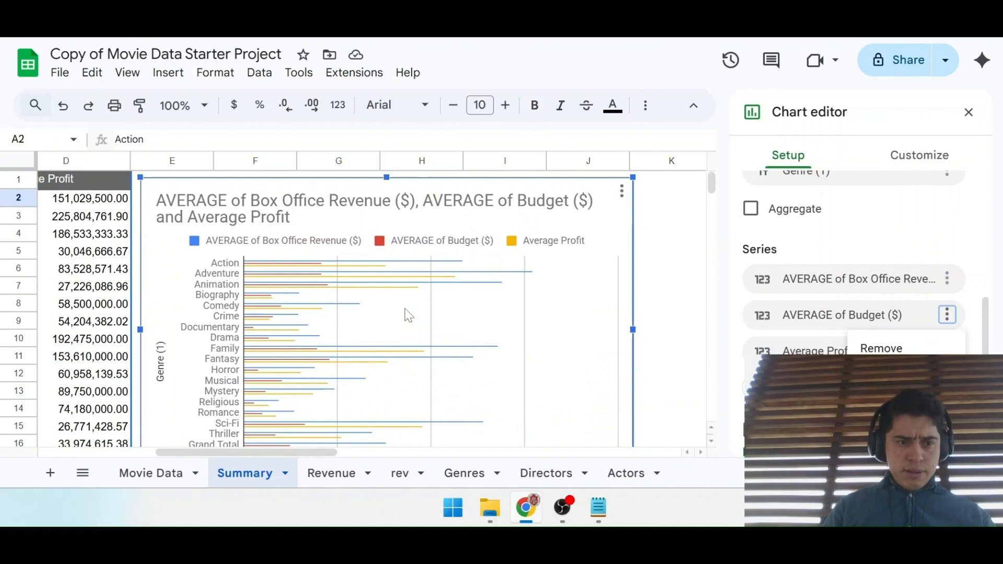
scroll(170, 272, left, 5)
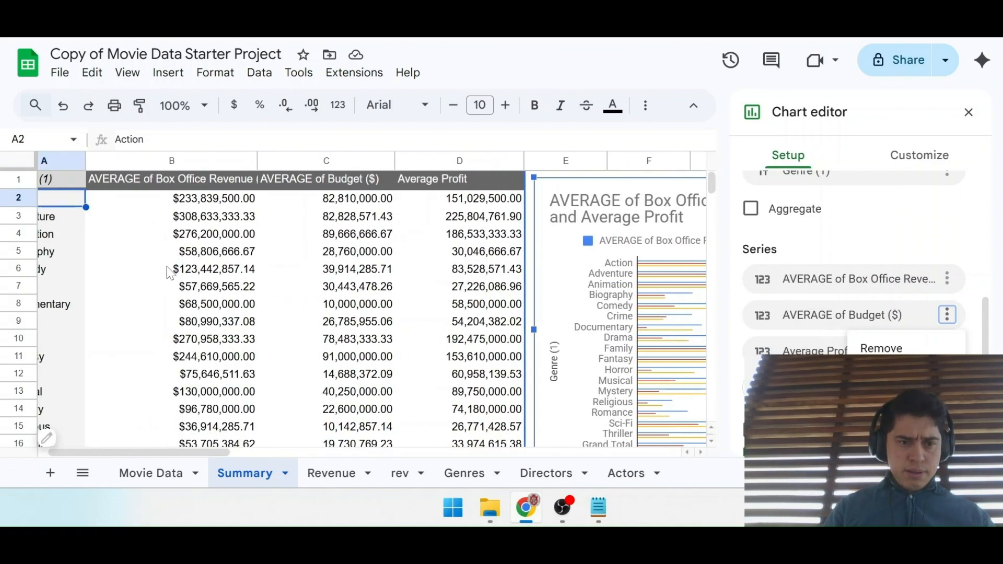
scroll(170, 272, left, 1)
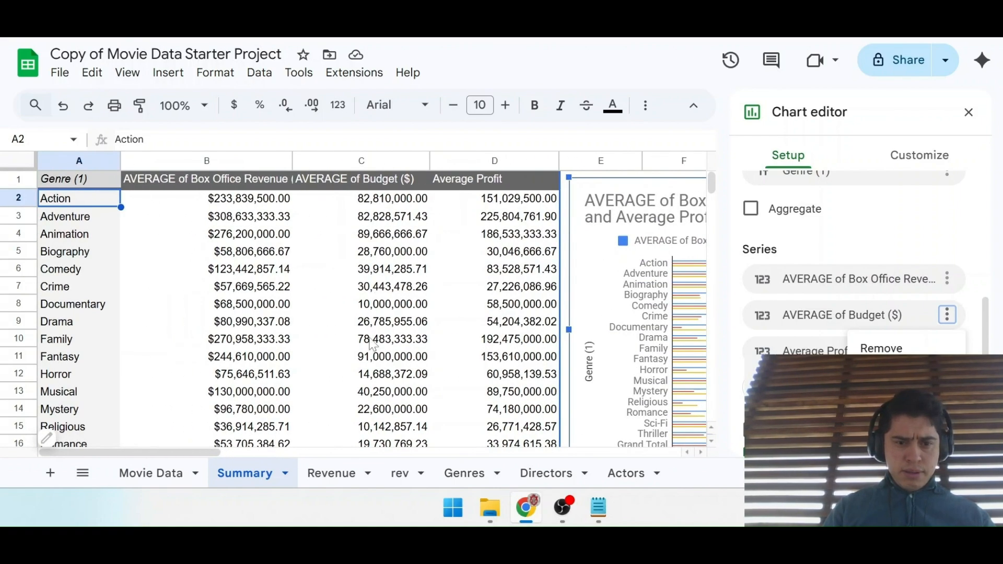
scroll(374, 377, right, 7)
scroll(374, 377, left, 6)
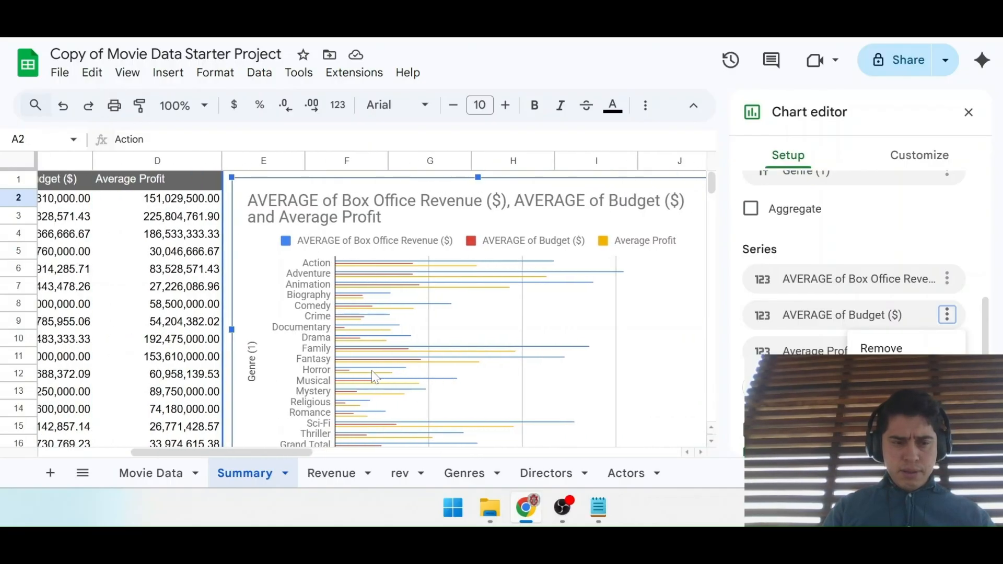
scroll(374, 377, left, 2)
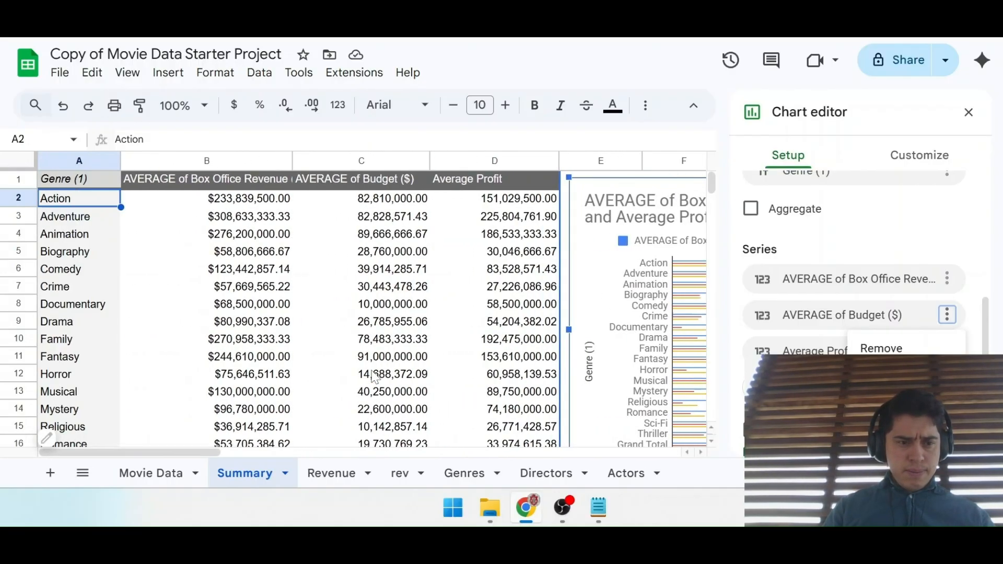
scroll(373, 377, right, 10)
scroll(374, 377, left, 10)
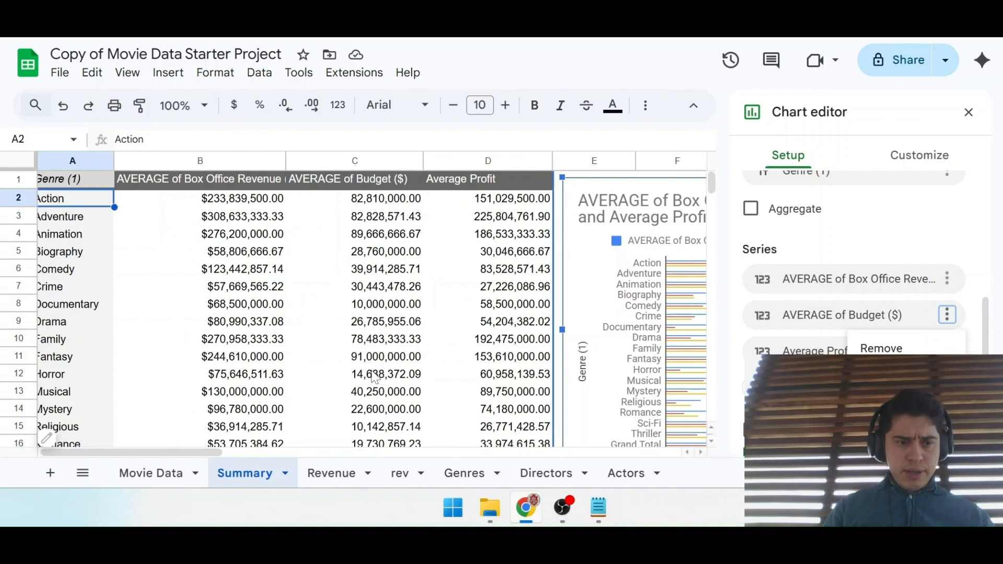
scroll(374, 377, right, 11)
scroll(374, 377, right, 1)
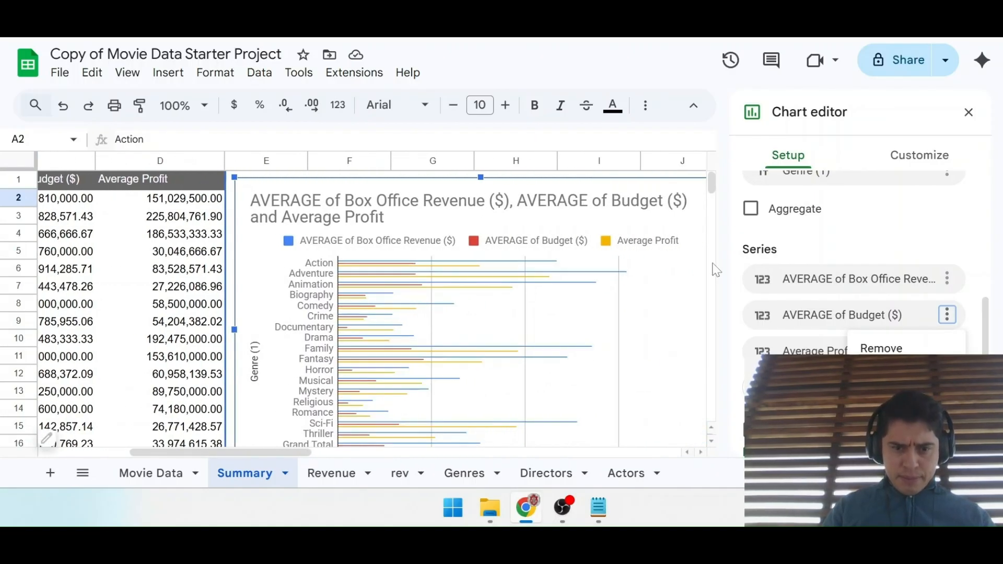
scroll(458, 316, right, 2)
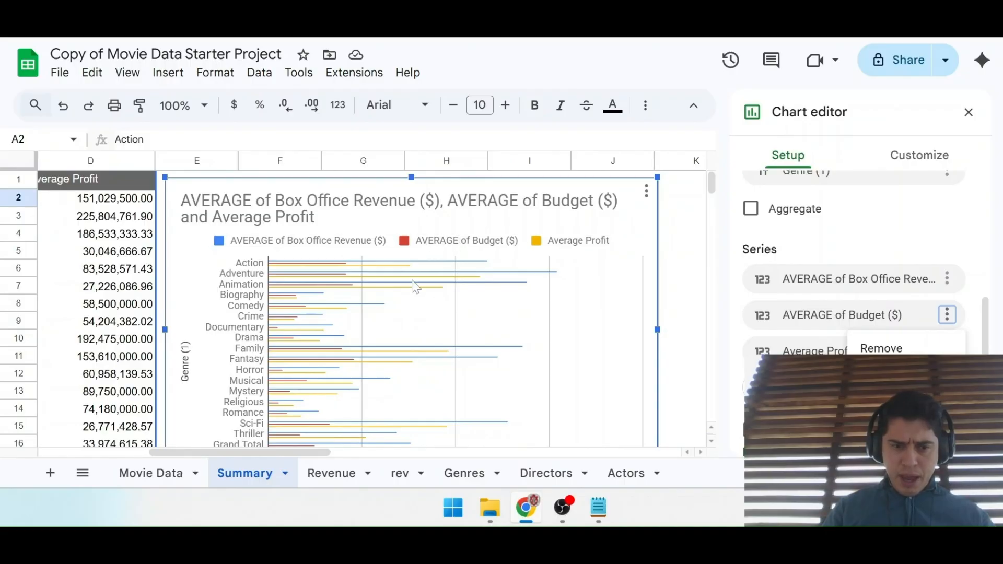
scroll(410, 284, down, 1)
scroll(409, 284, left, 4)
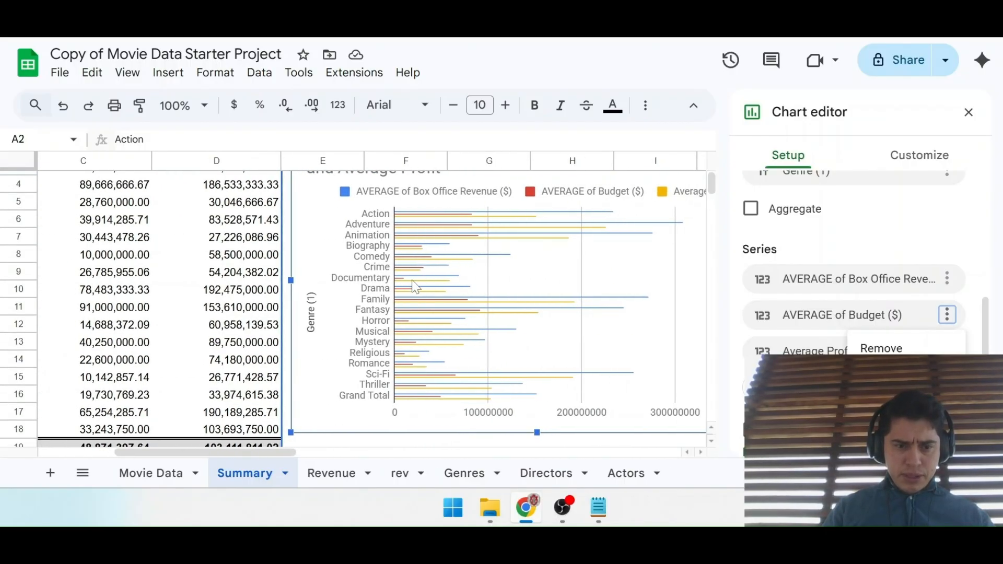
scroll(219, 278, up, 1)
scroll(219, 278, left, 4)
scroll(219, 277, left, 2)
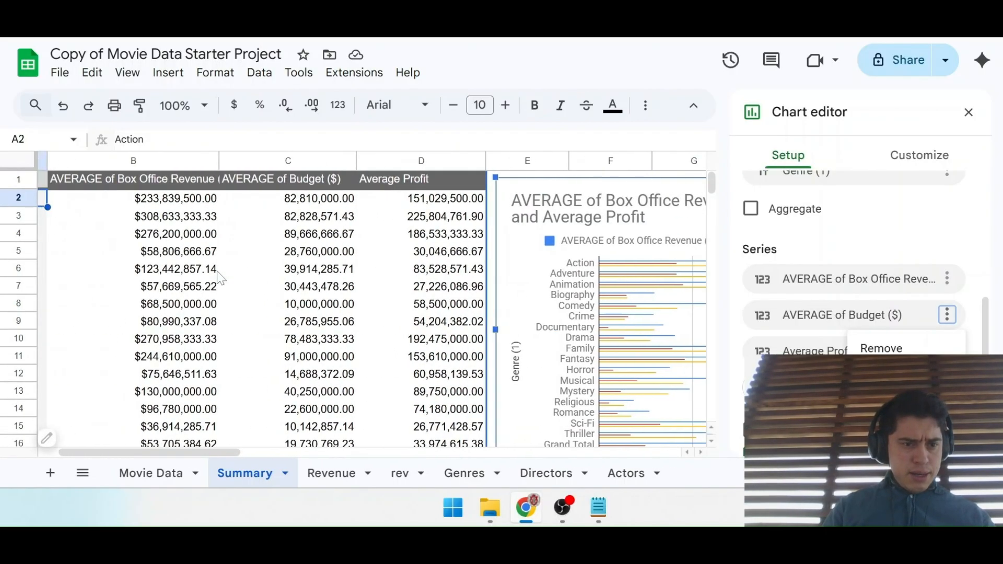
scroll(220, 277, right, 5)
scroll(219, 278, right, 1)
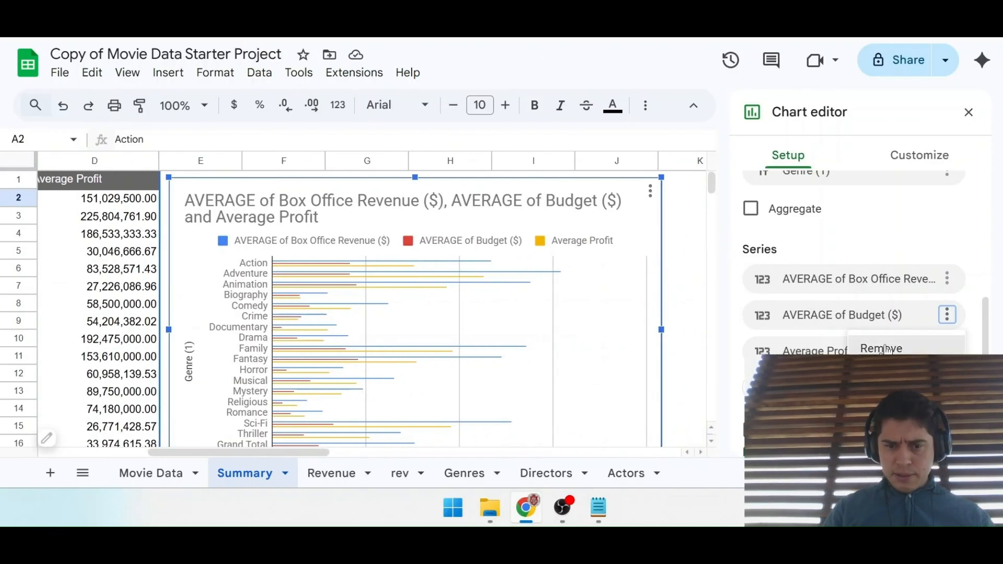
Remove the AVERAGE of Budget ($) series from the bar chart and review the remaining bars against the pivot table.
click(886, 348)
scroll(518, 342, down, 1)
scroll(517, 342, down, 1)
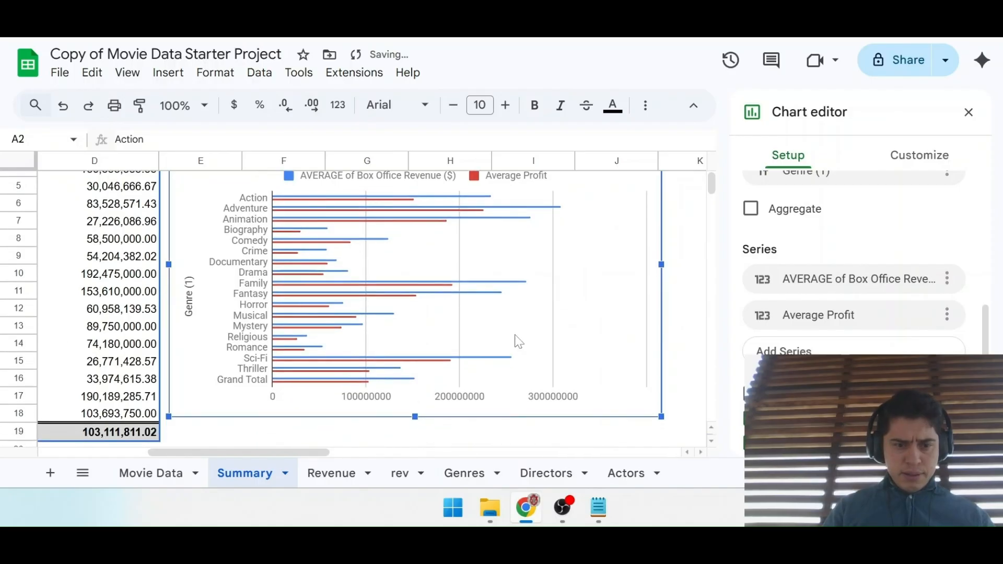
scroll(518, 342, up, 1)
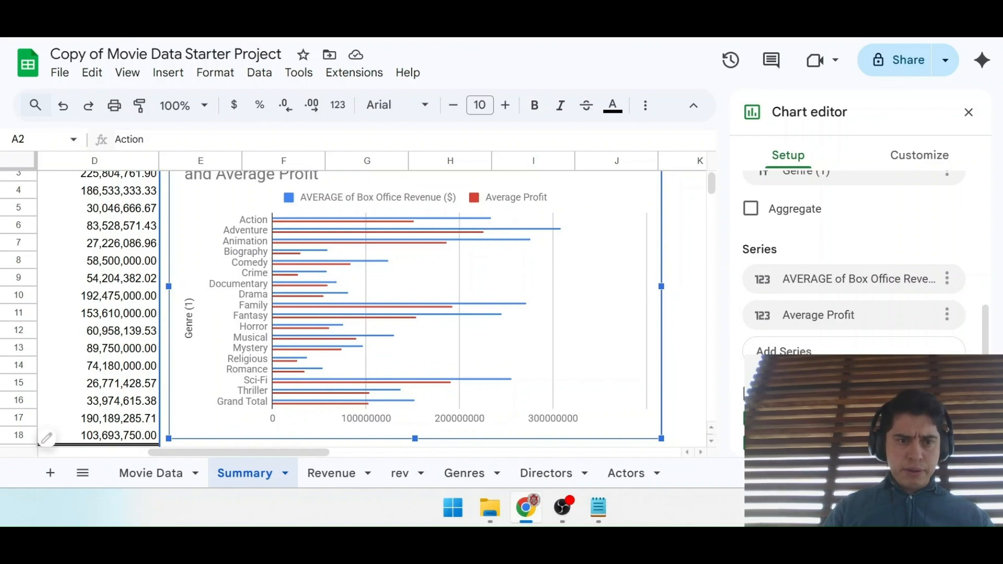
scroll(212, 261, up, 1)
scroll(212, 261, left, 2)
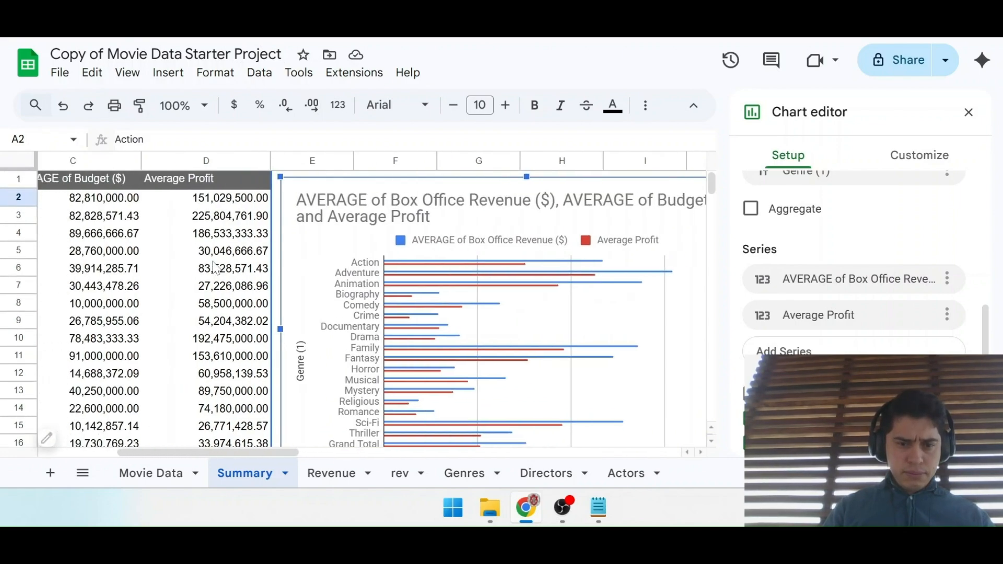
scroll(214, 266, left, 1)
scroll(214, 267, right, 3)
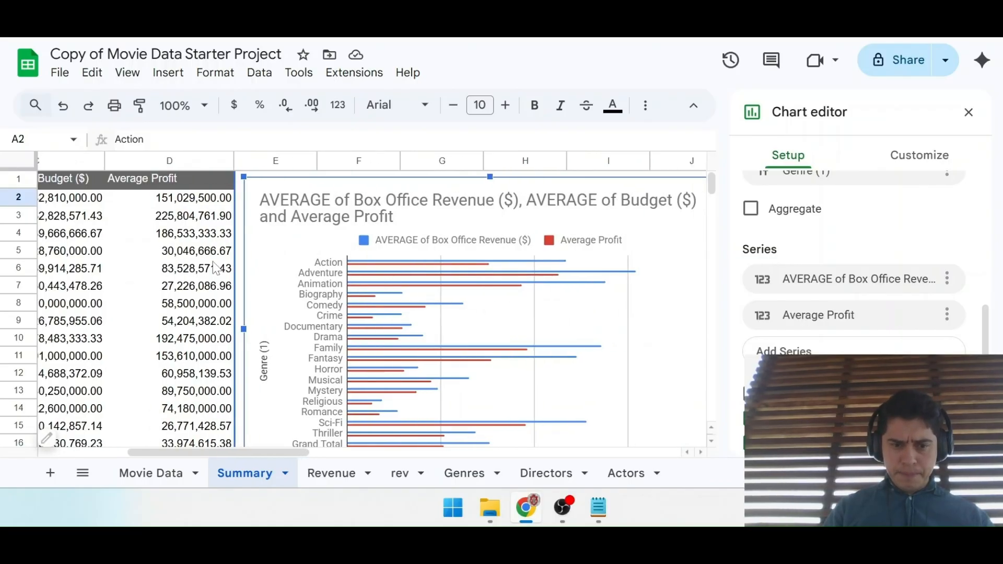
Check the chart's revenue and profit bars and read the assignment's instruction on the AVERAGE of Profit series.
scroll(409, 251, right, 3)
scroll(418, 256, down, 2)
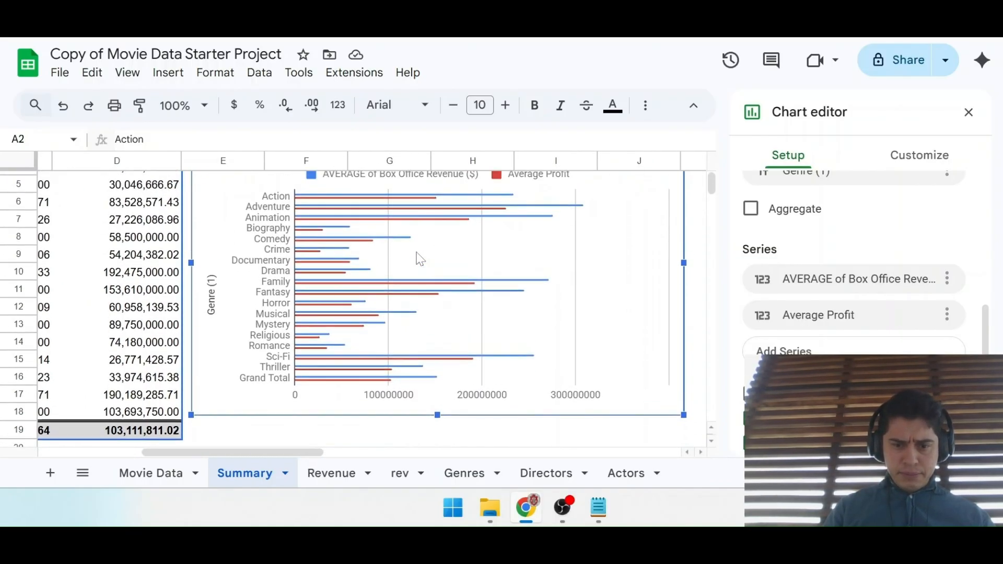
scroll(417, 258, up, 1)
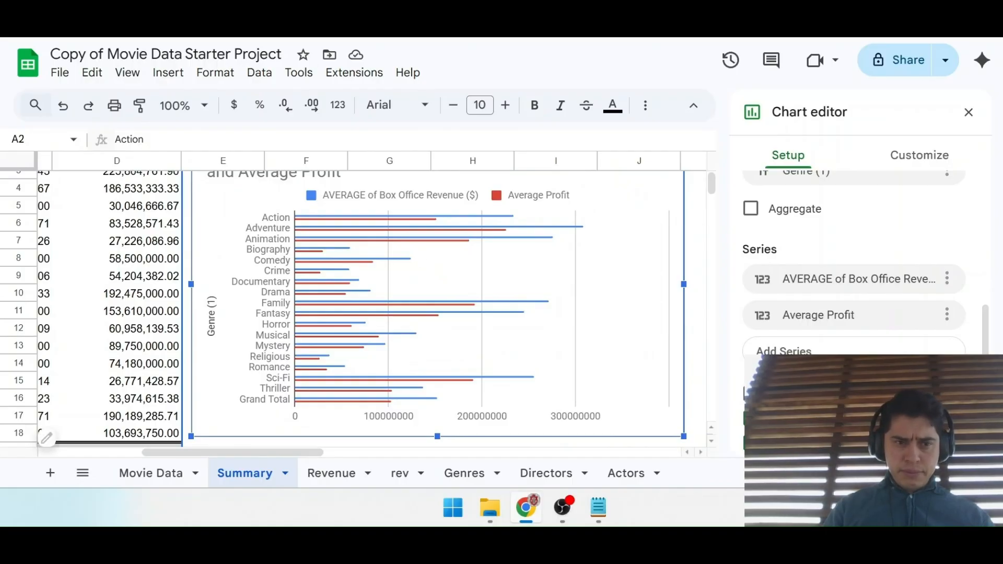
key(ctrl+Tab)
scroll(209, 303, down, 1)
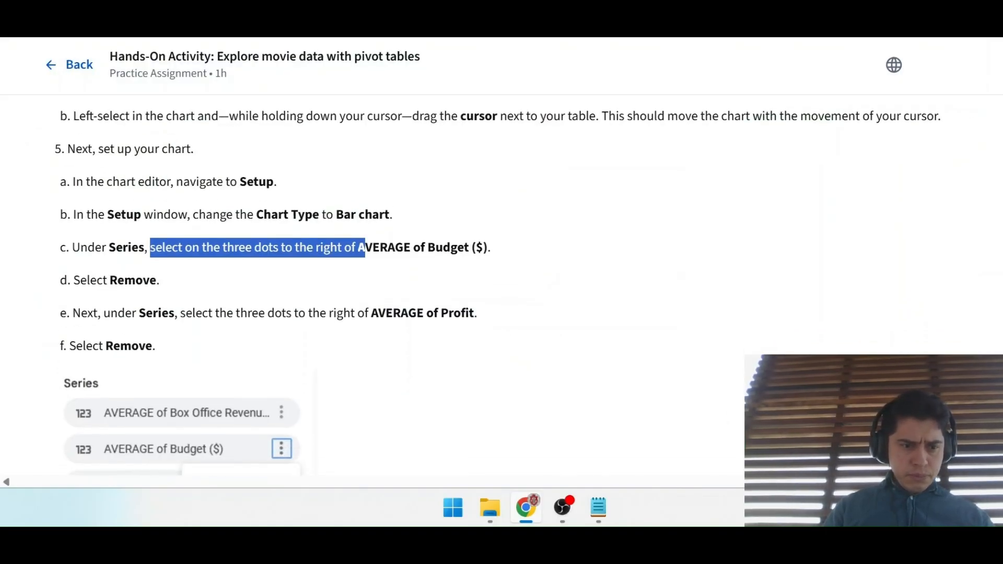
drag(109, 313, 227, 313)
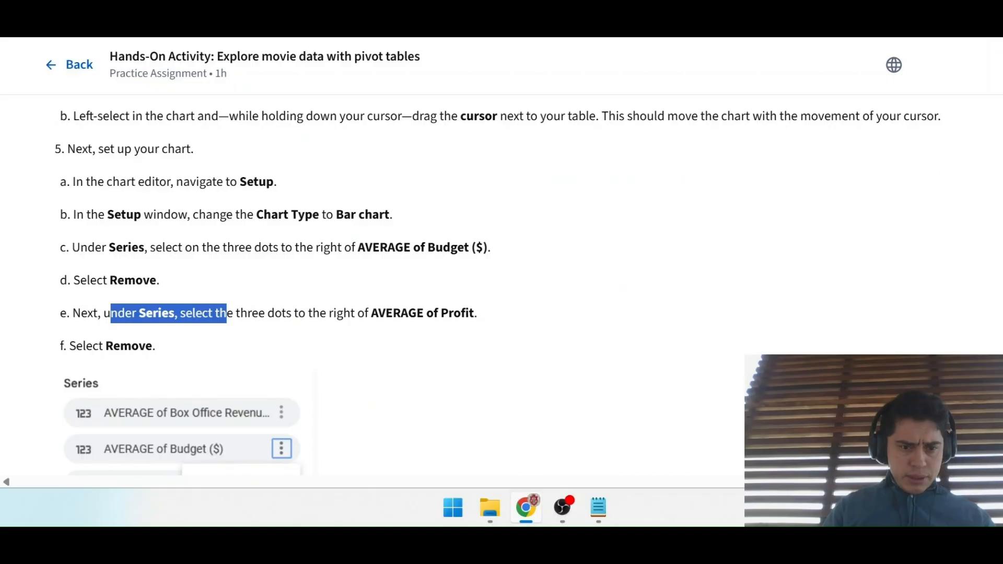
click(294, 332)
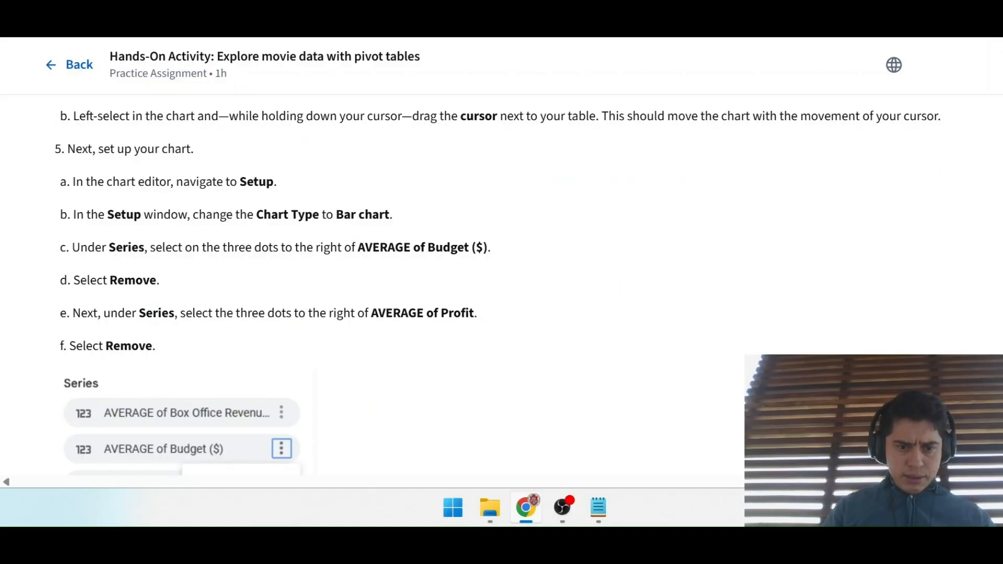
scroll(431, 321, down, 3)
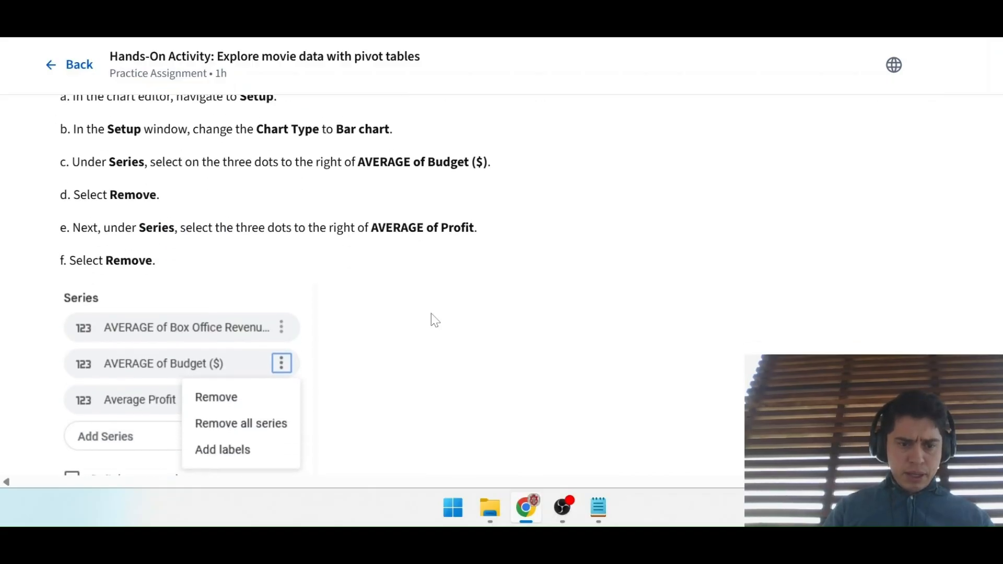
Remove the Average Profit series from the genre bar chart on the Summary sheet.
key(ctrl+Tab)
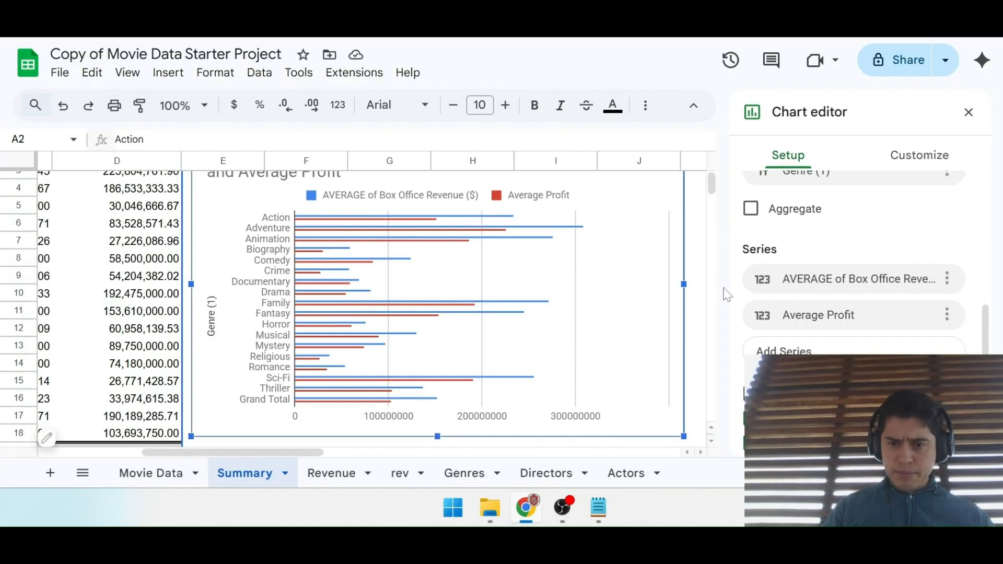
scroll(564, 281, up, 1)
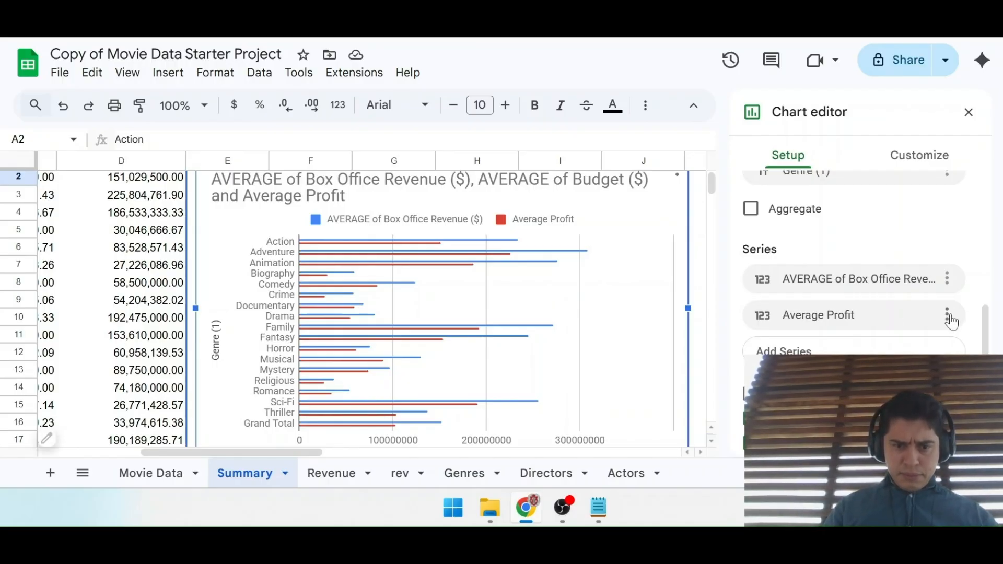
click(949, 318)
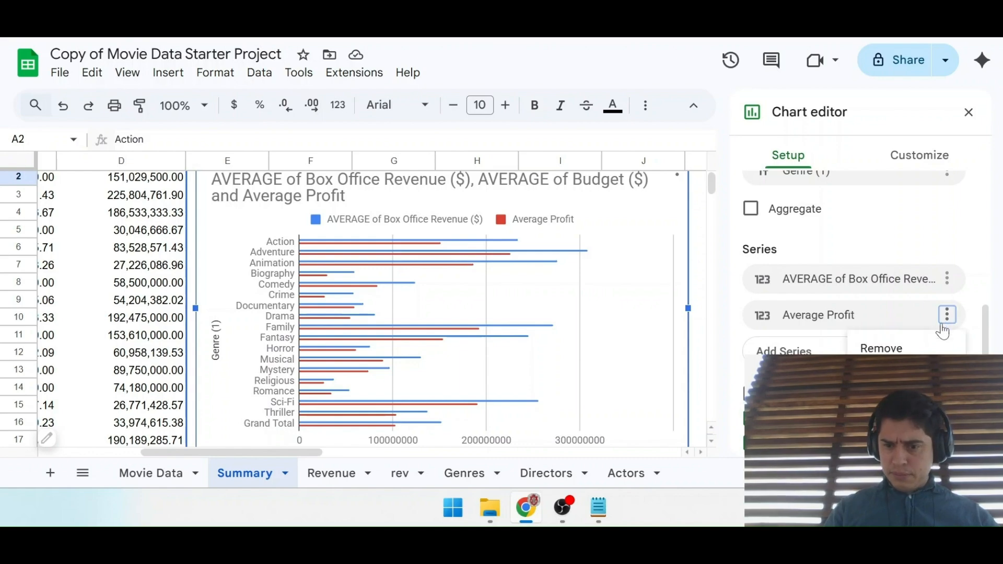
click(904, 353)
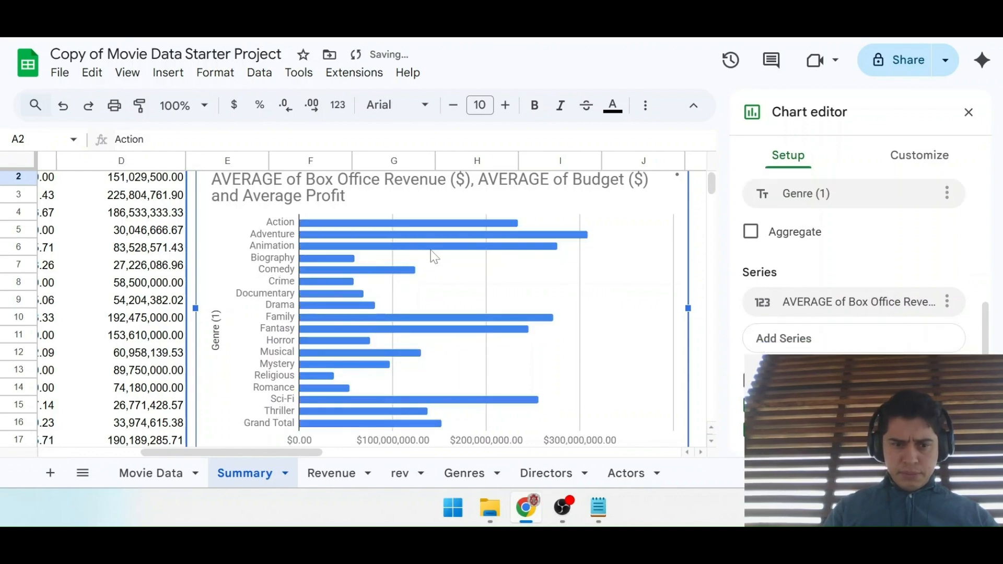
scroll(542, 288, up, 1)
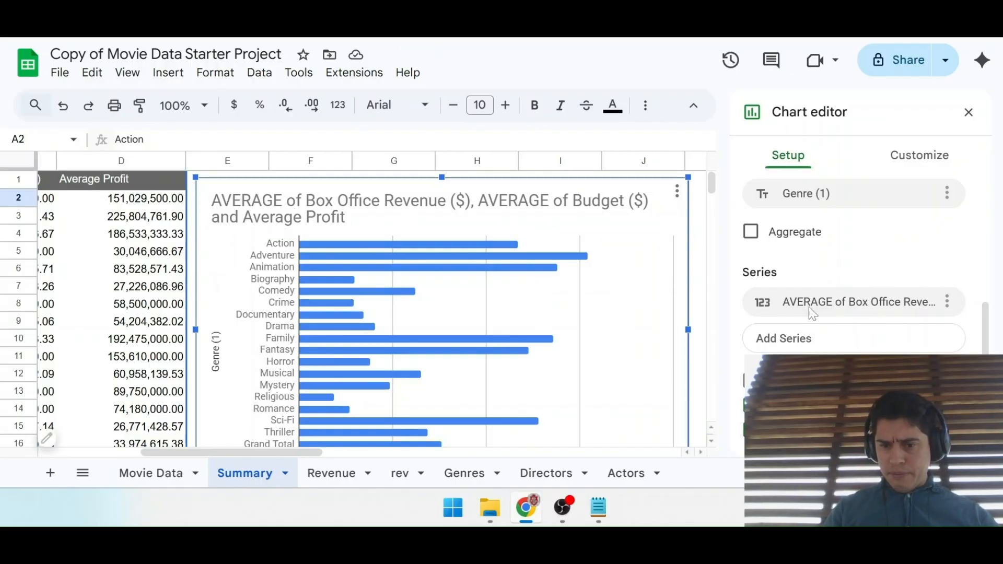
Shorten the bar chart's title to "AVERAGE of Box Office Revenue" by deleting the budget and profit wording.
double_click(352, 216)
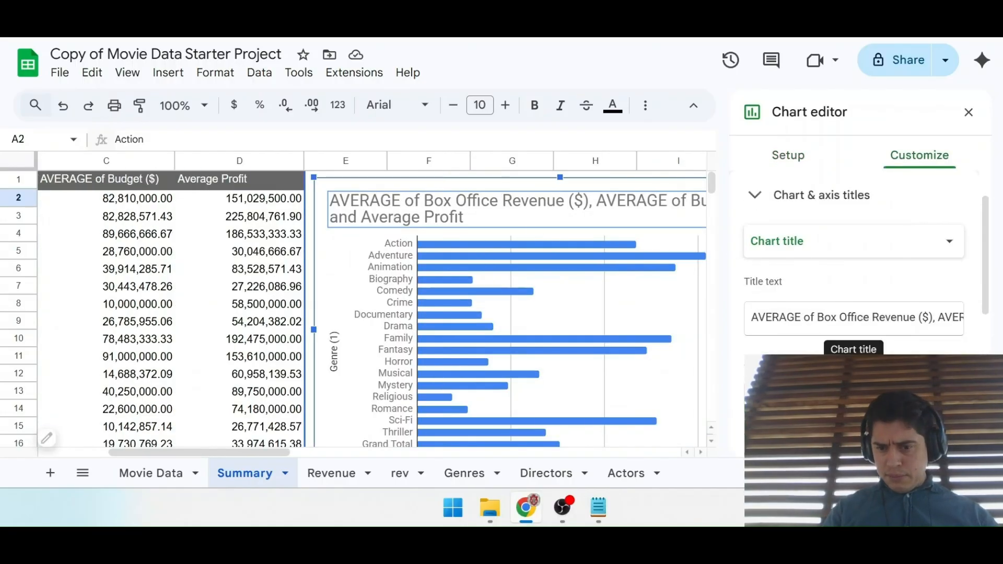
click(850, 318)
key(Right)
key(Right)
key(Right)
key(Right)
key(Right)
key(Right)
key(Right)
key(Right)
key(Right)
key(Right)
key(Right)
key(Right)
key(Right)
key(Right)
key(Right)
key(Right)
key(Right)
key(Right)
key(Right)
key(Right)
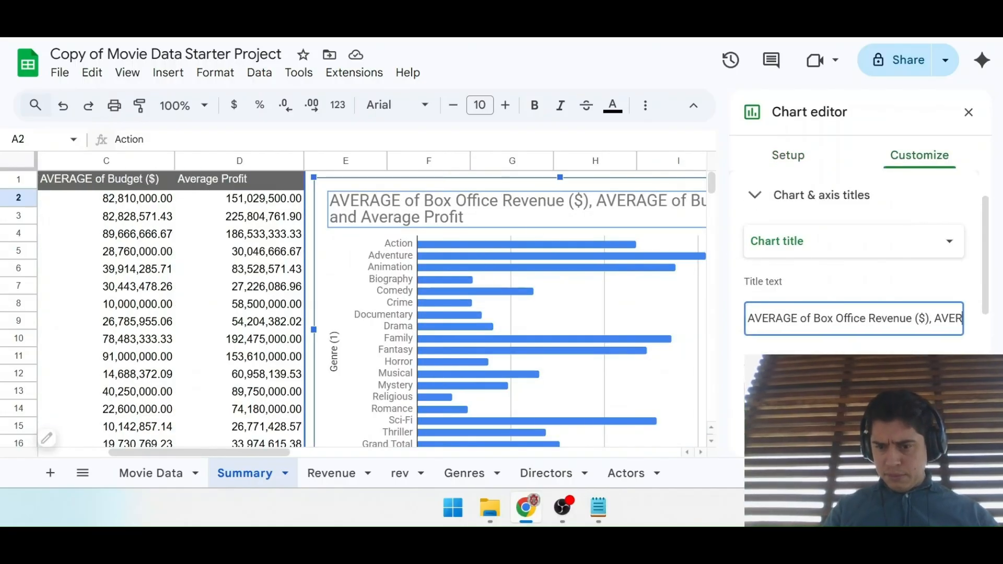
key(BackSpace)
key(BackSpace)
key(BackSpace)
key(BackSpace)
key(BackSpace)
key(BackSpace)
key(BackSpace)
key(BackSpace)
key(BackSpace)
key(BackSpace)
key(BackSpace)
key(BackSpace)
key(BackSpace)
key(BackSpace)
key(BackSpace)
key(BackSpace)
key(BackSpace)
key(BackSpace)
key(BackSpace)
key(BackSpace)
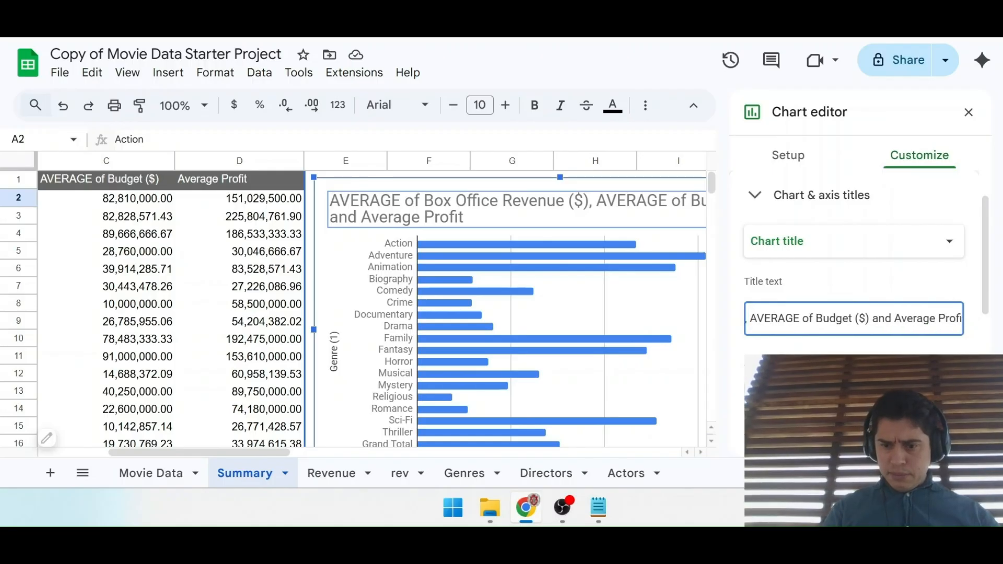
key(BackSpace)
key(BackSpace)
key(BackSpace)
key(BackSpace)
key(BackSpace)
key(BackSpace)
key(BackSpace)
key(BackSpace)
key(BackSpace)
key(BackSpace)
key(BackSpace)
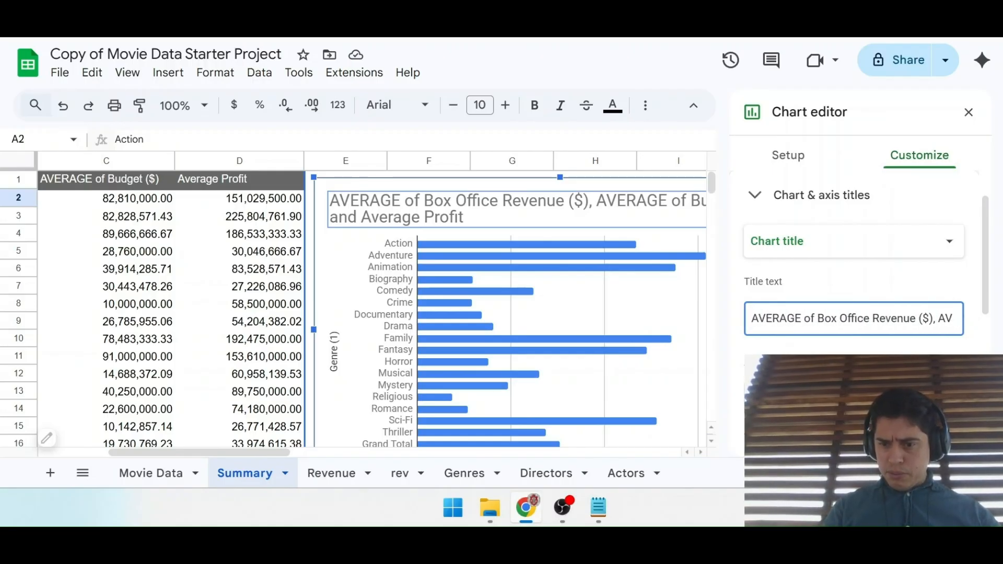
key(BackSpace)
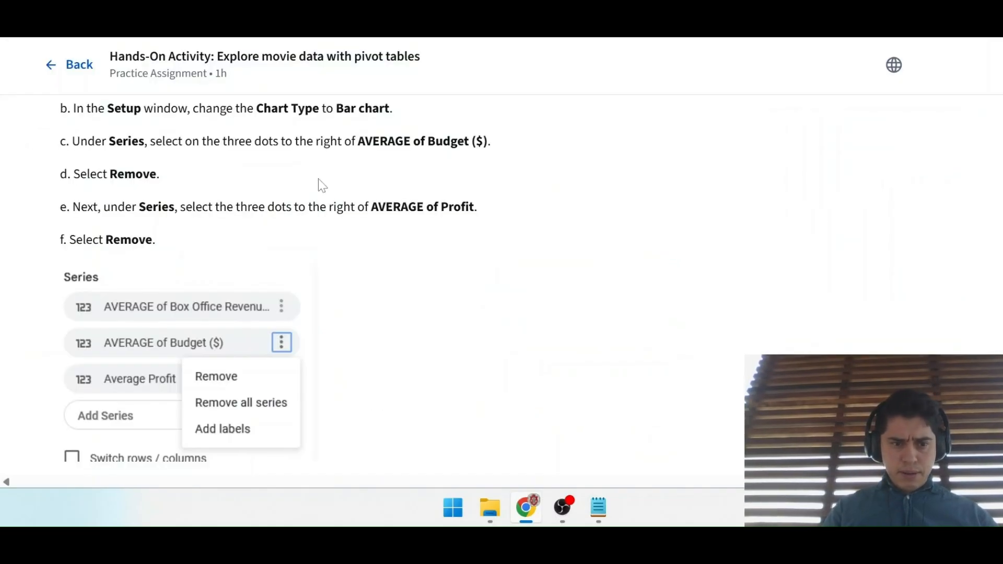
Read step 6 of the assignment on customizing the chart title and look at its example chart.
scroll(414, 239, down, 6)
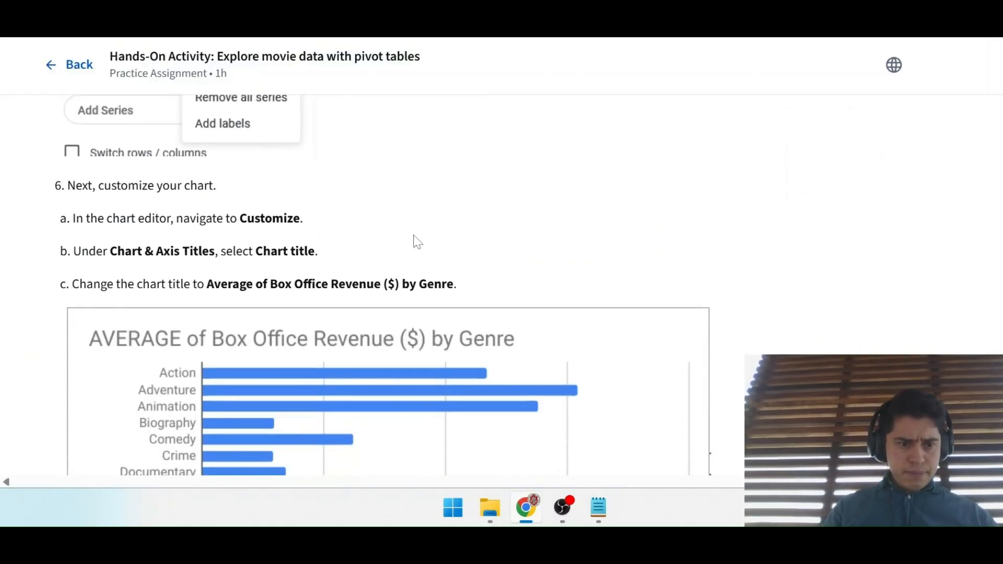
drag(111, 172, 210, 173)
click(209, 172)
scroll(211, 214, down, 1)
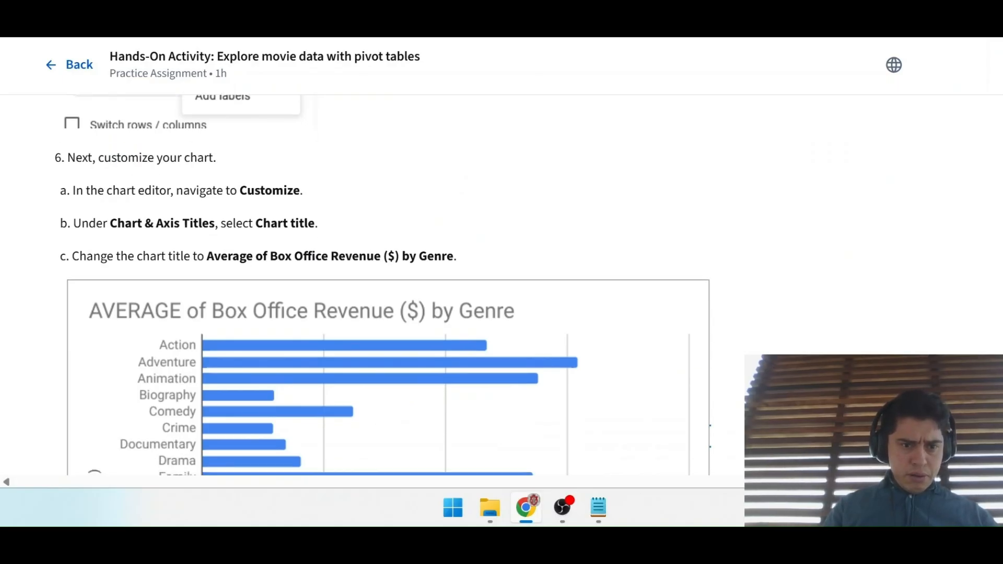
scroll(211, 214, down, 1)
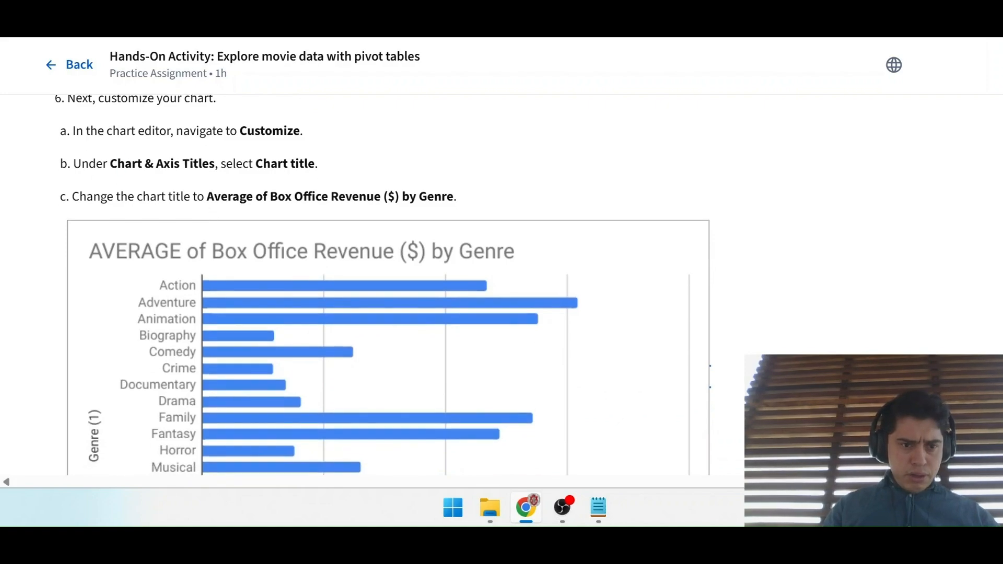
drag(116, 164, 214, 164)
click(249, 187)
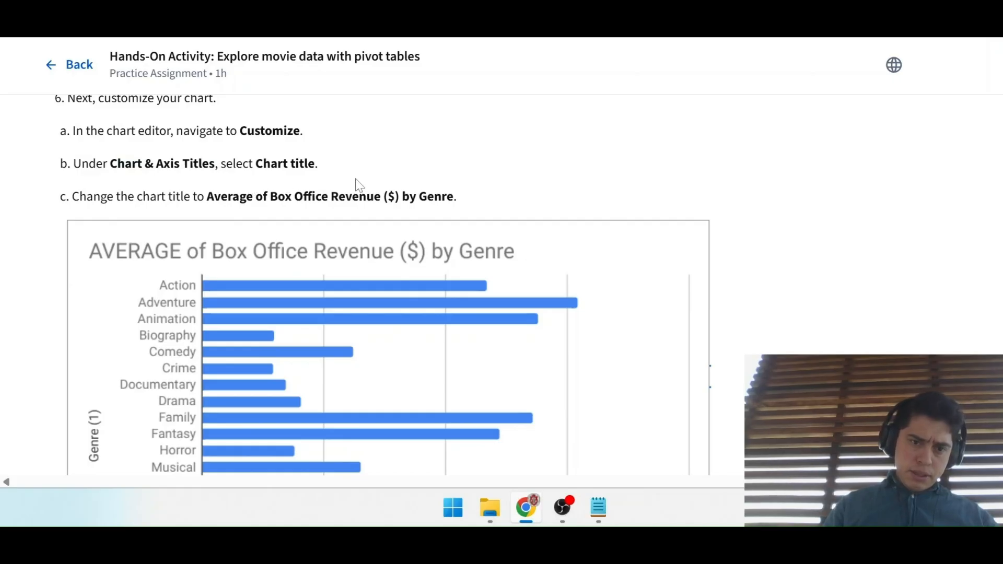
scroll(355, 179, down, 1)
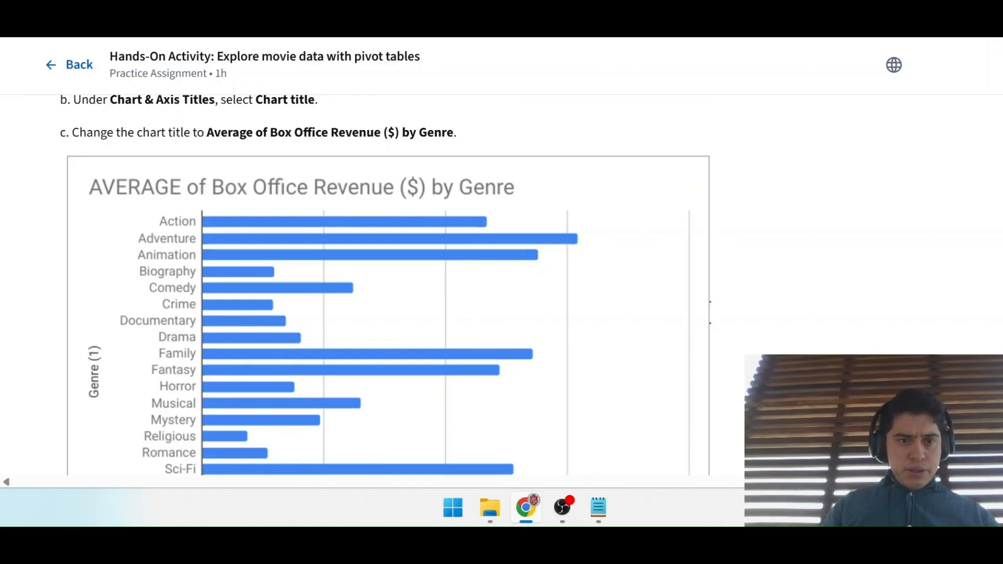
Back in the spreadsheet, extend the chart title to "AVERAGE of Box Office Revenue By Genre", checking the spelling against the assignment.
key(ctrl+Tab)
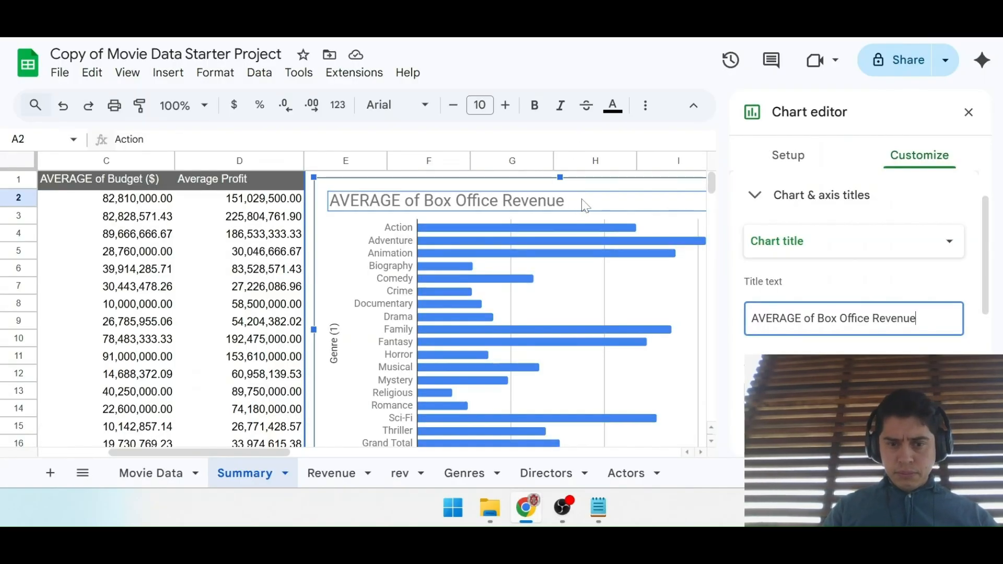
click(872, 318)
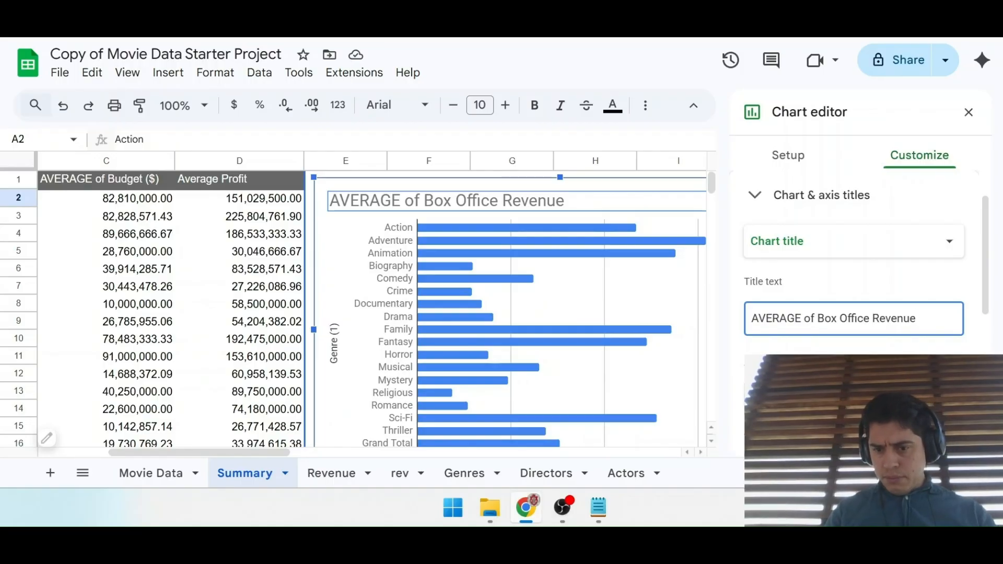
key(Right)
key(Right)
key(Right)
key(Right)
key(Right)
key(Right)
key(Right)
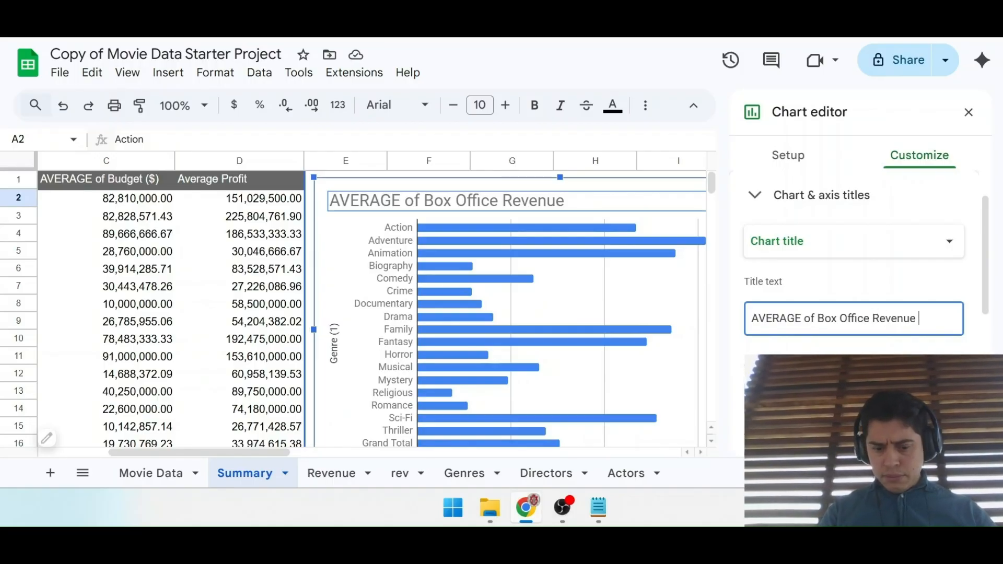
text(By Gen)
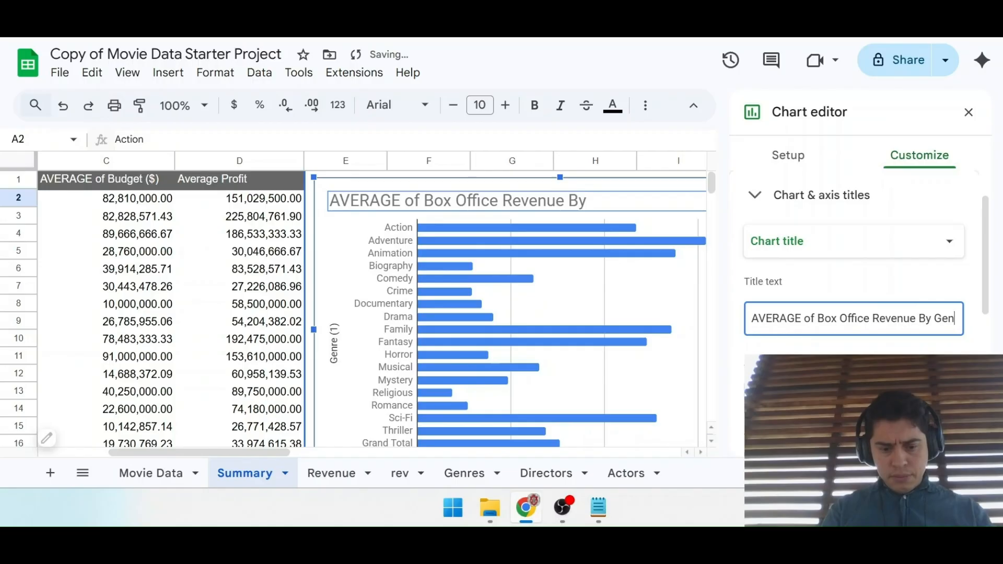
text(e)
key(BackSpace)
key(BackSpace)
key(BackSpace)
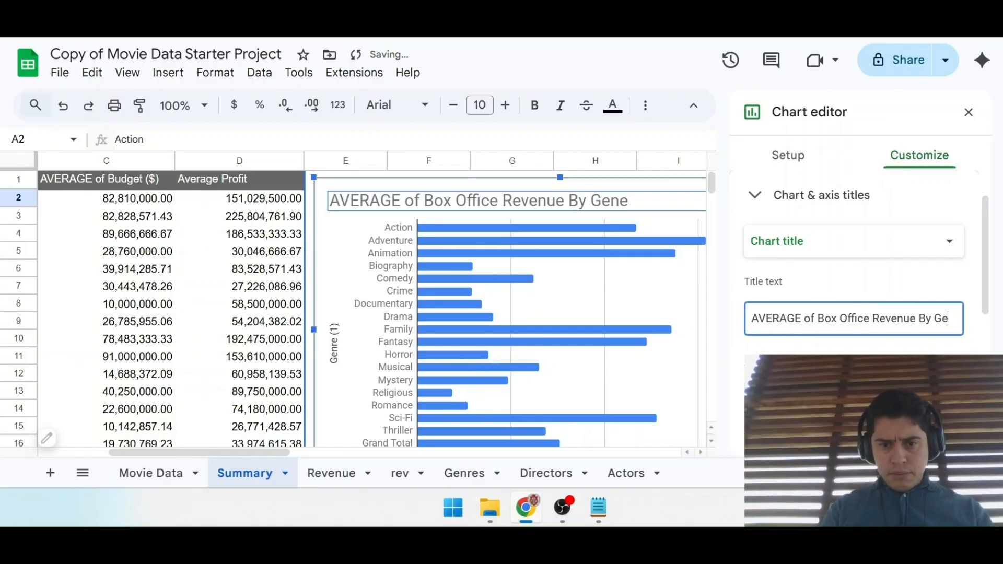
key(BackSpace)
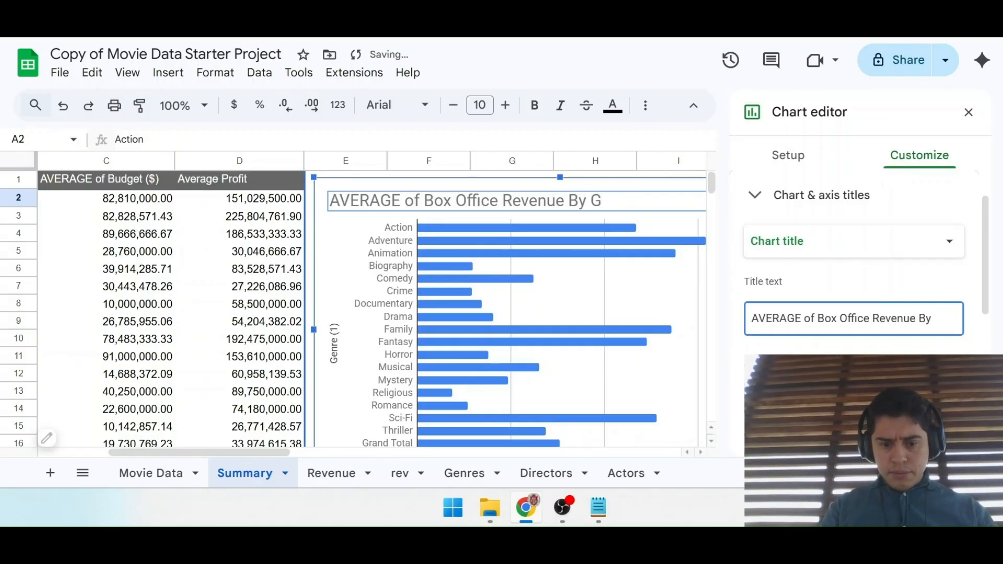
text(Gene)
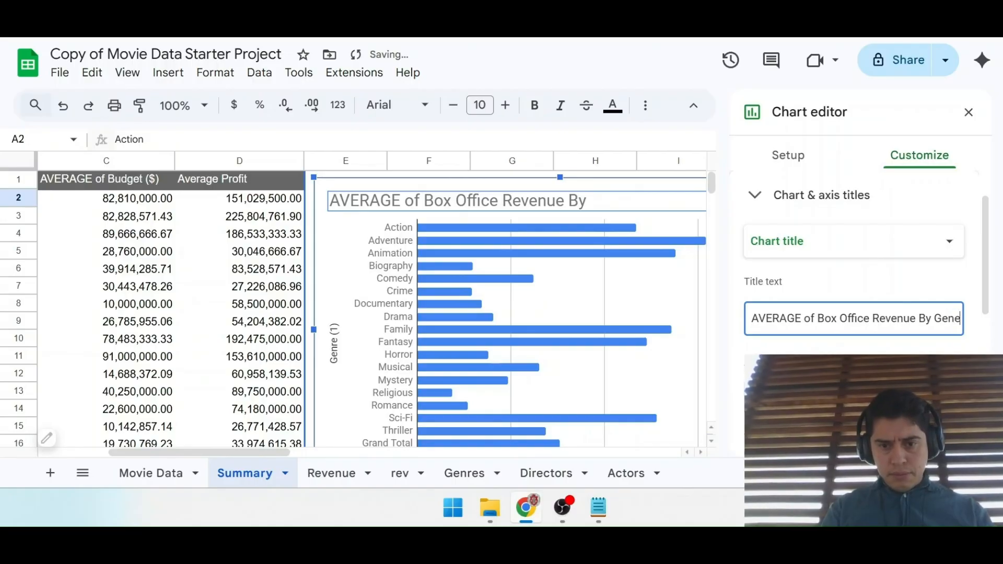
text(re)
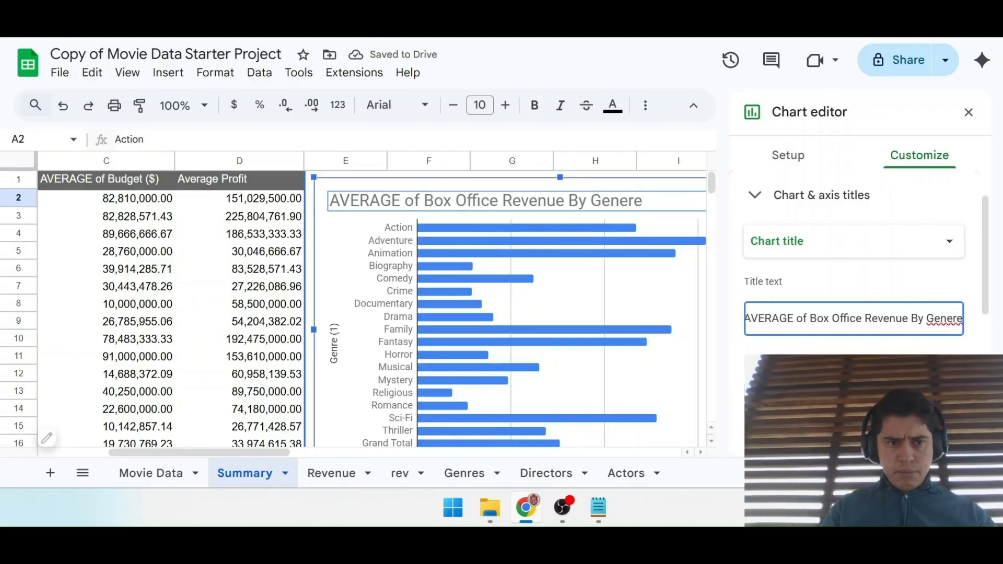
key(ctrl+Tab)
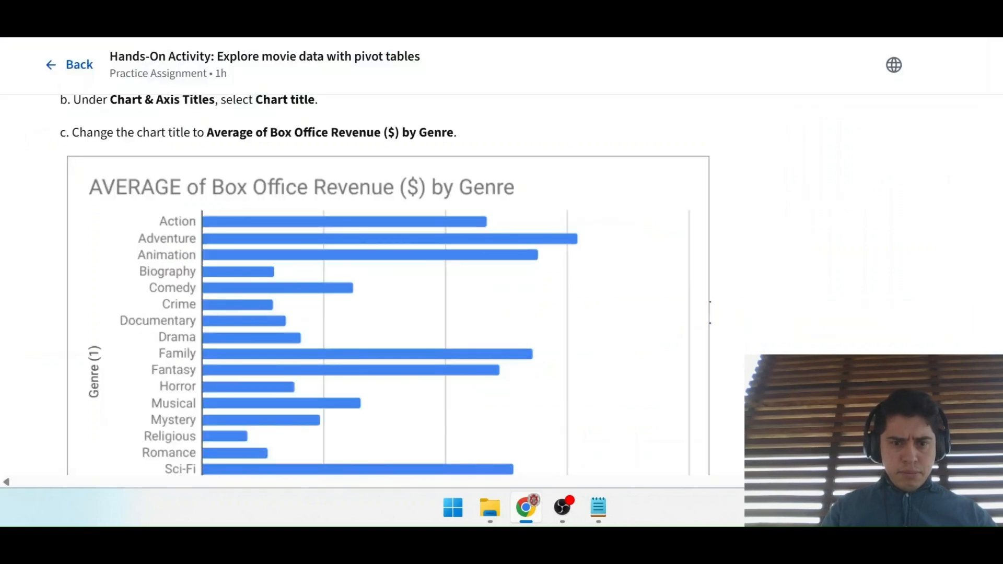
key(ctrl+shift+Tab)
key(BackSpace)
key(BackSpace)
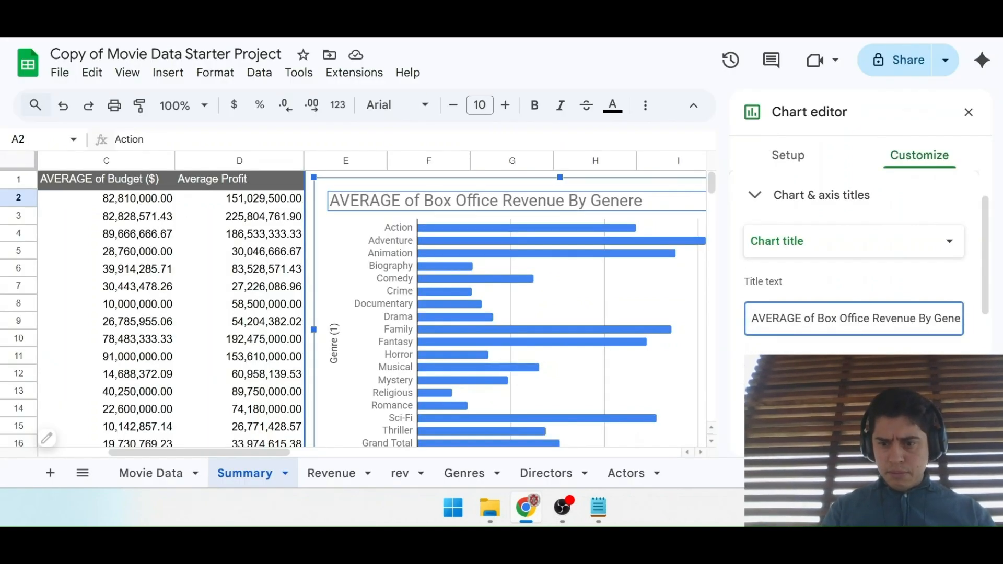
text(re)
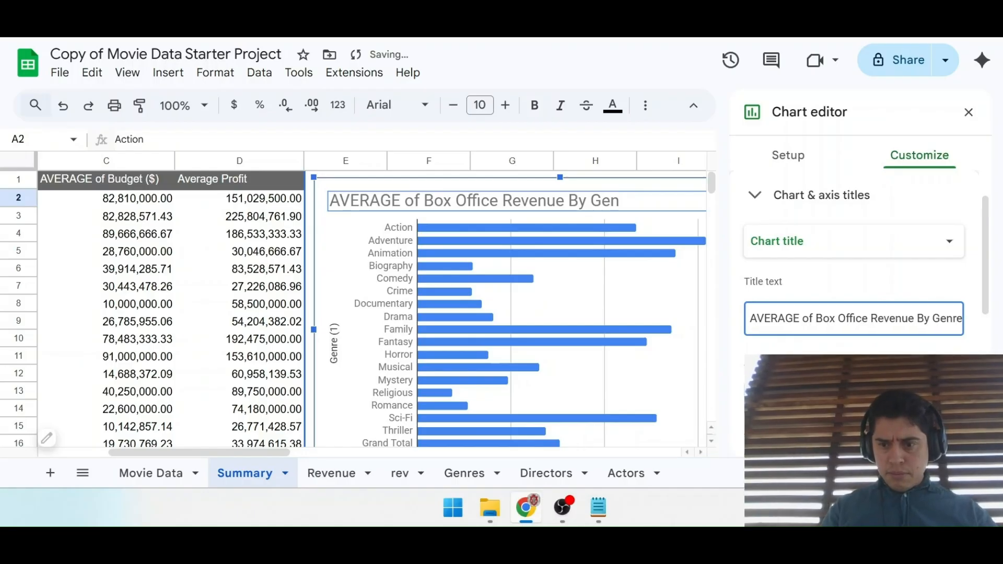
Look over the assignment's example chart and read step 7 on sorting the genres in the pivot table.
key(ctrl+Tab)
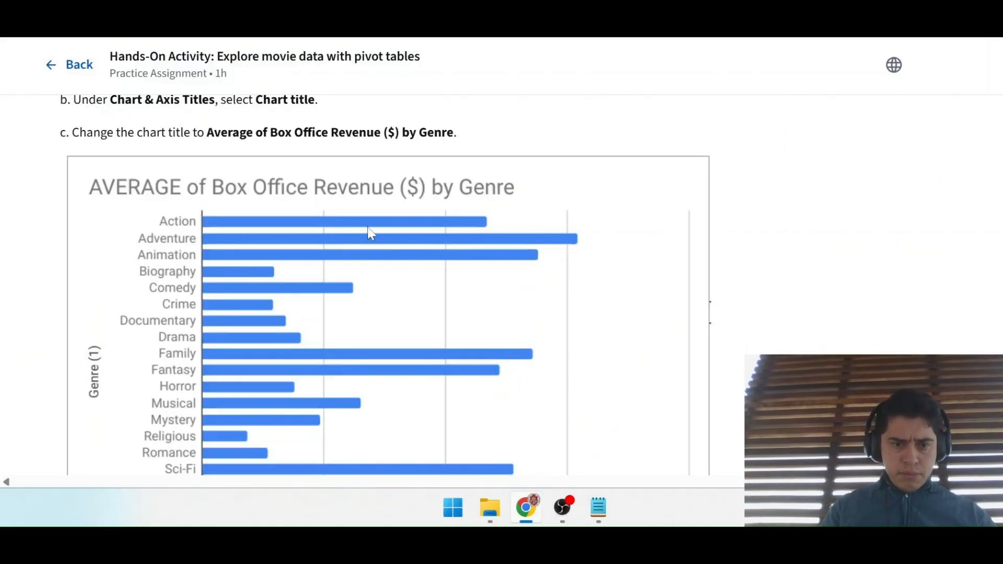
scroll(387, 229, down, 4)
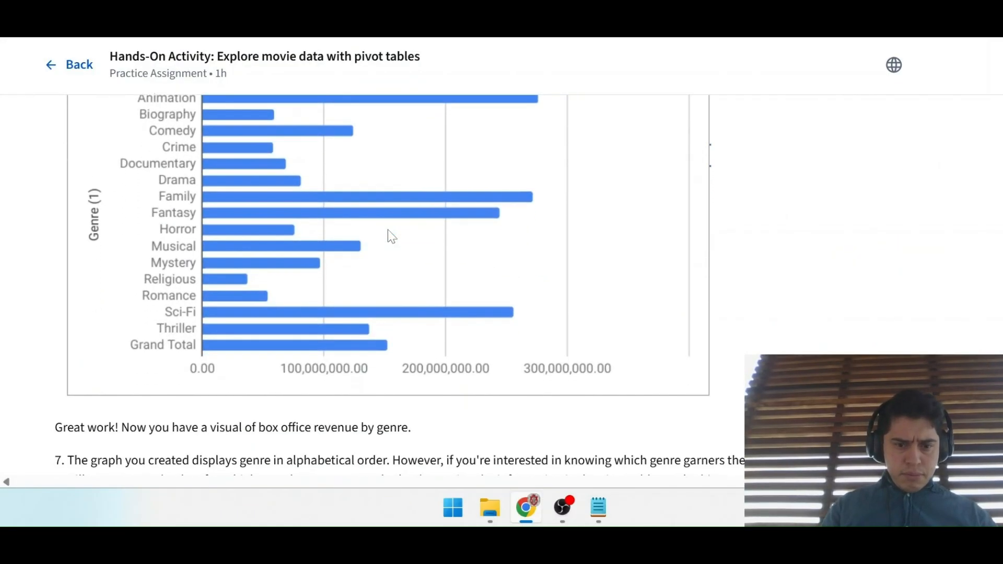
scroll(388, 230, down, 3)
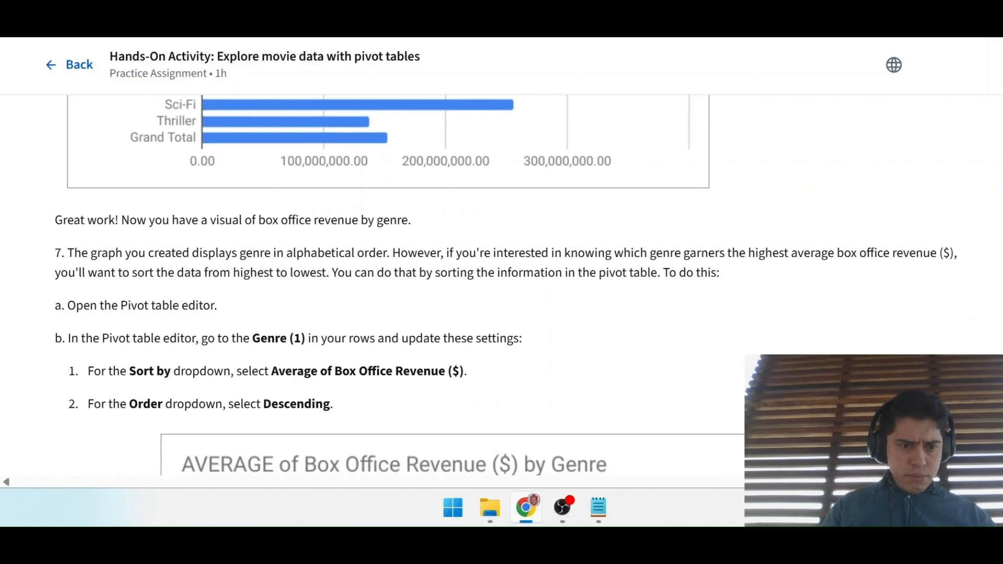
Review the assignment's example chart of average box office revenue by genre together with the sorting instructions in step 7.
scroll(29, 191, up, 3)
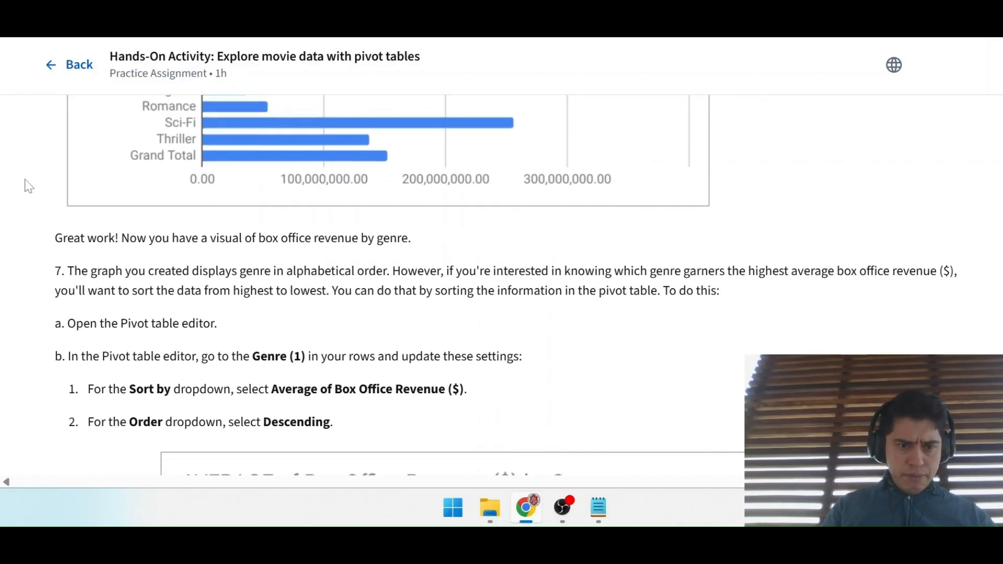
scroll(29, 186, up, 3)
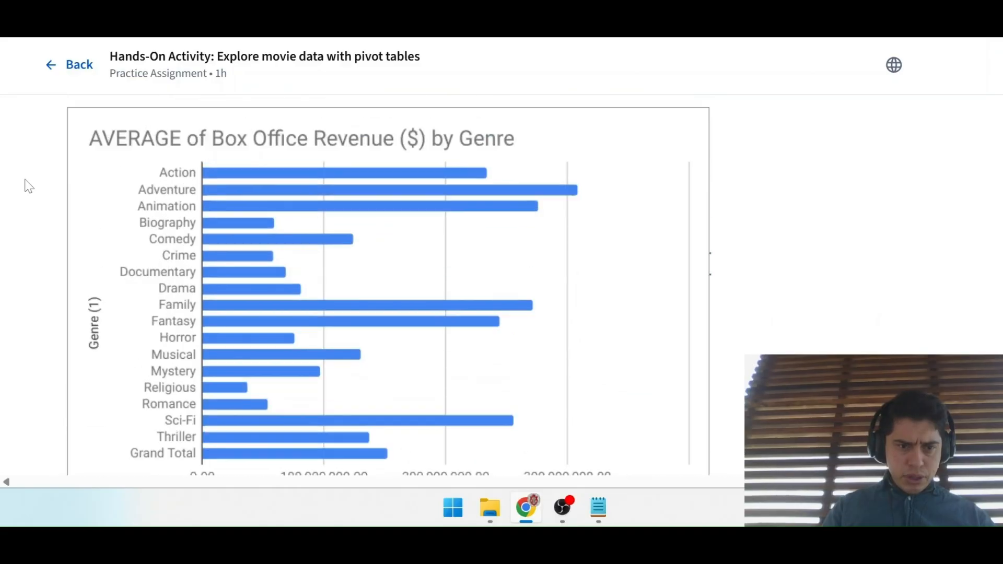
scroll(28, 186, down, 1)
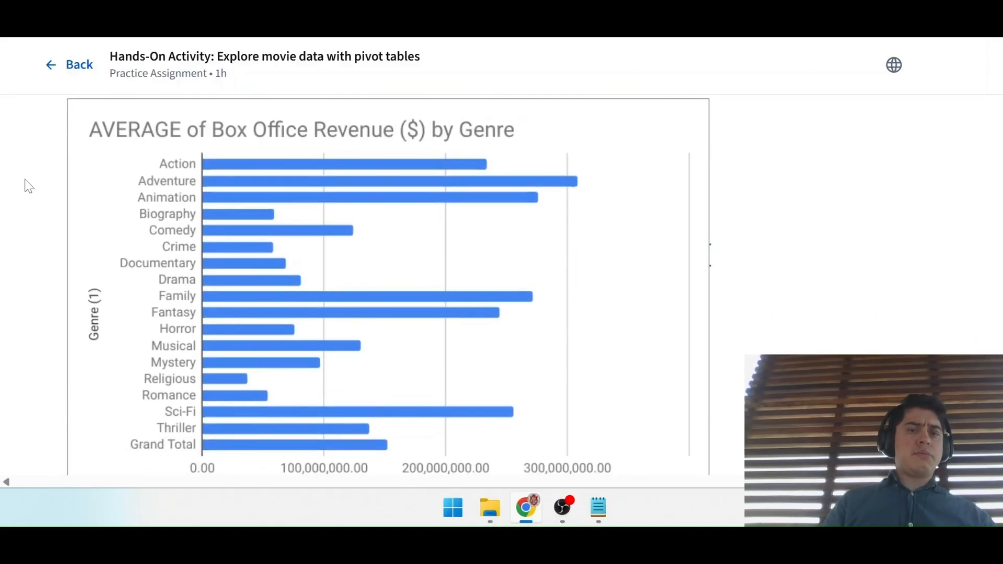
scroll(28, 186, down, 3)
scroll(27, 186, down, 3)
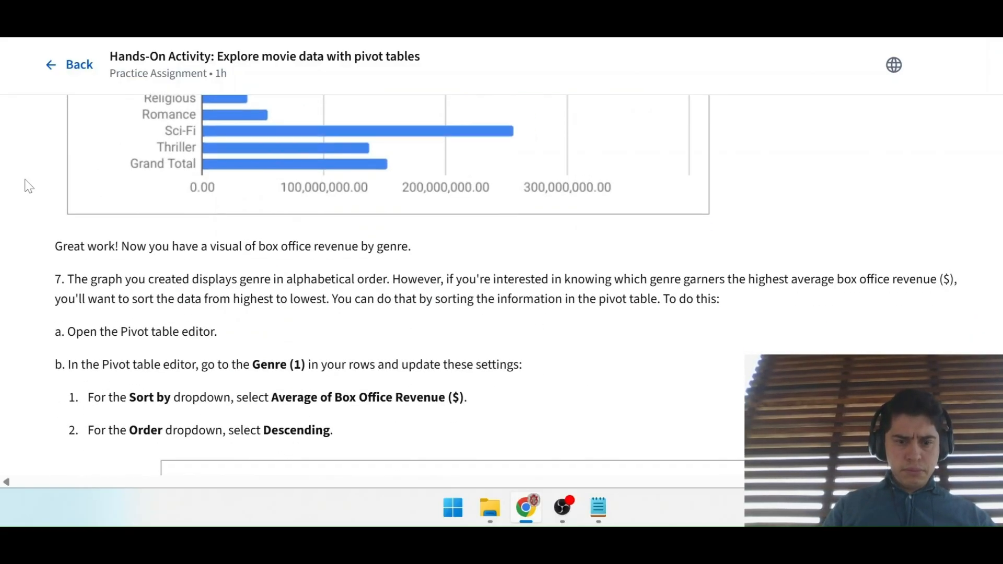
scroll(168, 236, up, 6)
scroll(168, 236, down, 1)
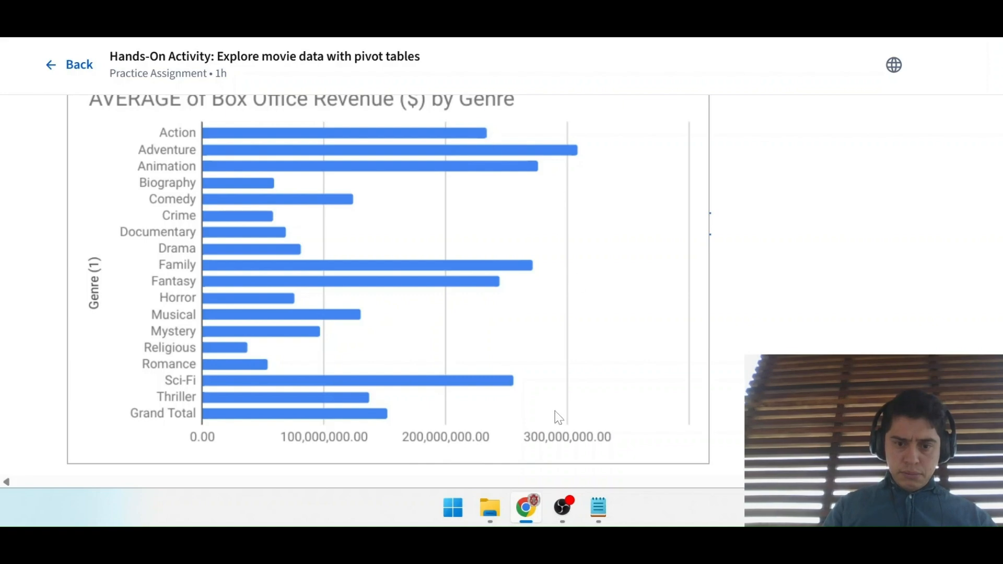
scroll(391, 400, down, 2)
scroll(391, 401, up, 2)
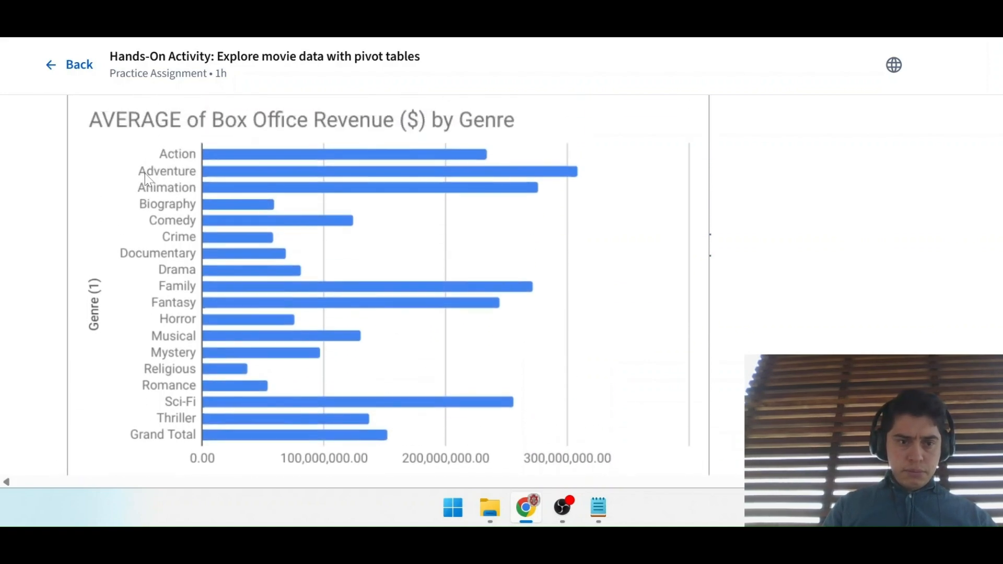
scroll(512, 250, down, 5)
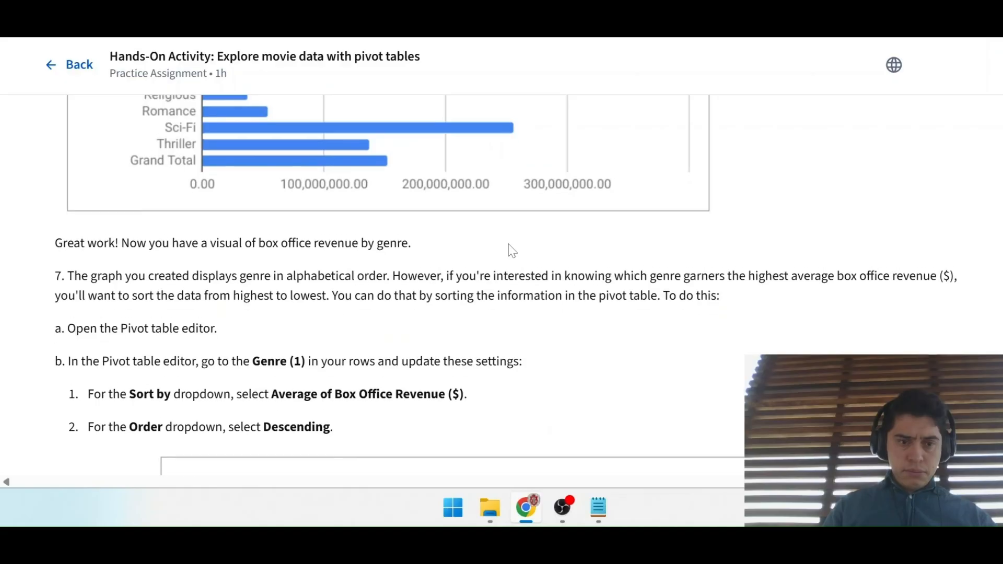
Switch to the spreadsheet and examine the whole genre revenue bar chart, comparing it with the assignment's example.
key(ctrl+Tab)
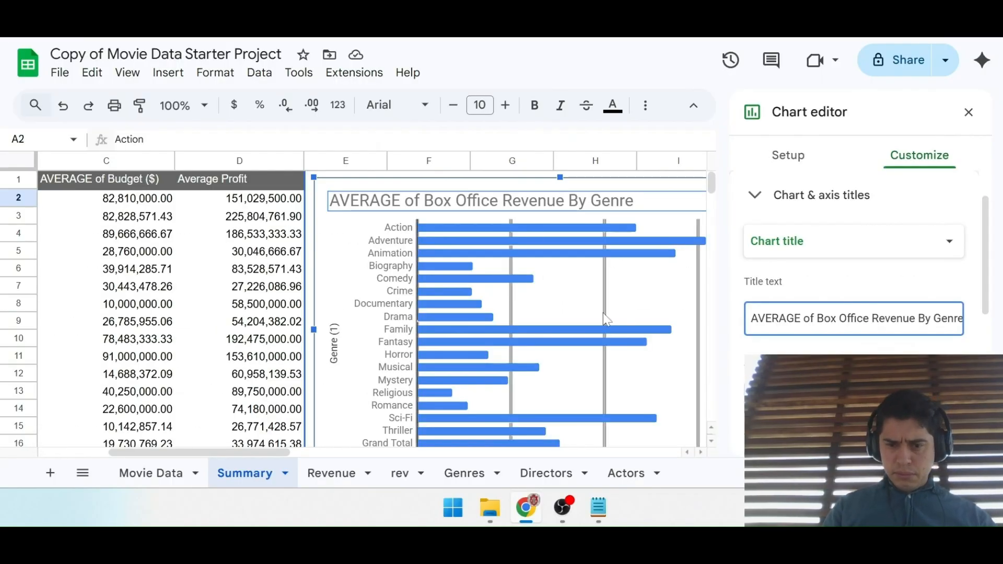
scroll(603, 313, down, 1)
scroll(606, 318, right, 3)
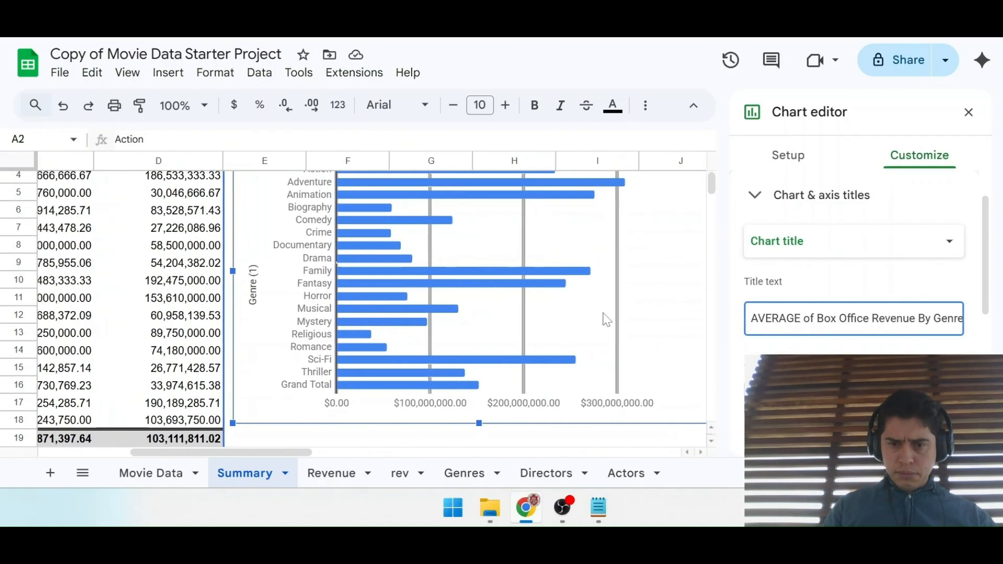
scroll(606, 319, up, 2)
scroll(606, 319, down, 2)
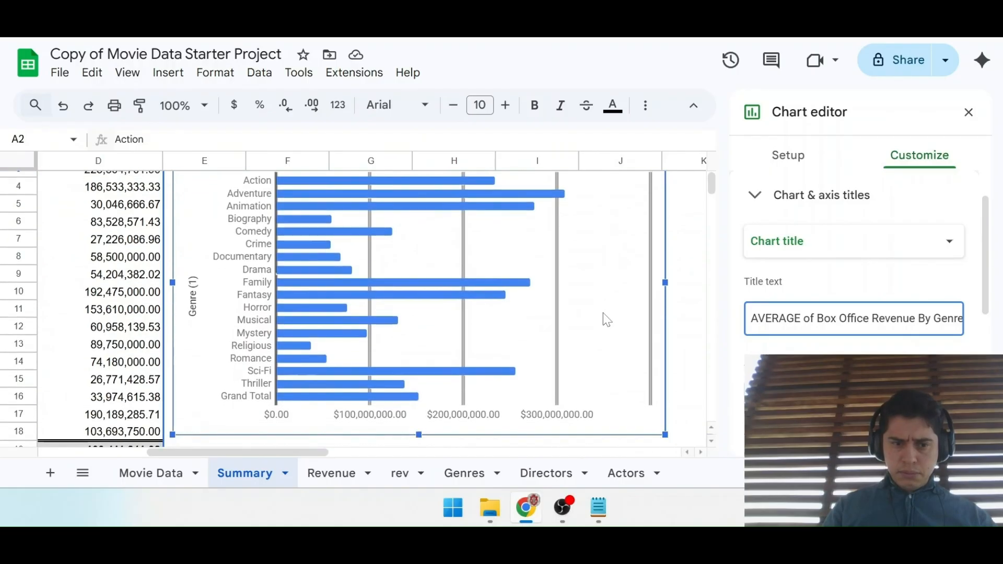
scroll(606, 319, up, 2)
scroll(605, 319, up, 1)
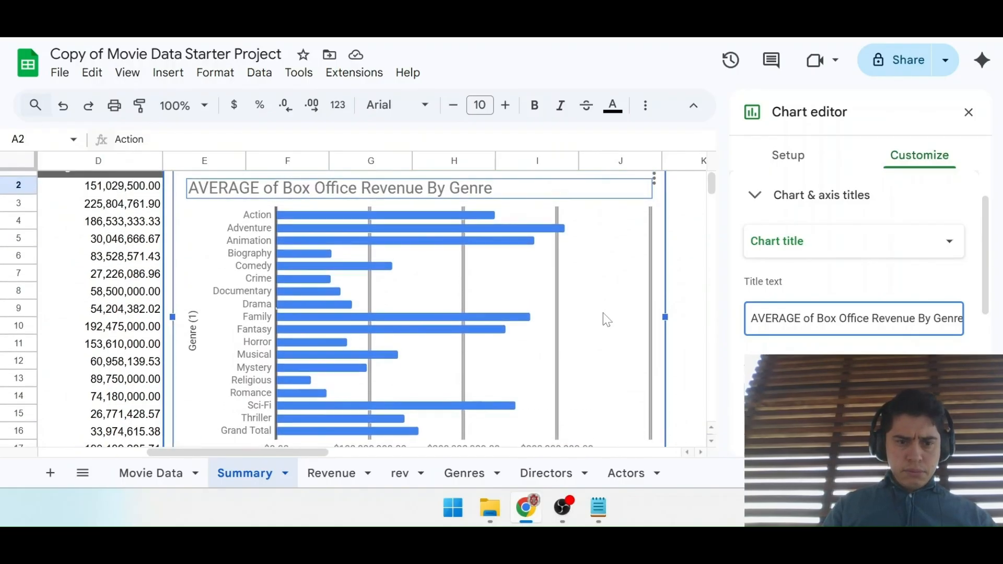
Return to the assignment and reread step 7 on sorting average box office revenue from highest to lowest, rechecking the alphabetical example chart.
click(157, 20)
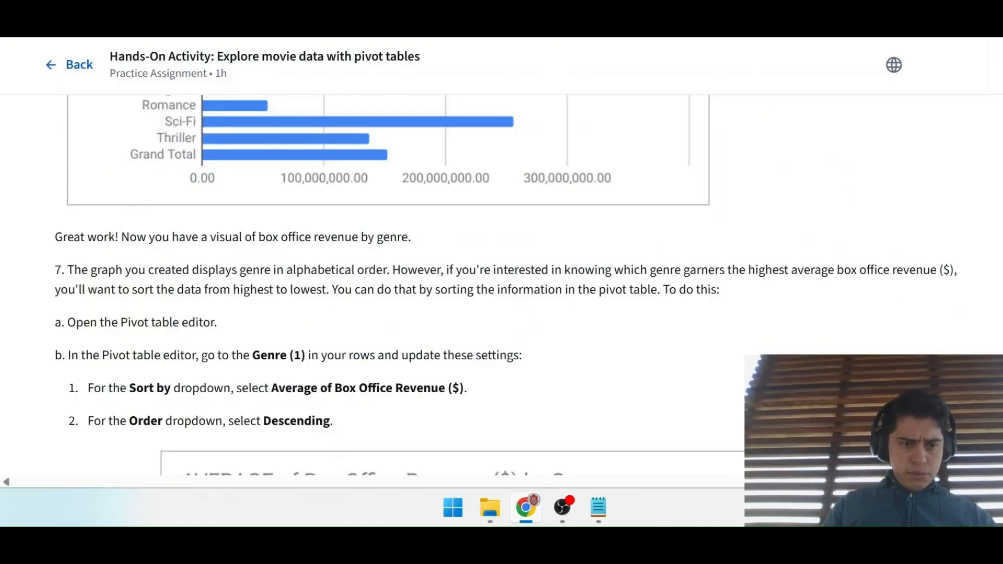
drag(68, 270, 866, 270)
click(690, 270)
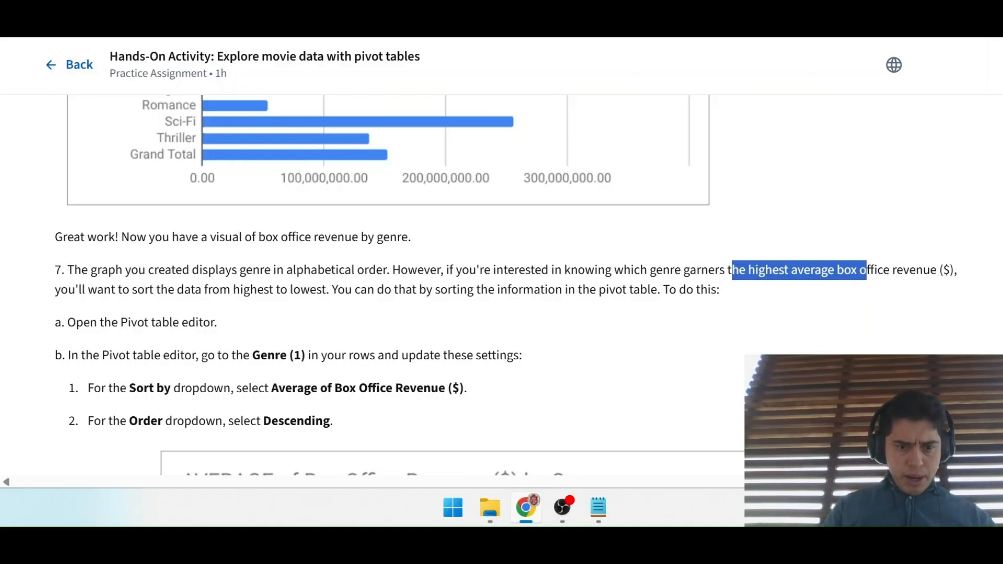
click(867, 270)
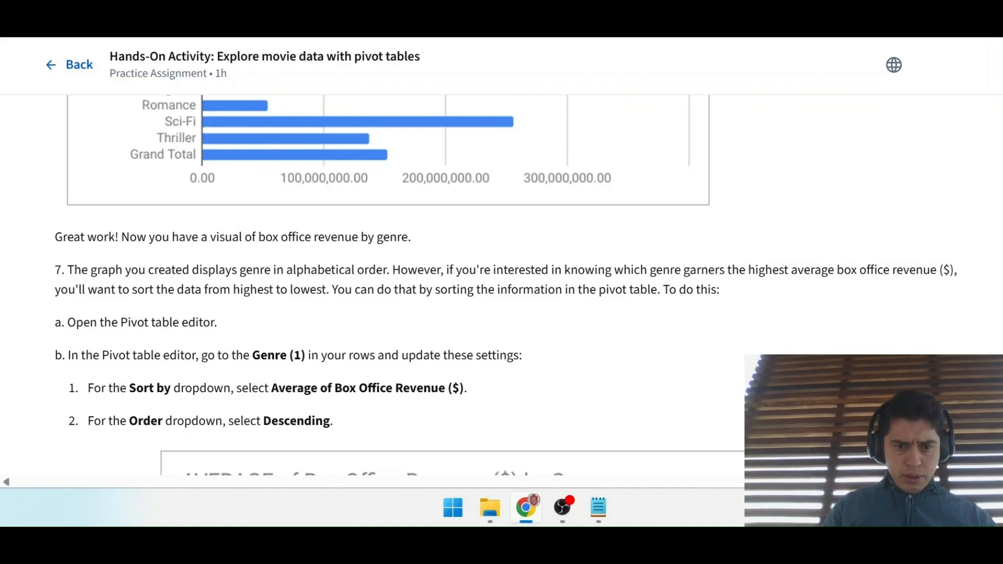
drag(332, 290, 523, 290)
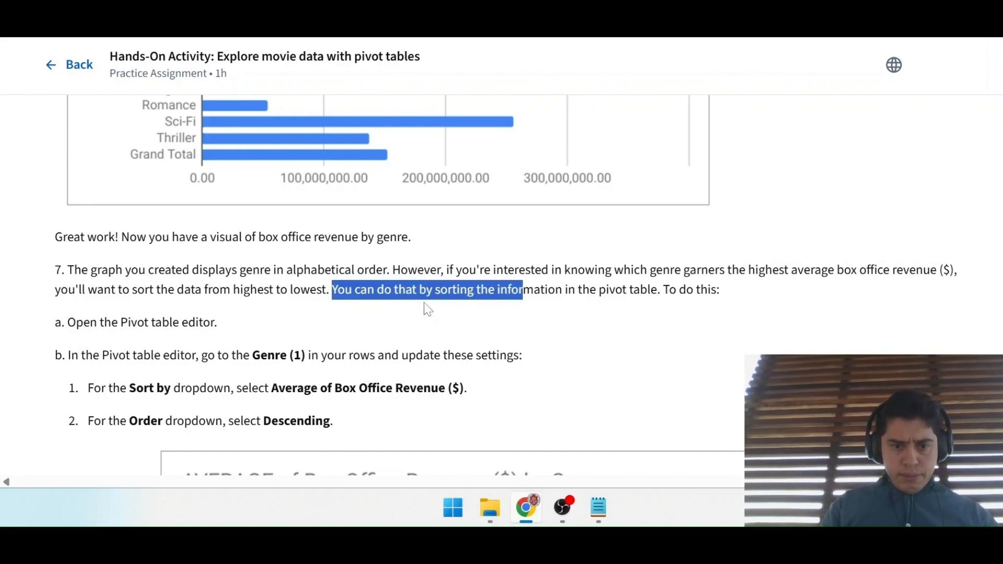
click(514, 291)
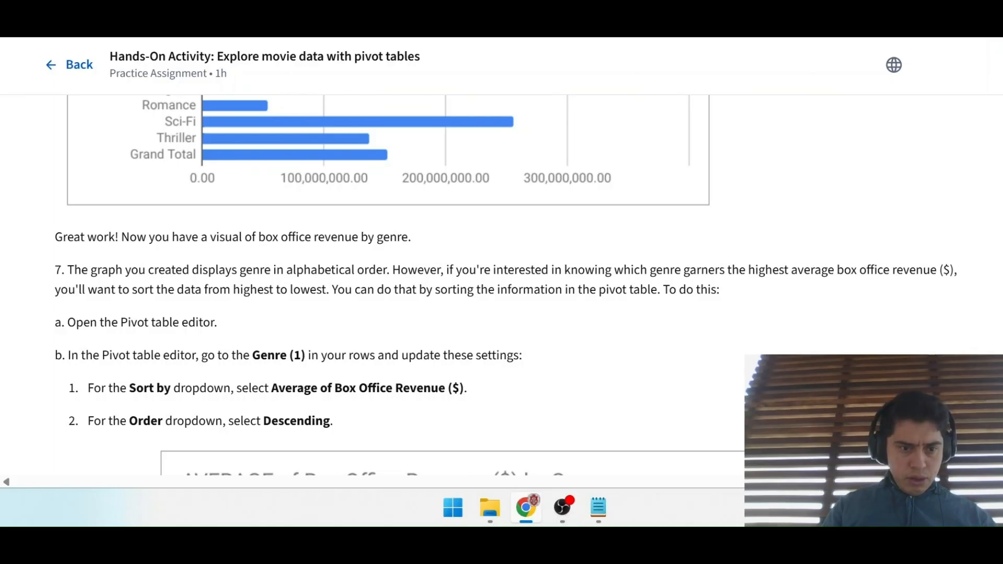
scroll(248, 314, up, 2)
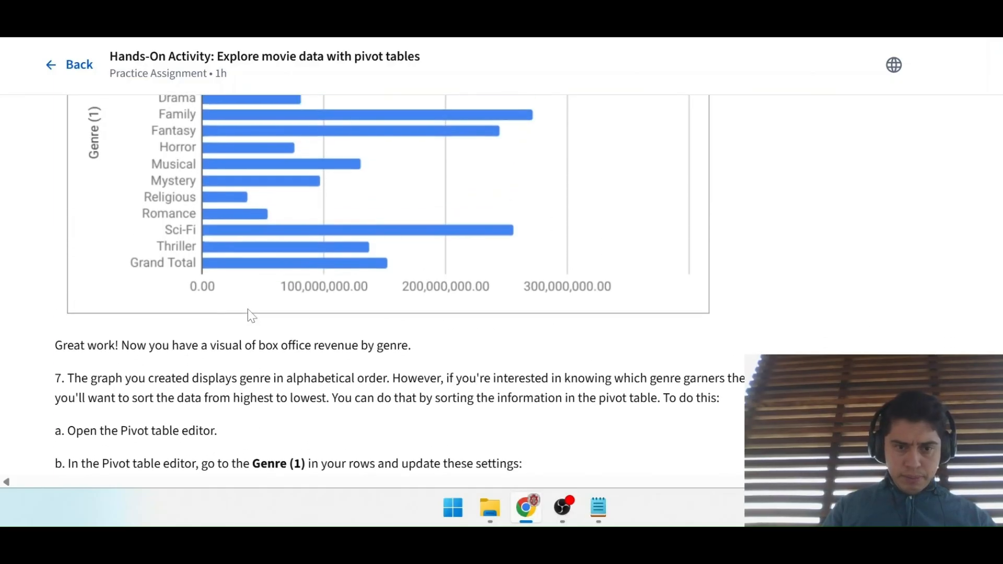
scroll(249, 310, up, 3)
scroll(249, 310, down, 1)
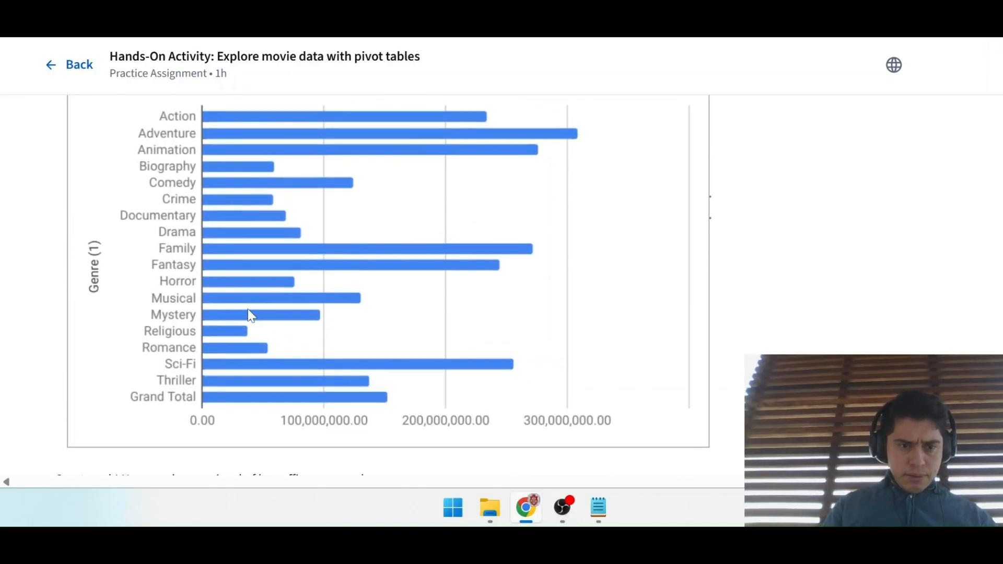
scroll(407, 338, down, 4)
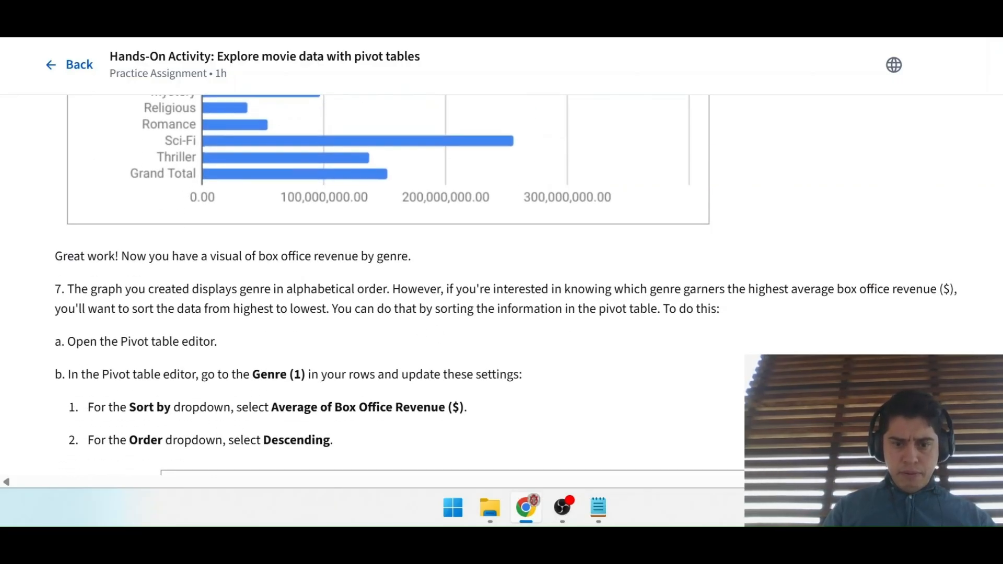
drag(331, 309, 599, 308)
click(651, 322)
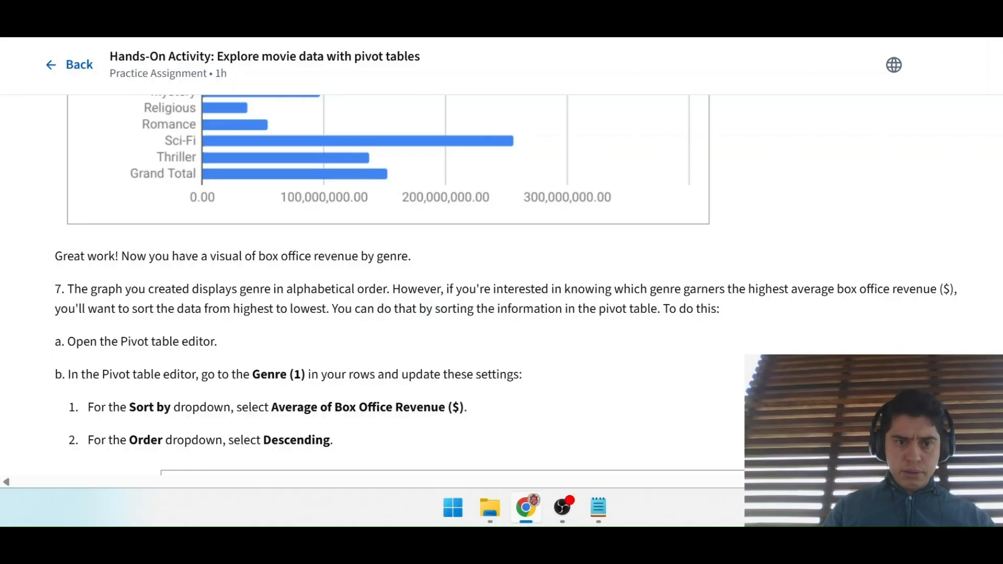
Back in the spreadsheet, open the editor for the Summary sheet's genre pivot table.
key(ctrl+Tab)
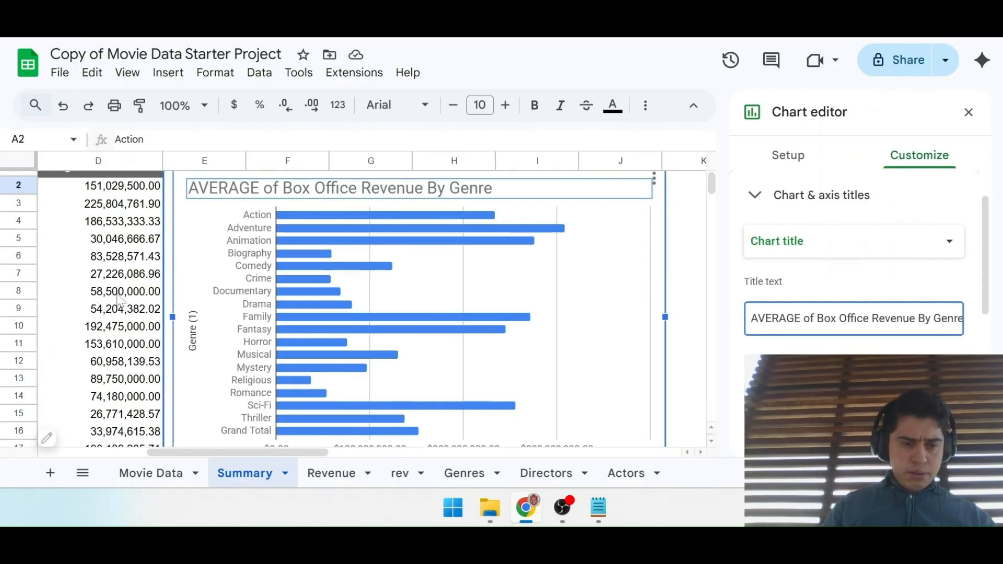
scroll(119, 299, left, 5)
click(181, 261)
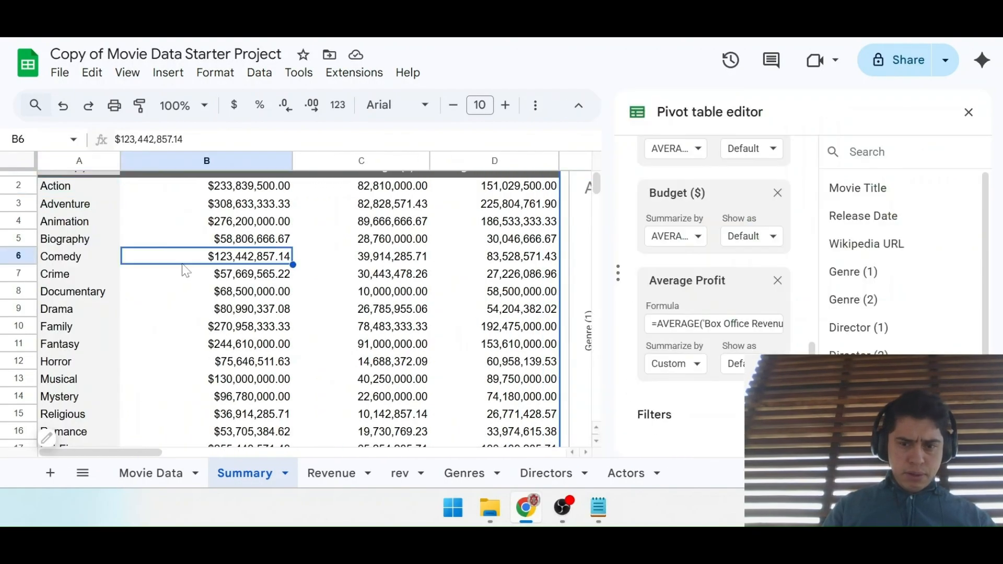
scroll(182, 263, down, 2)
scroll(182, 263, up, 2)
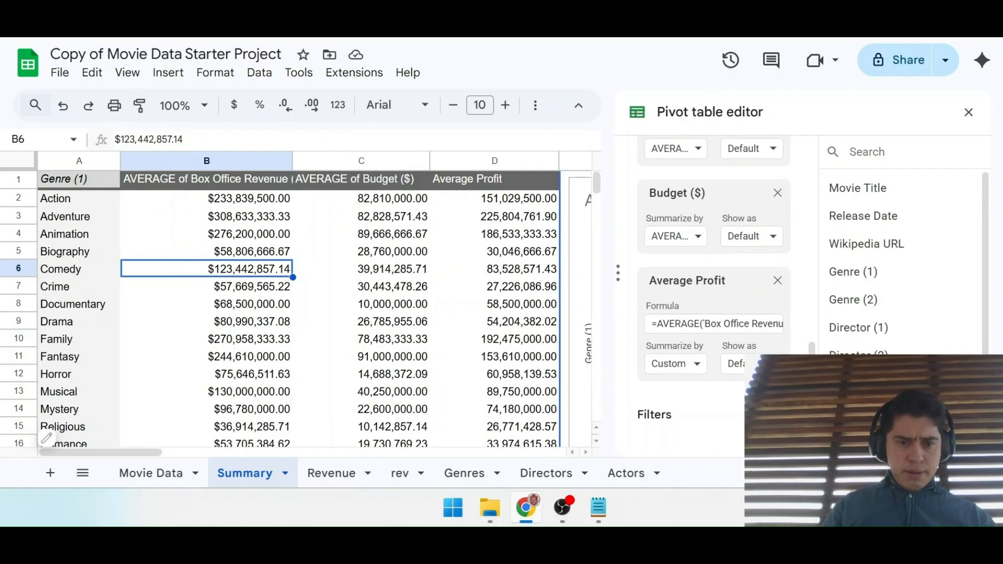
Switch to the assignment and check how the genres are ordered in its example chart before sorting.
click(79, 31)
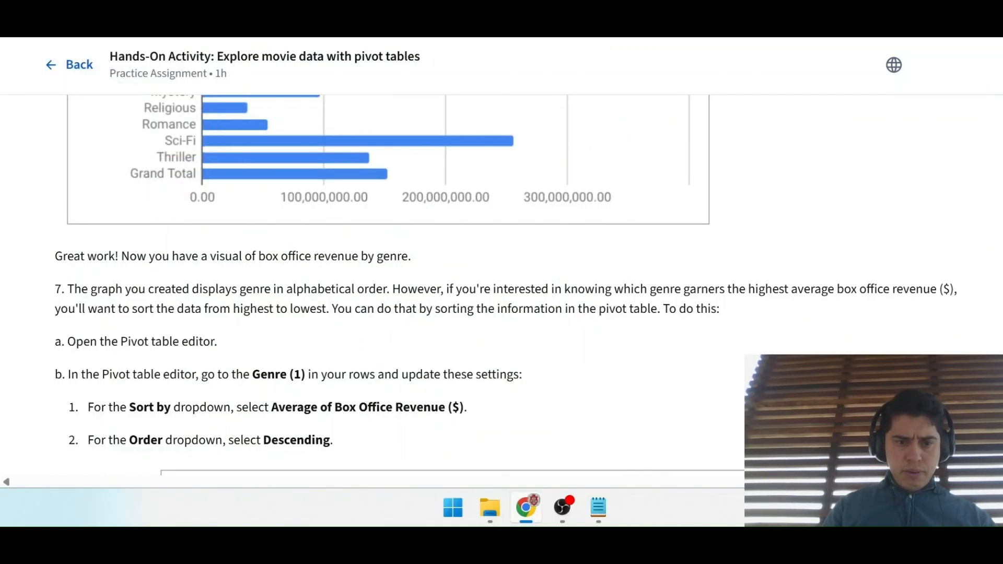
scroll(386, 272, up, 3)
scroll(353, 282, up, 2)
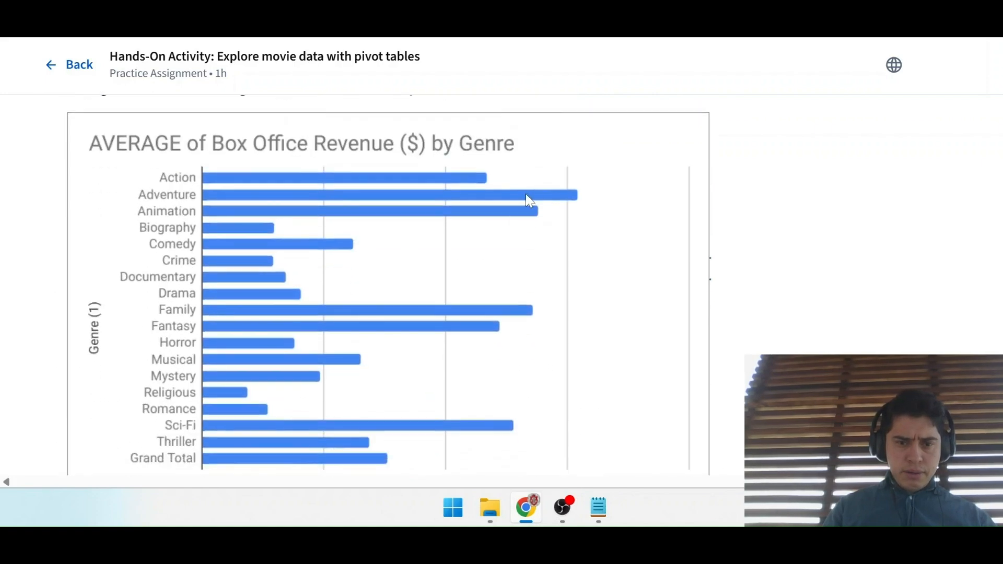
scroll(526, 200, down, 3)
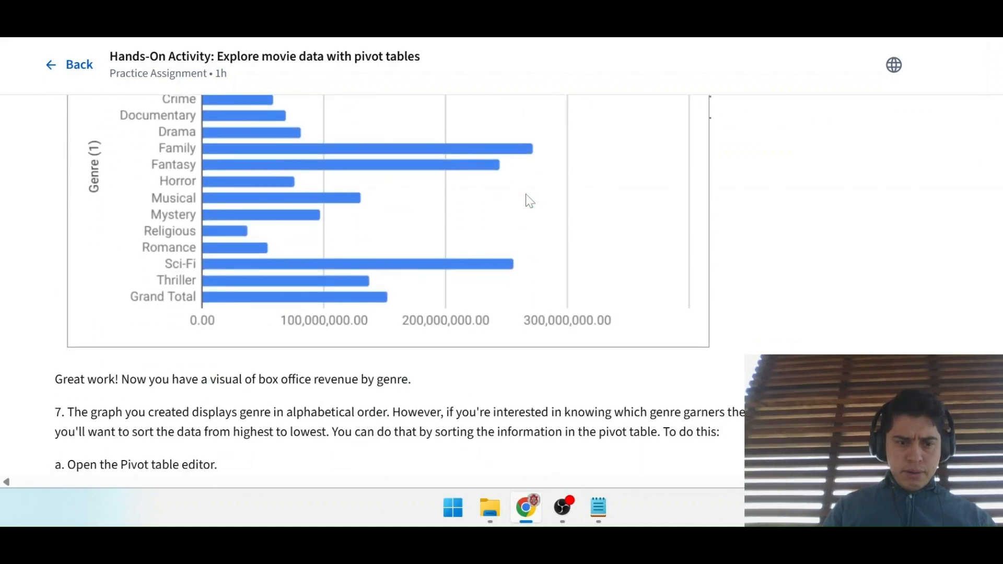
scroll(529, 201, up, 3)
scroll(529, 201, down, 1)
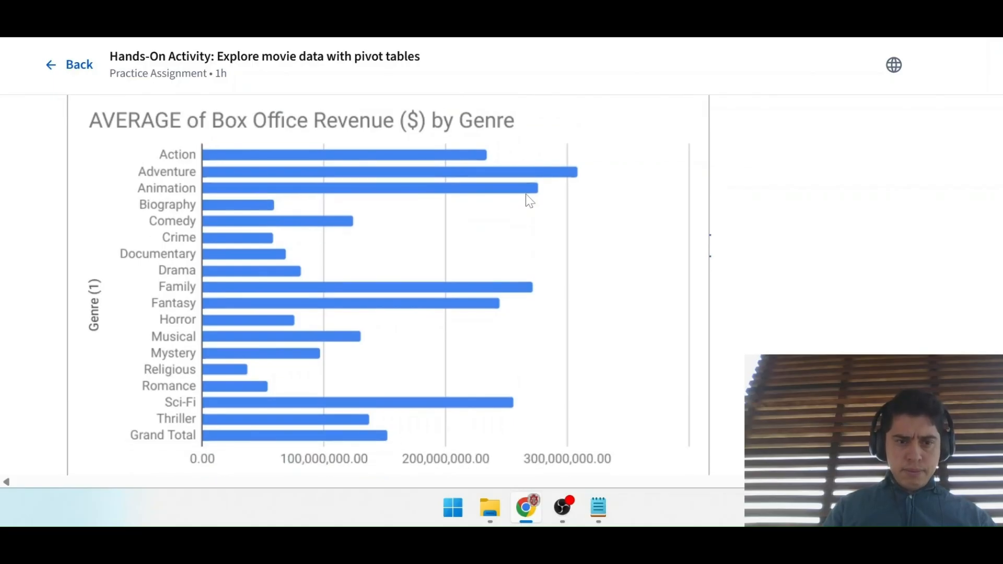
Switch to the spreadsheet and sort the pivot table's Genre (1) rows by AVERAGE of Box Office Revenue ($) in descending order.
click(183, 21)
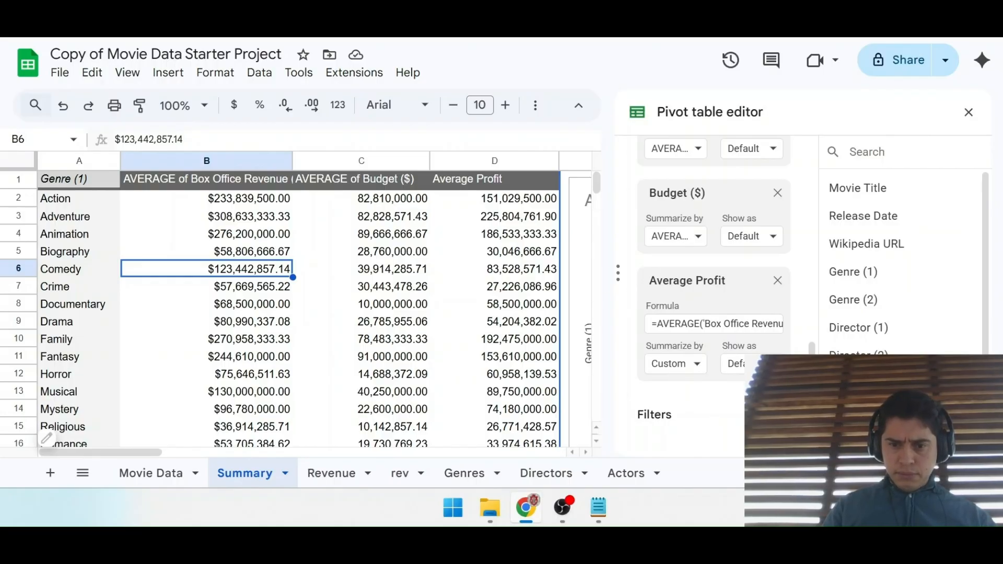
scroll(670, 262, up, 1)
scroll(670, 262, down, 1)
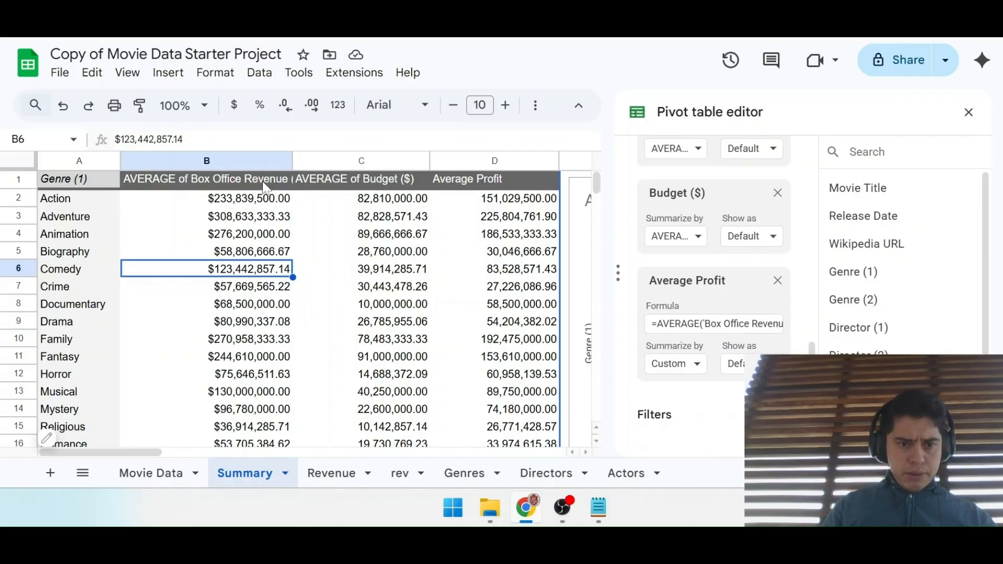
scroll(713, 258, up, 2)
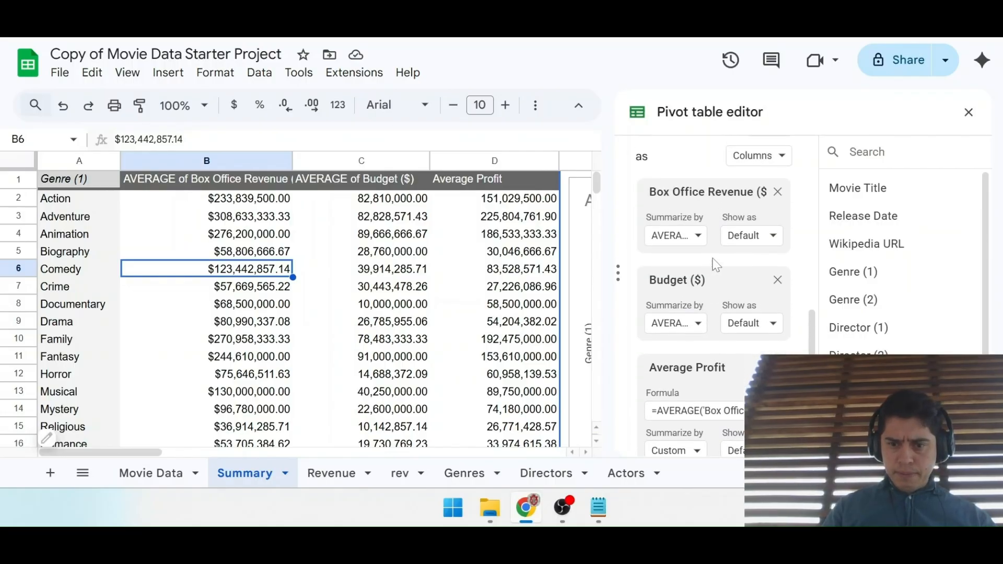
scroll(726, 235, up, 3)
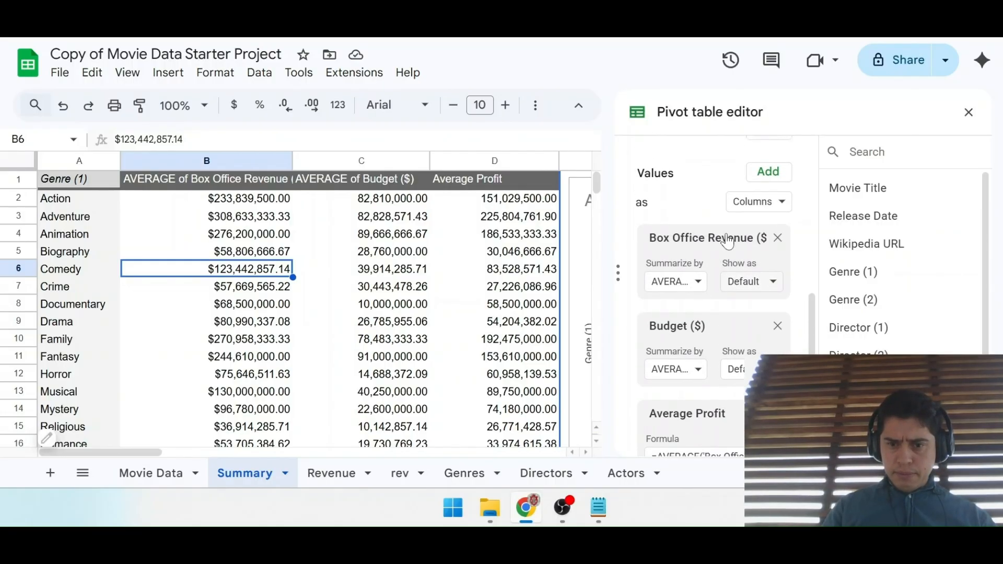
scroll(726, 240, up, 3)
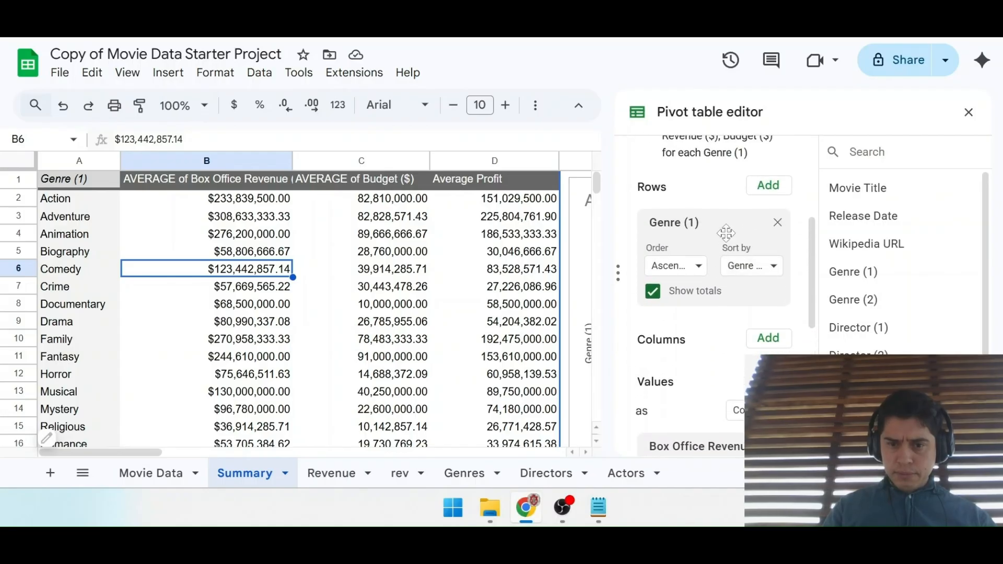
click(775, 268)
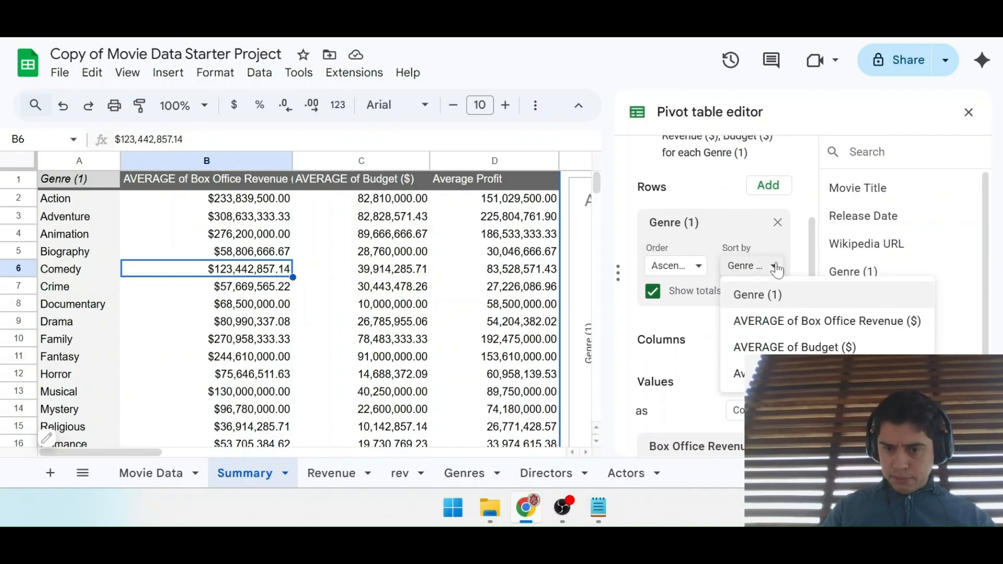
click(818, 323)
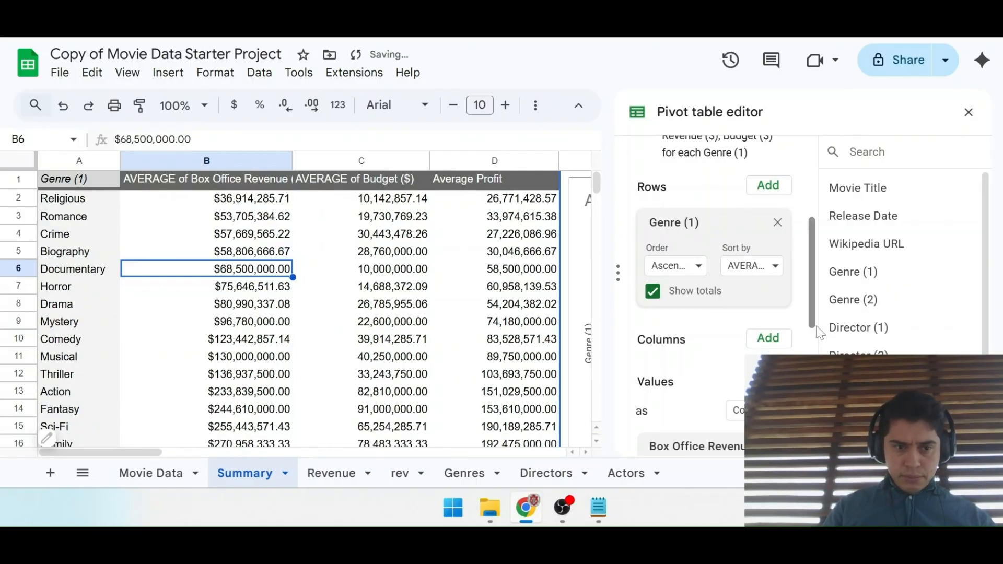
click(690, 268)
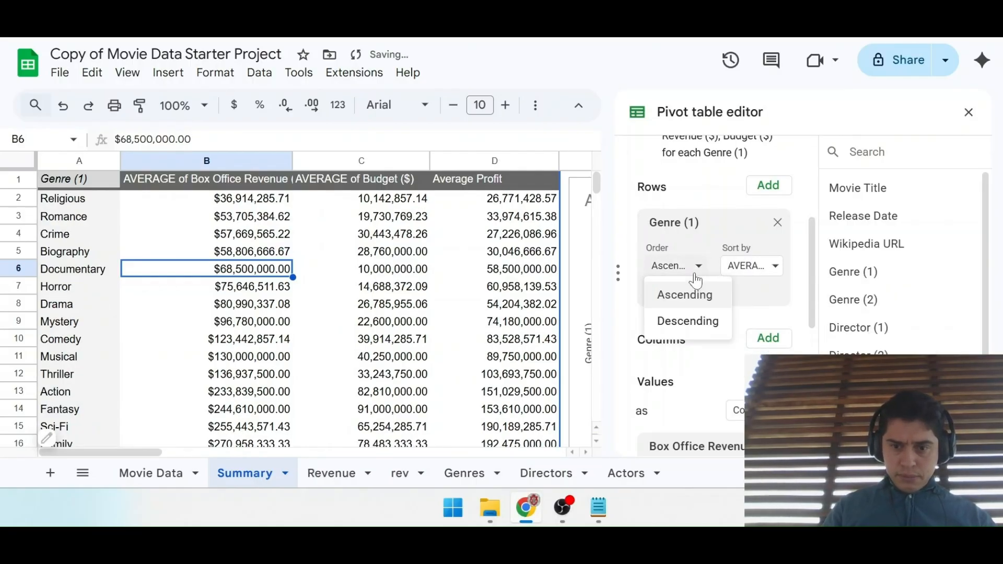
click(685, 320)
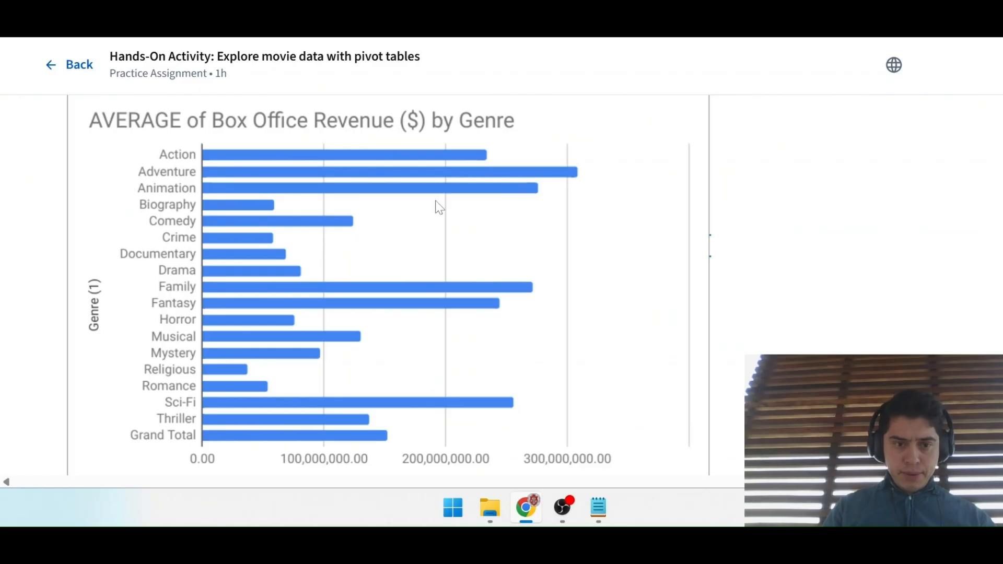
Read step 7's Sort by and Order settings in the assignment and compare them with the pivot table's Genre (1) settings.
scroll(505, 264, down, 8)
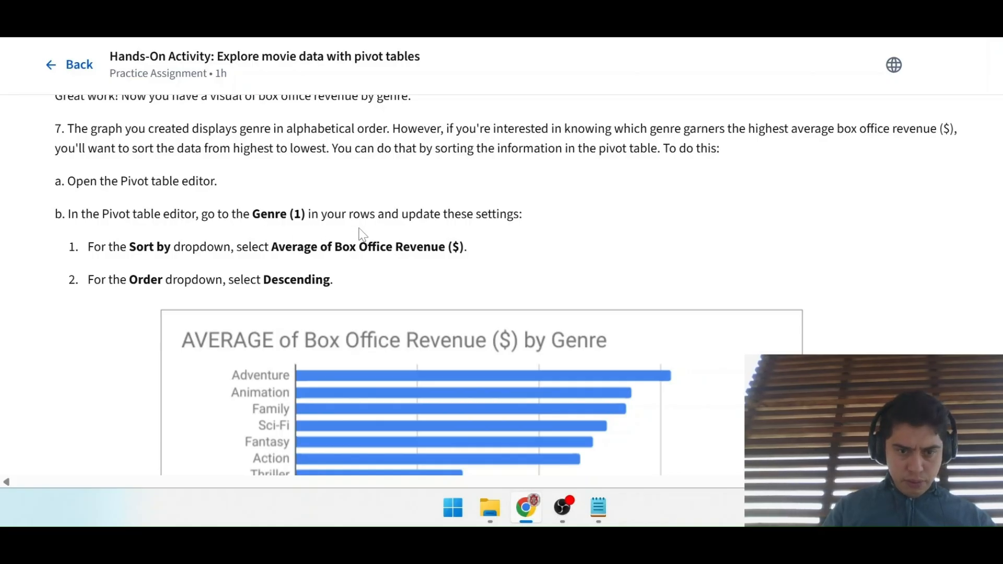
scroll(230, 238, down, 3)
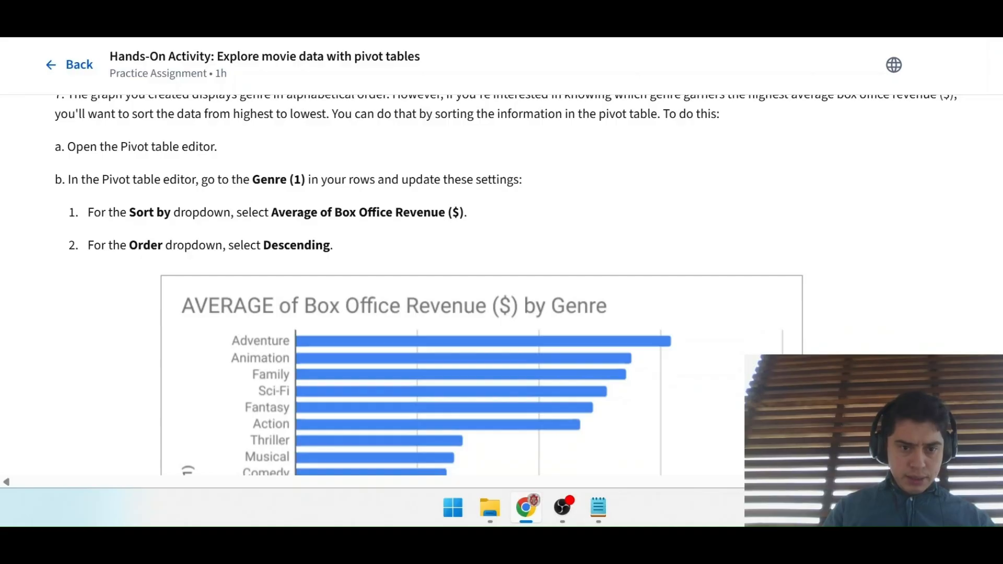
key(ctrl+Tab)
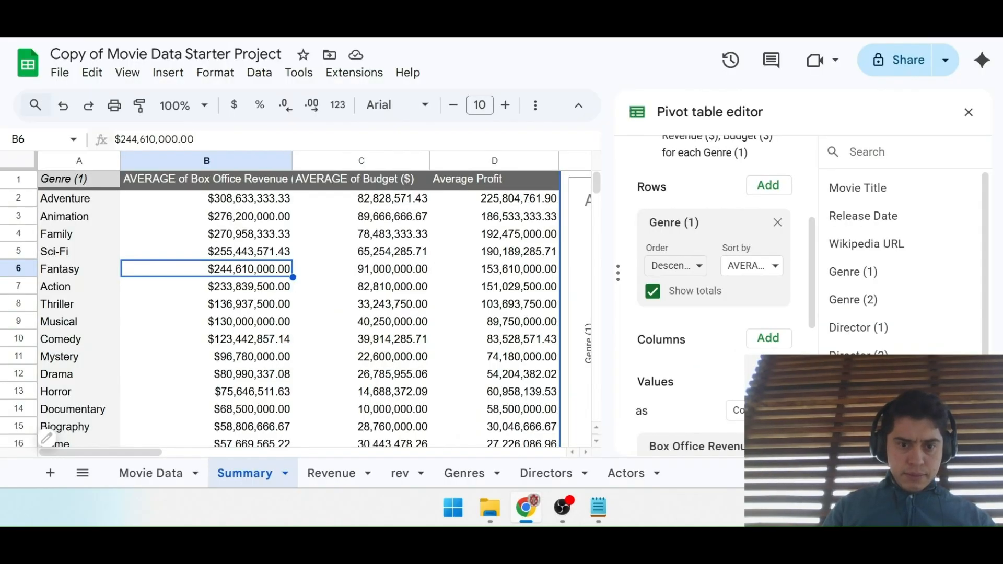
scroll(637, 306, up, 1)
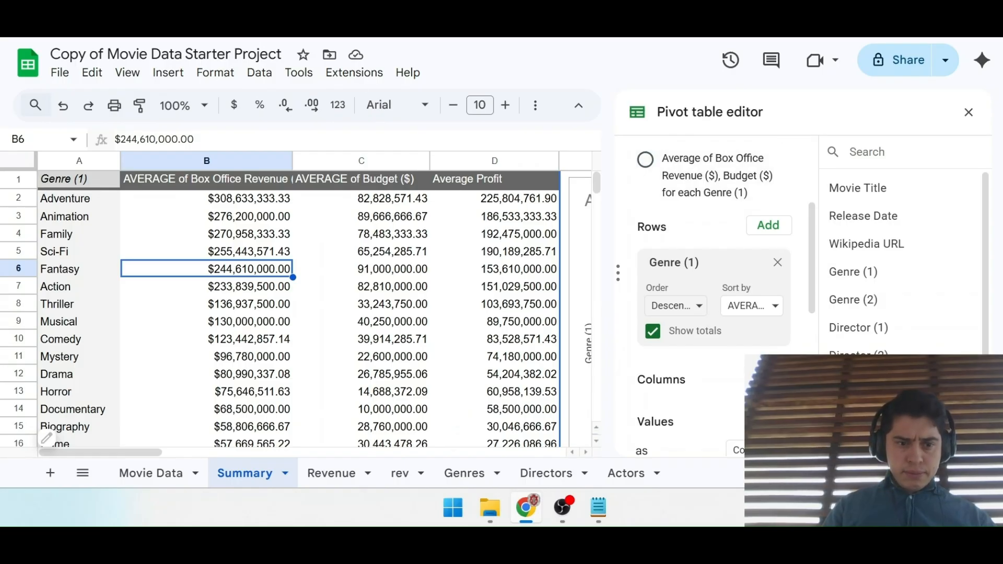
key(ctrl+shift+Tab)
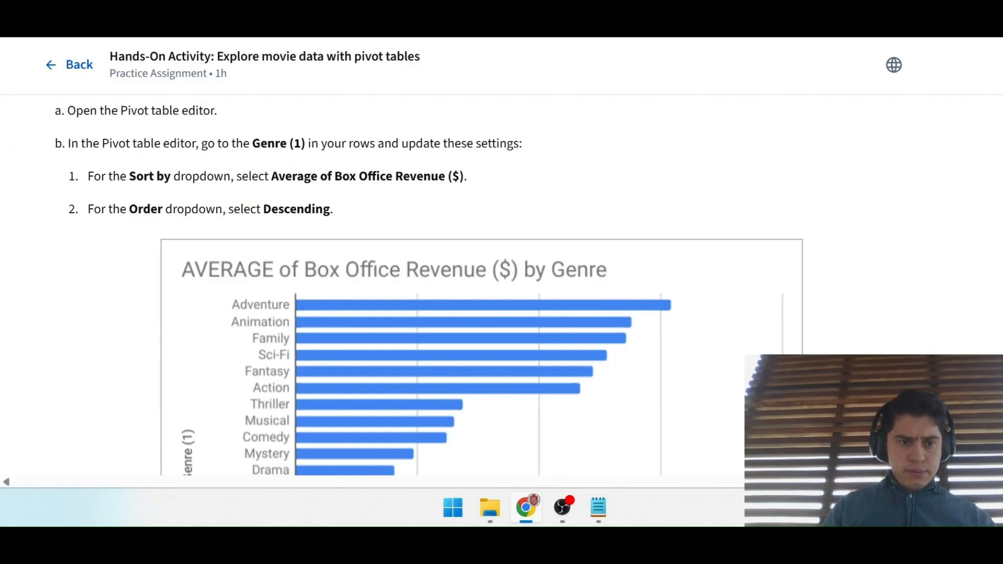
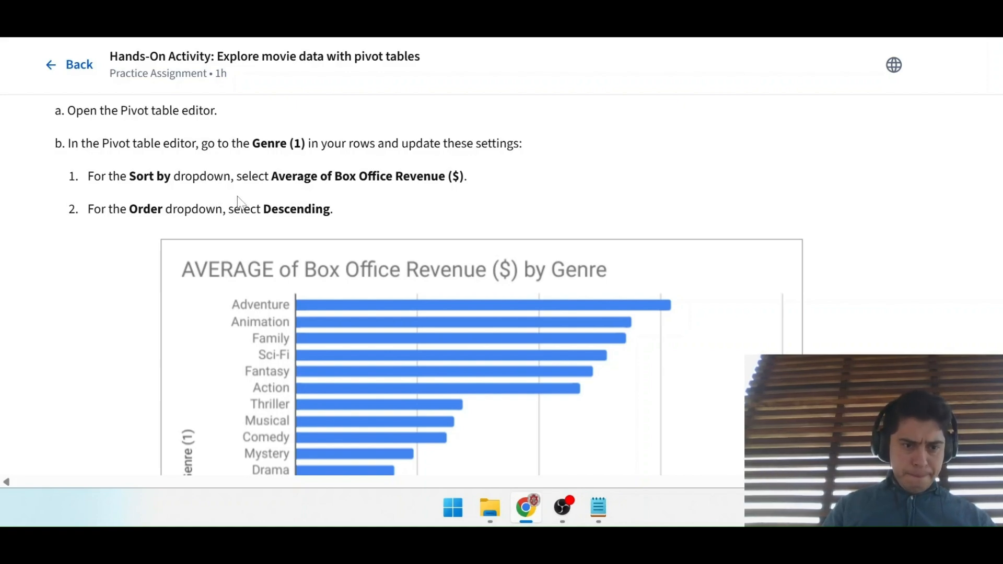
Examine the assignment's sorted example chart and compare its genre order with the revenue chart on the Summary sheet.
scroll(269, 201, down, 1)
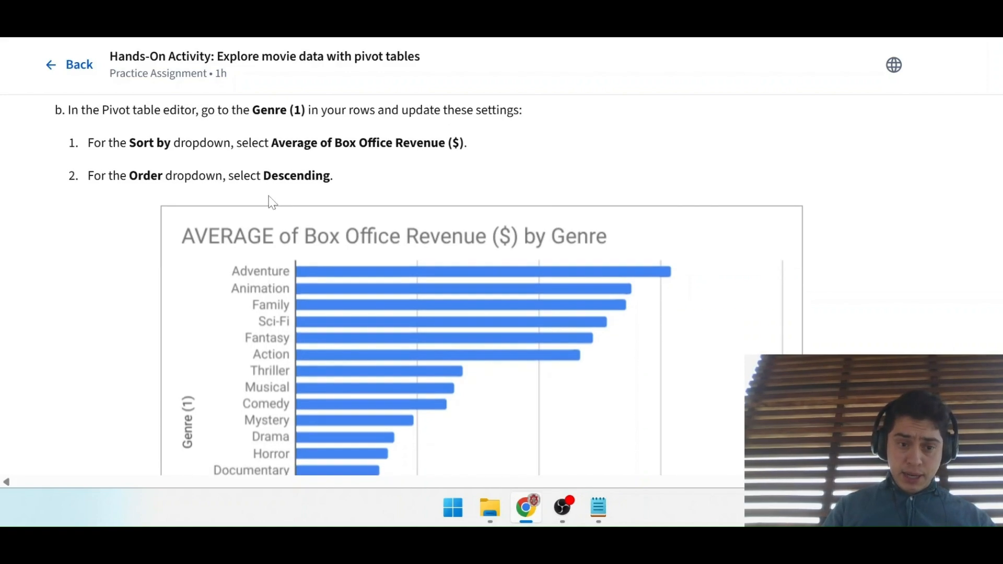
scroll(270, 202, down, 1)
scroll(269, 201, down, 2)
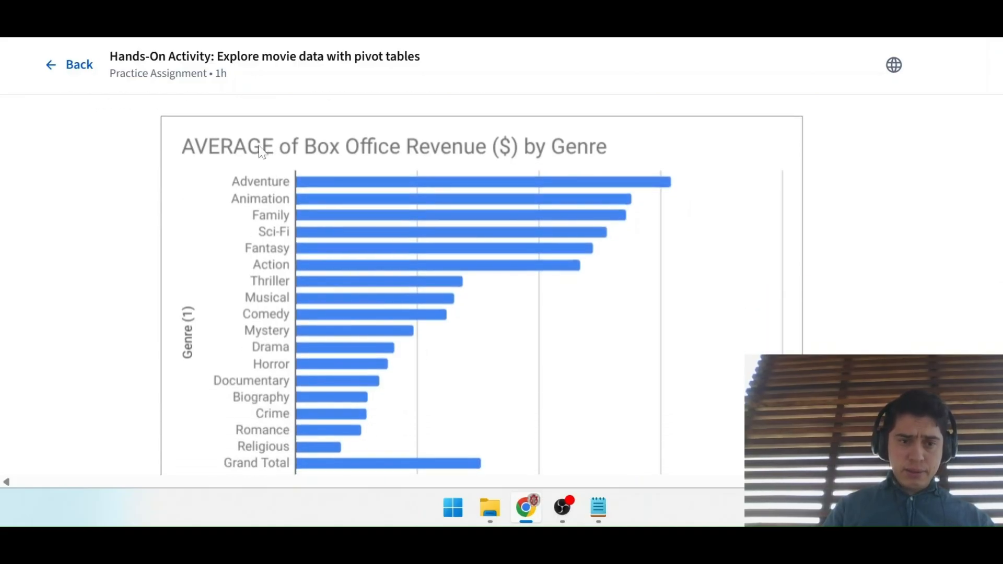
scroll(360, 214, down, 5)
scroll(361, 214, down, 1)
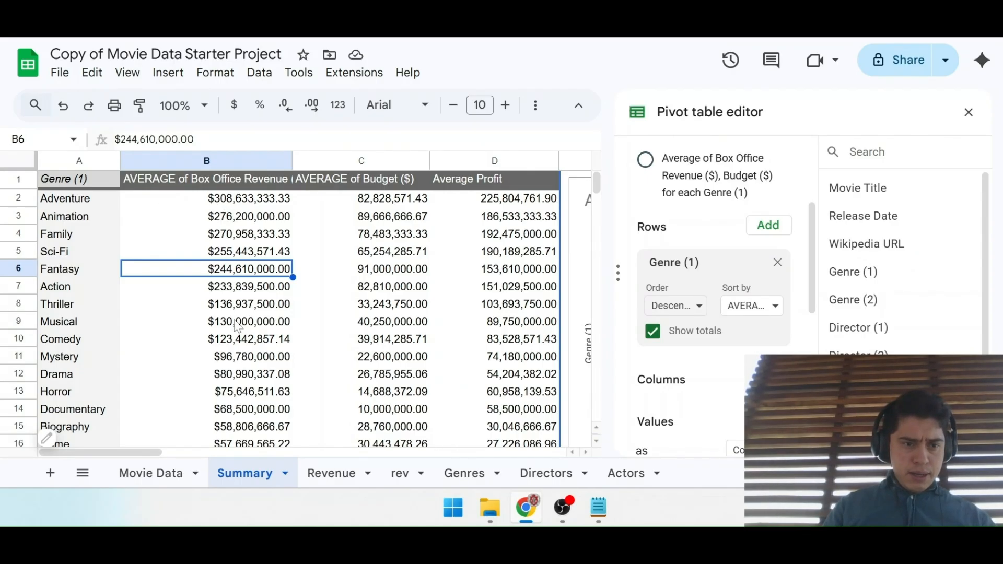
scroll(330, 255, right, 10)
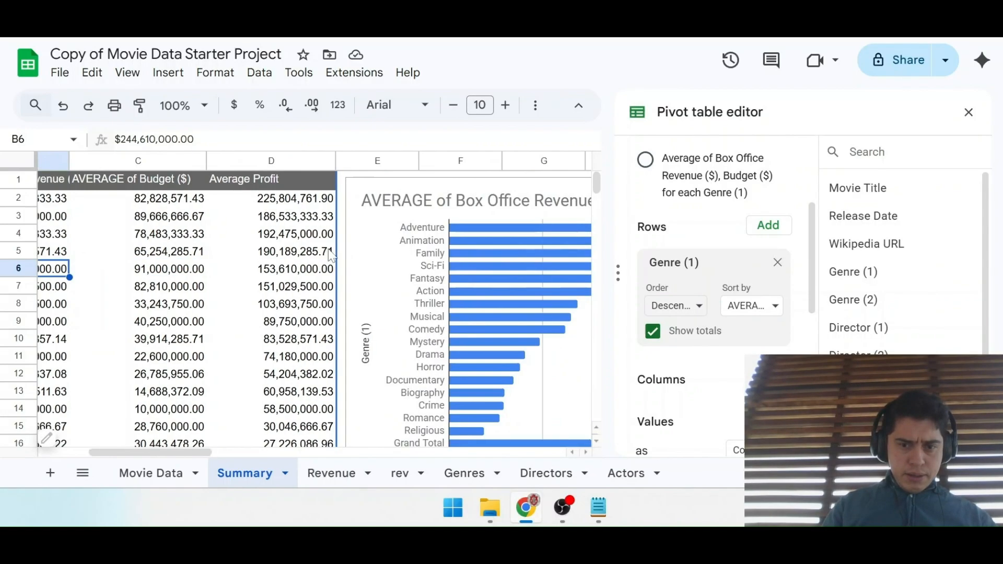
scroll(328, 249, down, 2)
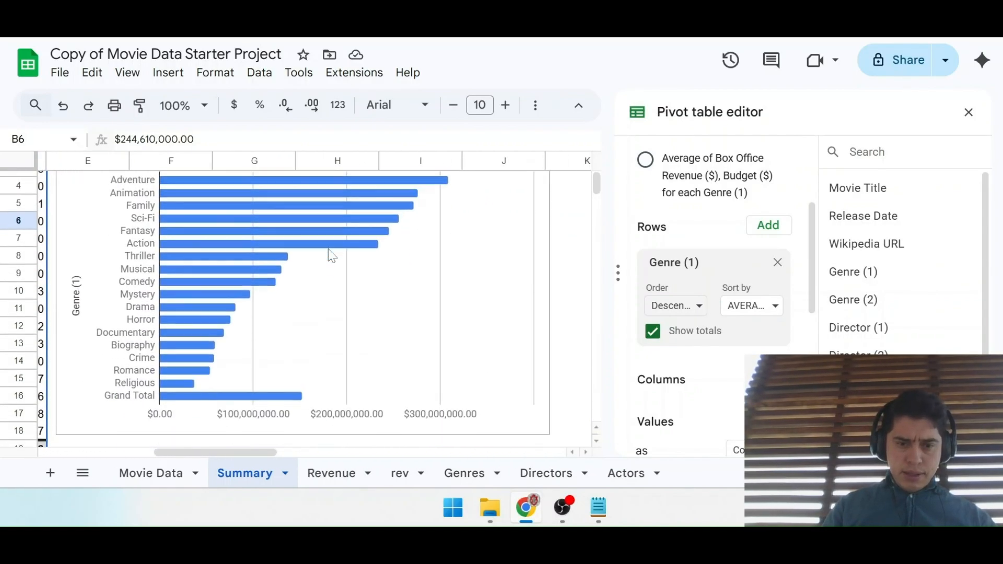
Return to the assignment and read the note on the Grand Total and removing it through the Show totals option.
key(ctrl+Tab)
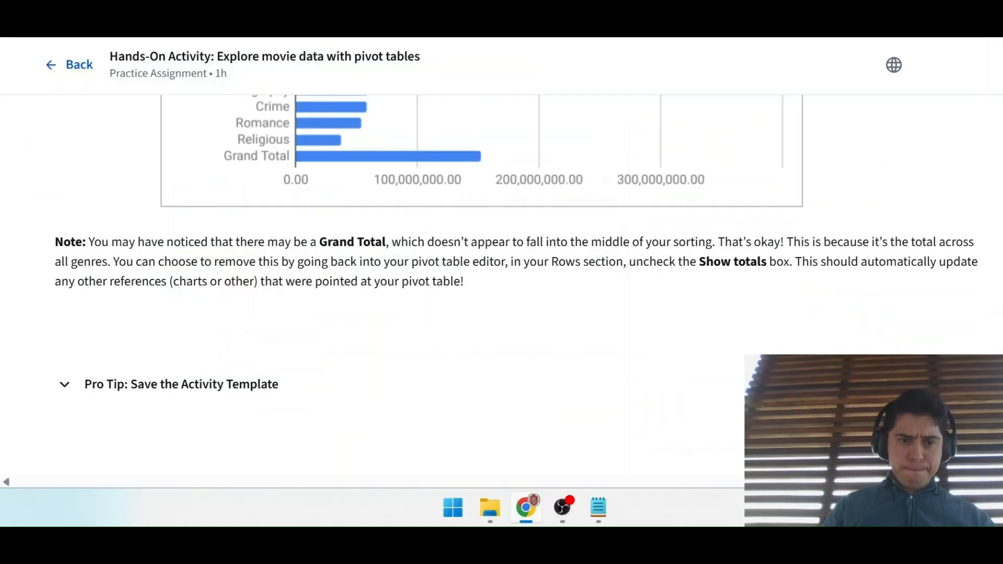
drag(94, 242, 401, 242)
click(401, 242)
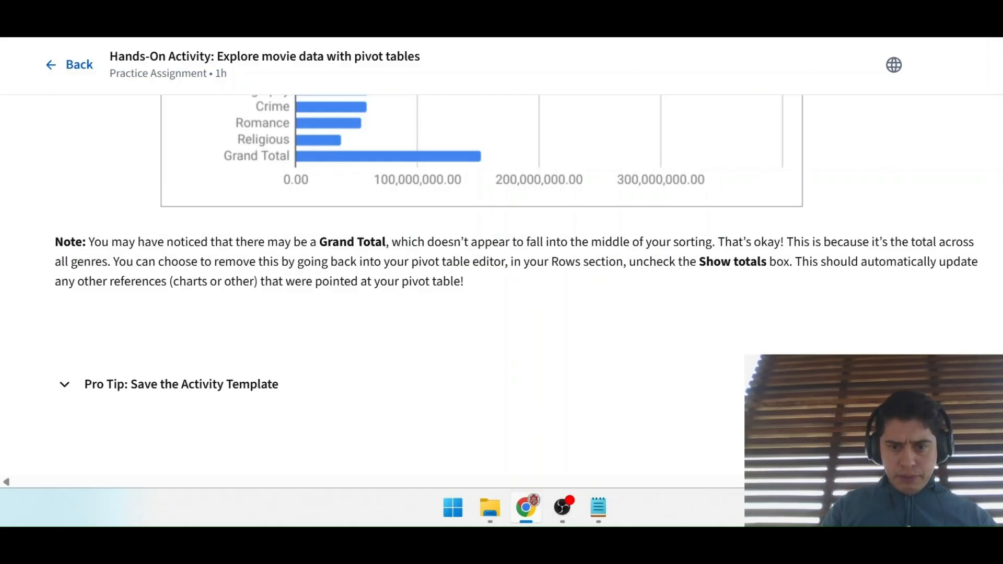
scroll(619, 252, up, 1)
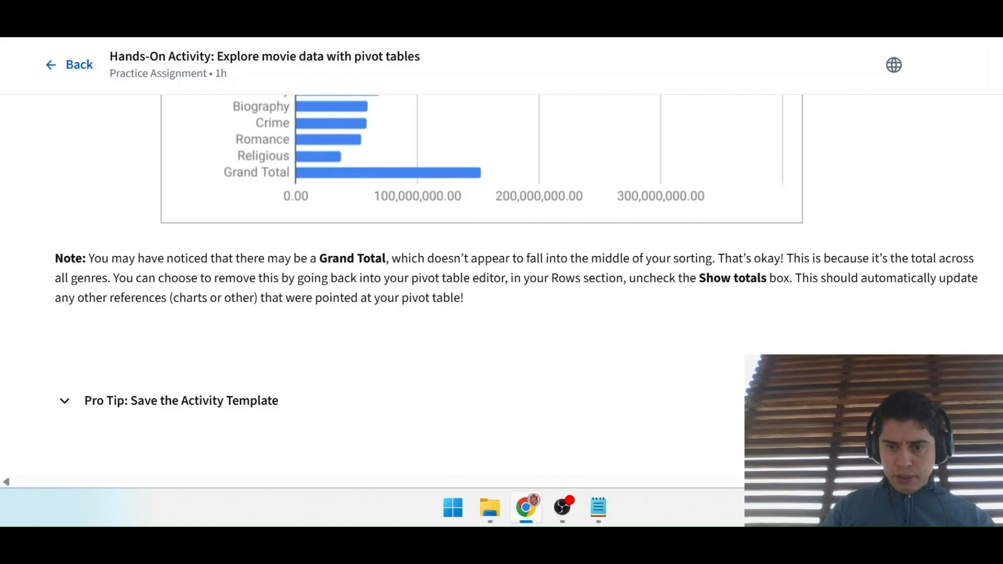
drag(723, 258, 777, 278)
click(133, 278)
click(524, 278)
click(628, 278)
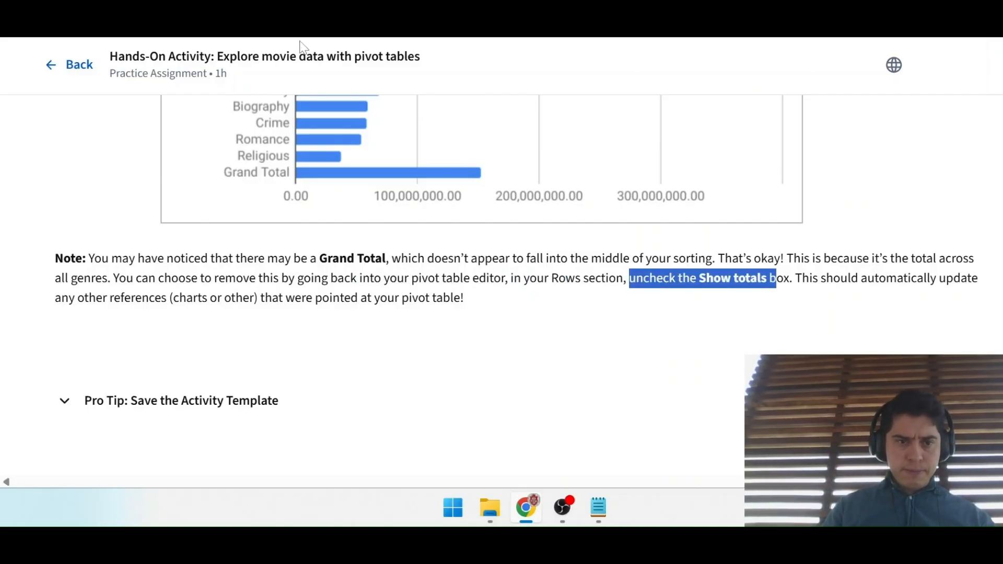
scroll(393, 223, up, 1)
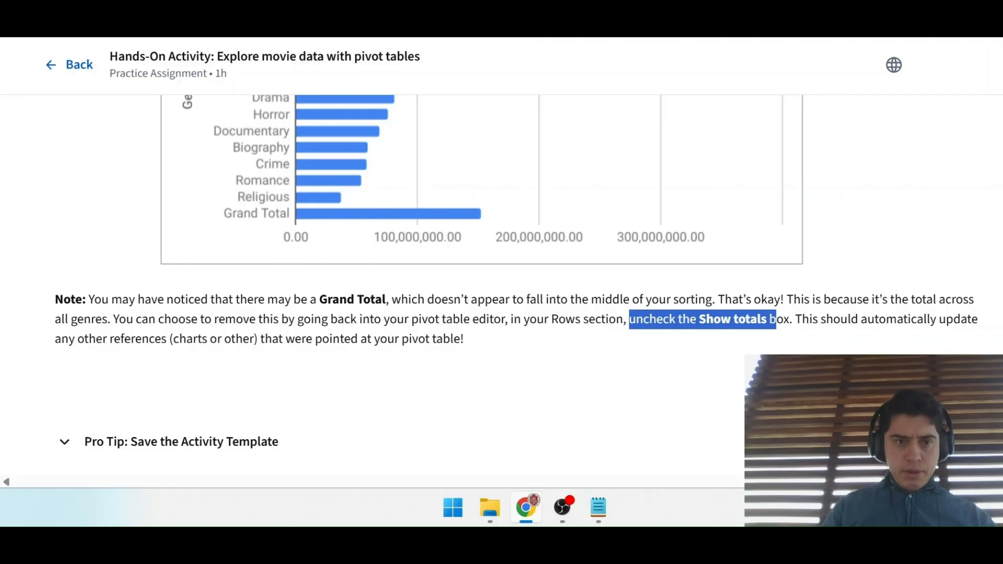
In the spreadsheet, turn off Show totals for the pivot table's Genre (1) rows and check the revenue chart.
click(322, 32)
scroll(327, 297, left, 10)
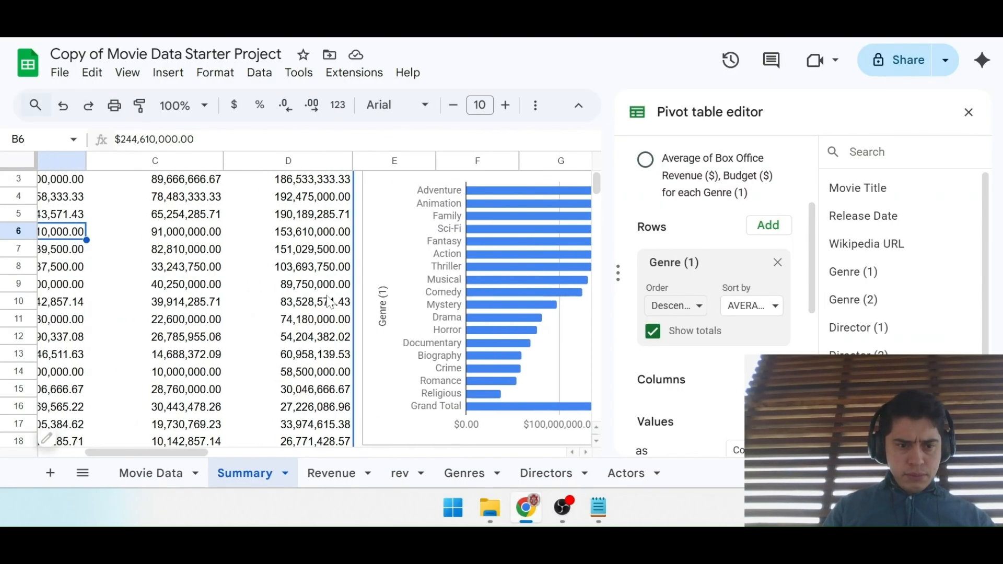
click(99, 222)
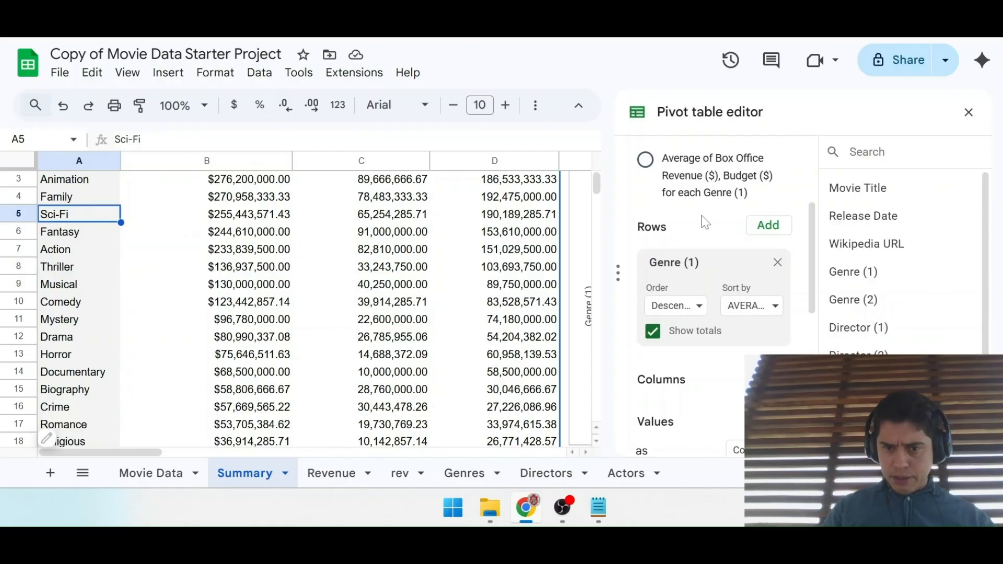
scroll(705, 222, up, 2)
scroll(703, 223, down, 2)
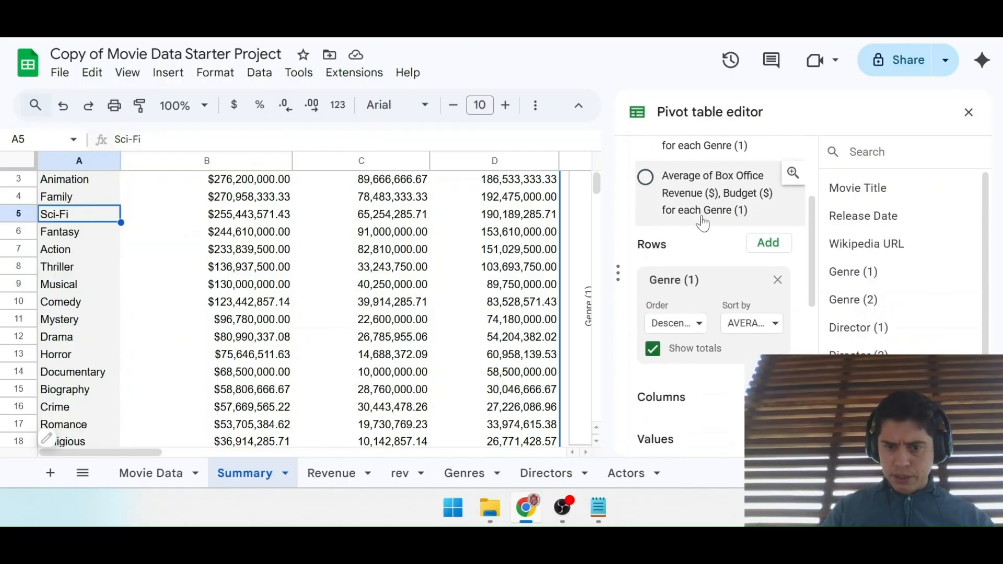
click(652, 348)
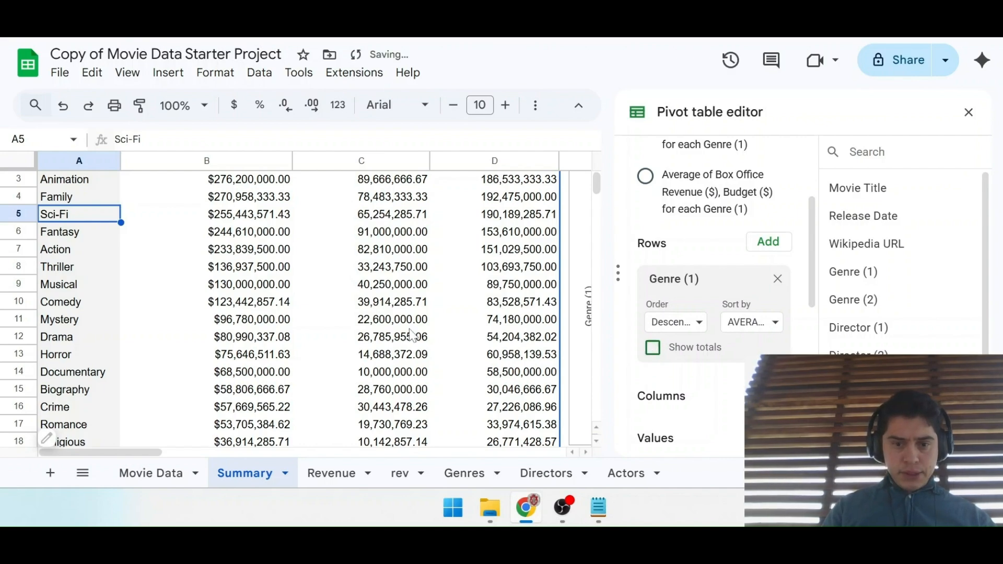
scroll(411, 334, right, 5)
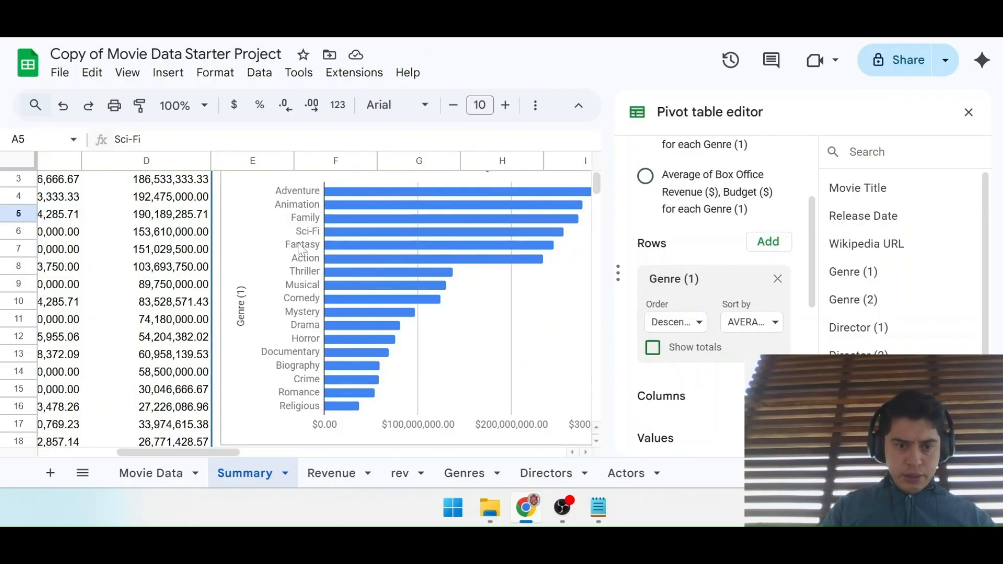
Turn the Genre (1) row totals back on to compare the table and chart, and switch them off again.
click(653, 348)
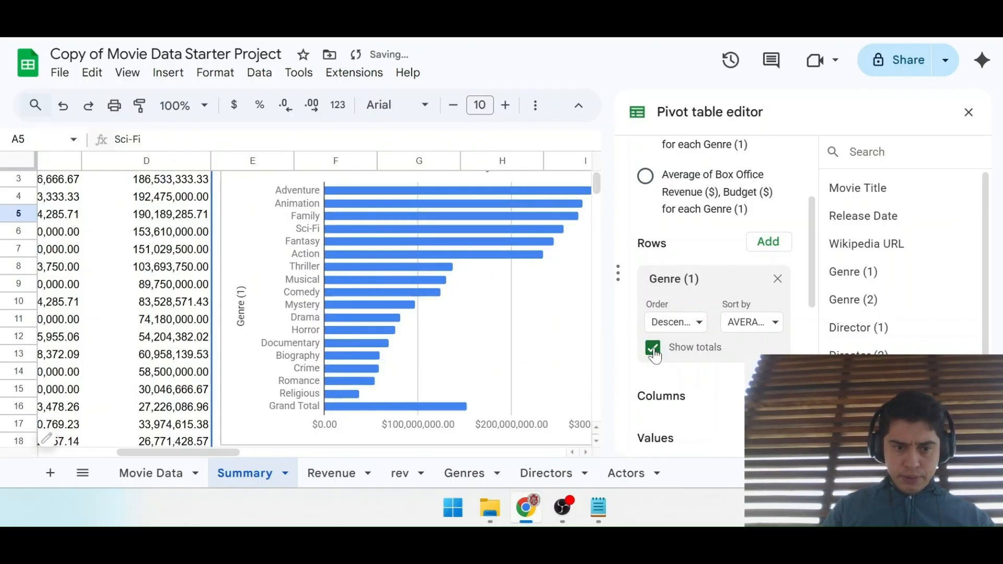
scroll(320, 392, down, 1)
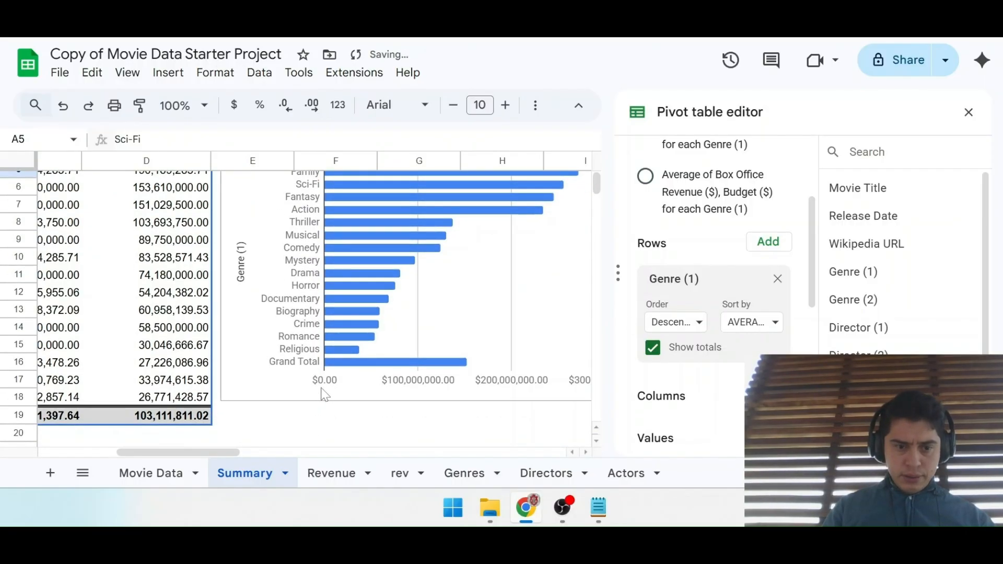
scroll(323, 395, up, 1)
scroll(322, 395, down, 1)
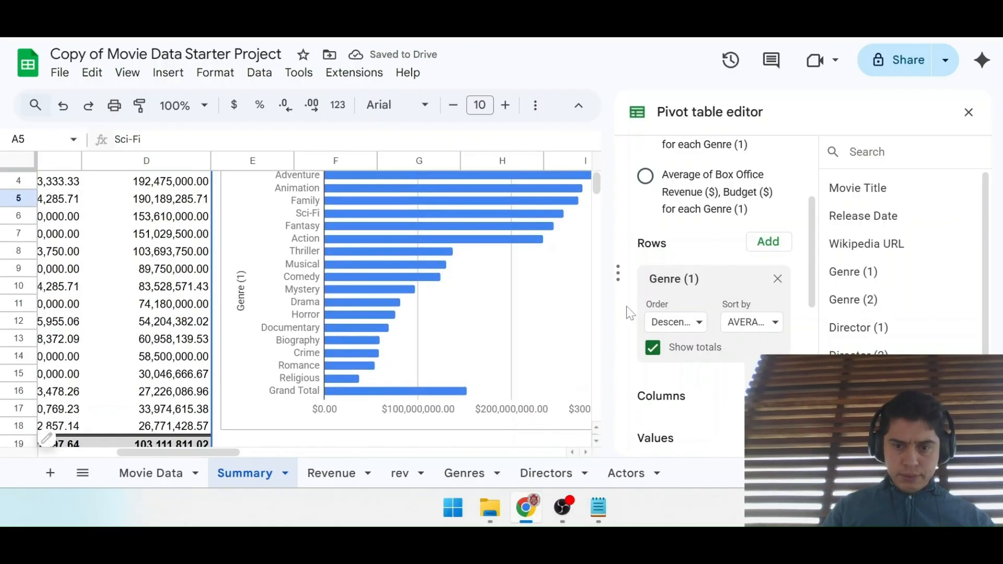
click(653, 351)
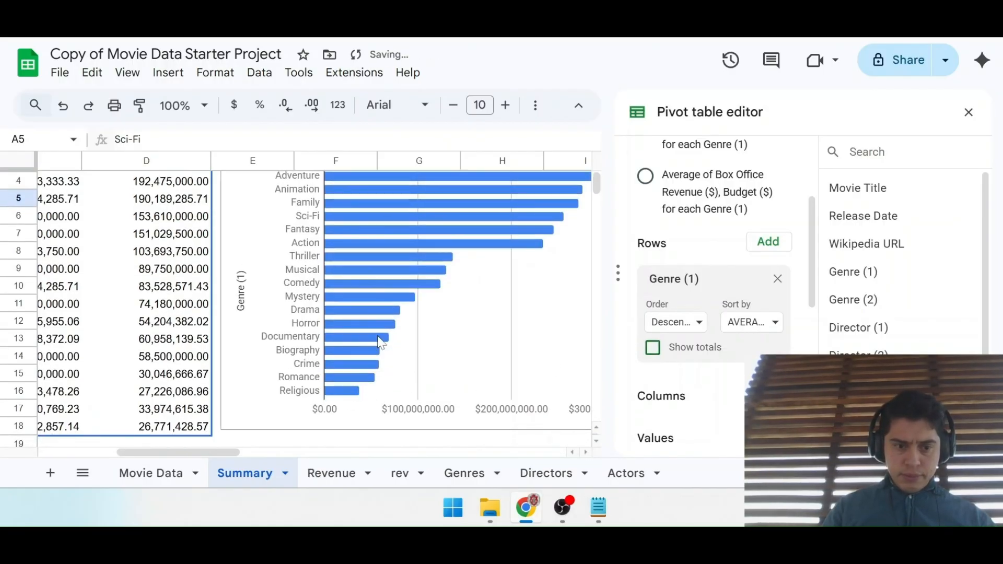
scroll(416, 297, up, 2)
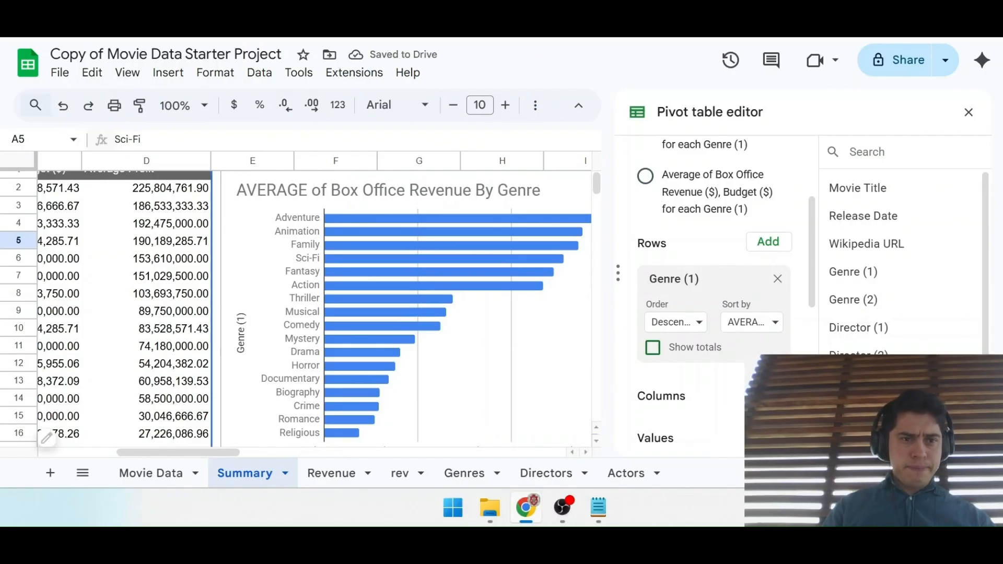
Switch to the assignment, expand and read the Pro Tip on saving the activity template, and collapse it again.
key(ctrl+Tab)
scroll(453, 317, down, 3)
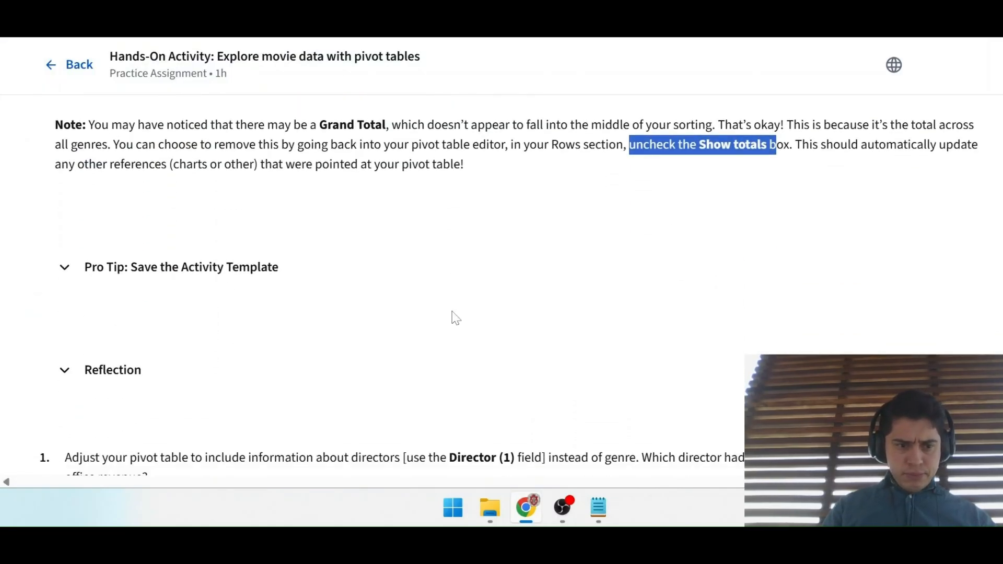
click(69, 278)
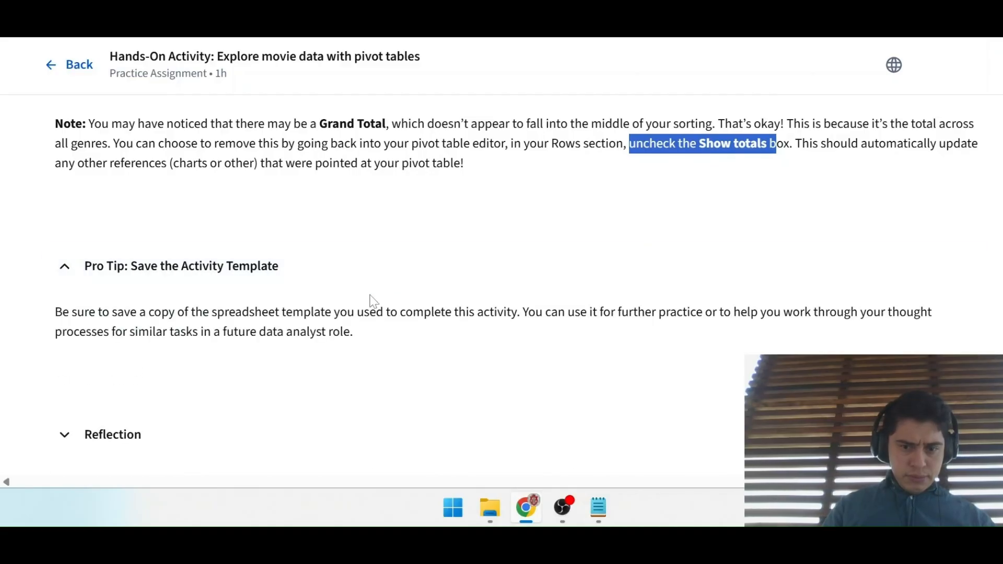
scroll(369, 302, down, 1)
scroll(370, 303, up, 1)
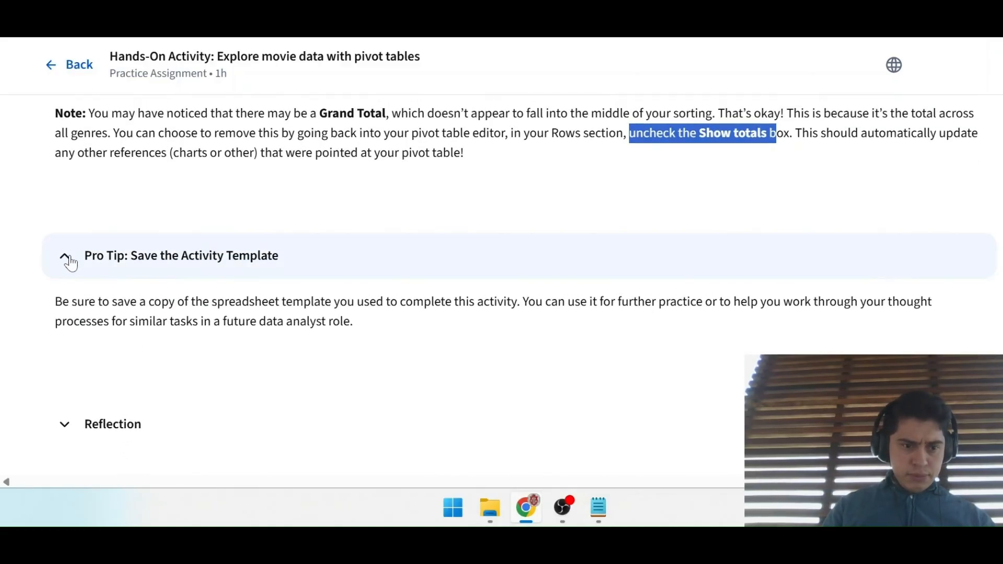
click(69, 263)
scroll(312, 259, down, 2)
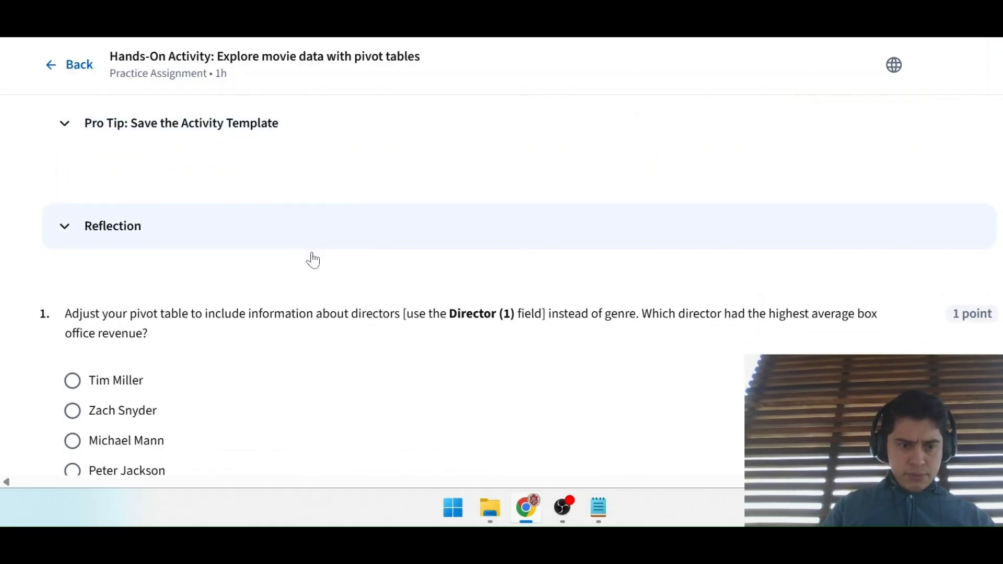
Read question 1 on using the Director (1) field instead of genre to find the director with the highest average box office revenue.
scroll(313, 259, down, 3)
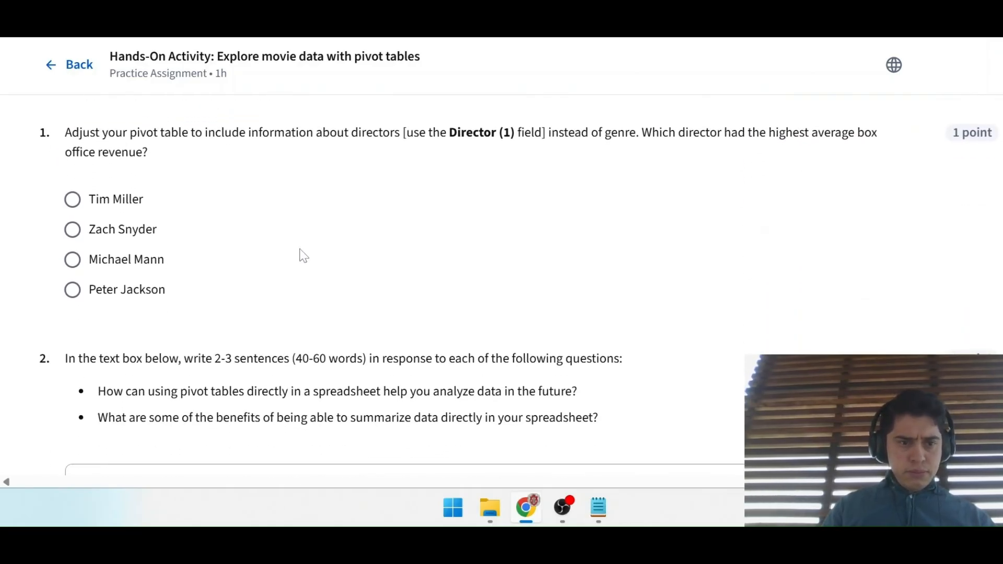
drag(65, 131, 390, 132)
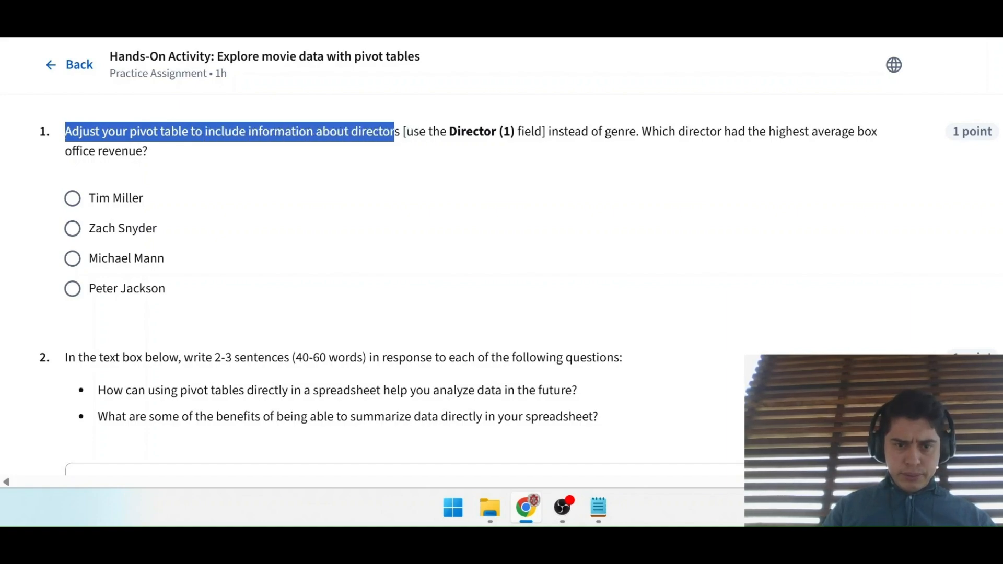
click(157, 150)
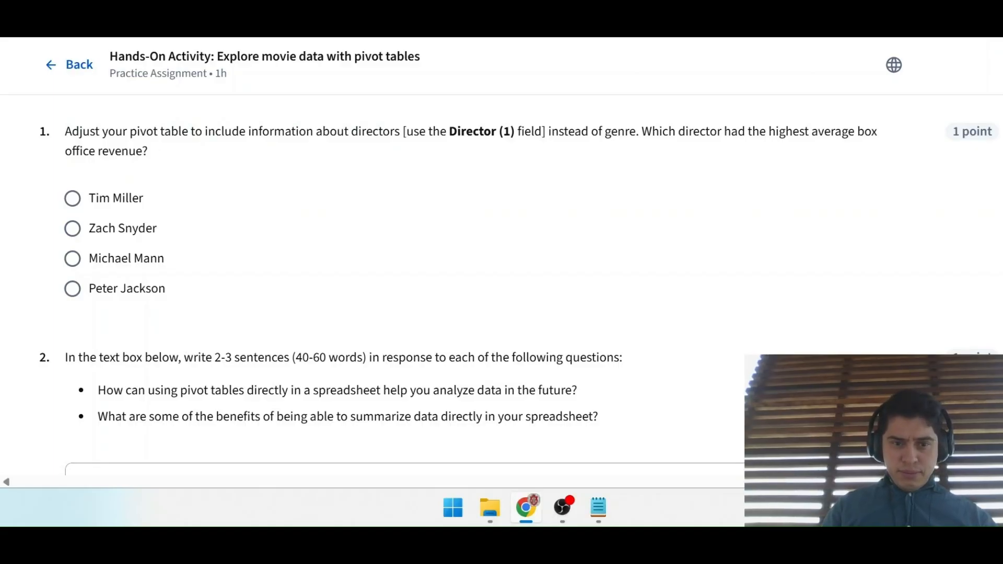
drag(407, 132, 546, 132)
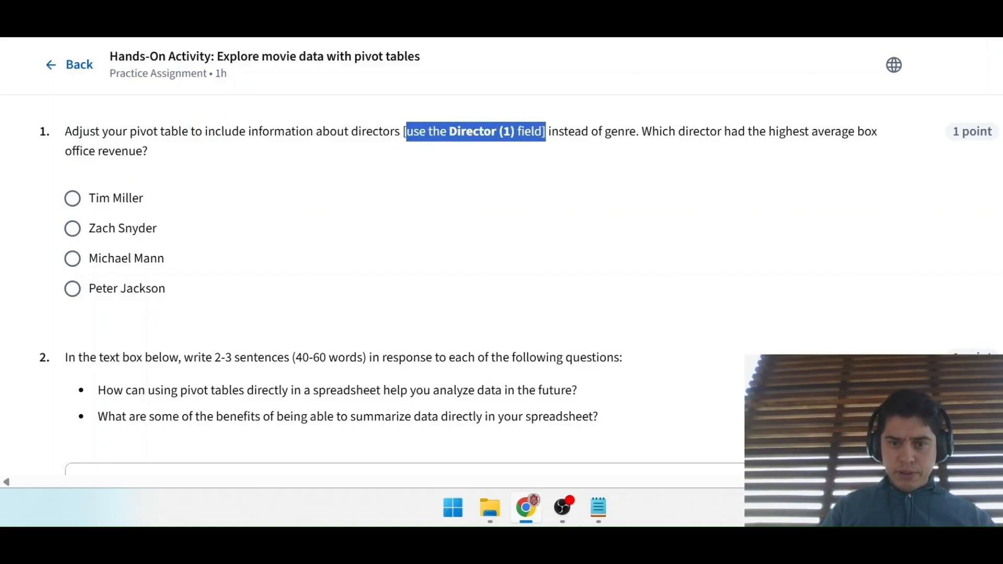
click(499, 137)
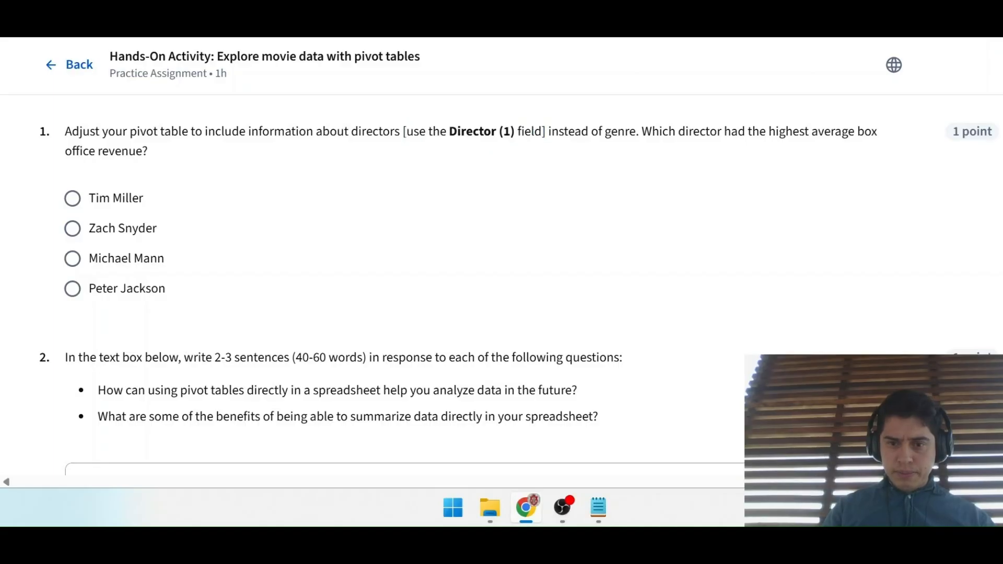
In the spreadsheet, add the Director (1) field to the rows of the Summary pivot table.
key(ctrl+Tab)
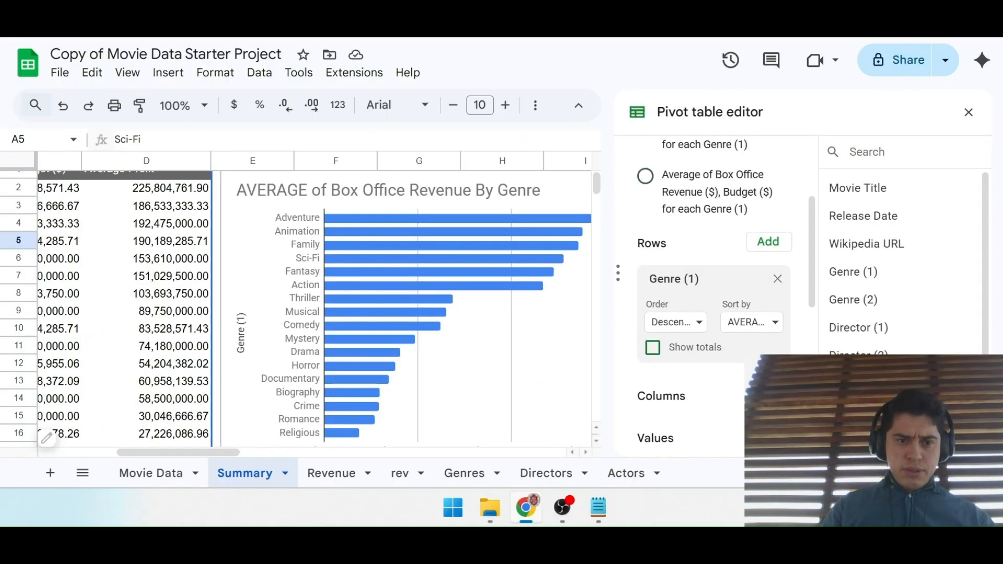
scroll(716, 305, up, 1)
scroll(716, 306, down, 1)
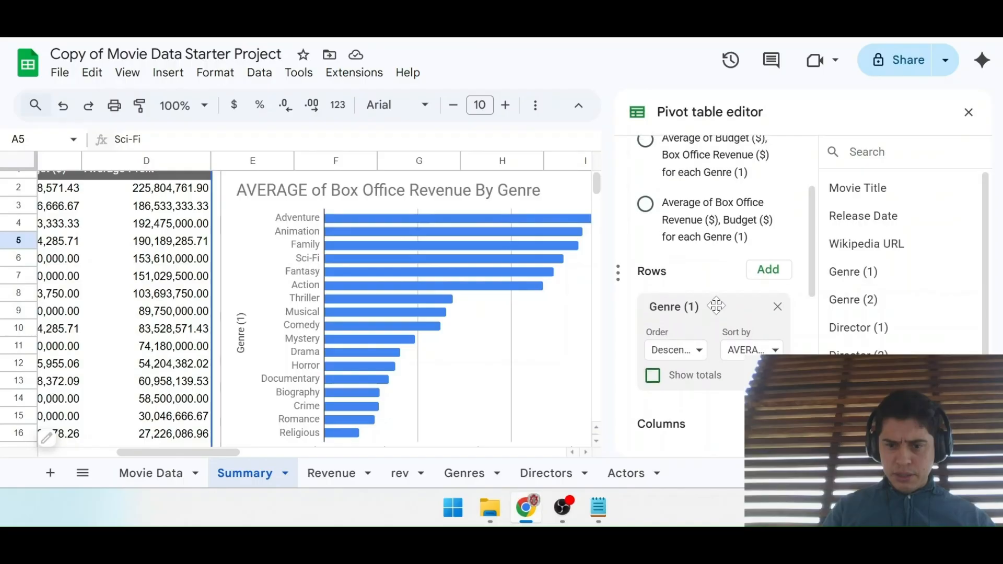
scroll(714, 304, up, 1)
scroll(705, 303, down, 1)
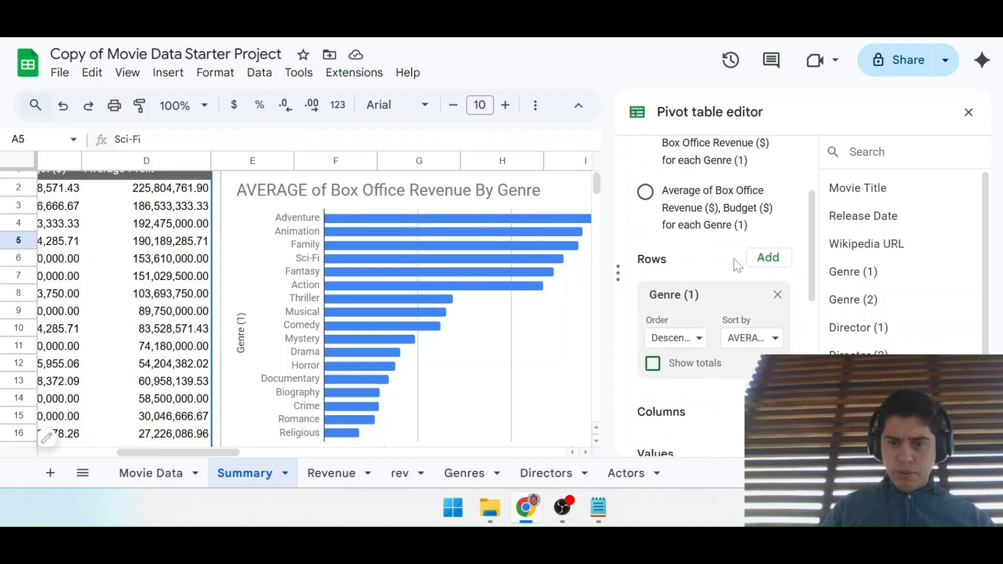
click(767, 258)
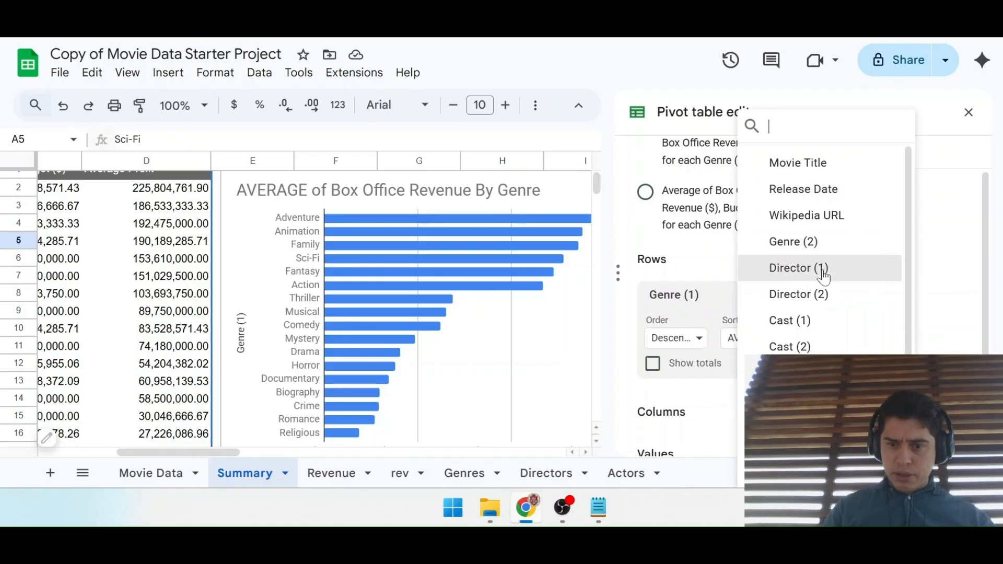
click(819, 269)
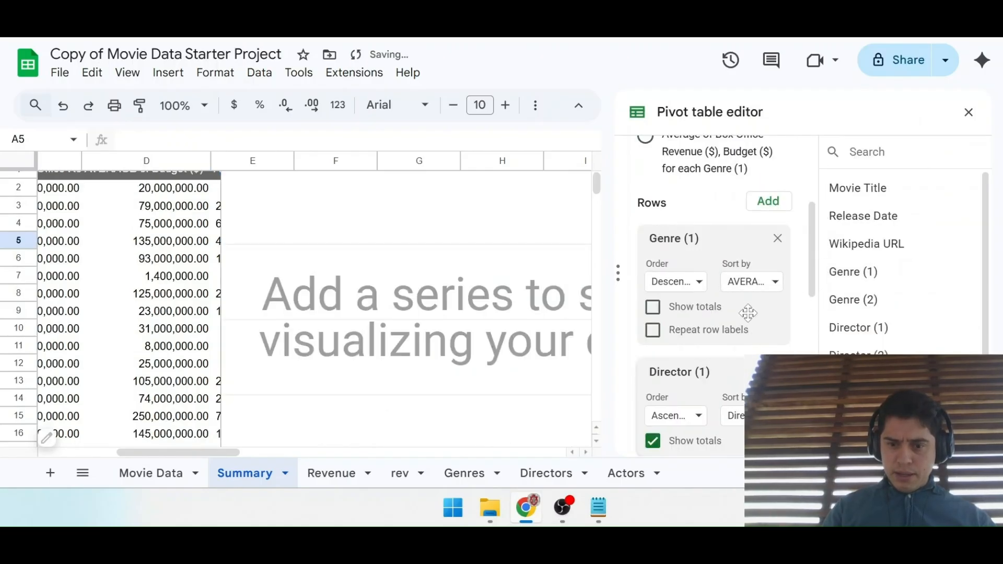
scroll(747, 312, down, 1)
click(767, 255)
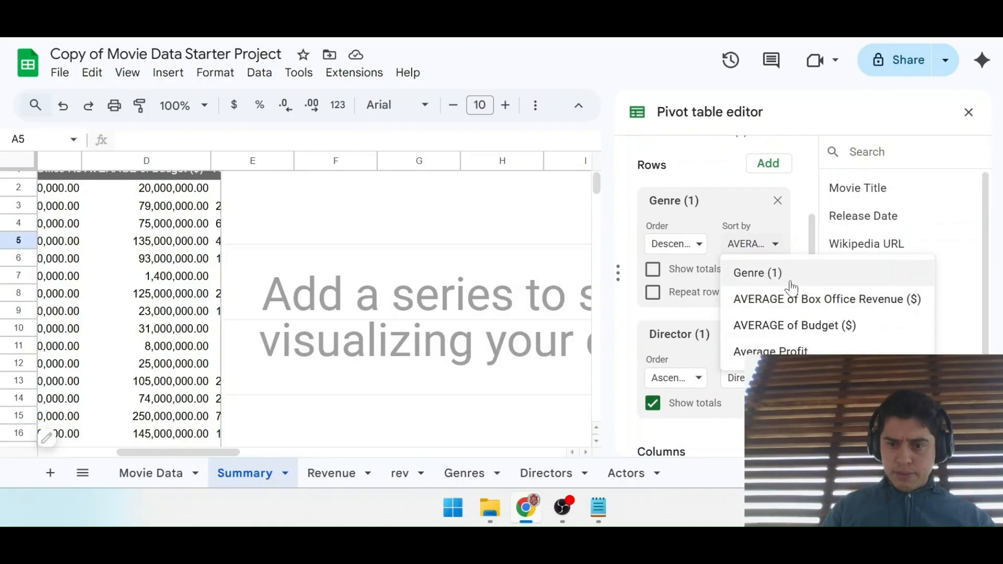
click(715, 179)
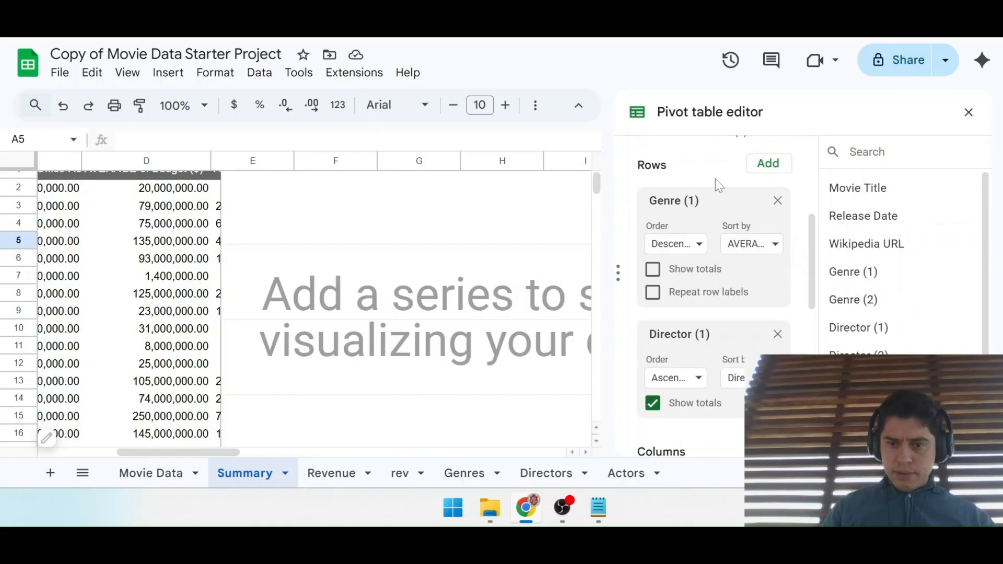
scroll(728, 298, down, 1)
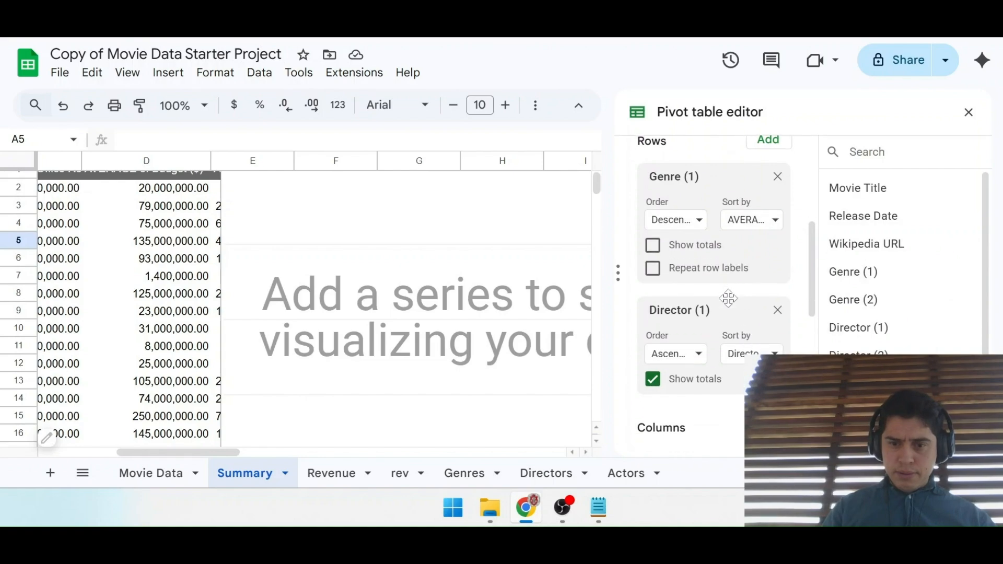
Reread the part of question 1 asking for the highest average box office revenue, and return to the spreadsheet.
key(ctrl+shift+Tab)
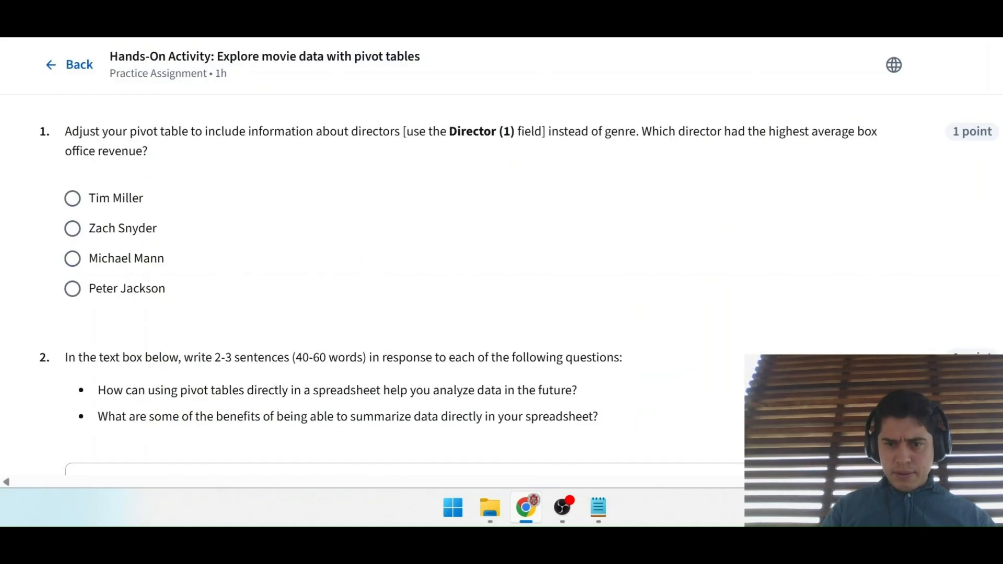
drag(678, 132, 211, 159)
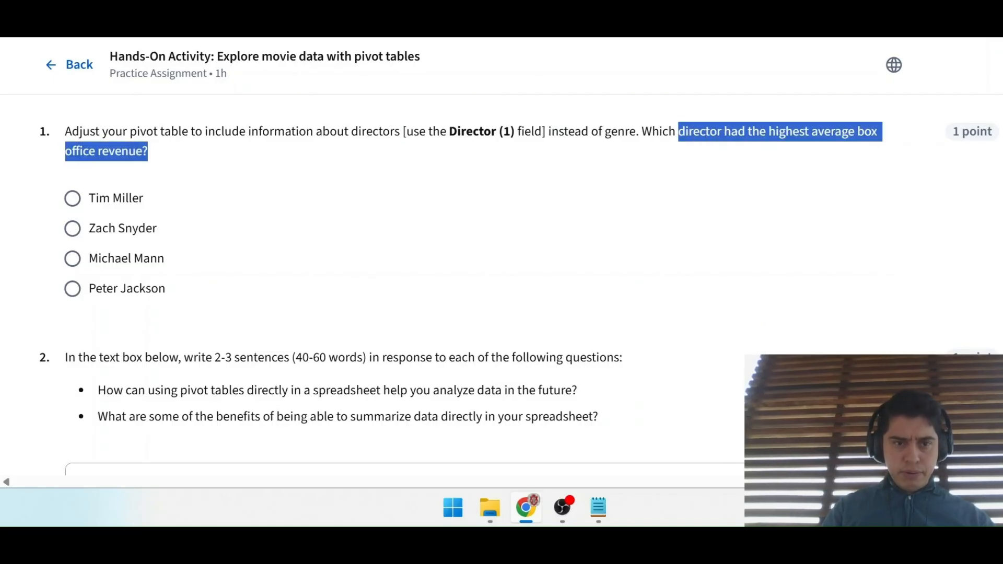
key(ctrl+Tab)
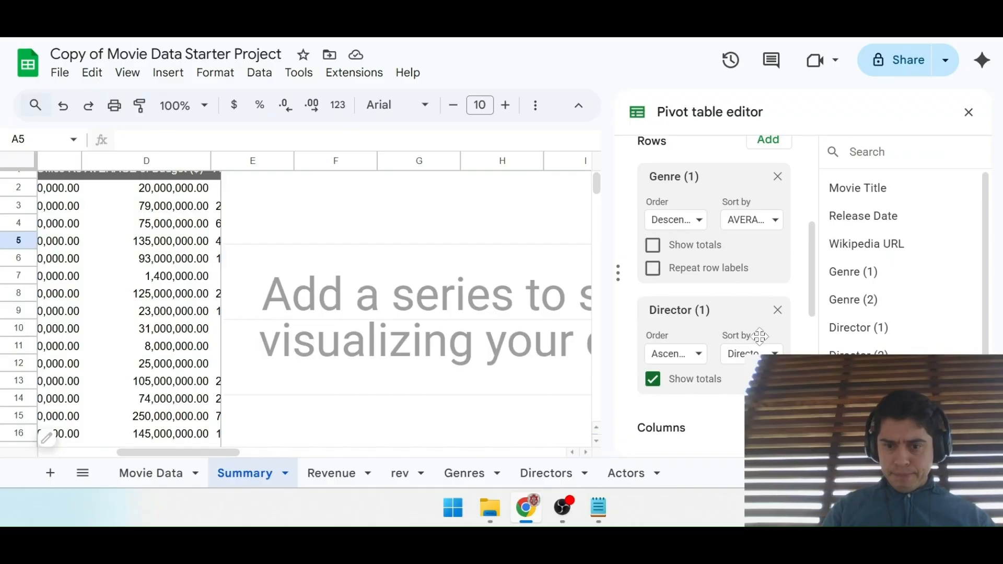
Sort the Director (1) rows by AVERAGE of Box Office Revenue ($) in descending order and turn off their Show totals option.
click(774, 354)
click(733, 408)
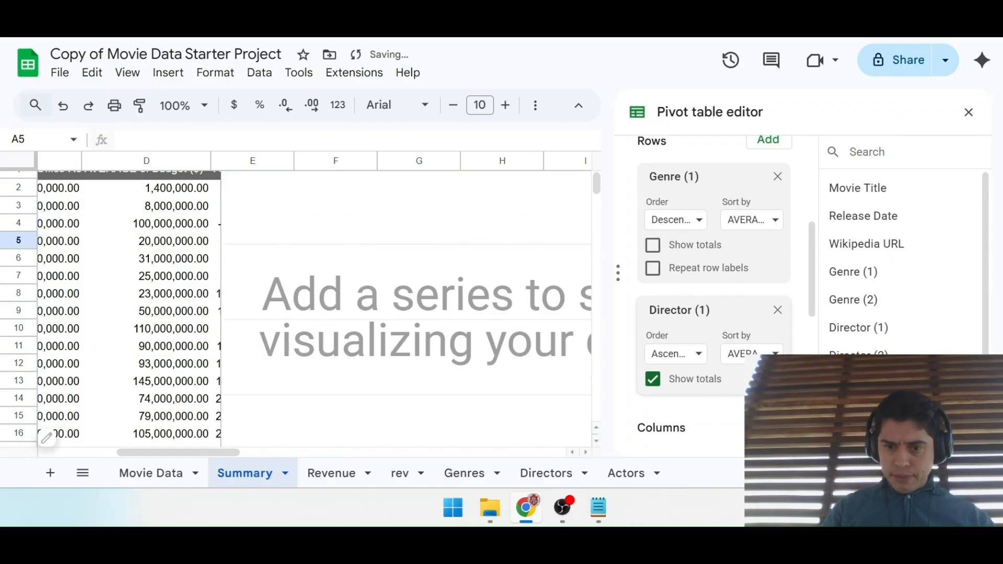
click(700, 354)
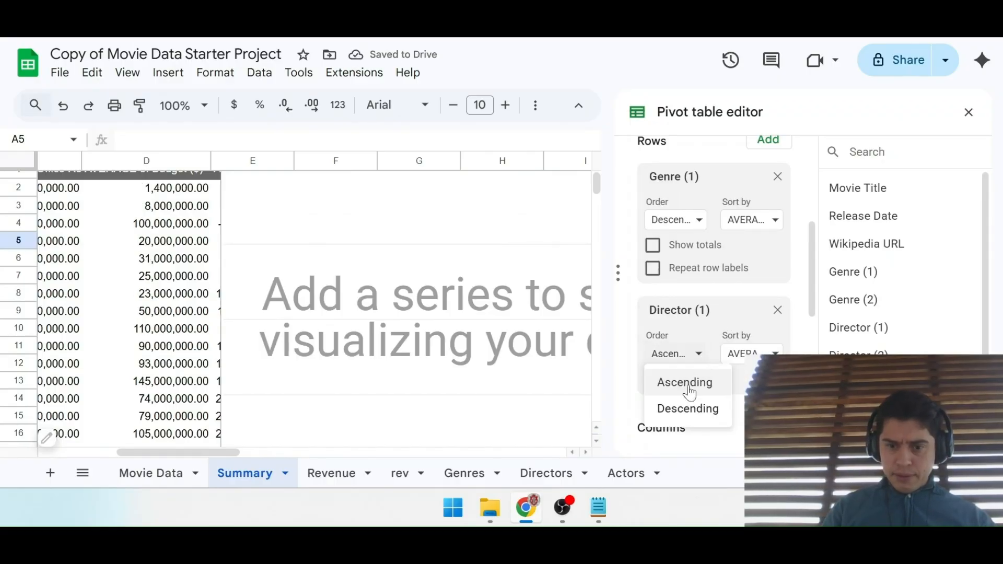
click(680, 408)
click(654, 380)
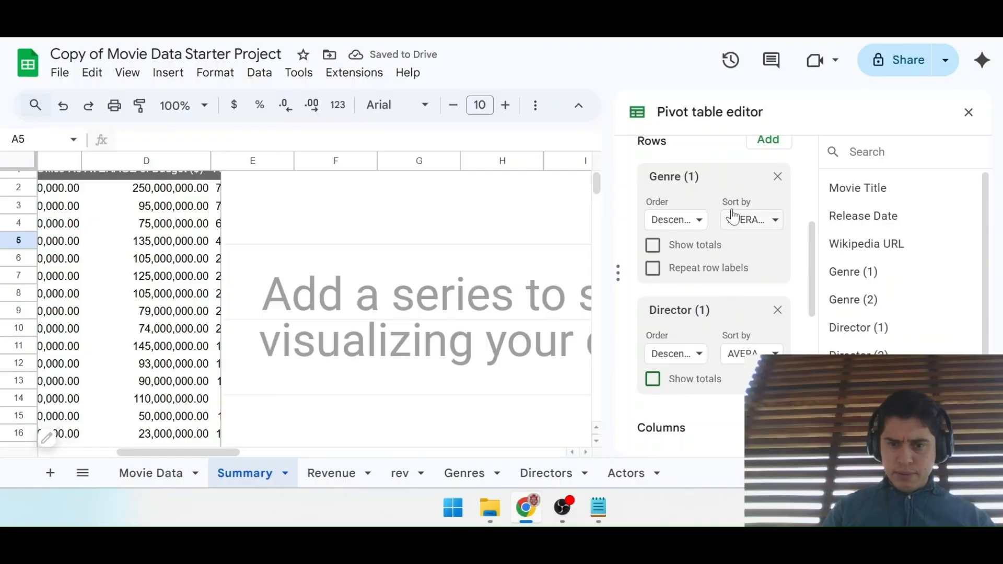
Examine the empty chart and the pivot table's genre, director and average columns on the Summary sheet.
scroll(461, 268, left, 3)
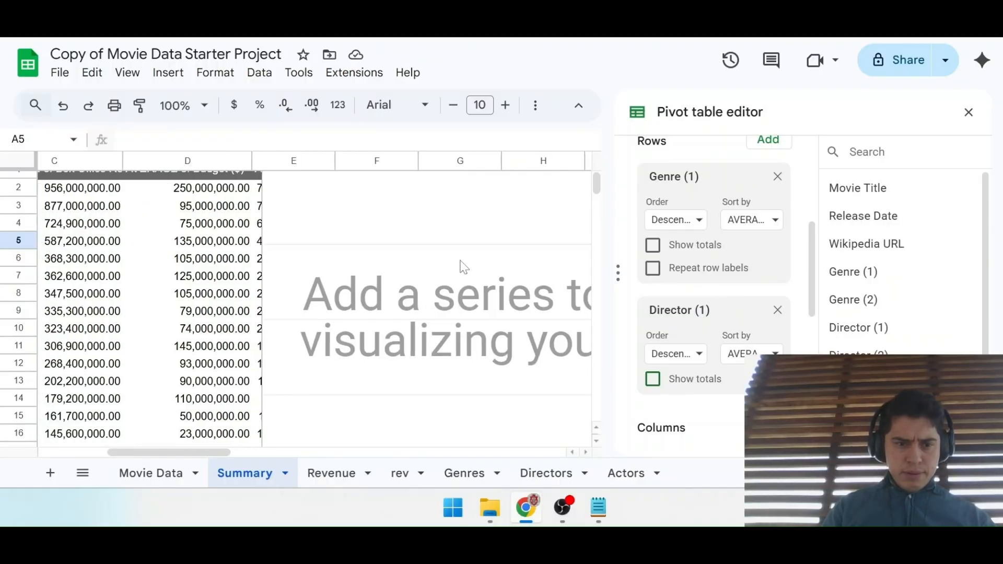
scroll(501, 261, right, 5)
scroll(496, 266, right, 4)
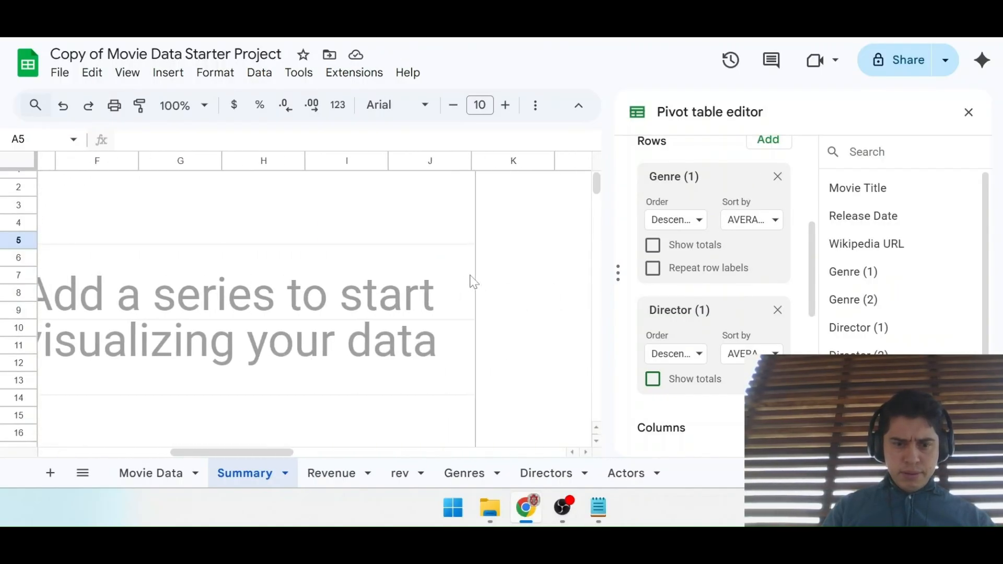
scroll(491, 282, left, 5)
scroll(472, 279, right, 2)
scroll(468, 275, right, 2)
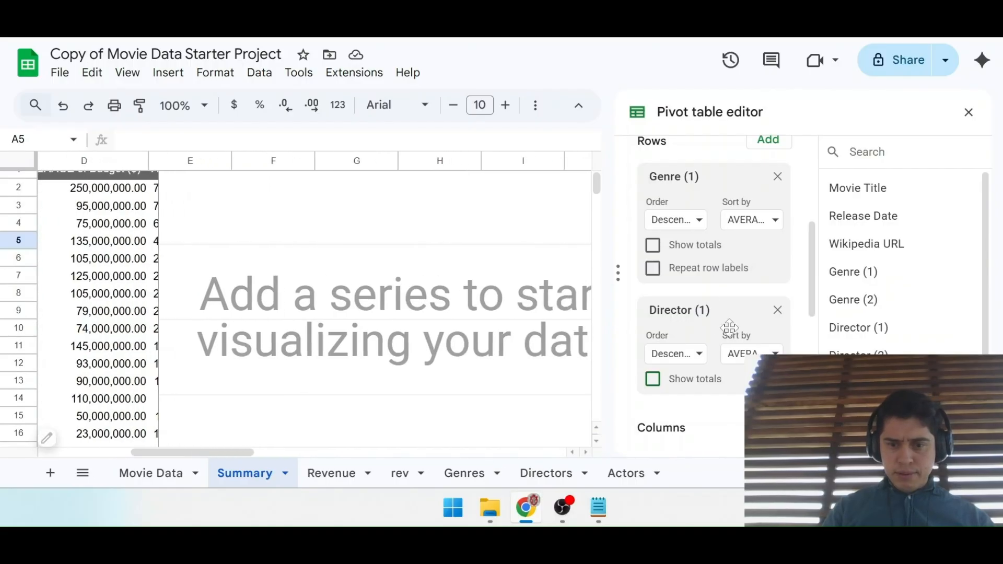
scroll(730, 327, down, 1)
click(320, 238)
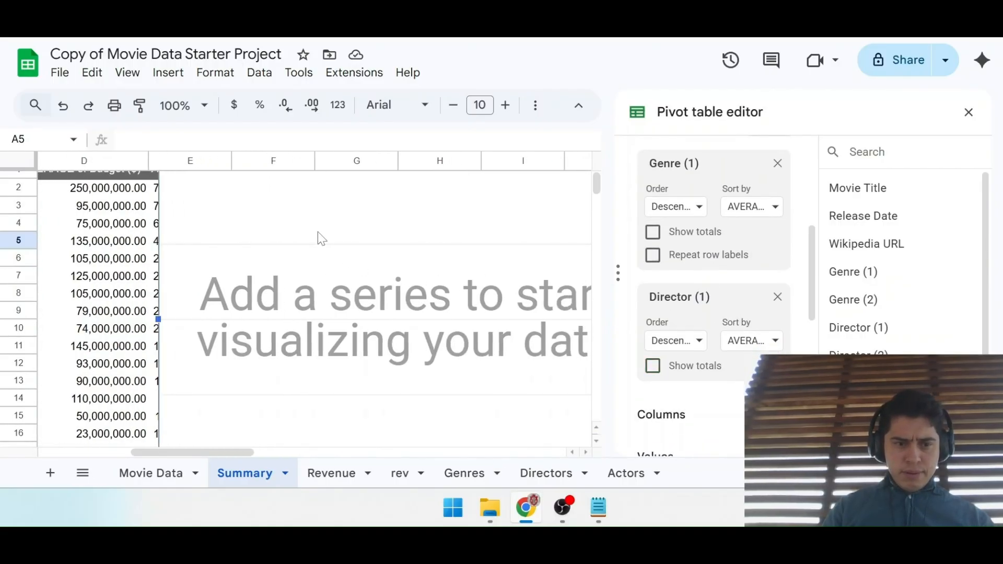
scroll(395, 313, down, 2)
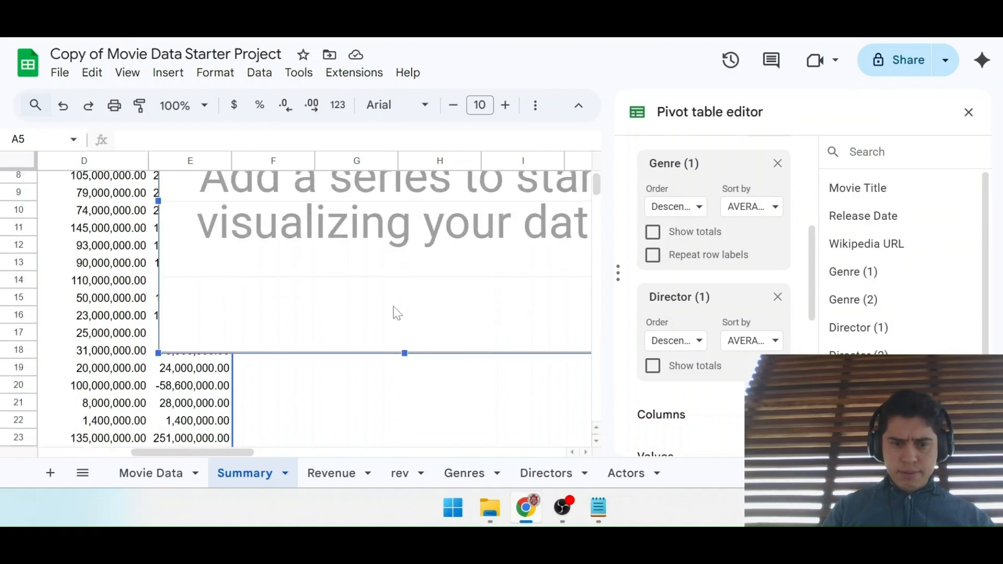
scroll(395, 314, up, 1)
scroll(397, 314, down, 7)
scroll(397, 313, up, 9)
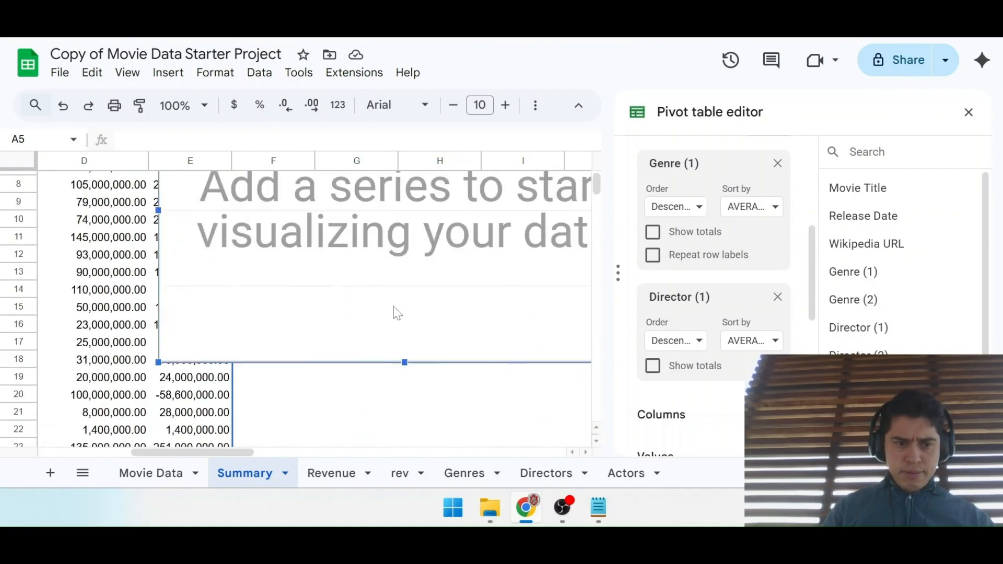
scroll(261, 252, left, 5)
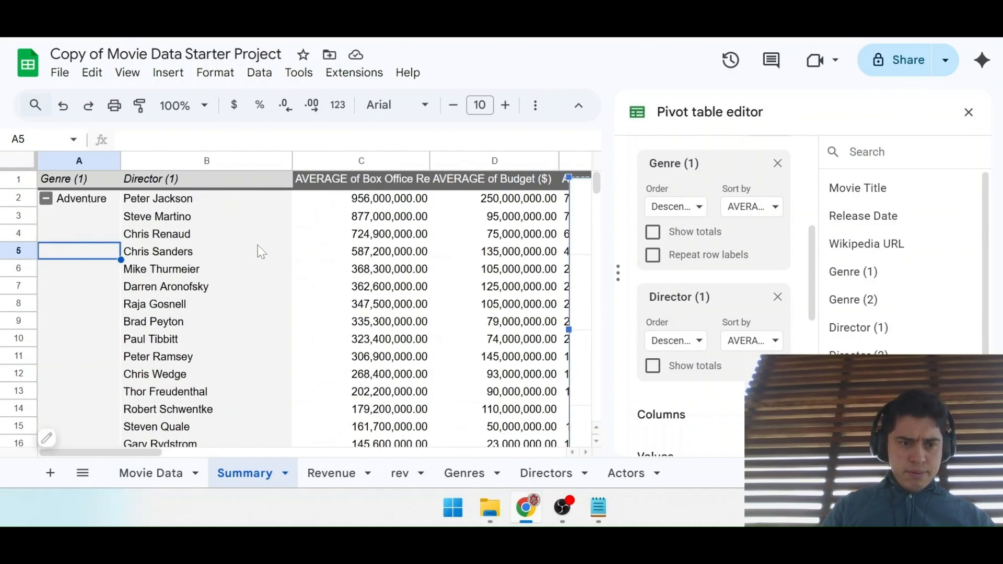
click(79, 235)
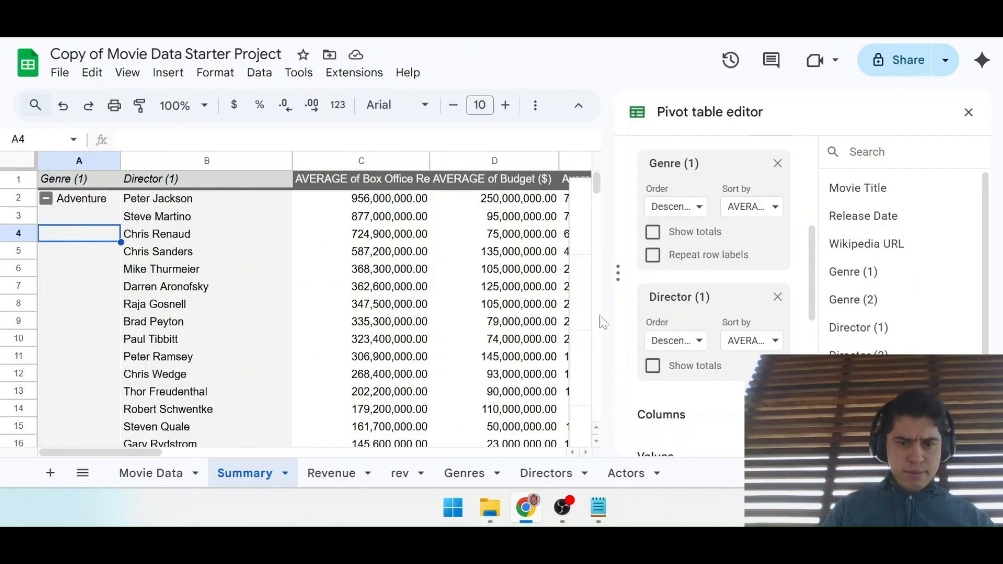
Remove the Genre (1) field from the pivot table rows and check the directors in the revenue chart.
scroll(700, 286, up, 1)
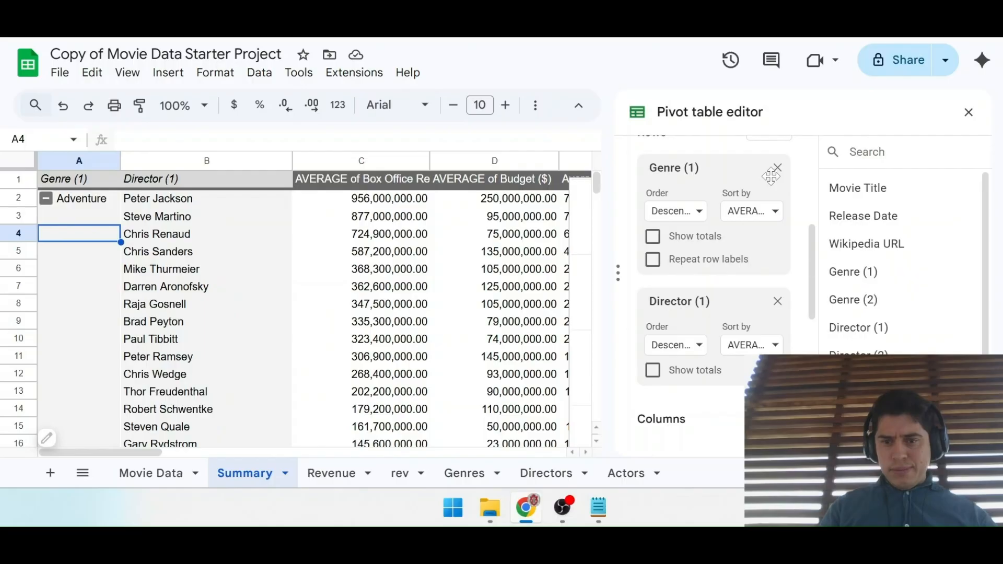
click(777, 167)
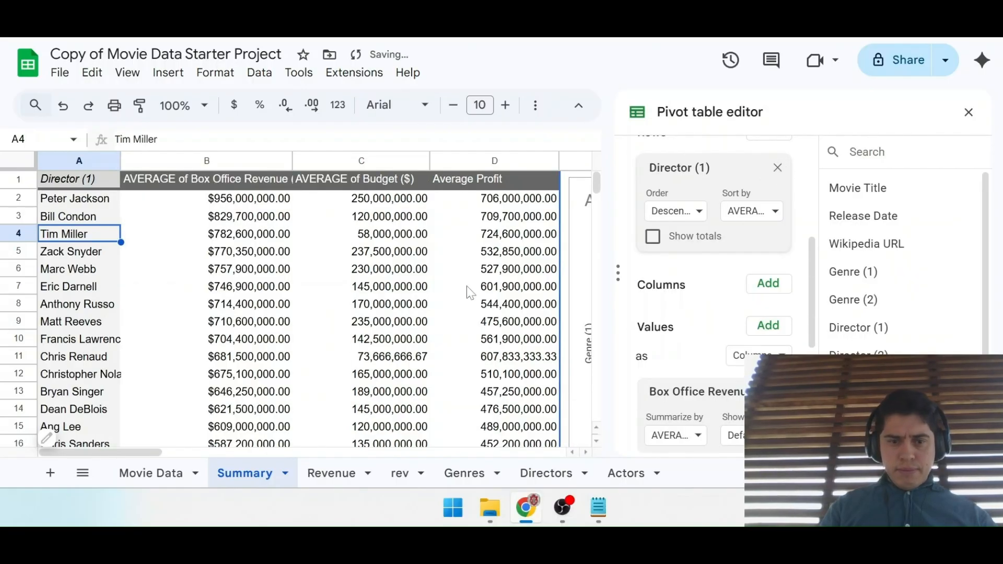
scroll(466, 286, right, 10)
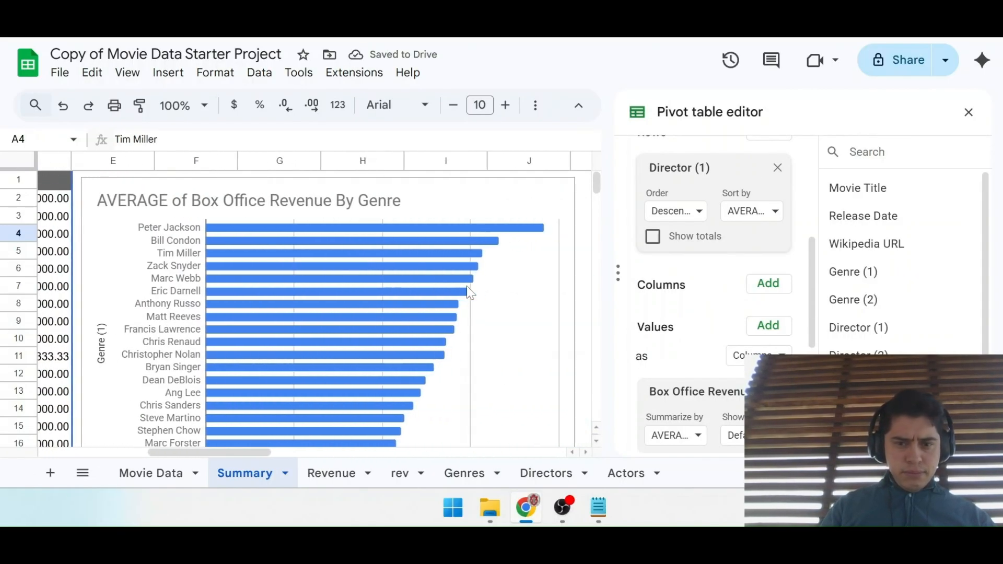
scroll(466, 287, down, 1)
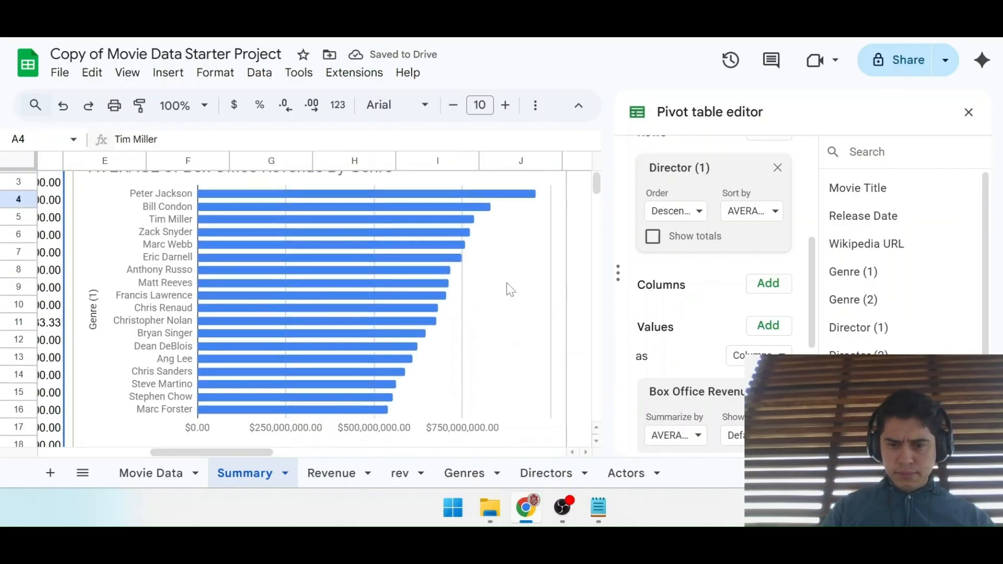
Review the pivot table's Director (1) row and value settings alongside the director bars in the revenue chart.
scroll(721, 292, down, 2)
scroll(718, 296, up, 1)
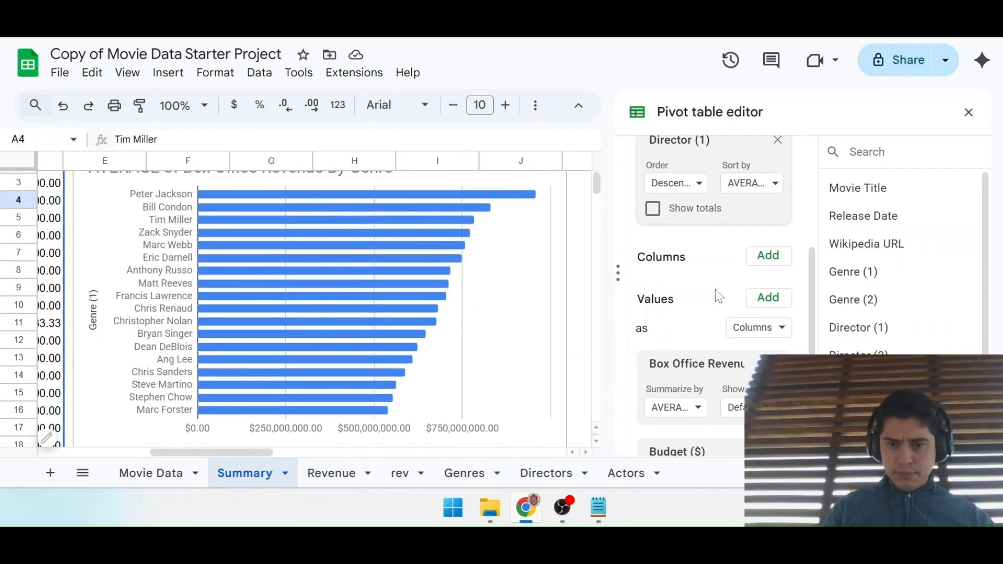
scroll(719, 296, up, 3)
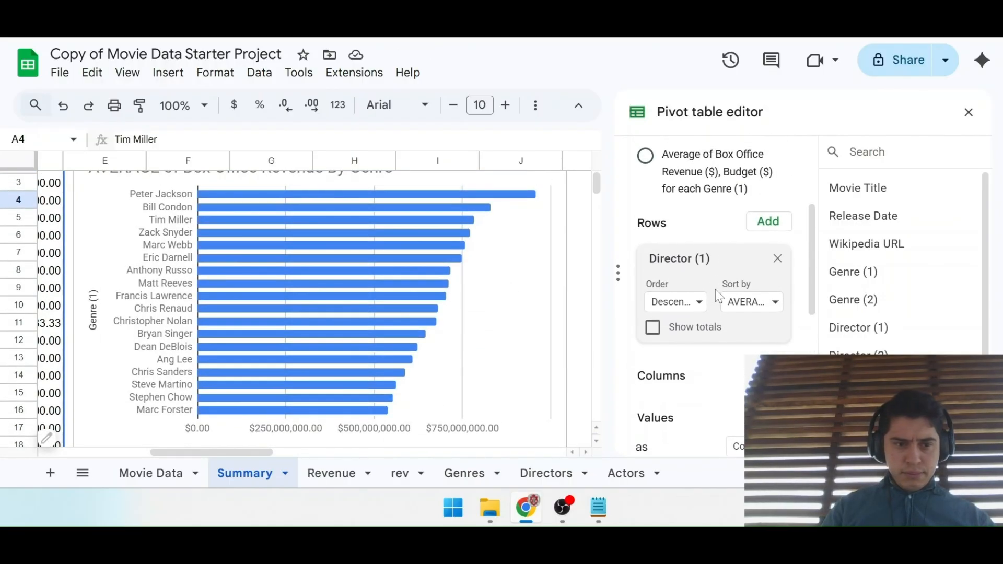
scroll(319, 274, up, 1)
scroll(308, 276, right, 1)
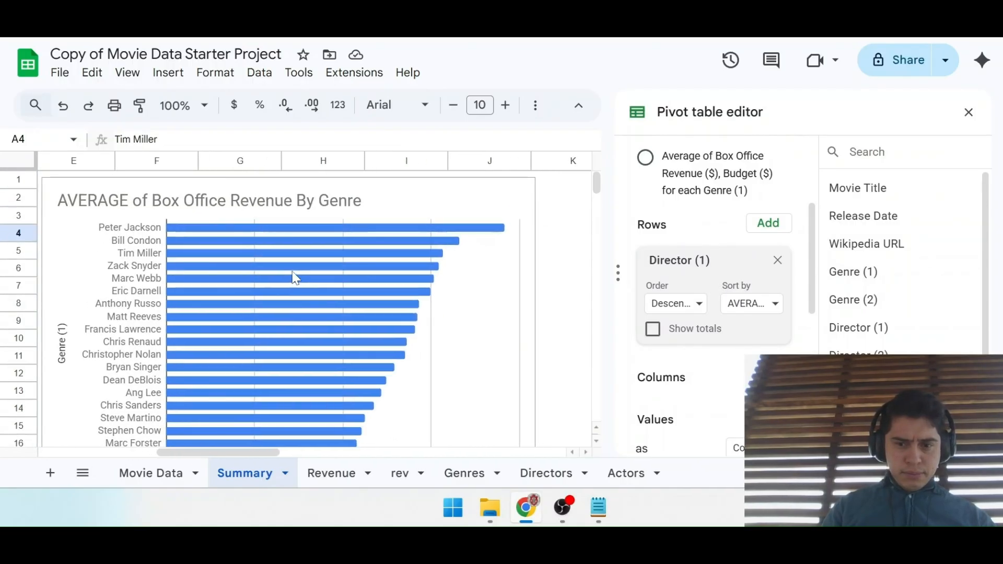
scroll(295, 277, right, 1)
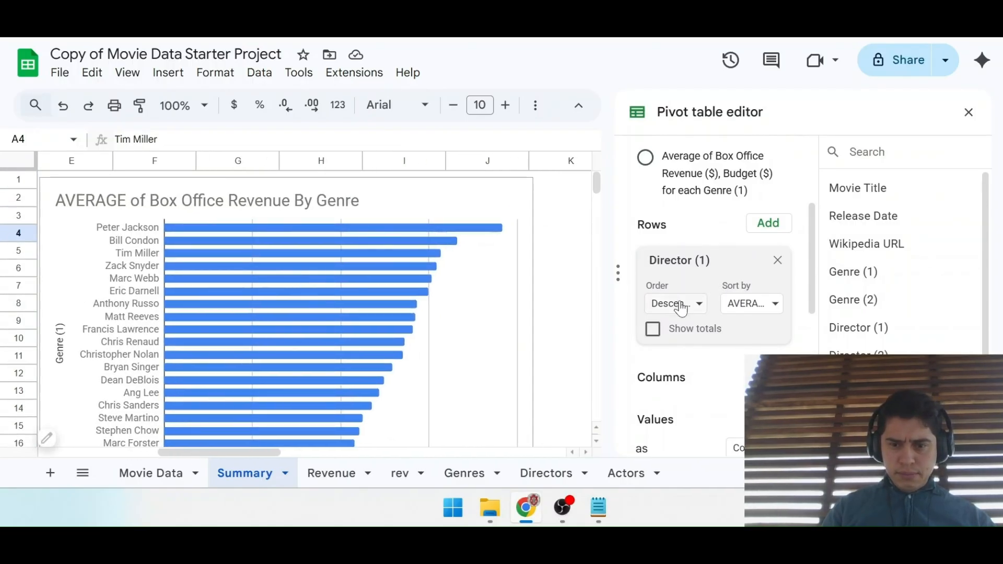
scroll(687, 329, down, 3)
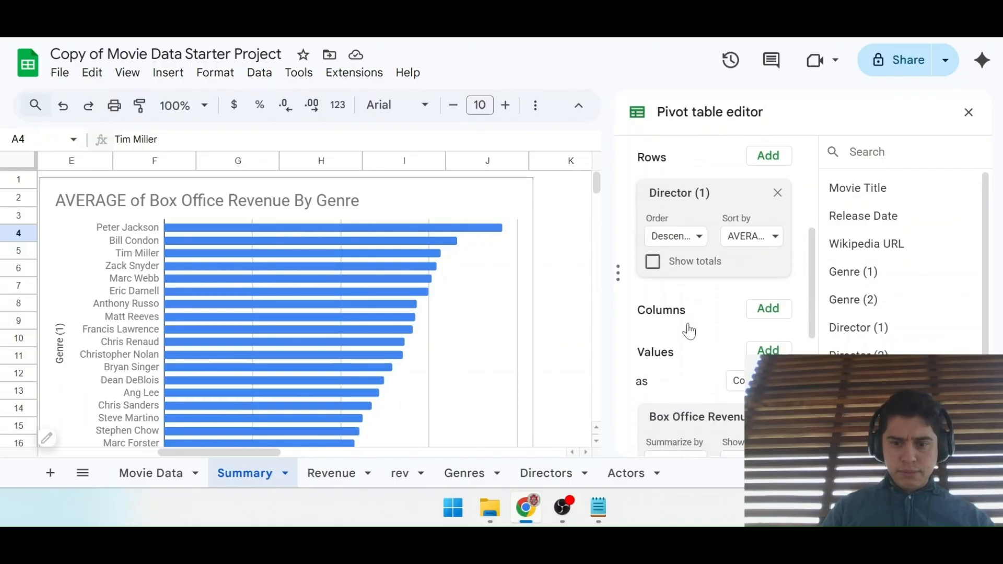
Open the box office revenue chart for editing and inspect its vertical axis title, data range, Y-axis and series settings.
click(432, 207)
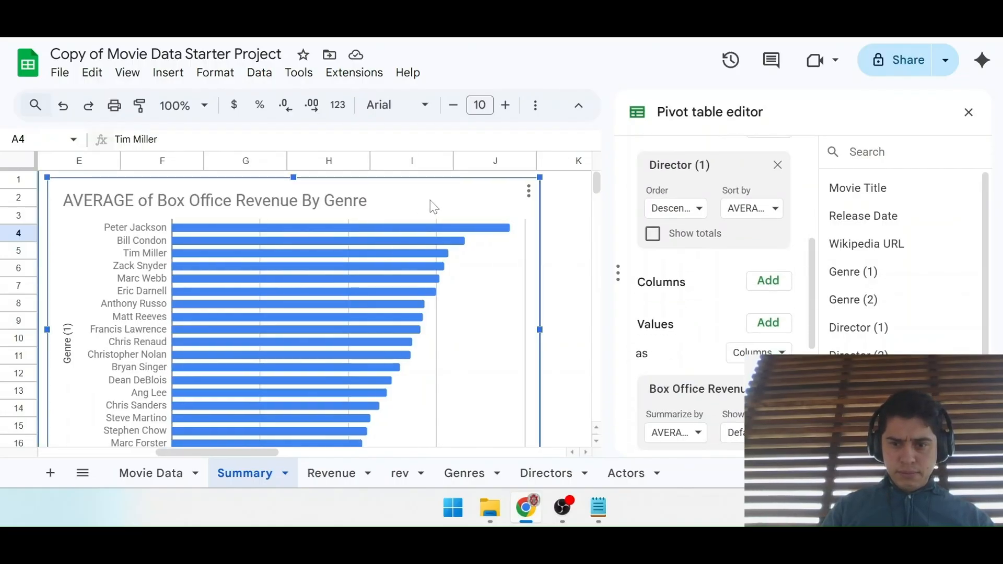
scroll(77, 239, down, 2)
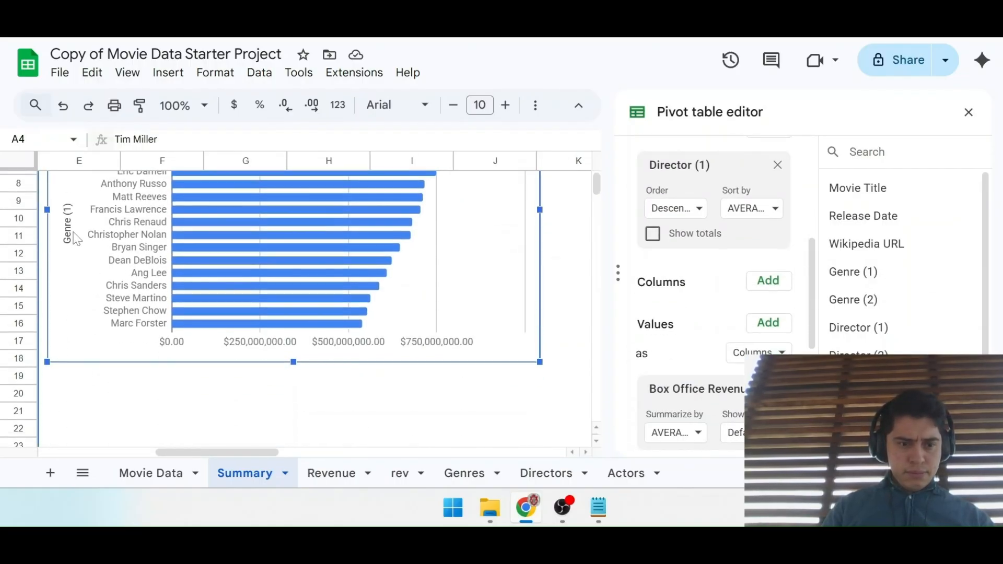
scroll(78, 239, up, 2)
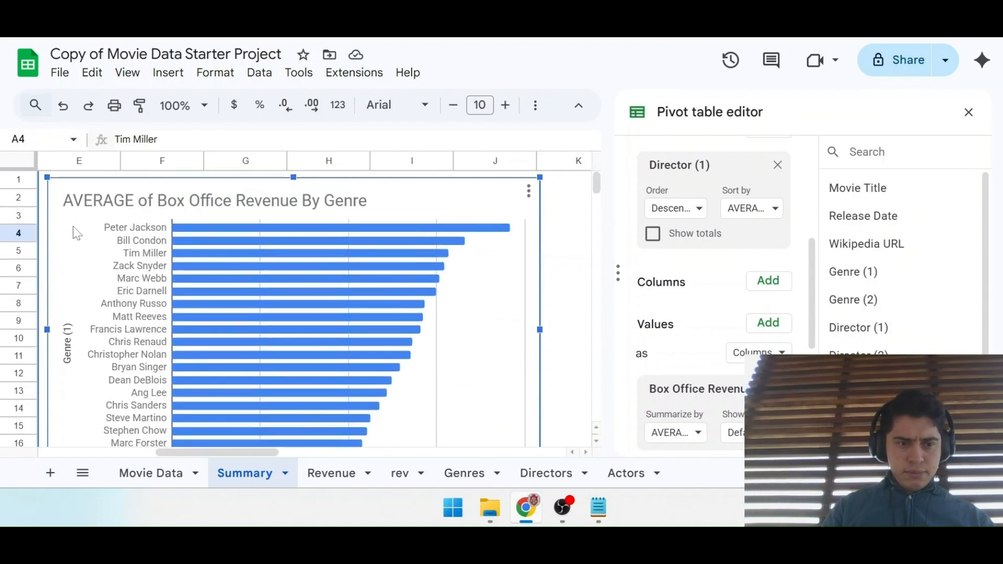
double_click(73, 227)
scroll(899, 274, down, 1)
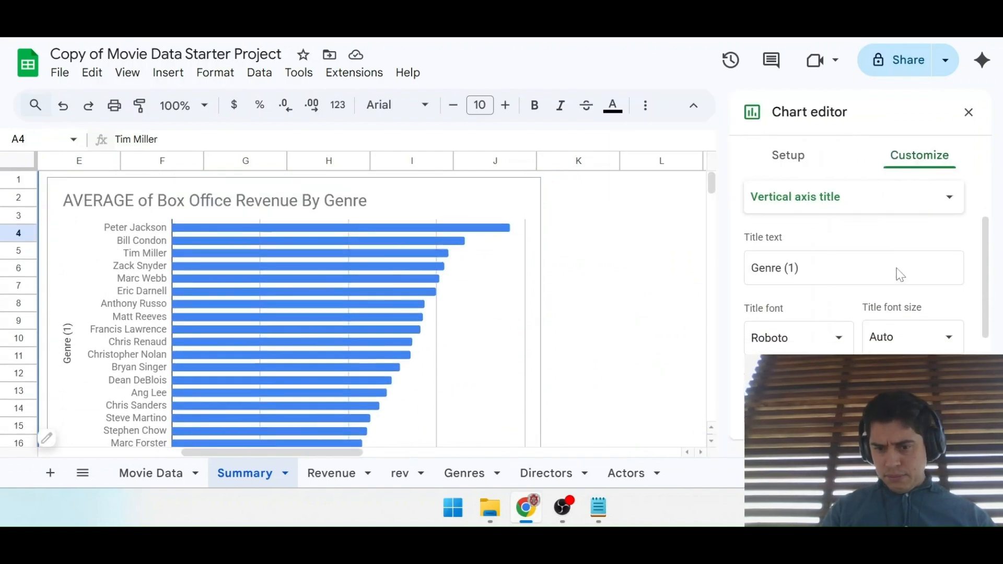
scroll(895, 273, up, 2)
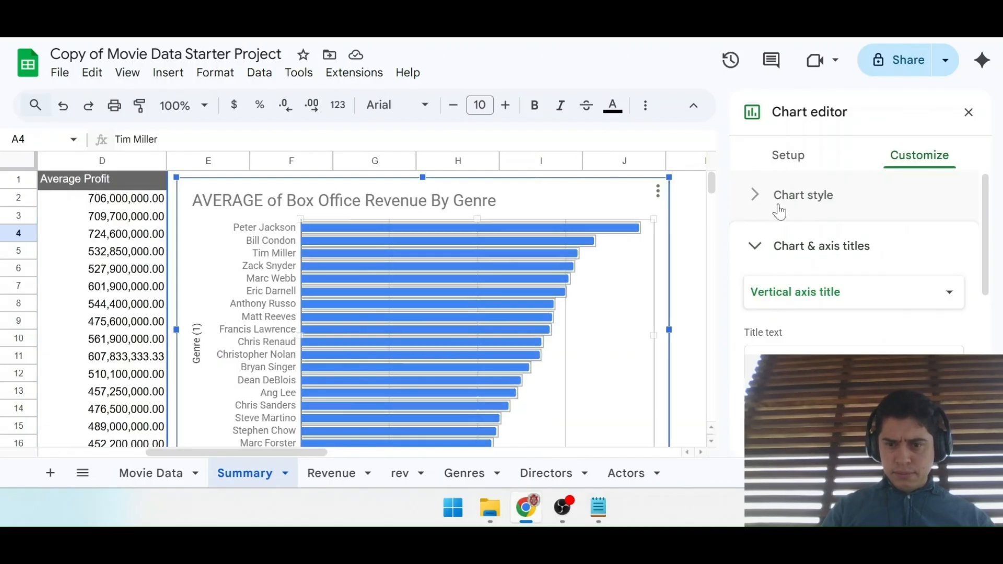
click(786, 157)
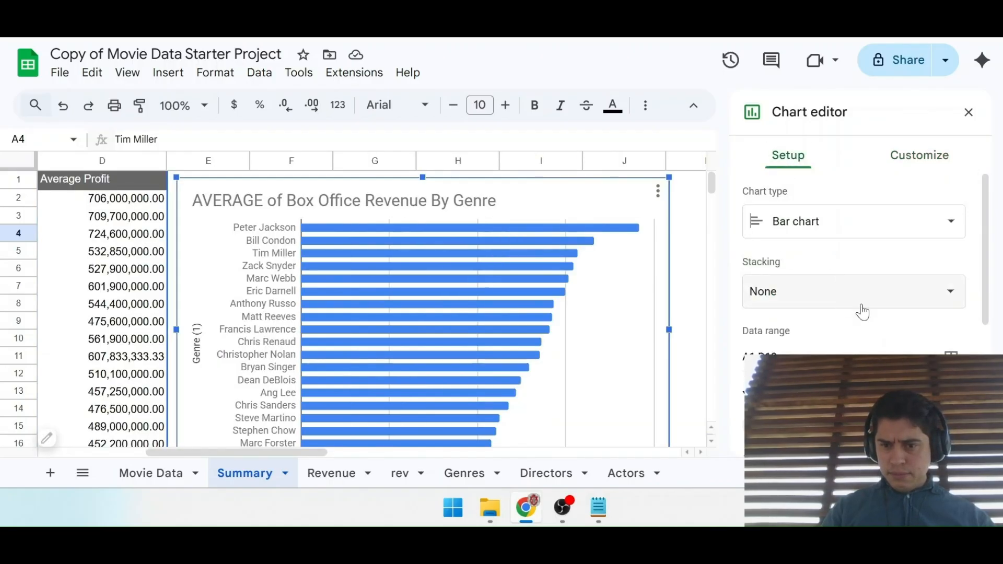
scroll(861, 310, down, 2)
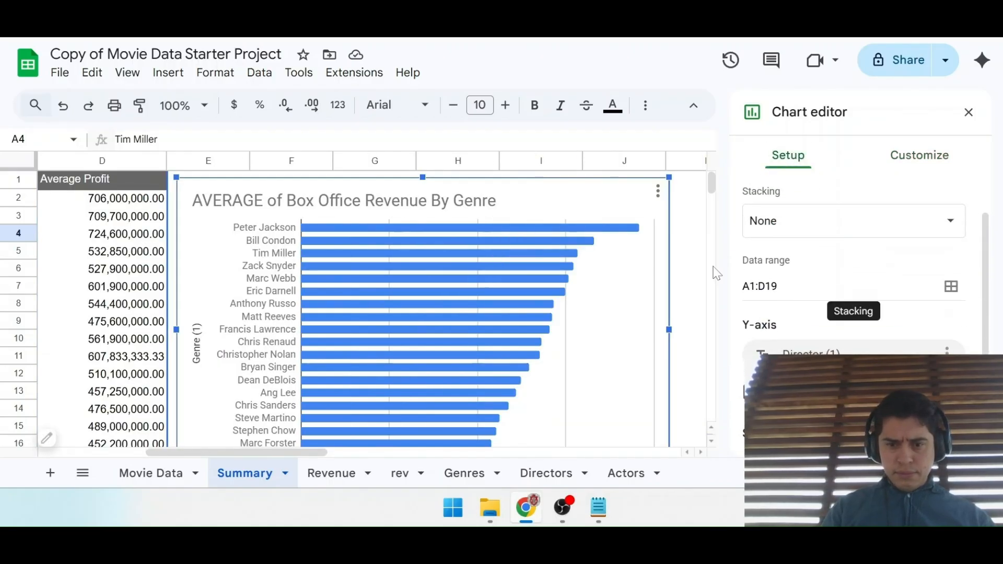
scroll(850, 280, down, 3)
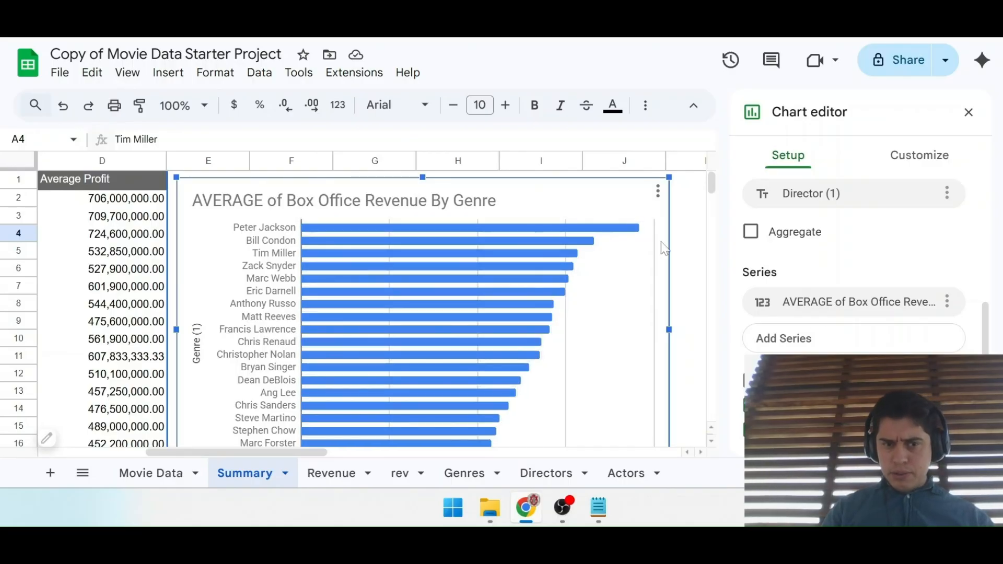
Reread question 1's wording about the highest average box office revenue, and return to the spreadsheet.
key(ctrl+Tab)
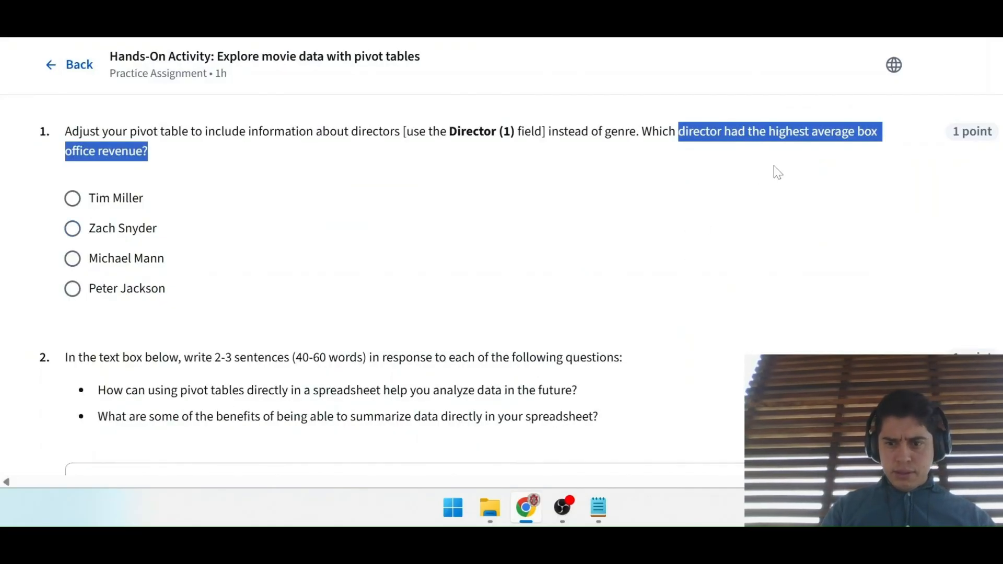
click(365, 209)
drag(766, 131, 217, 154)
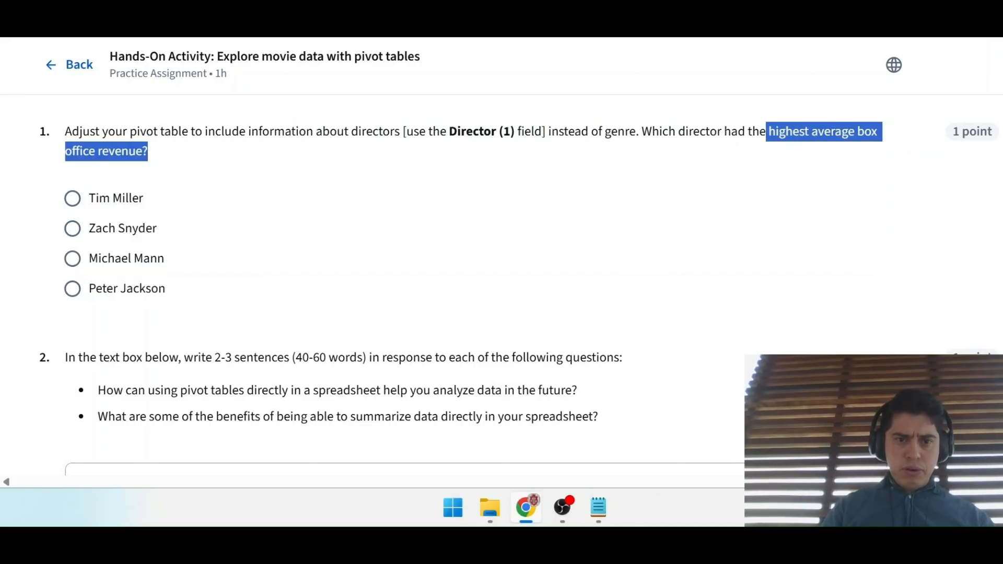
key(ctrl+shift+Tab)
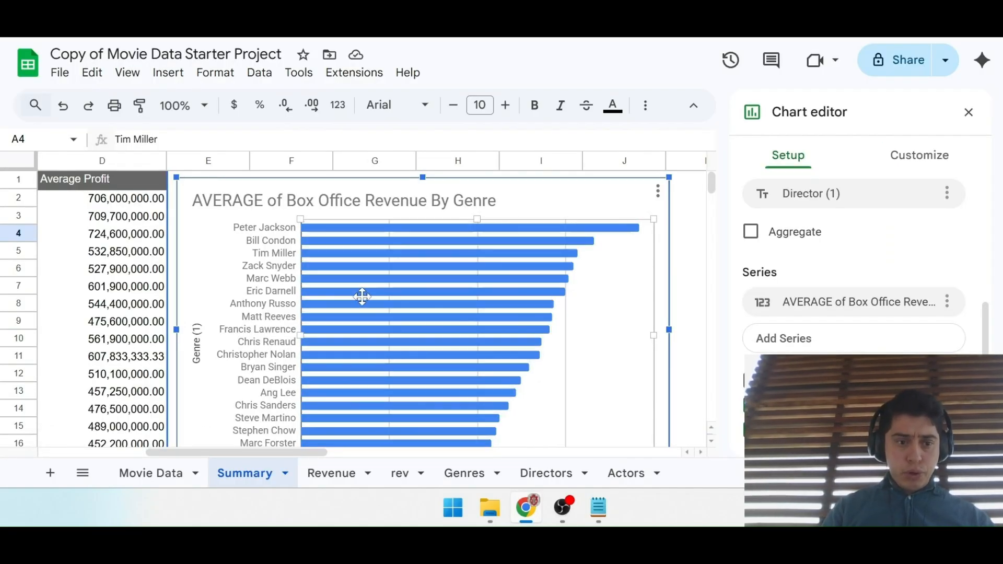
Check the directors against their average box office revenue in the Summary pivot table, and select cell B2.
scroll(123, 291, left, 5)
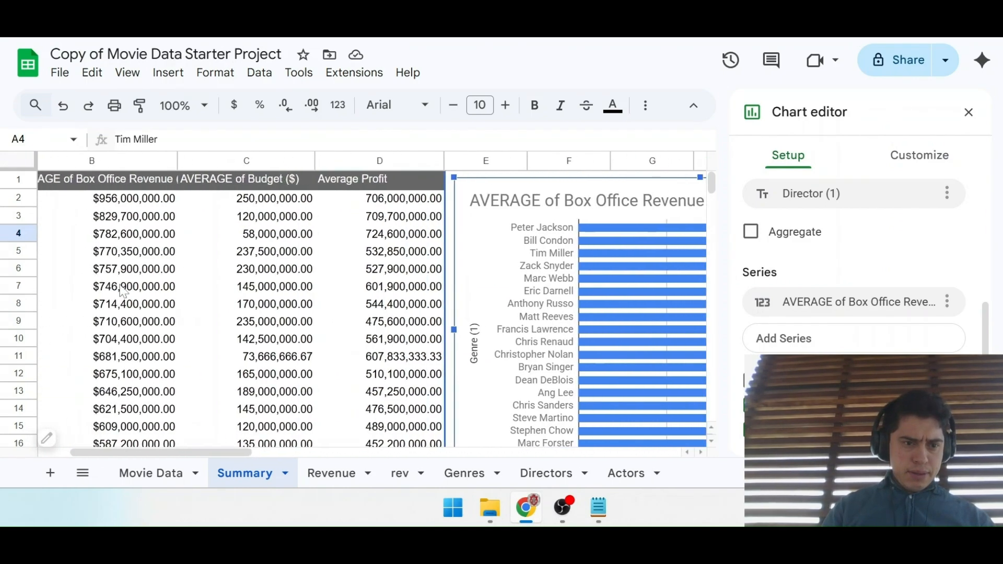
scroll(123, 291, left, 3)
scroll(120, 285, down, 1)
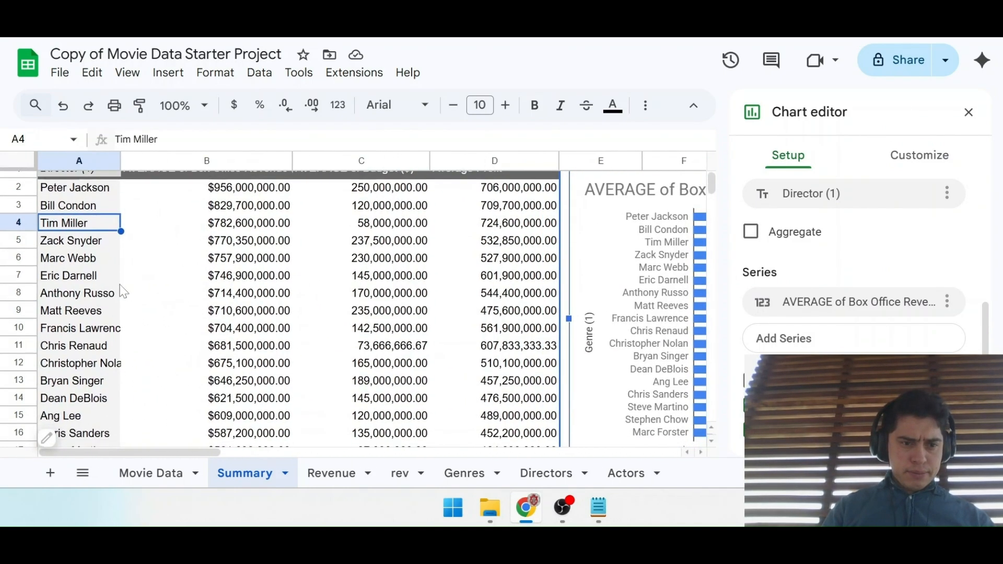
scroll(121, 285, up, 1)
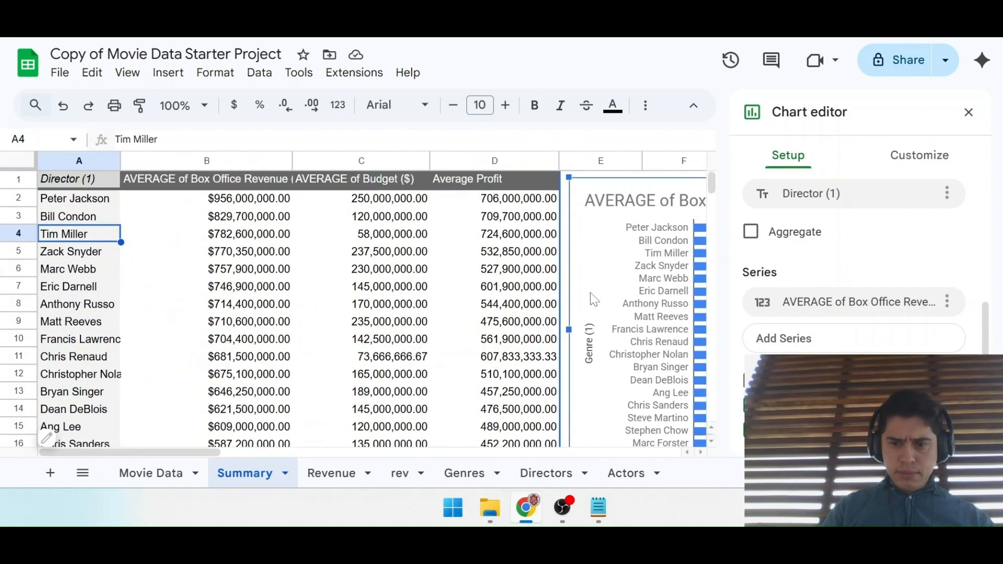
click(133, 200)
scroll(689, 353, up, 2)
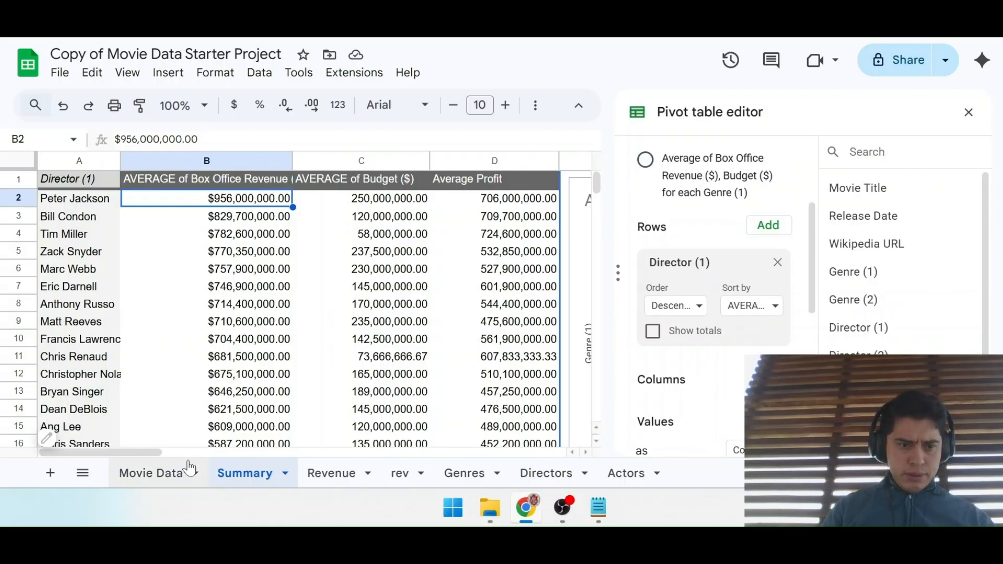
Look over the genre, director and cast columns on the Movie Data sheet, and return to the Summary sheet.
click(162, 479)
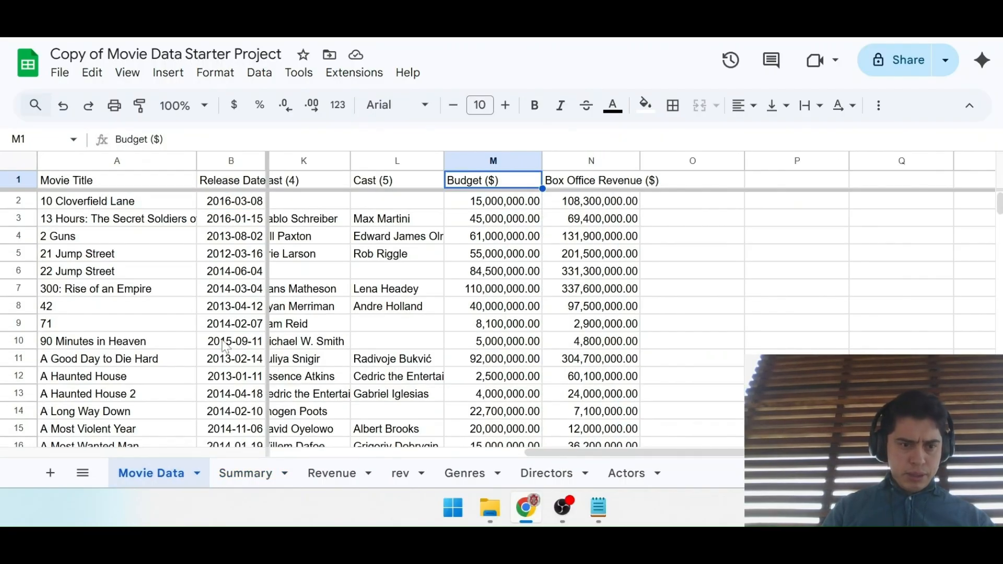
scroll(225, 346, left, 10)
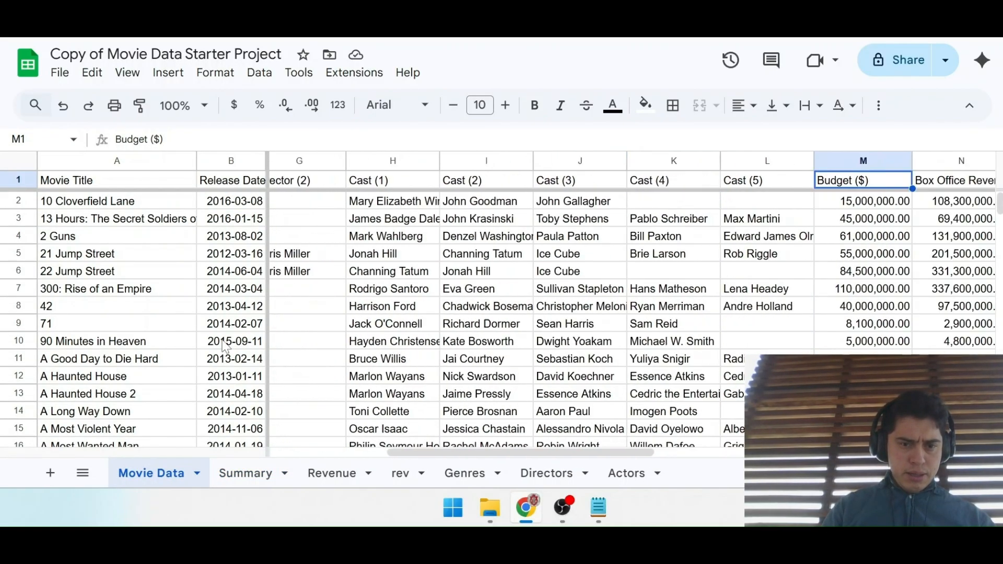
scroll(225, 346, down, 1)
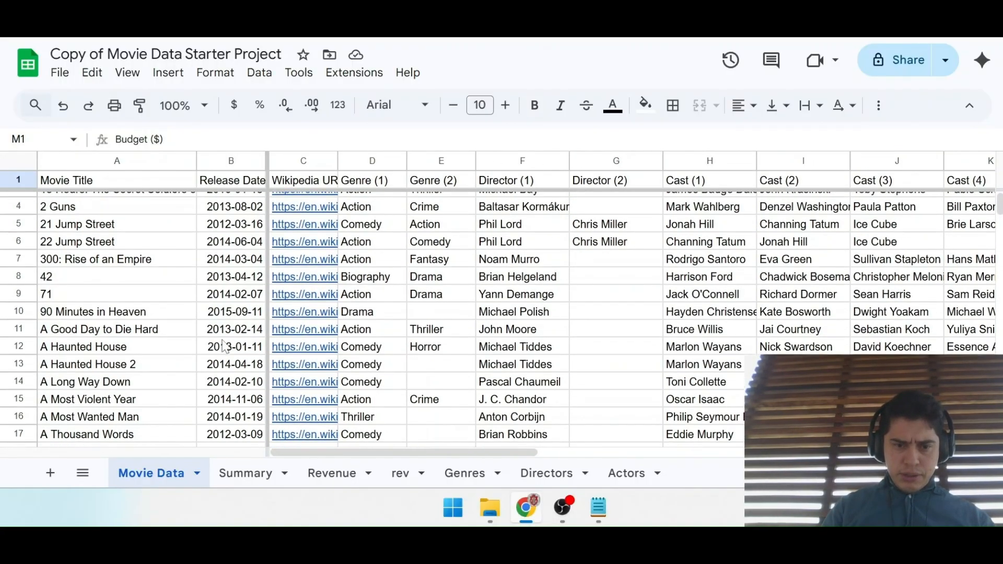
scroll(225, 346, up, 1)
click(251, 473)
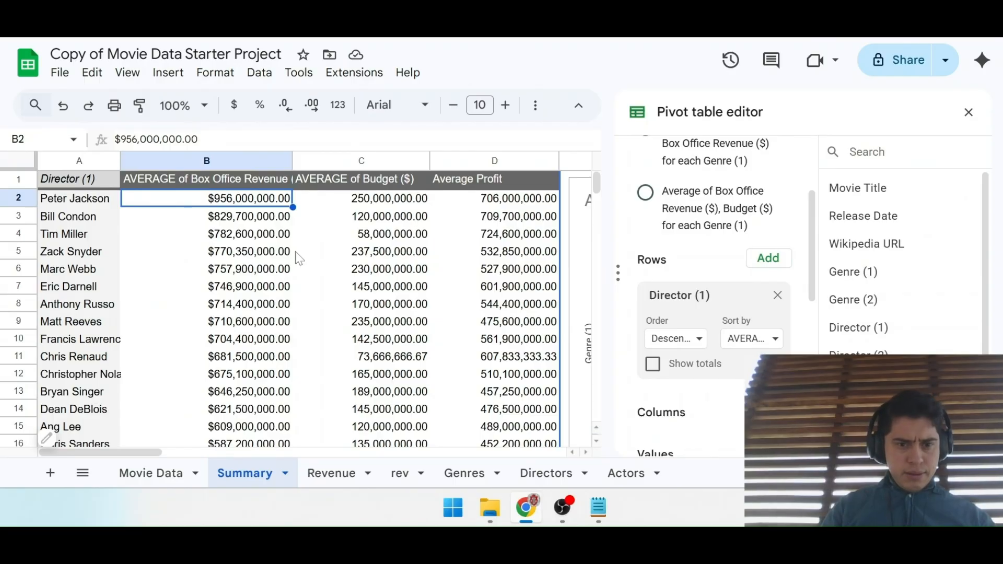
Recheck the pivot table's row and value settings and compare the directors' bars in the average revenue chart.
scroll(713, 296, down, 3)
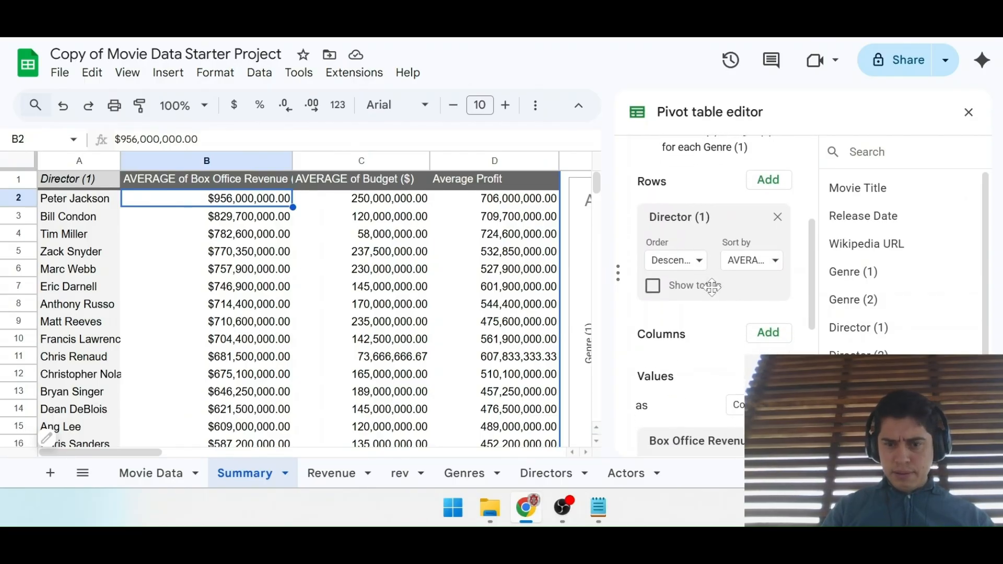
scroll(714, 295, down, 1)
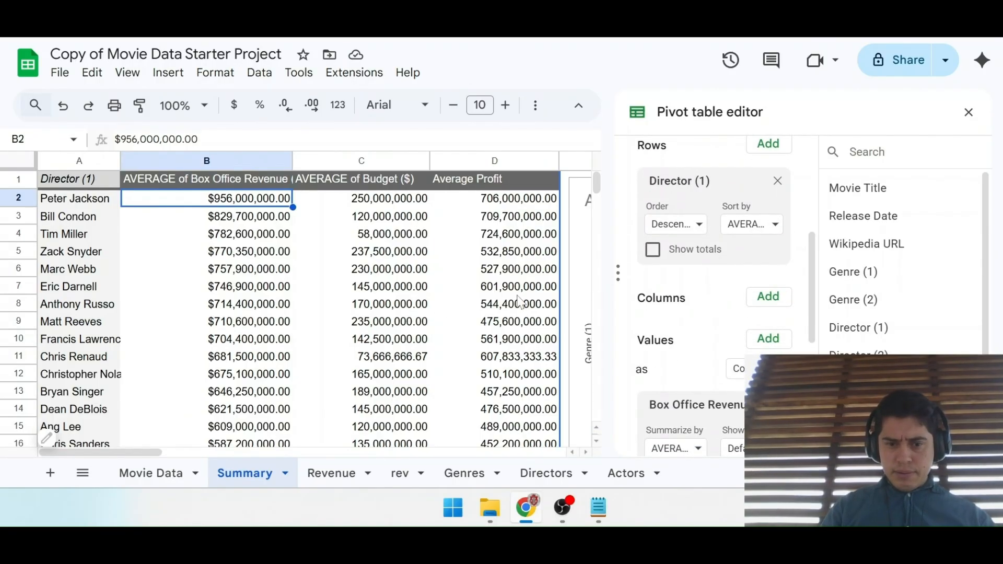
scroll(432, 303, right, 10)
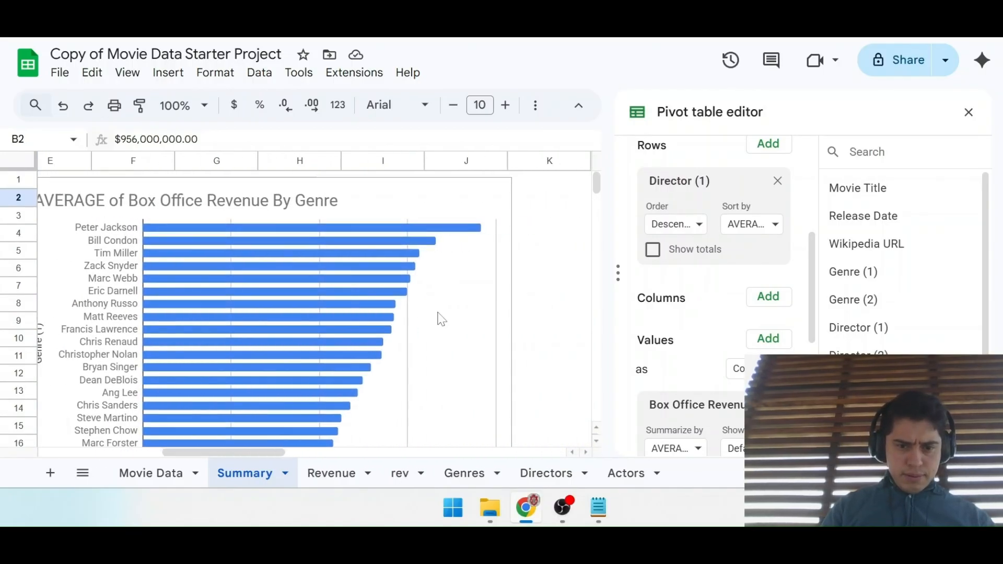
scroll(441, 318, down, 2)
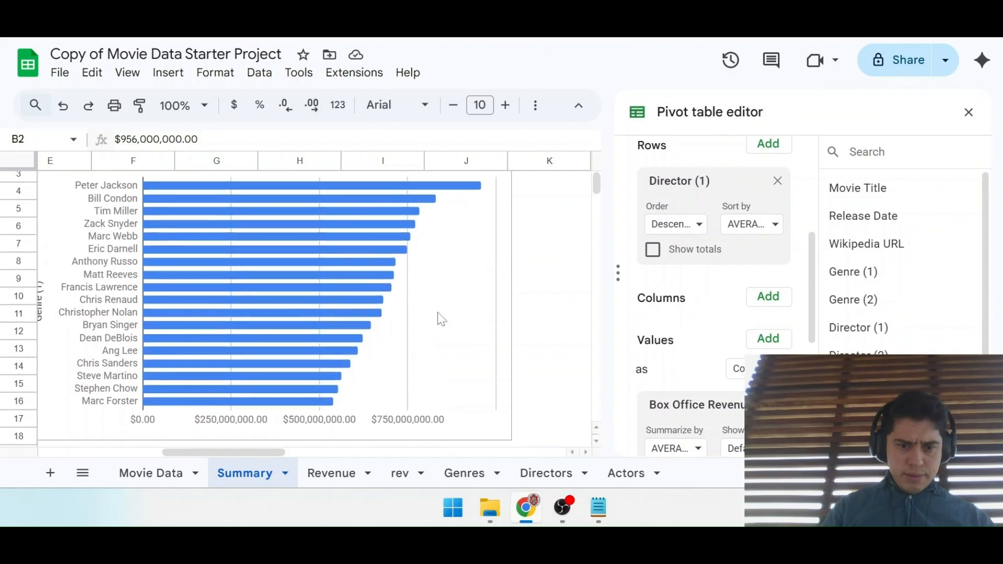
scroll(442, 318, down, 1)
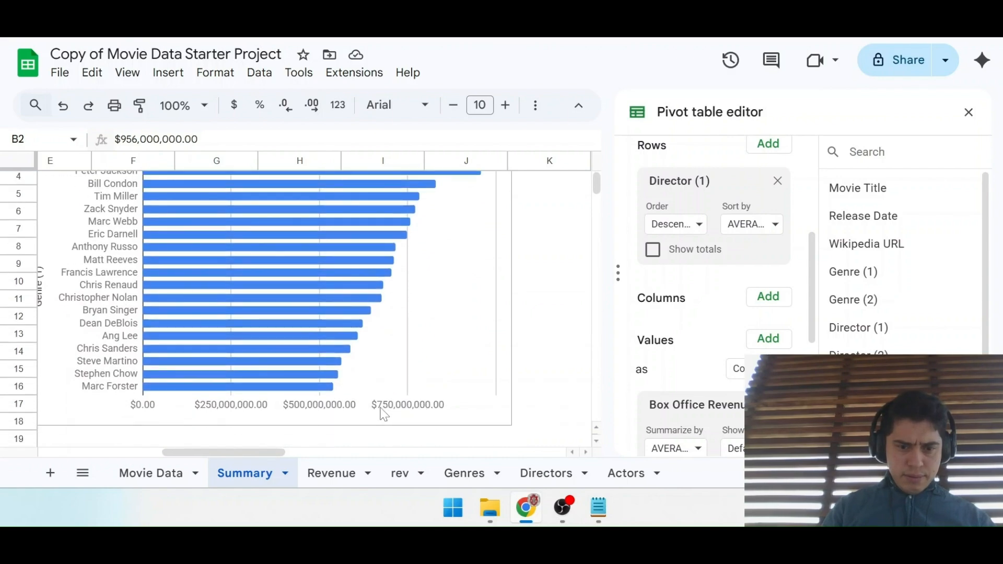
scroll(450, 362, up, 2)
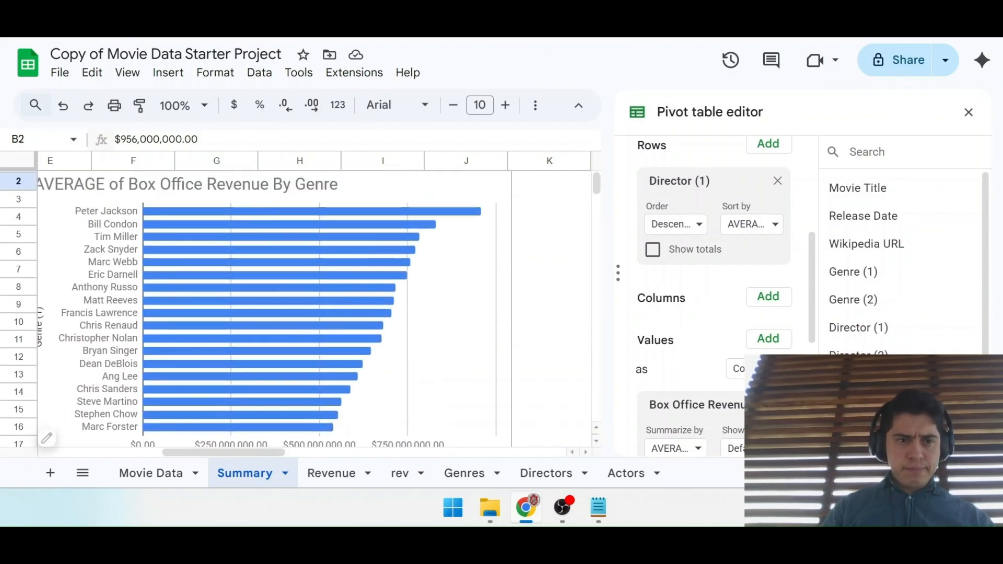
Compare the chart with question 1's options, answer it with Peter Jackson, and go on to question 2.
key(ctrl+Tab)
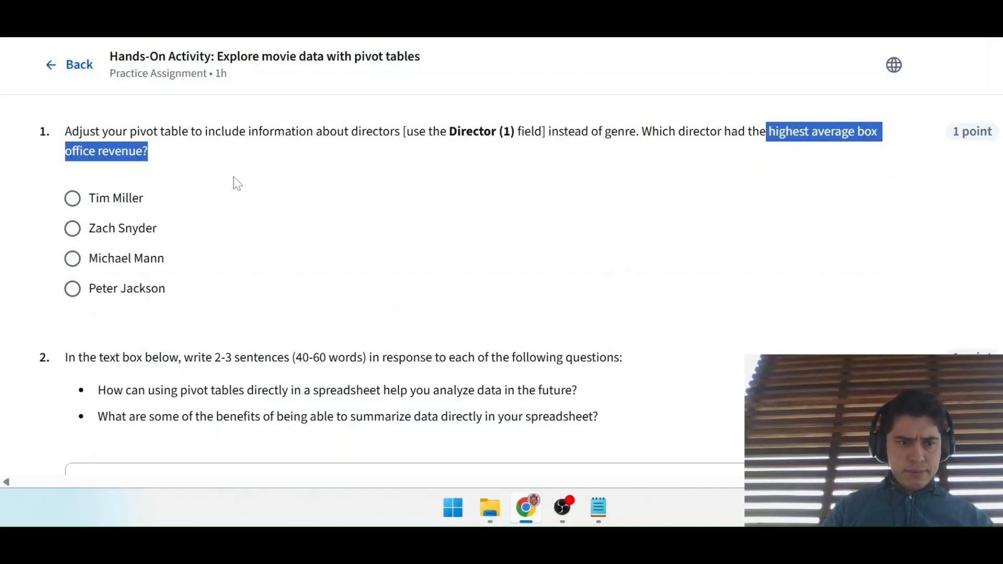
key(ctrl+shift+Tab)
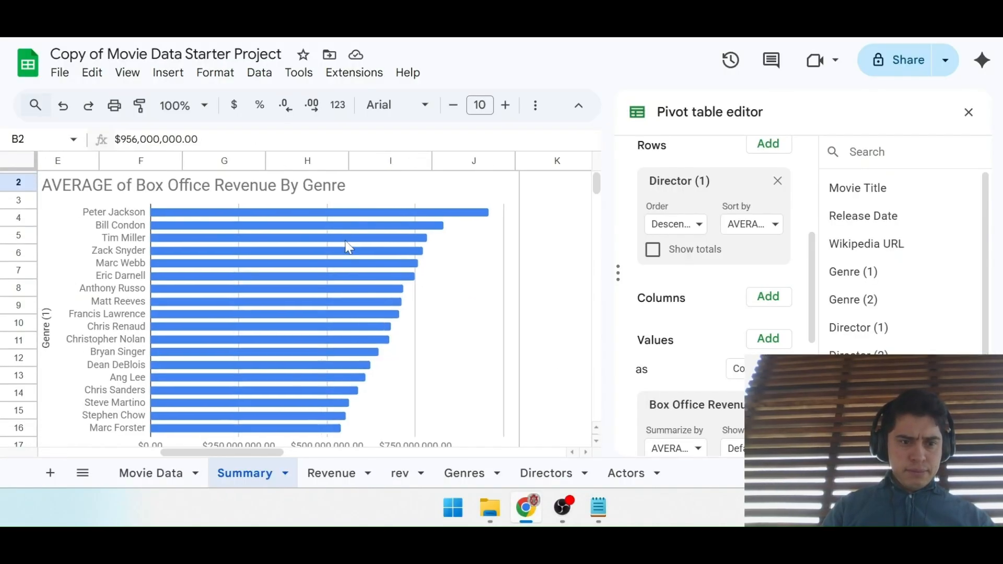
key(ctrl+Tab)
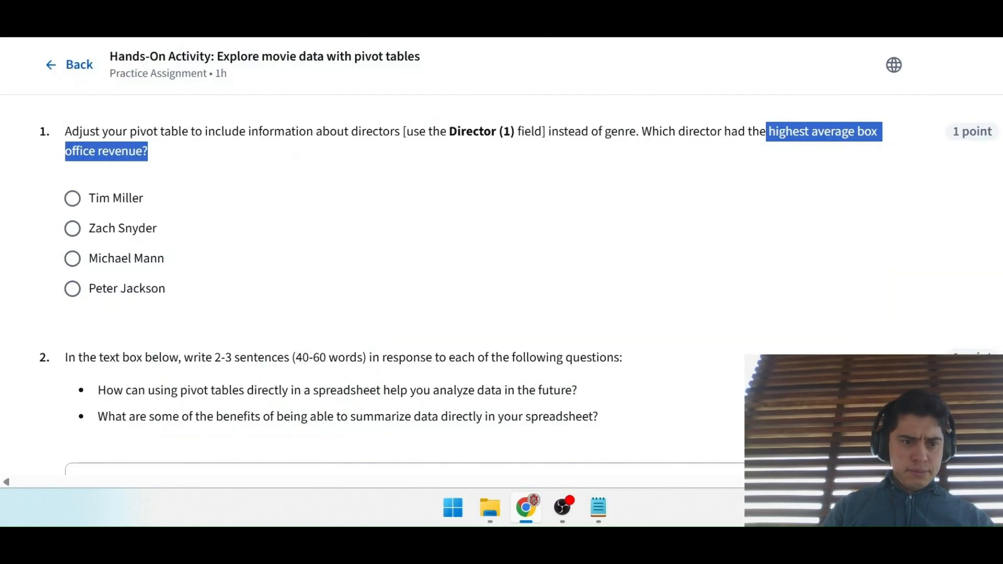
click(72, 288)
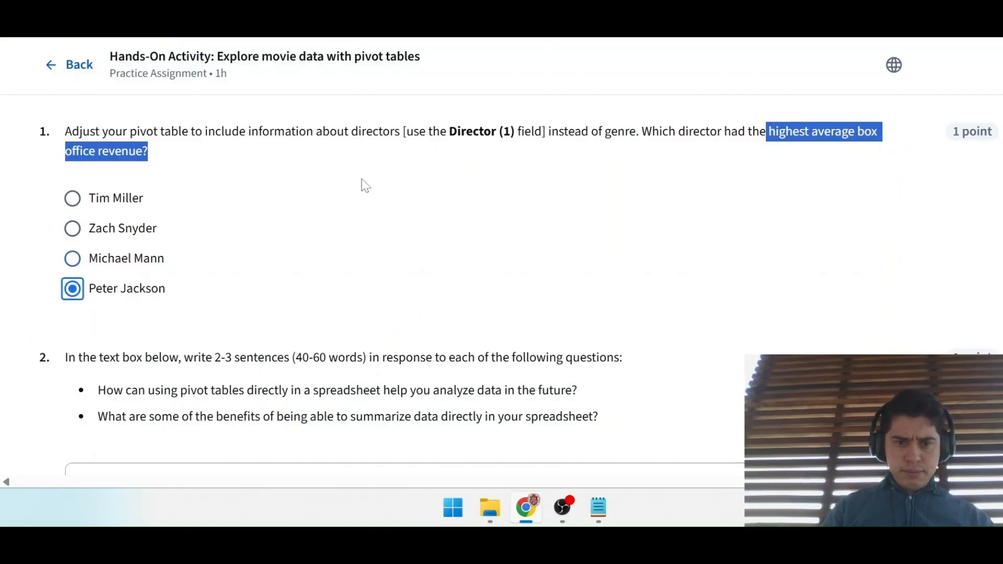
click(274, 169)
scroll(277, 171, down, 1)
scroll(274, 172, down, 1)
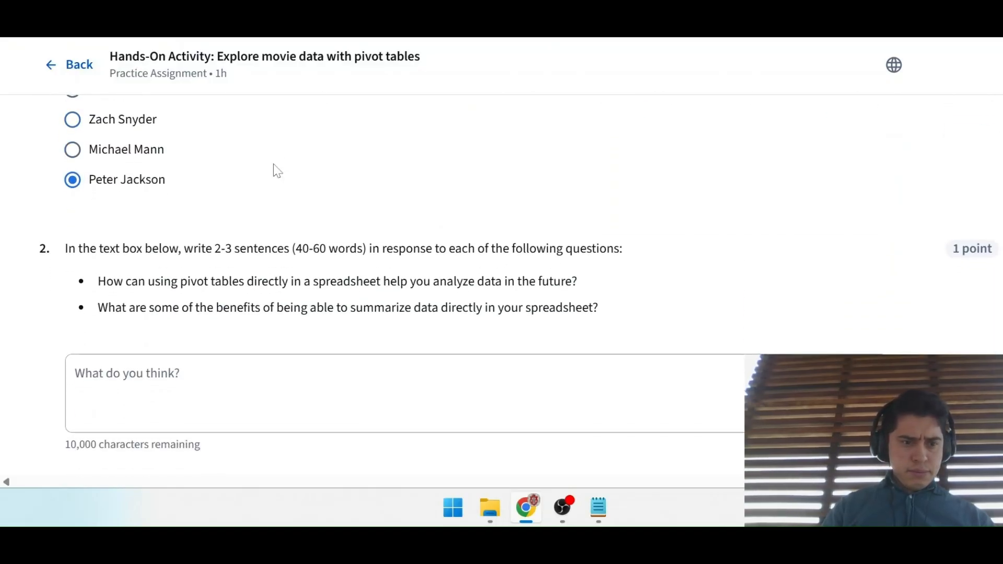
Read question 2's two prompts and paste the prepared answer on pivot tables and the benefits of summarizing data into its response box.
drag(65, 248, 509, 248)
click(370, 246)
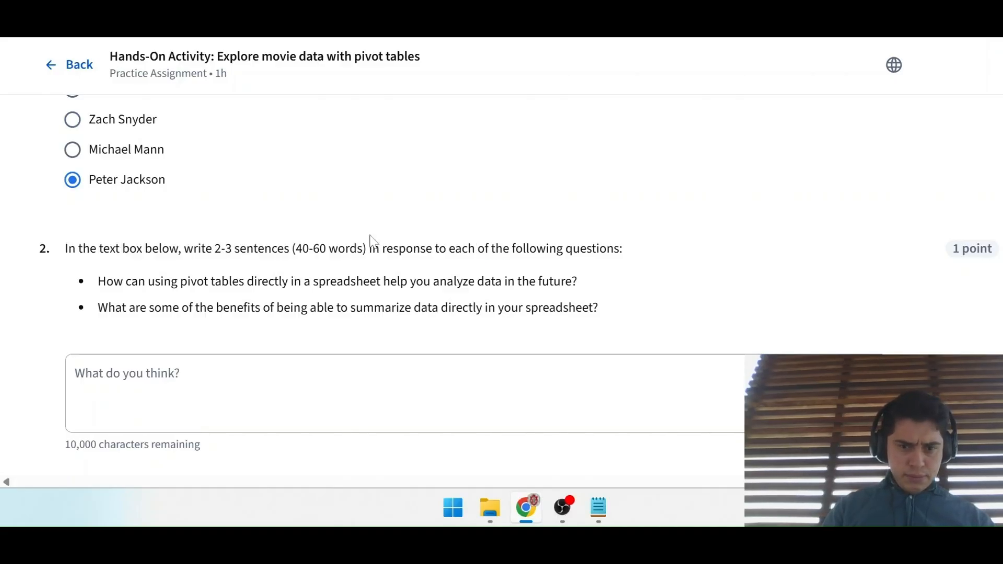
scroll(340, 312, down, 1)
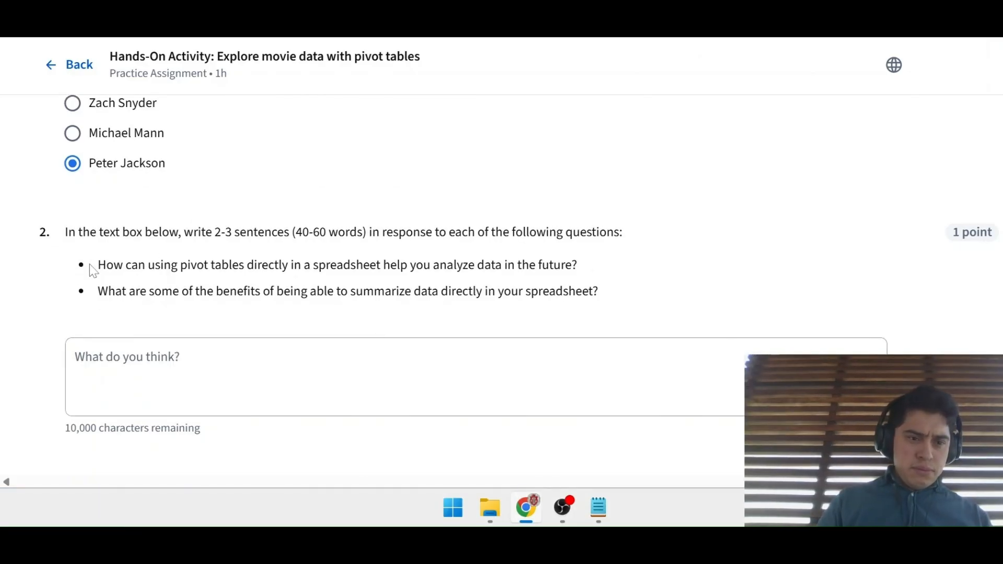
drag(99, 265, 619, 271)
click(621, 272)
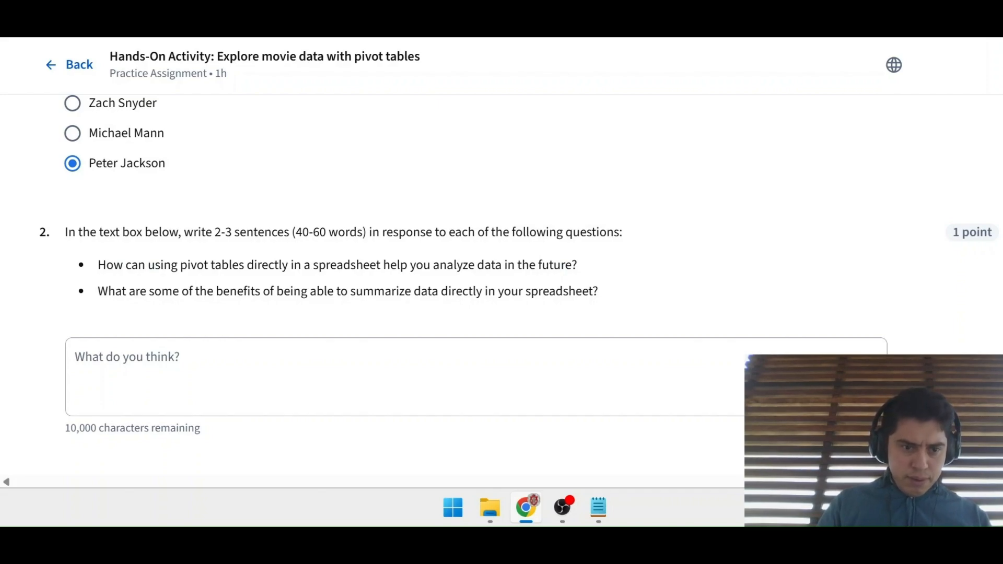
drag(98, 292, 589, 291)
click(476, 377)
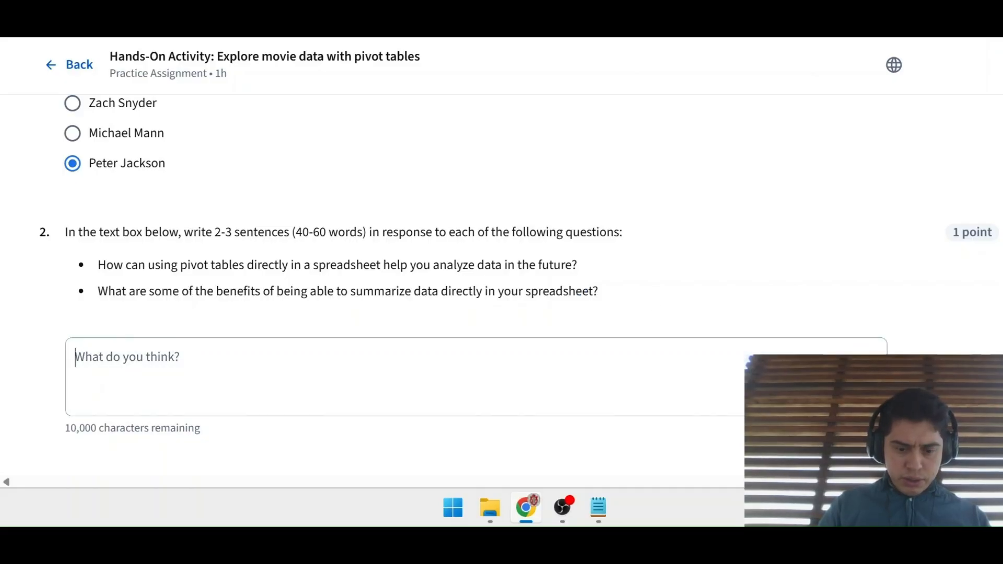
key(ctrl+v)
key(BackSpace)
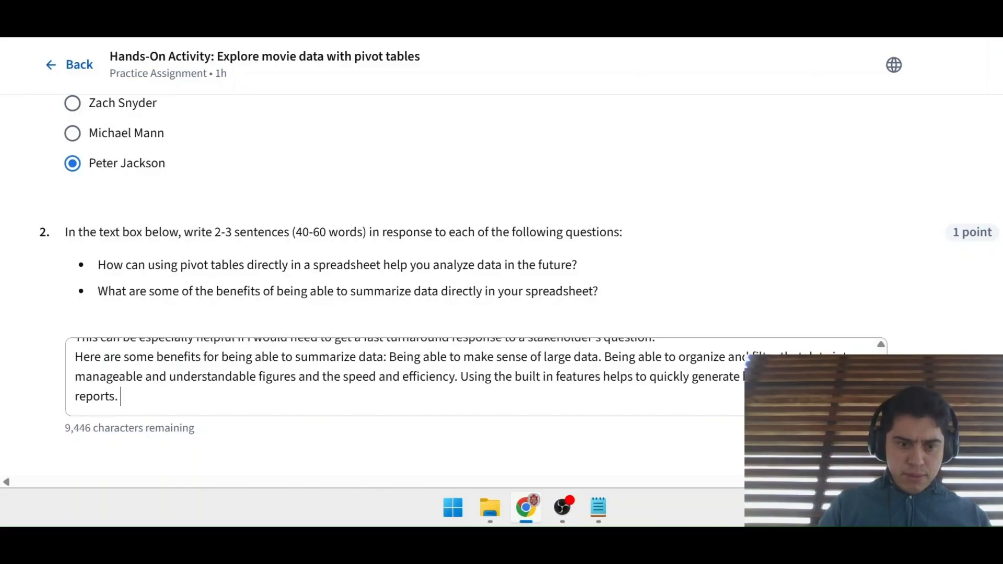
Reread the start of the pasted answer and look at the Summary sheet's average profit column and revenue bar chart as its example.
key(Up)
key(Up)
key(Up)
key(Up)
key(Up)
key(Up)
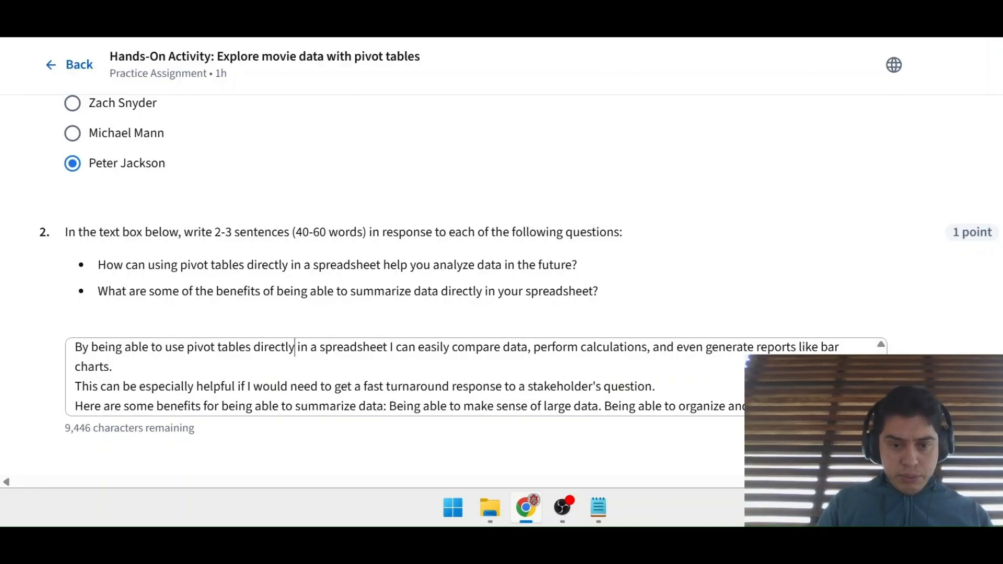
click(388, 347)
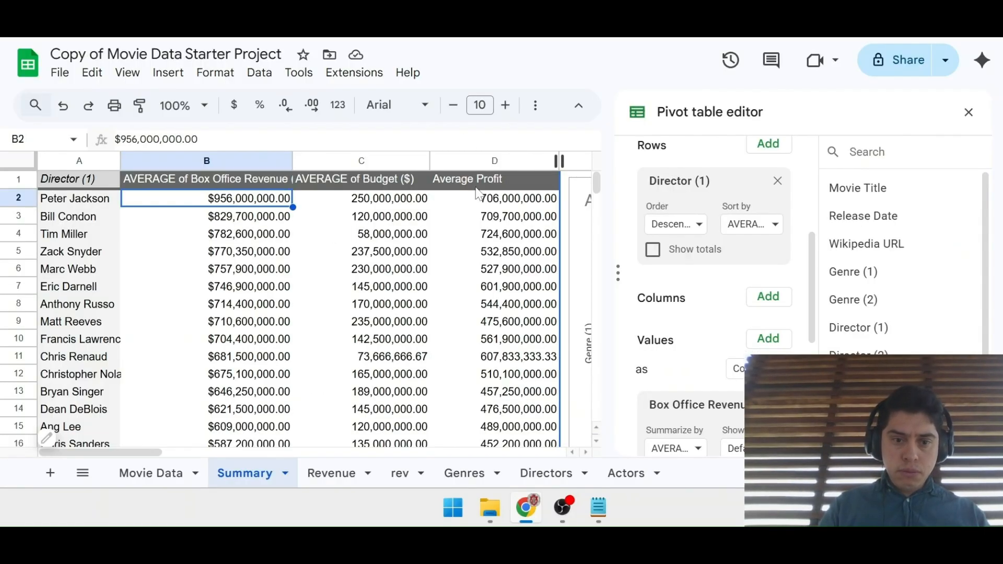
scroll(465, 260, right, 5)
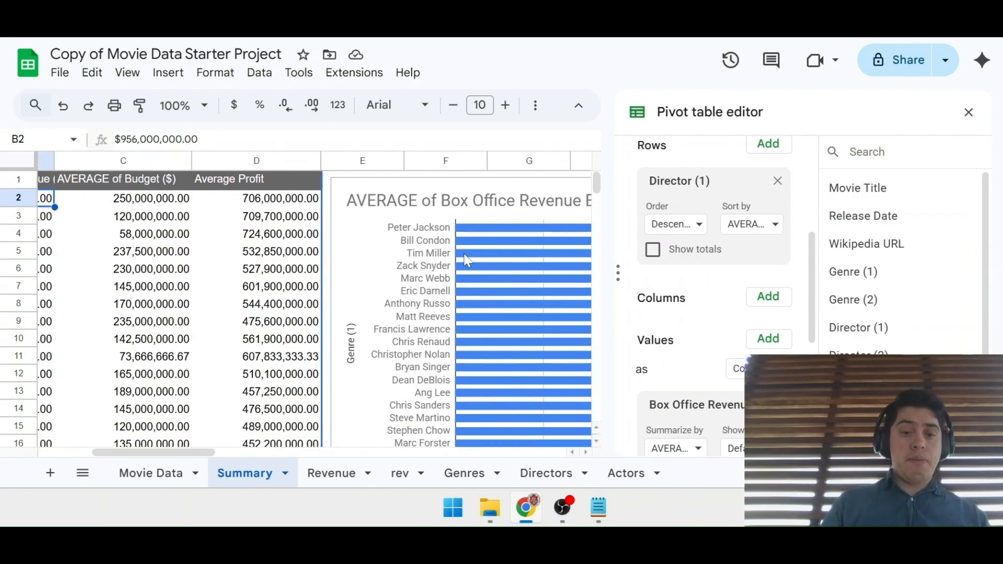
scroll(465, 260, right, 3)
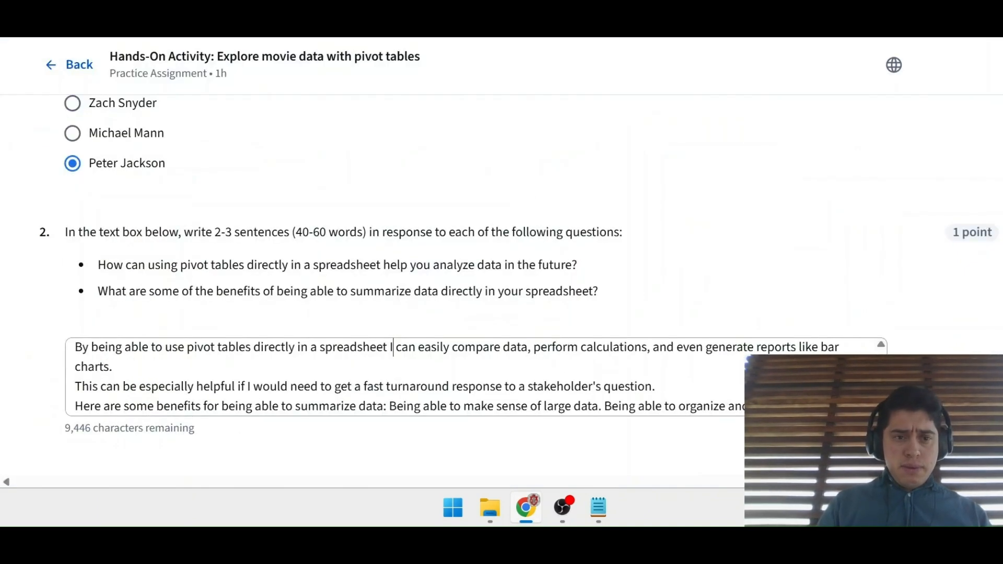
Review the answer's stakeholder and data-summary benefit sentences, highlighting the phrase "the speed and efficiency.".
scroll(272, 373, down, 1)
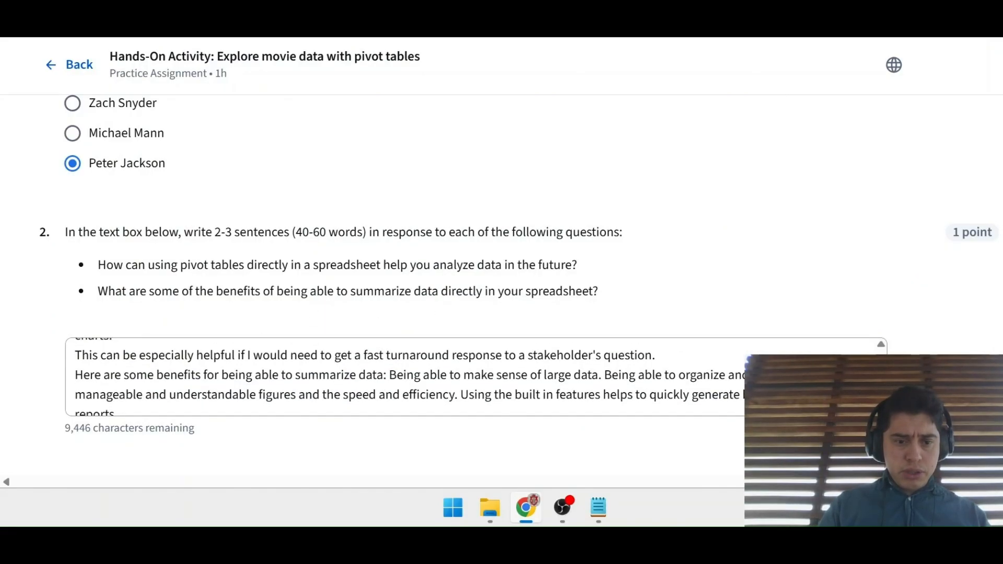
scroll(408, 376, up, 2)
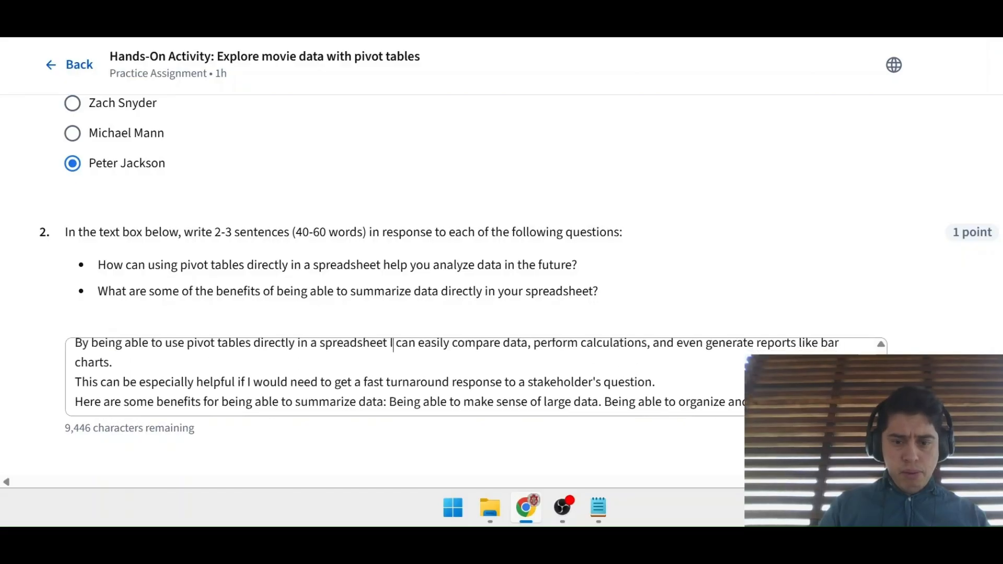
scroll(407, 376, down, 2)
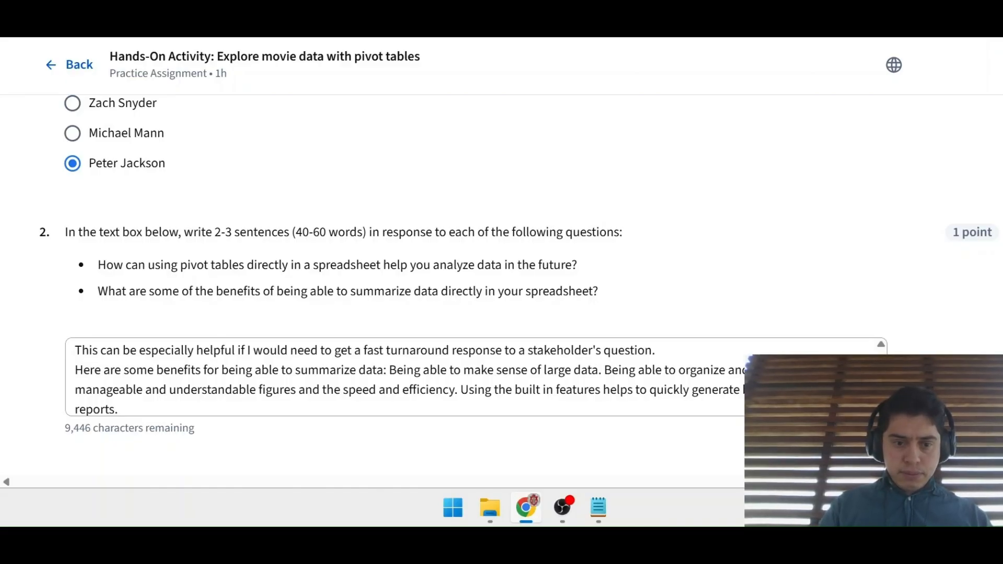
scroll(408, 376, down, 1)
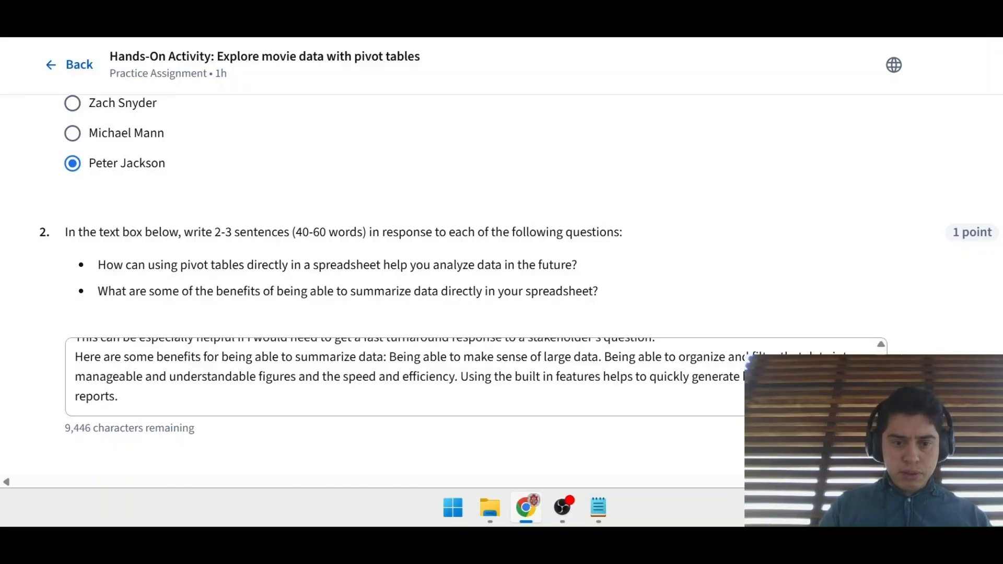
key(shift+Right)
key(shift+Right)
key(shift+Right)
key(shift+Right)
key(shift+Right)
key(shift+Right)
key(shift+Right)
key(shift+Right)
key(shift+Right)
key(shift+Right)
key(shift+Right)
key(shift+Right)
key(shift+Right)
key(shift+Right)
key(shift+Right)
key(shift+Right)
key(shift+Right)
key(shift+Right)
key(shift+Right)
key(shift+Right)
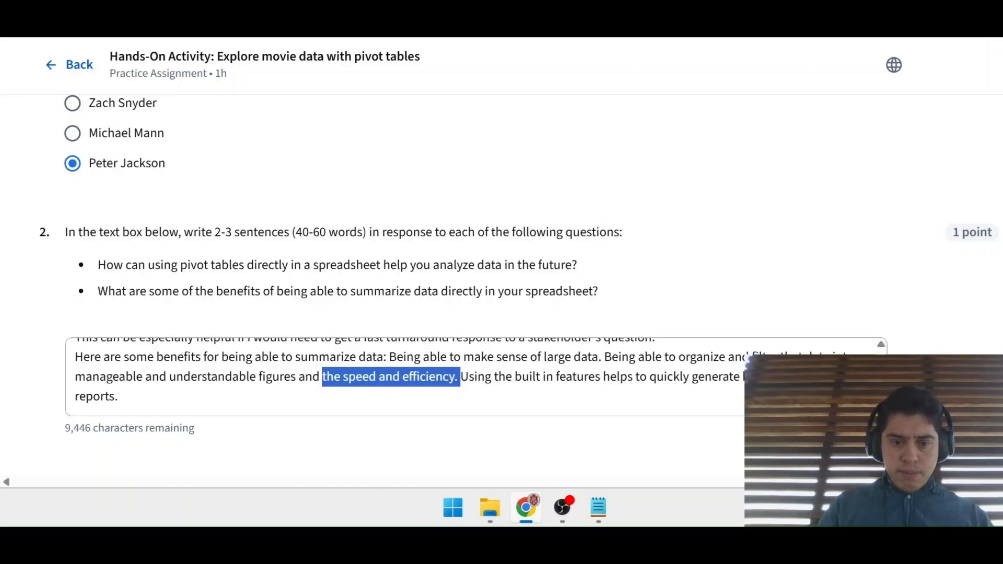
scroll(407, 376, up, 1)
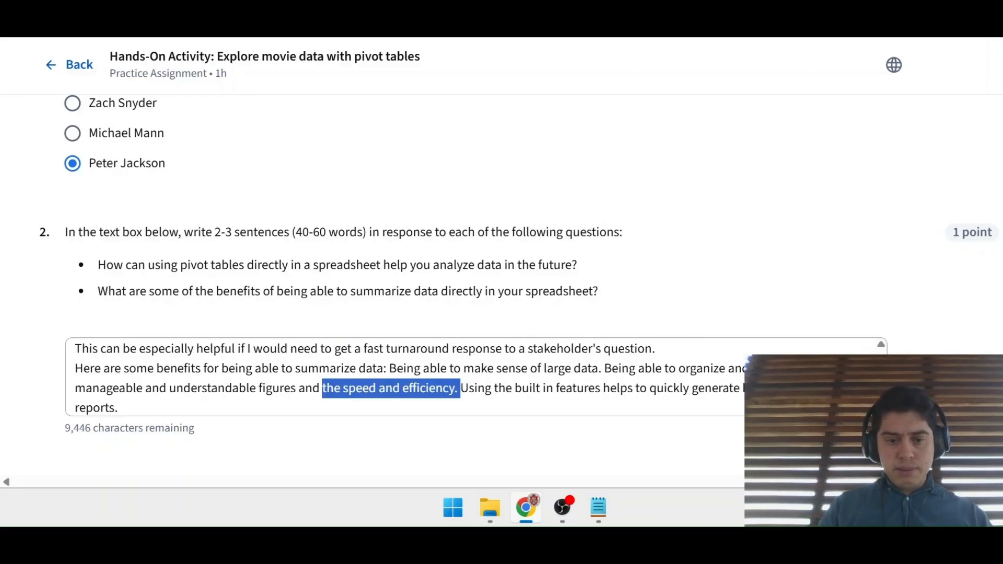
click(481, 369)
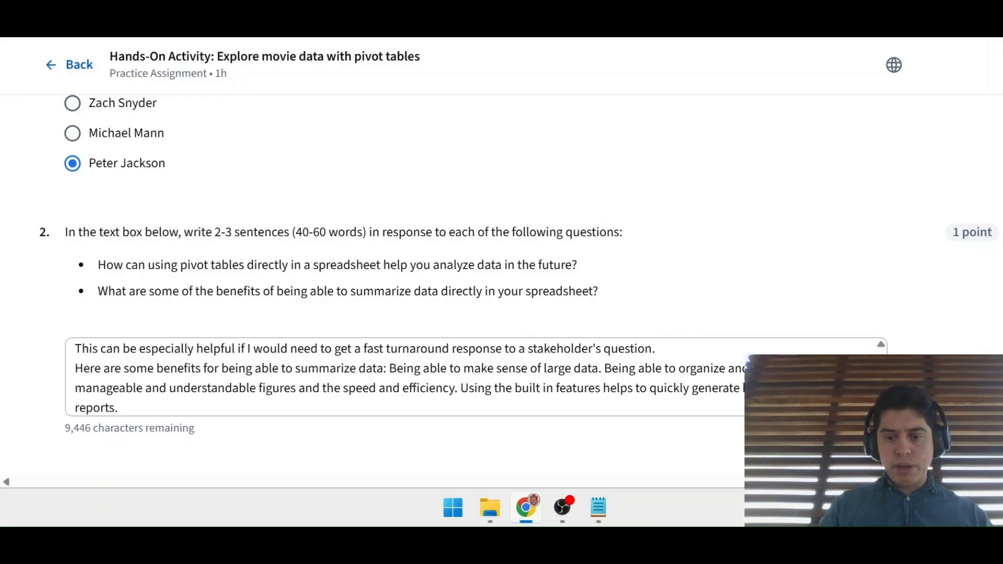
Review the answer's sentence on using built in features to quickly generate reports together with the benefits listed before it.
drag(632, 388, 745, 388)
click(603, 388)
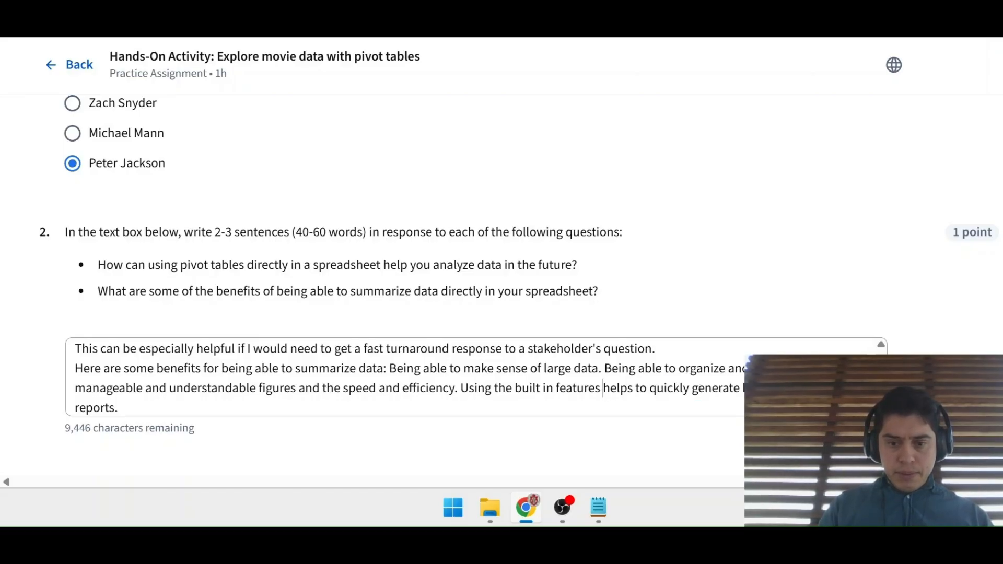
scroll(410, 376, up, 2)
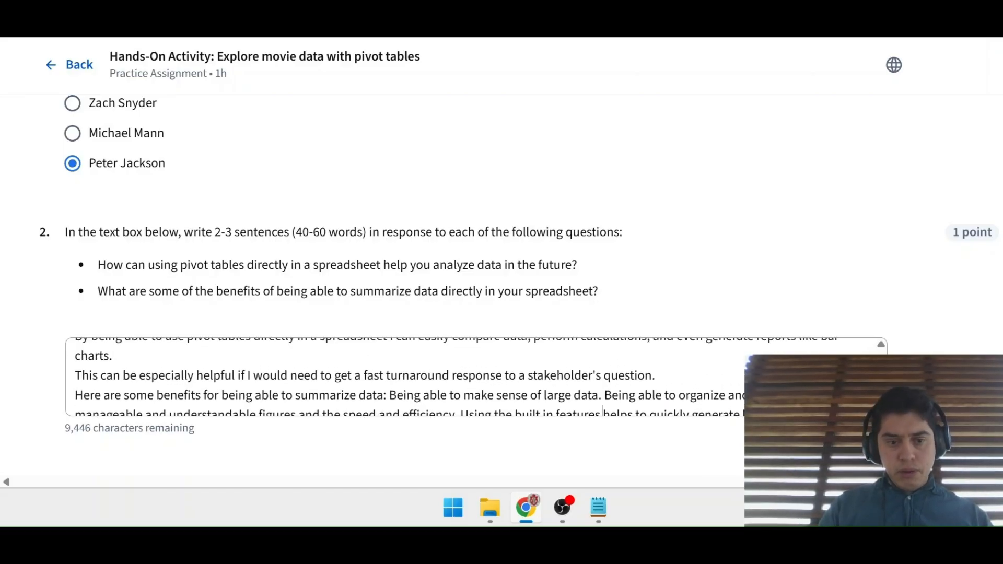
scroll(410, 376, down, 2)
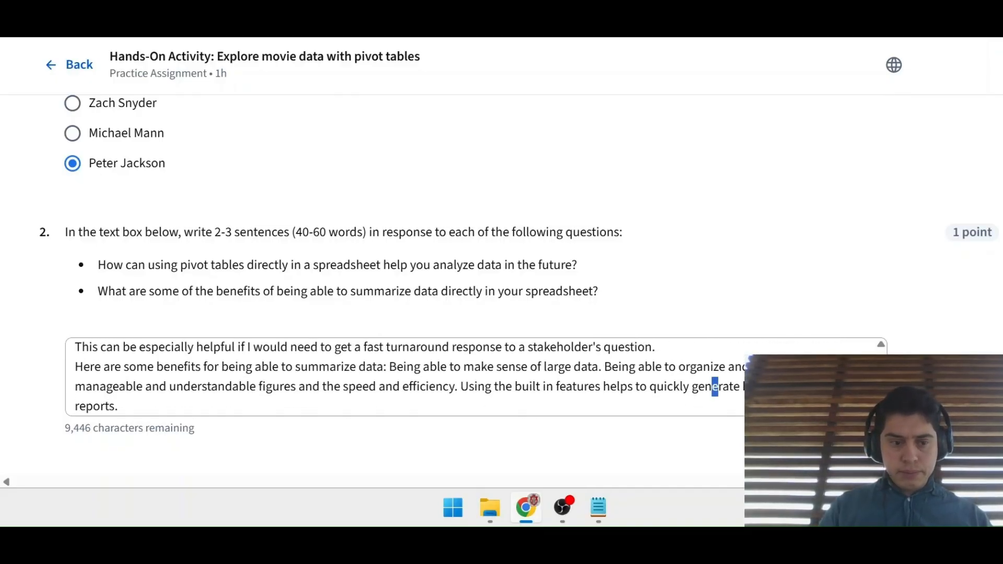
drag(712, 386, 389, 366)
click(173, 410)
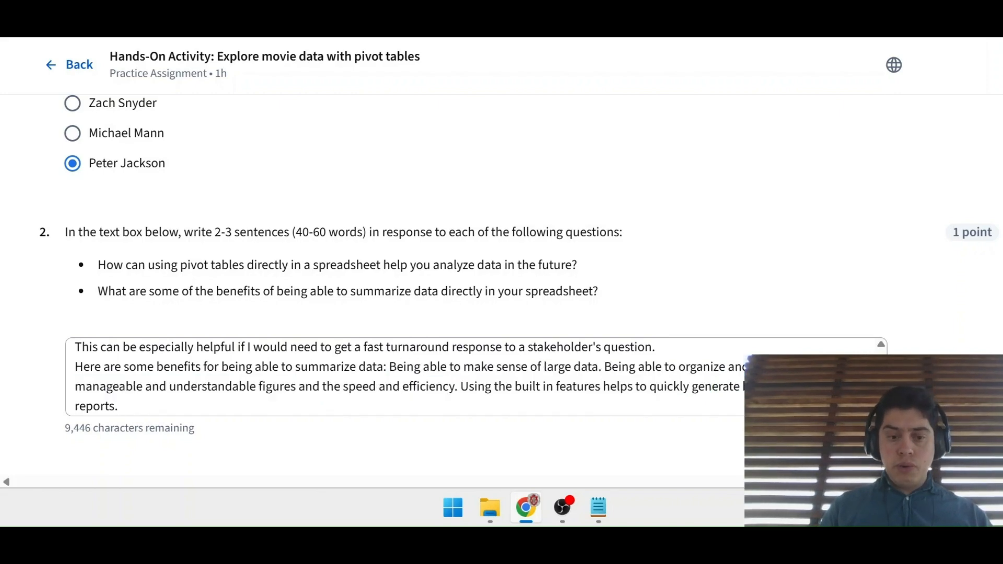
Reread the answer, highlighting "response to a stakeholder's question.", and check the grade of the submitted assignment.
scroll(410, 376, up, 1)
scroll(410, 376, up, 1)
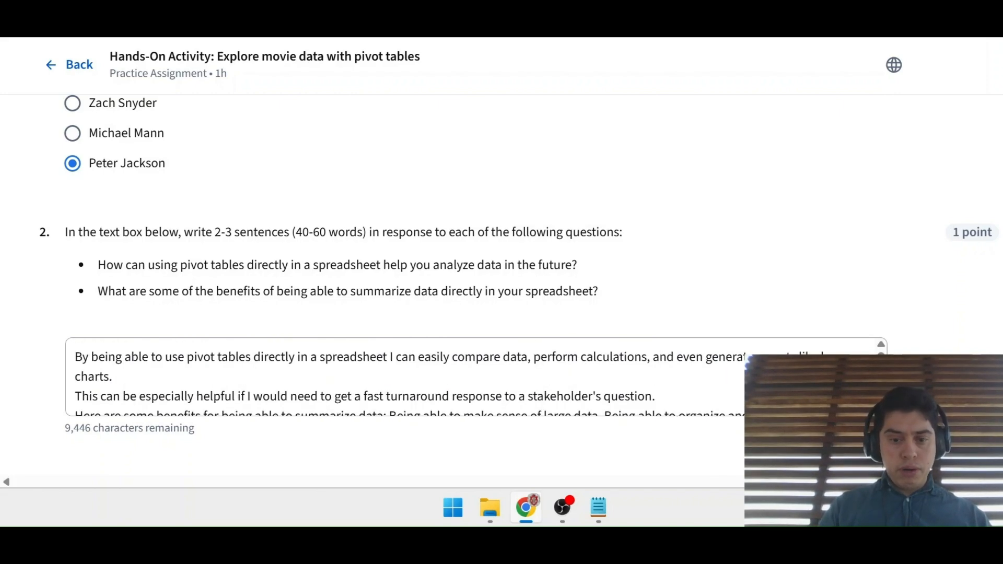
drag(452, 396, 655, 396)
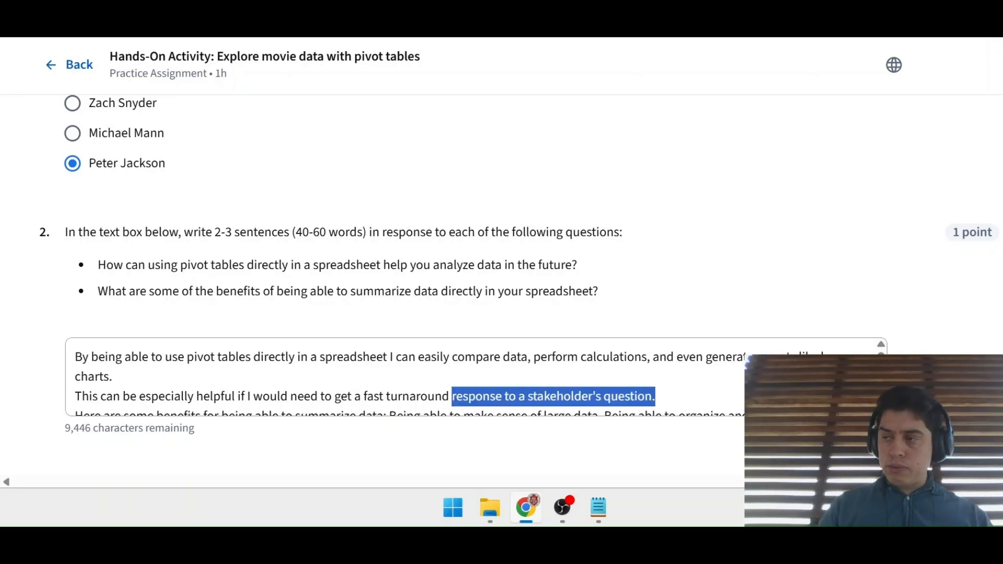
click(112, 376)
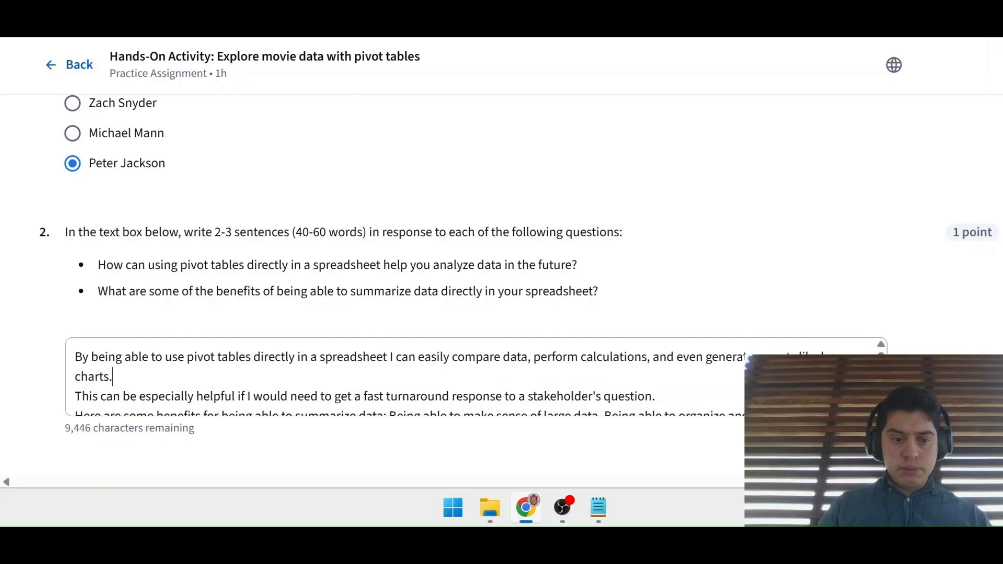
scroll(408, 376, down, 1)
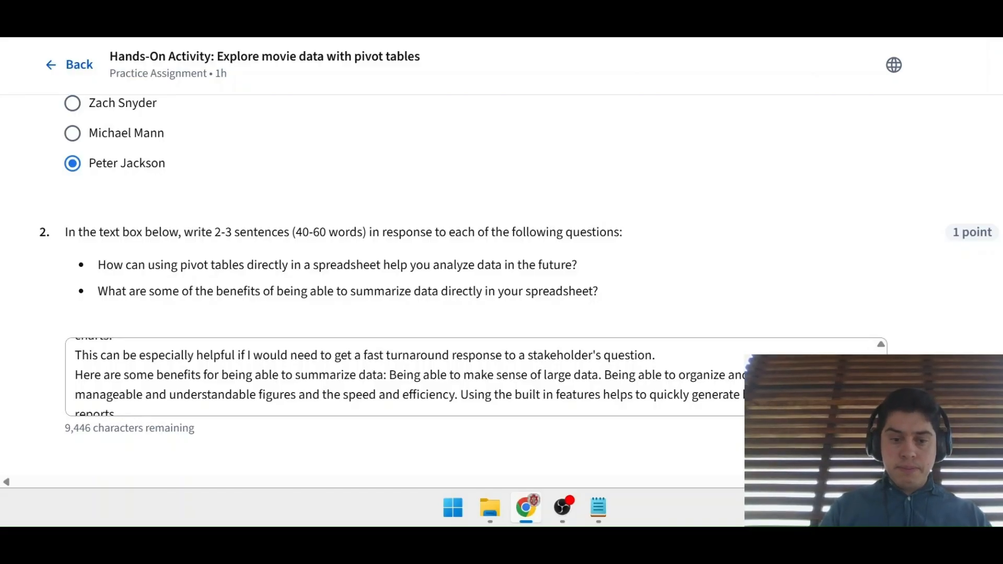
scroll(476, 377, down, 1)
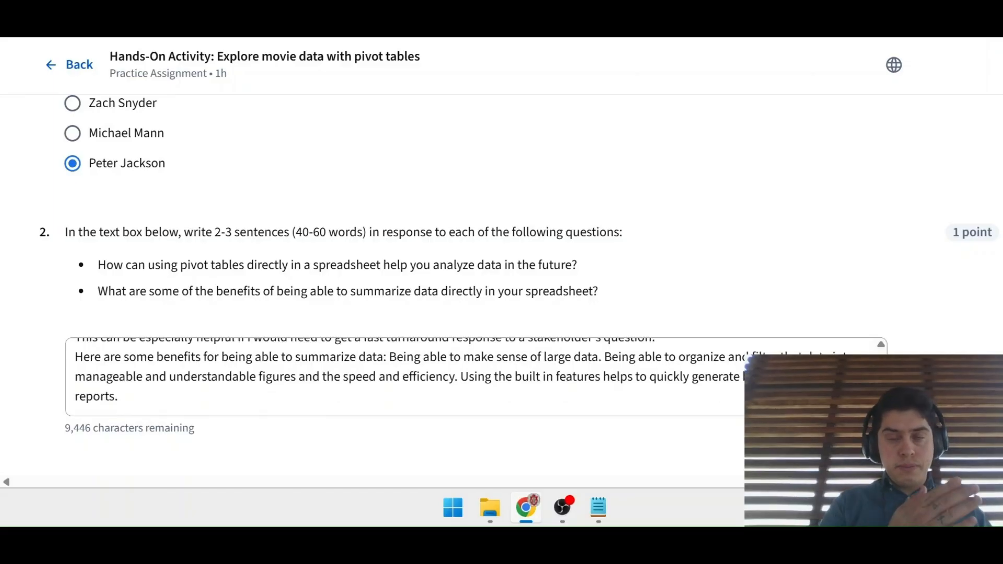
scroll(408, 376, up, 1)
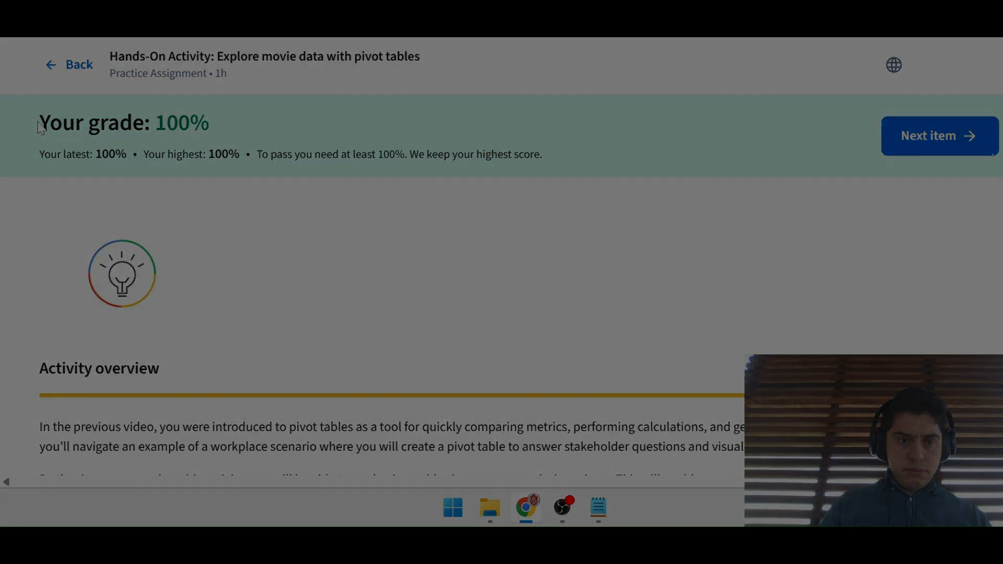
triple_click(41, 127)
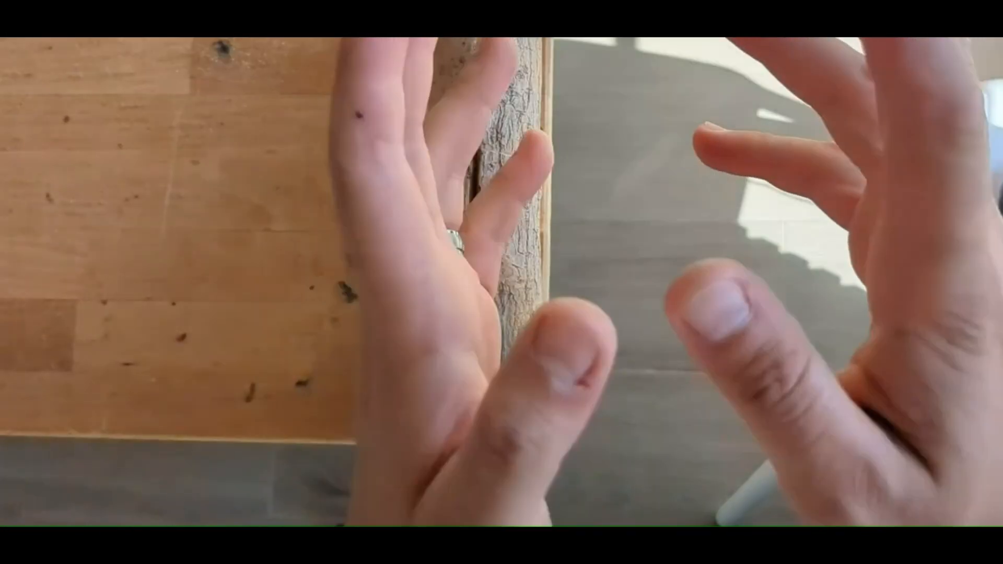